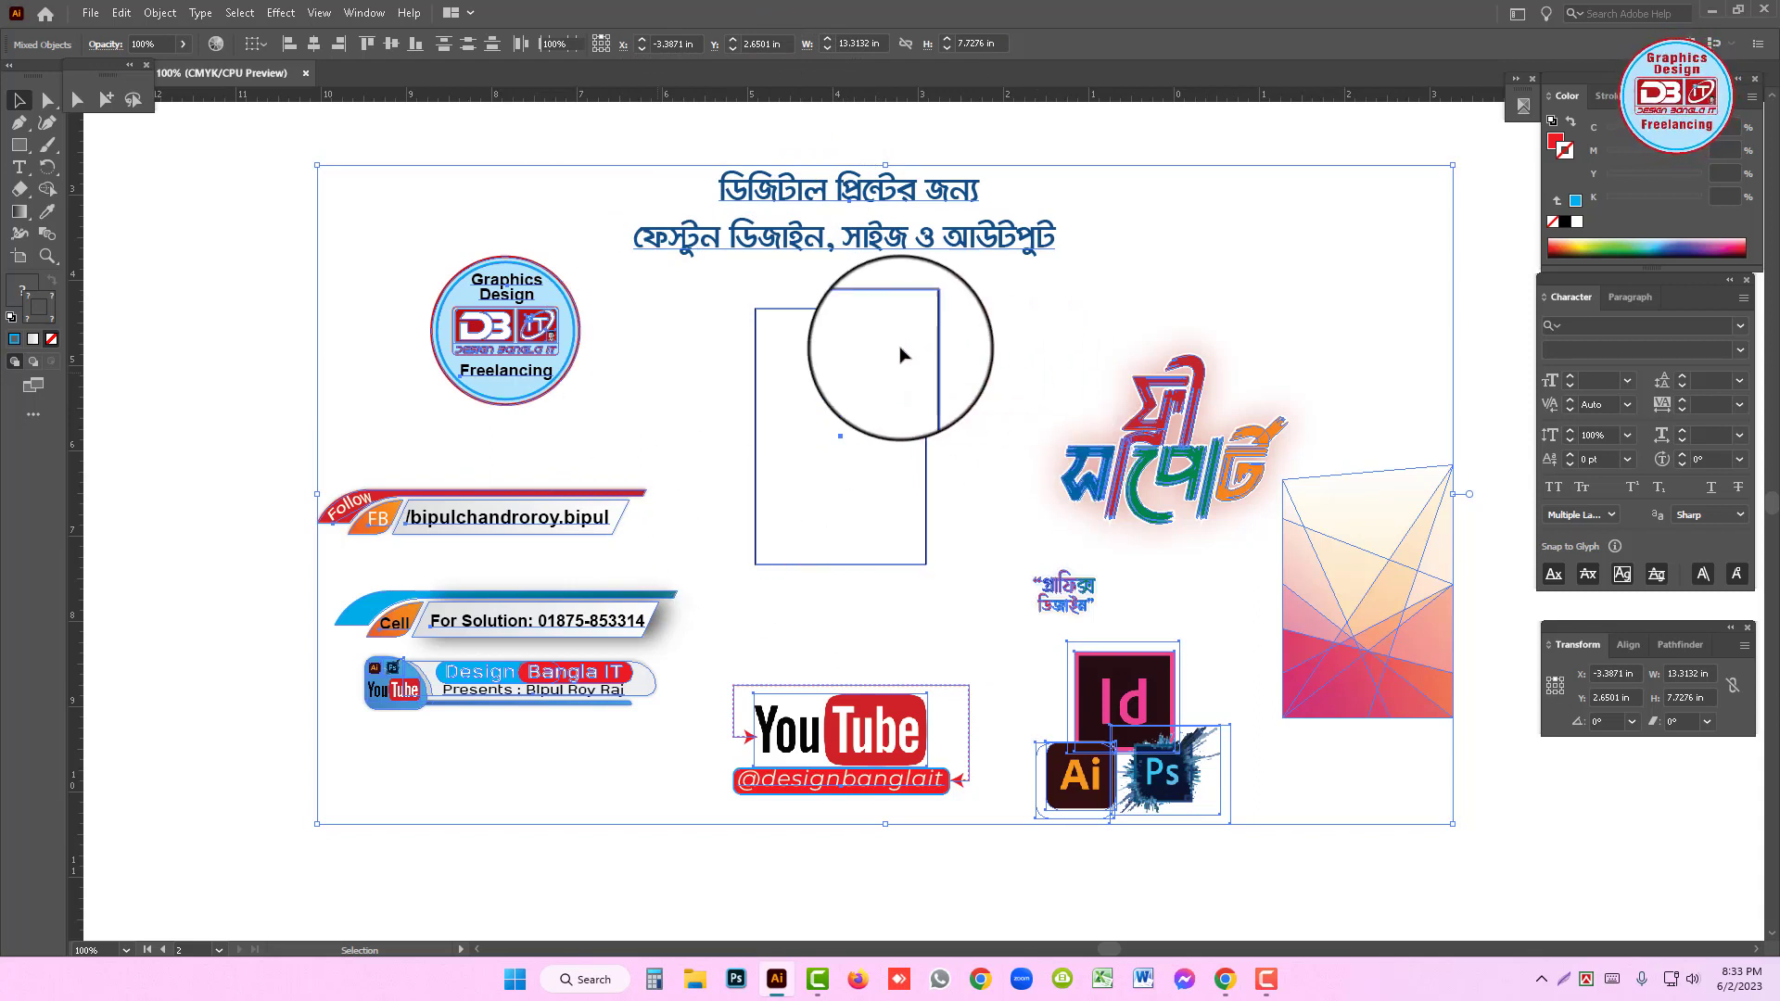
- Select the blank rectangle below the Bengali heading to check its width and height
{"action": "left_click", "coordinate": [892, 422]}
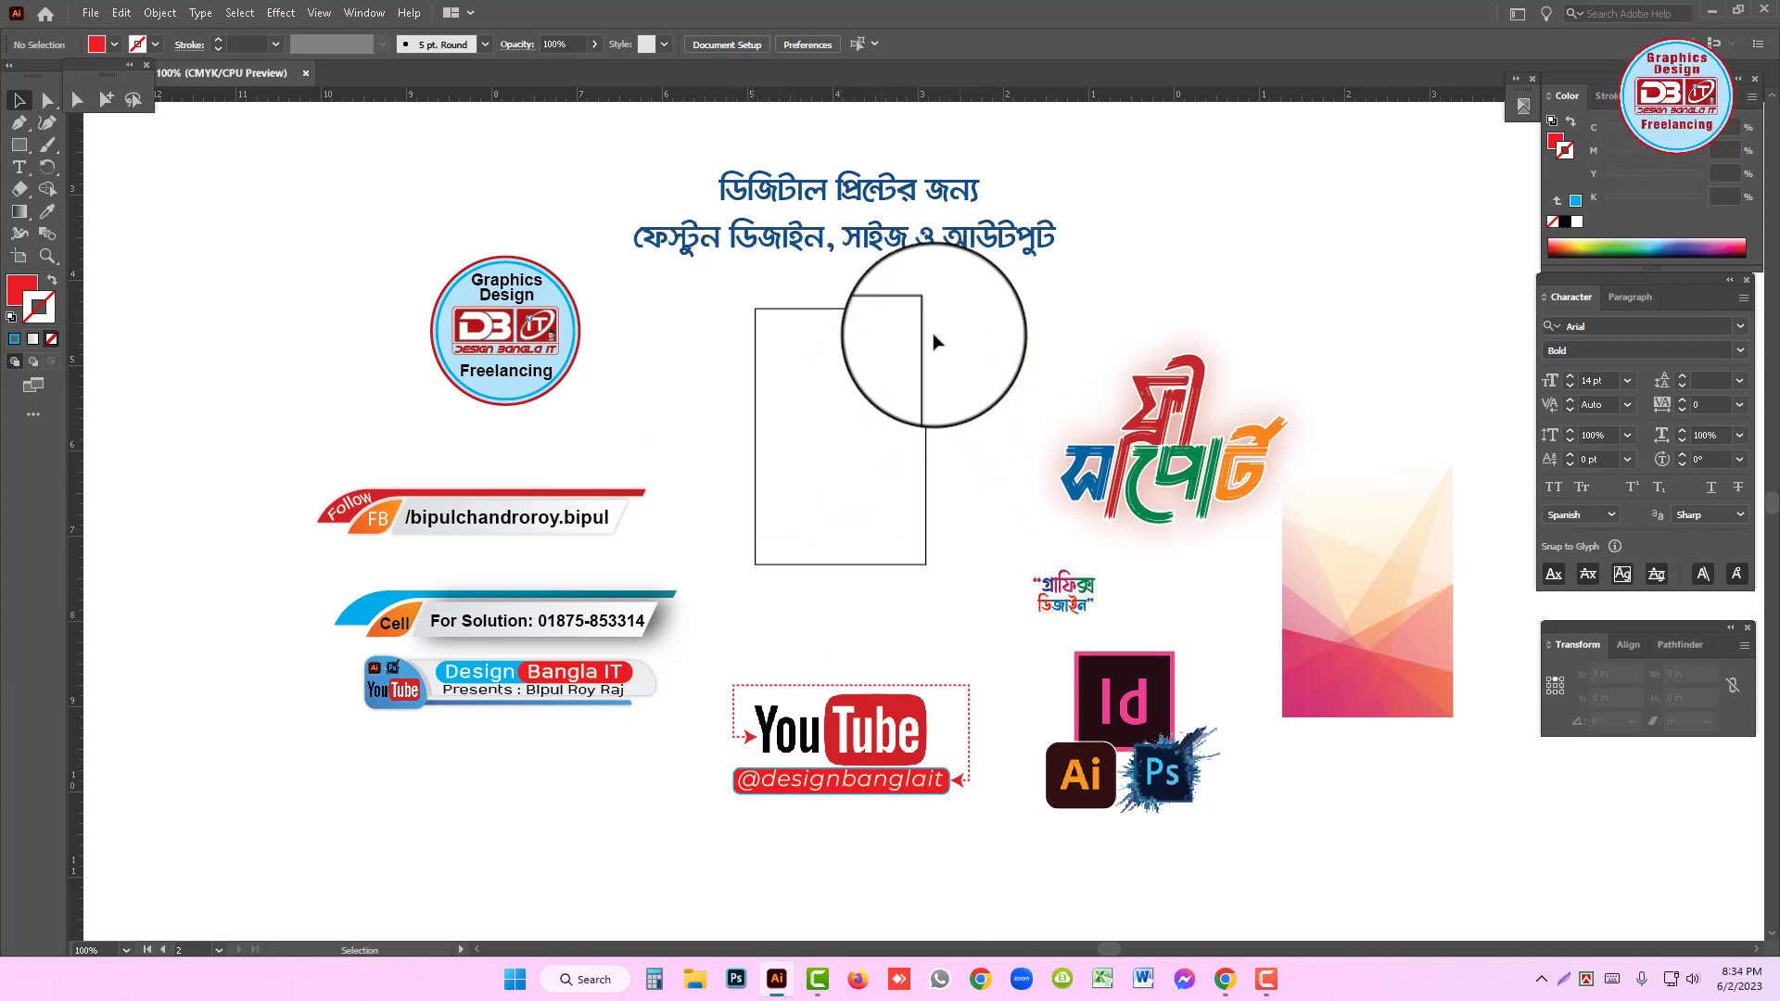
{"action": "left_click_drag", "start_coordinate": [961, 316], "coordinate": [901, 356]}
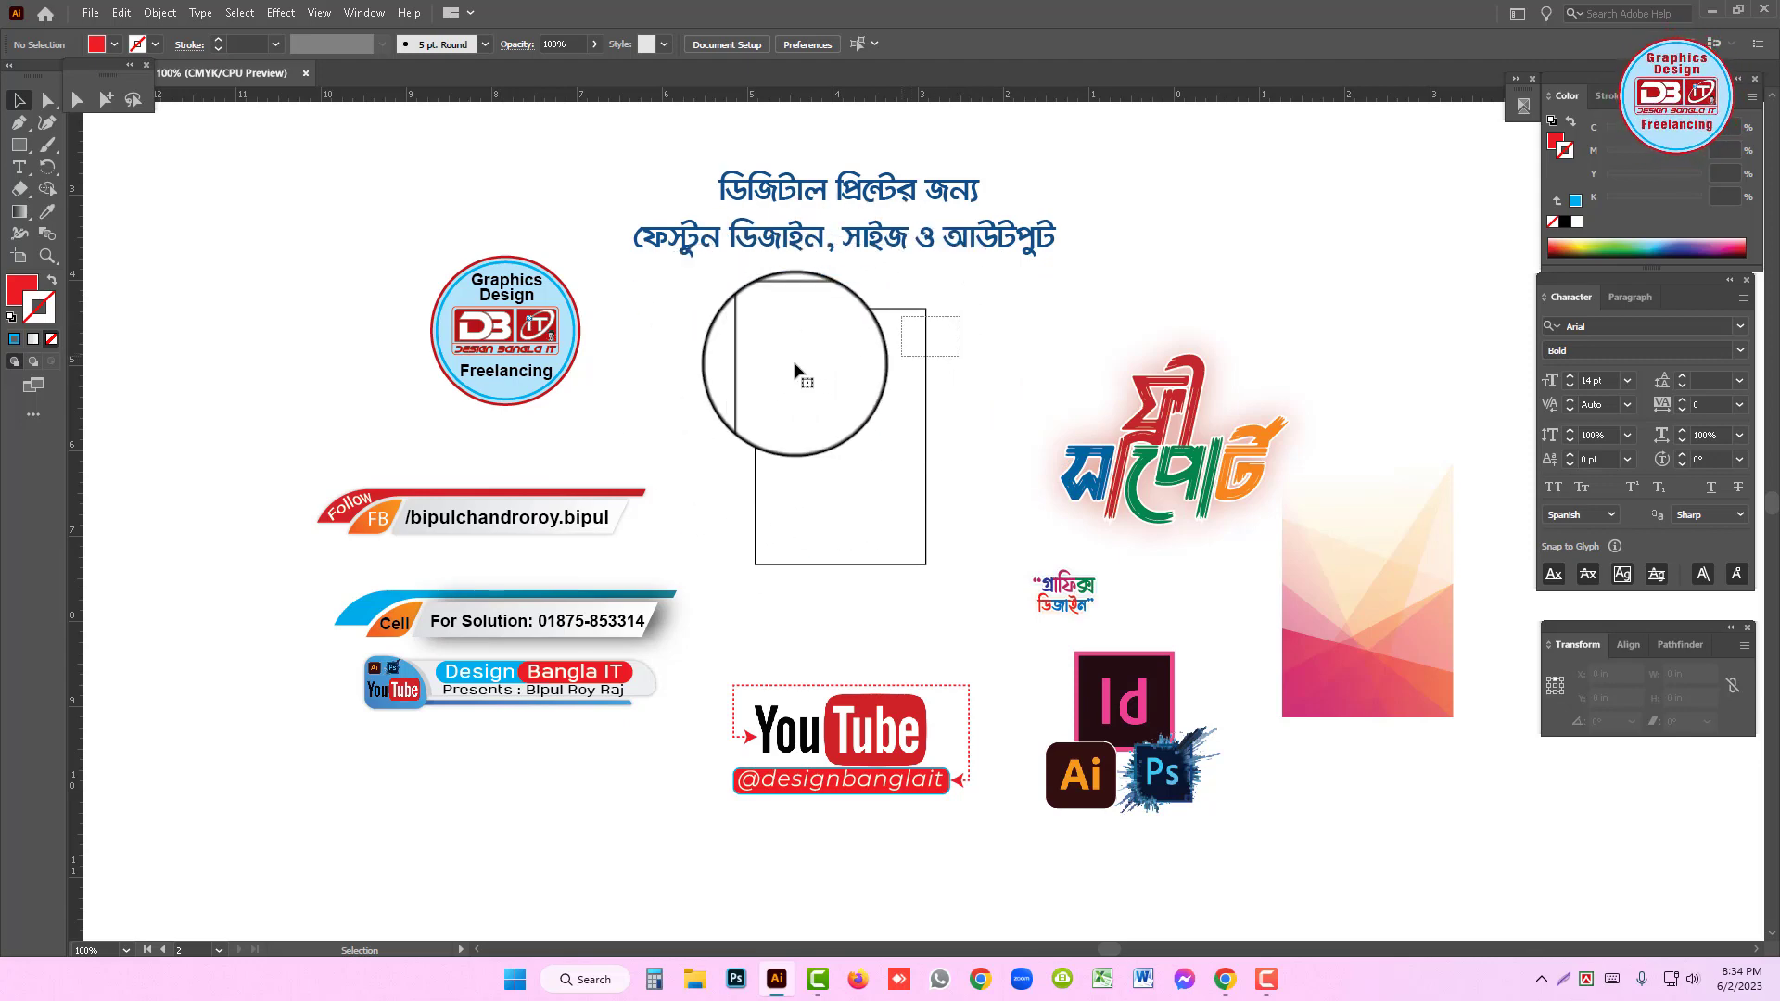
{"action": "left_click", "coordinate": [880, 449]}
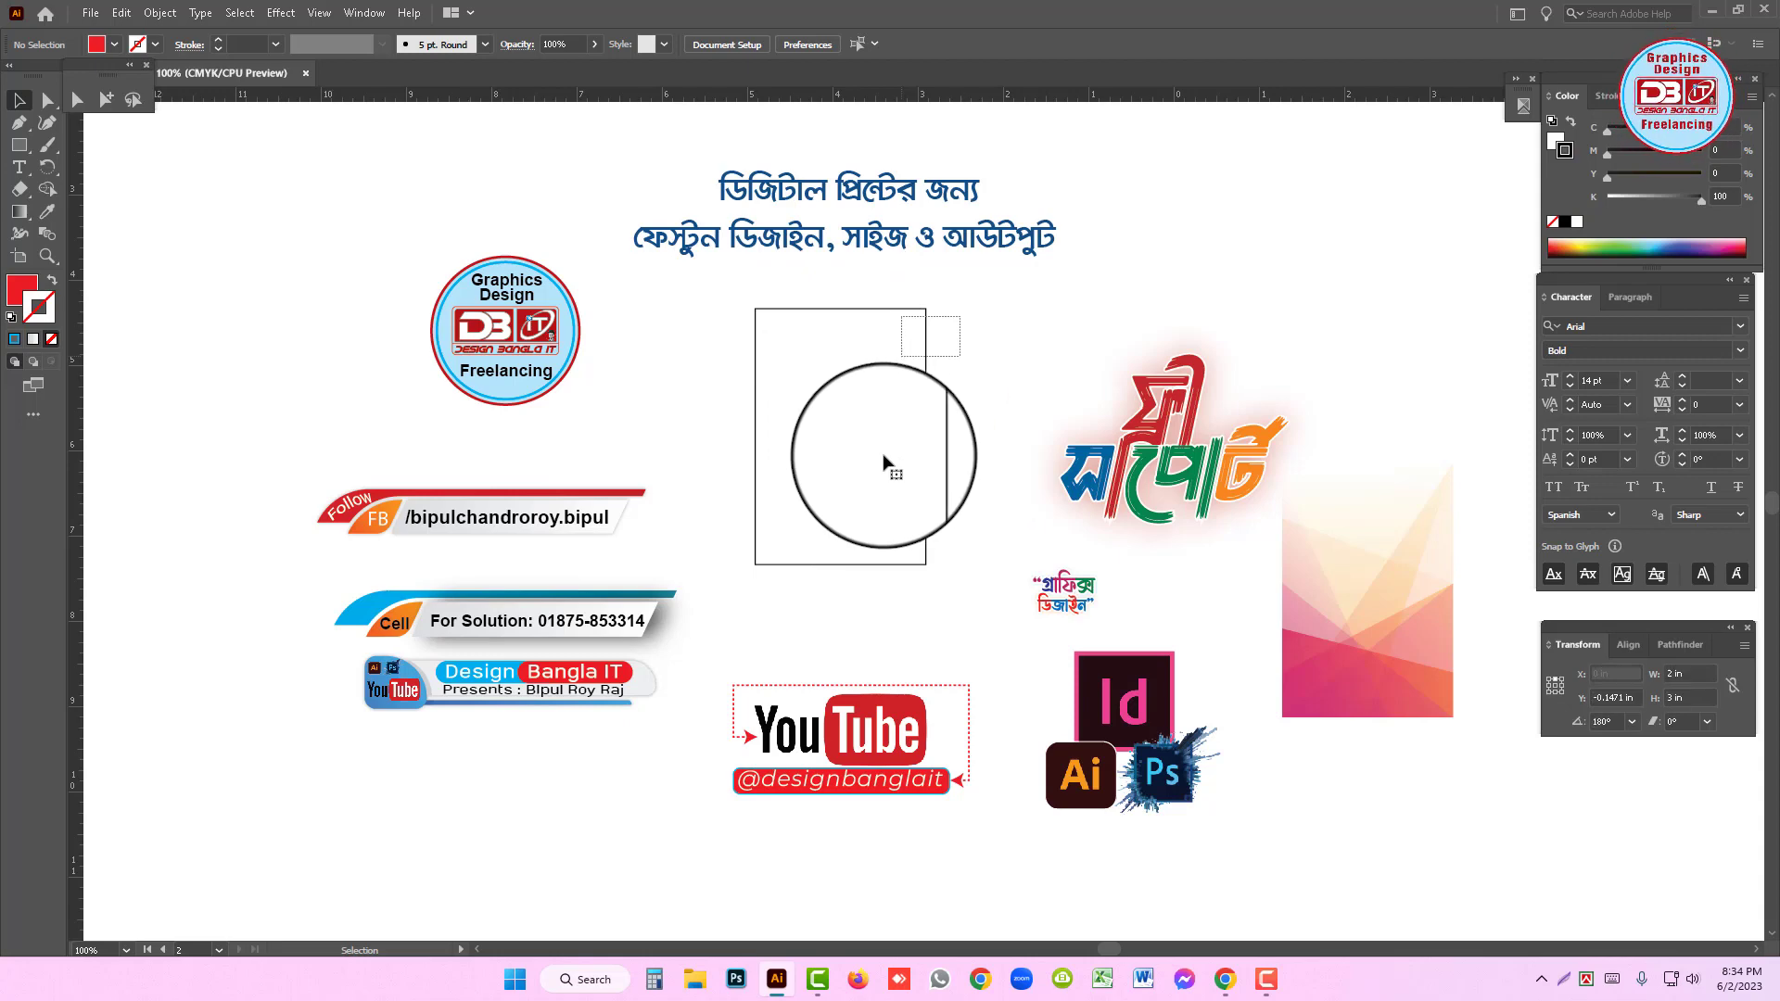
{"action": "key", "text": "ctrl+space"}
{"action": "left_click", "coordinate": [880, 420], "text": "ctrl"}
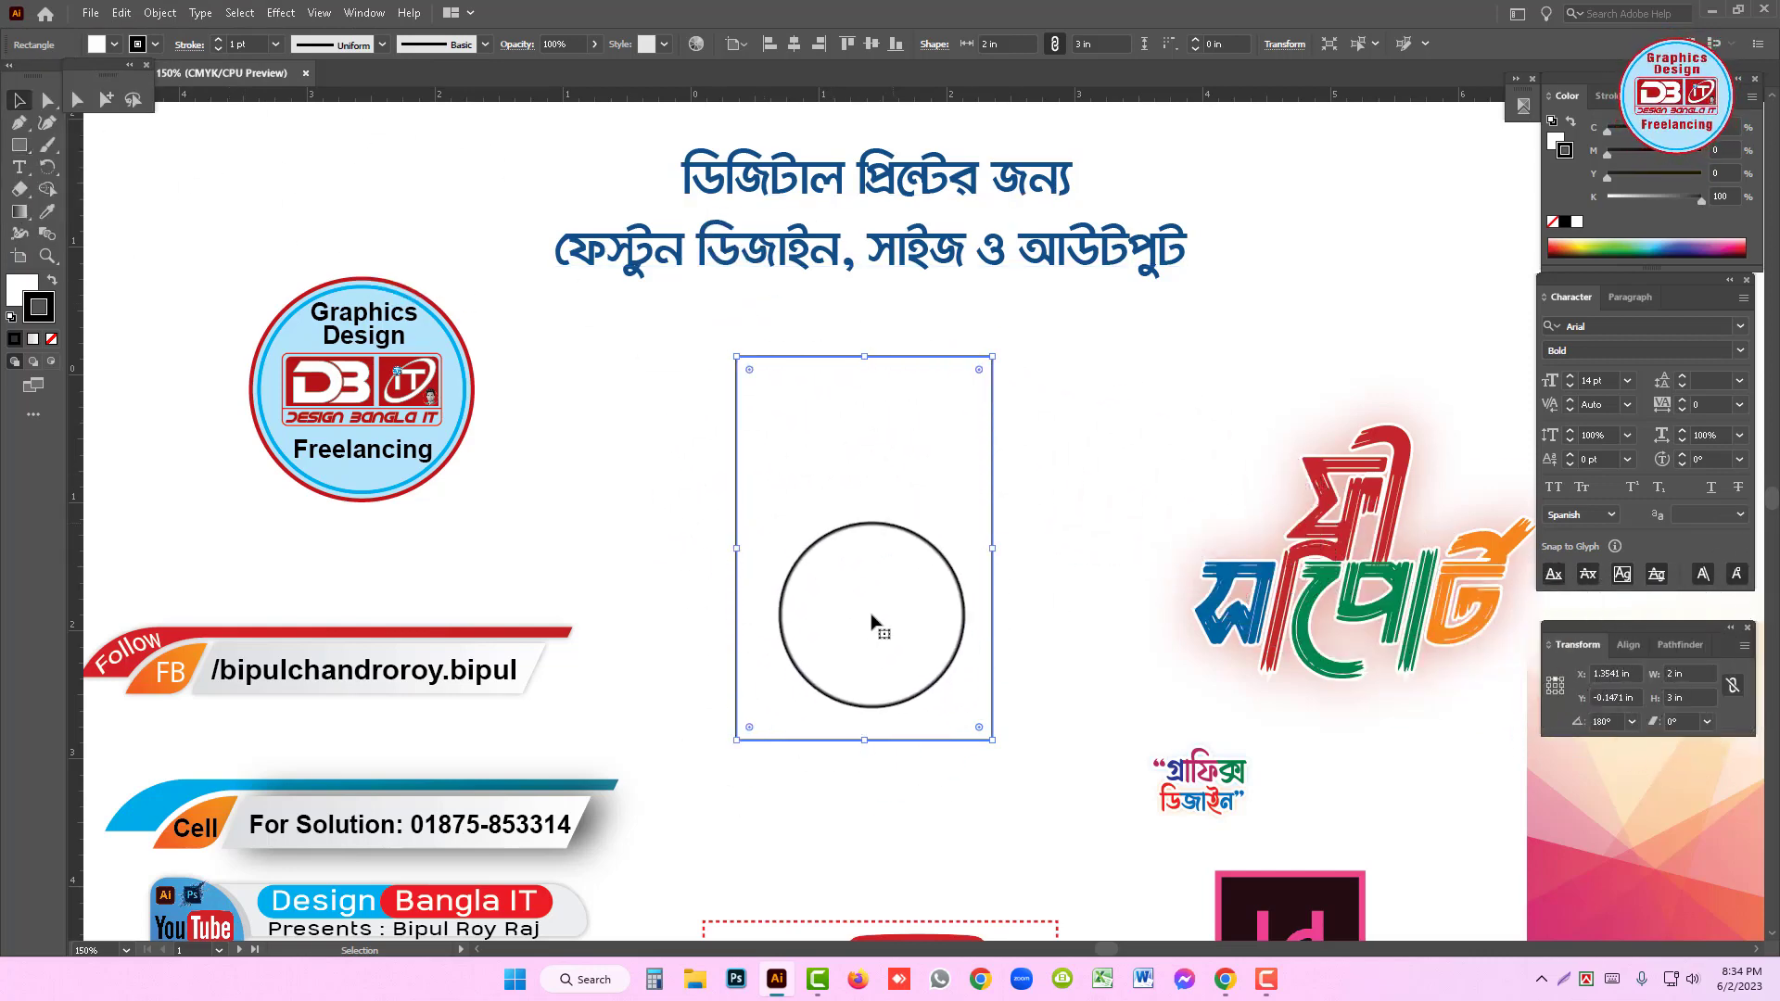
{"action": "scroll", "coordinate": [882, 627], "scroll_direction": "down", "scroll_amount": 1}
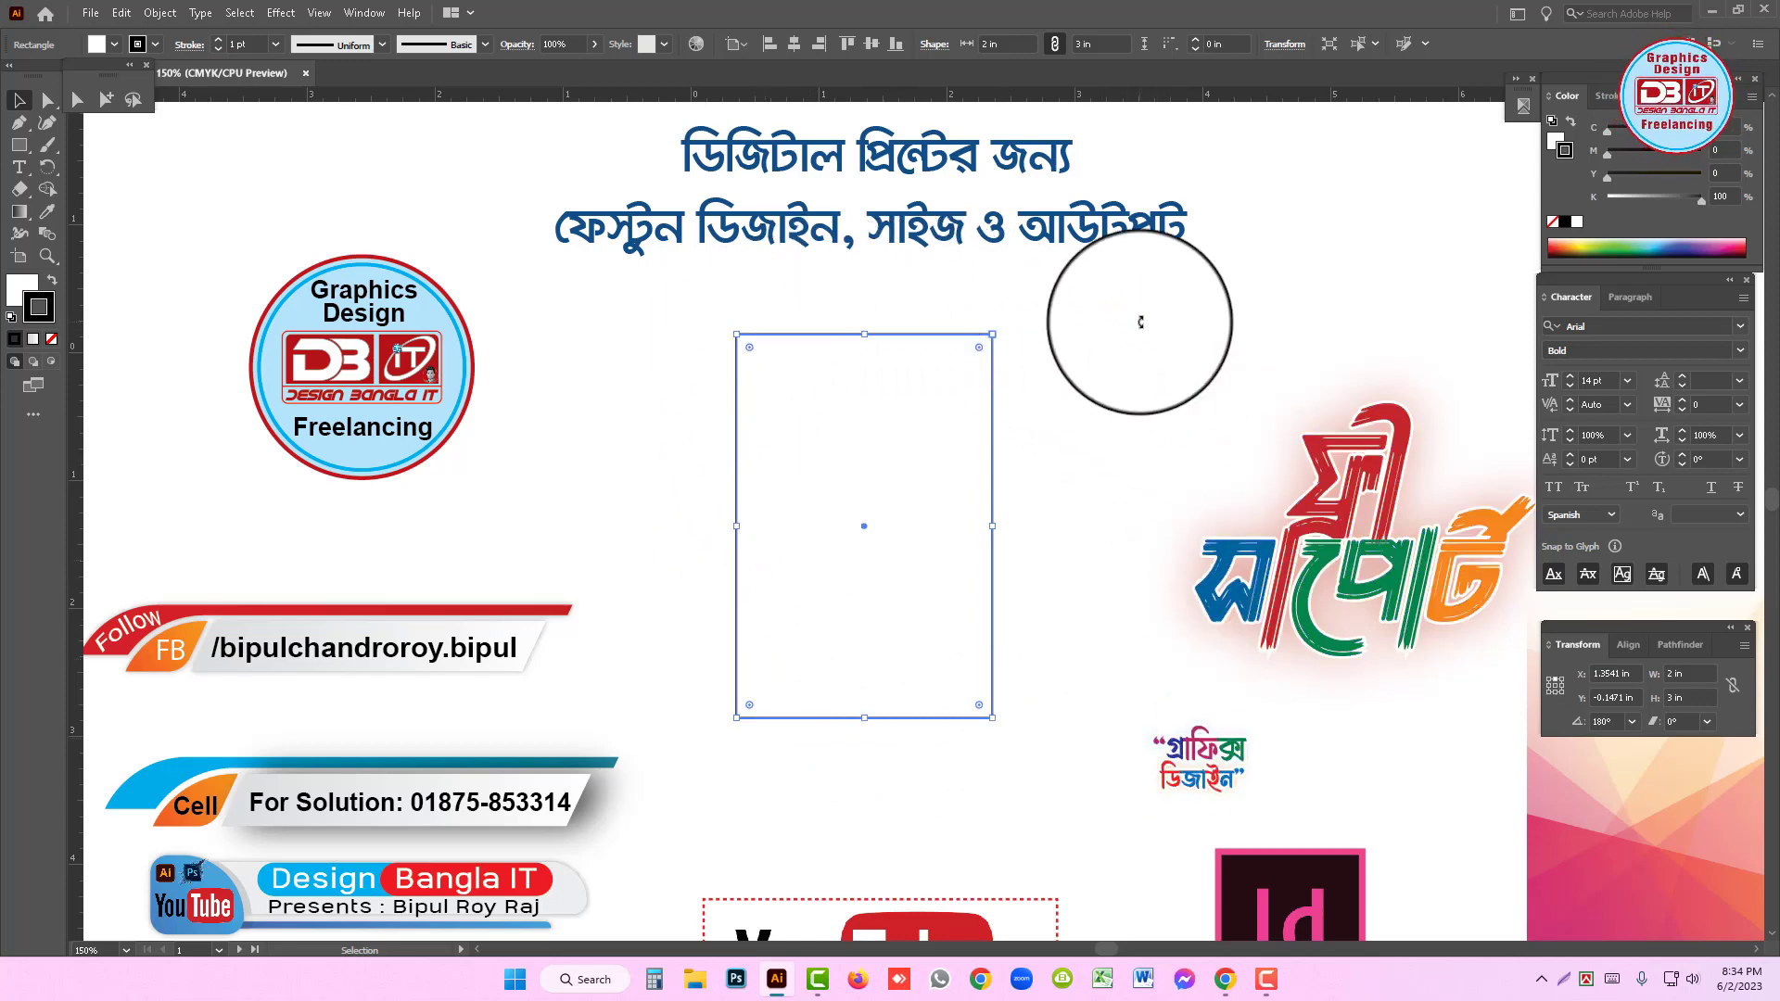
{"action": "left_click", "coordinate": [1288, 290]}
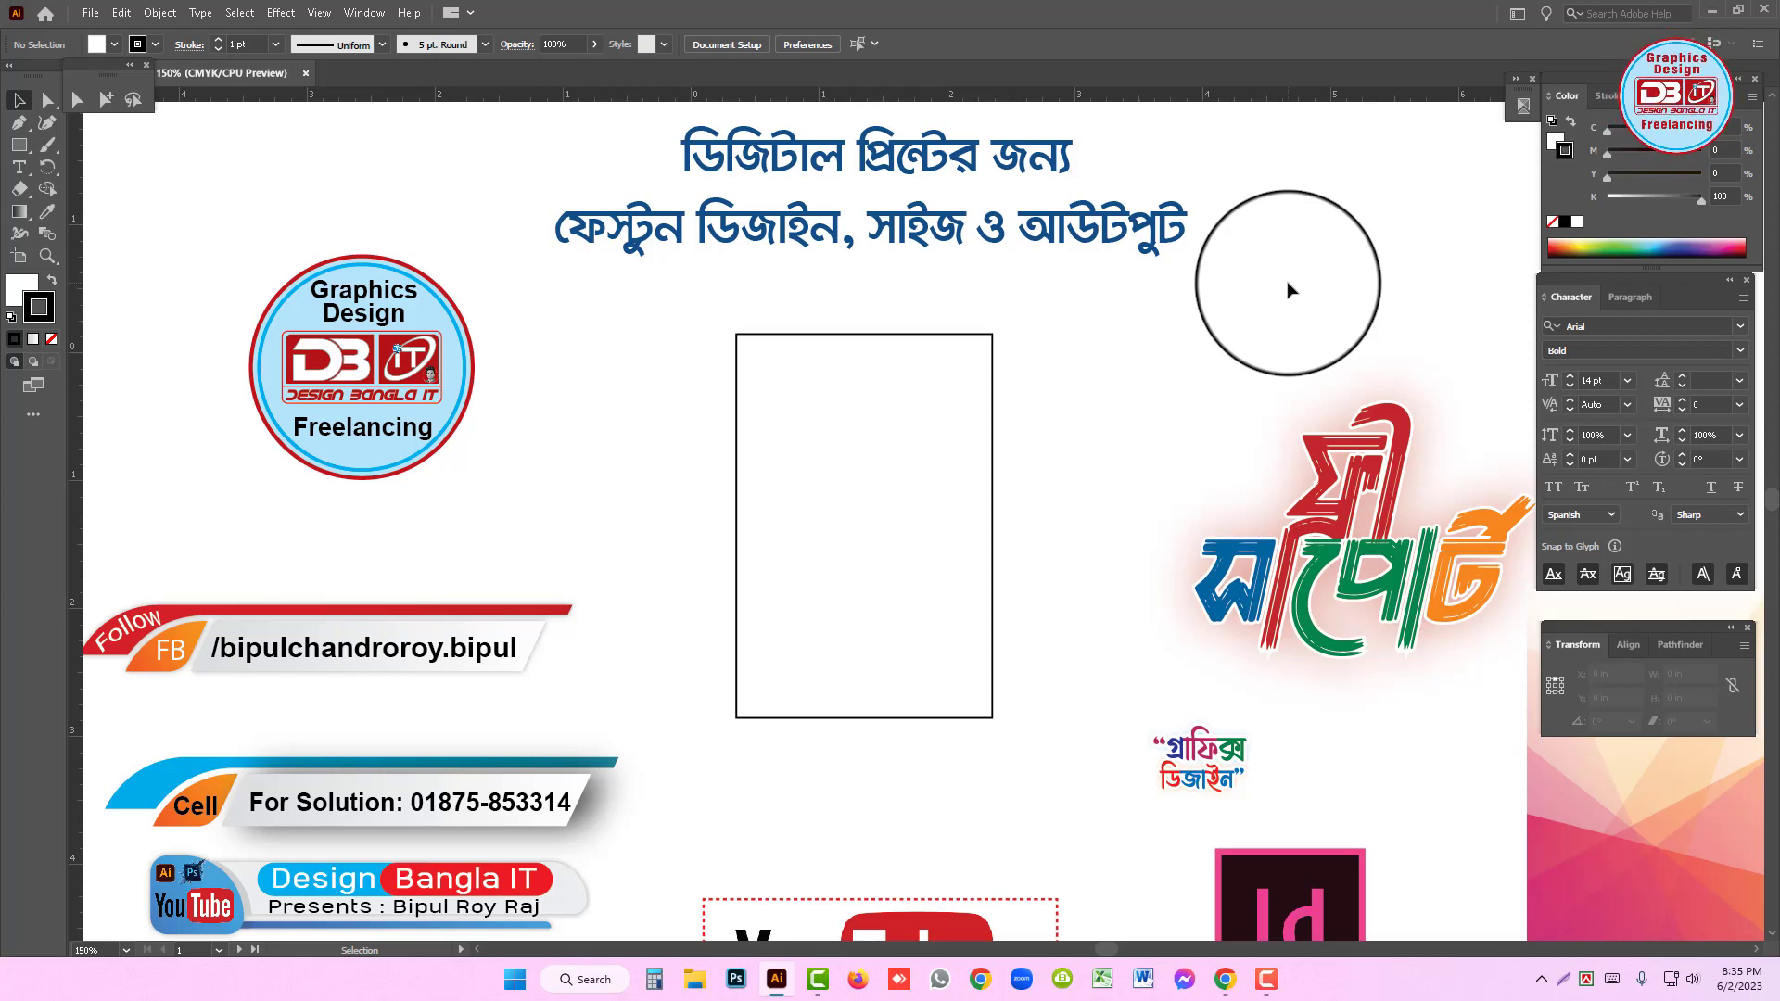
{"action": "left_click_drag", "start_coordinate": [1288, 289], "coordinate": [987, 364]}
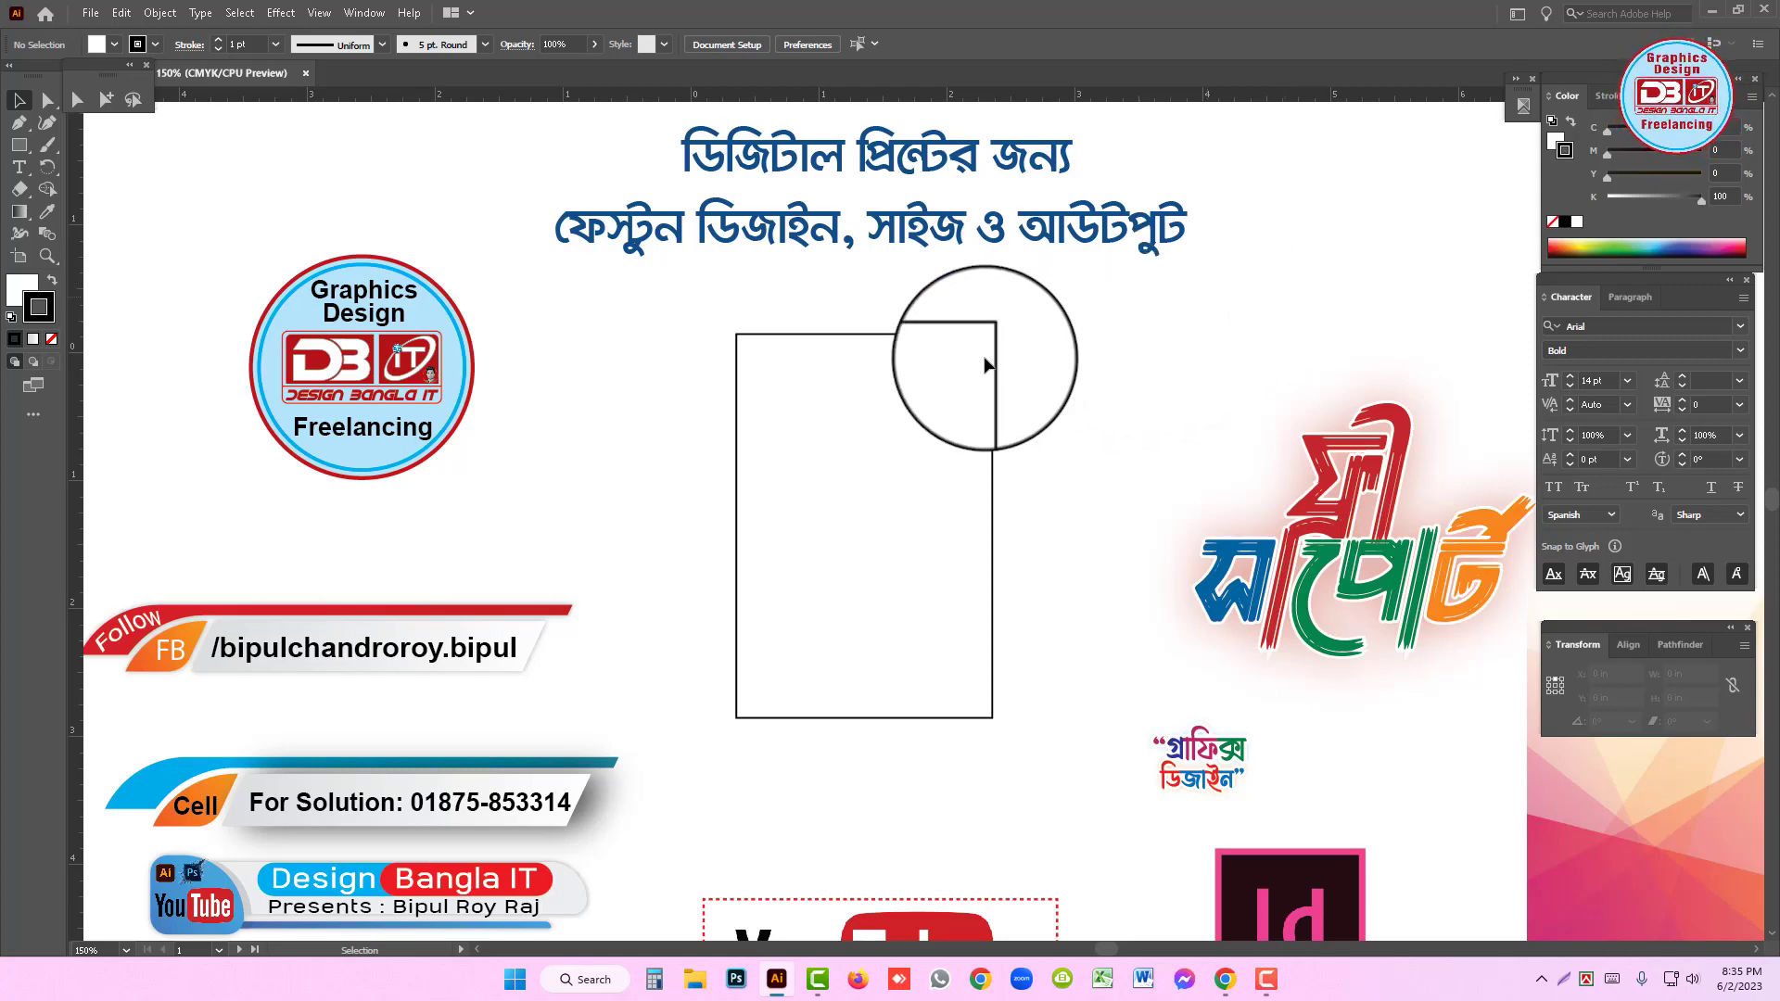
{"action": "left_click", "coordinate": [986, 365]}
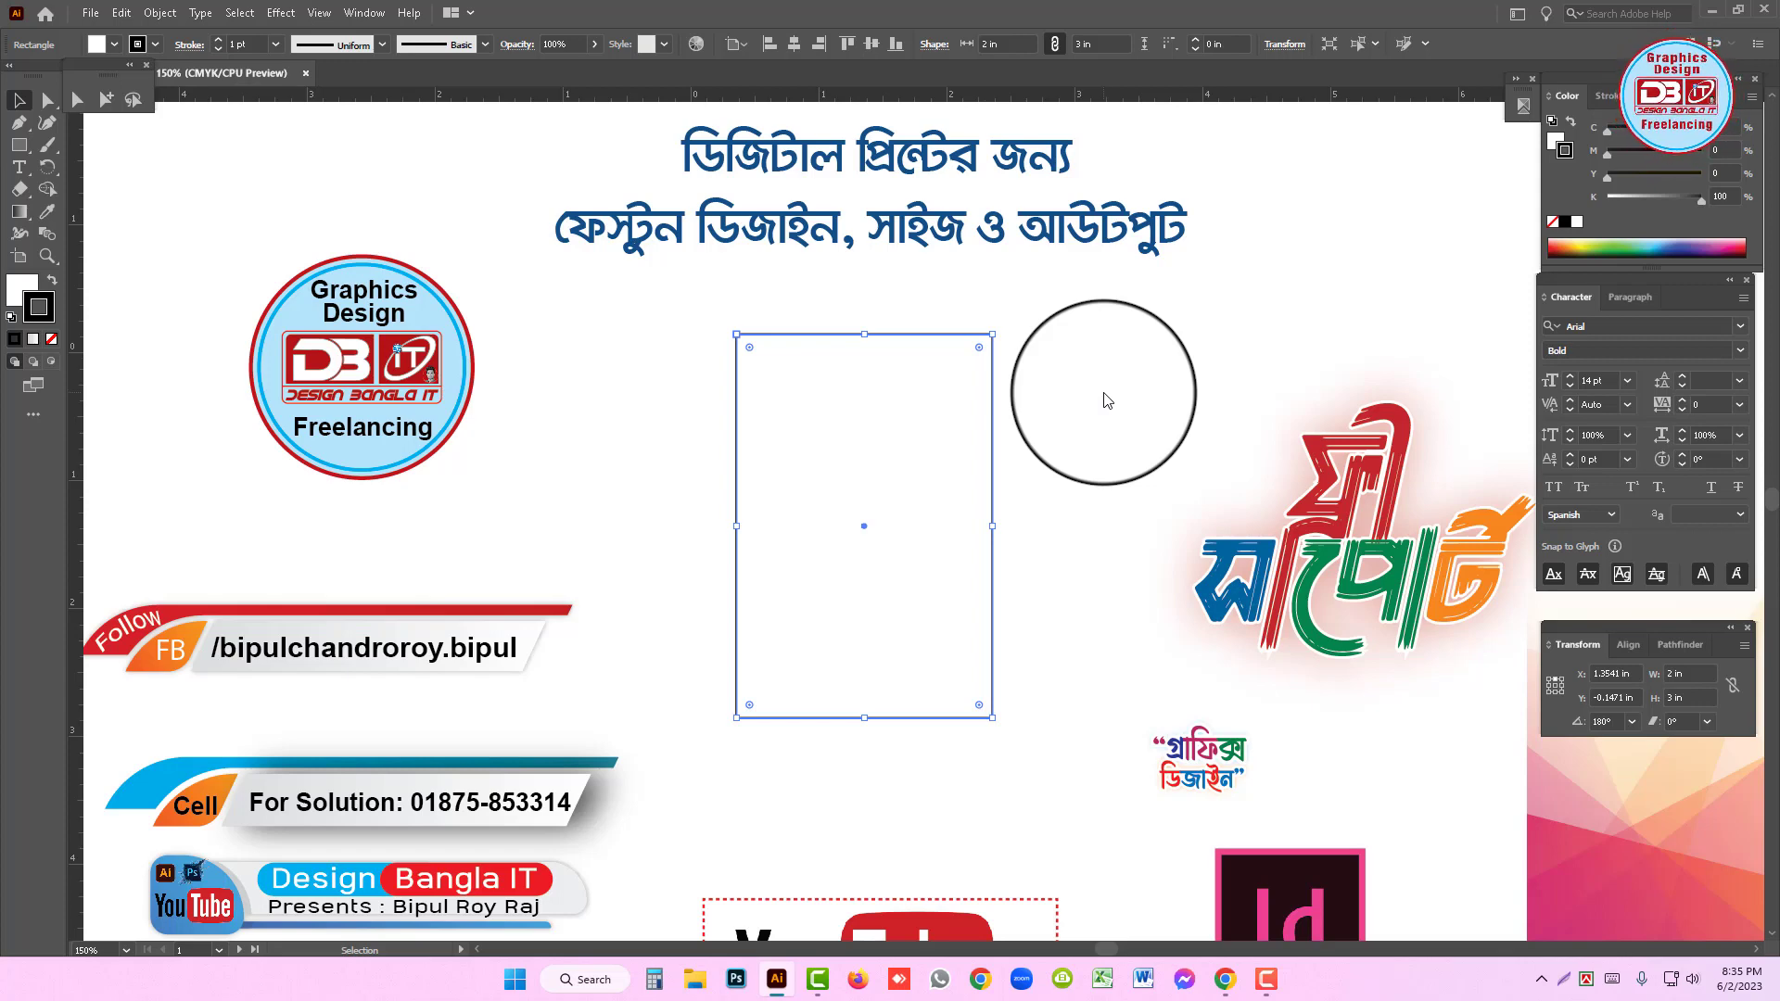
- Move the orange-pink polygon background artwork onto the blank rectangle, overlapping it and extending past its right edge
{"action": "left_click", "coordinate": [1572, 822]}
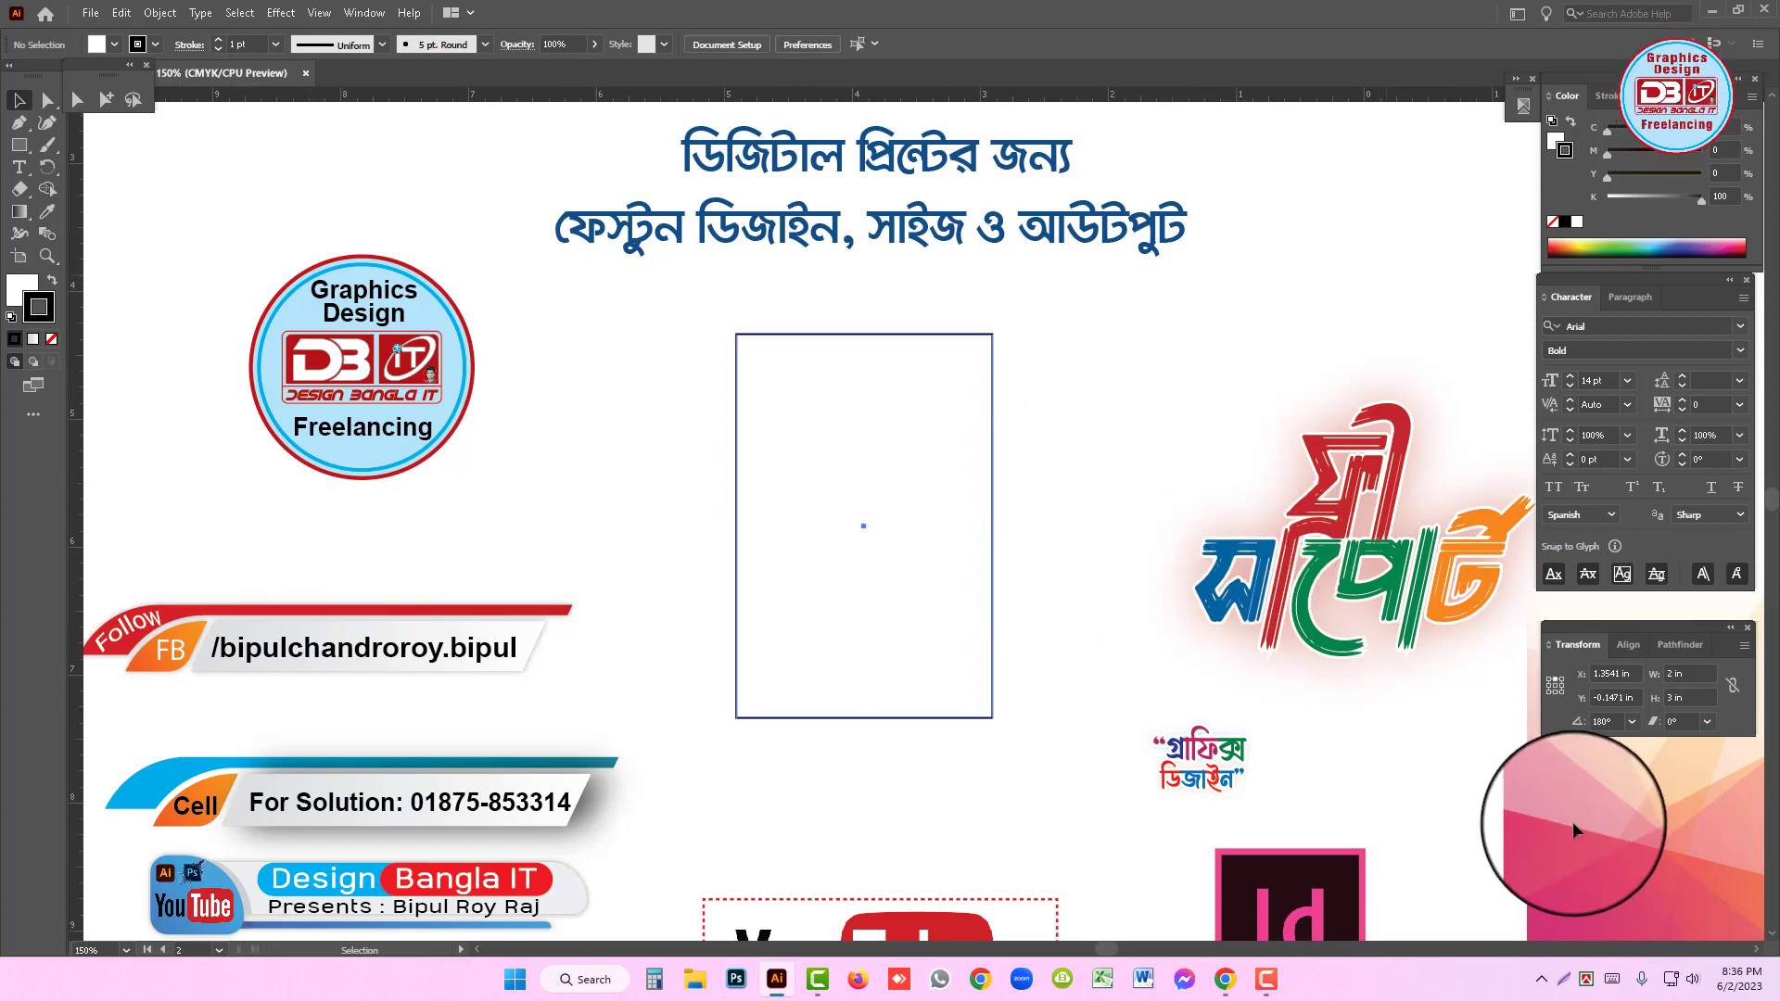
{"action": "left_click", "coordinate": [1617, 822]}
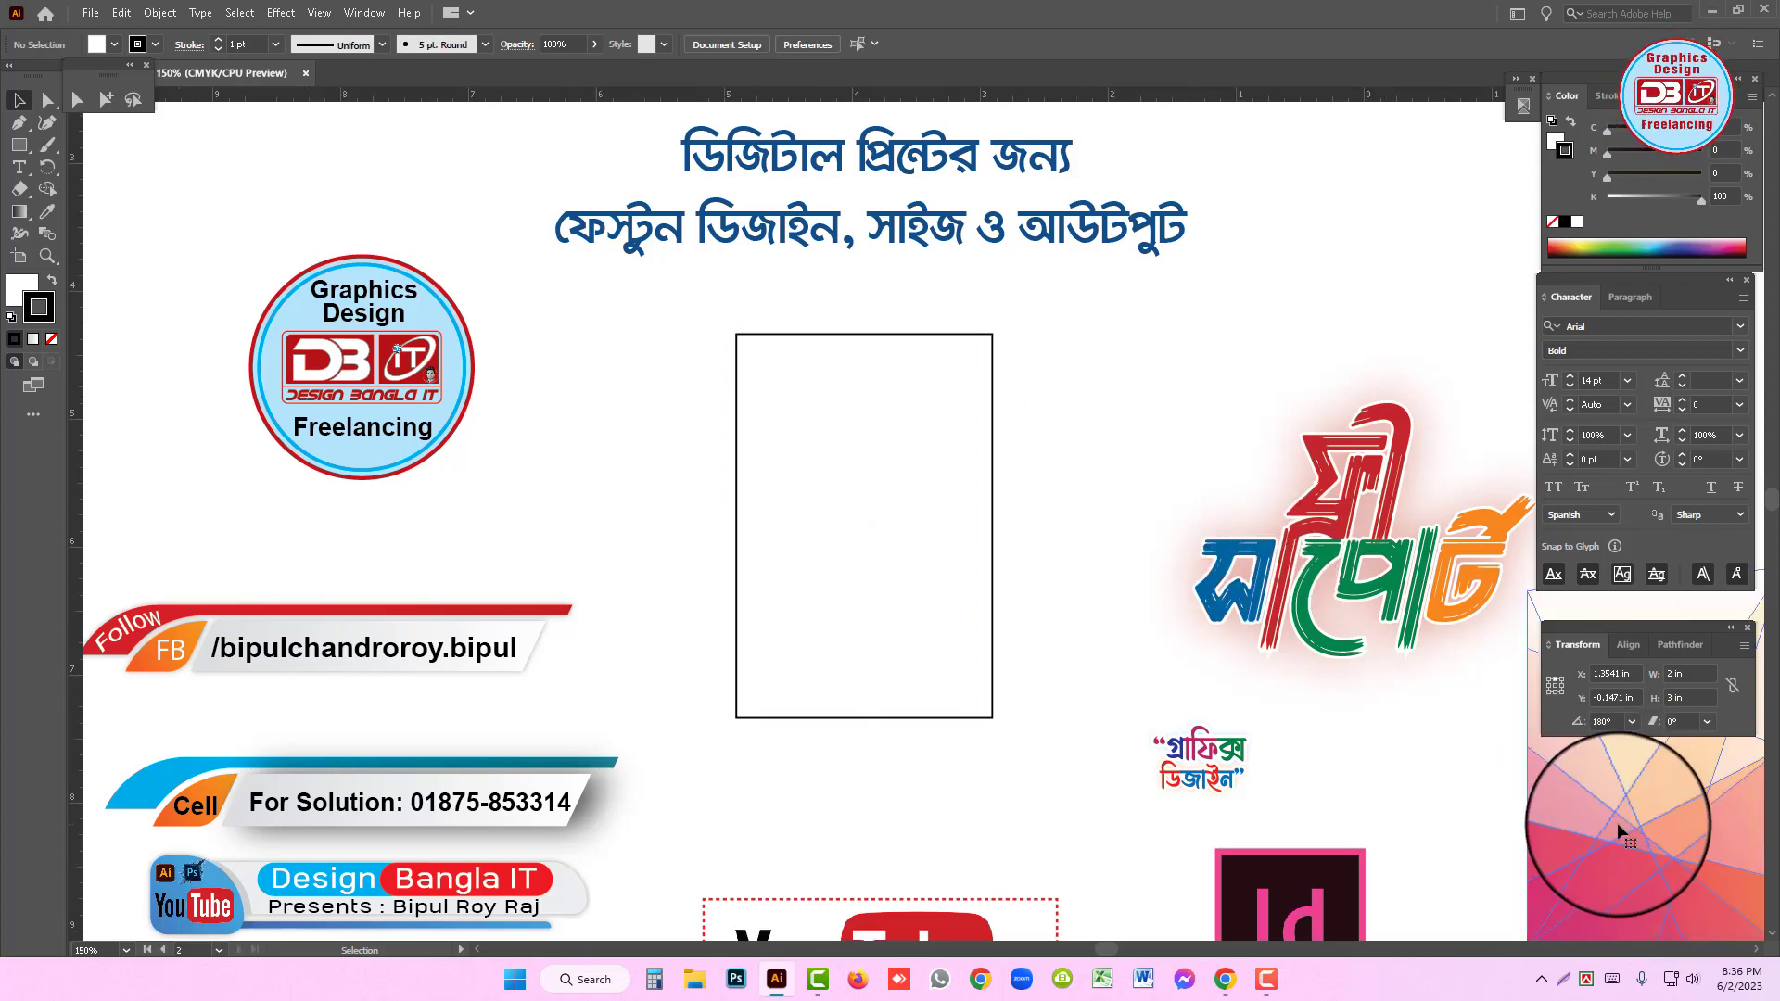
{"action": "left_click_drag", "start_coordinate": [975, 607], "coordinate": [901, 578]}
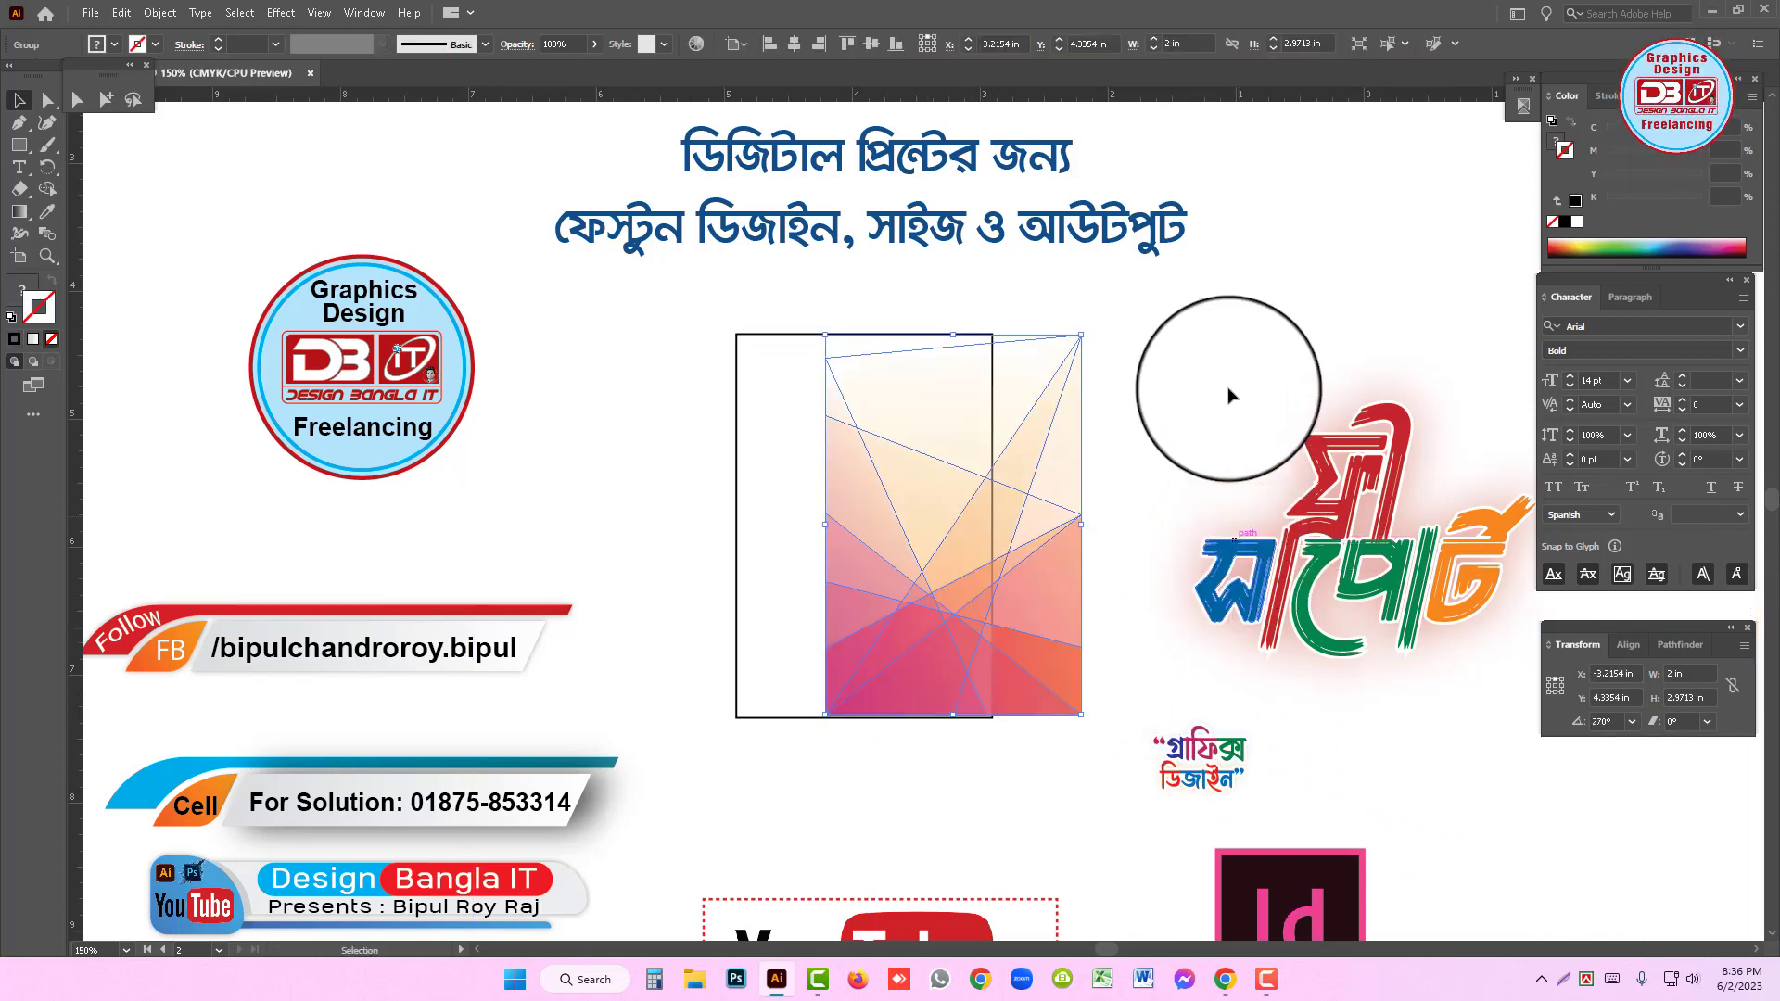
{"action": "left_click", "coordinate": [1279, 326]}
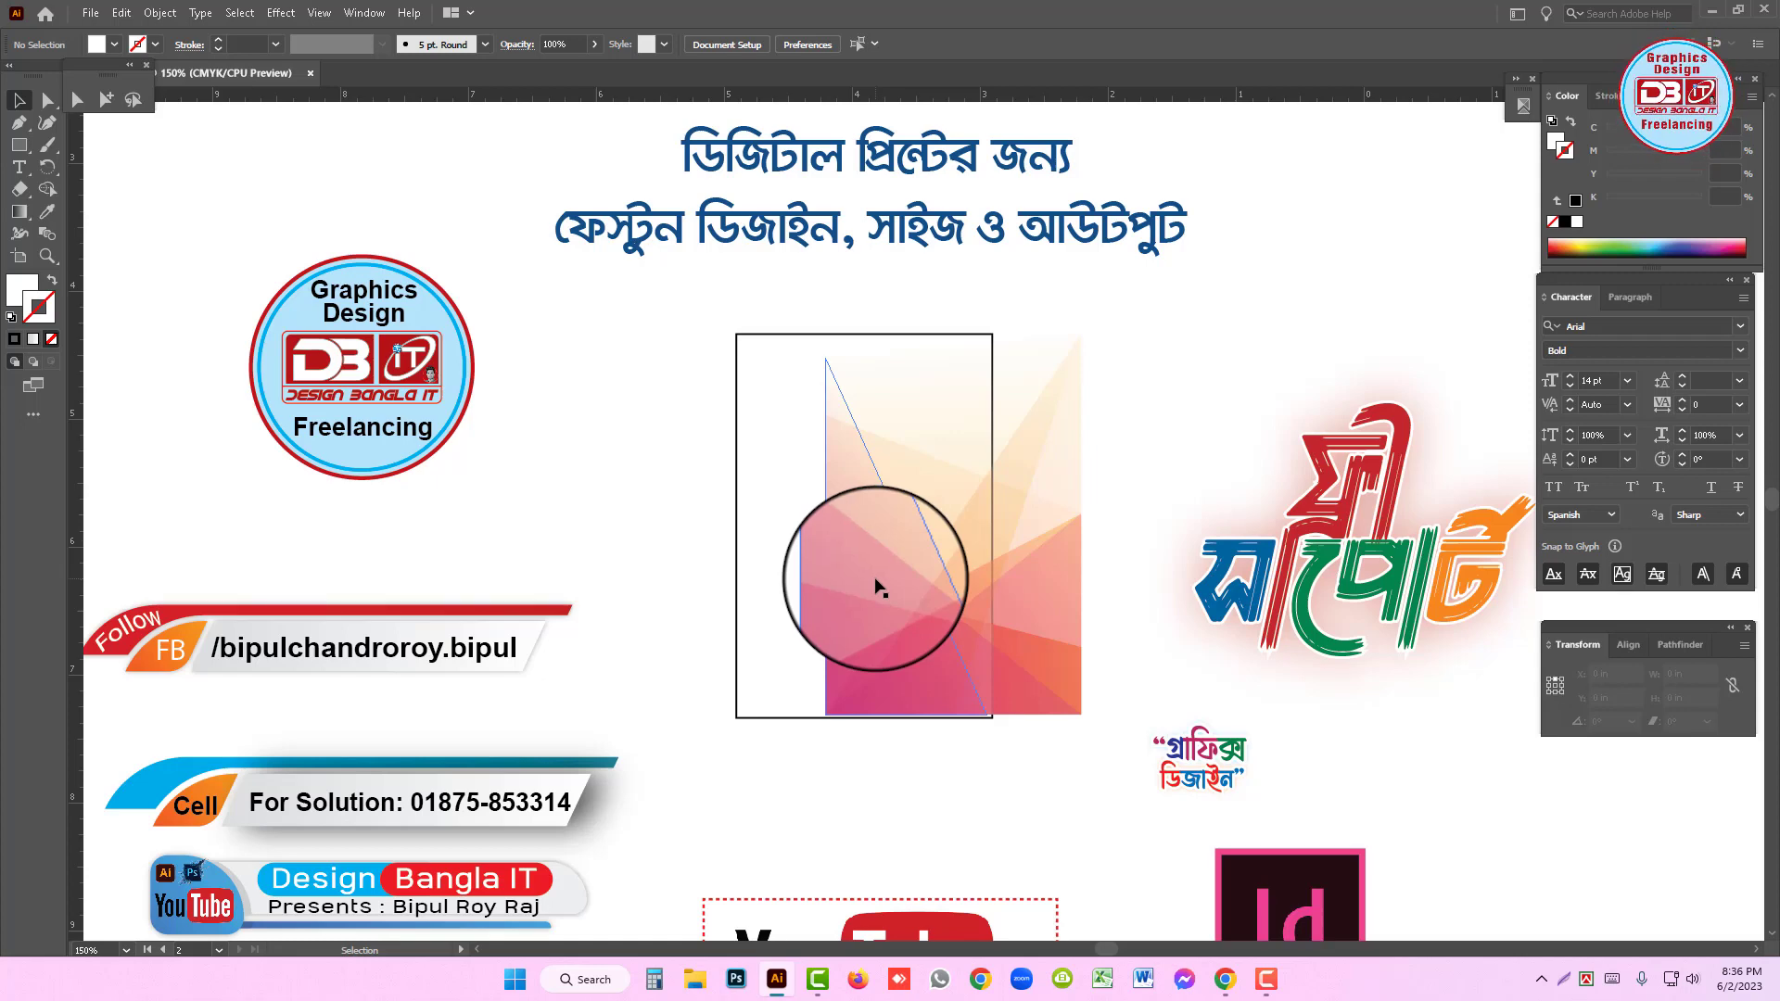
- Try to pull the translucent pink triangle out of the grouped background using Group Selection, and view its fill swatches
{"action": "left_click", "coordinate": [105, 99]}
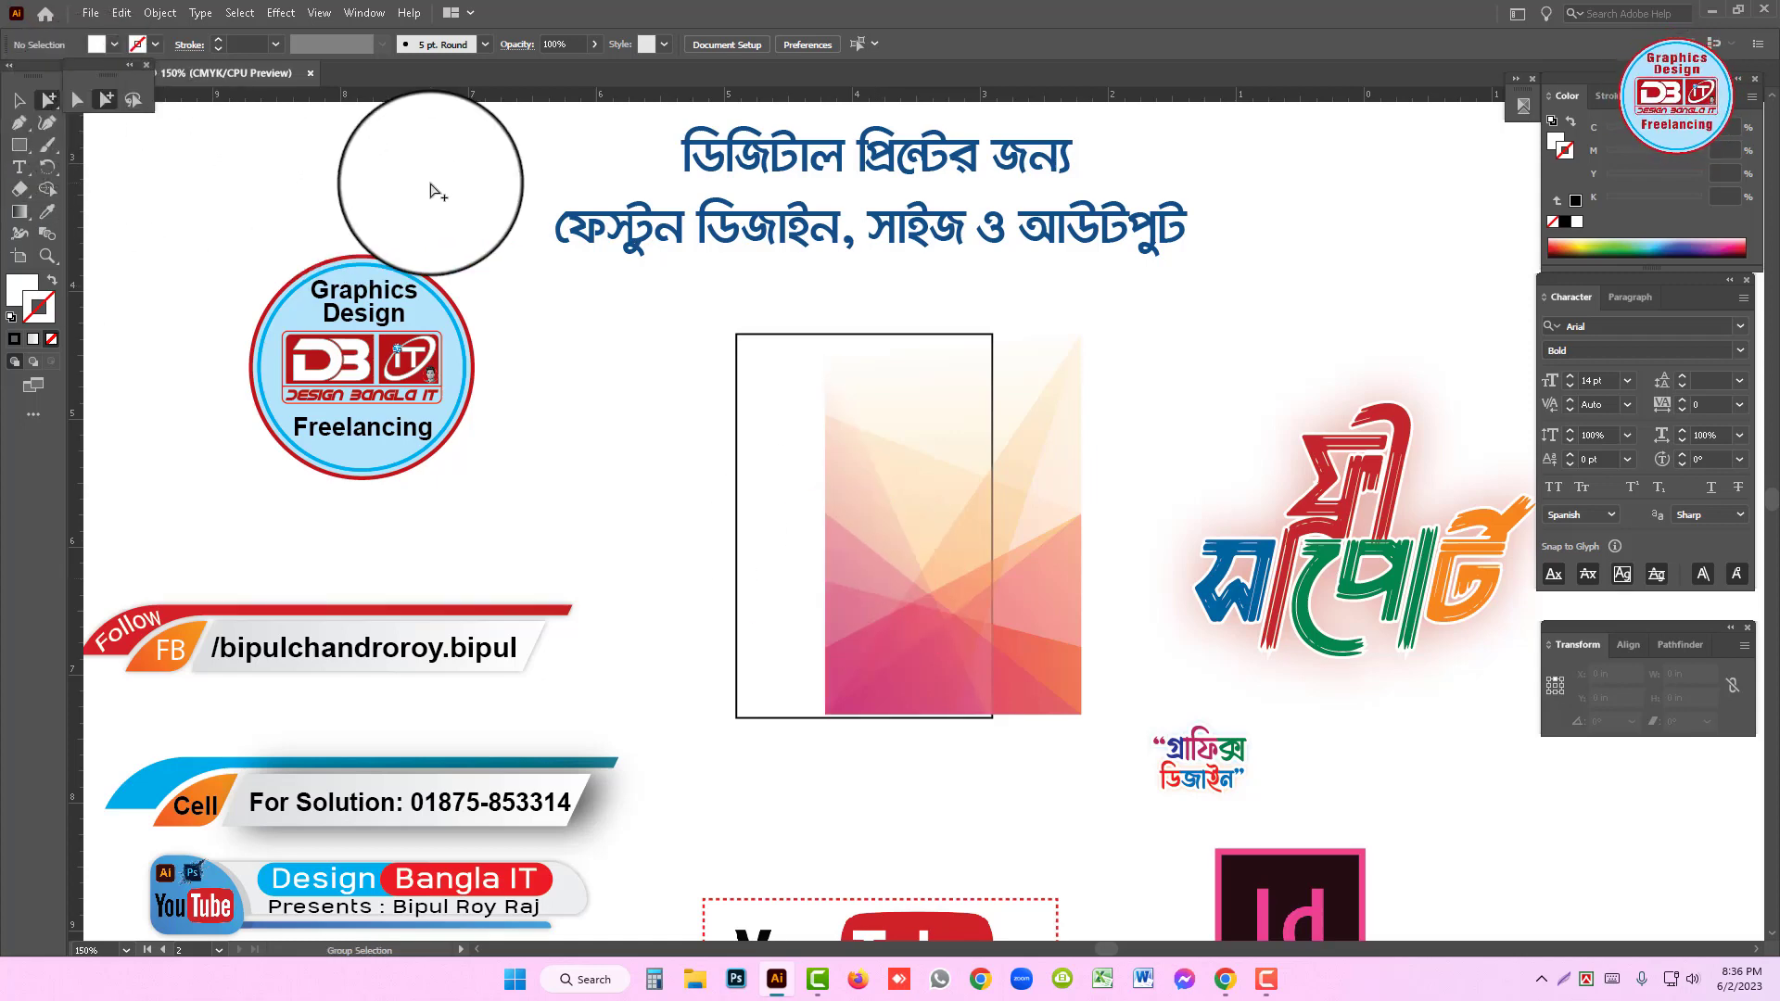
{"action": "left_click", "coordinate": [874, 509]}
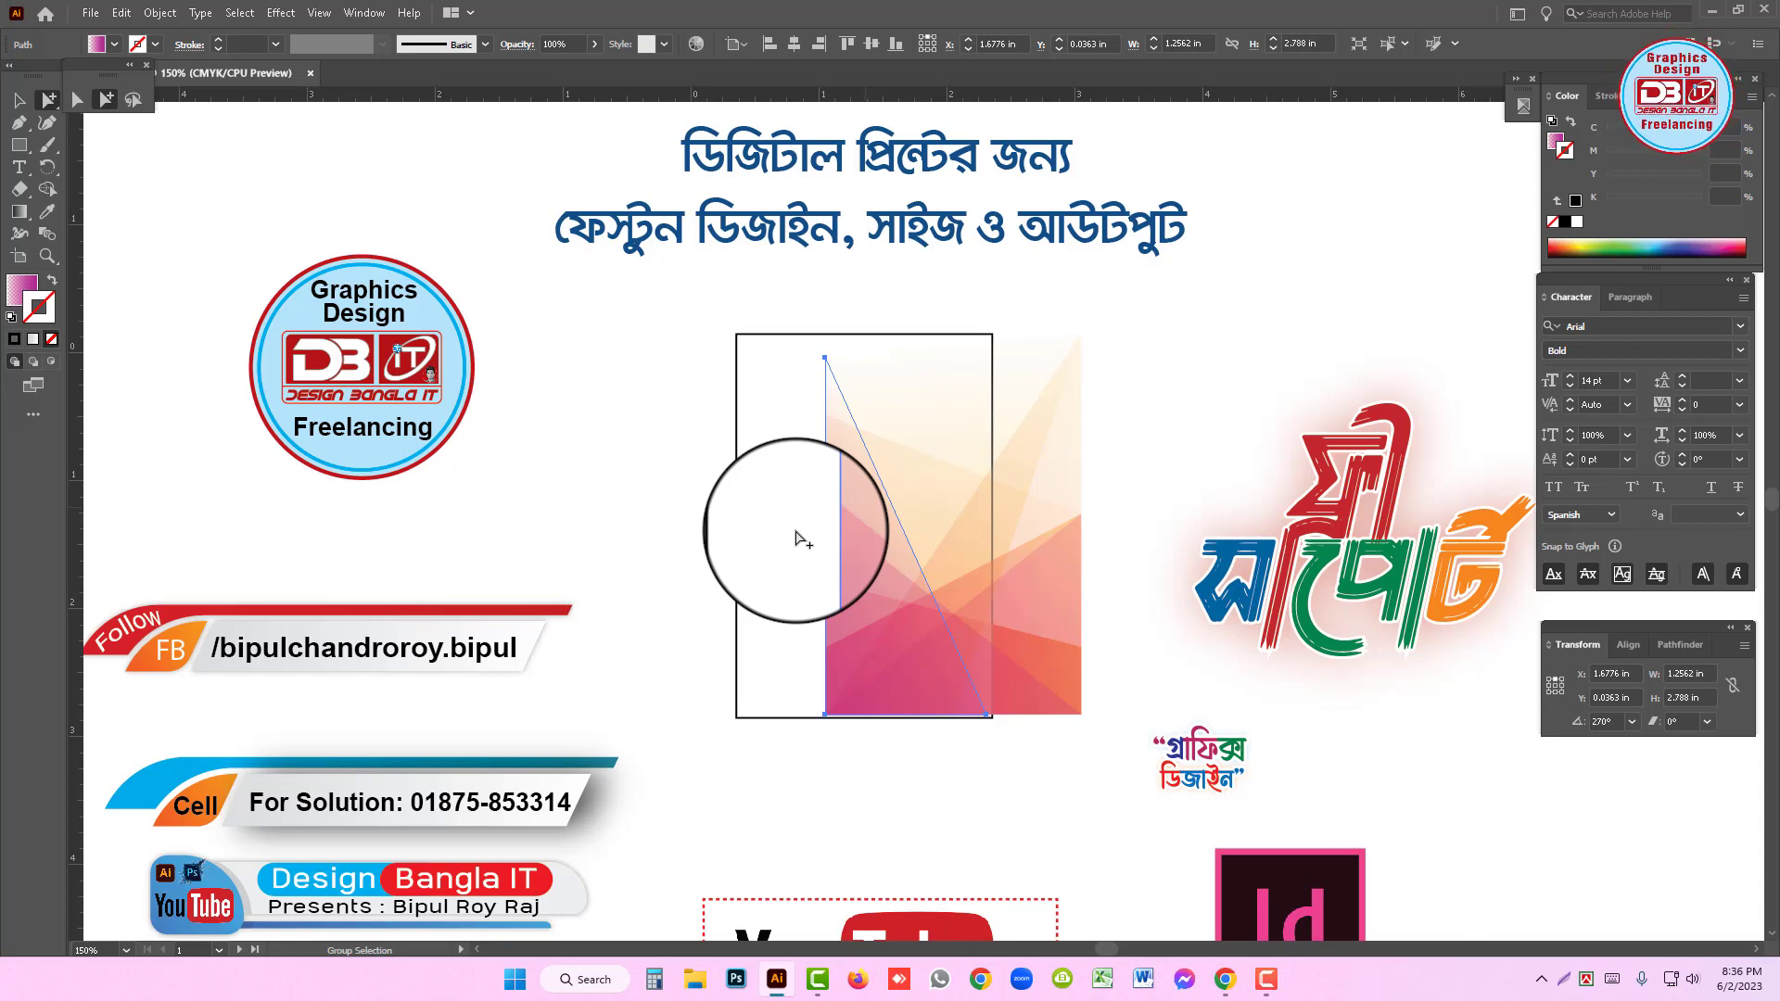
{"action": "left_click_drag", "start_coordinate": [925, 549], "coordinate": [796, 540]}
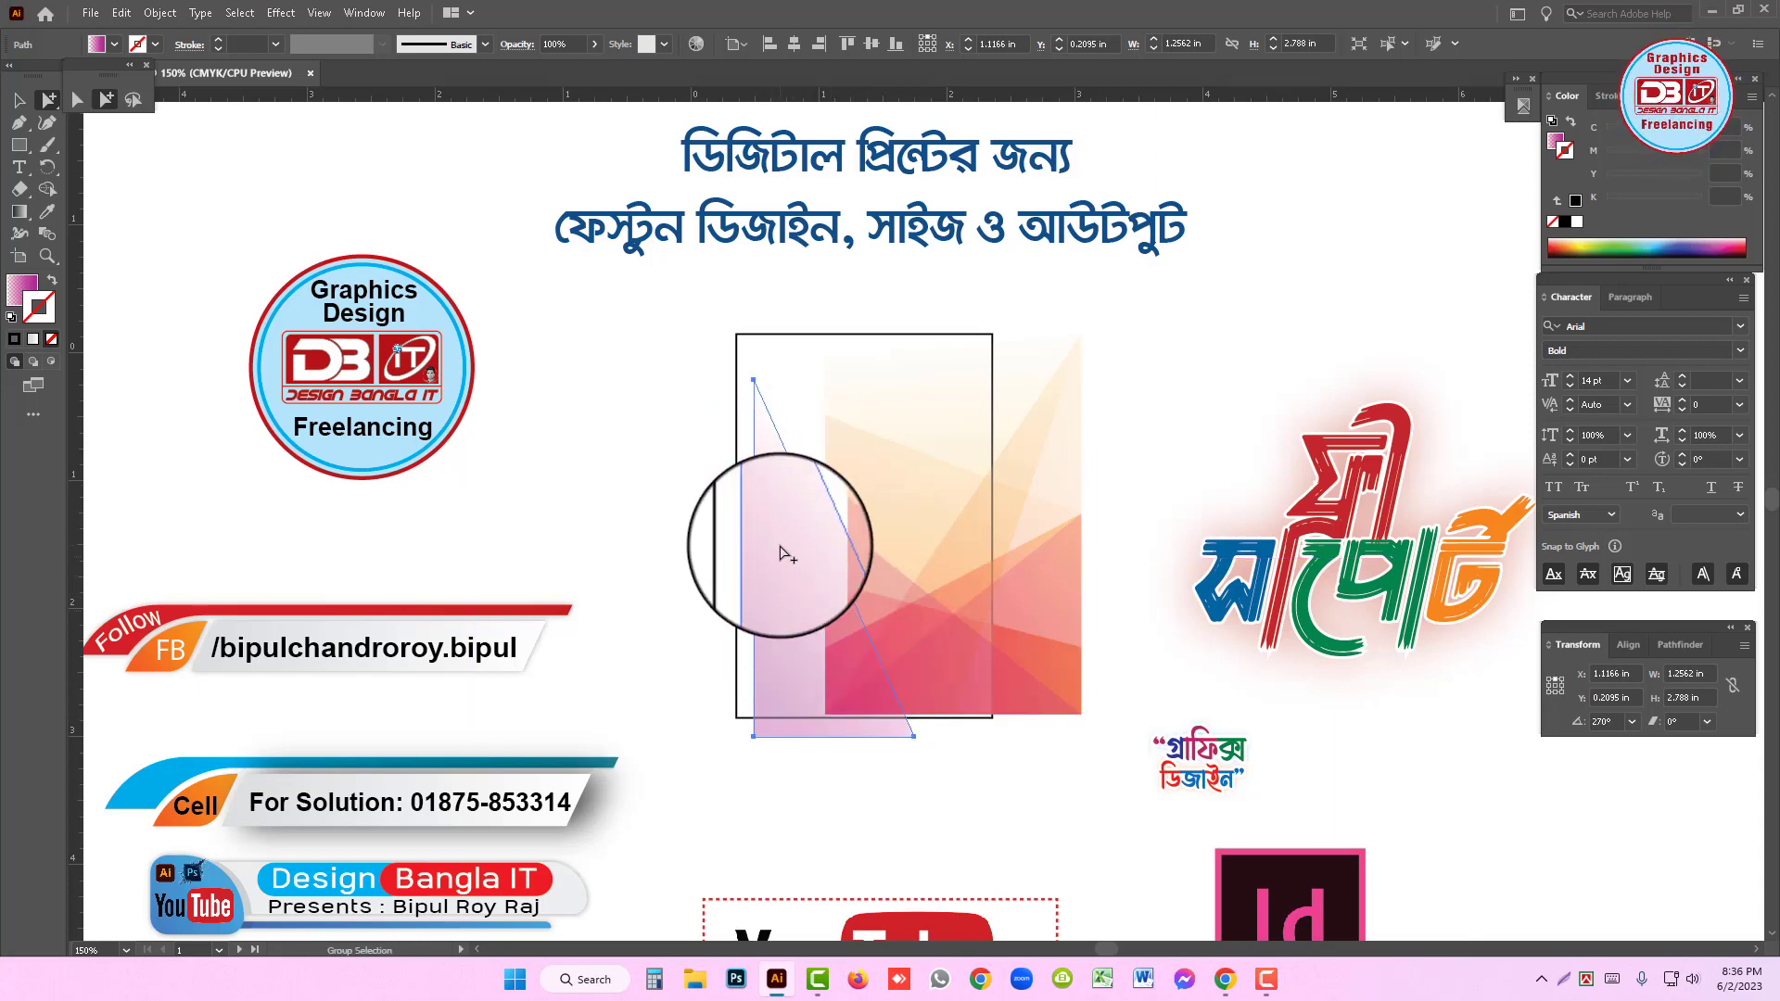
{"action": "left_click", "coordinate": [755, 408], "text": "shift"}
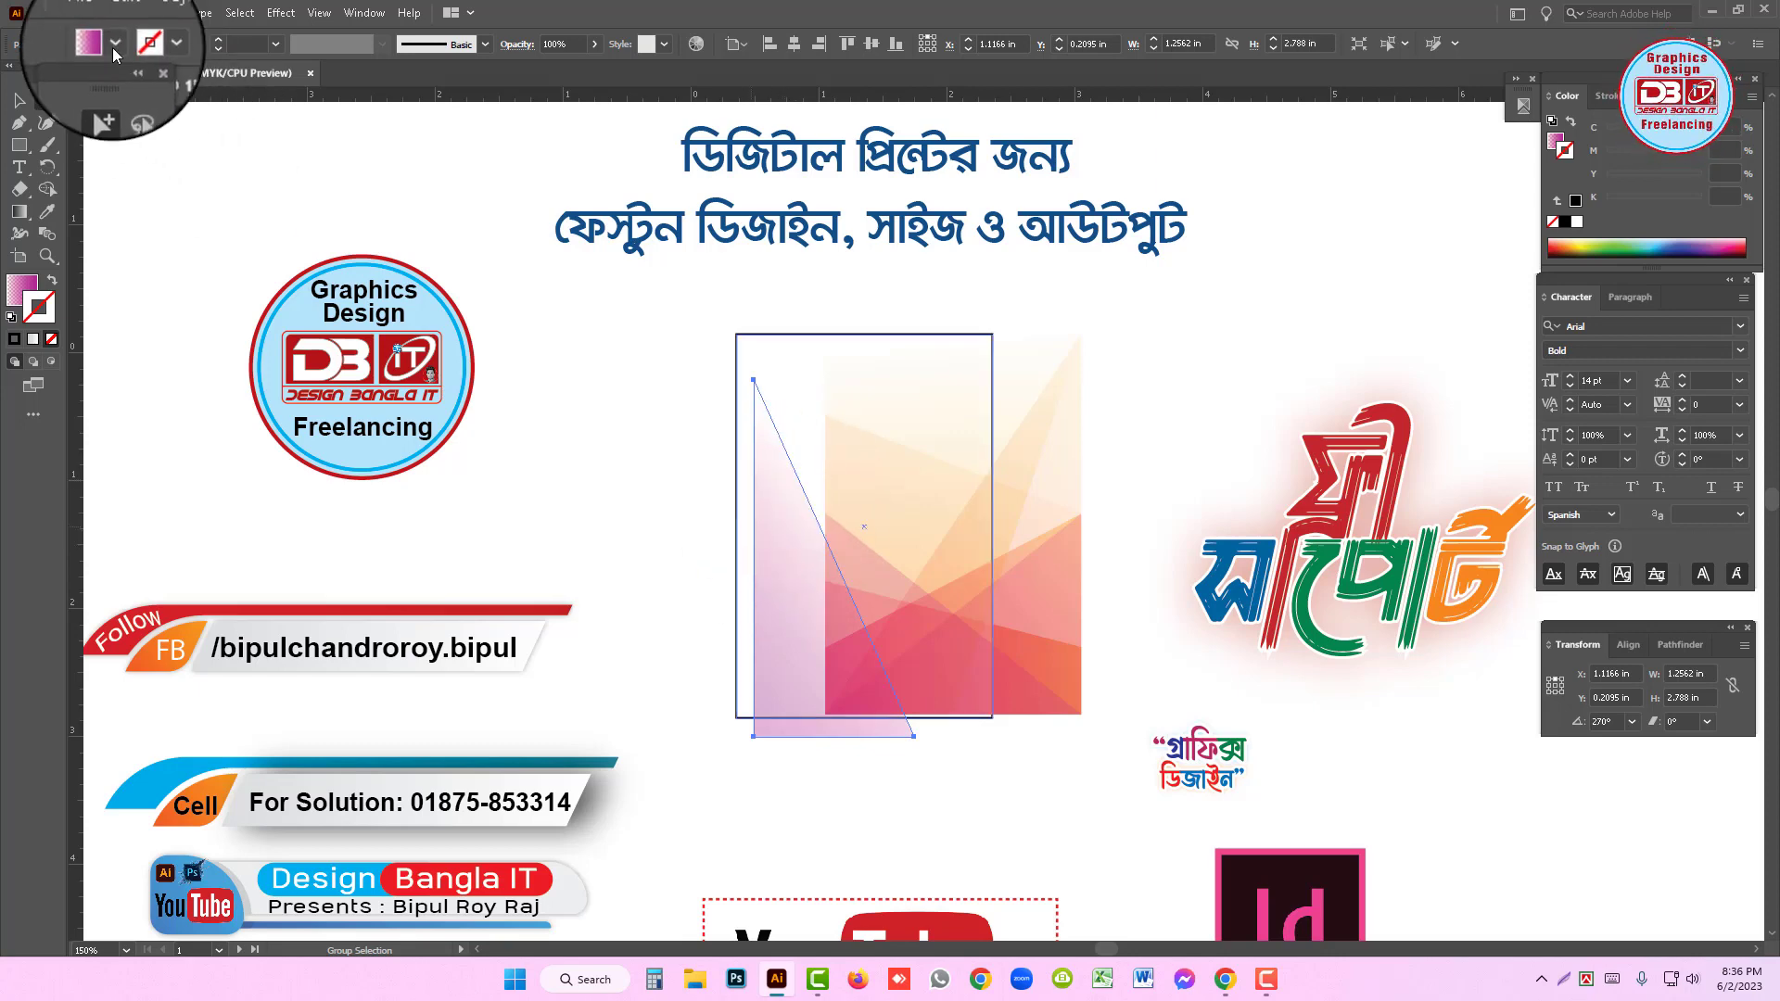
{"action": "left_click", "coordinate": [114, 44]}
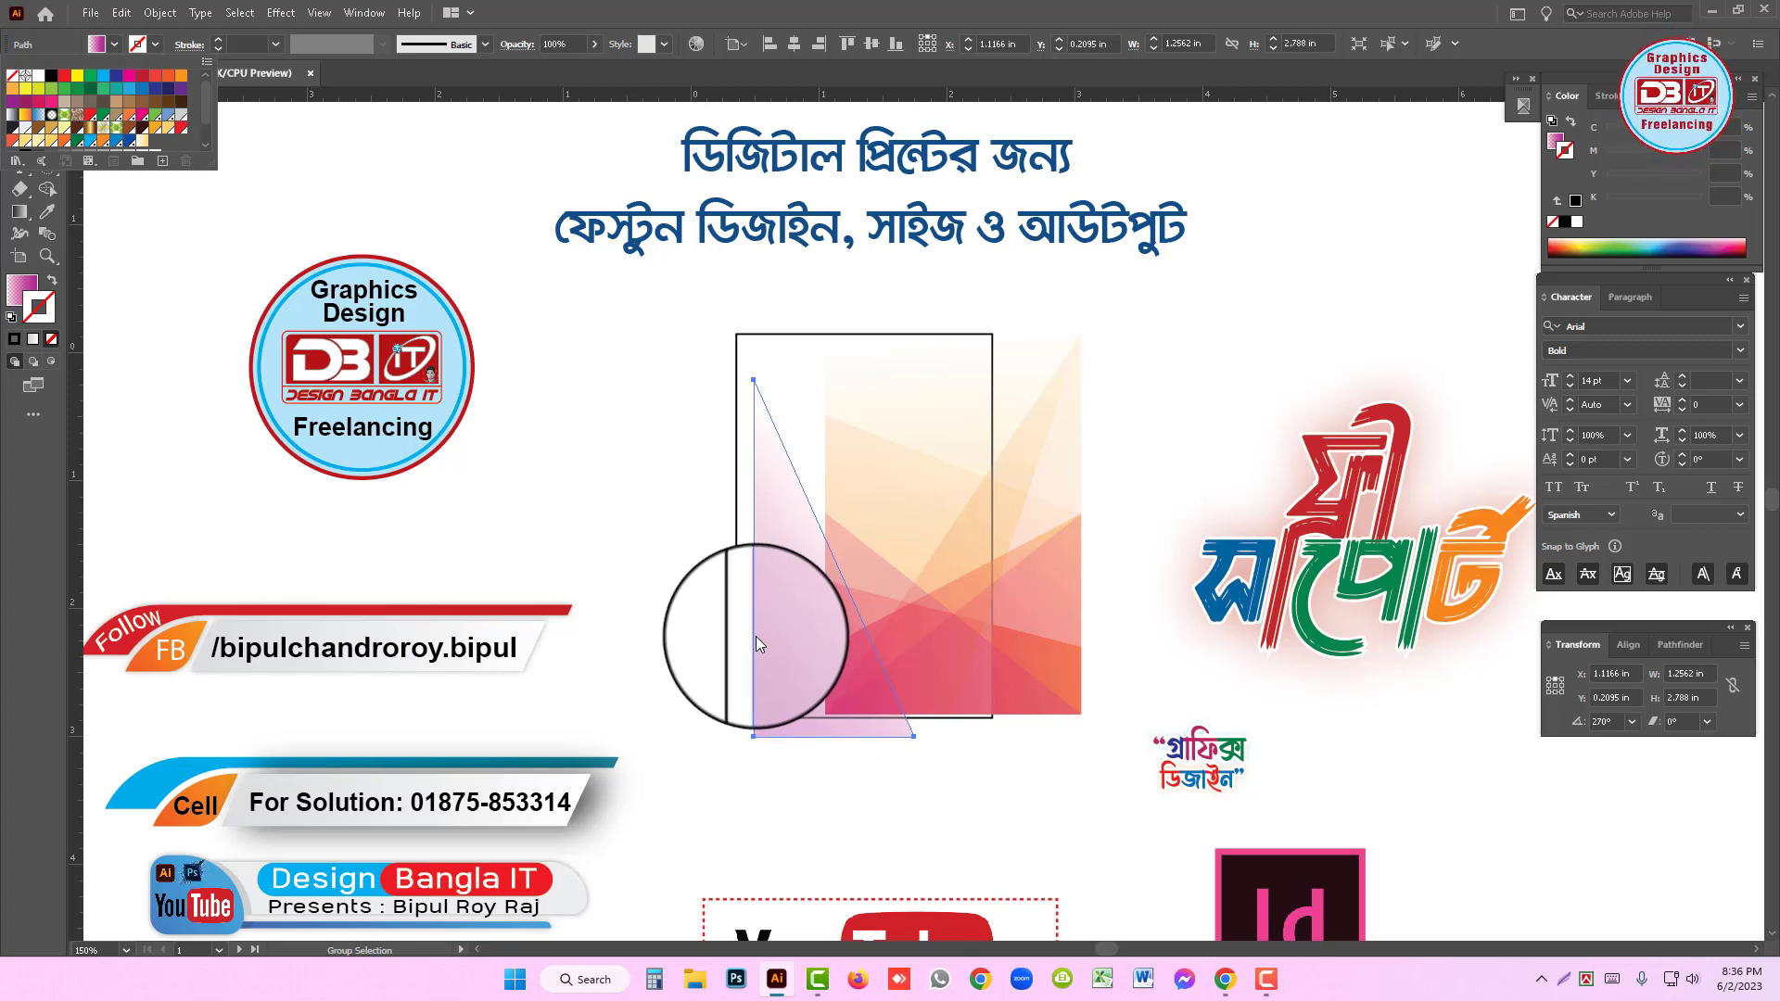
{"action": "key", "text": "Escape"}
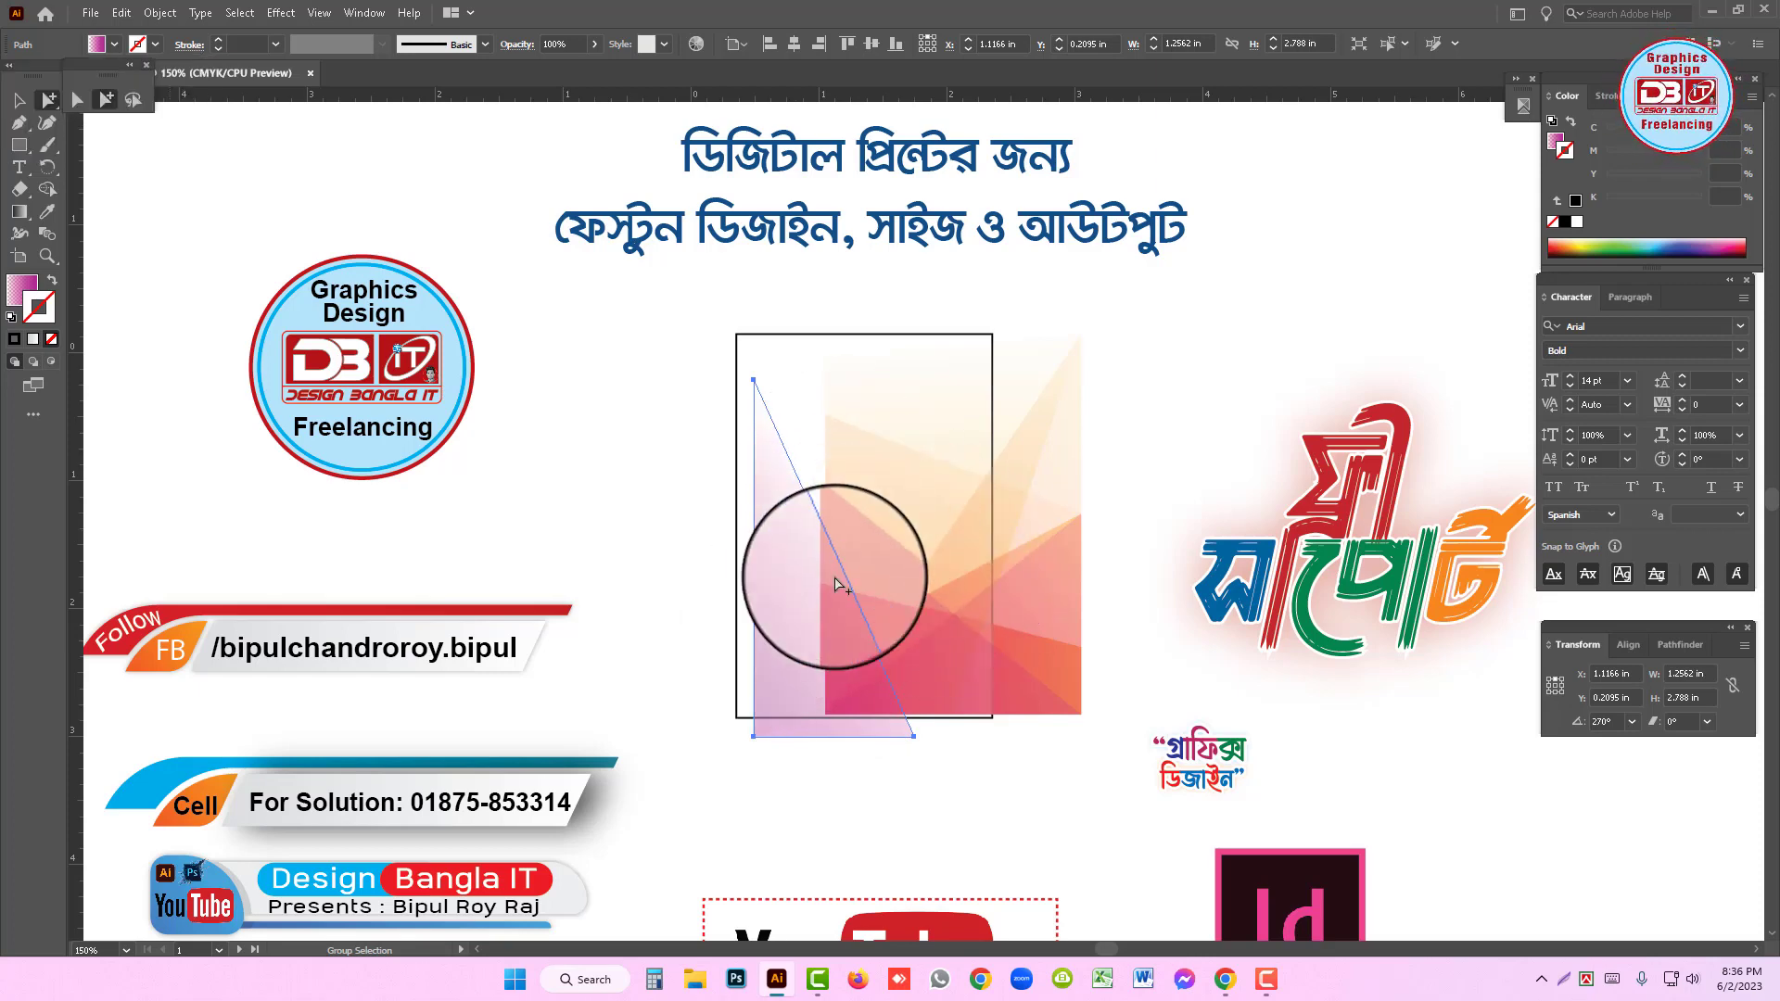
{"action": "key", "text": "ctrl+z"}
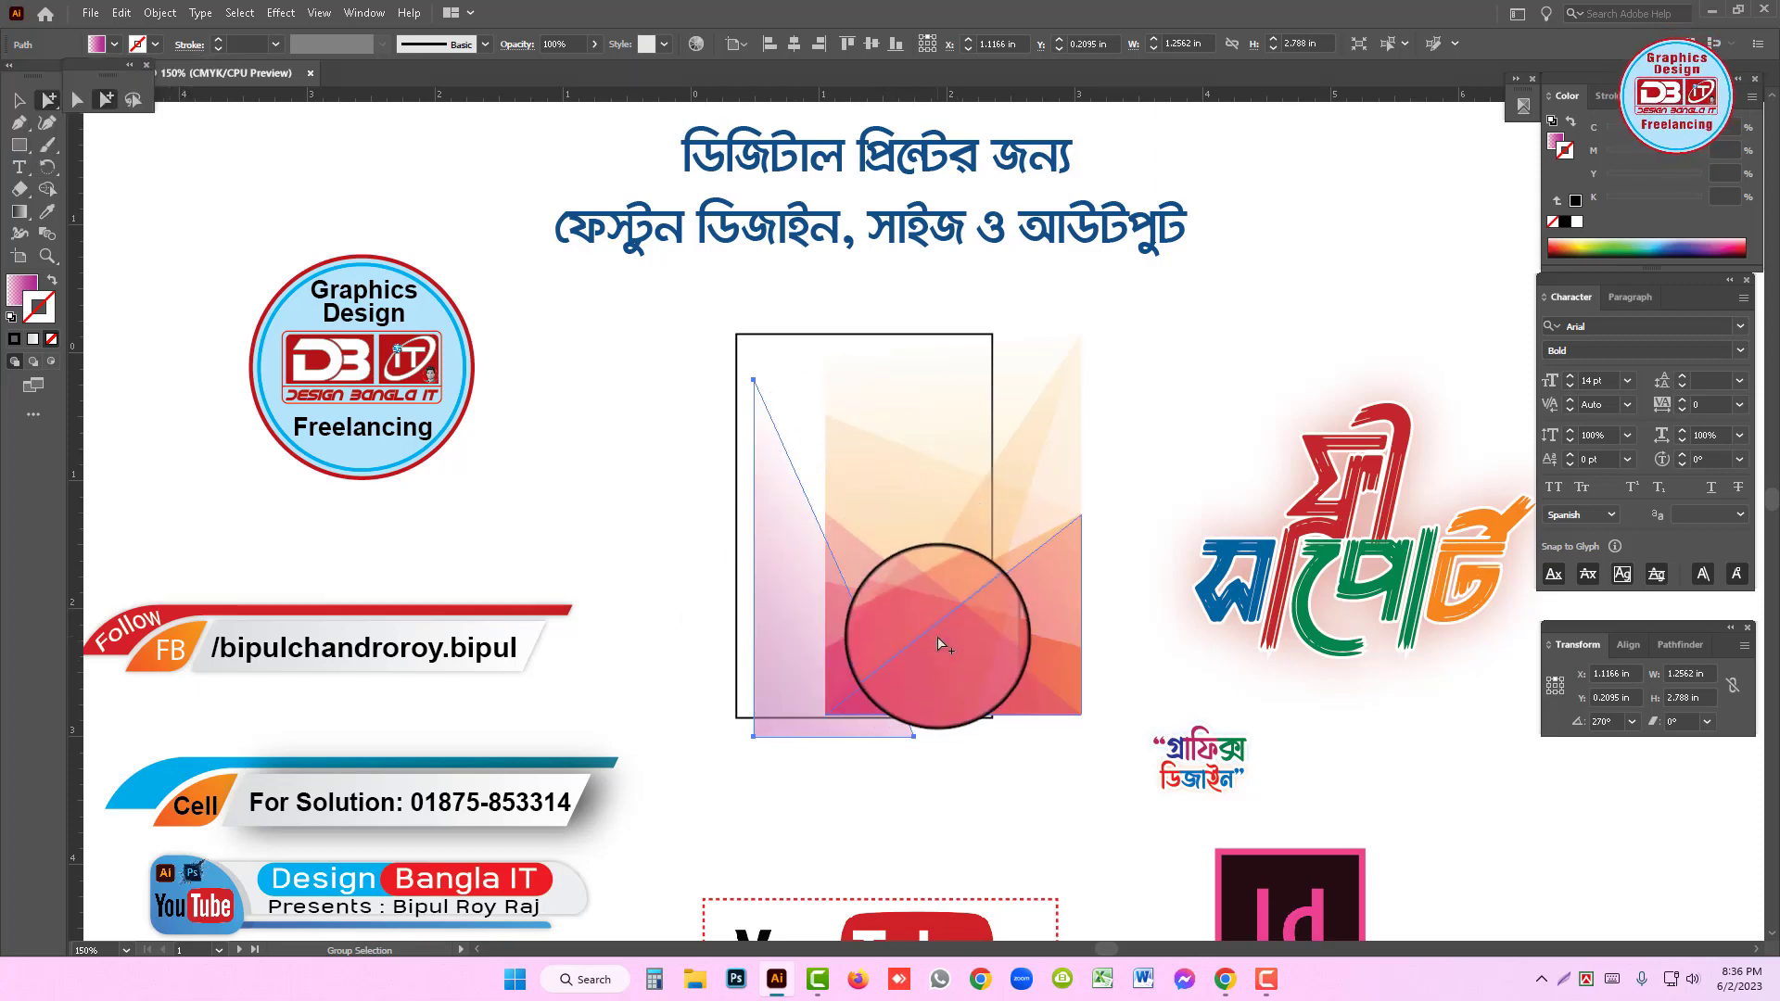
- Examine the transparency settings of the individual triangular shapes in the polygon background
{"action": "left_click", "coordinate": [364, 14]}
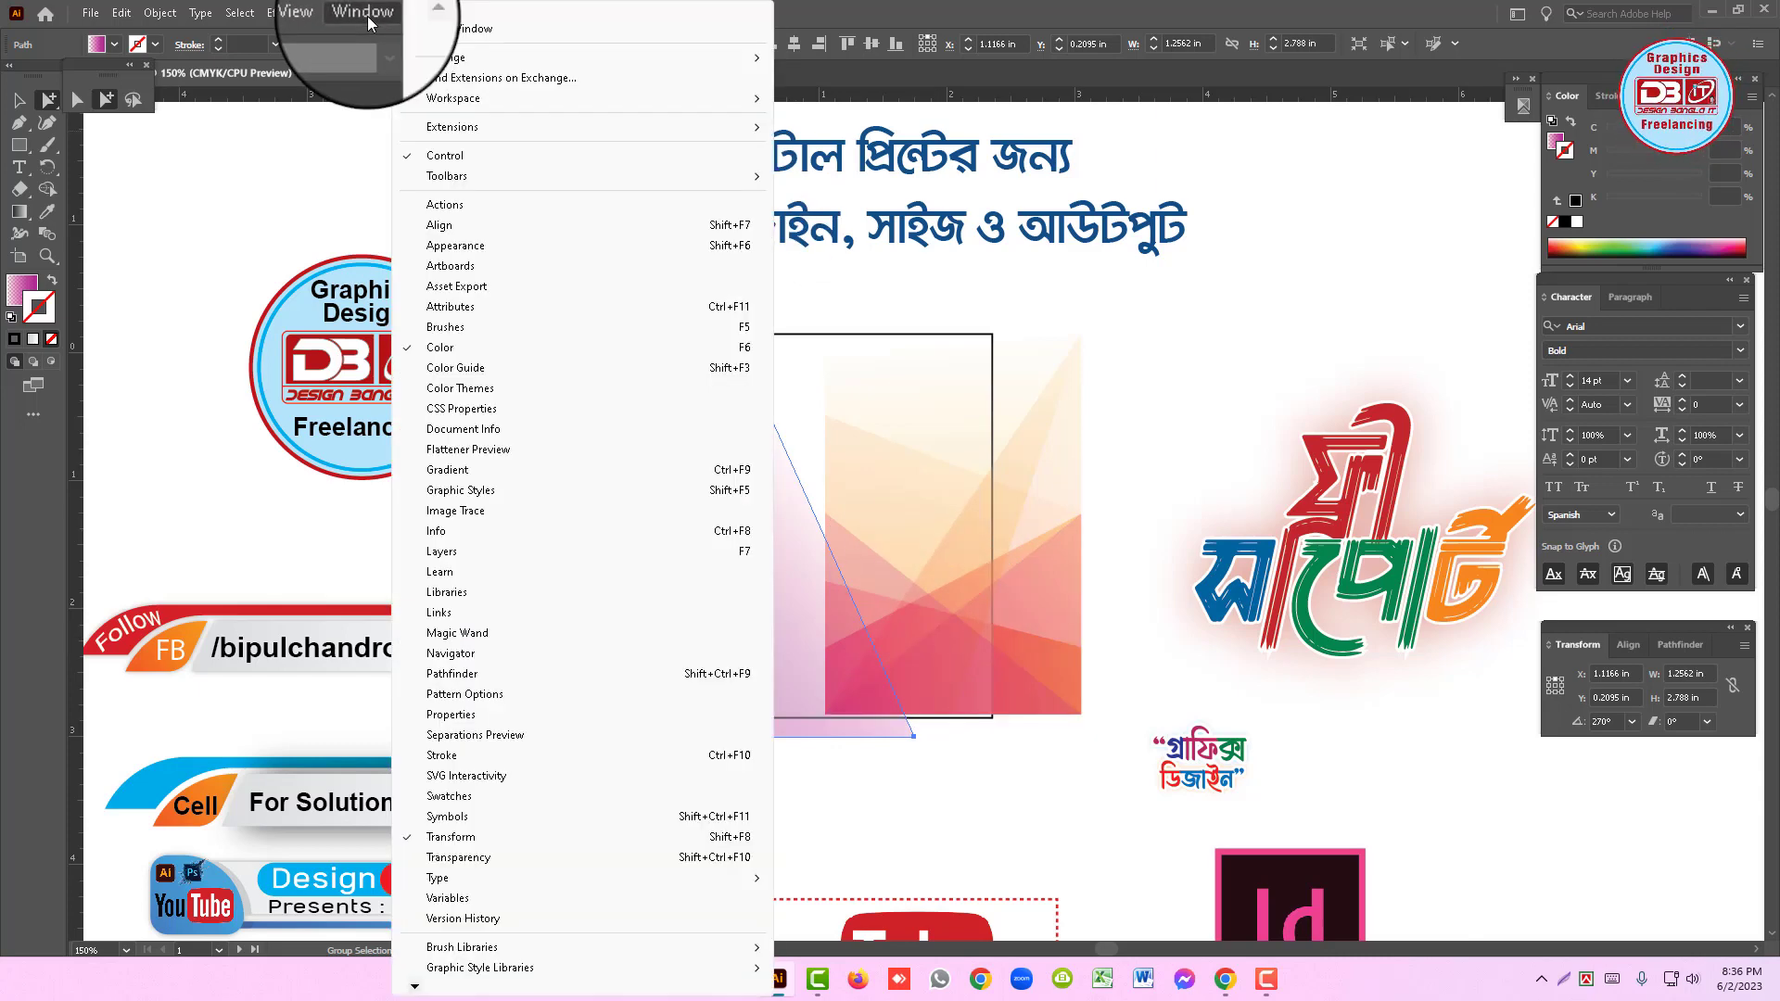
{"action": "left_click", "coordinate": [468, 856]}
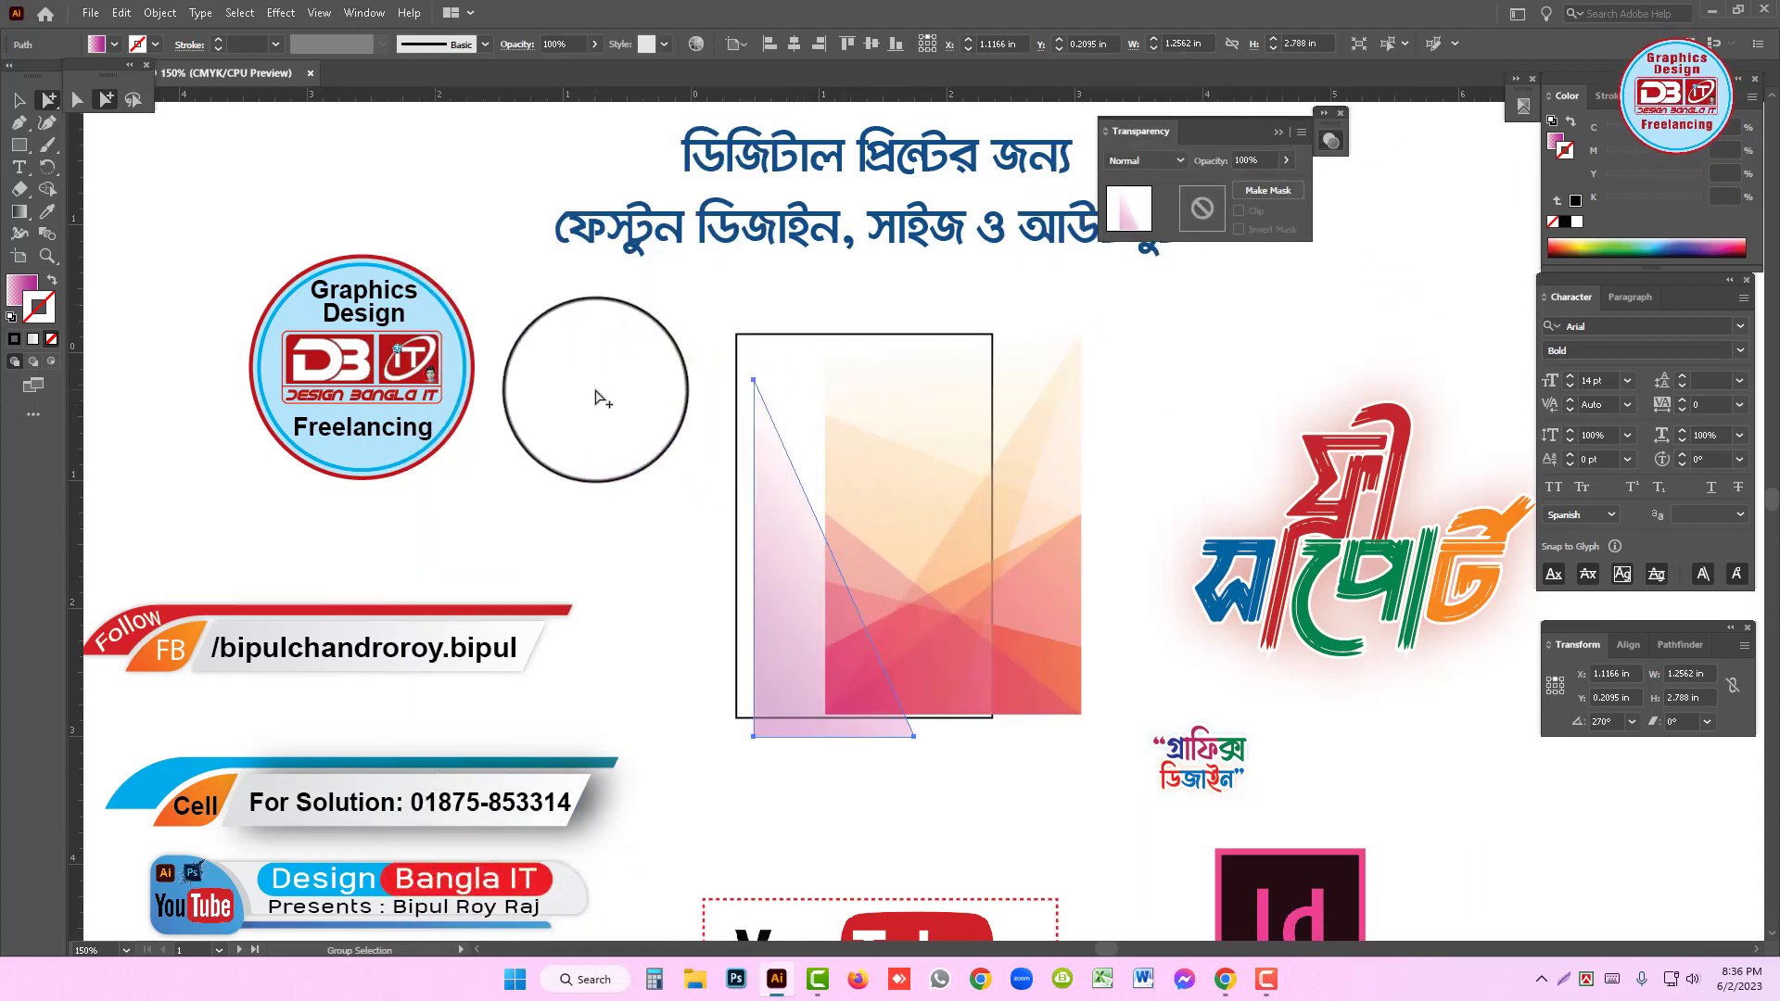
{"action": "left_click", "coordinate": [598, 395]}
{"action": "left_click", "coordinate": [866, 553]}
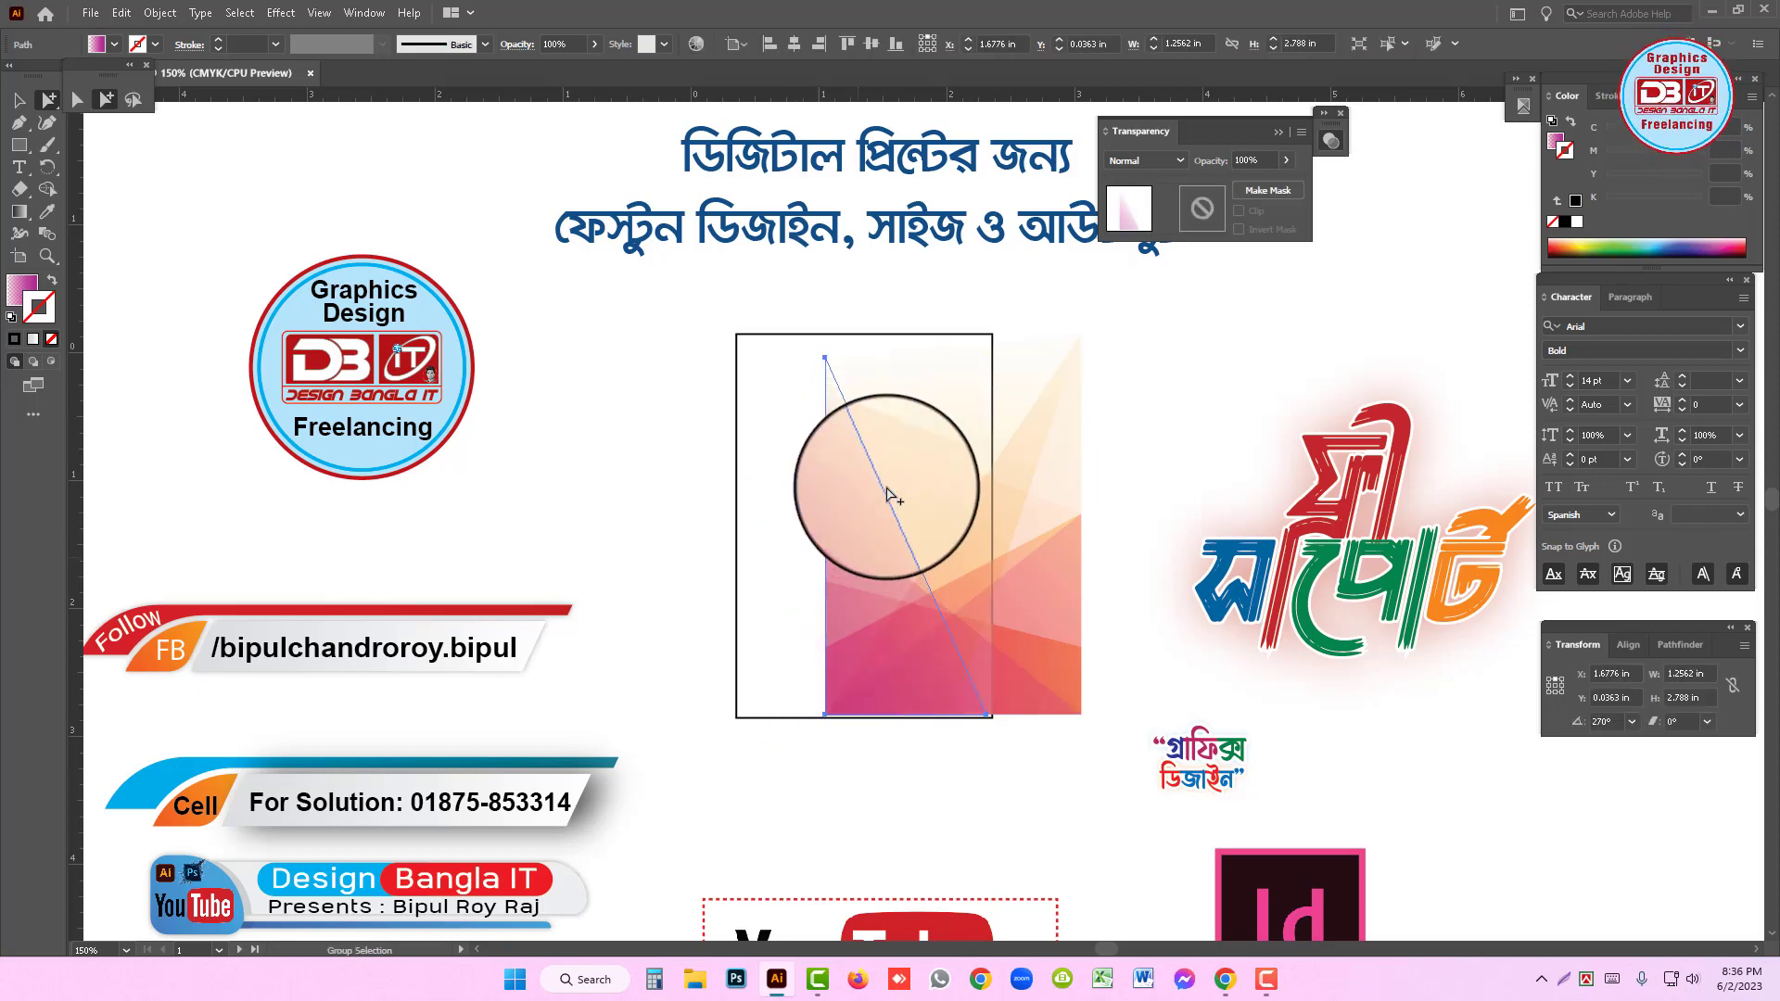
{"action": "left_click", "coordinate": [885, 508]}
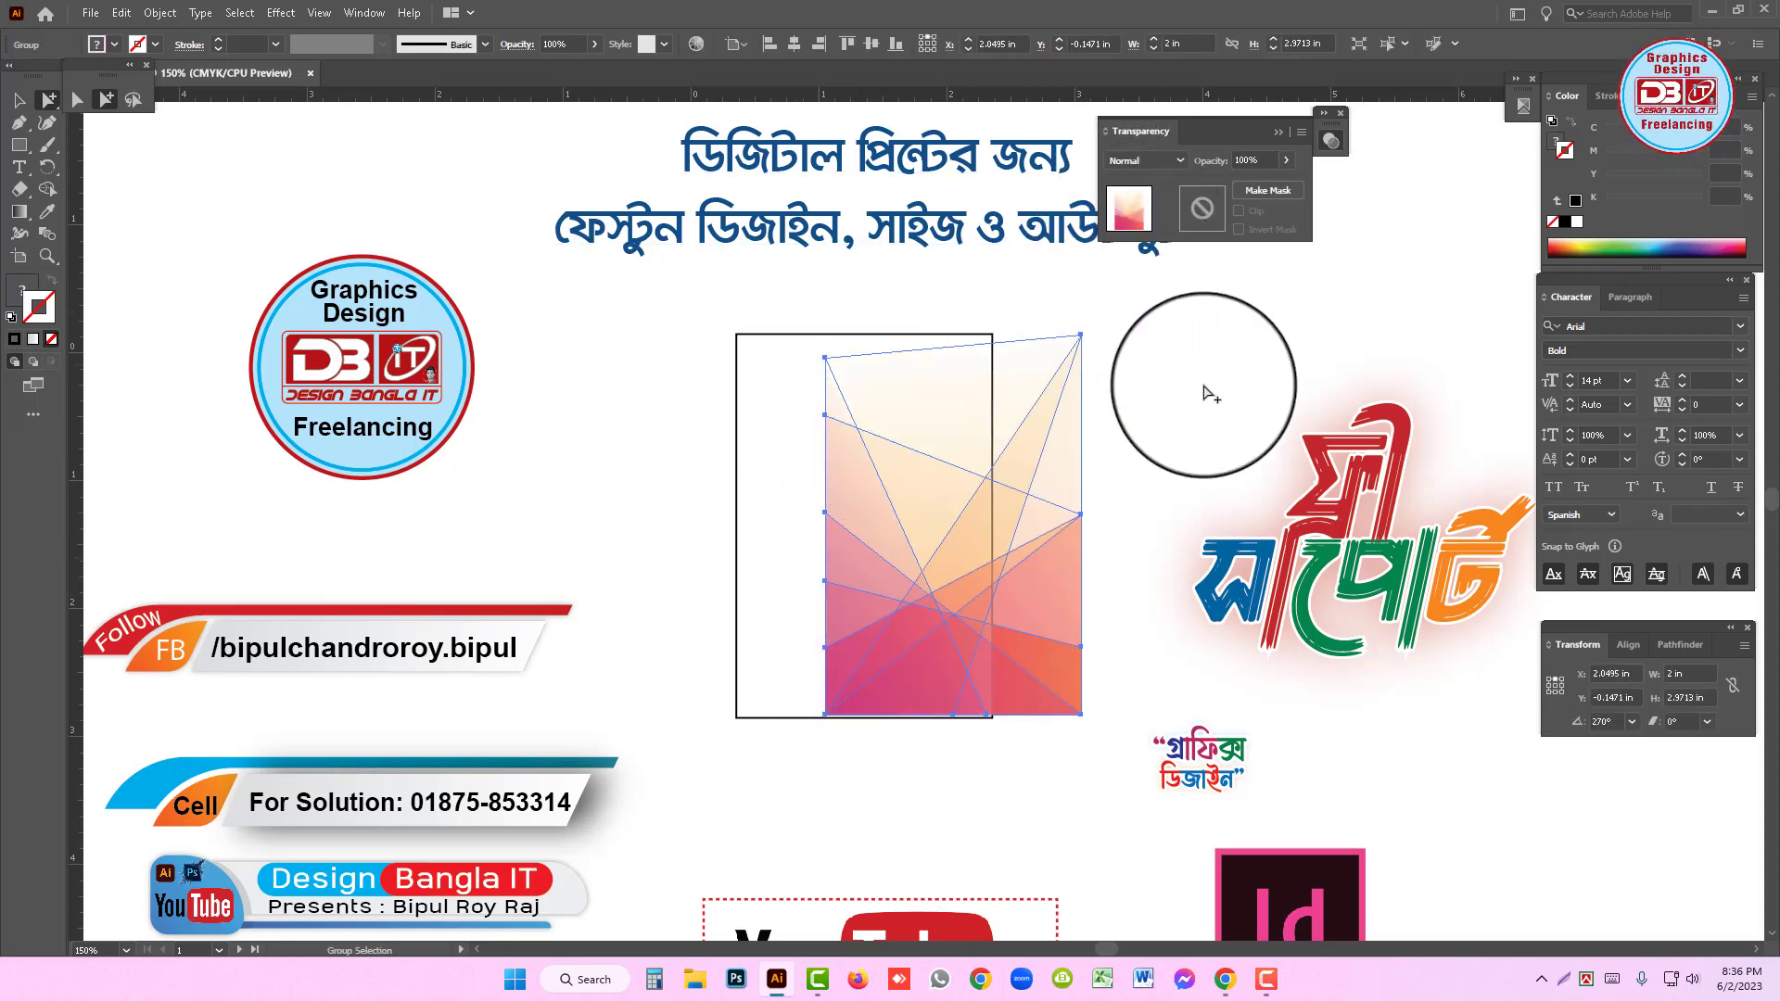
{"action": "left_click", "coordinate": [1193, 397]}
{"action": "left_click", "coordinate": [967, 538]}
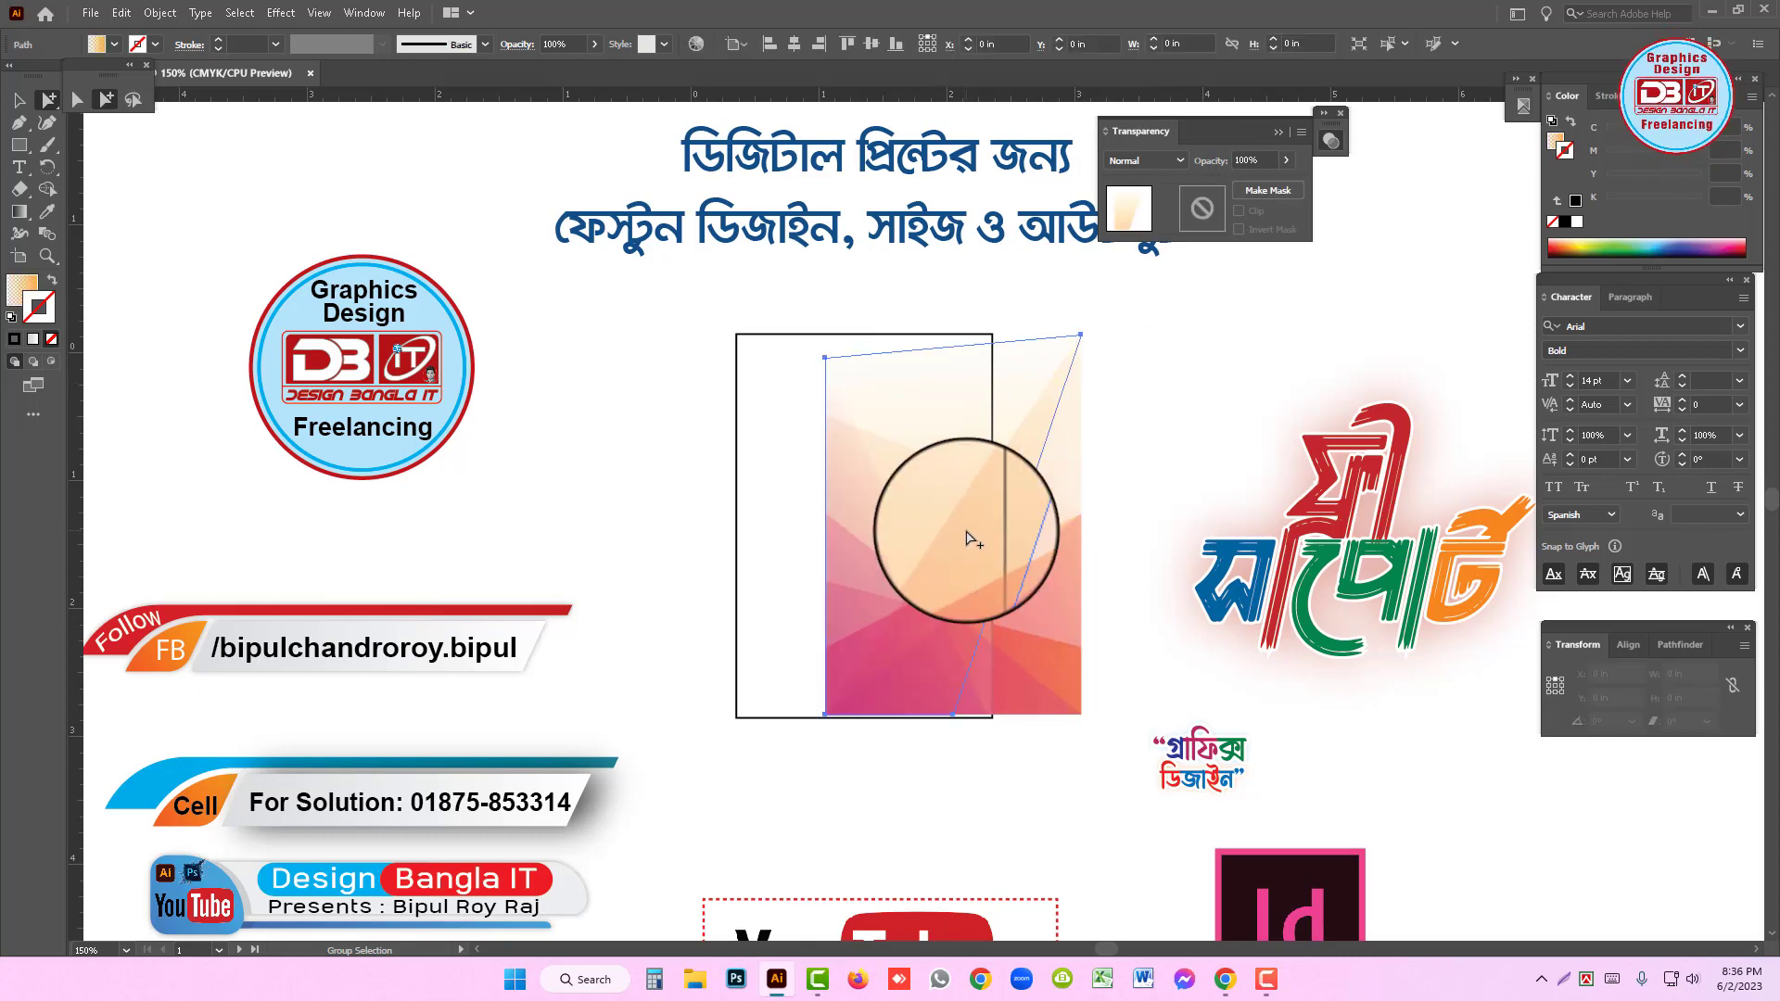
{"action": "left_click", "coordinate": [1062, 587]}
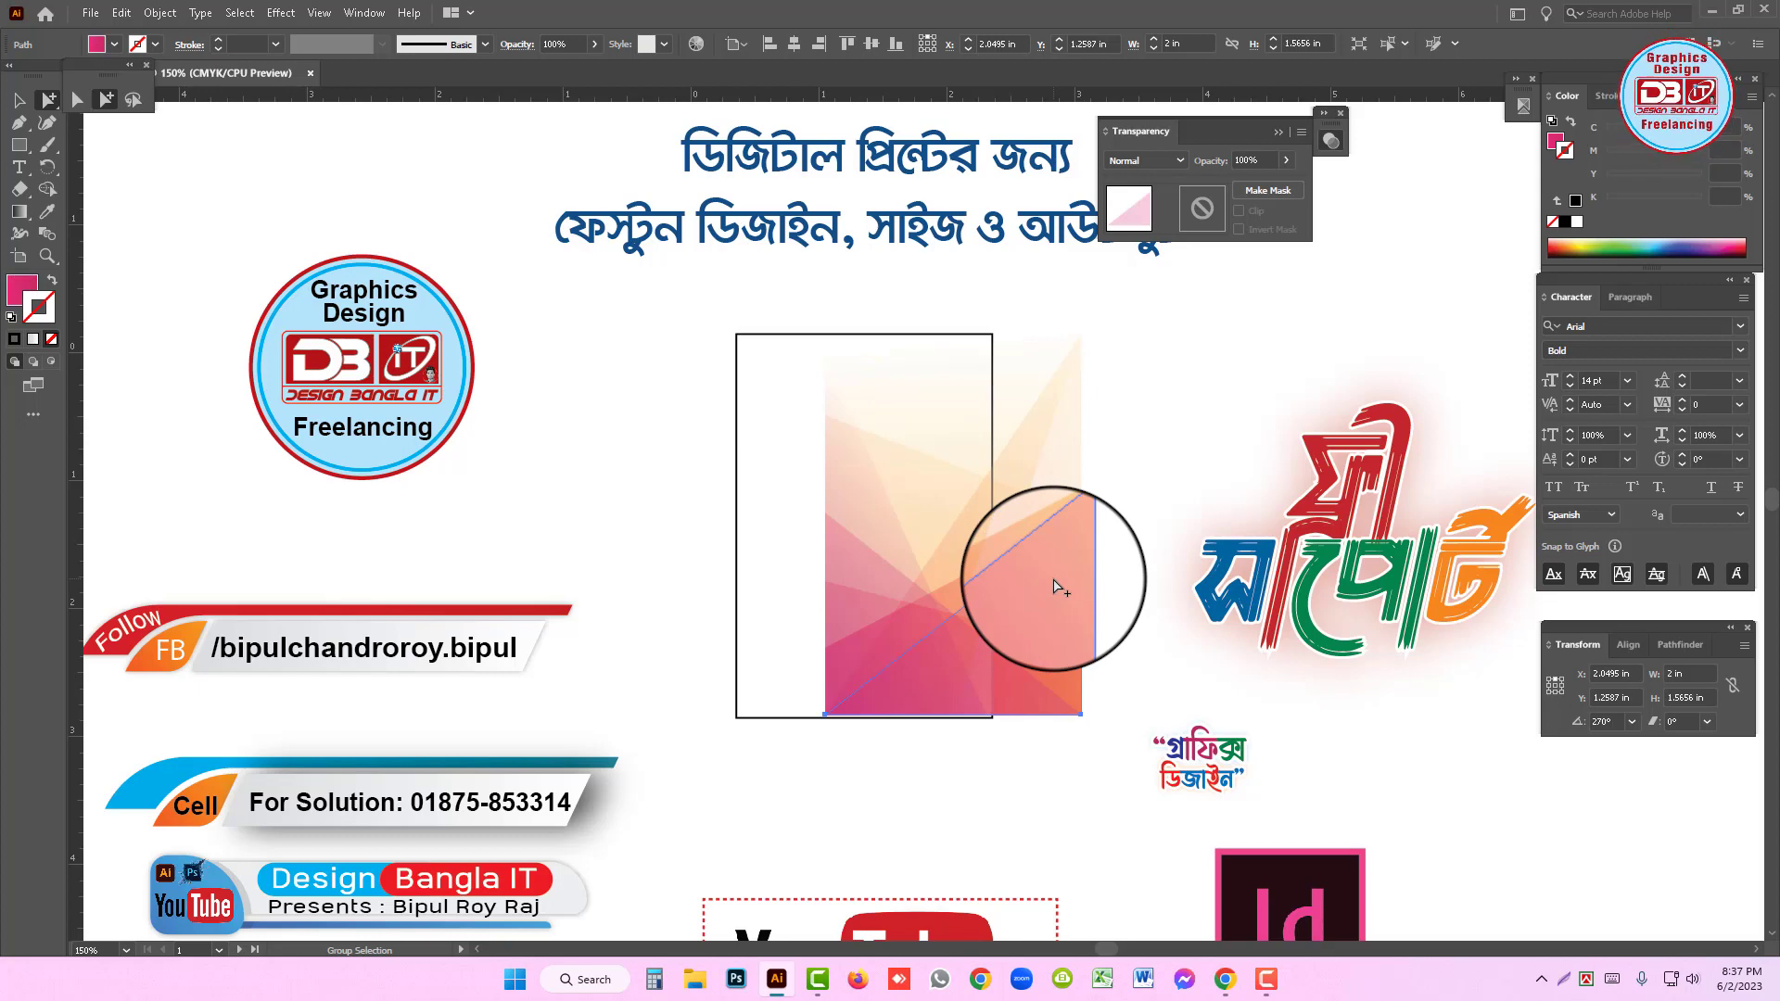
- Show the separations preview and place the transparency settings beside it, clear of the heading
{"action": "left_click", "coordinate": [1516, 80]}
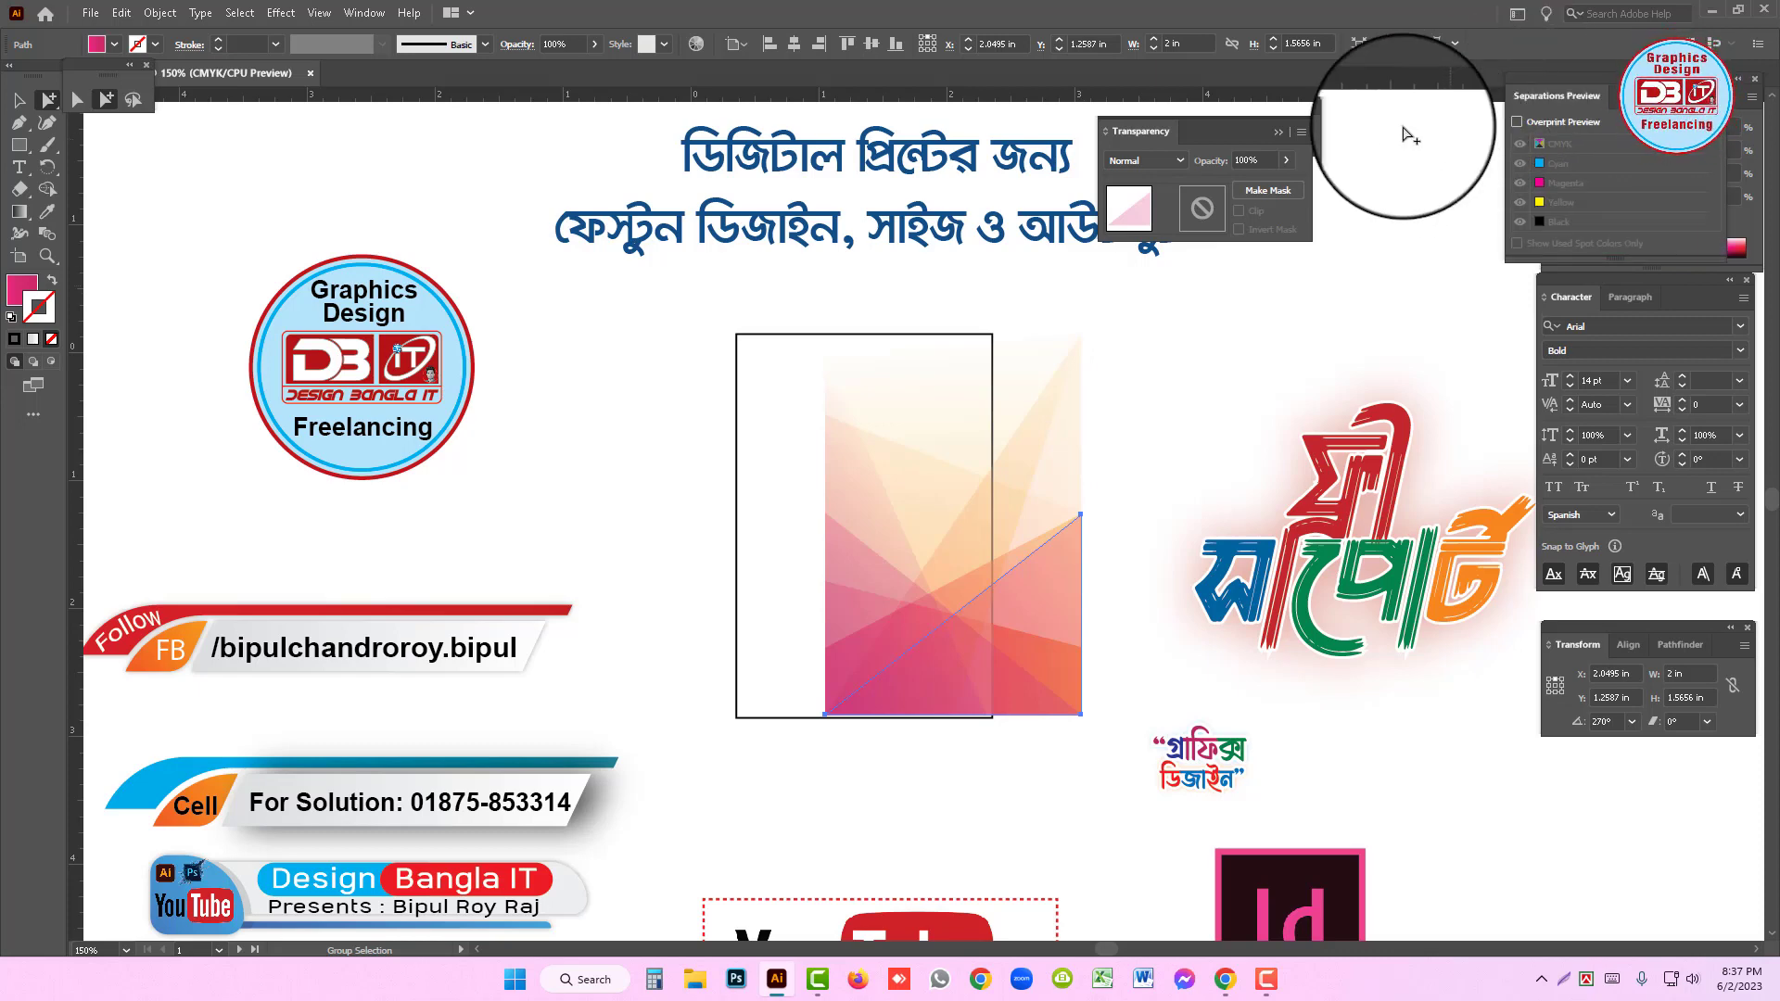
{"action": "left_click", "coordinate": [1324, 112]}
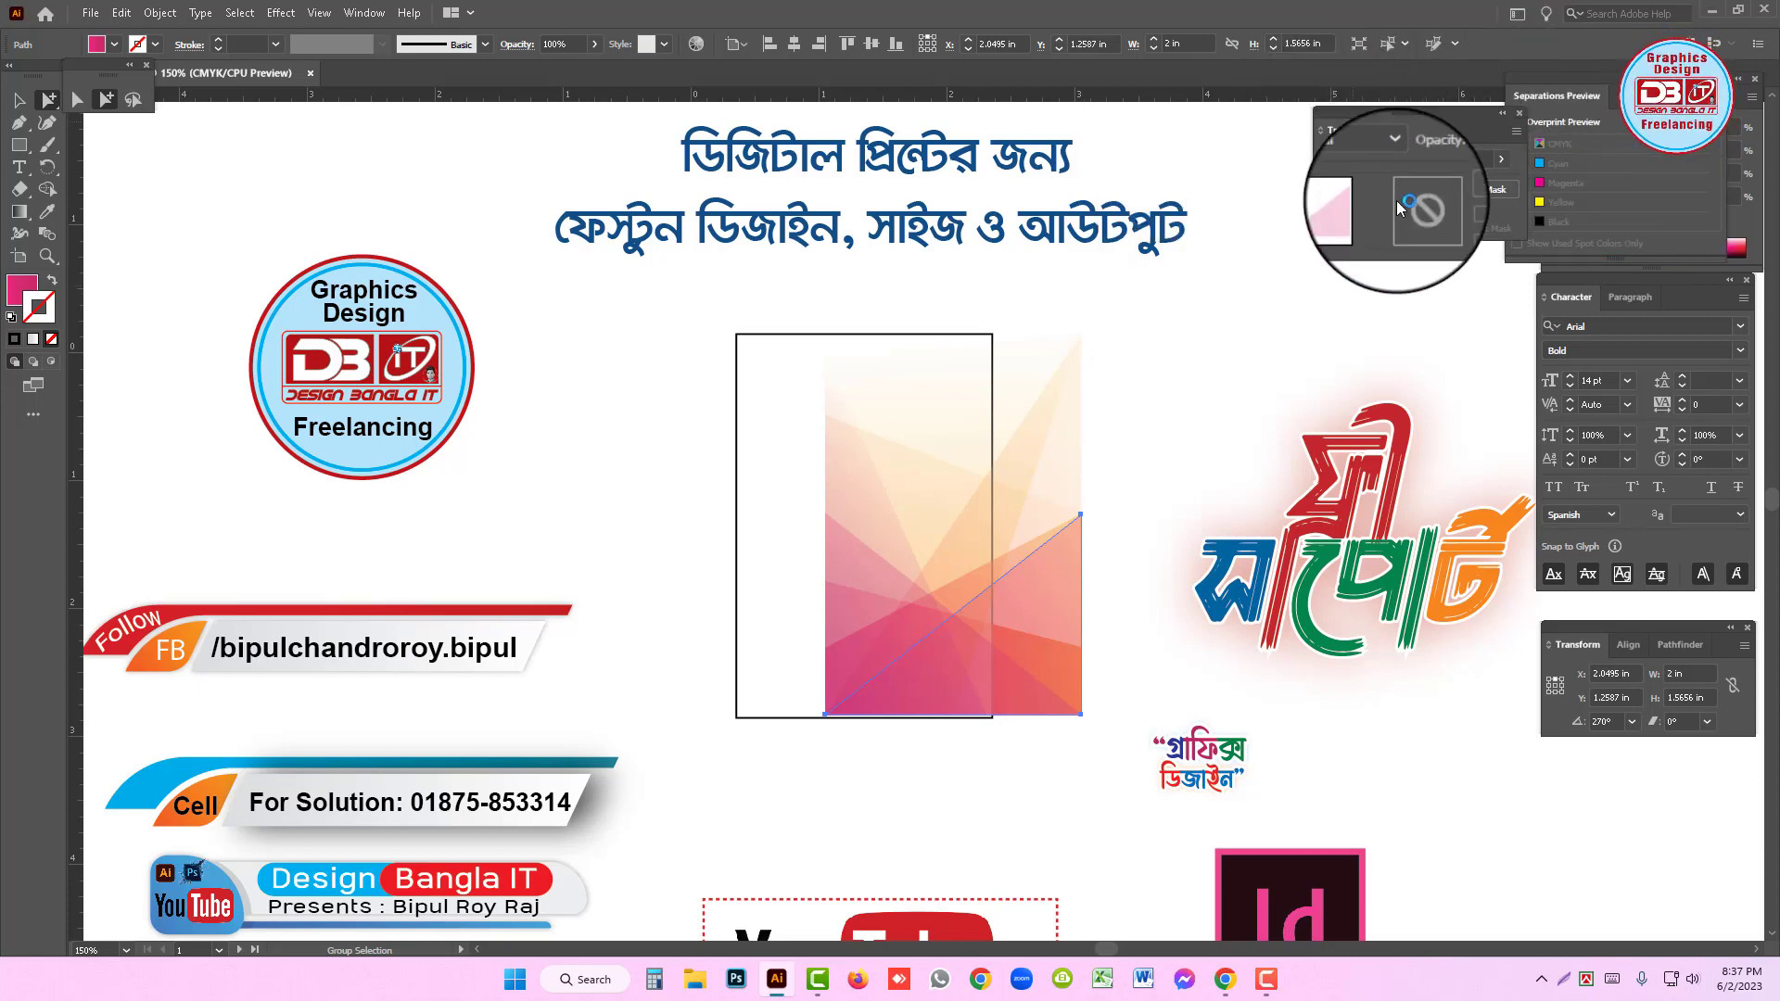
{"action": "left_click_drag", "start_coordinate": [1411, 115], "coordinate": [1315, 111]}
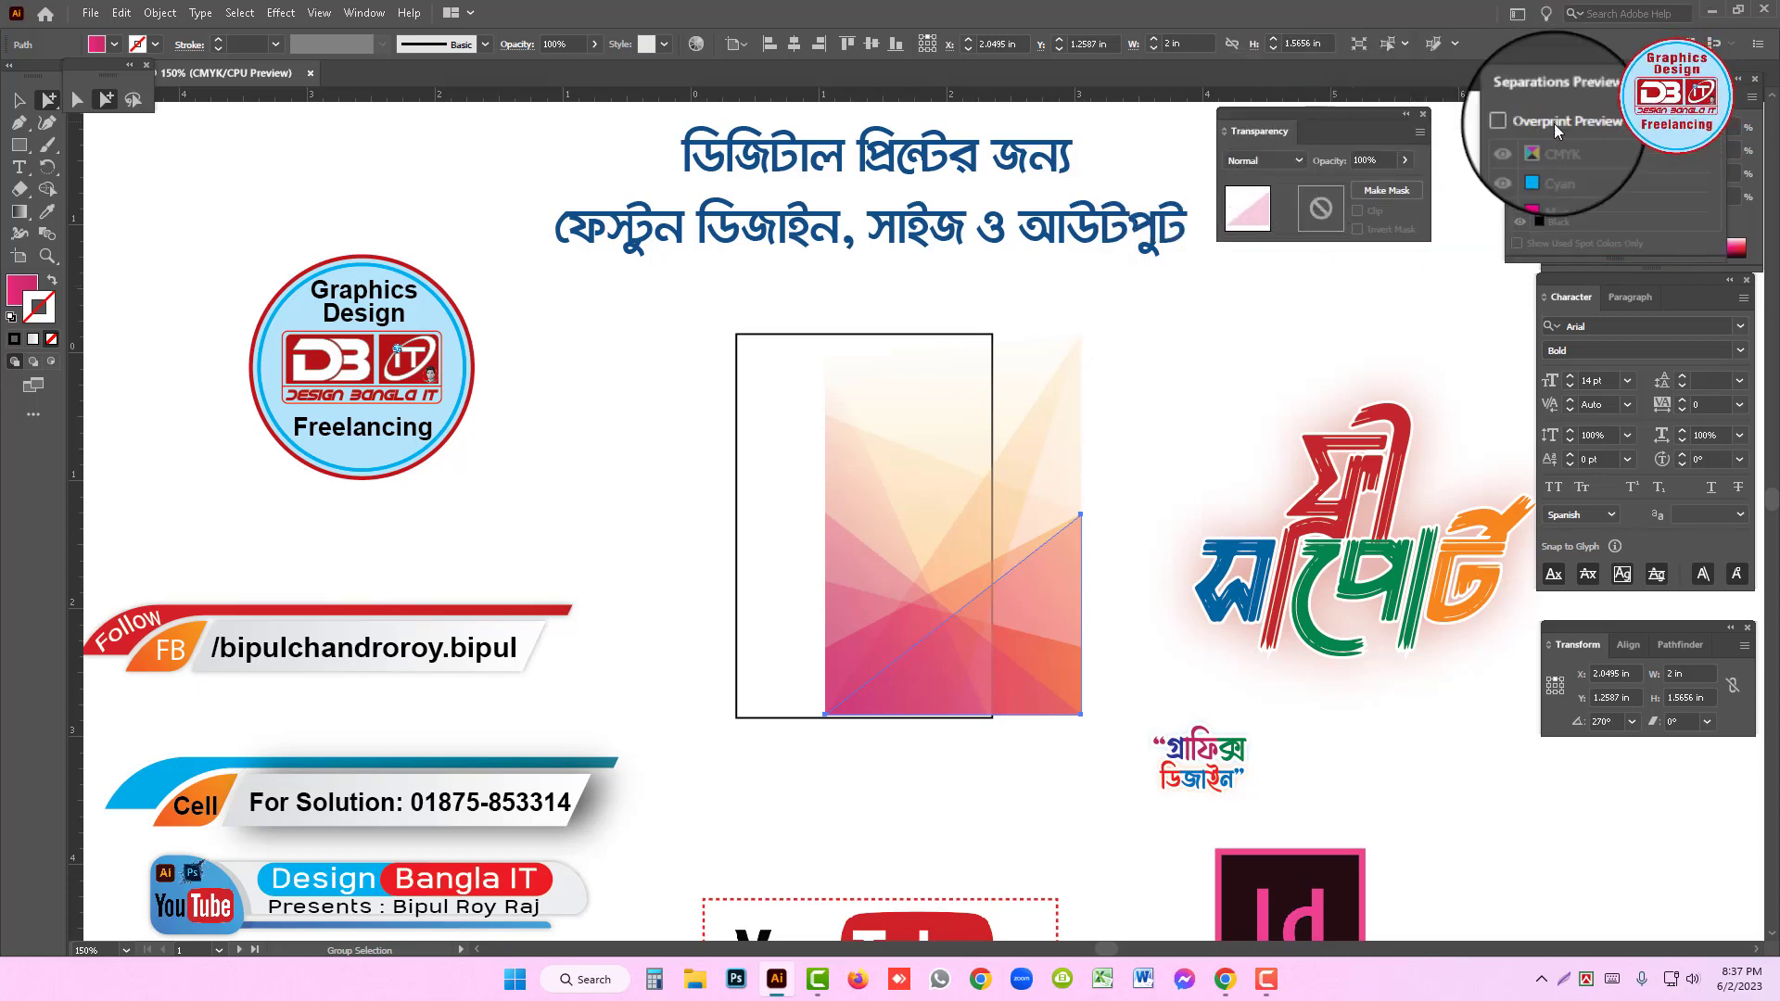
- Inspect the gradient fill of the background's right-hand triangle, including the colour and opacity of its stops
{"action": "left_click", "coordinate": [363, 12]}
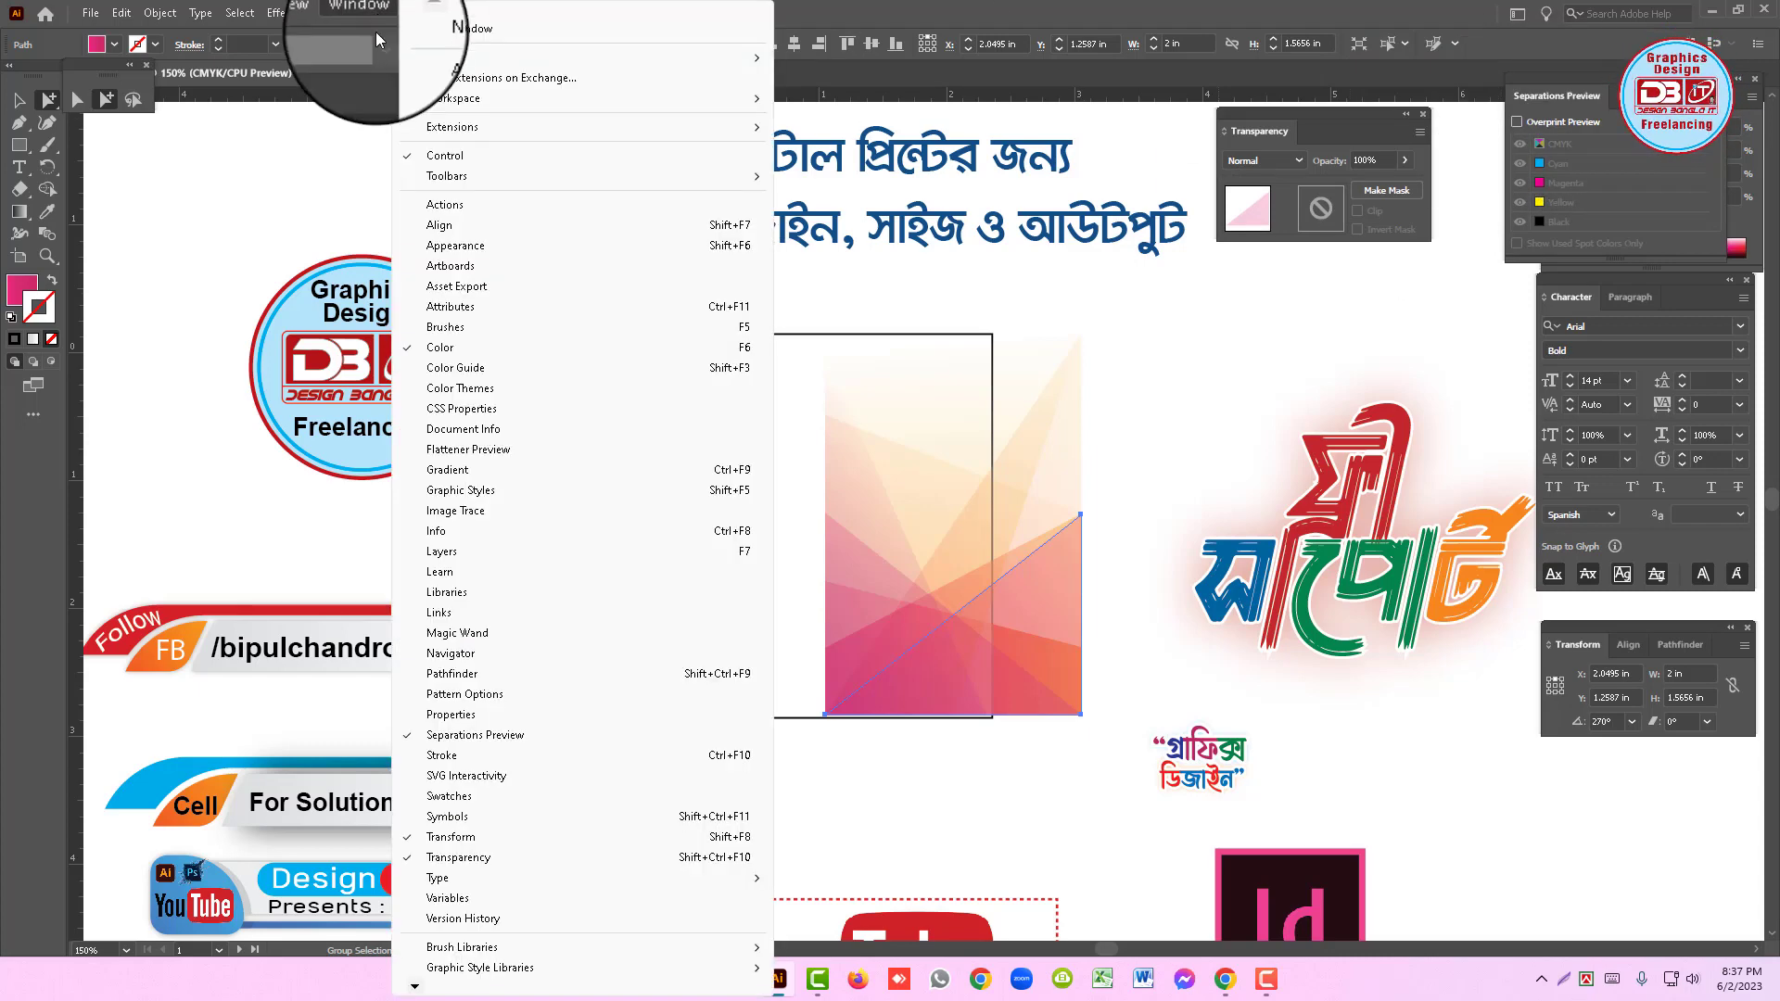
{"action": "left_click", "coordinate": [454, 470]}
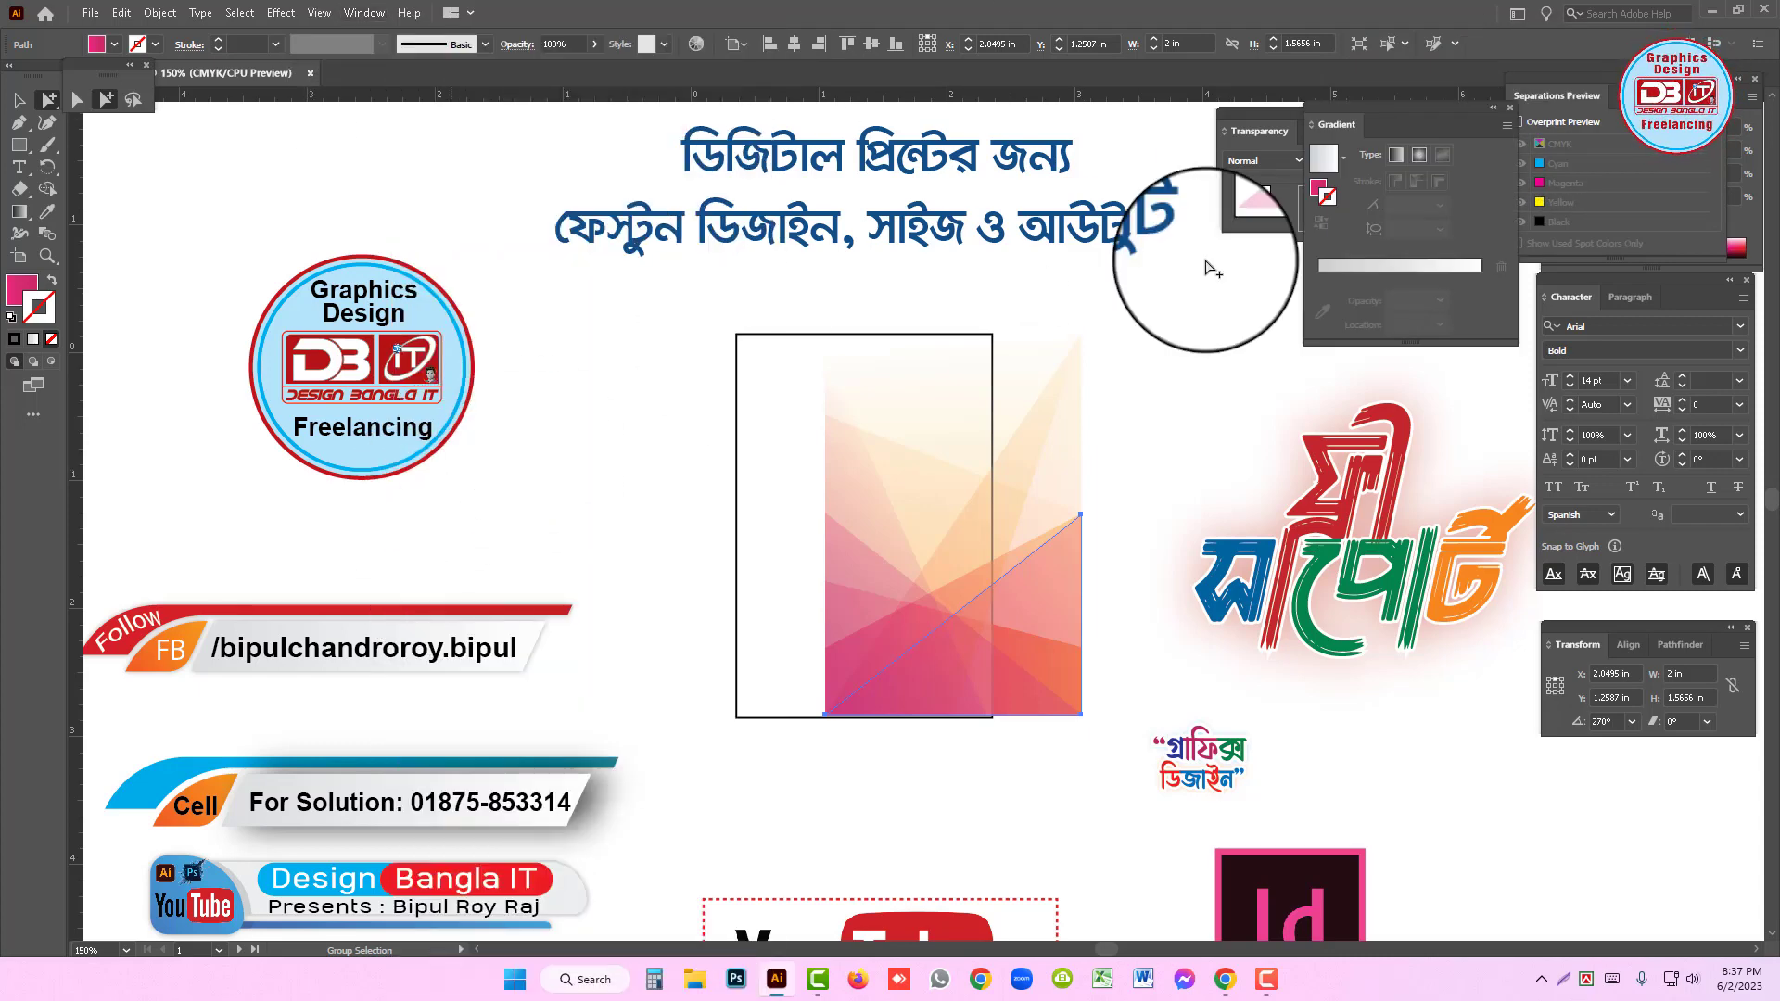
{"action": "left_click", "coordinate": [1049, 484]}
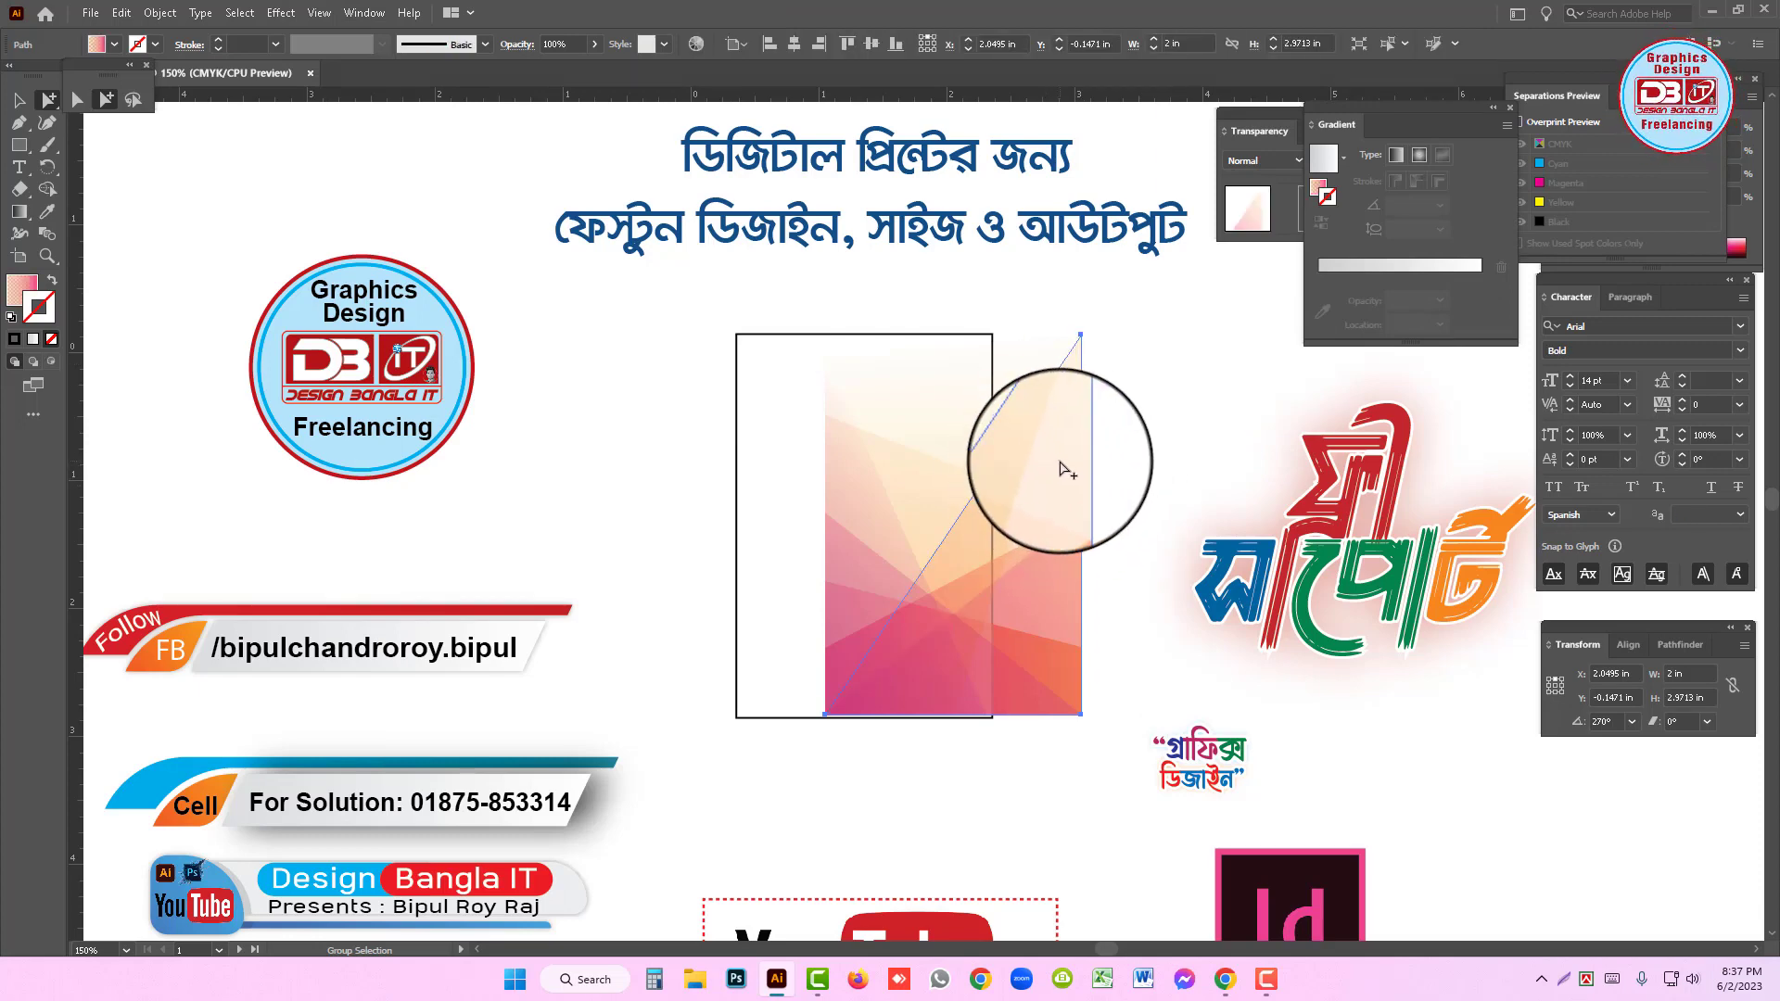
{"action": "left_click", "coordinate": [1318, 191]}
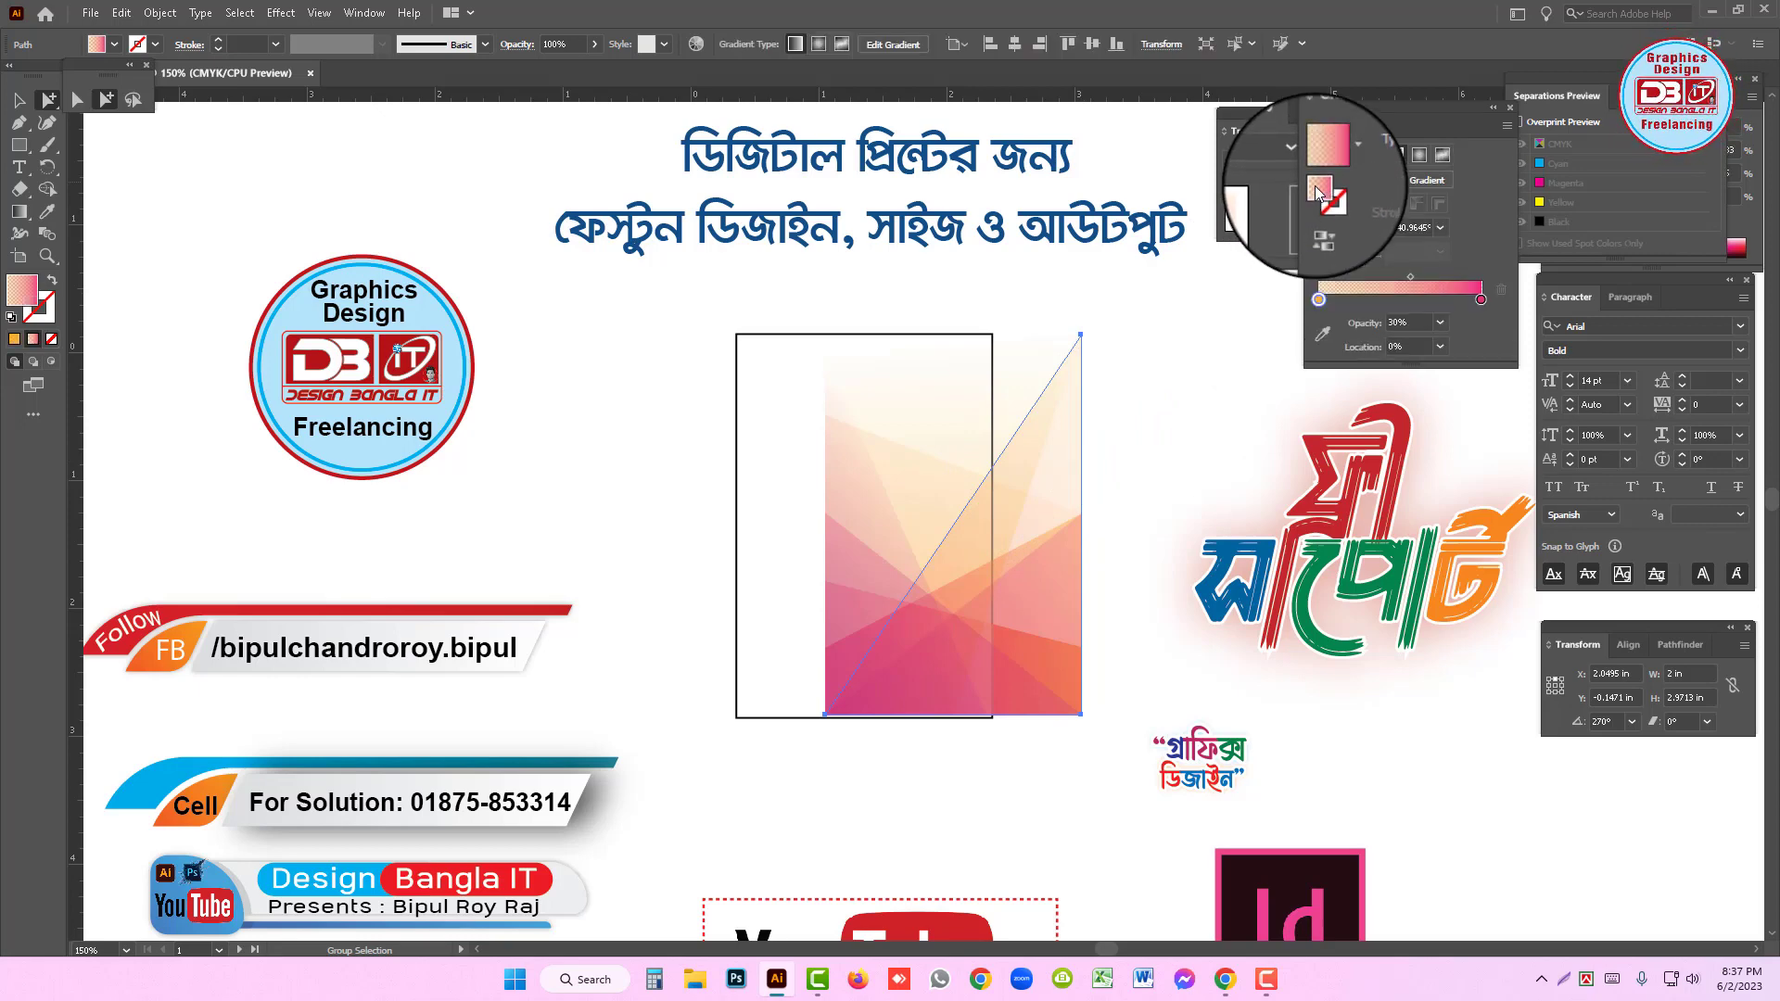
{"action": "left_click", "coordinate": [1481, 299]}
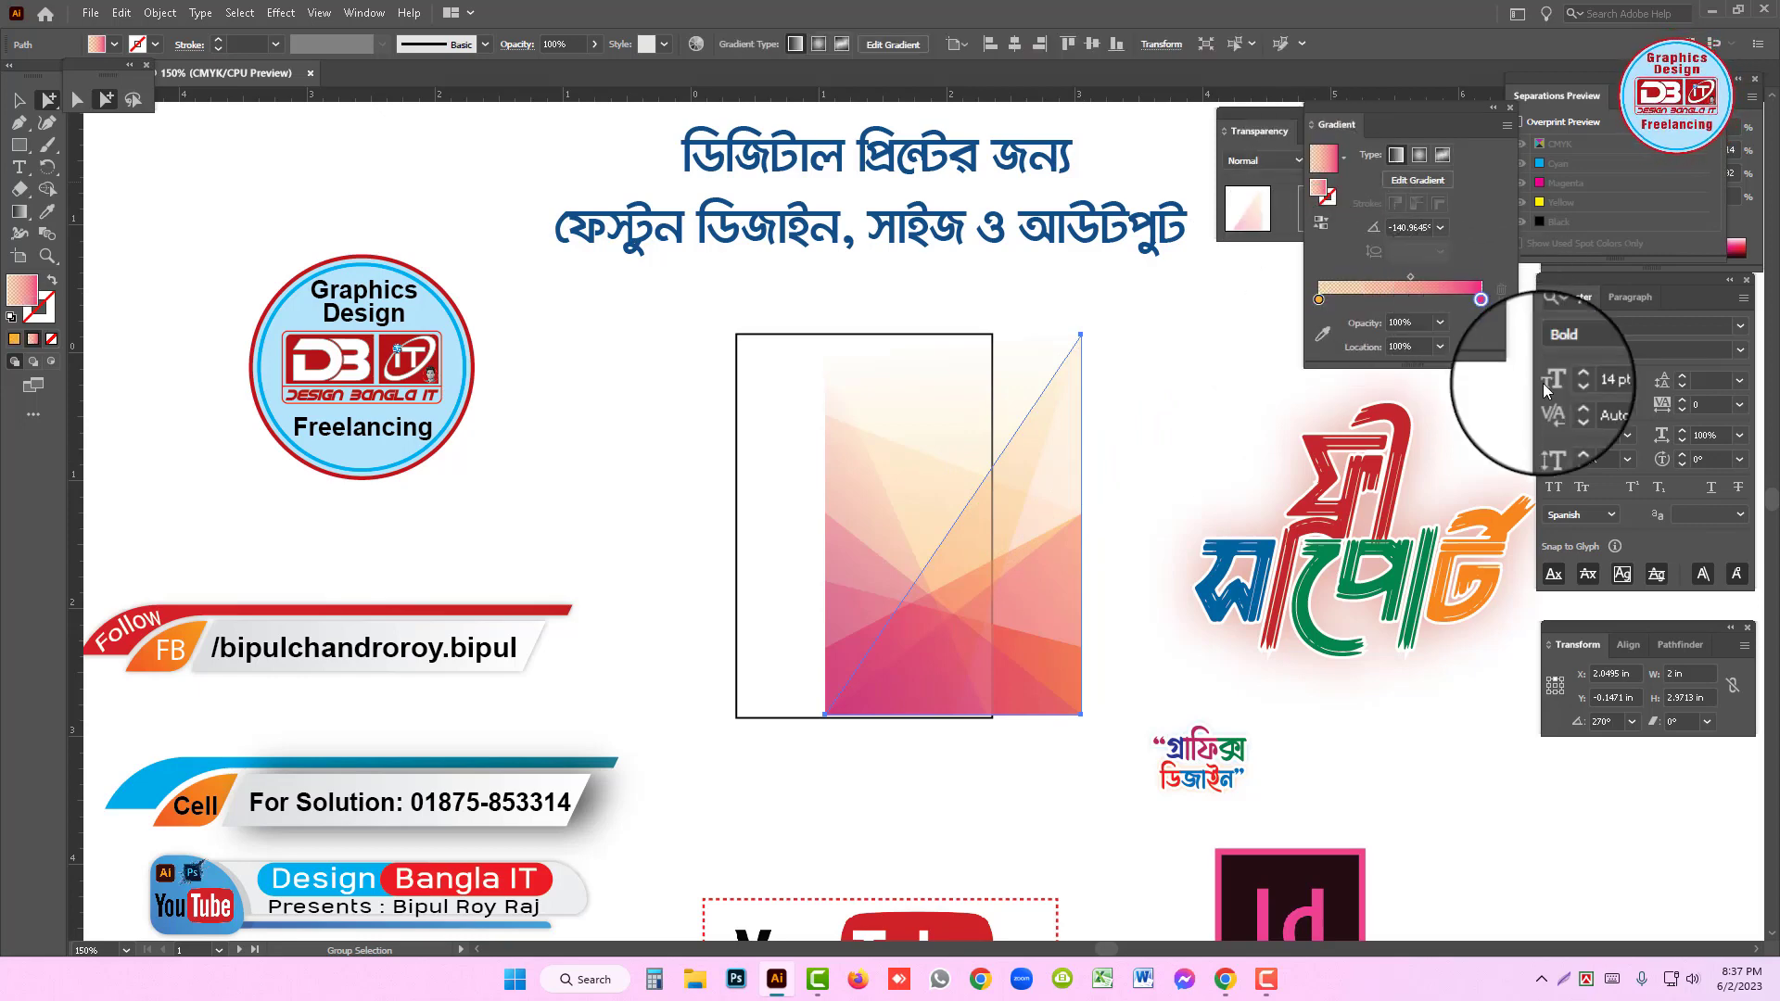
{"action": "double_click", "coordinate": [1481, 299]}
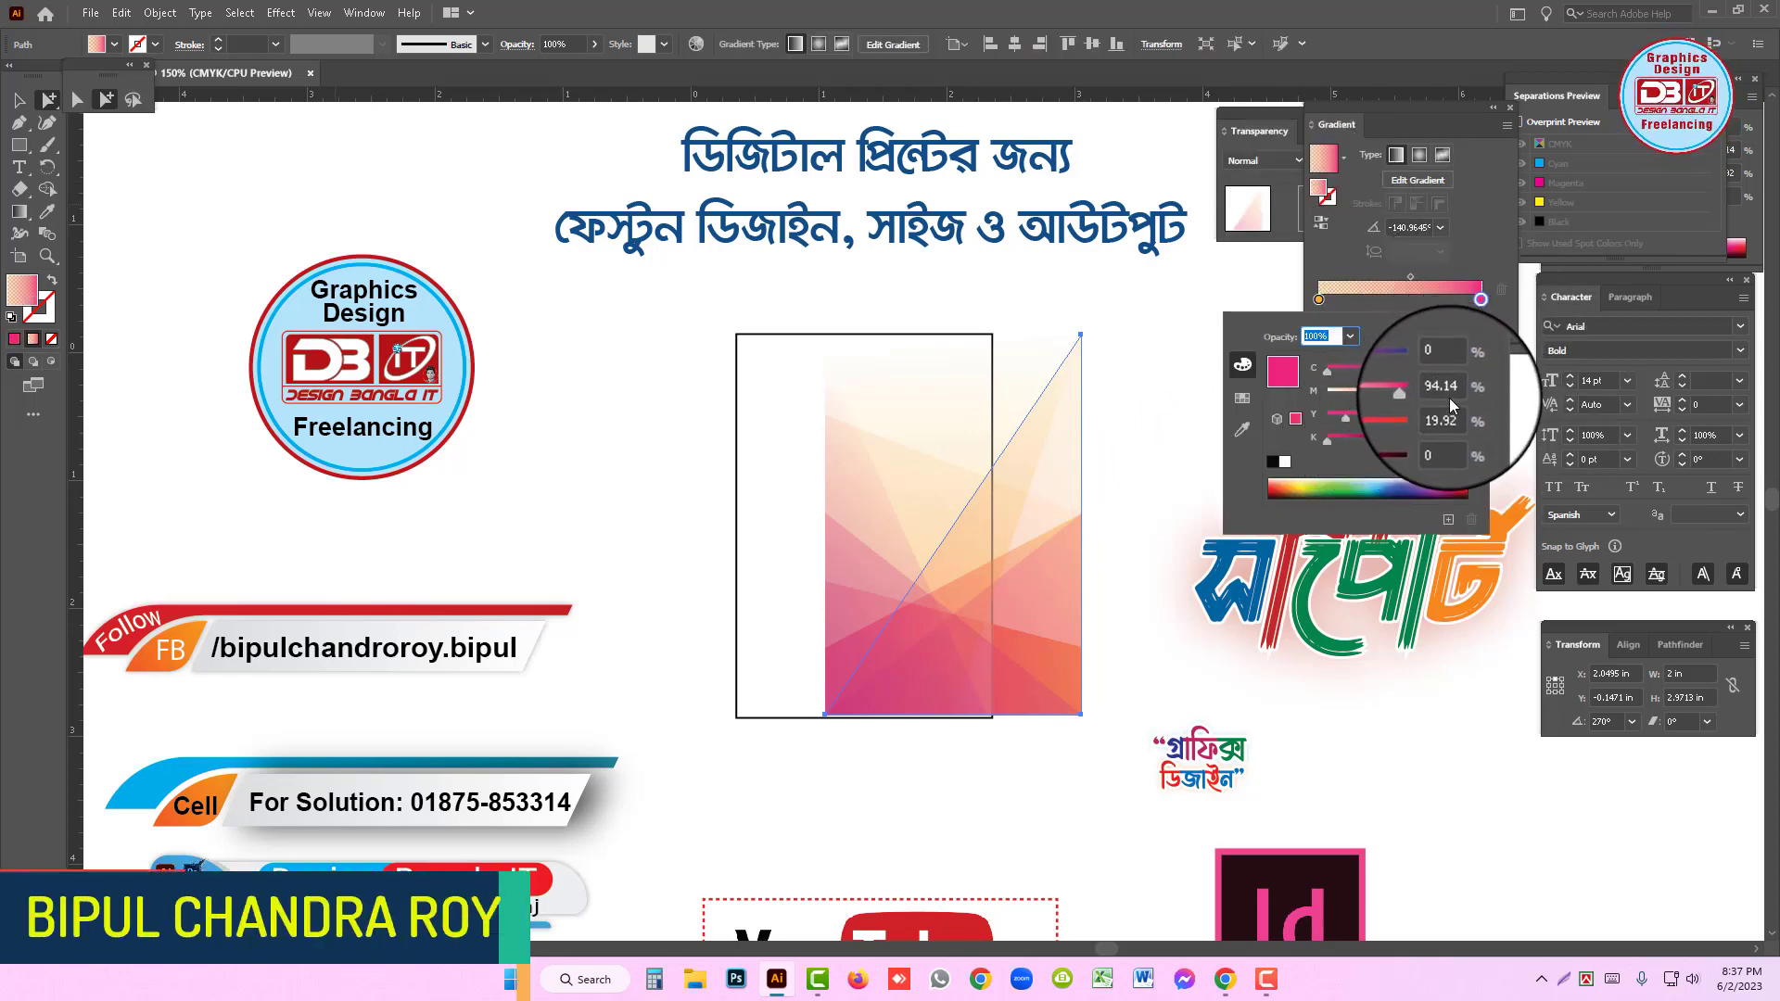
{"action": "left_click", "coordinate": [1318, 299]}
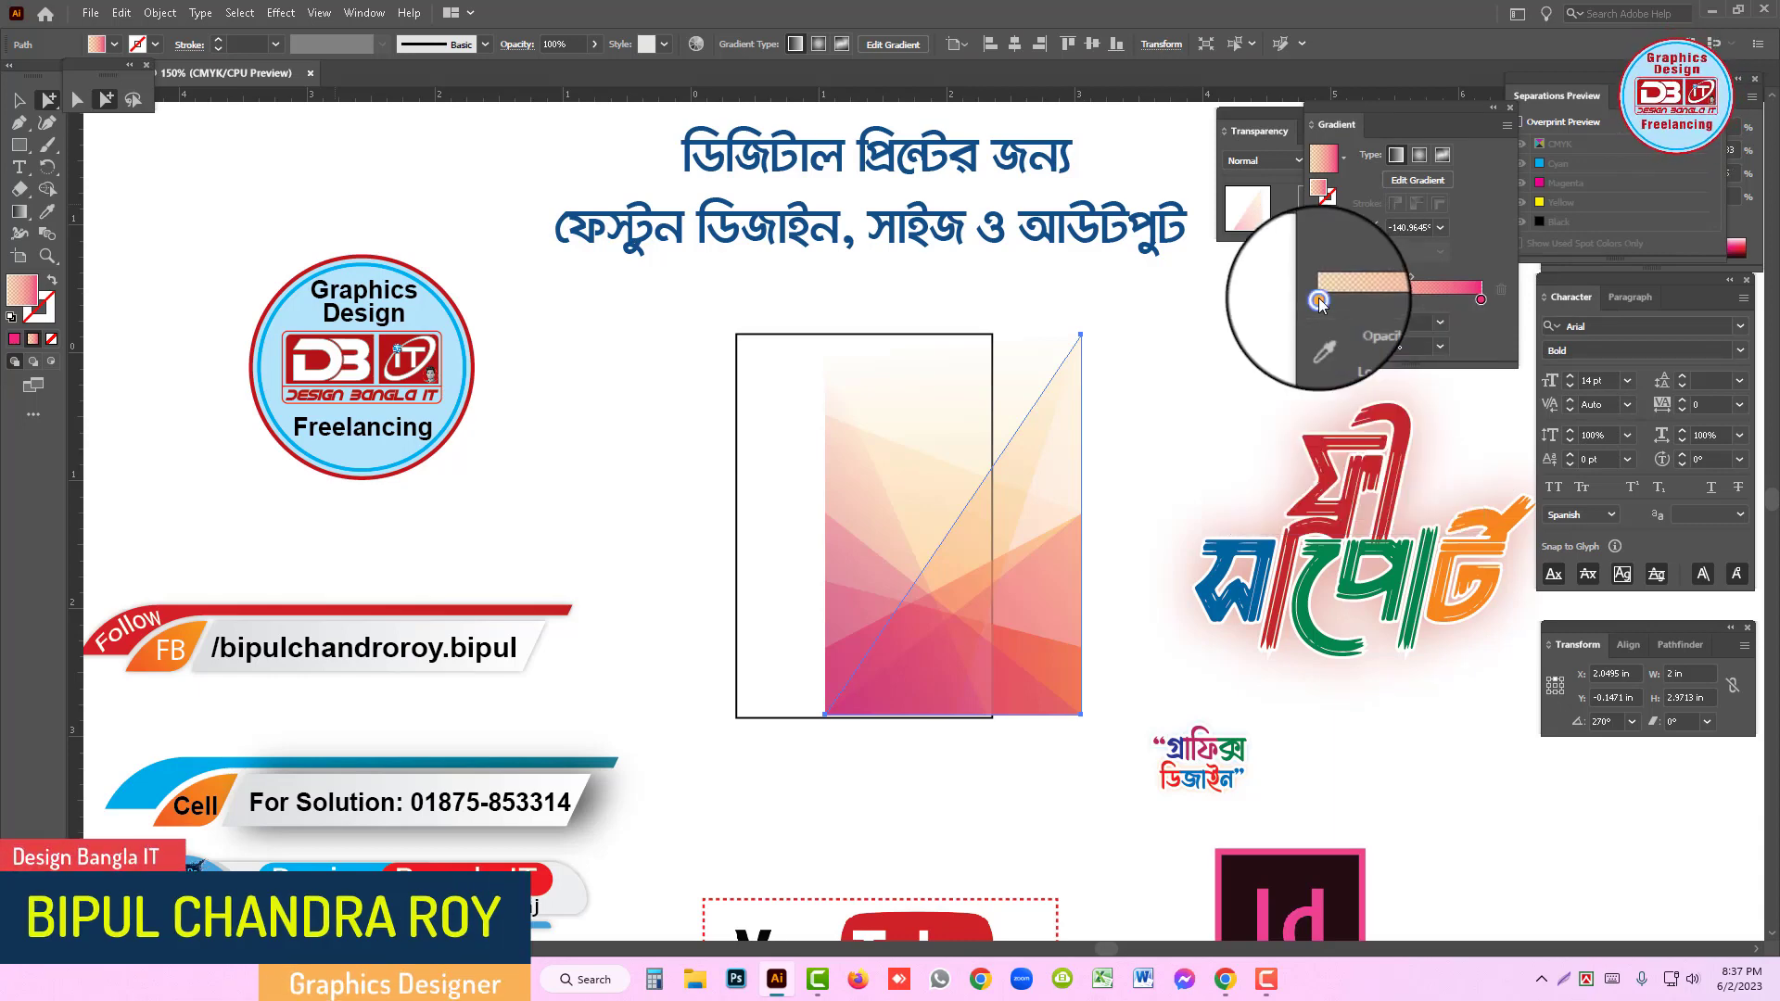
- Inspect the colour and opacity of the triangle's orange gradient stop, and try shifting an adjoining background shape before undoing it
{"action": "double_click", "coordinate": [1318, 299]}
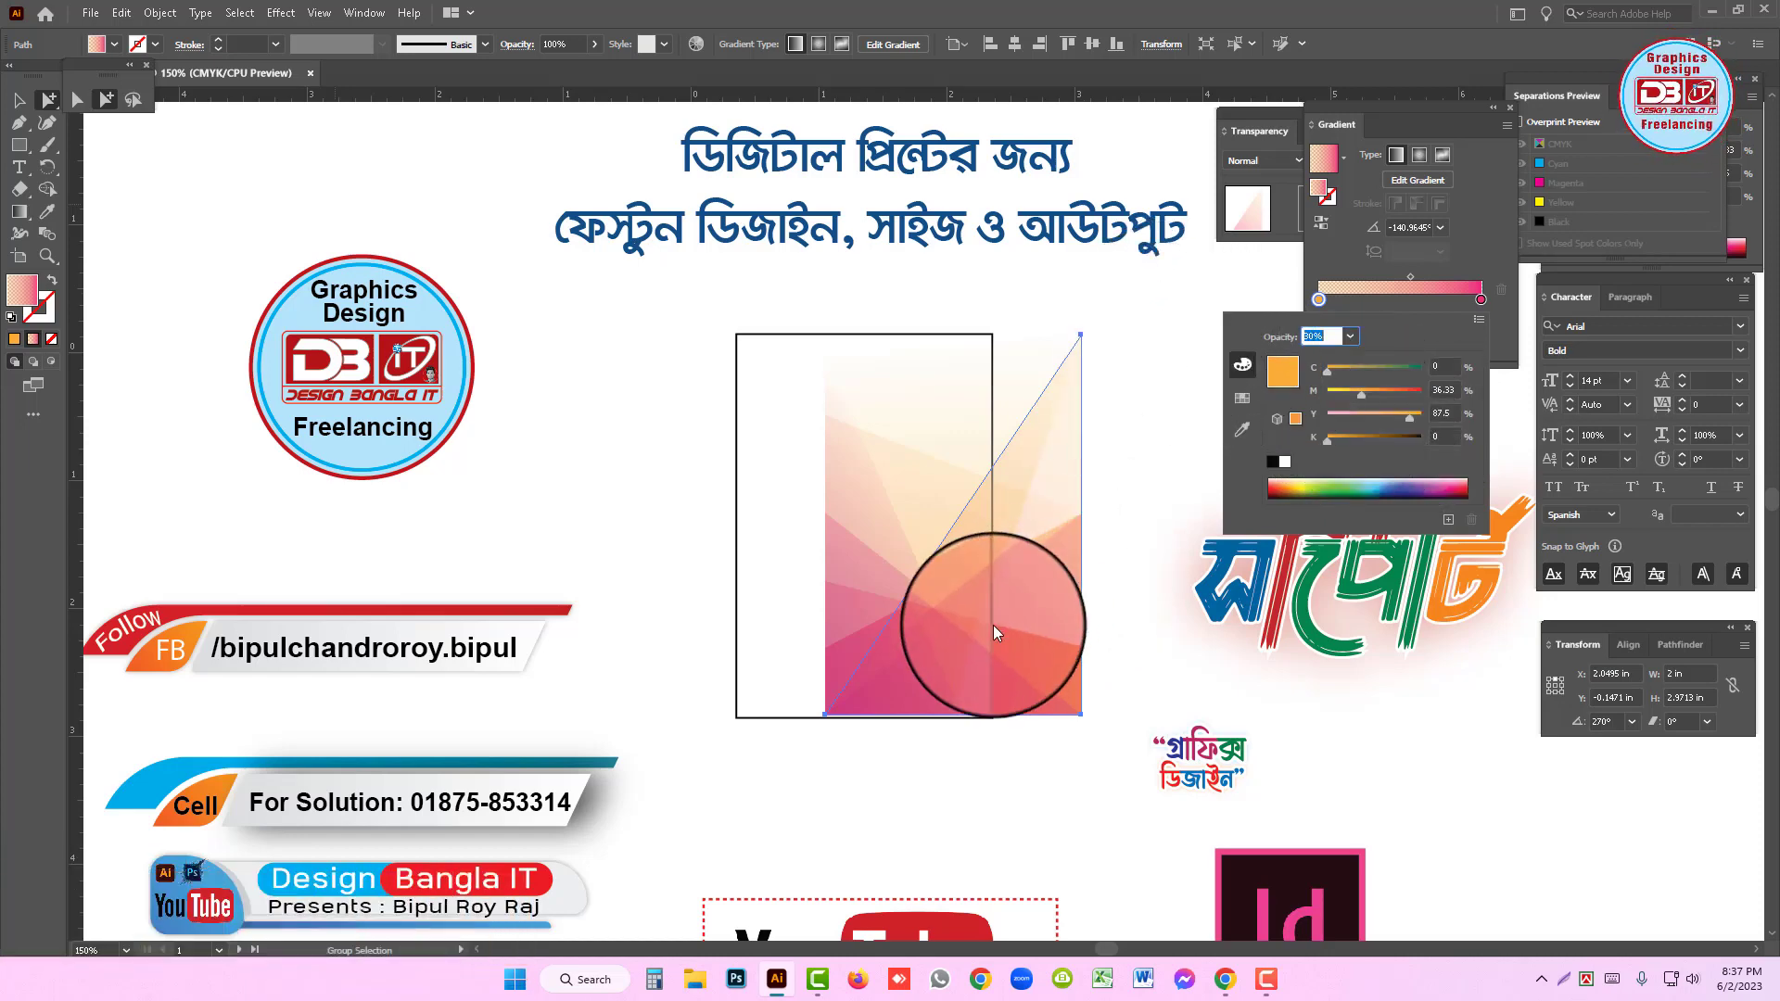
{"action": "key", "text": "Return"}
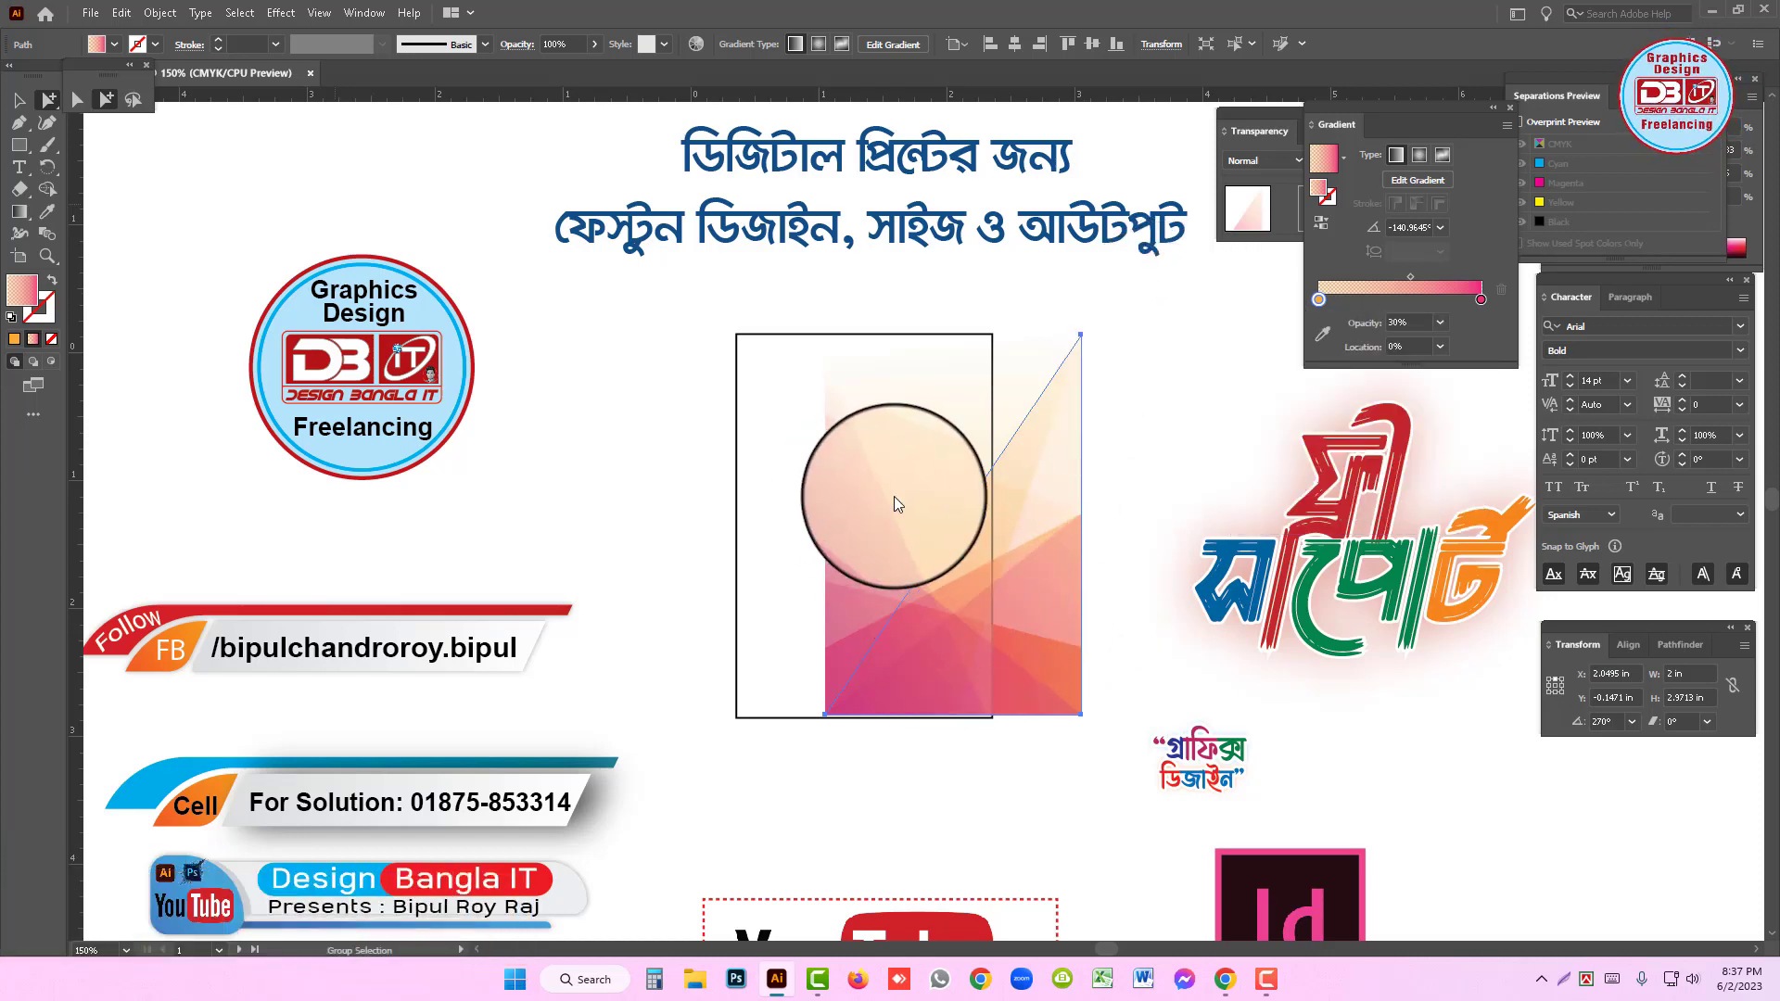
{"action": "left_click_drag", "start_coordinate": [897, 503], "coordinate": [914, 497]}
{"action": "left_click", "coordinate": [913, 493]}
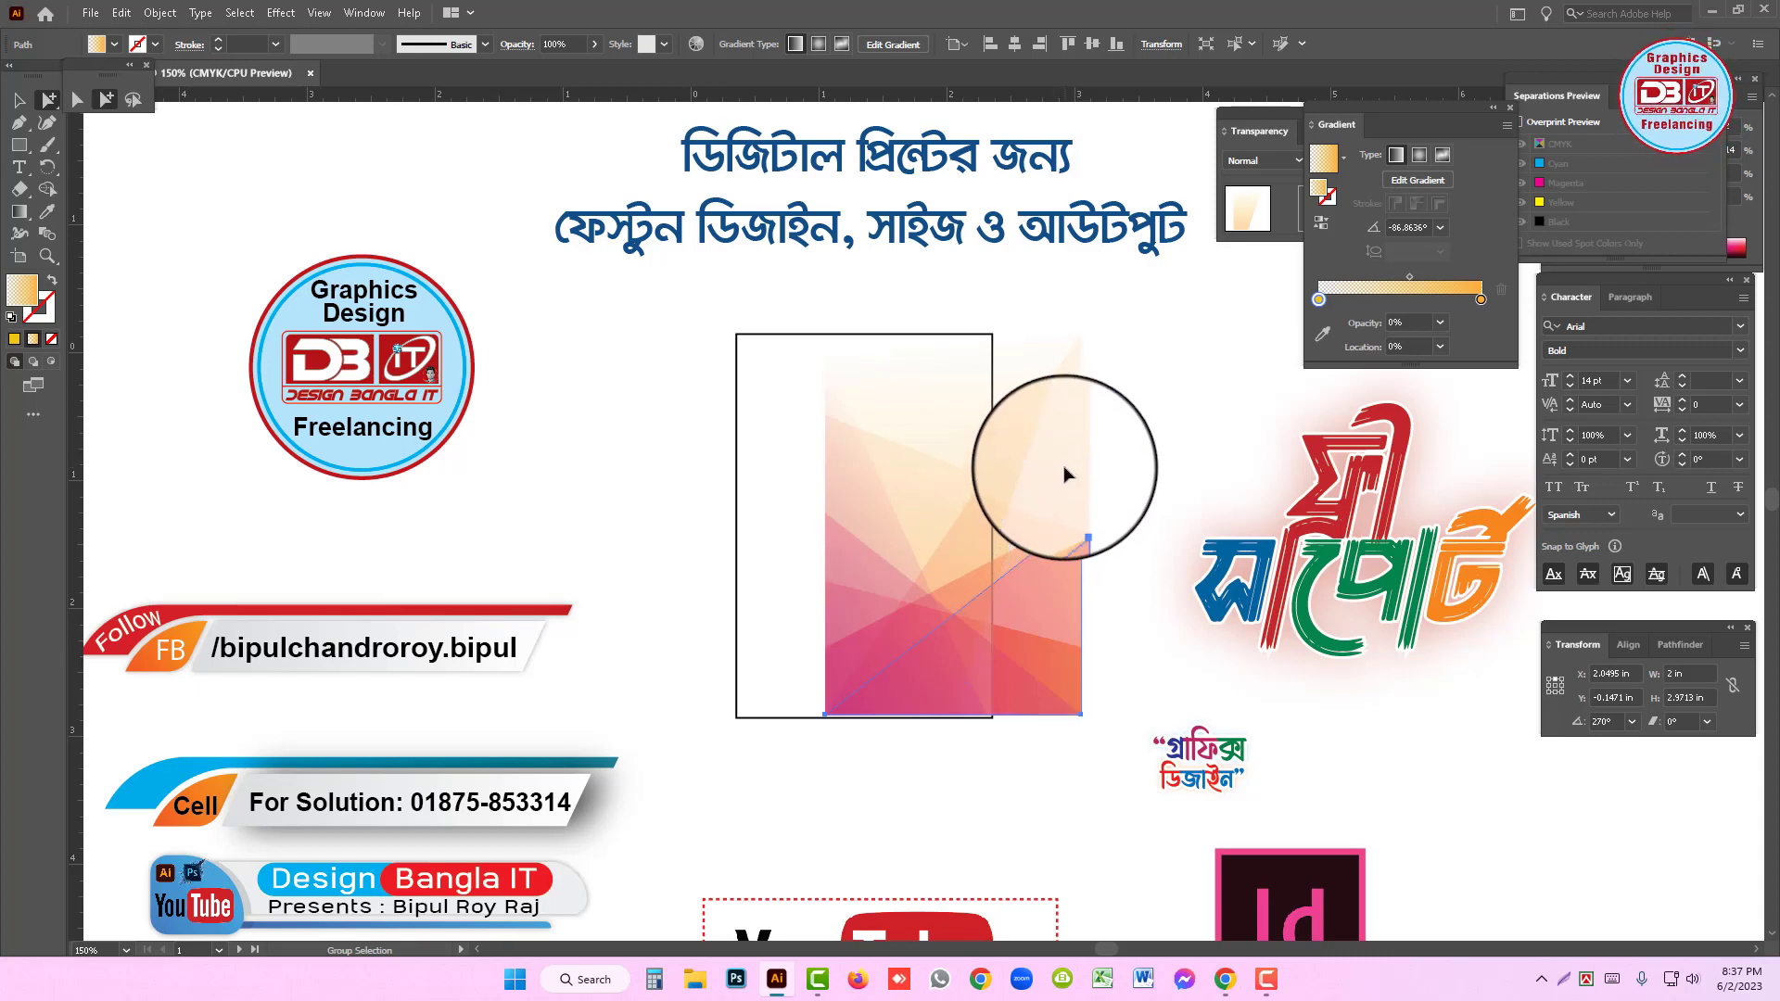
{"action": "key", "text": "ctrl+z"}
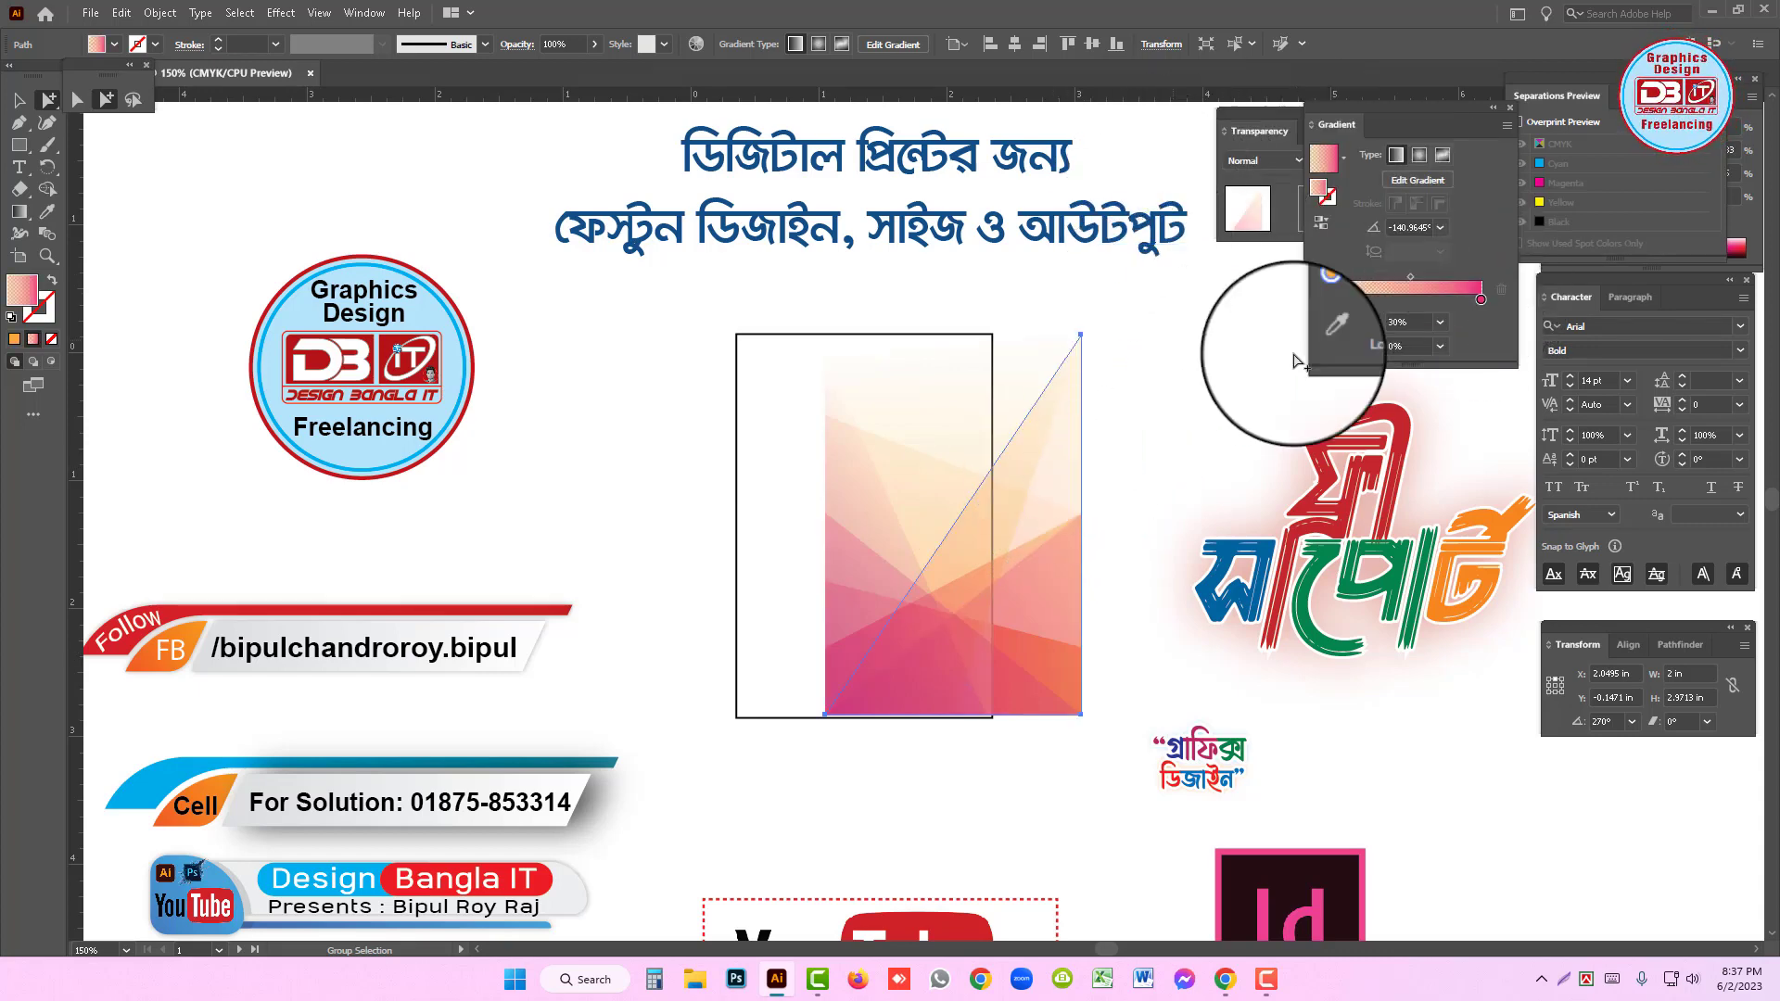
- Move the grouped polygon background over the page rectangle and align both by their centres
{"action": "left_click", "coordinate": [290, 163]}
{"action": "left_click", "coordinate": [18, 100]}
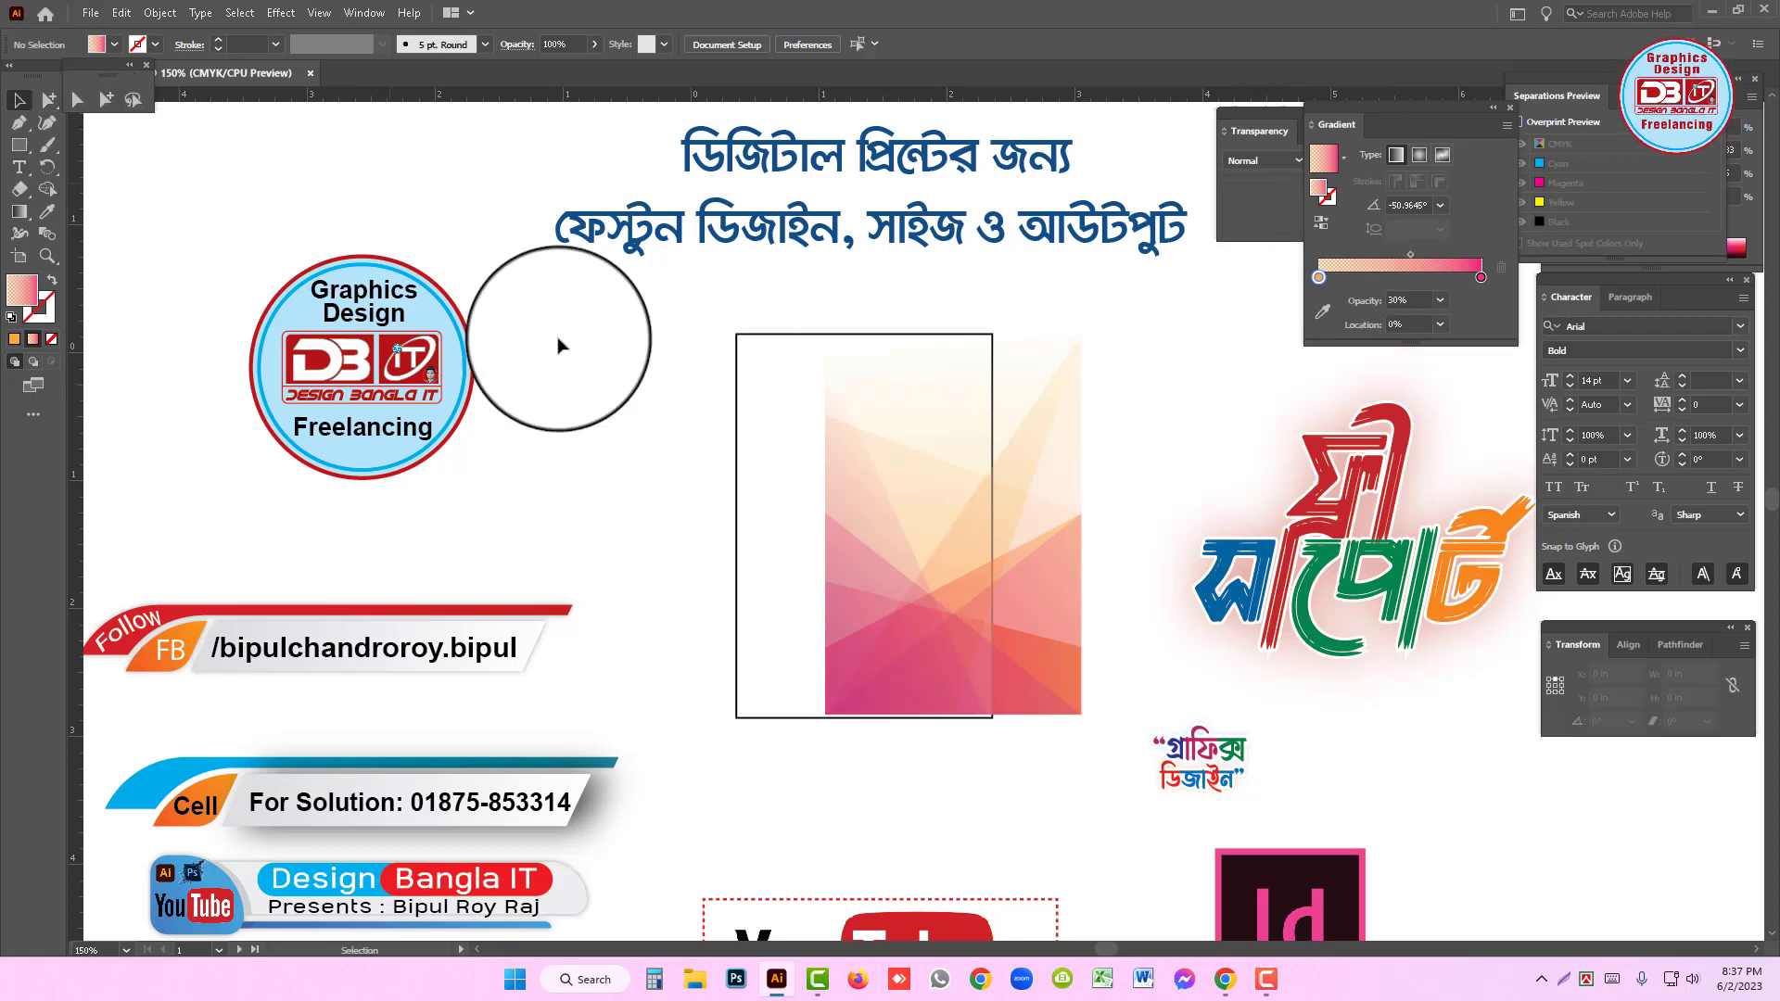
{"action": "left_click", "coordinate": [907, 451]}
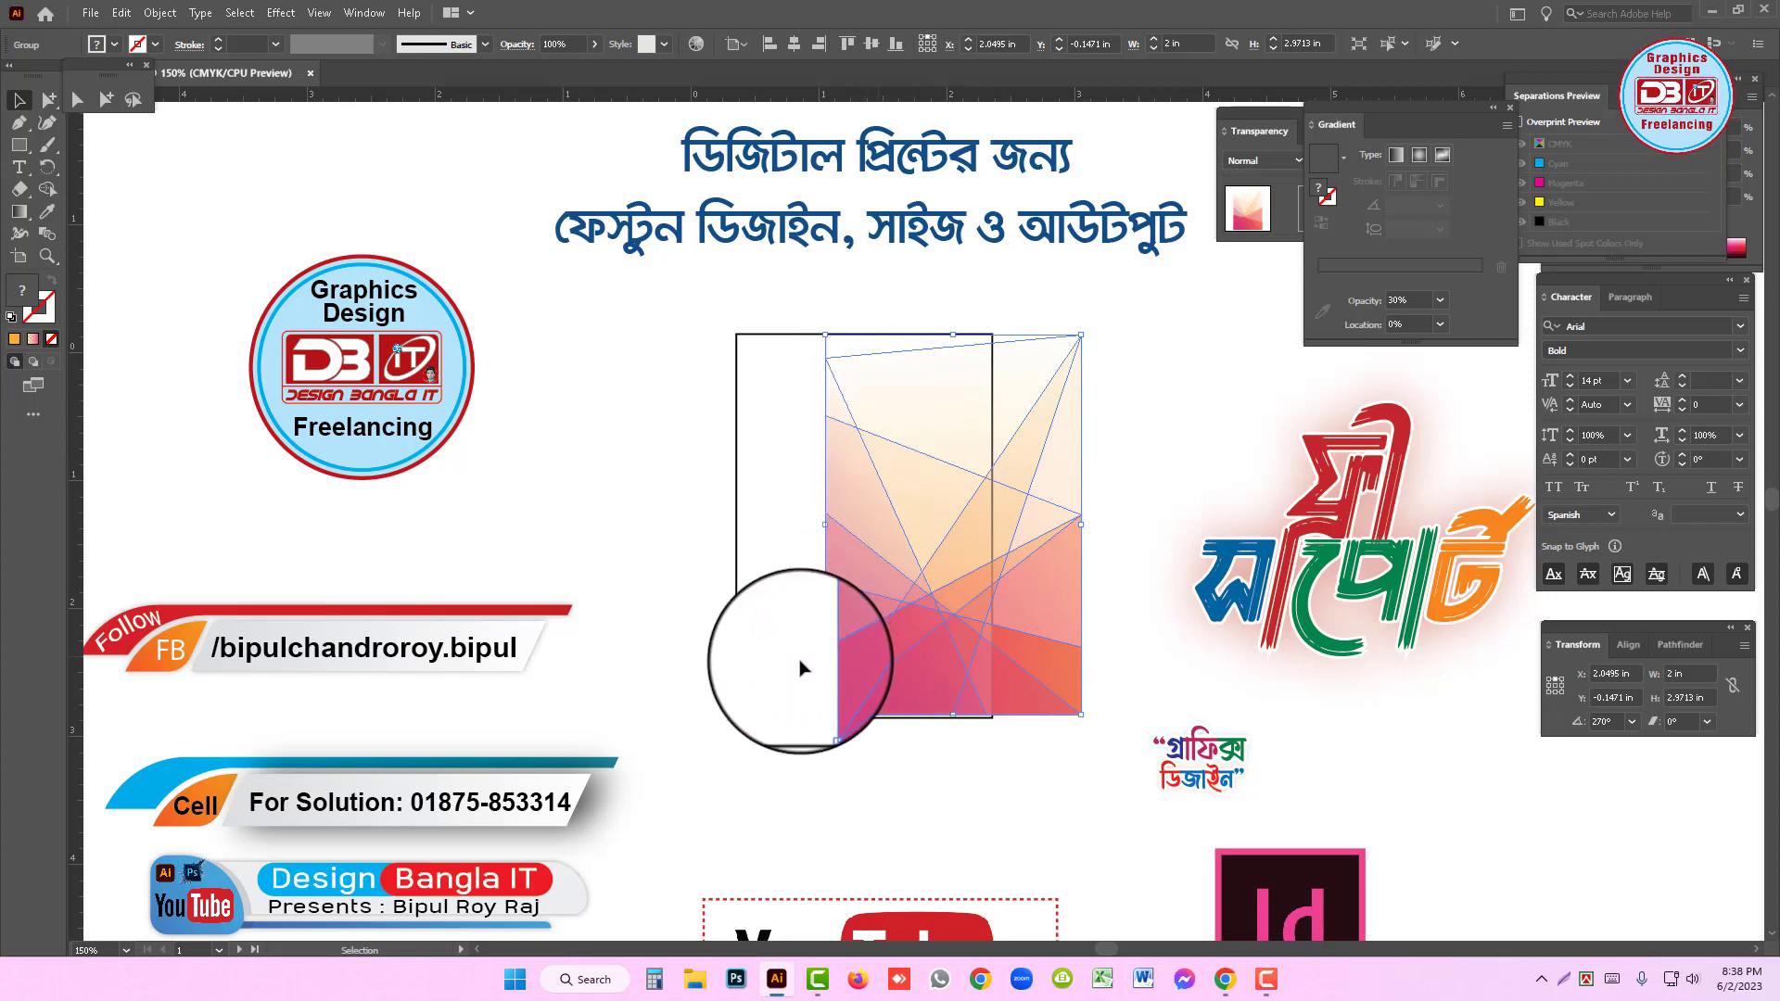
{"action": "left_click_drag", "start_coordinate": [836, 669], "coordinate": [779, 674]}
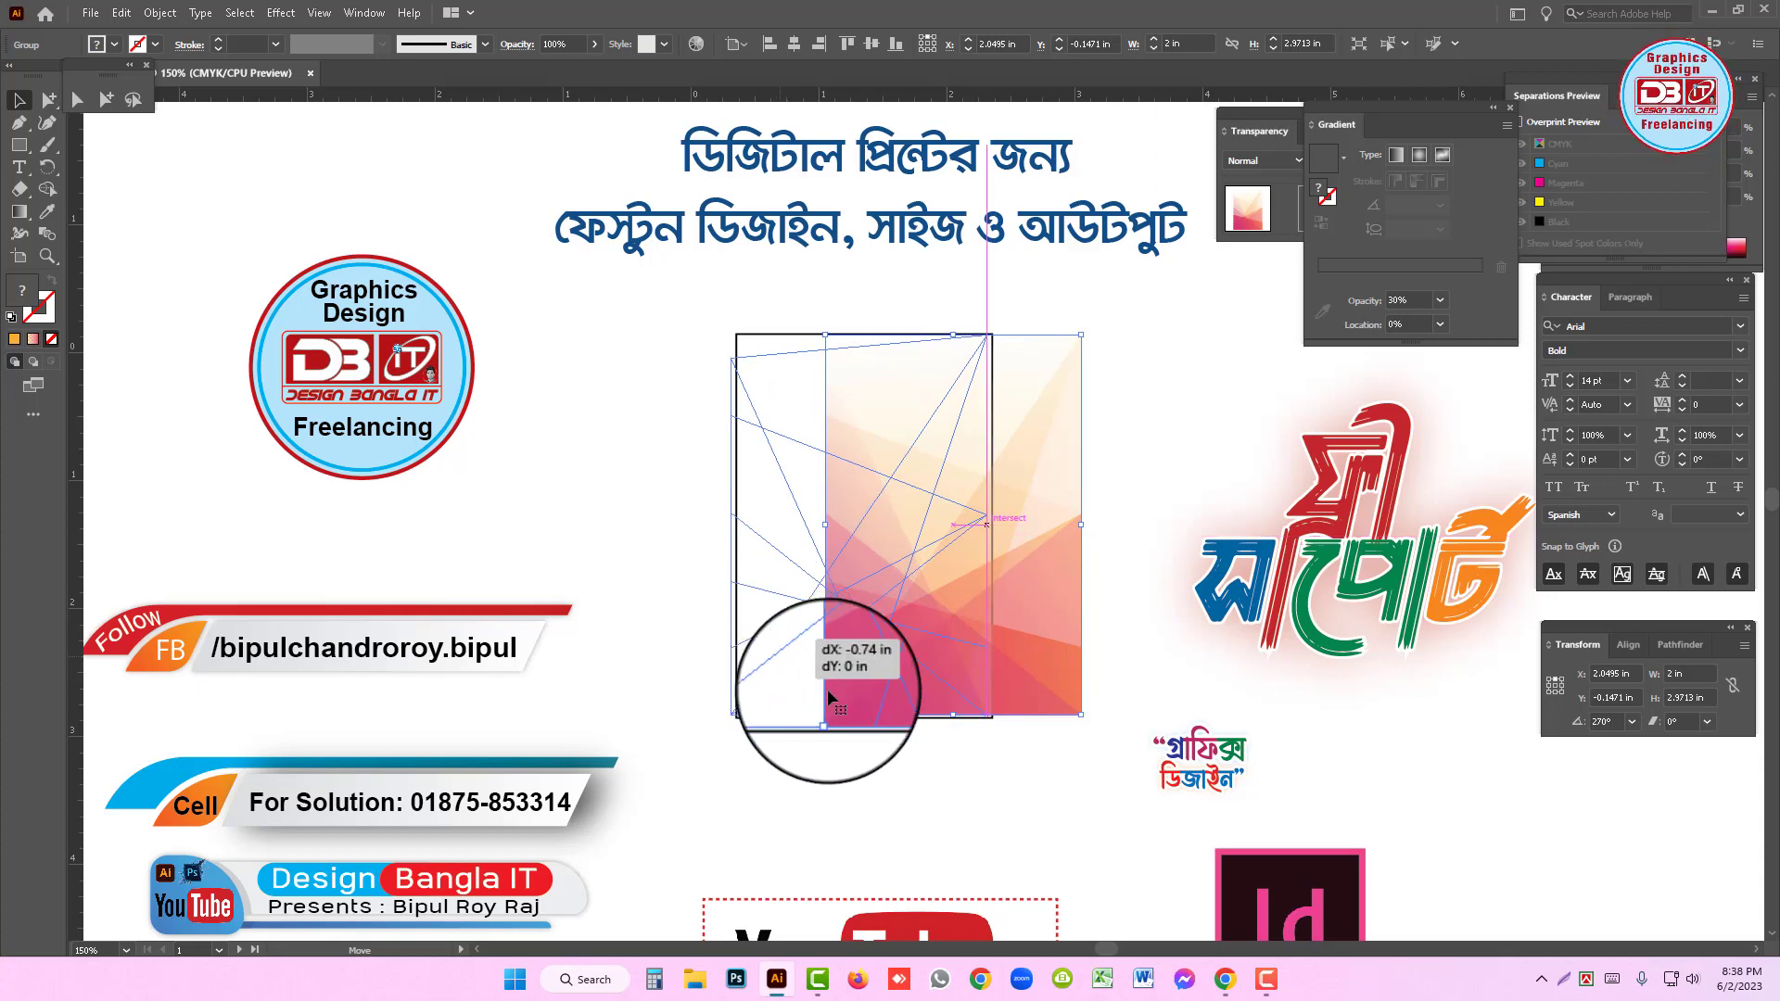
{"action": "left_click", "coordinate": [949, 627], "text": "shift"}
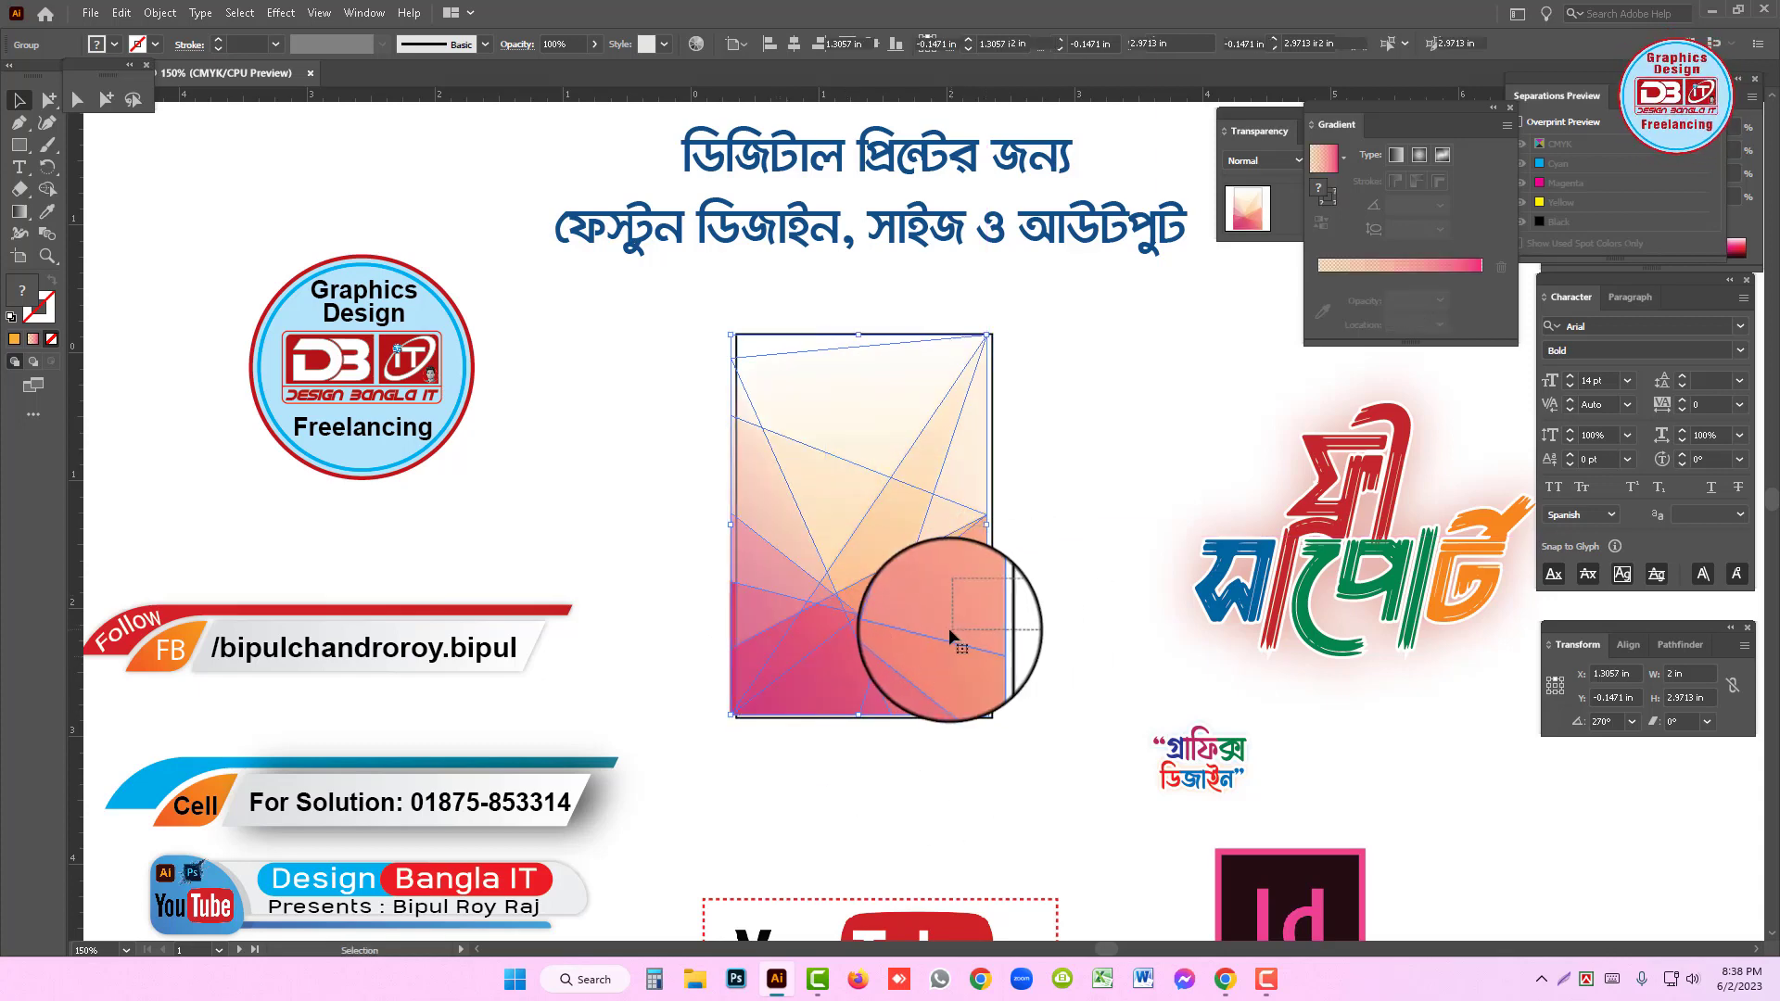
{"action": "left_click", "coordinate": [1629, 644]}
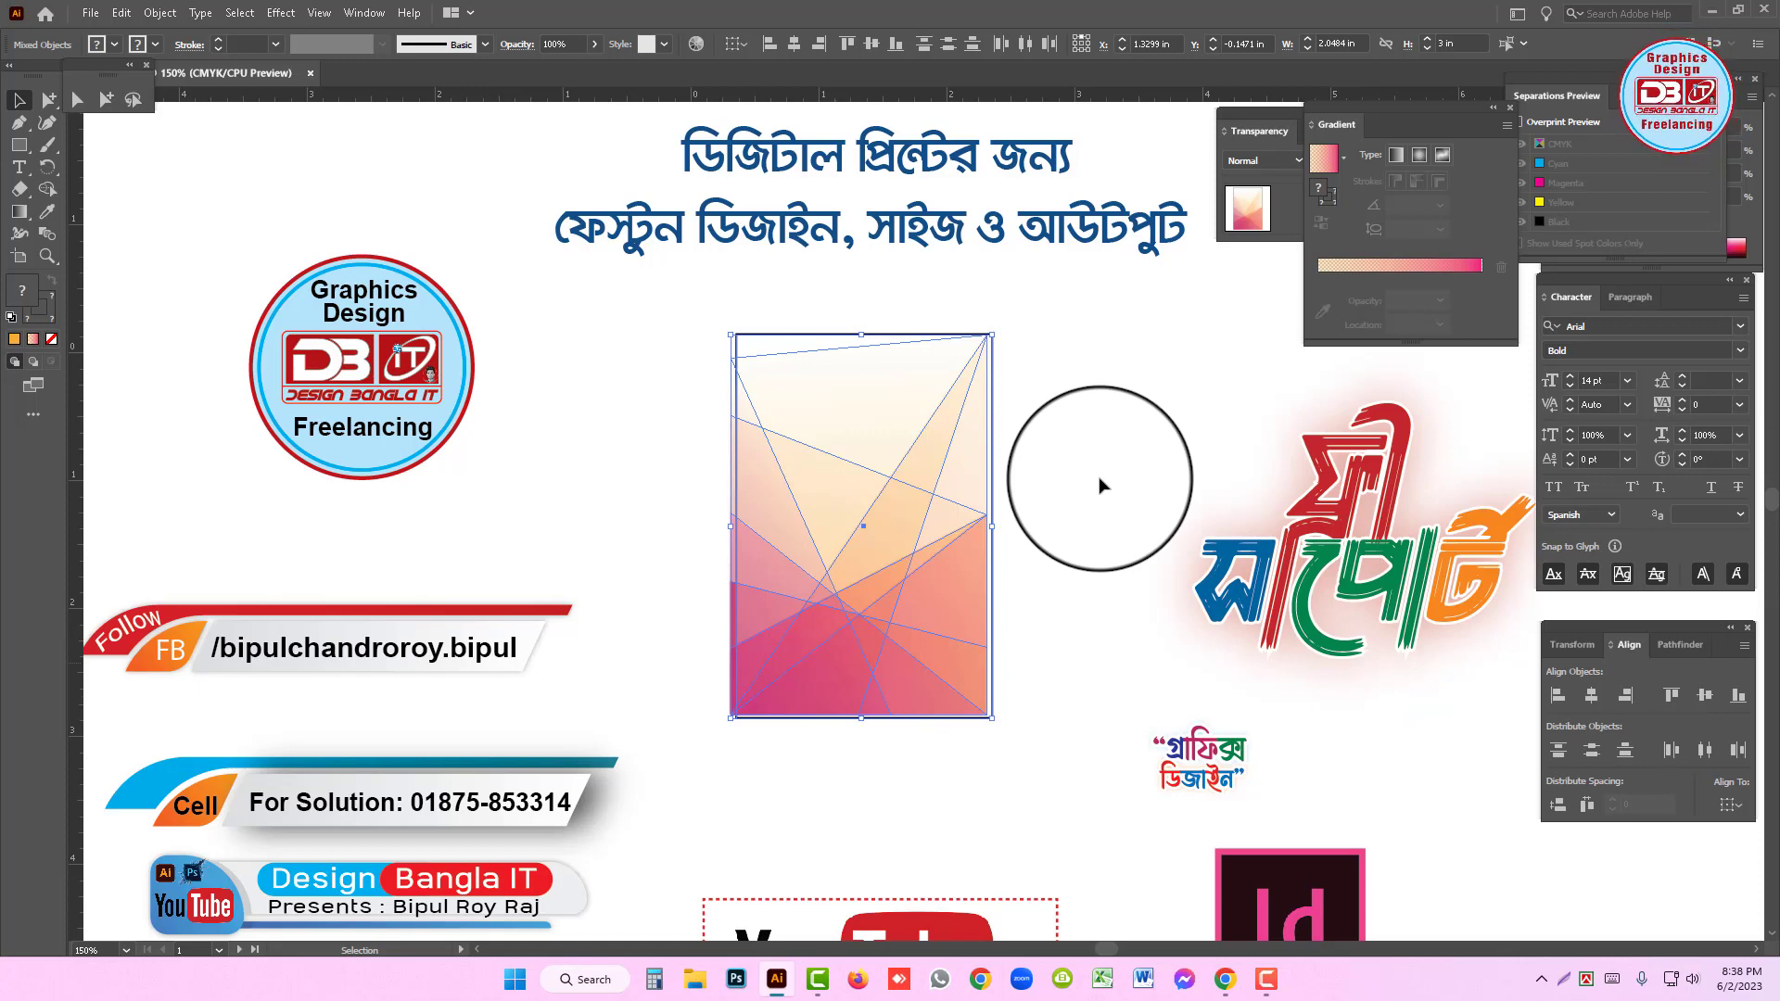
{"action": "left_click", "coordinate": [1100, 484]}
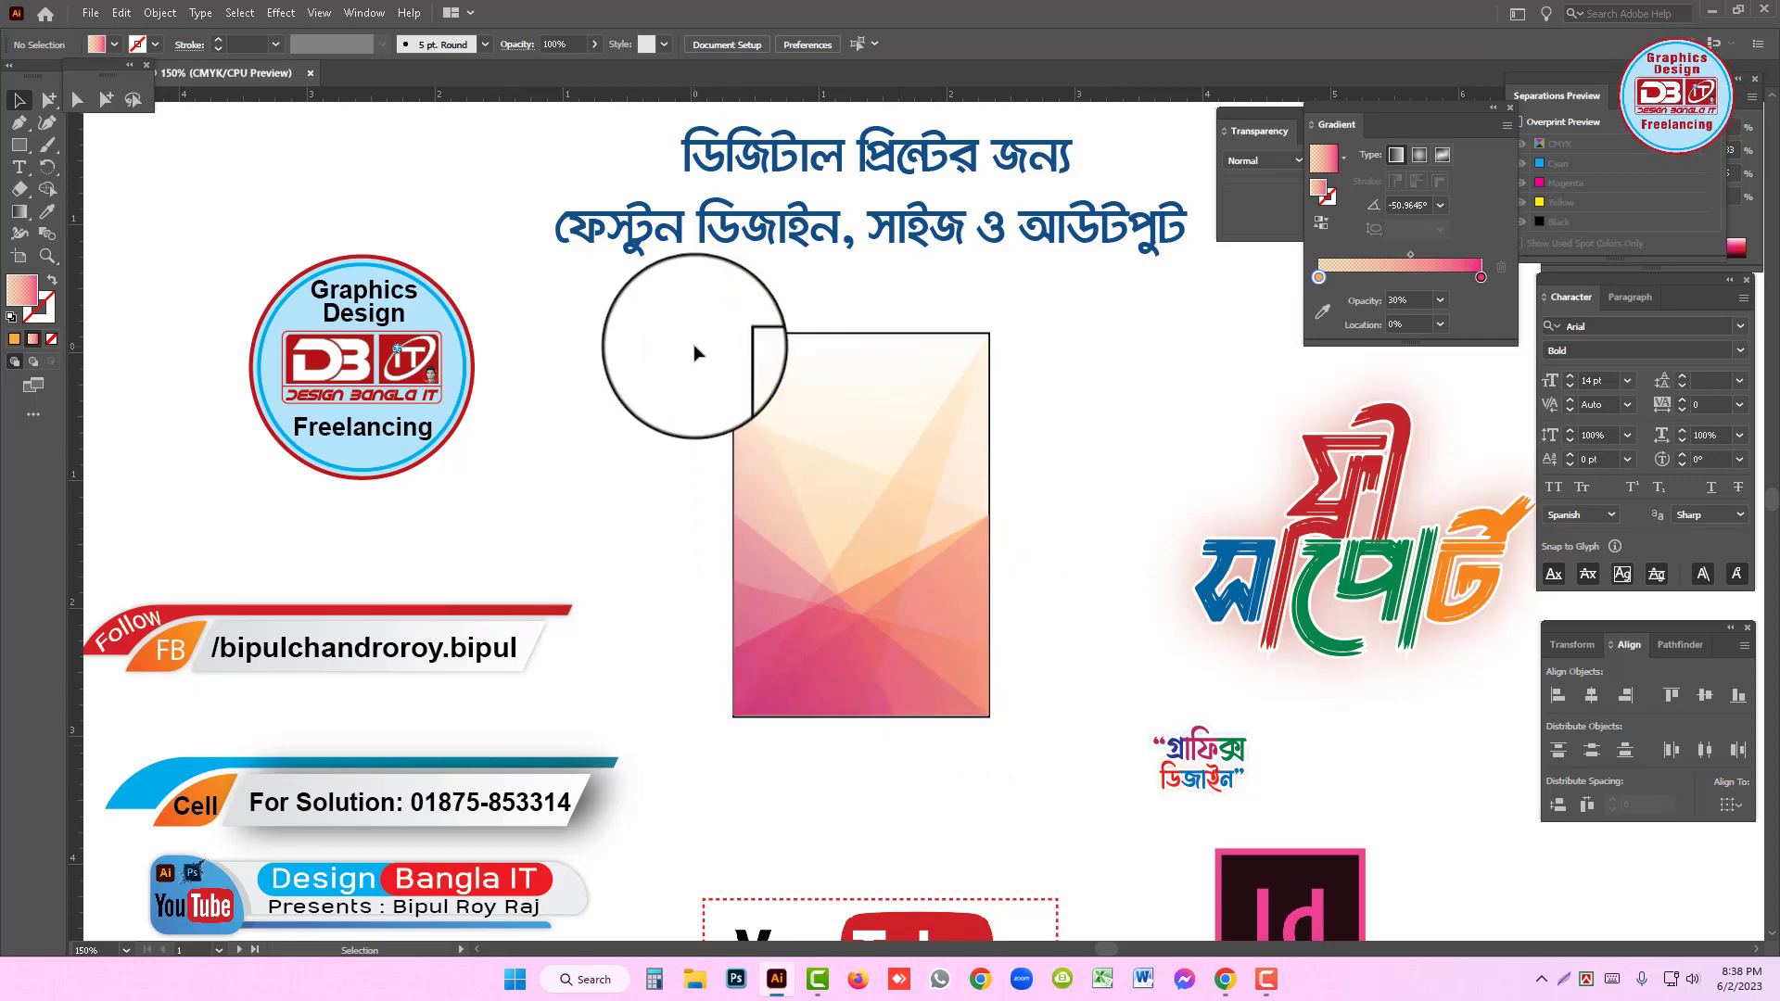
- Lock the page rectangle and the polygon background in place, and test the lock by trying to select them
{"action": "left_click", "coordinate": [892, 614]}
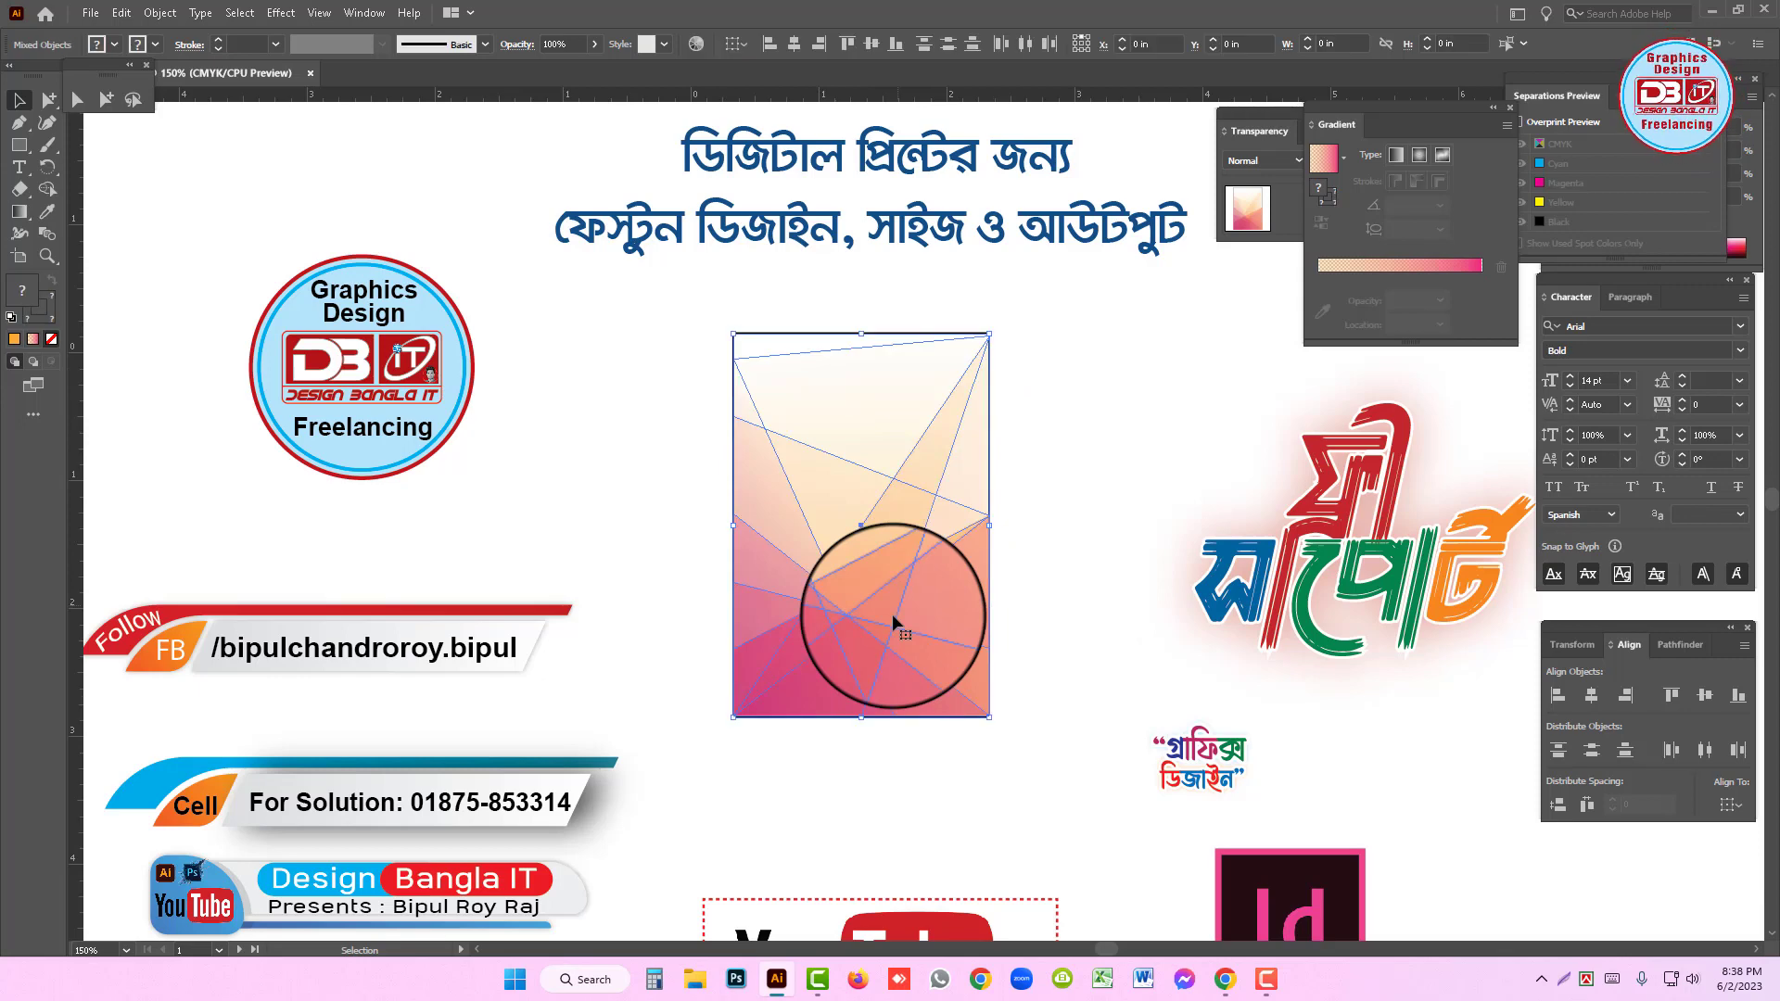
{"action": "key", "text": "ctrl+2"}
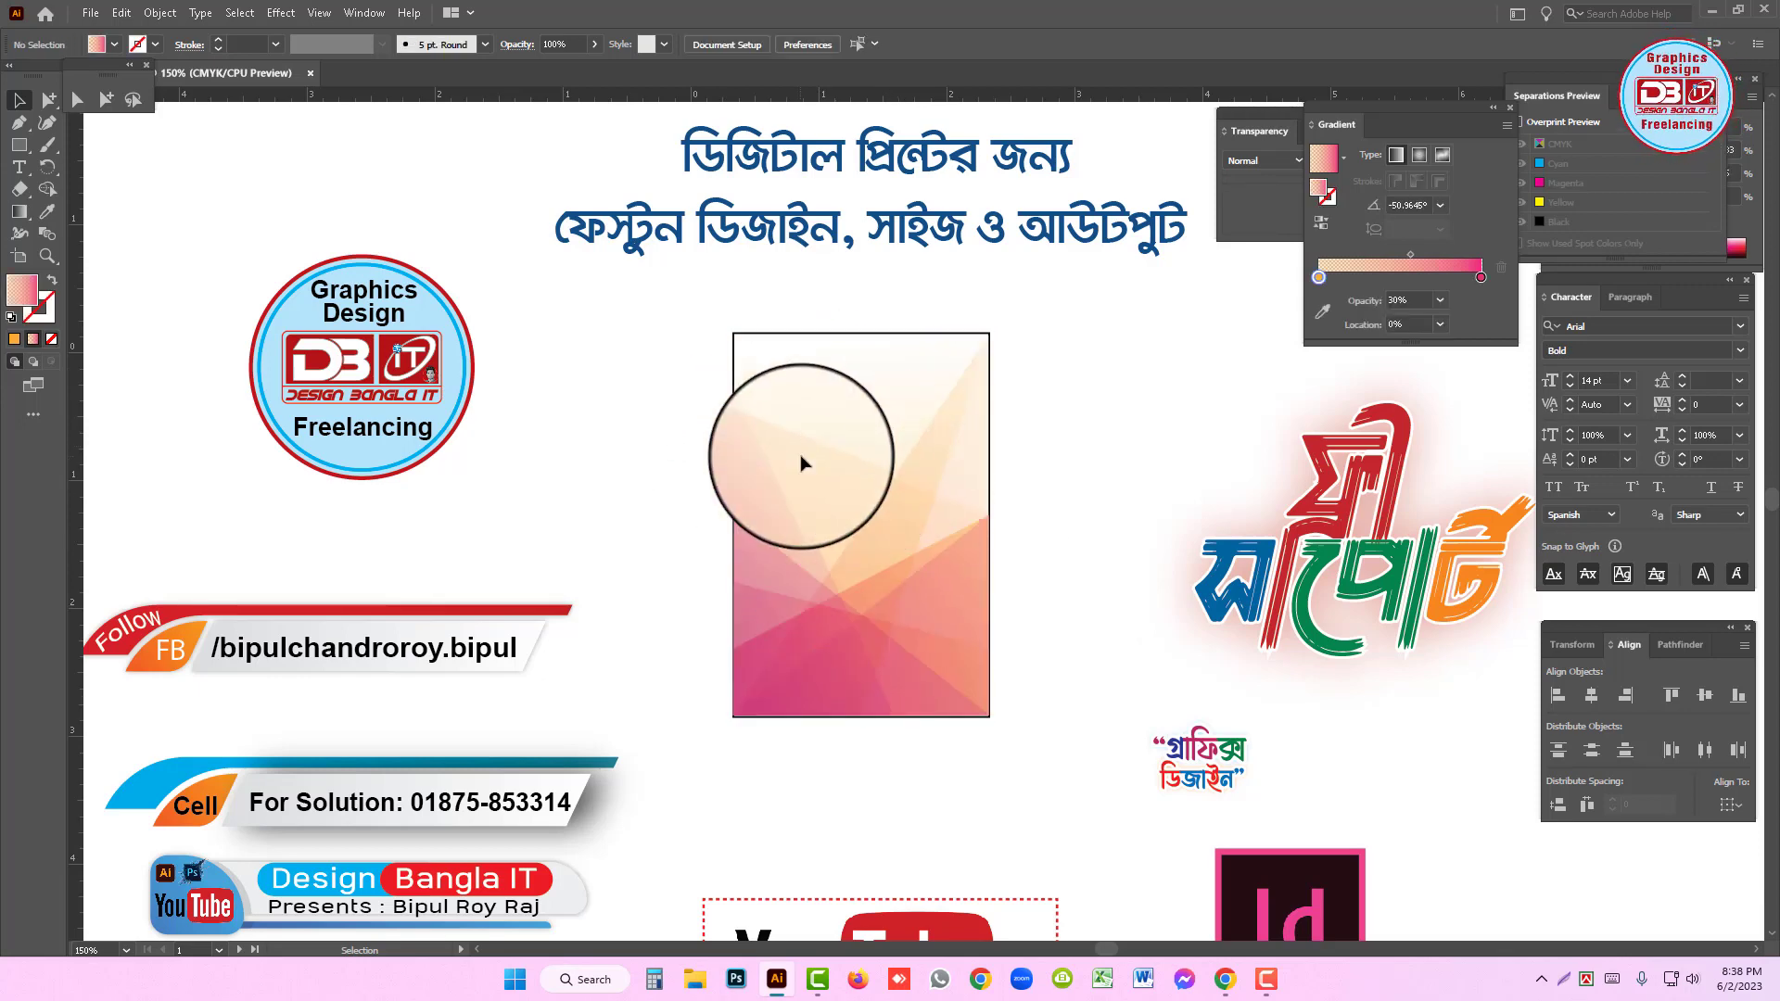
{"action": "left_click_drag", "start_coordinate": [1020, 356], "coordinate": [764, 567]}
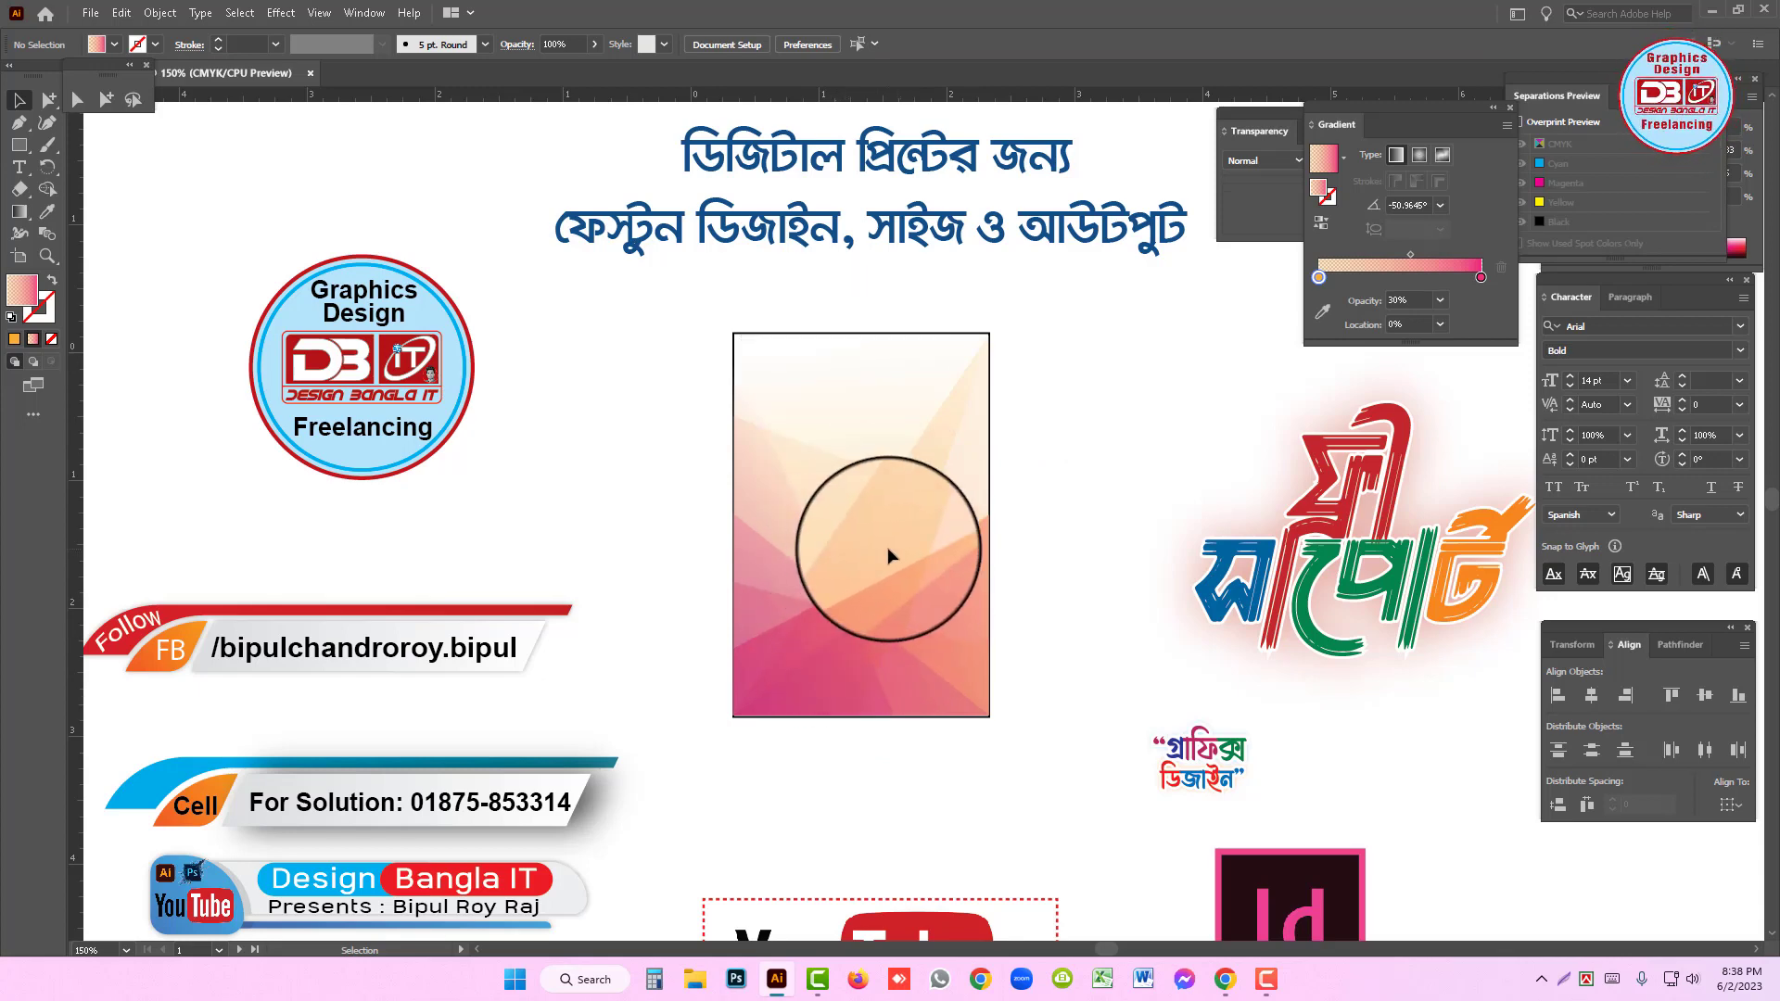
- Scale the two-line Bengali heading down to about 11.77 pt and place it at the top of the banner
{"action": "left_click", "coordinate": [936, 243]}
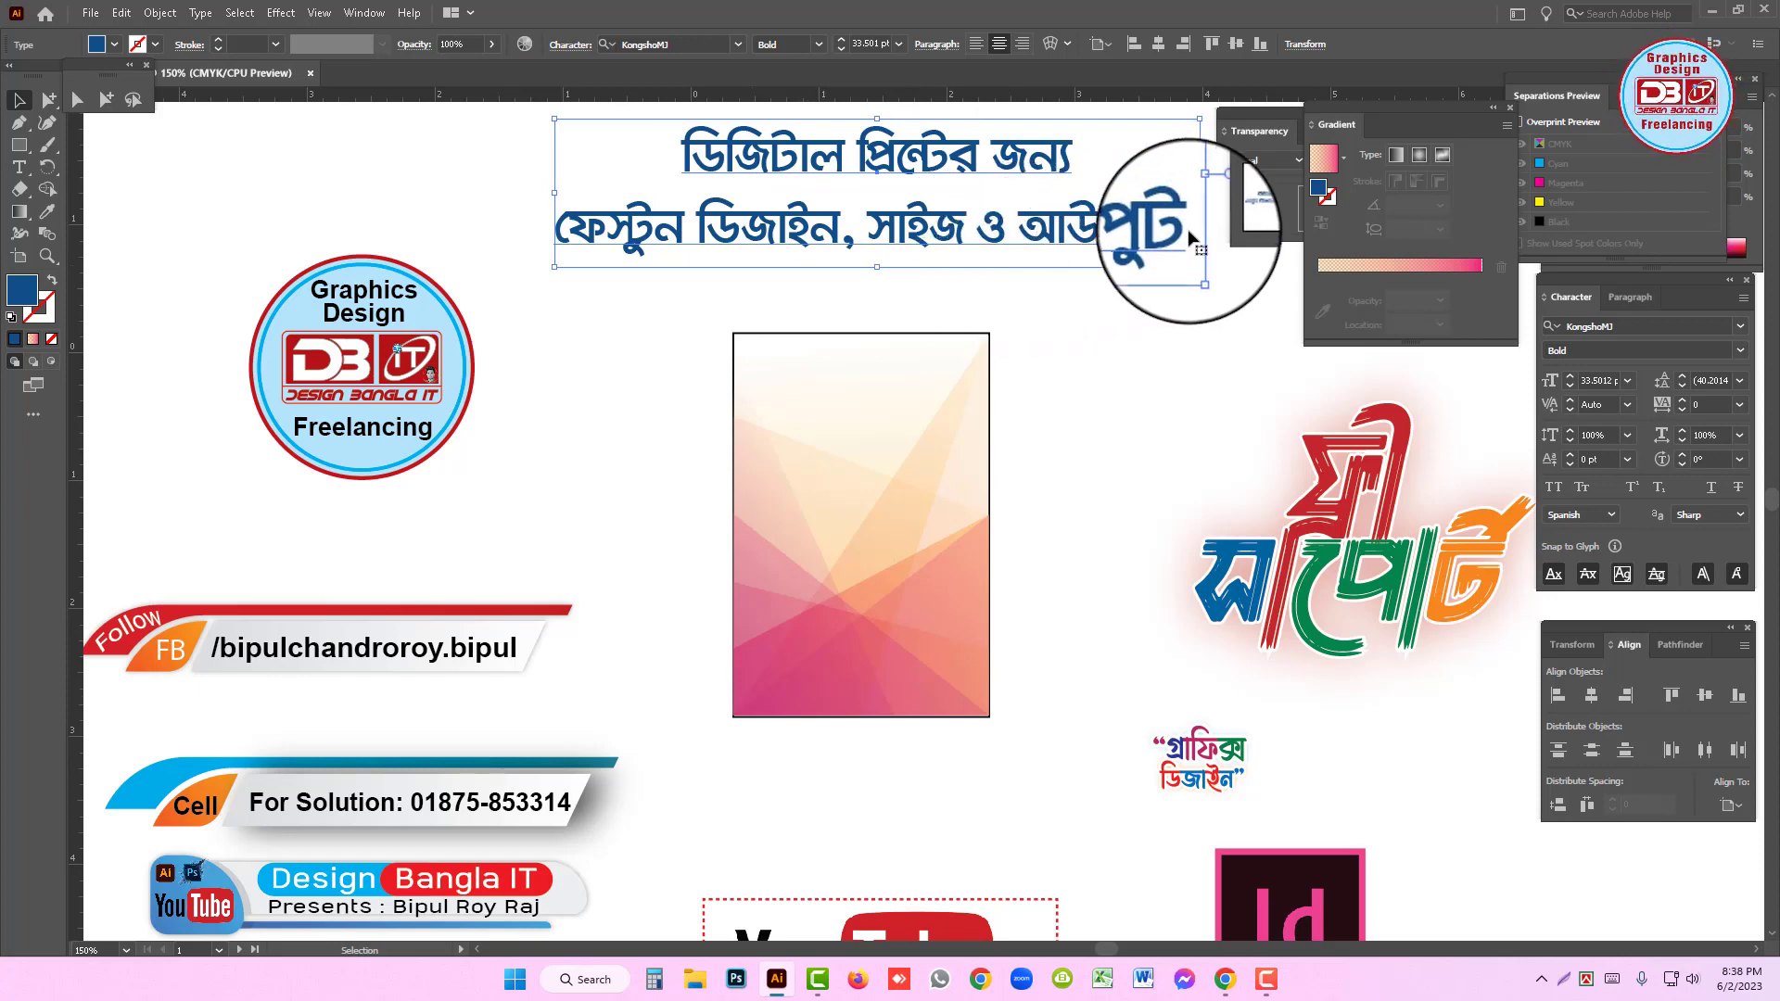
{"action": "left_click_drag", "start_coordinate": [1200, 193], "coordinate": [940, 378]}
{"action": "key", "text": "ctrl+space"}
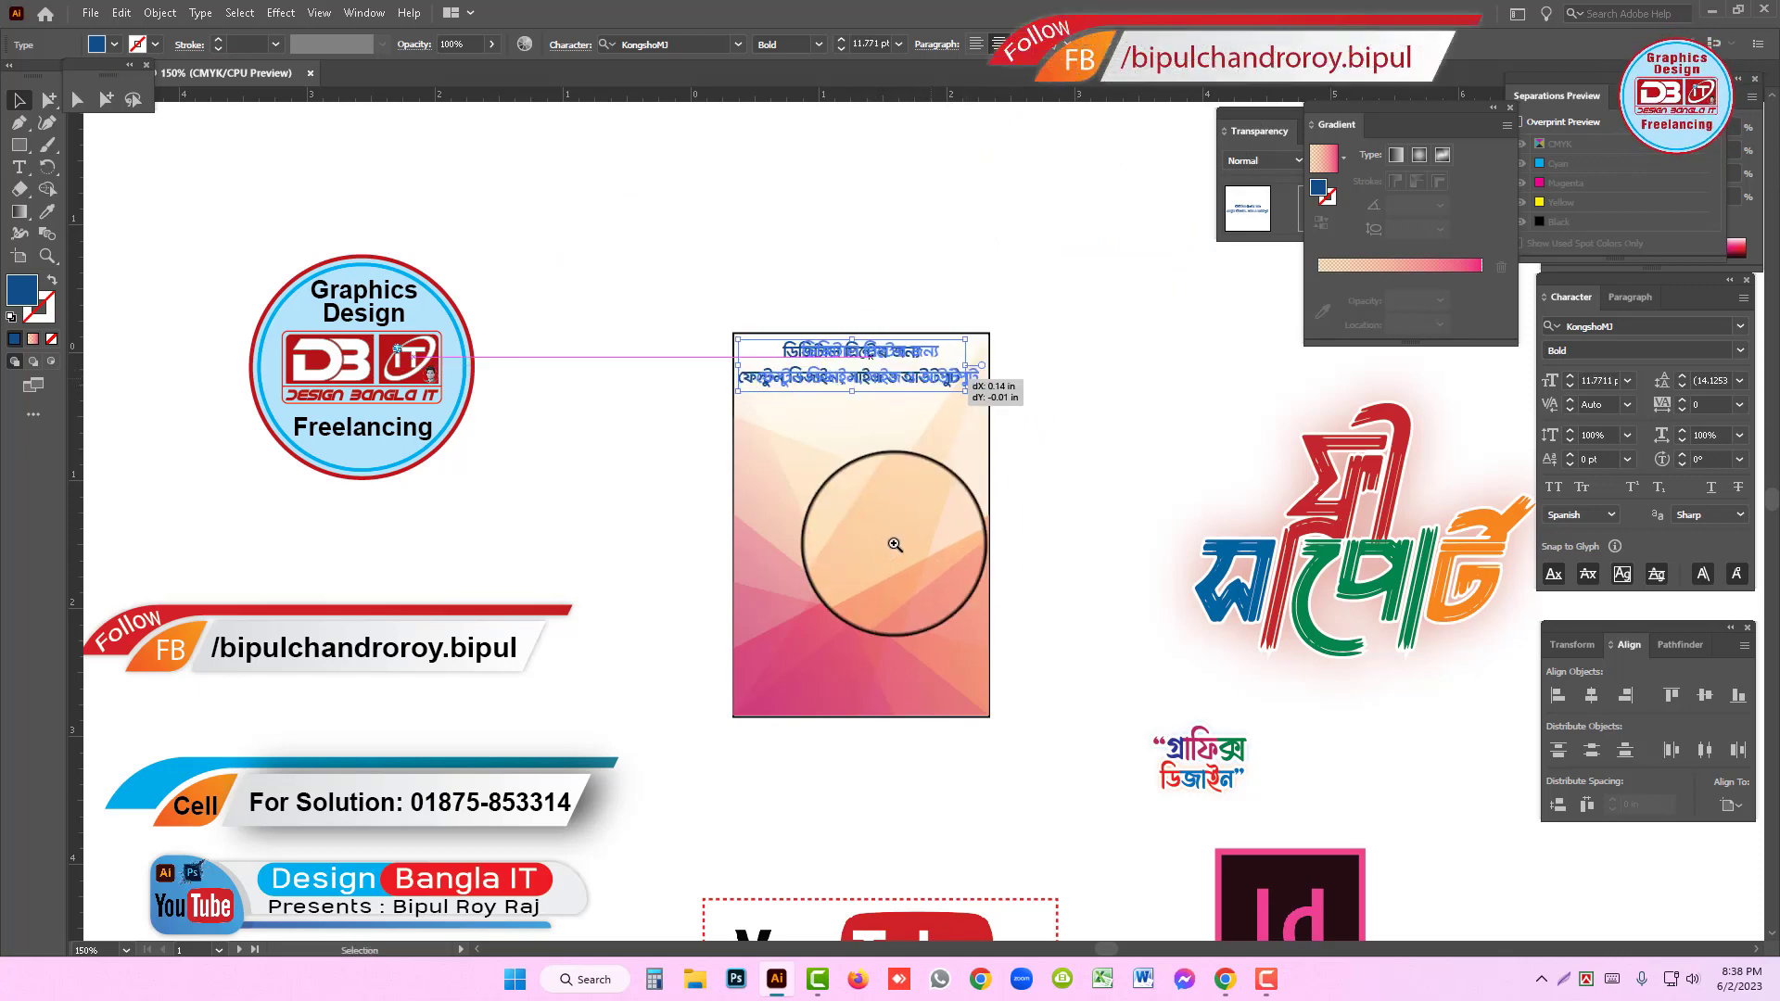
{"action": "left_click_drag", "start_coordinate": [920, 500], "coordinate": [920, 501]}
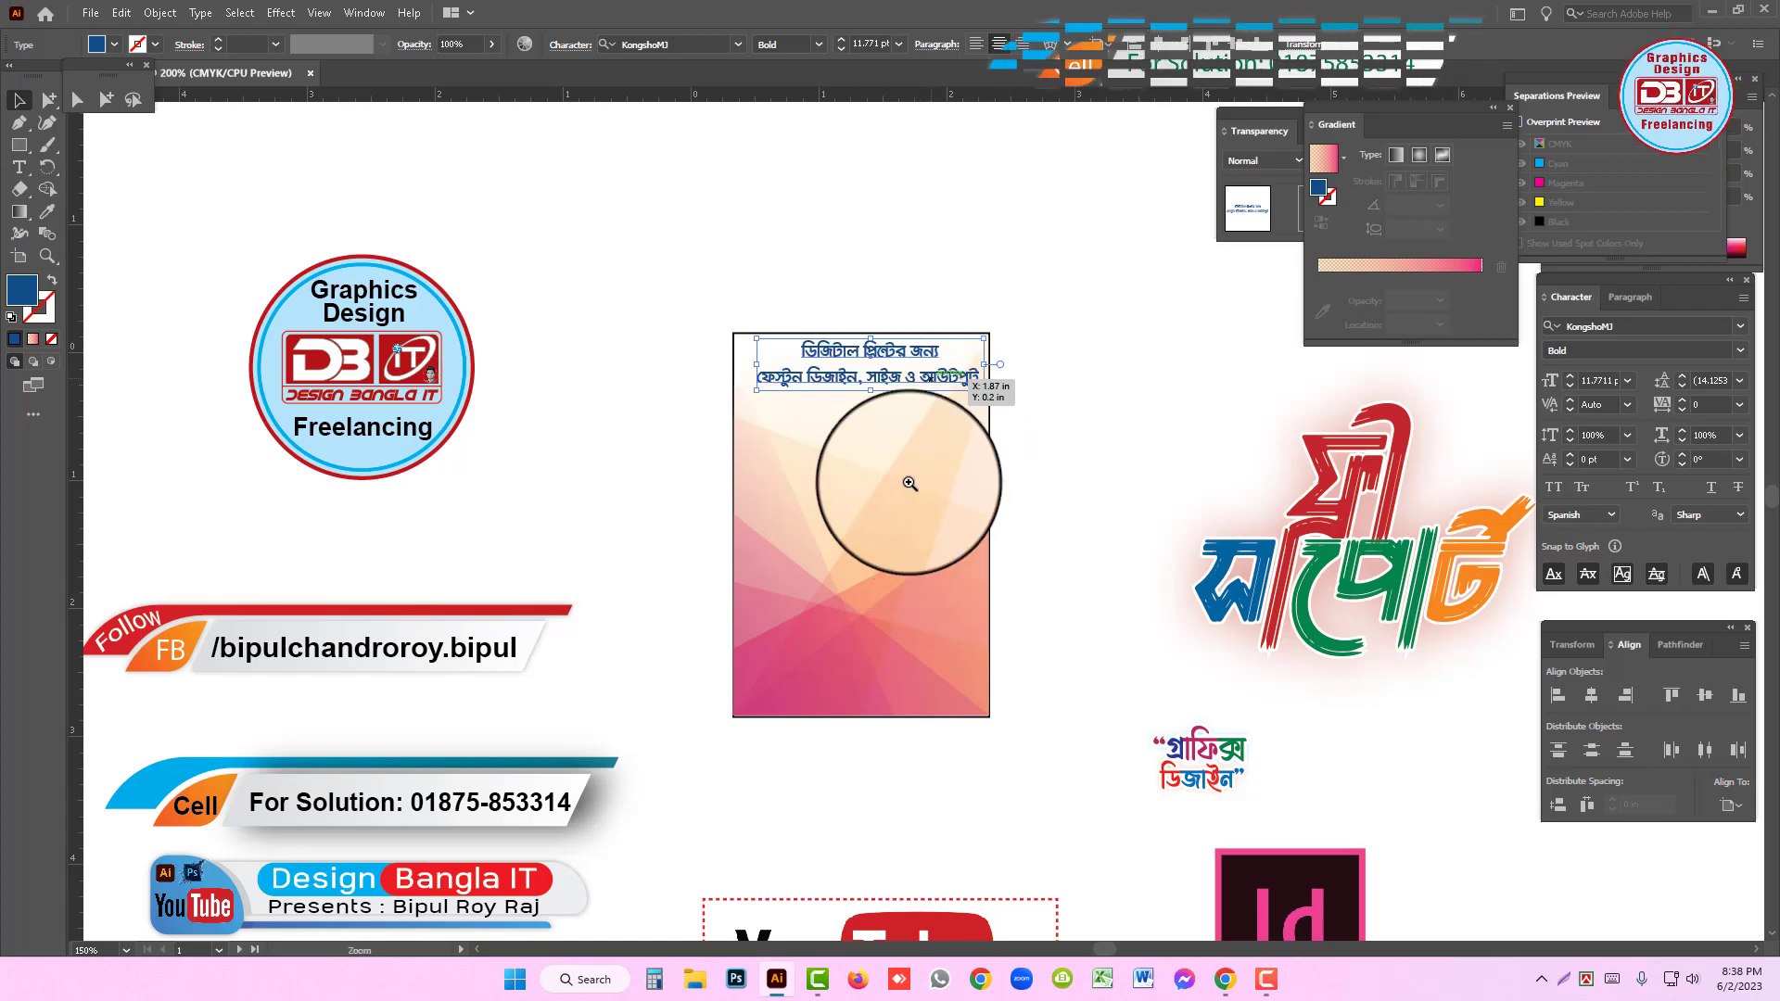
{"action": "left_click", "coordinate": [909, 483], "text": "ctrl"}
{"action": "key", "text": "v"}
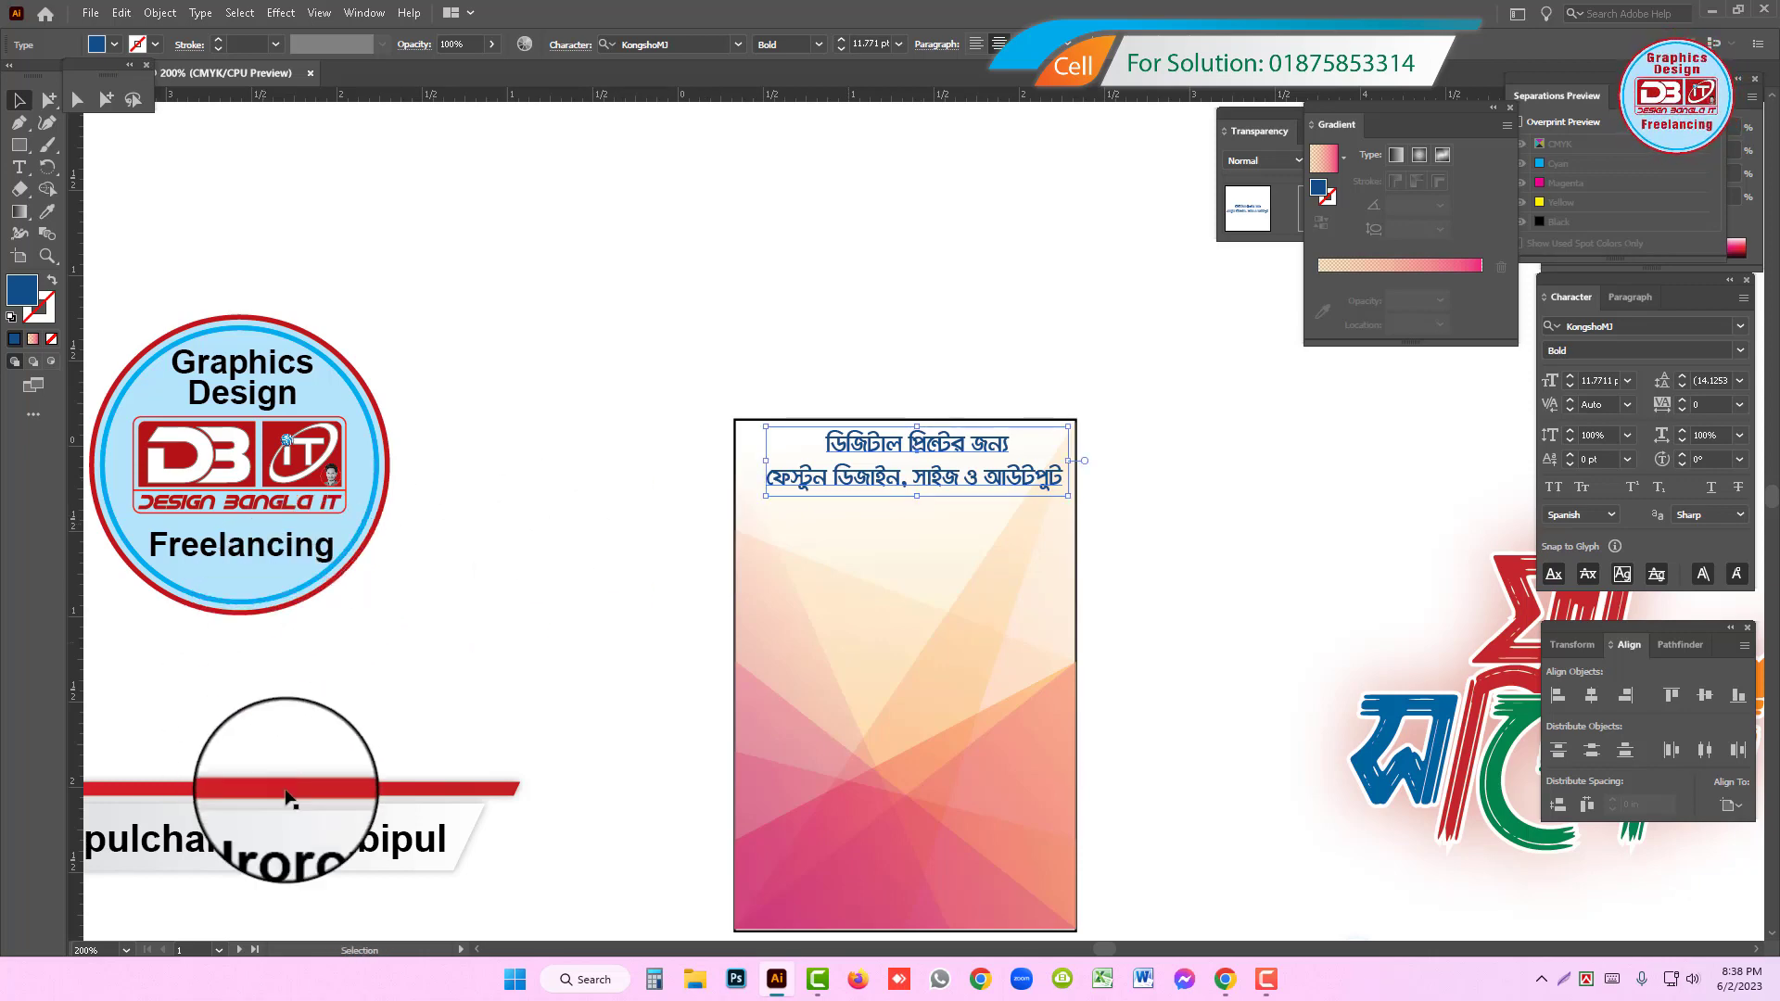
- Enlarge the heading to about 13.28 pt so it nearly spans the banner's width, and centre it near the upper edge
{"action": "key", "text": "ctrl+alt+space"}
{"action": "left_click", "coordinate": [1016, 689], "text": "ctrl+alt"}
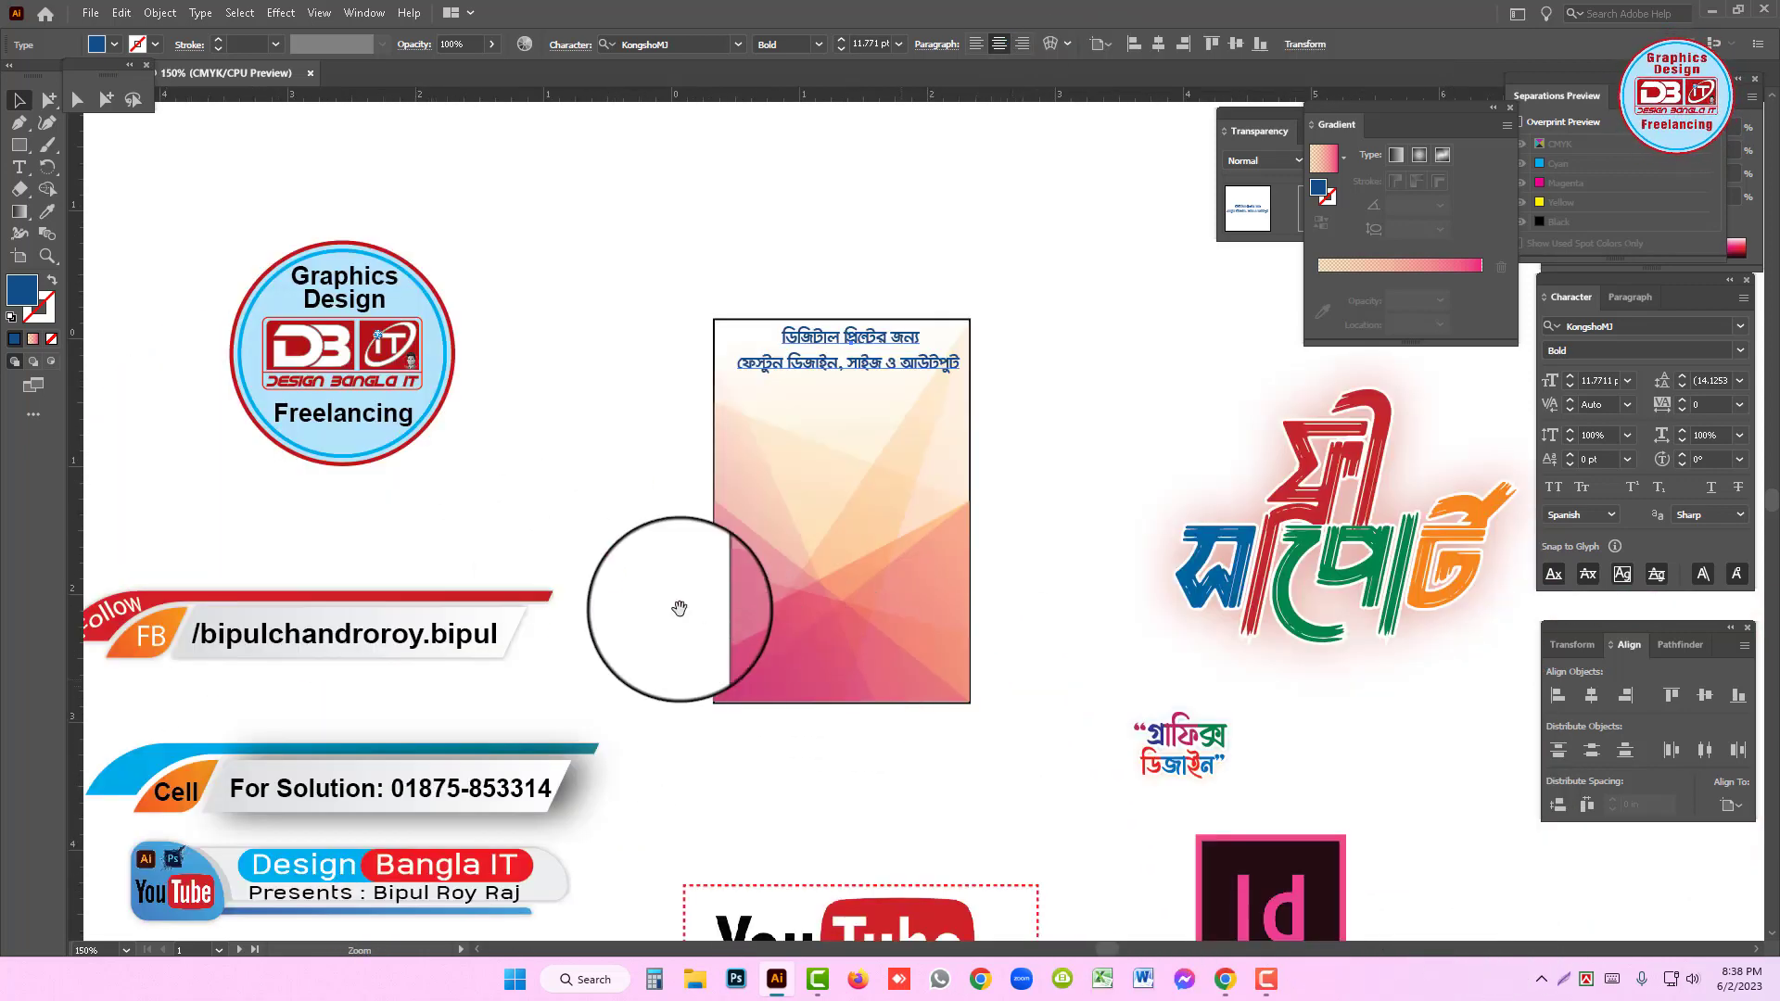
{"action": "key", "text": "space"}
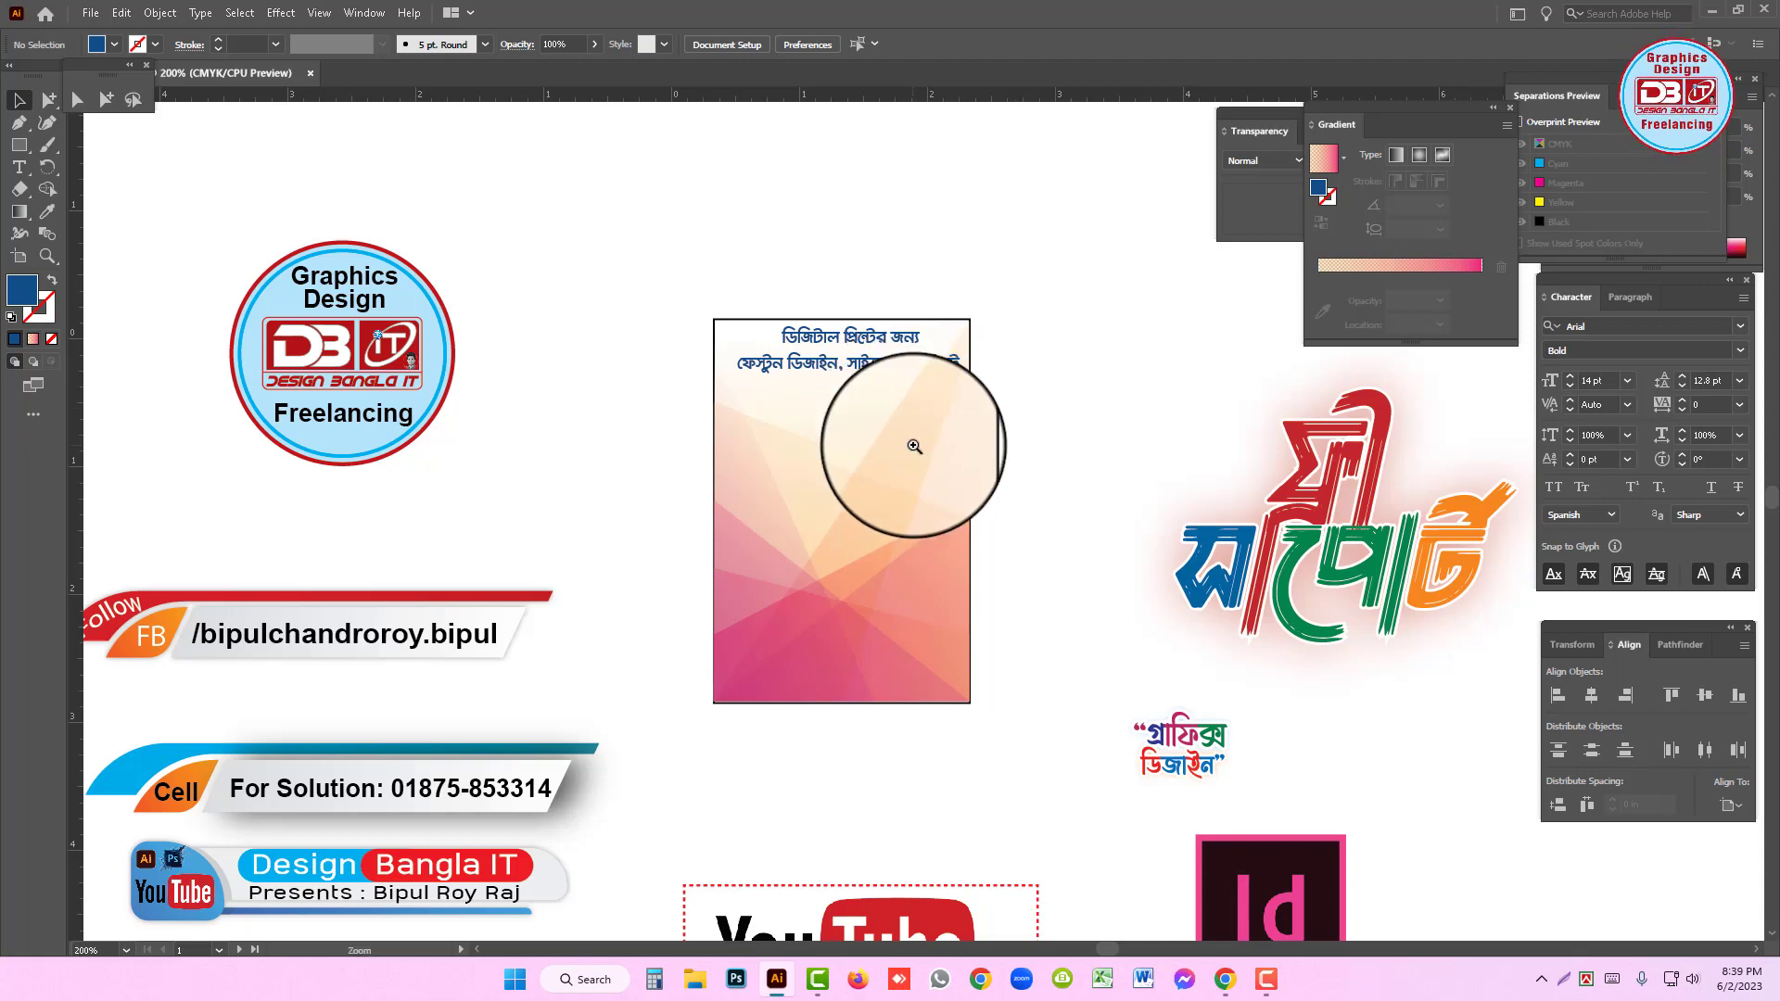
{"action": "left_click", "coordinate": [913, 446], "text": "ctrl"}
{"action": "left_click_drag", "start_coordinate": [913, 417], "coordinate": [983, 411]}
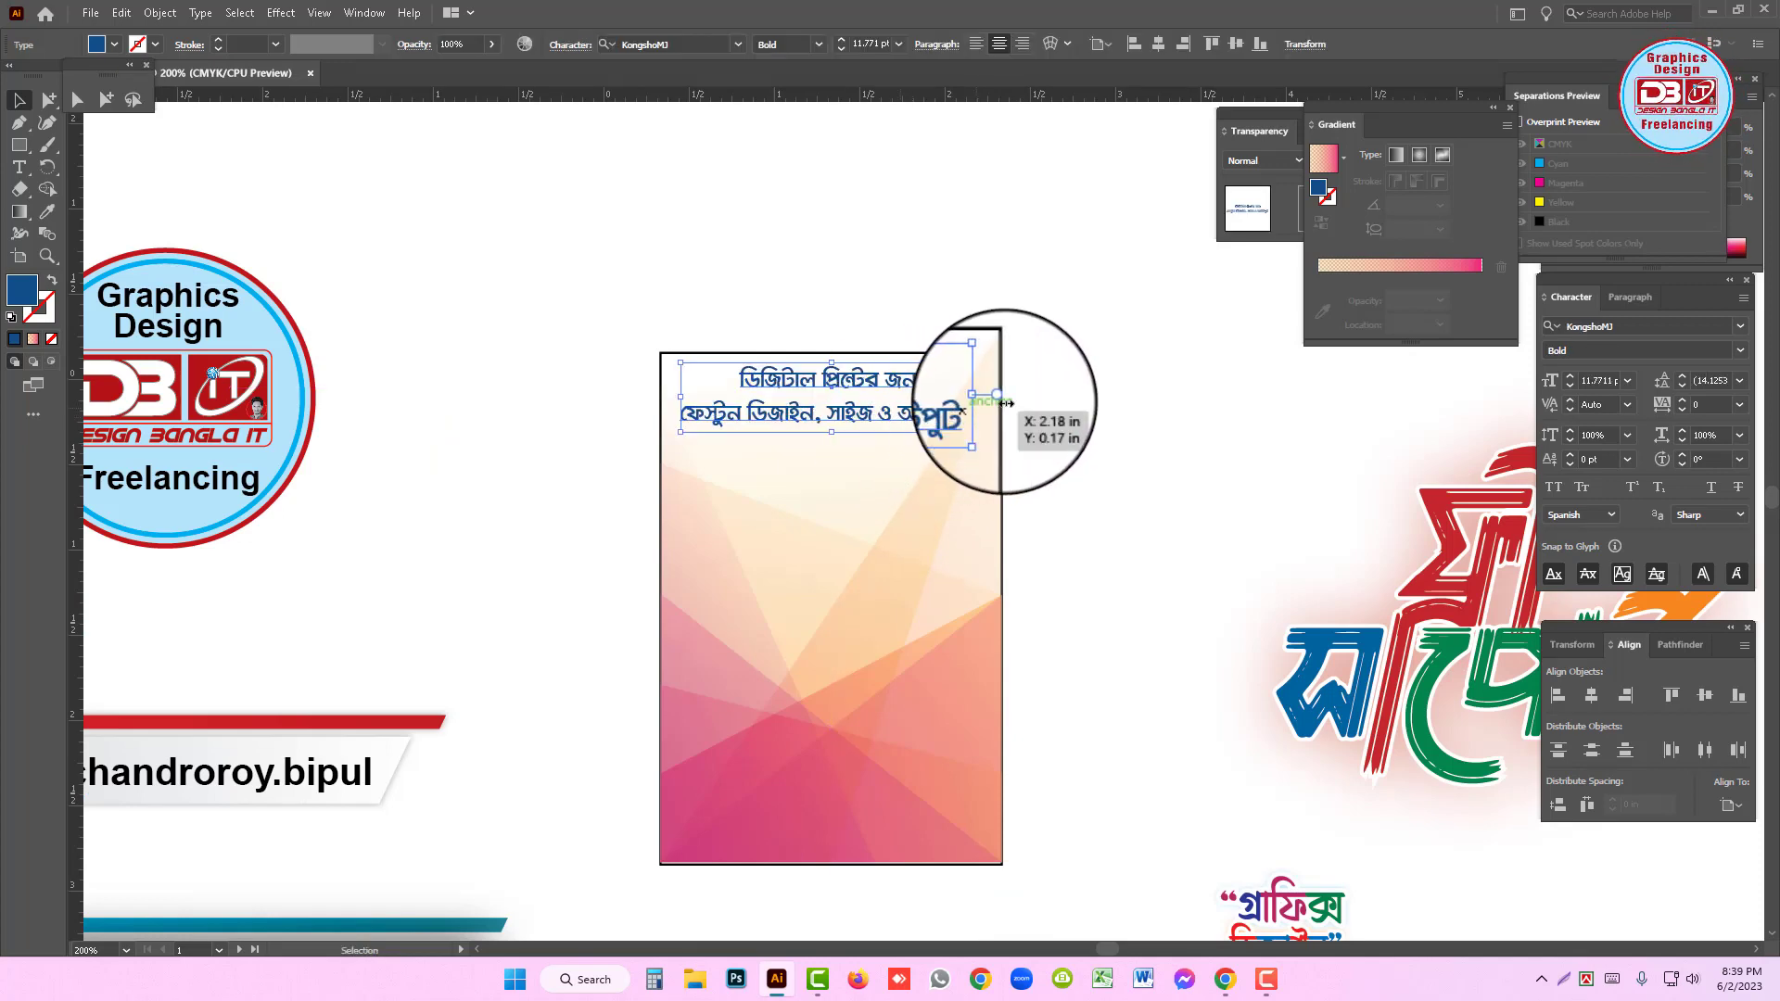
{"action": "mouse_move", "coordinate": [1006, 403]}
{"action": "left_mouse_down"}
{"action": "mouse_move", "coordinate": [1029, 401]}
{"action": "mouse_move", "coordinate": [926, 427]}
{"action": "mouse_move", "coordinate": [988, 409]}
{"action": "left_mouse_up"}
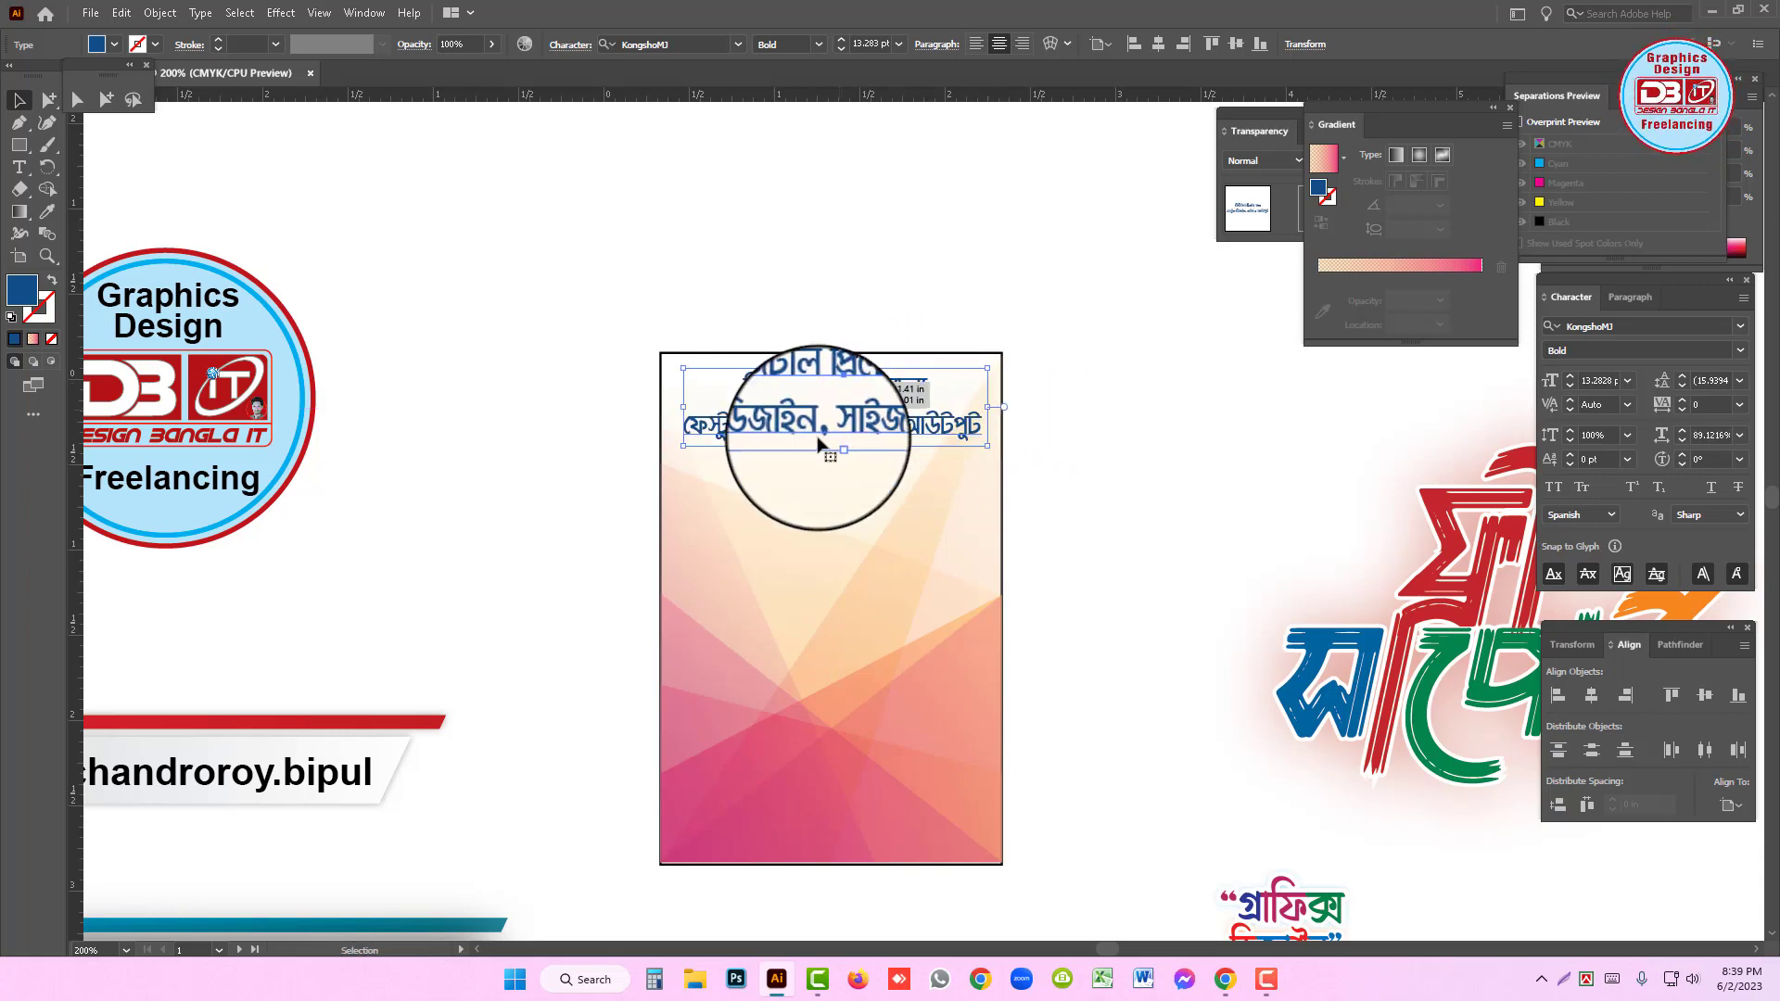
{"action": "left_click", "coordinate": [874, 530], "text": "ctrl"}
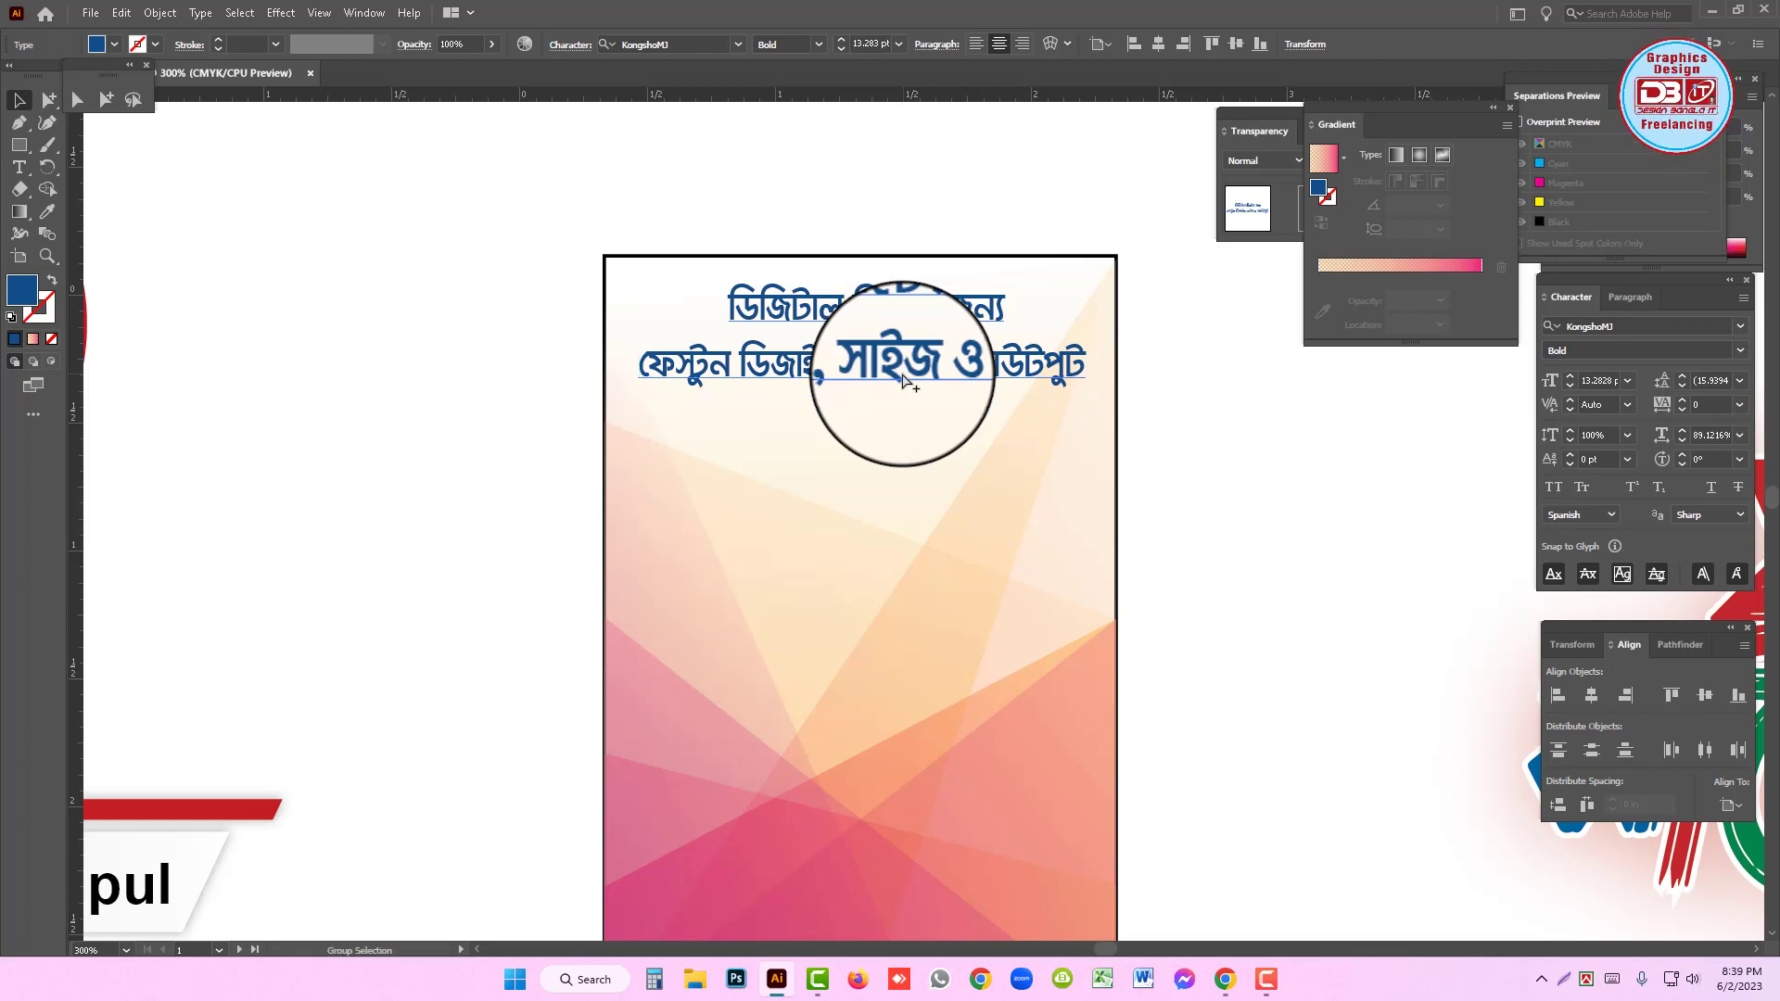
{"action": "left_click_drag", "start_coordinate": [922, 385], "coordinate": [840, 345]}
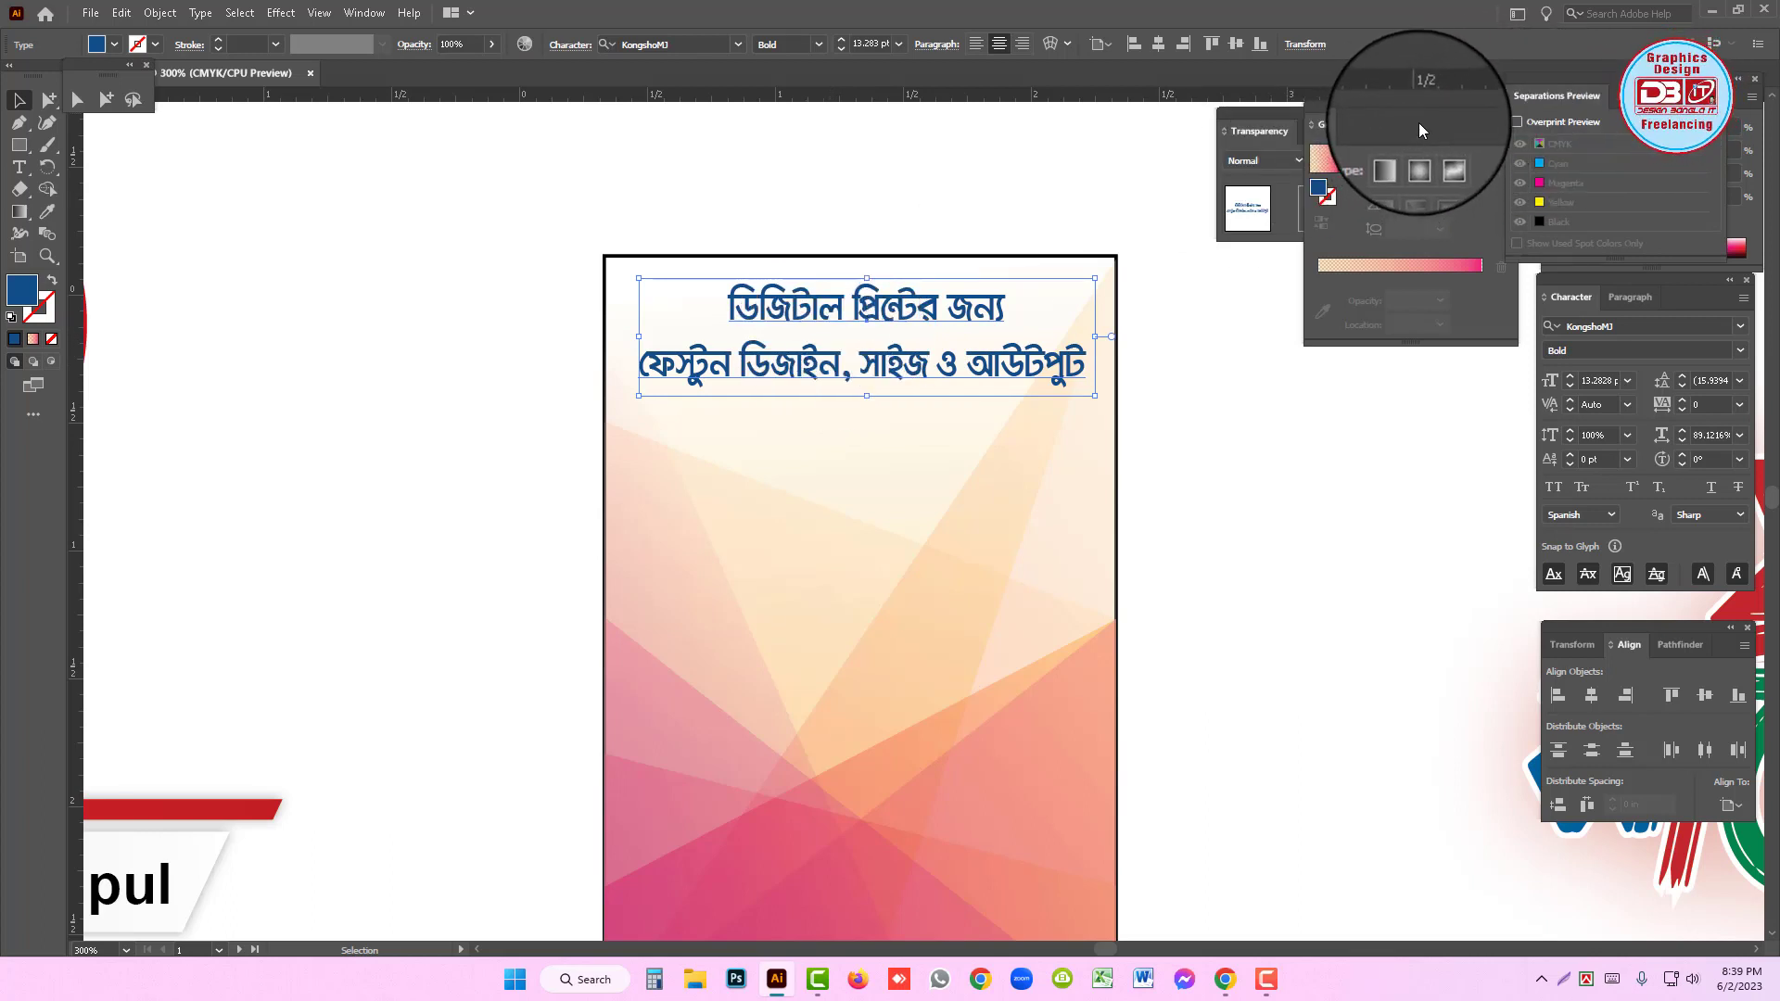
- Move the gradient settings and separations preview clear of the colour controls, and fill the heading with black
{"action": "left_click_drag", "start_coordinate": [1418, 122], "coordinate": [1302, 156]}
{"action": "left_click_drag", "start_coordinate": [1597, 100], "coordinate": [1381, 484]}
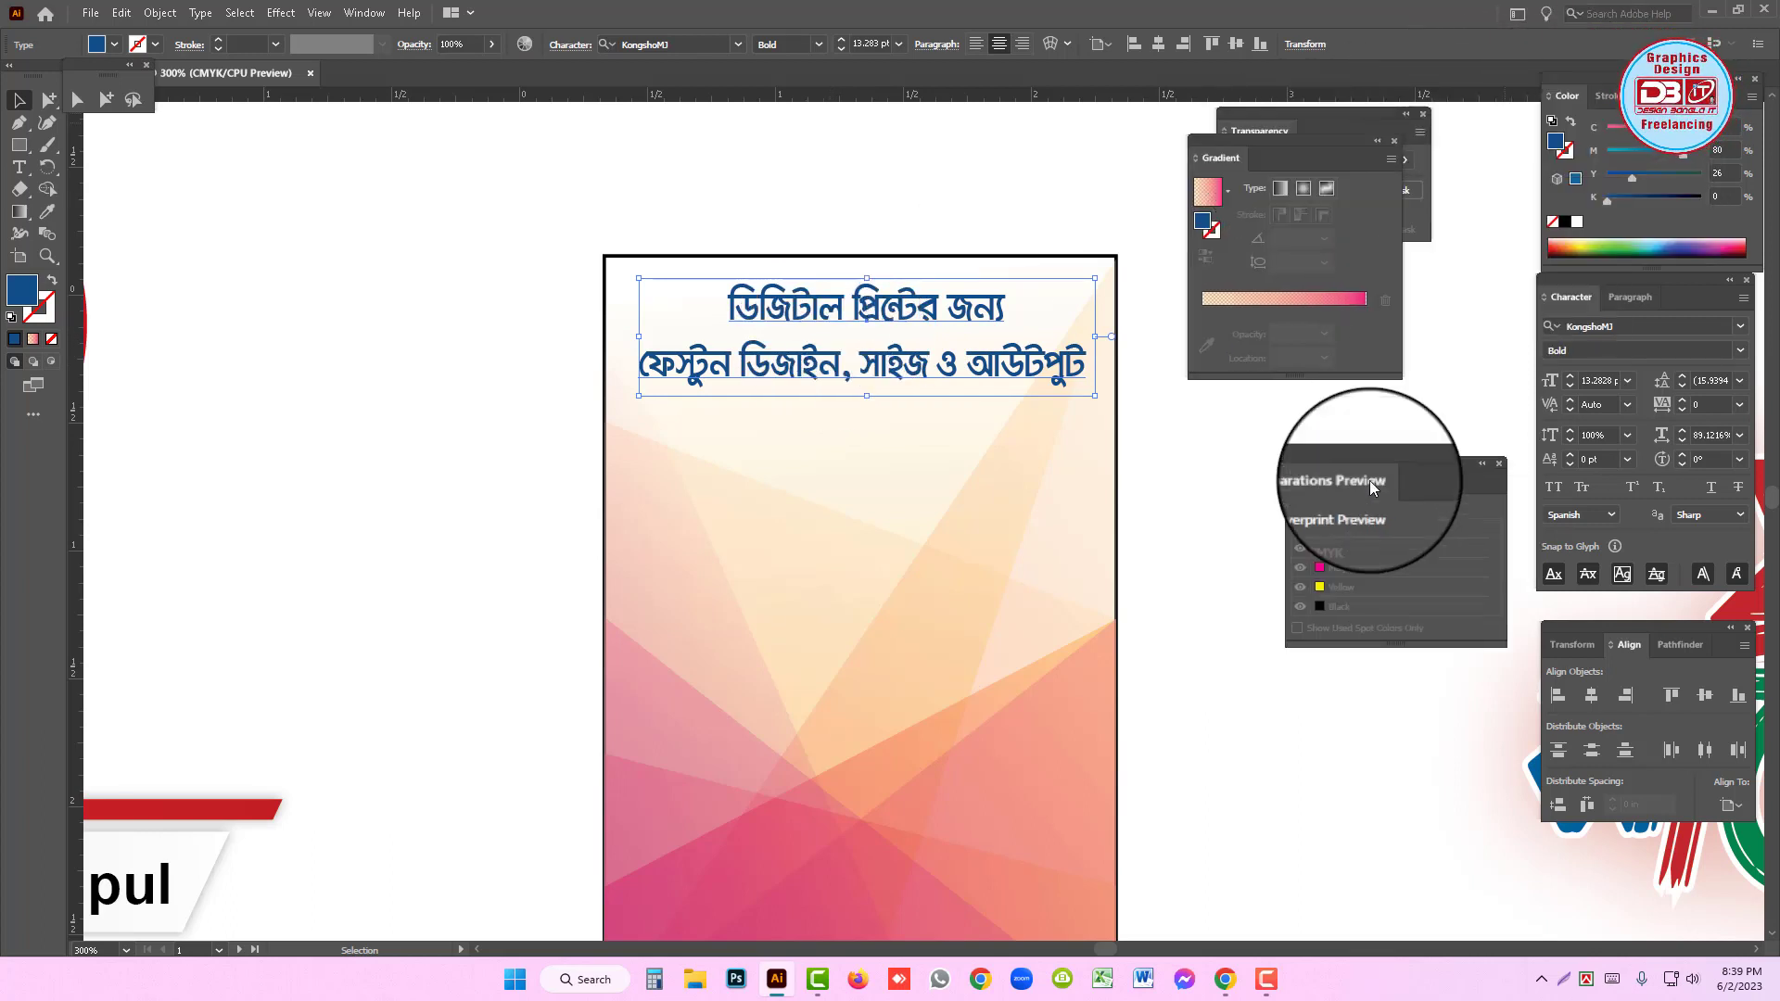
{"action": "left_click", "coordinate": [1565, 223]}
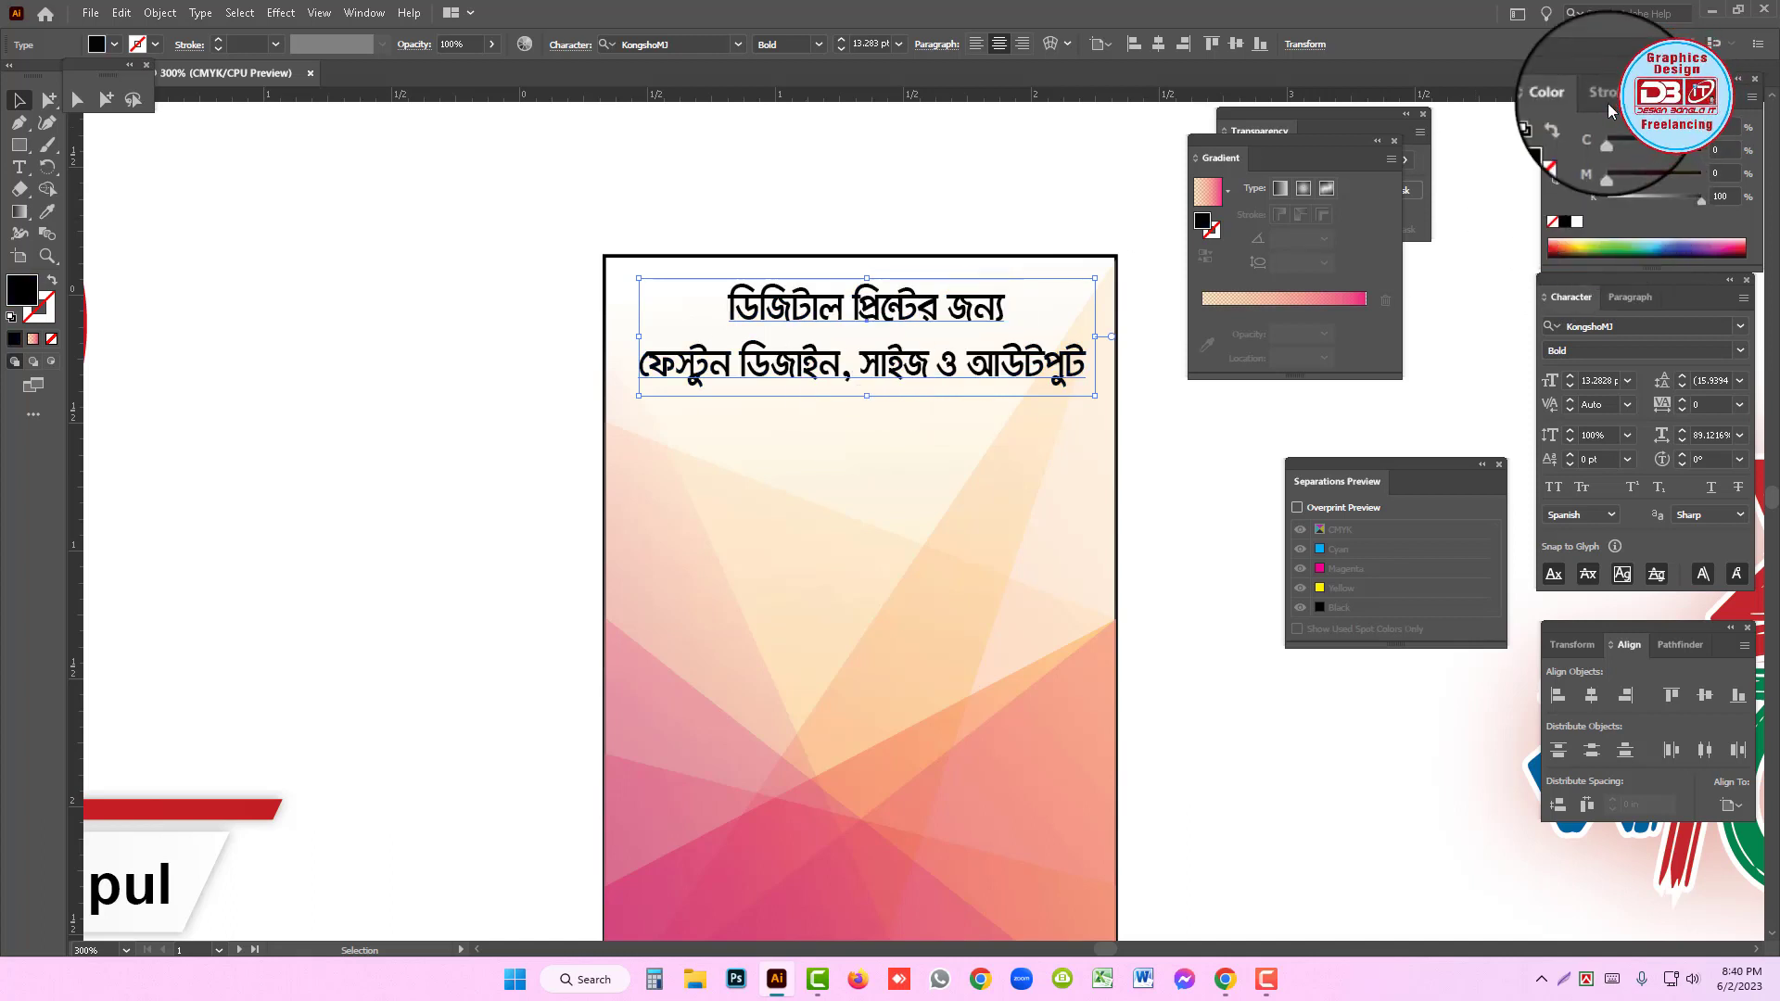
- Give the heading a 1 pt black stroke with round caps and round corners
{"action": "left_click", "coordinate": [1608, 104]}
{"action": "left_click", "coordinate": [1610, 124]}
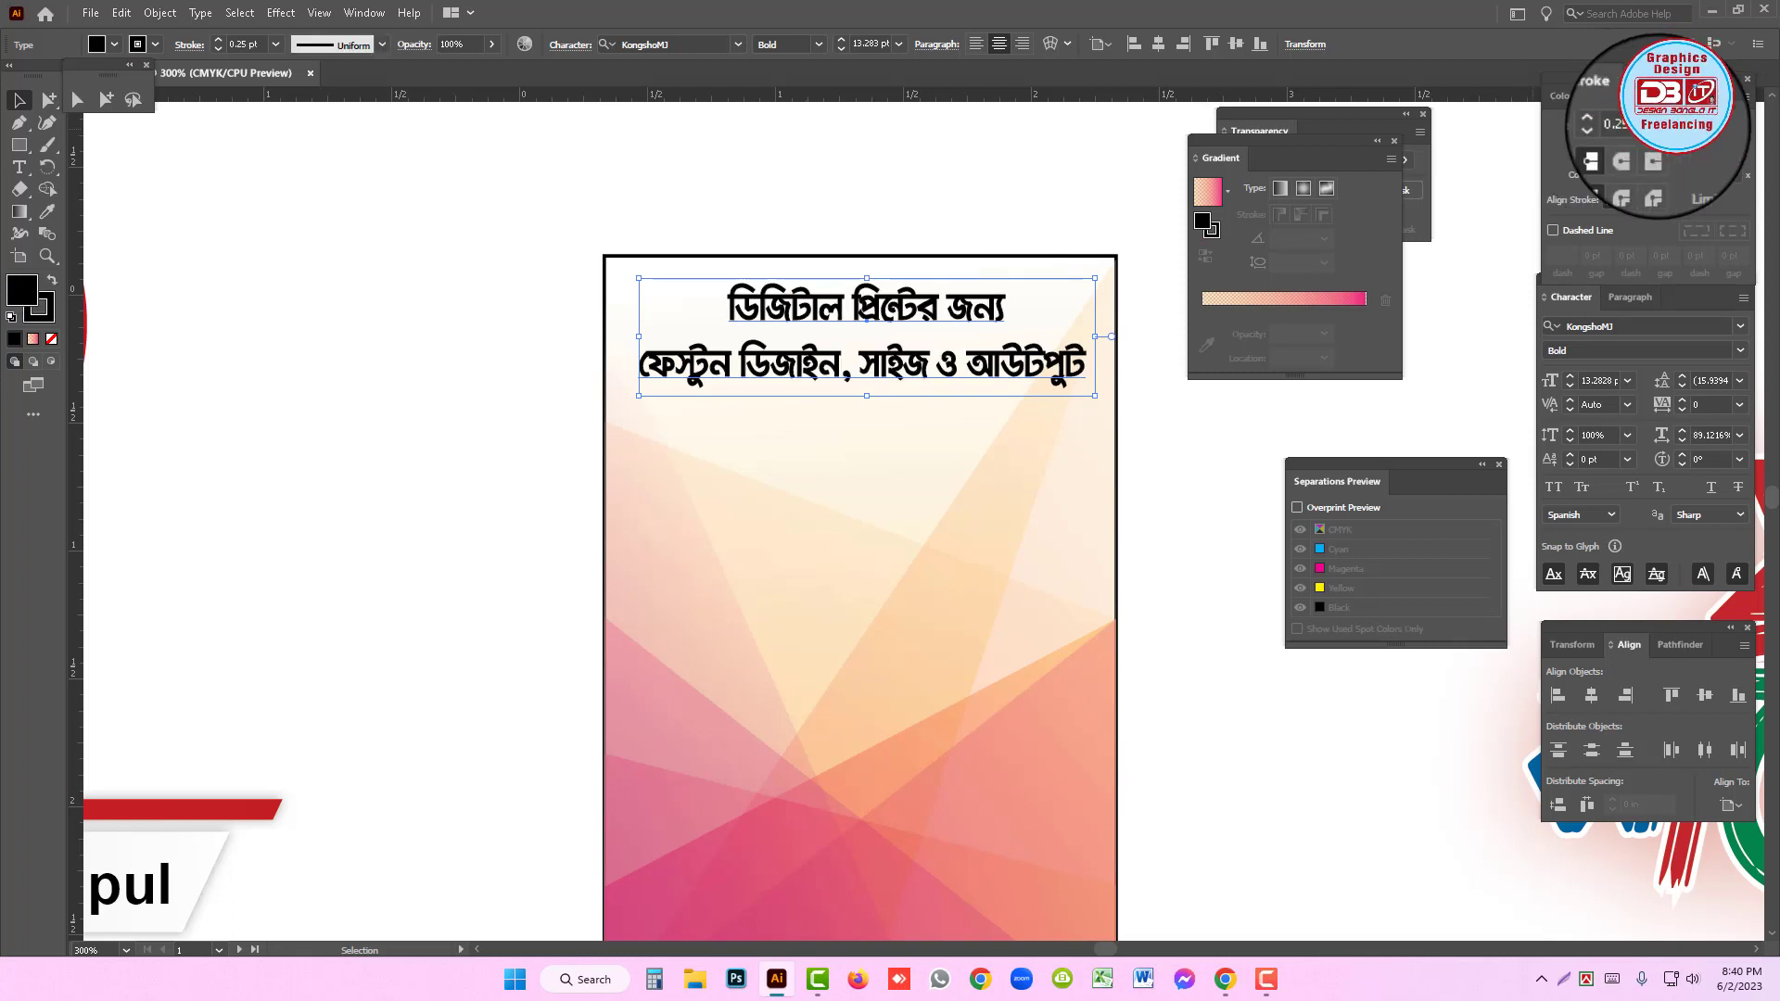
{"action": "left_click", "coordinate": [1676, 127]}
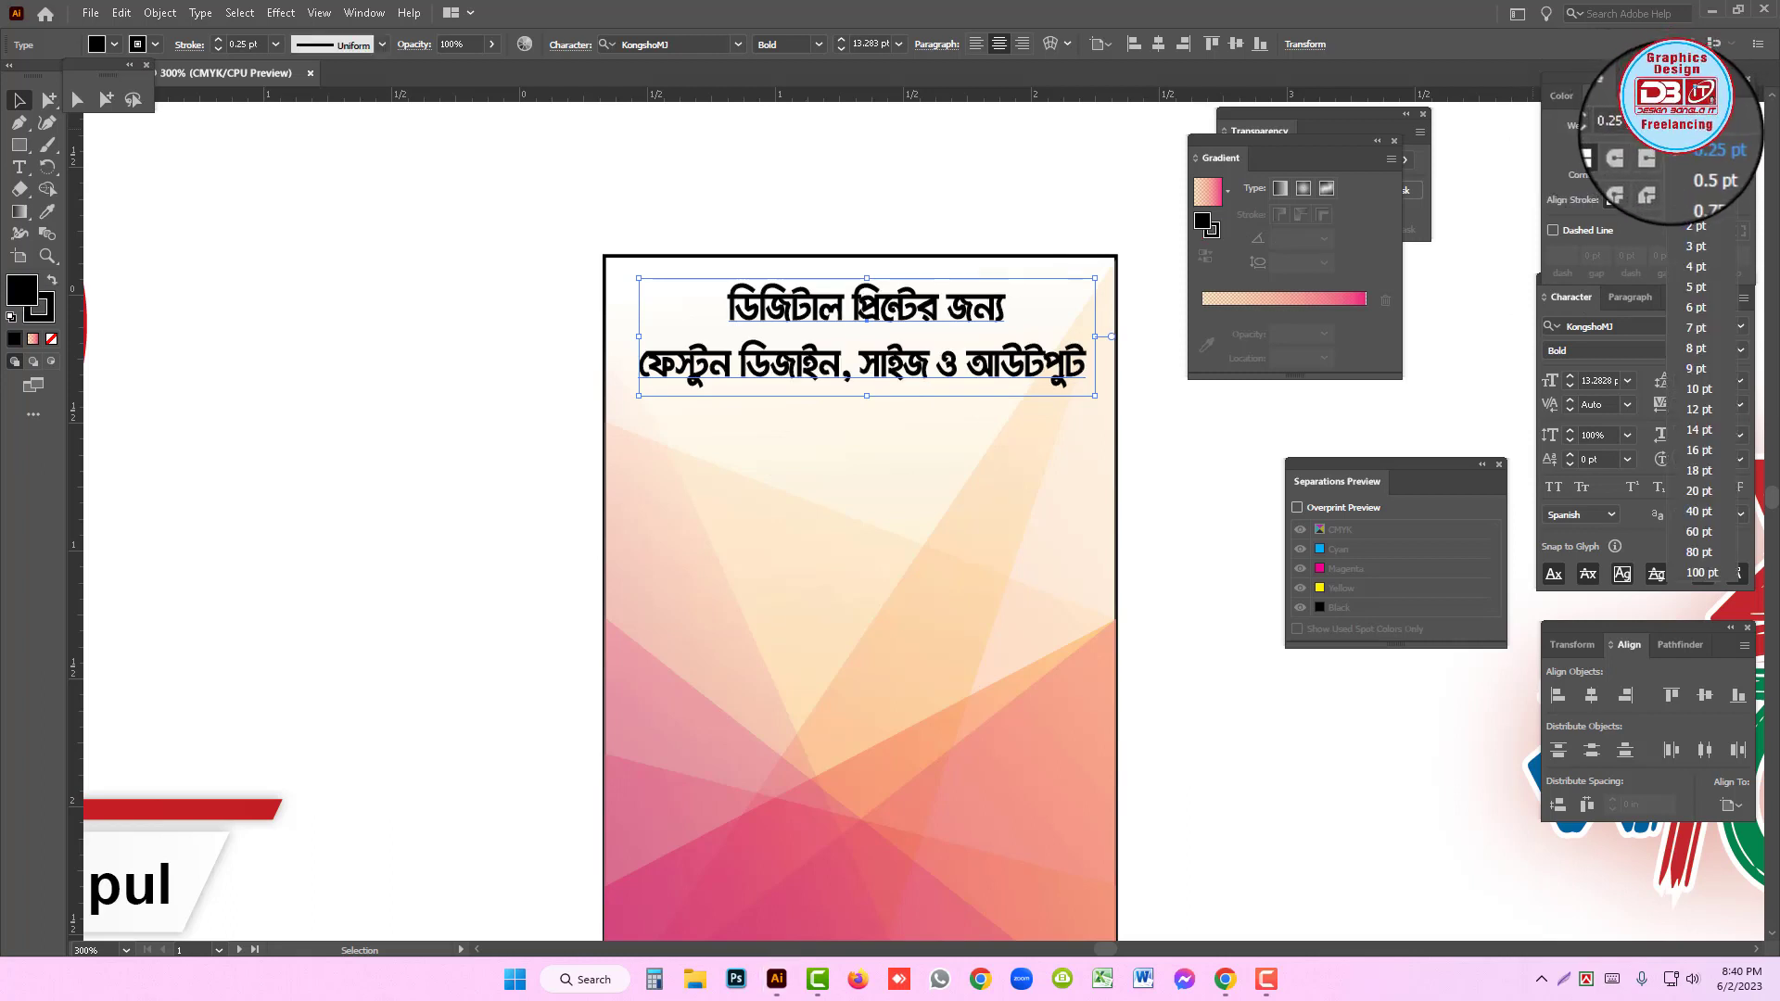
{"action": "left_click", "coordinate": [1693, 209]}
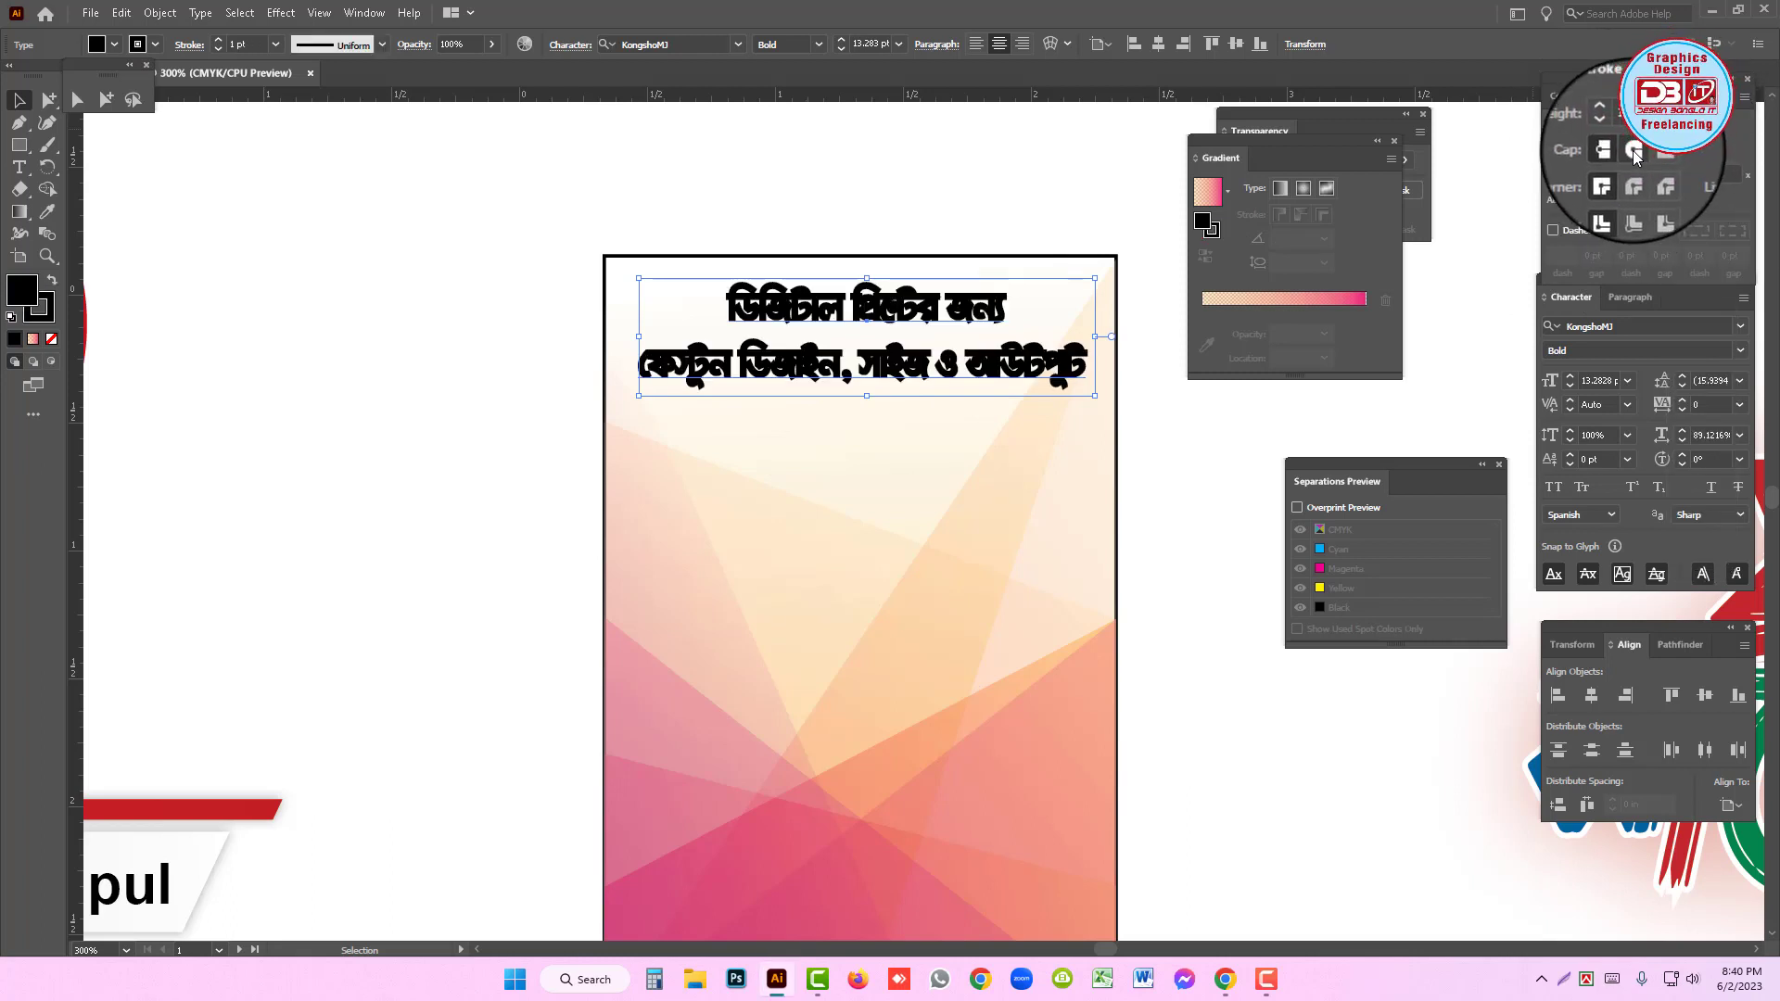
{"action": "left_click", "coordinate": [1634, 151]}
{"action": "left_click", "coordinate": [1634, 174]}
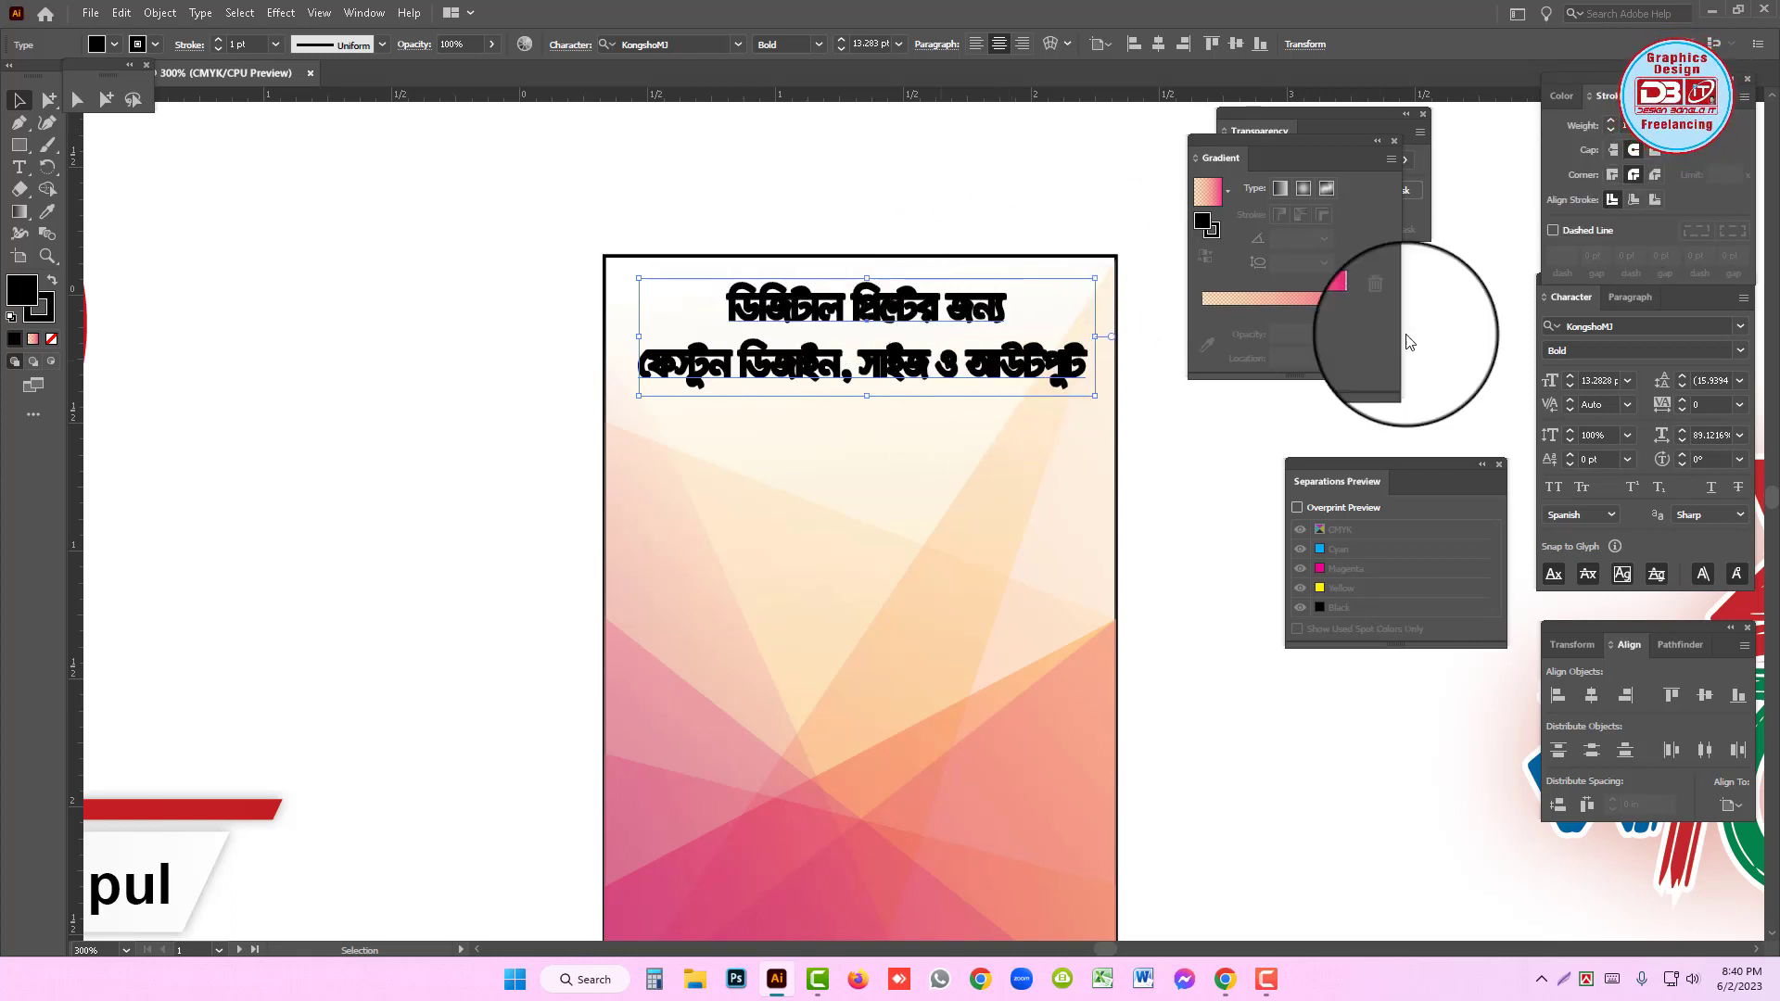
{"action": "left_click", "coordinate": [933, 236]}
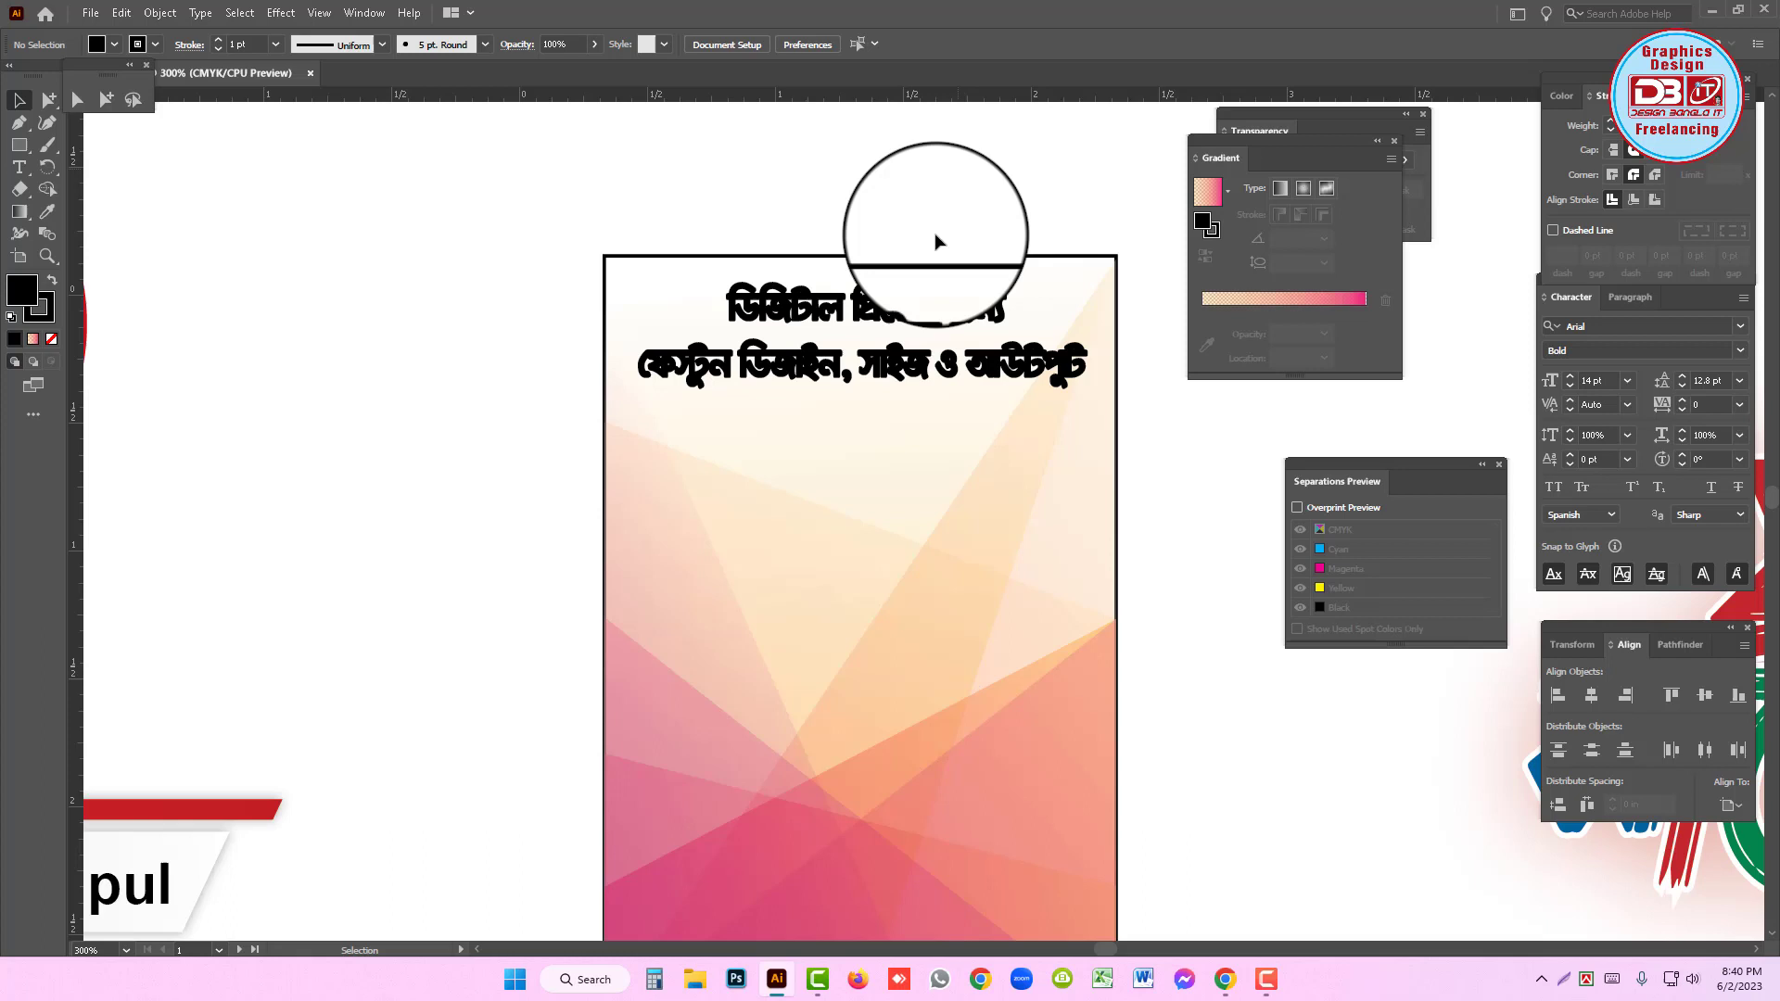
{"action": "left_click", "coordinate": [890, 318]}
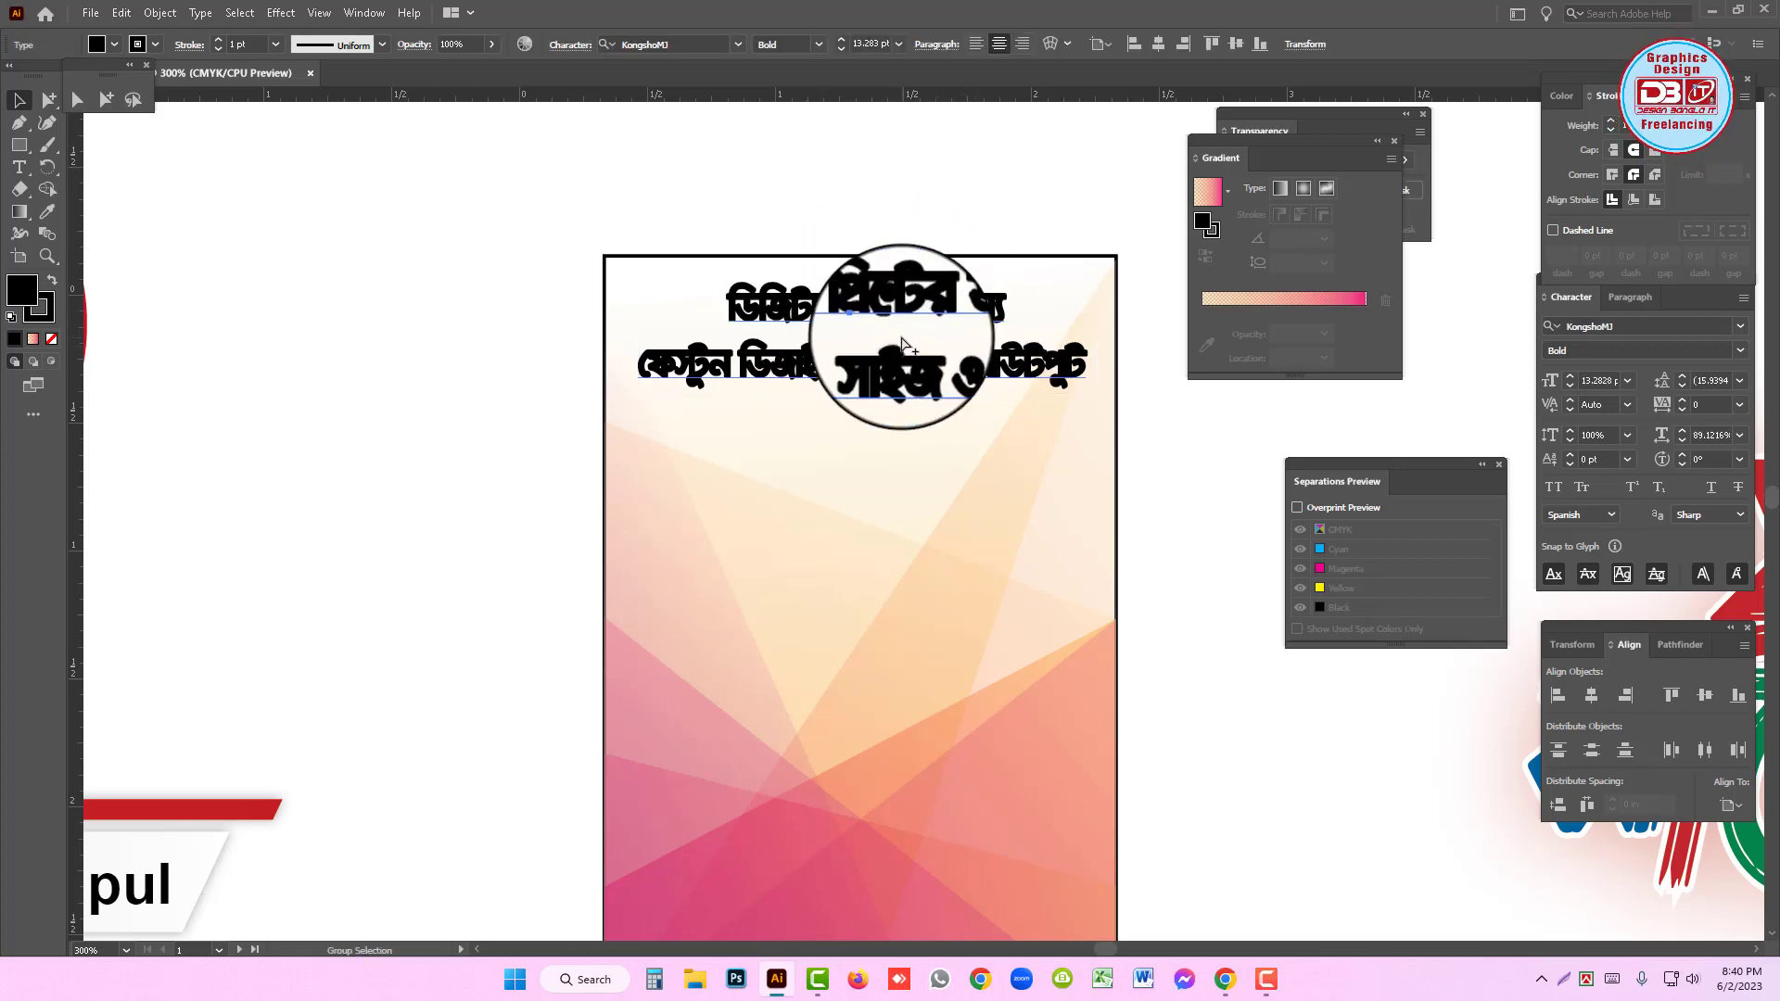
{"action": "left_click_drag", "start_coordinate": [883, 306], "coordinate": [870, 369]}
{"action": "key", "text": "ctrl+z"}
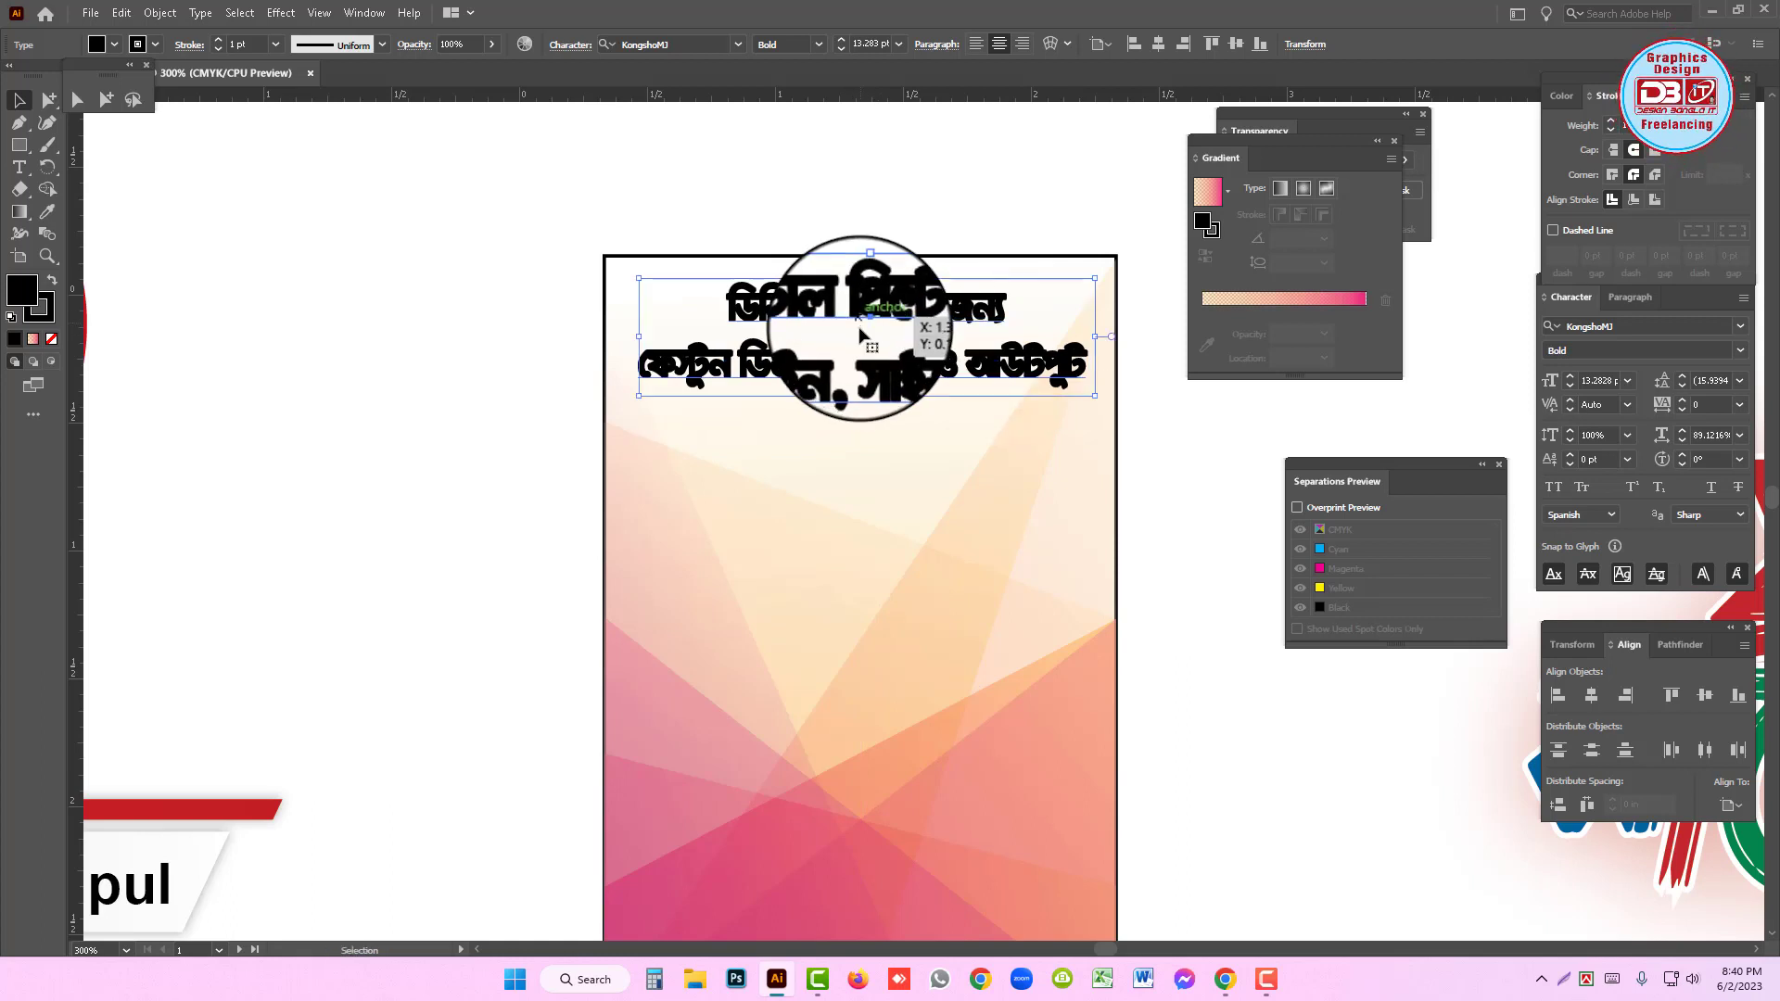
- Duplicate the outlined heading in place, with the front copy hidden, and set the back copy's stroke weight to 2 pt
{"action": "key", "text": "ctrl+c"}
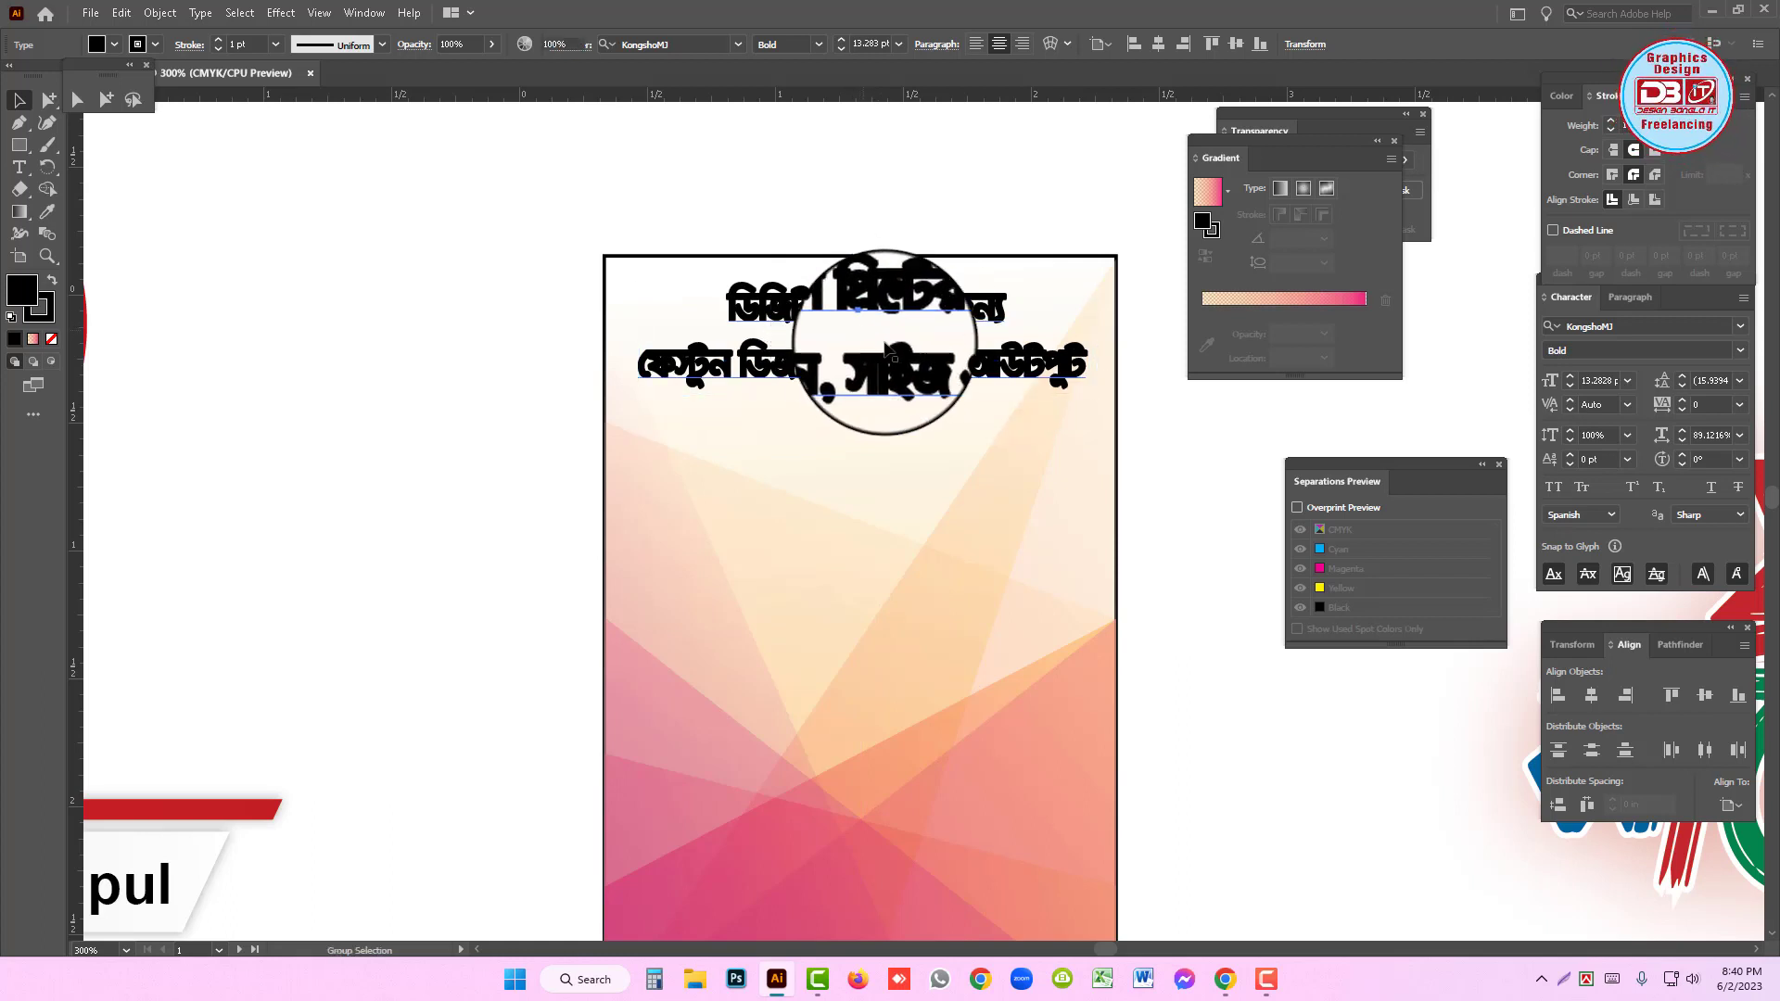
{"action": "key", "text": "ctrl+shift+a"}
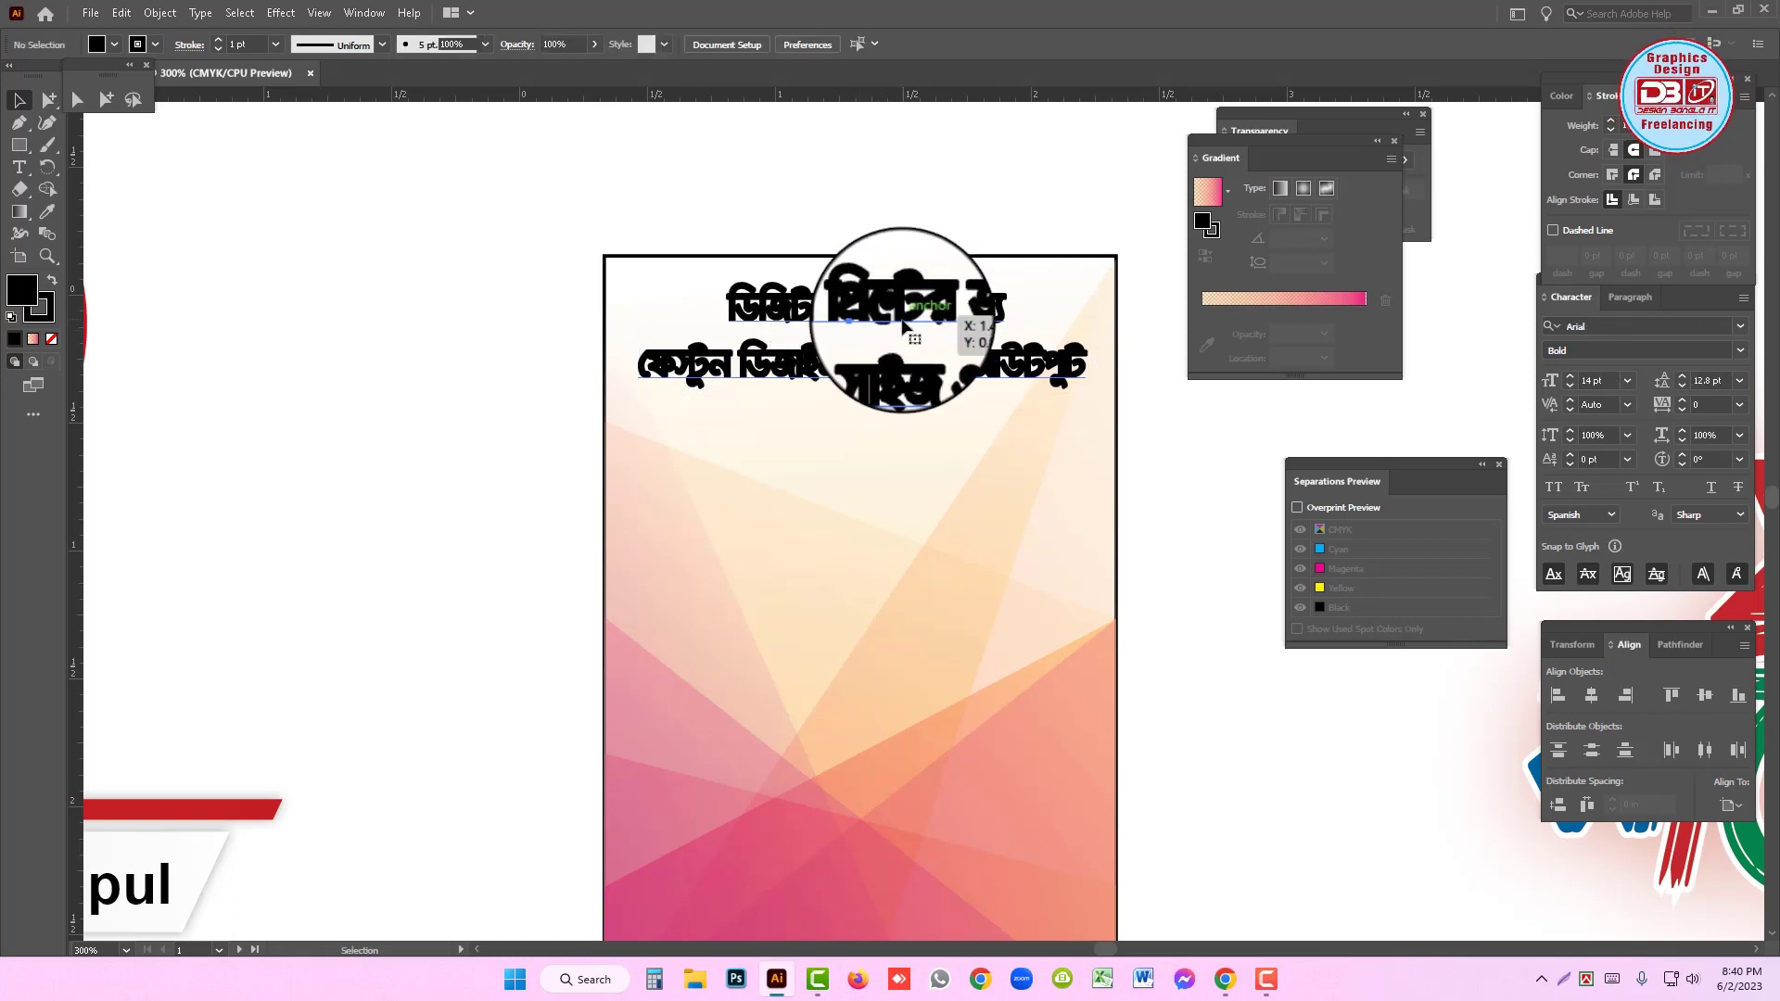
{"action": "left_click", "coordinate": [904, 326]}
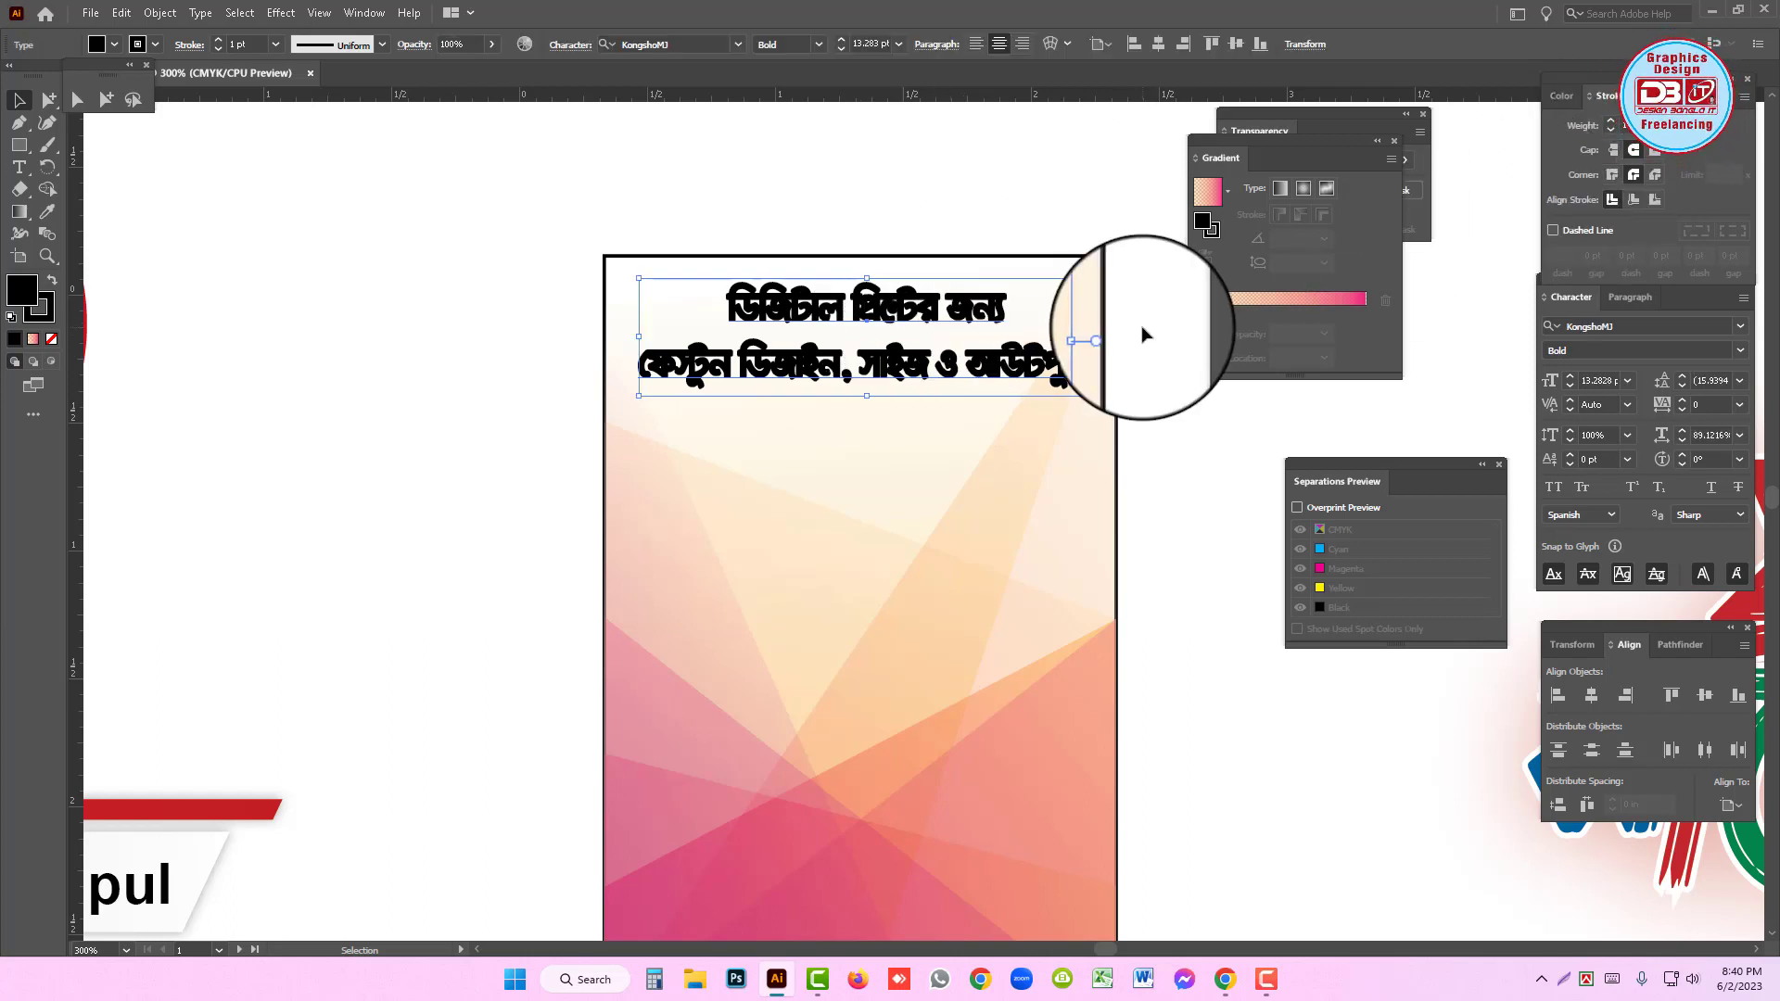
{"action": "left_click", "coordinate": [1611, 124]}
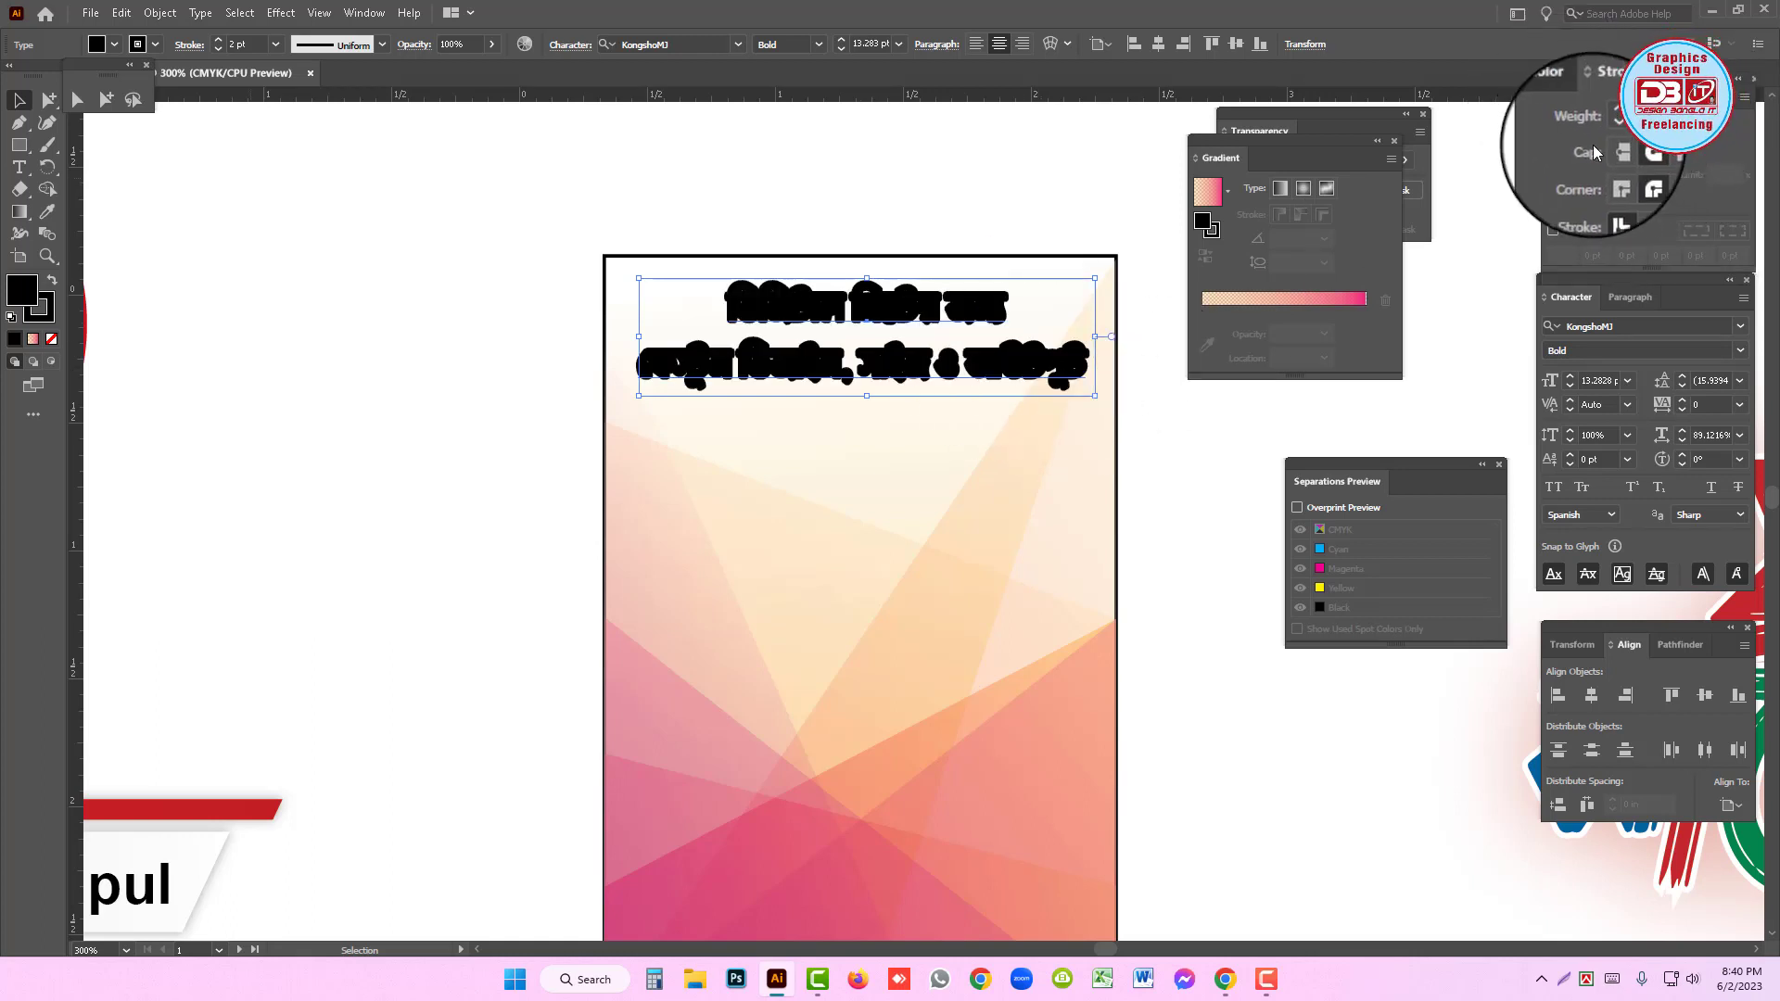
- Colour the back heading copy's fill and stroke red with magenta 100 and yellow 100, and show all the hidden copies
{"action": "left_click", "coordinate": [1567, 96]}
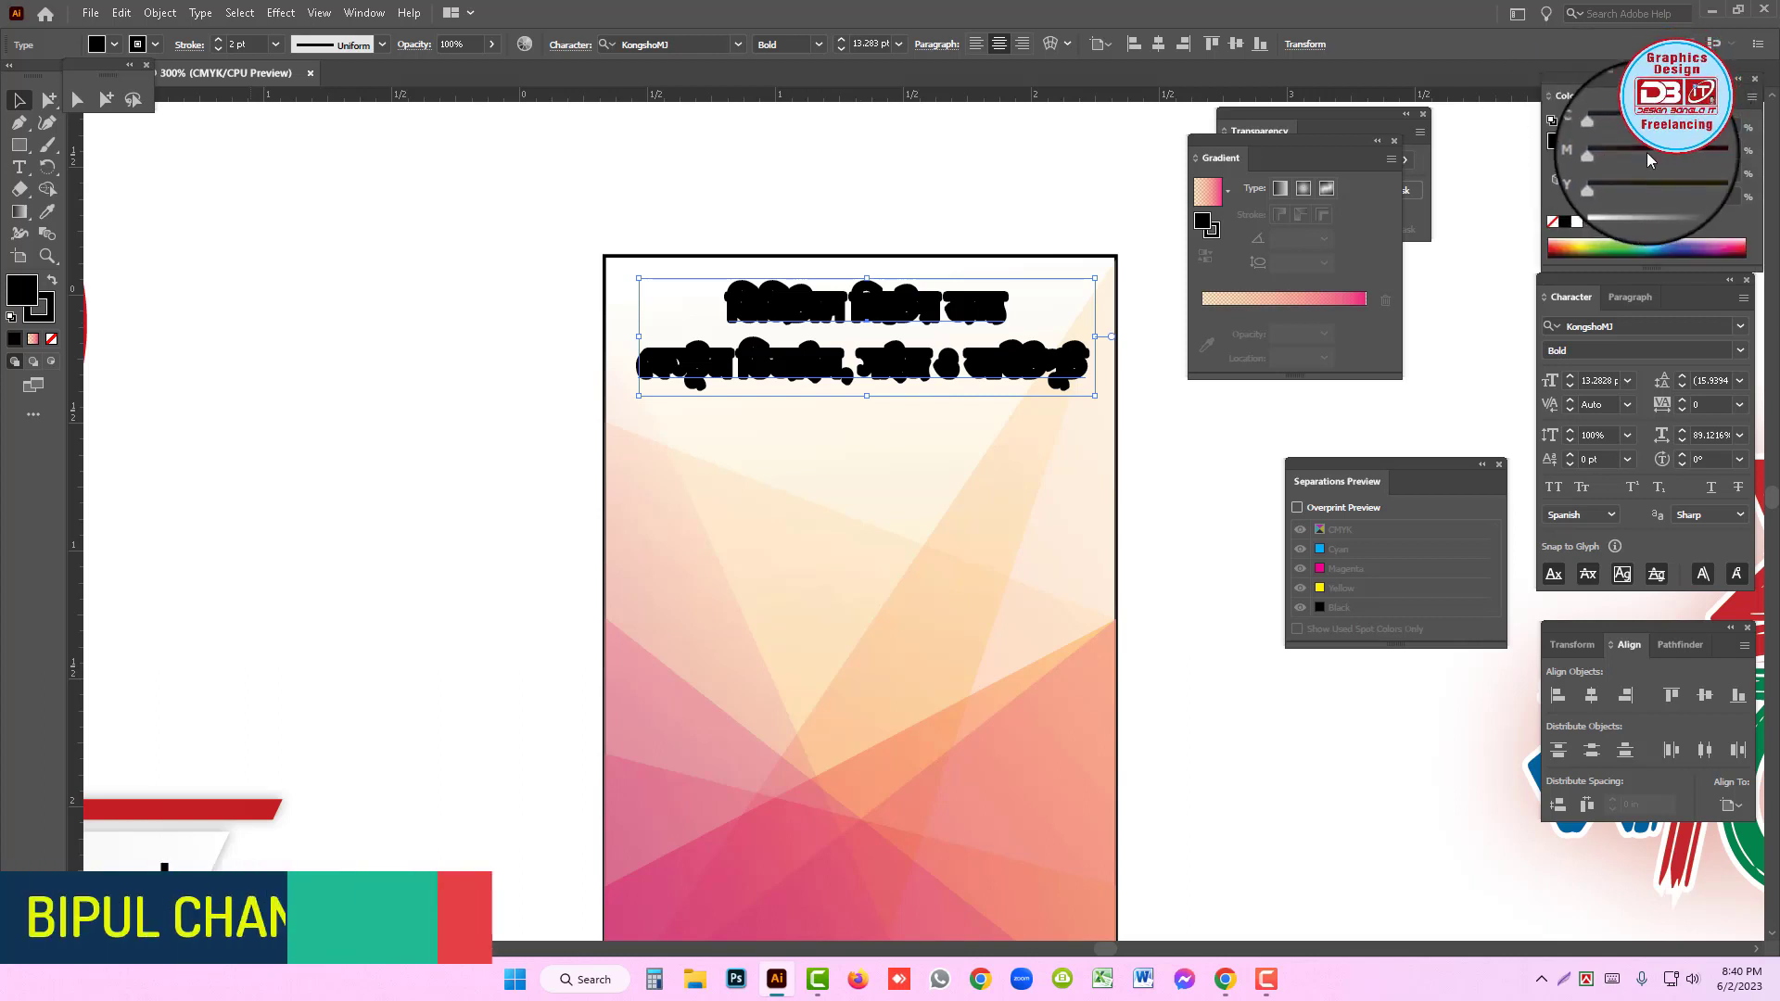
{"action": "left_click", "coordinate": [1701, 151]}
{"action": "left_click", "coordinate": [1699, 174]}
{"action": "left_click_drag", "start_coordinate": [1703, 197], "coordinate": [1501, 211]}
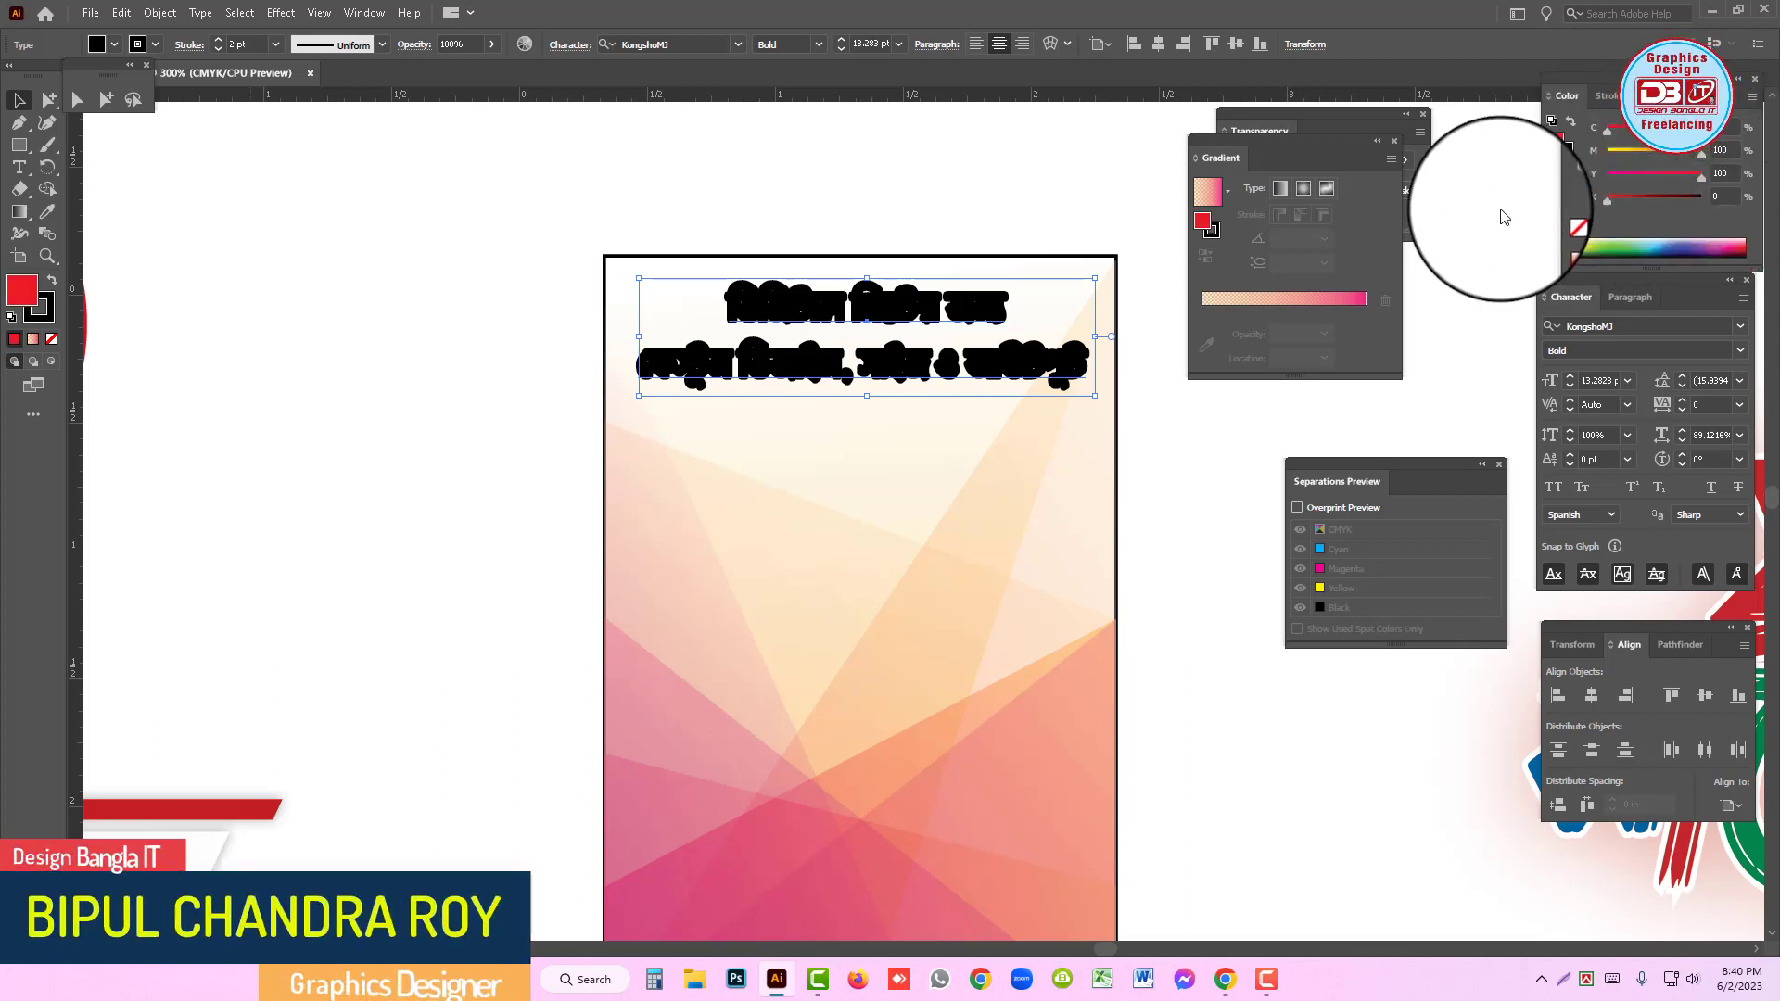
{"action": "left_click_drag", "start_coordinate": [1556, 141], "coordinate": [1565, 154]}
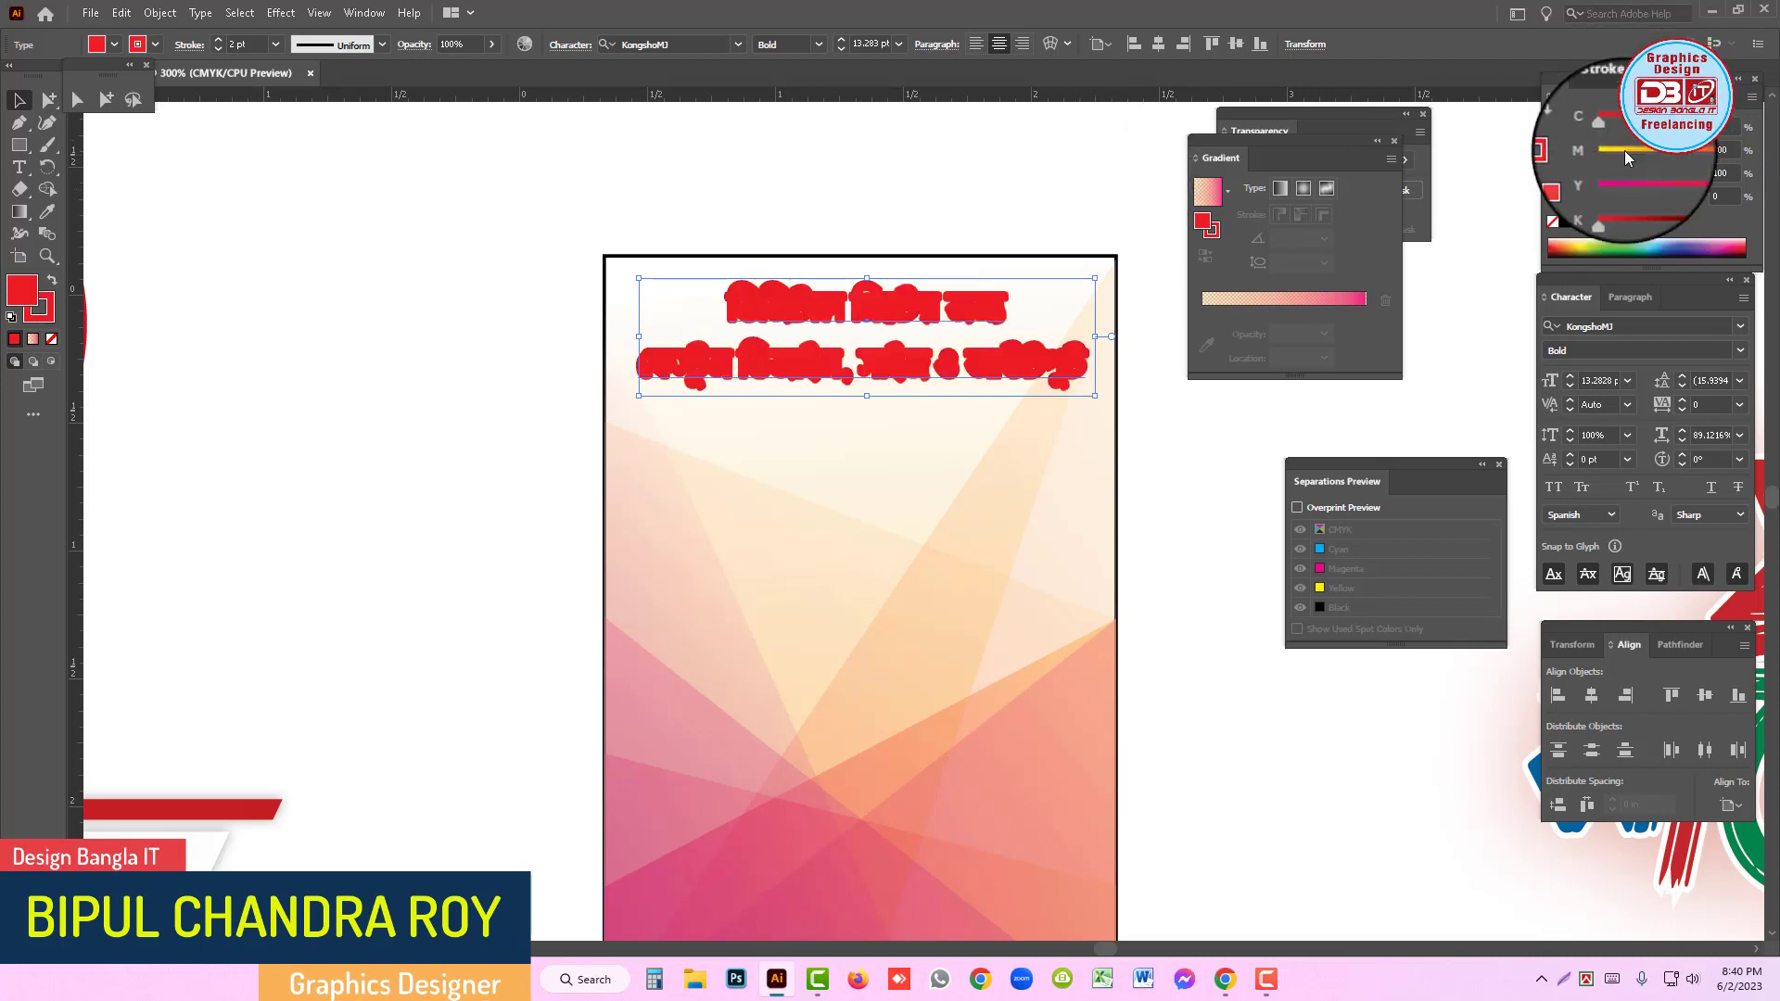
{"action": "left_click", "coordinate": [1604, 95]}
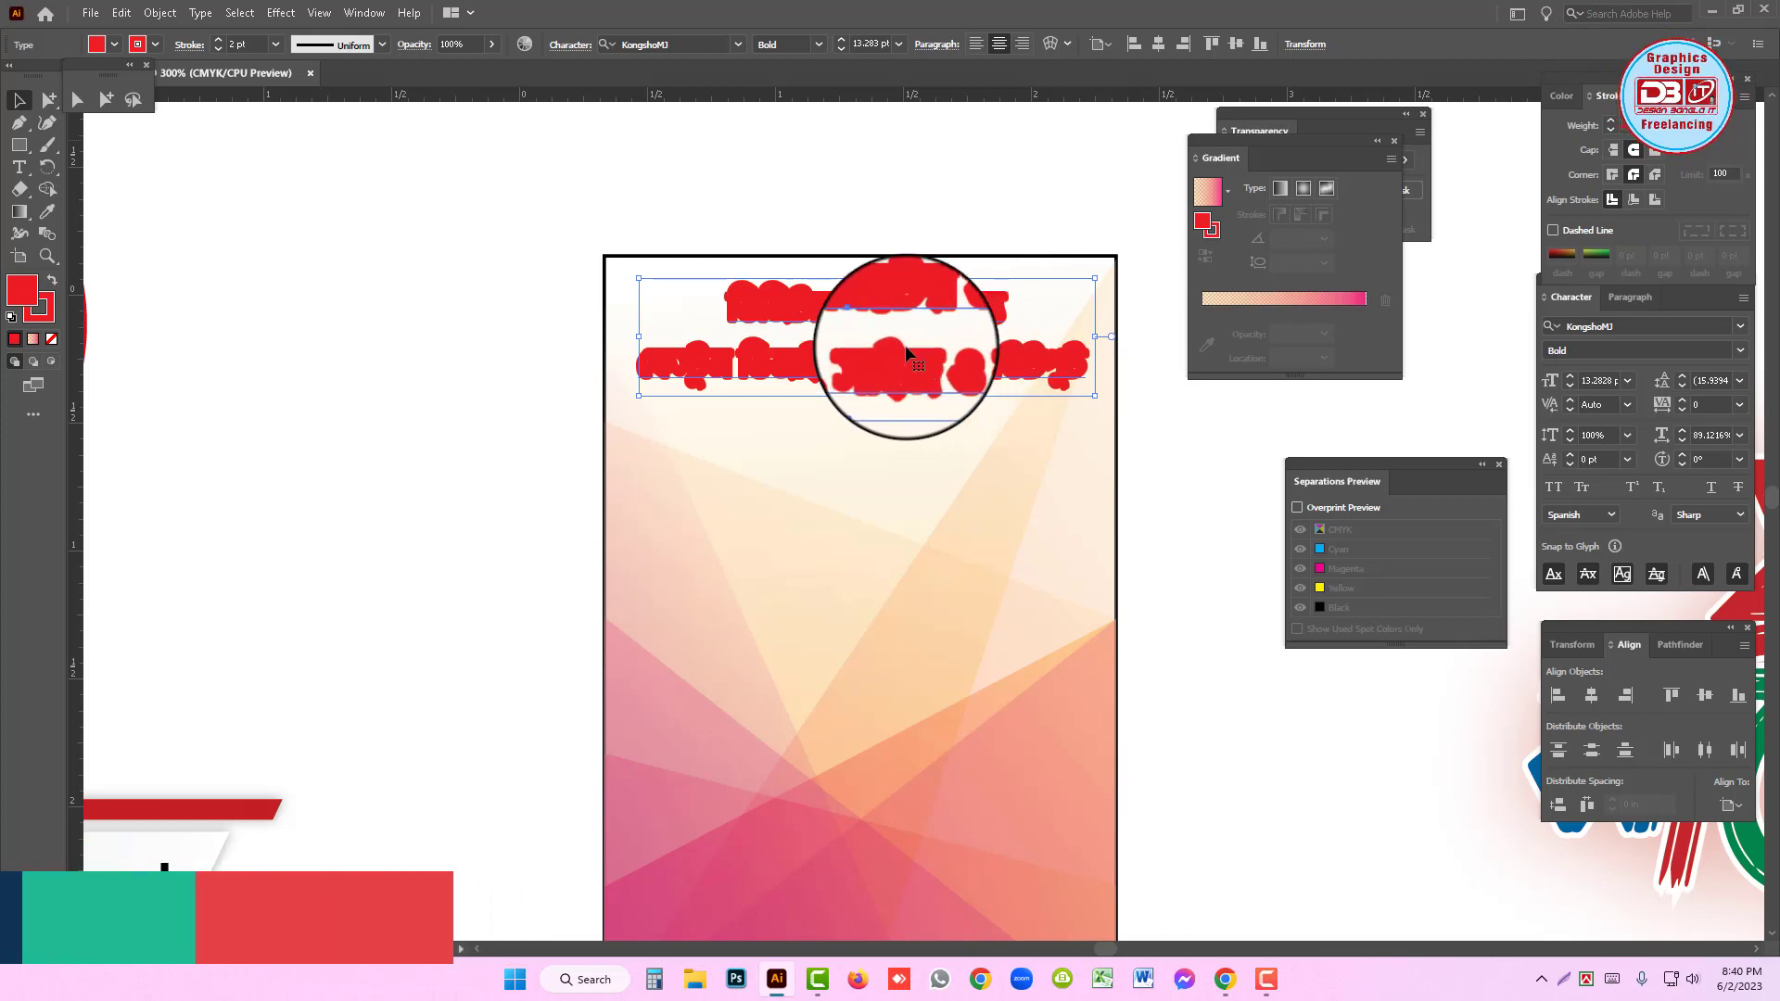
{"action": "left_click", "coordinate": [1014, 222]}
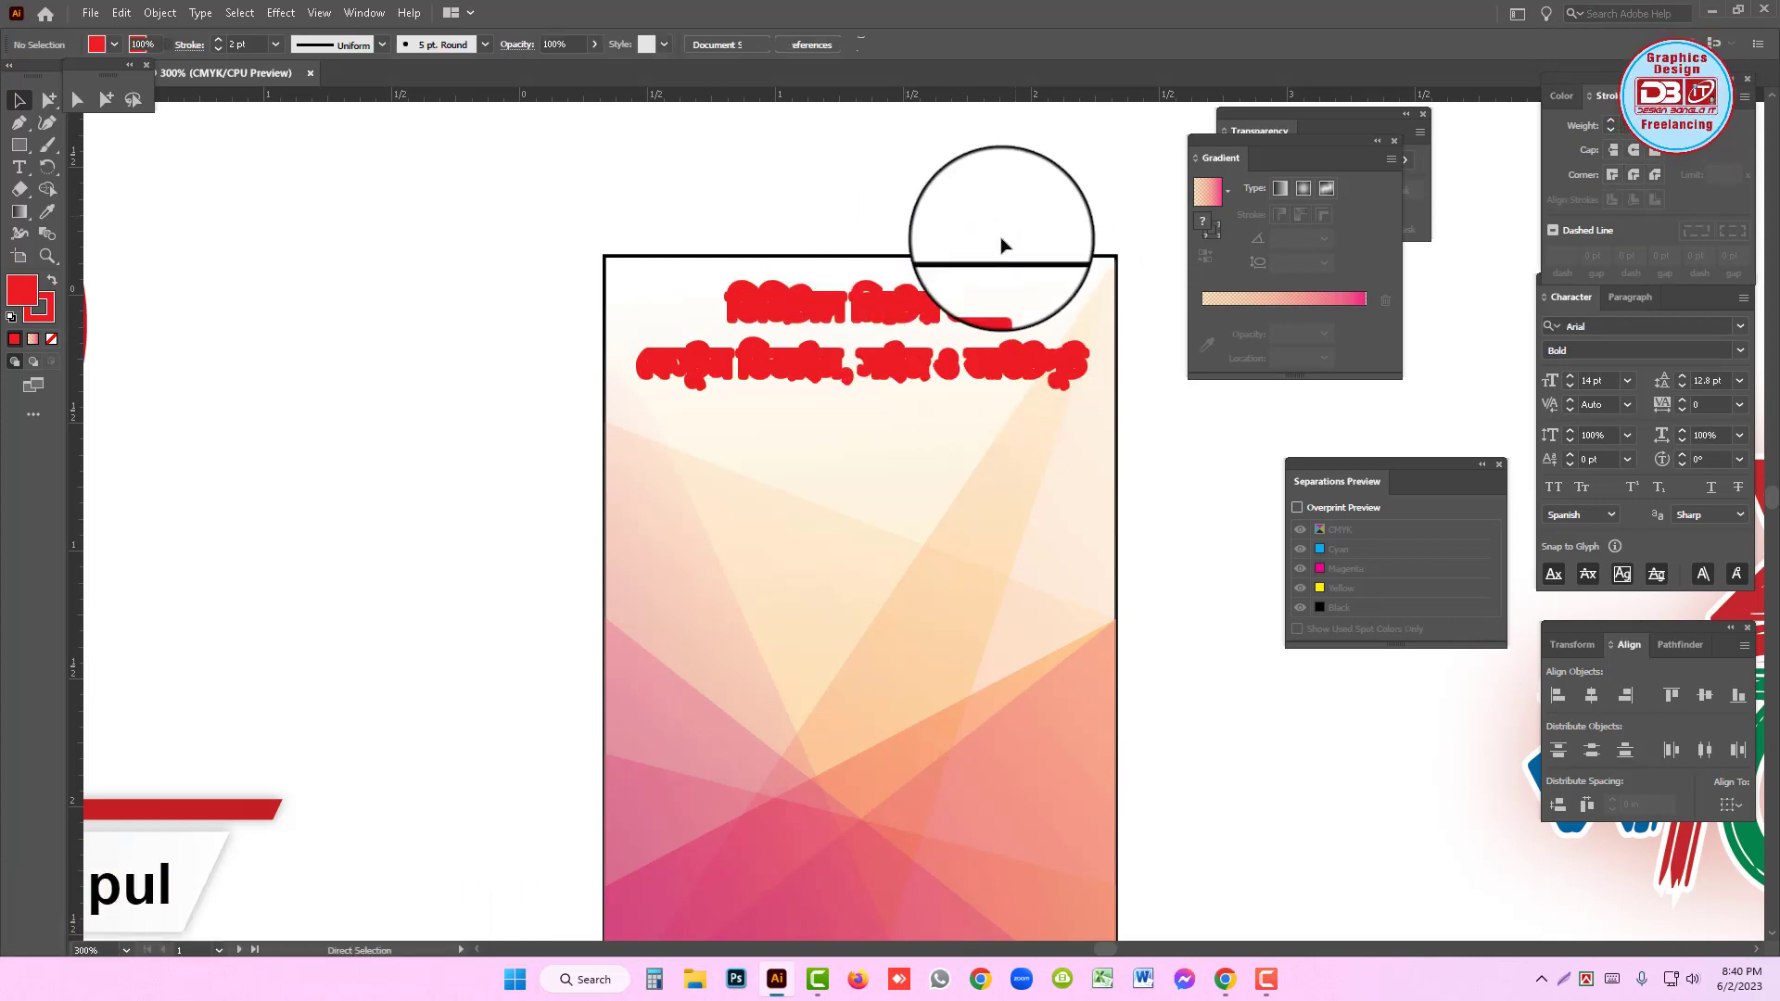
{"action": "key", "text": "ctrl+alt+3"}
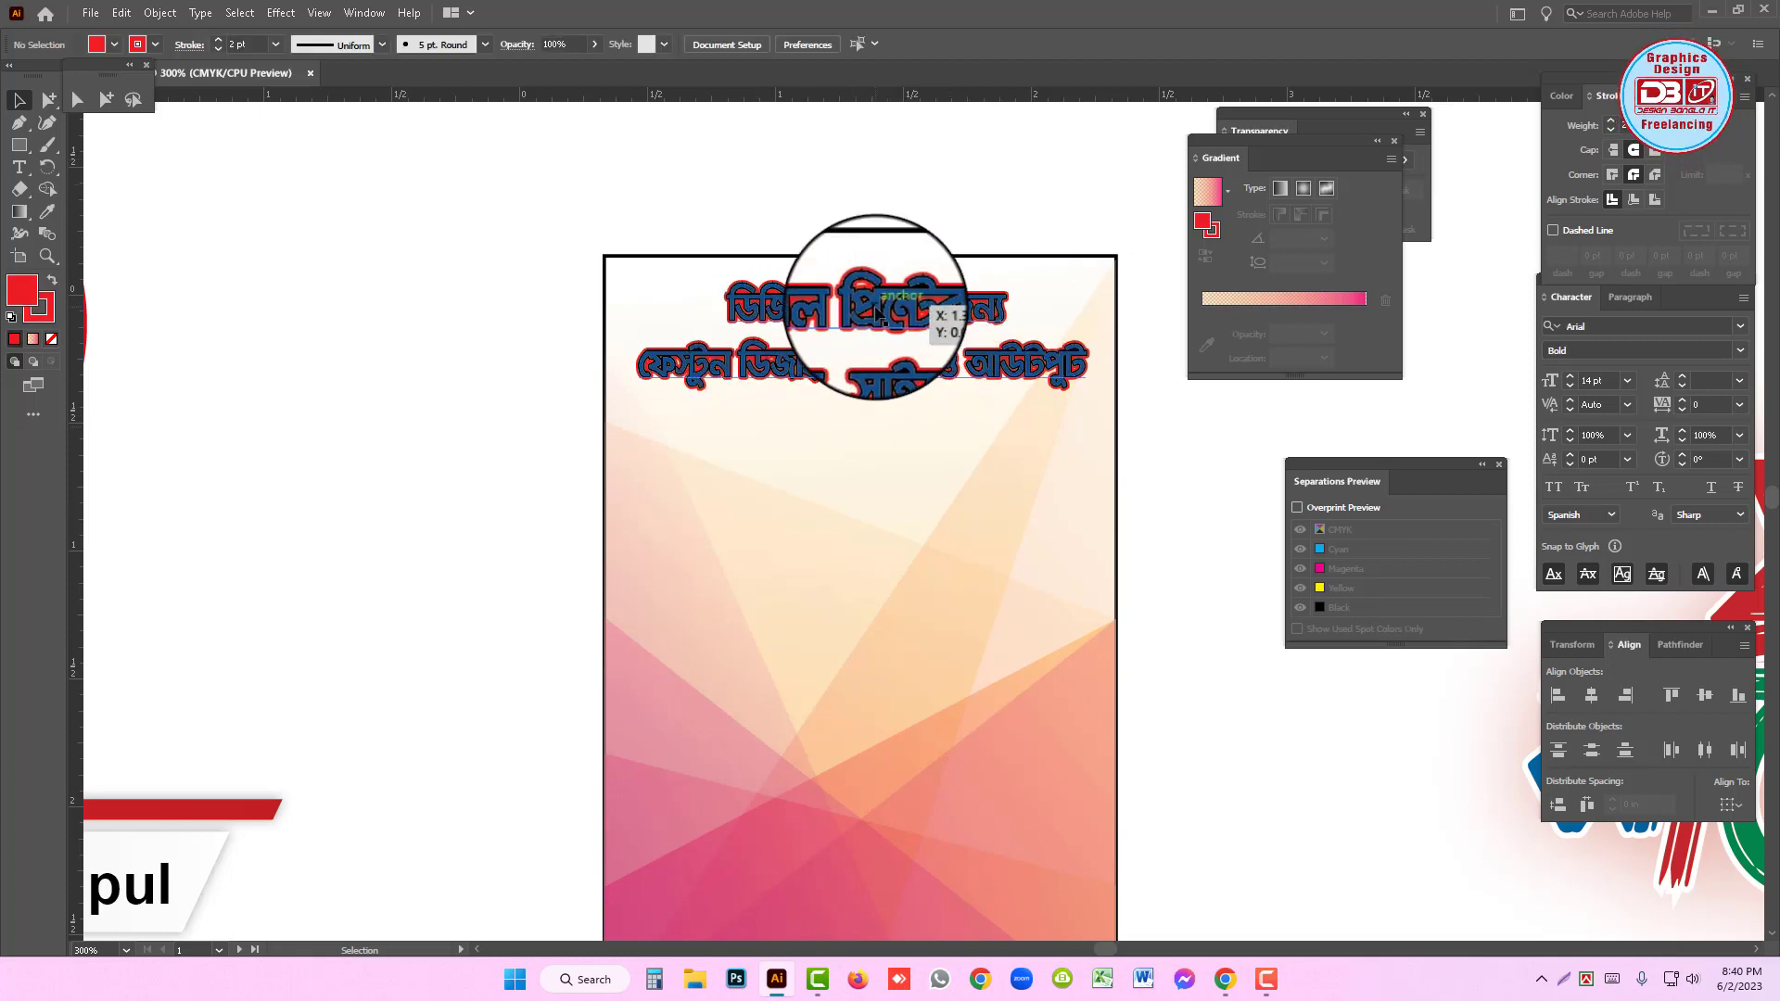
- Try white, pink, cyan and blue fills on the front heading text
{"action": "left_click", "coordinate": [875, 313]}
{"action": "left_click", "coordinate": [1562, 96]}
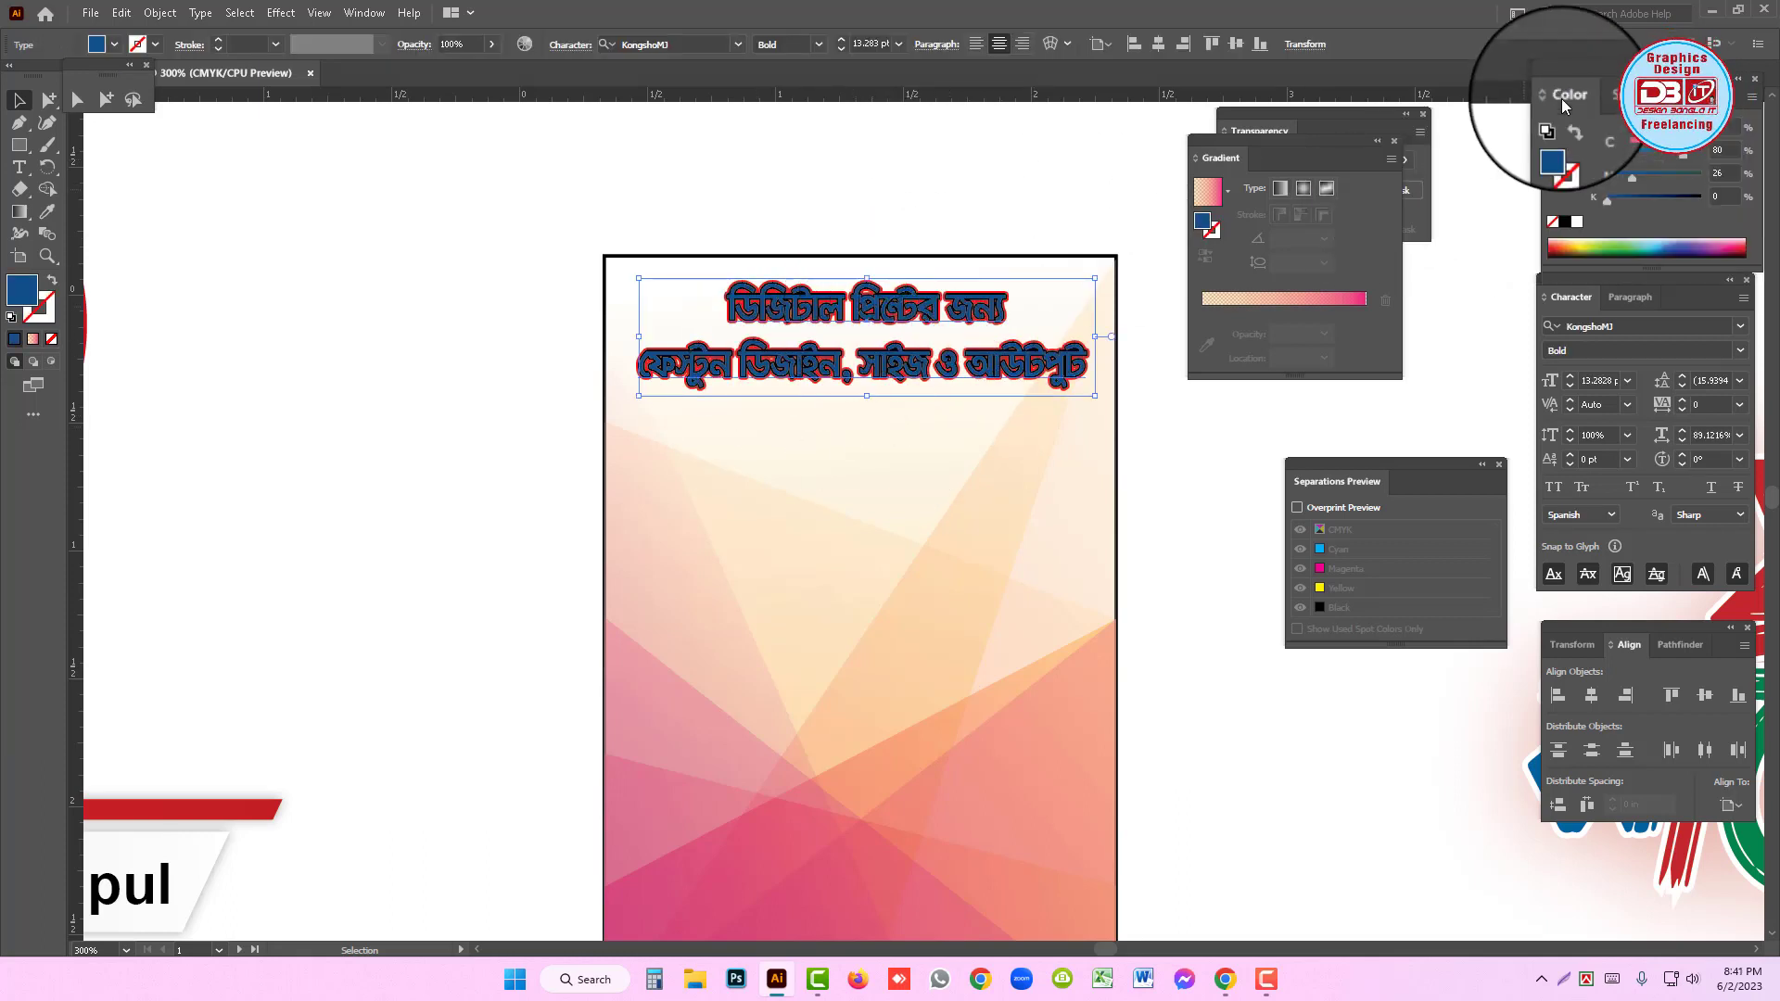
{"action": "left_click", "coordinate": [1579, 224]}
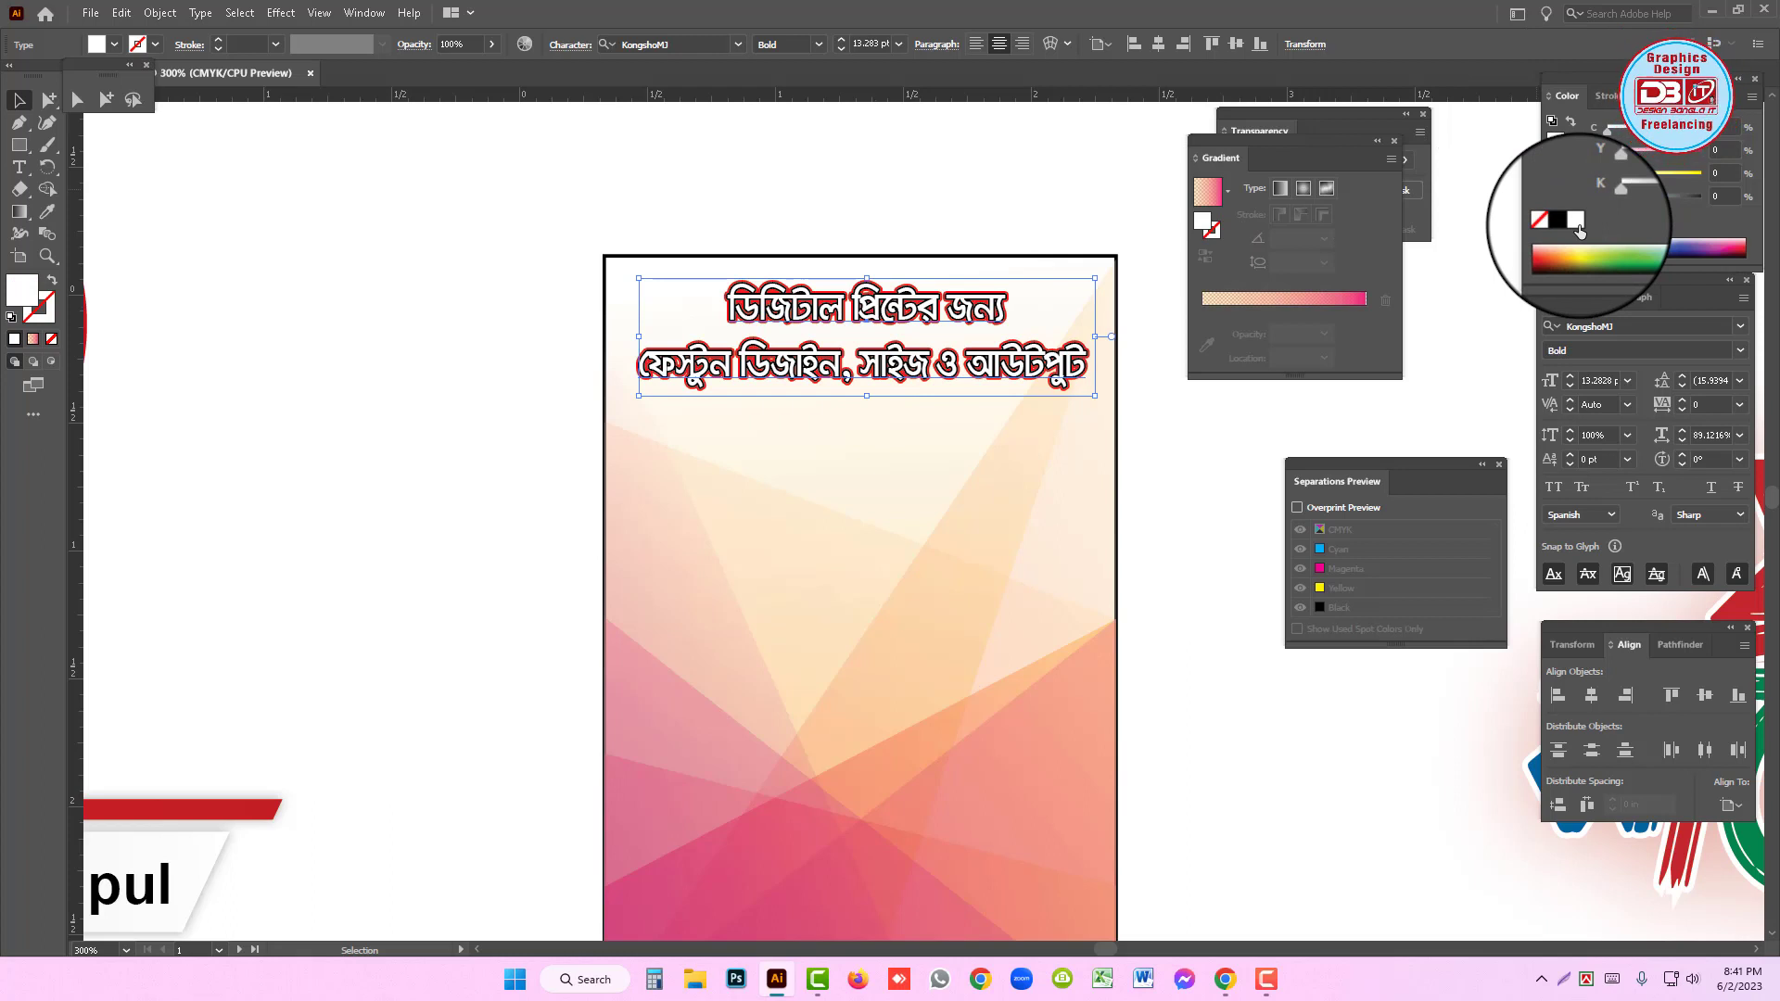
{"action": "left_click_drag", "start_coordinate": [1657, 150], "coordinate": [1686, 160]}
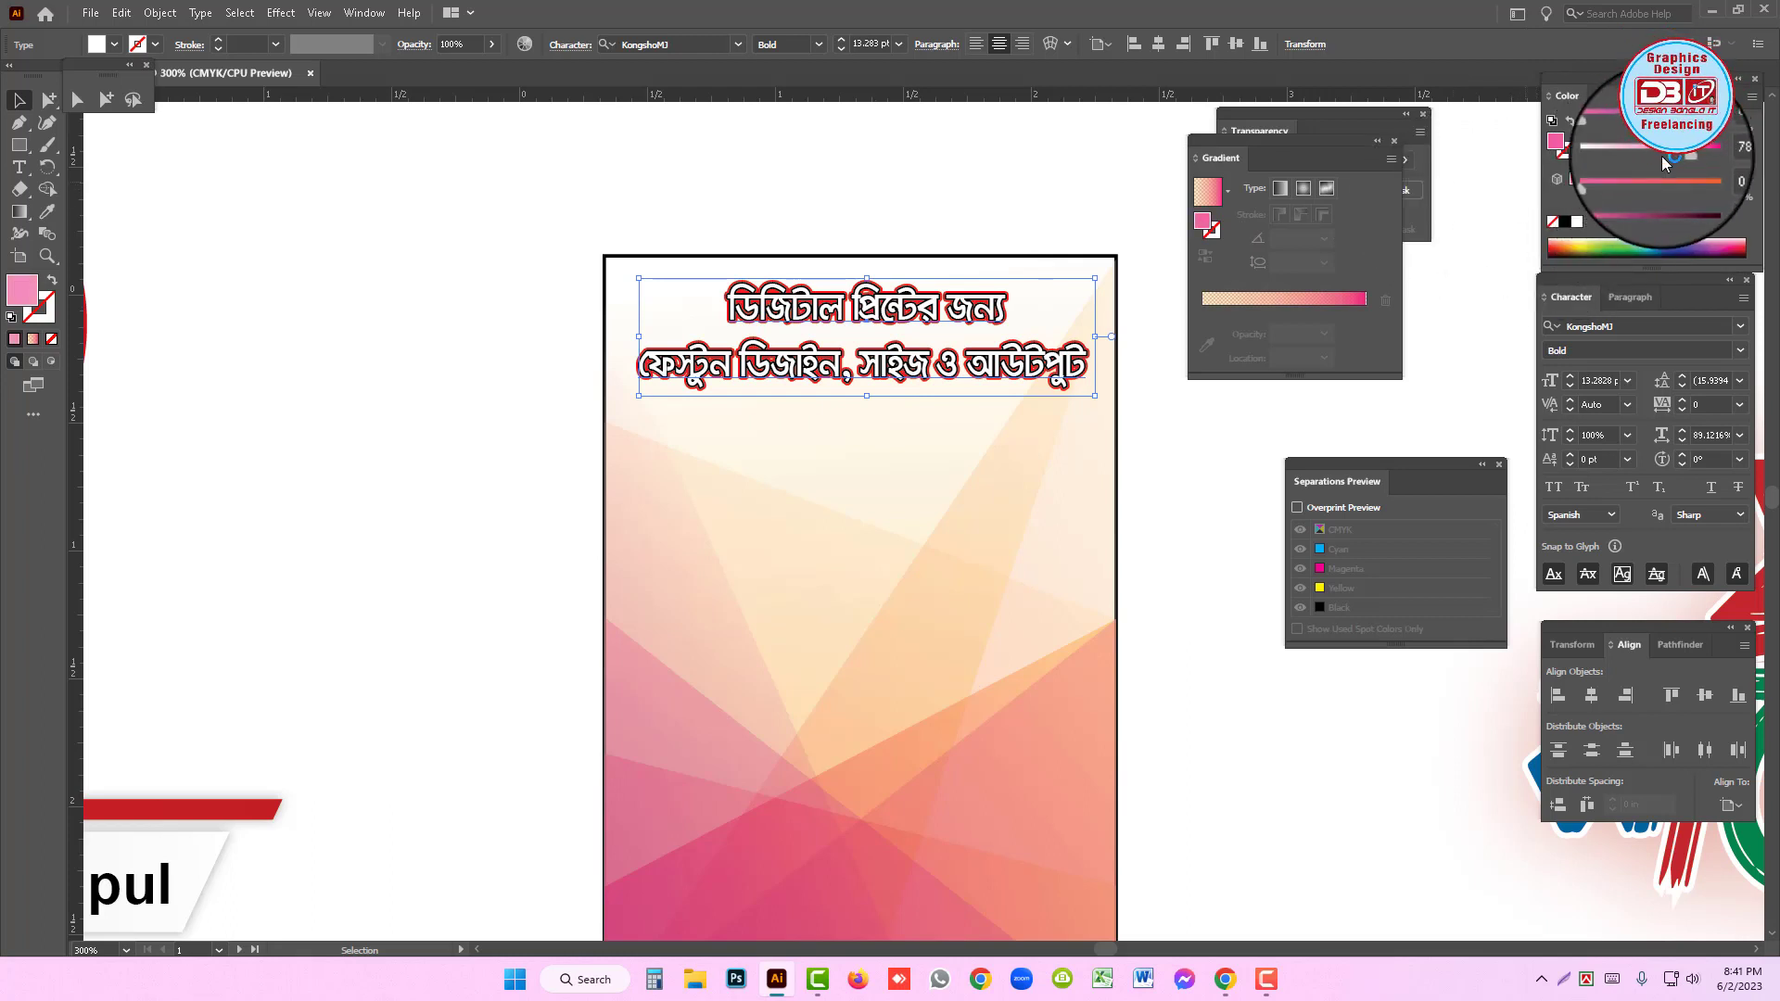
{"action": "left_click", "coordinate": [1693, 152]}
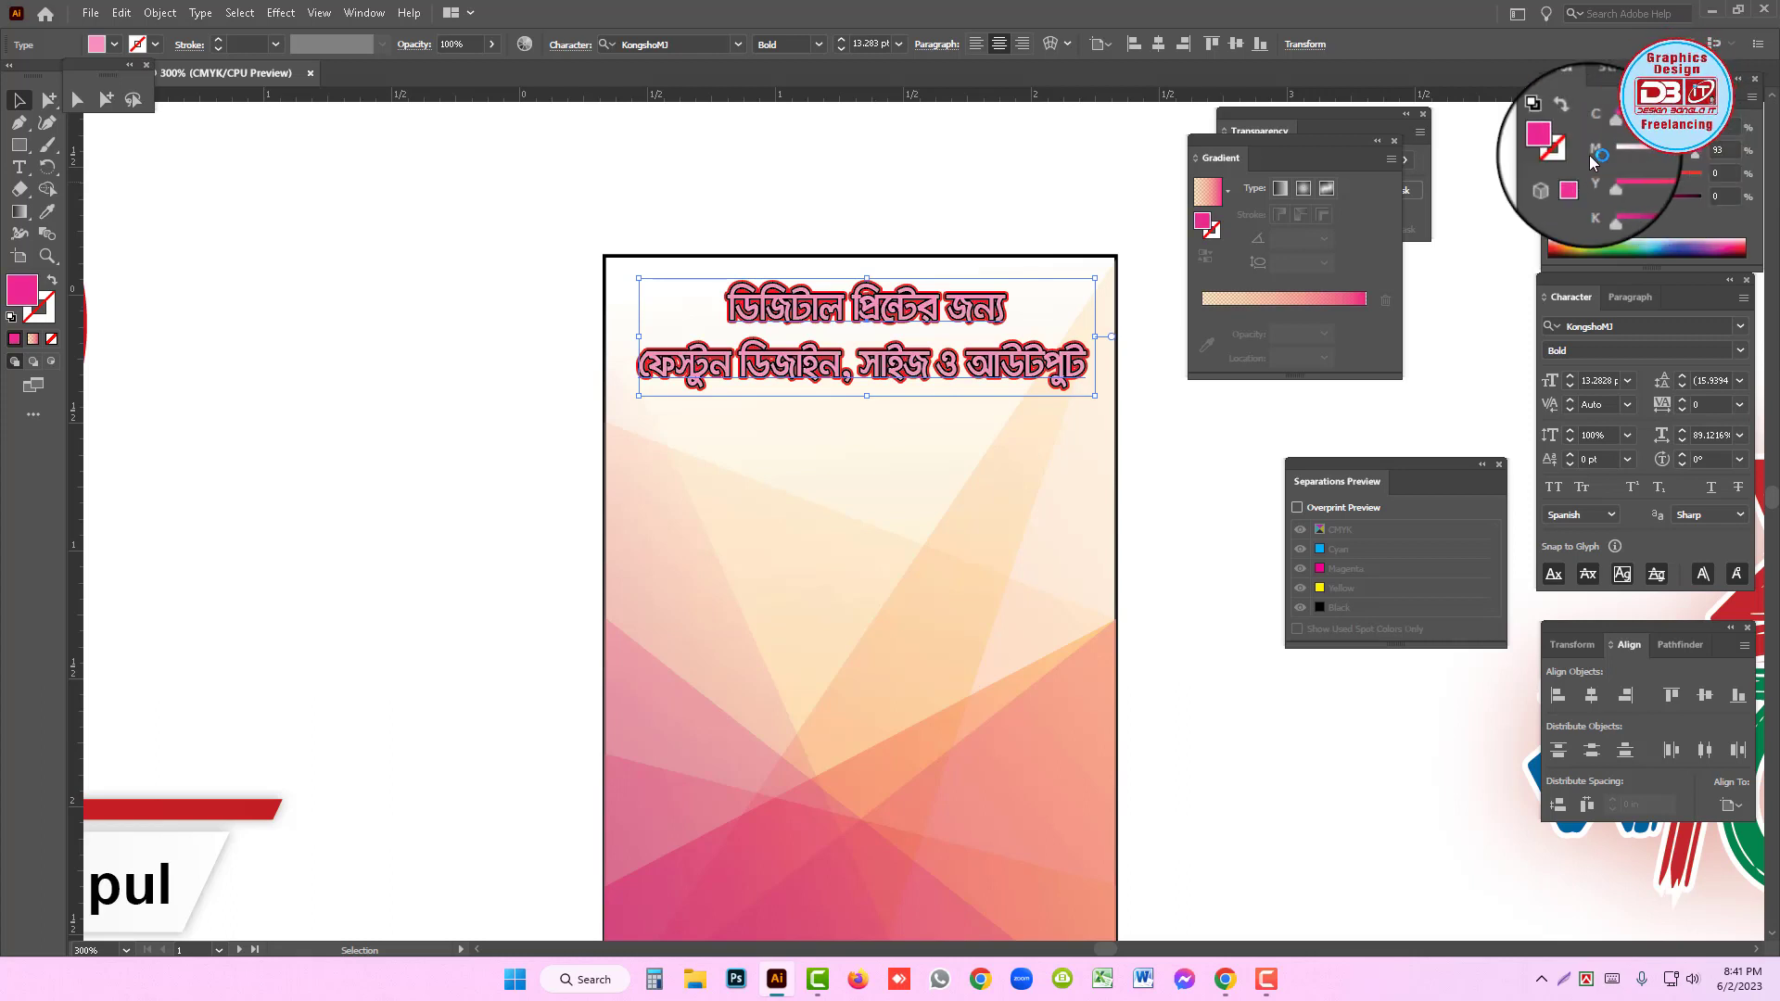
{"action": "left_click_drag", "start_coordinate": [1634, 145], "coordinate": [1712, 163]}
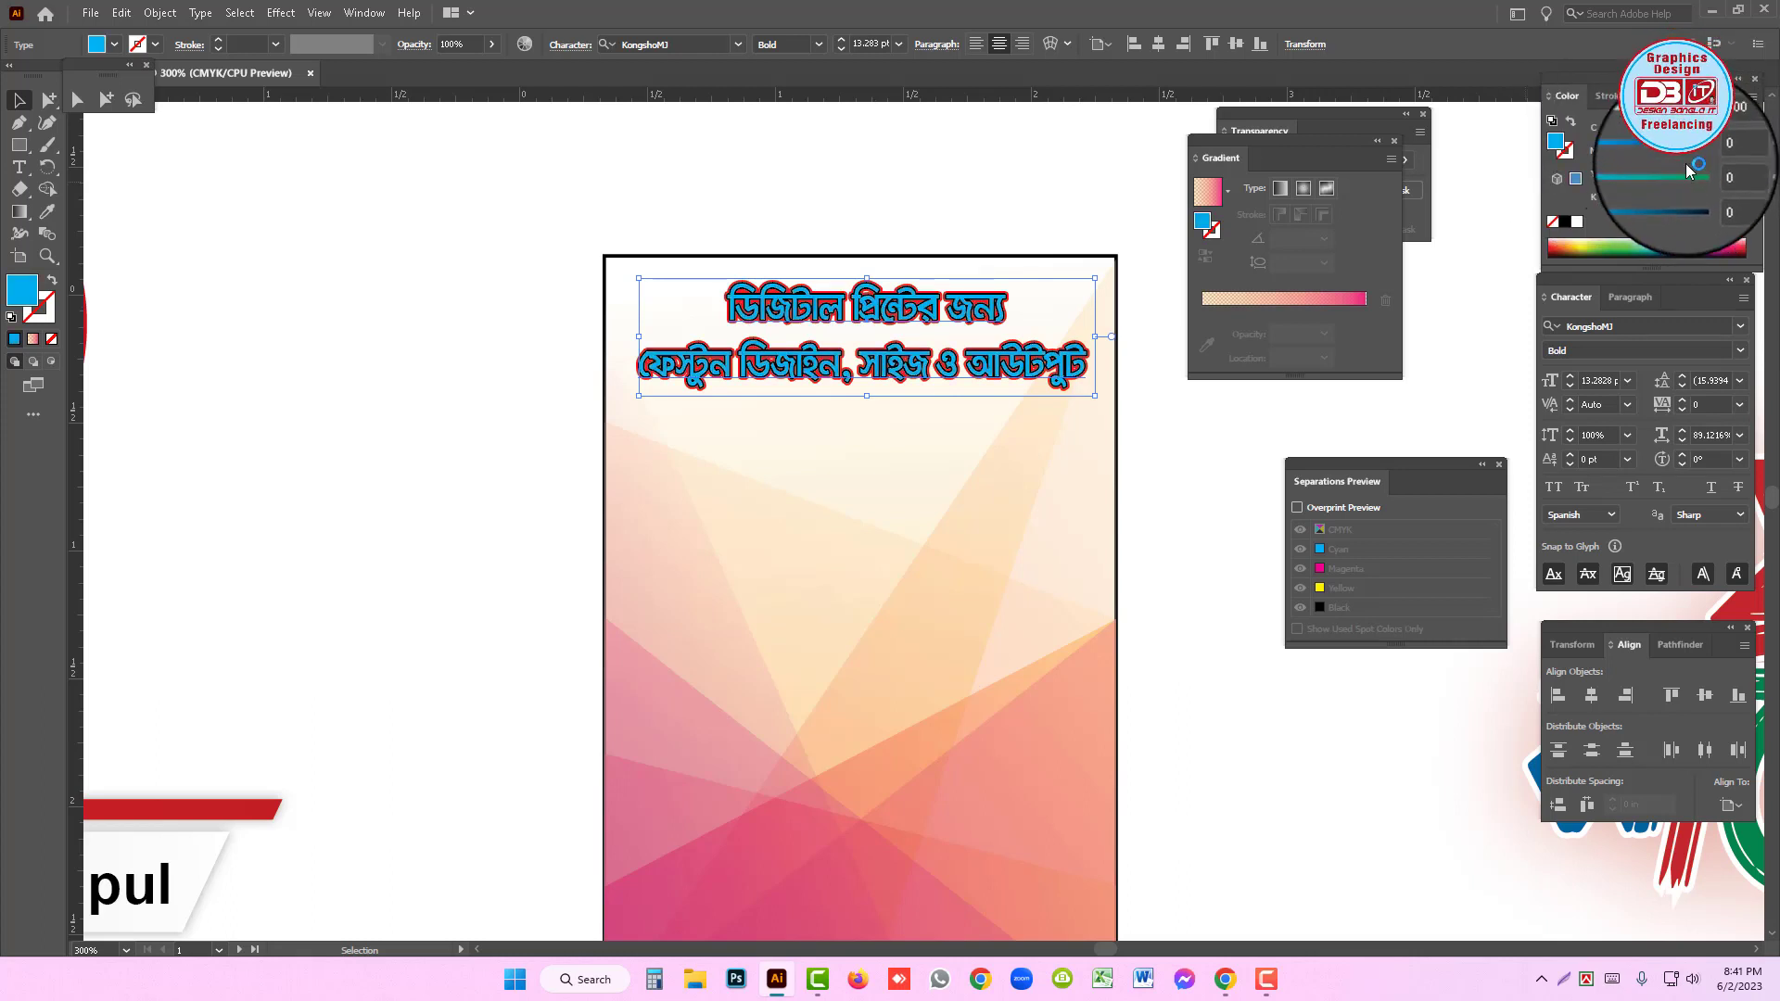
{"action": "left_click", "coordinate": [1661, 152]}
{"action": "left_click_drag", "start_coordinate": [1661, 151], "coordinate": [1585, 153]}
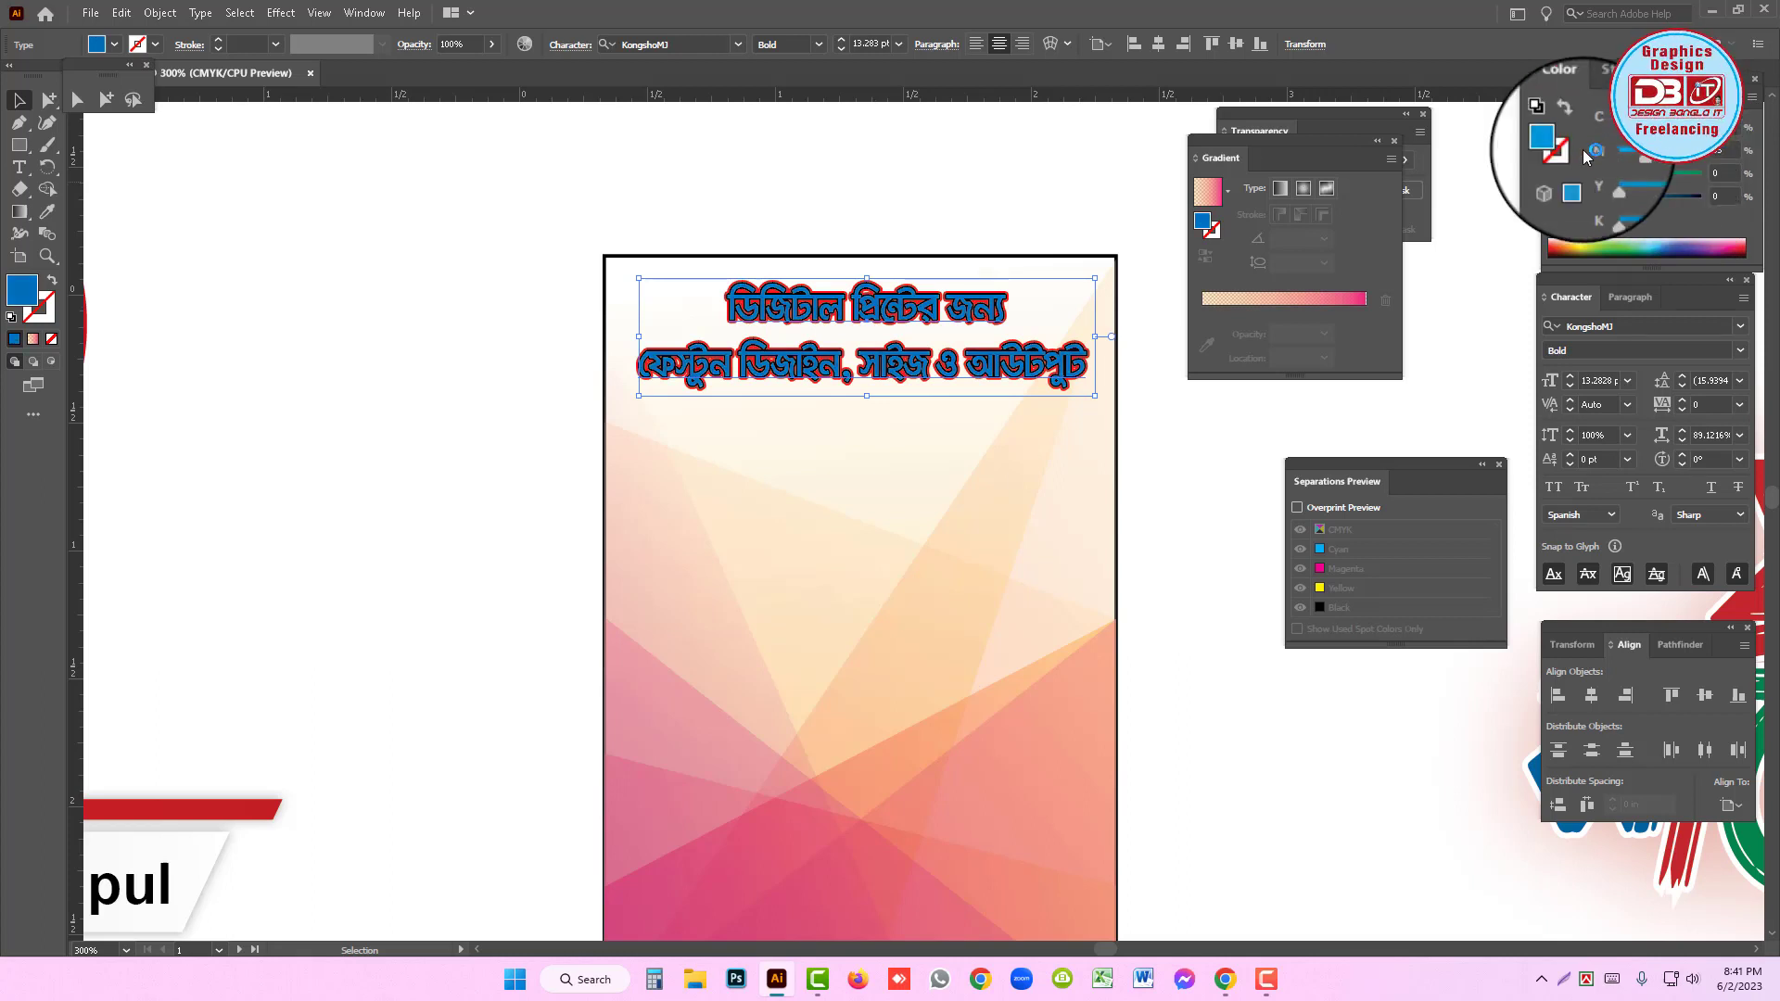
- Set the front heading text's fill to pure yellow with cyan 0, magenta 0, yellow 100 and black 0
{"action": "left_click", "coordinate": [1659, 173]}
{"action": "left_click", "coordinate": [1632, 136]}
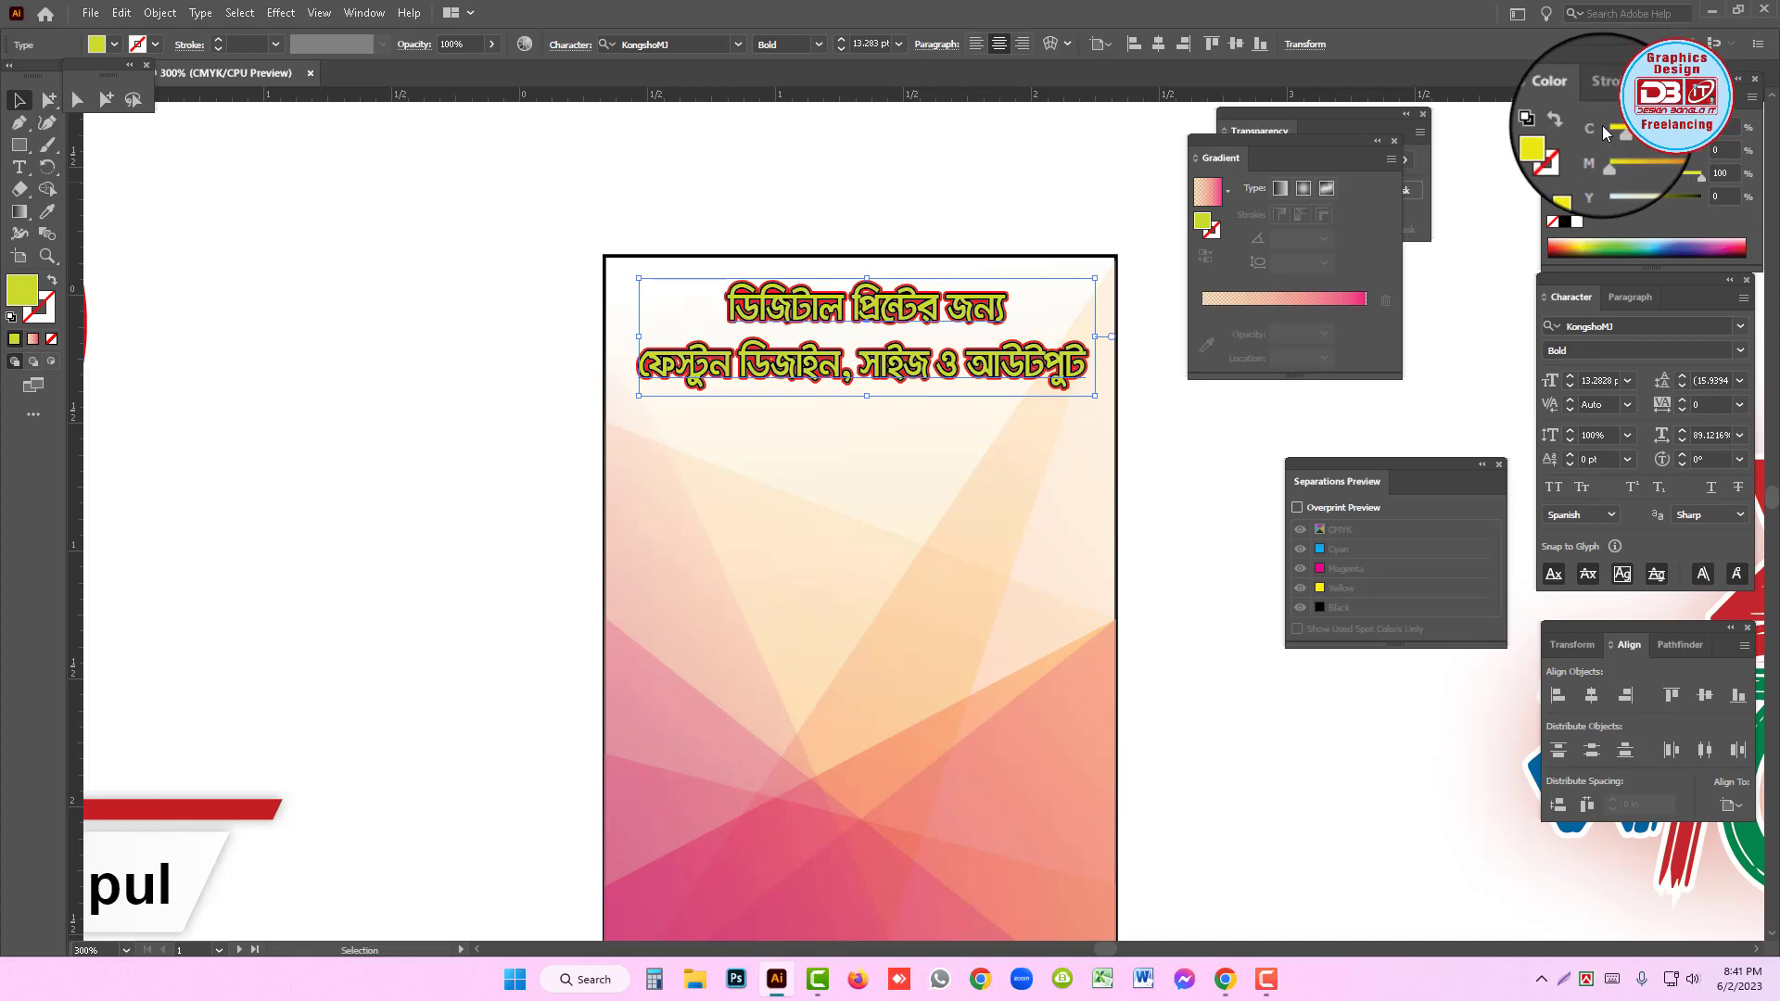
{"action": "left_click", "coordinate": [1606, 133]}
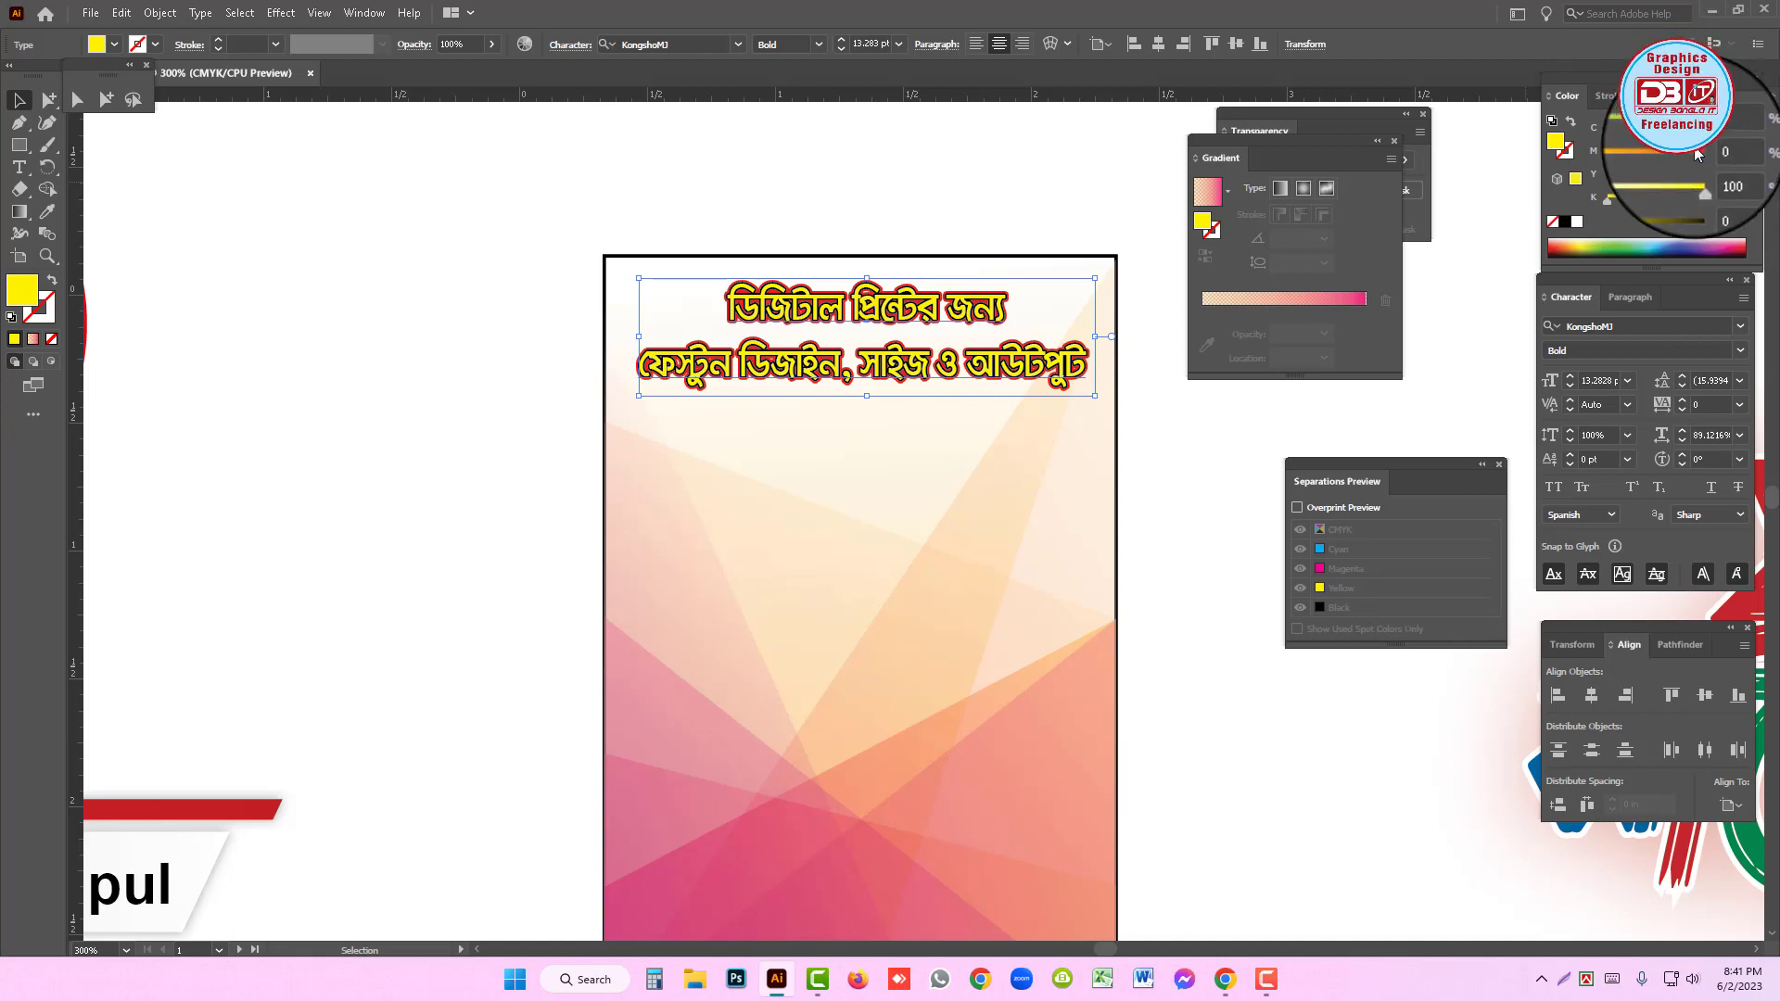
{"action": "left_click", "coordinate": [1632, 156]}
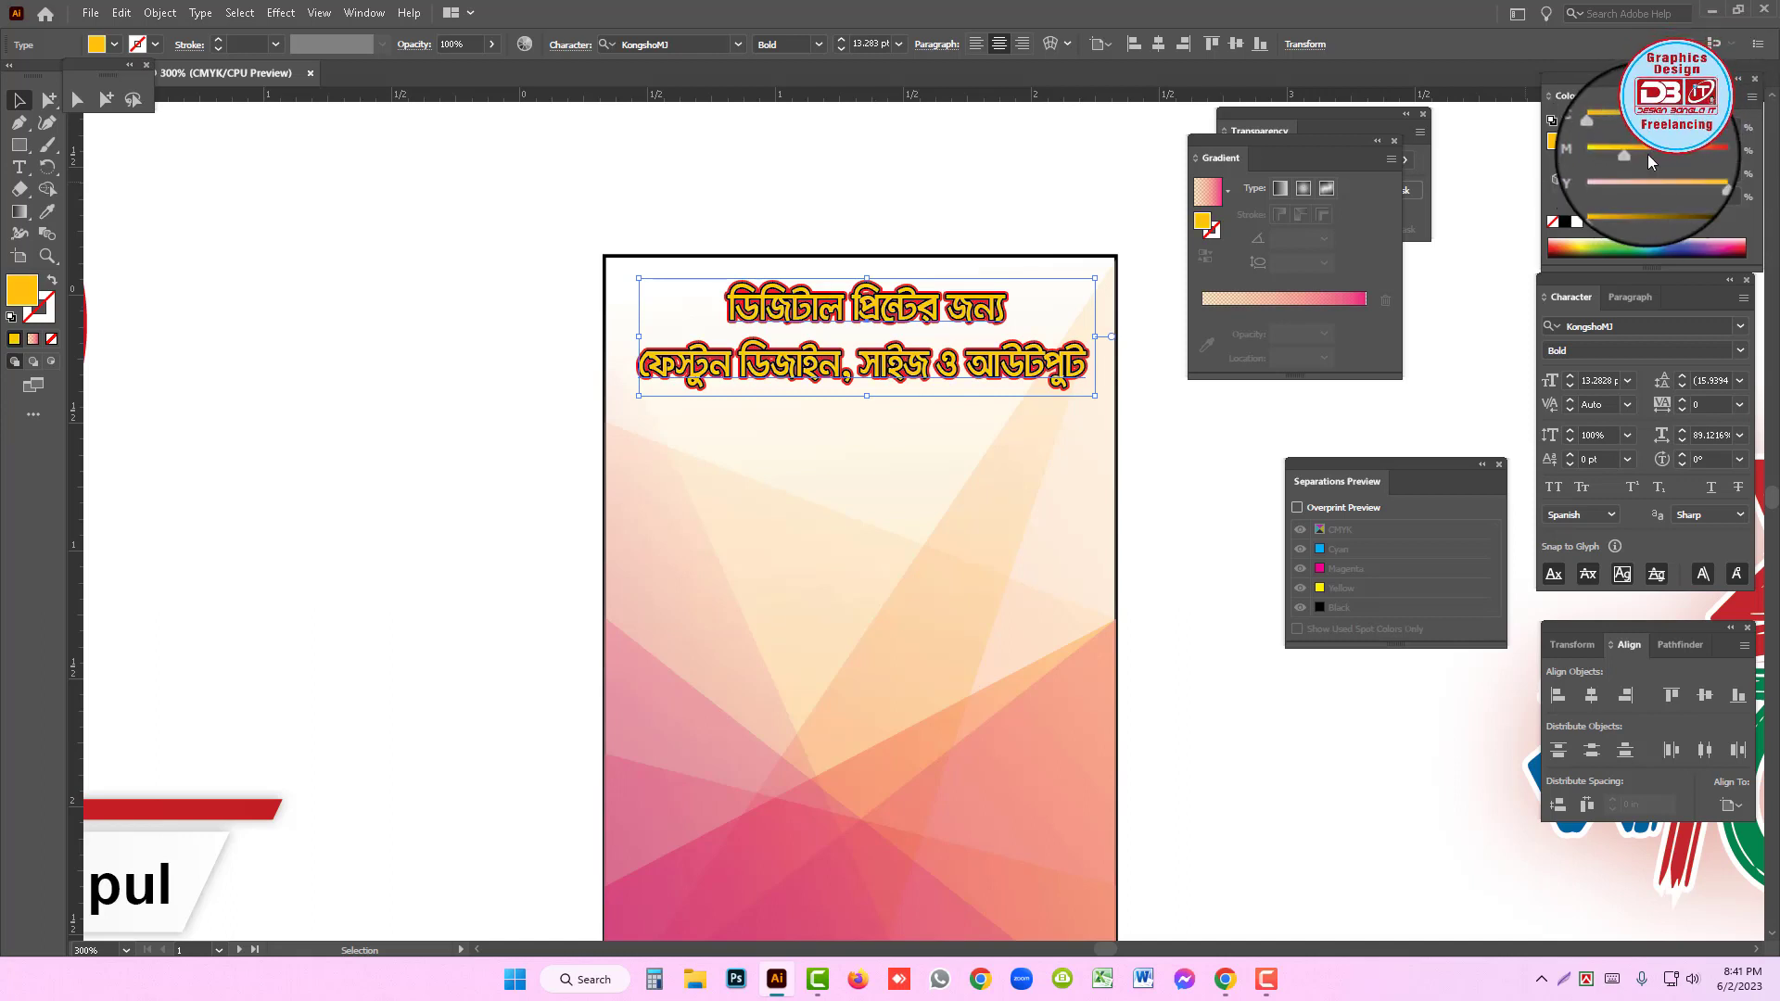
{"action": "left_click_drag", "start_coordinate": [1634, 153], "coordinate": [1607, 158]}
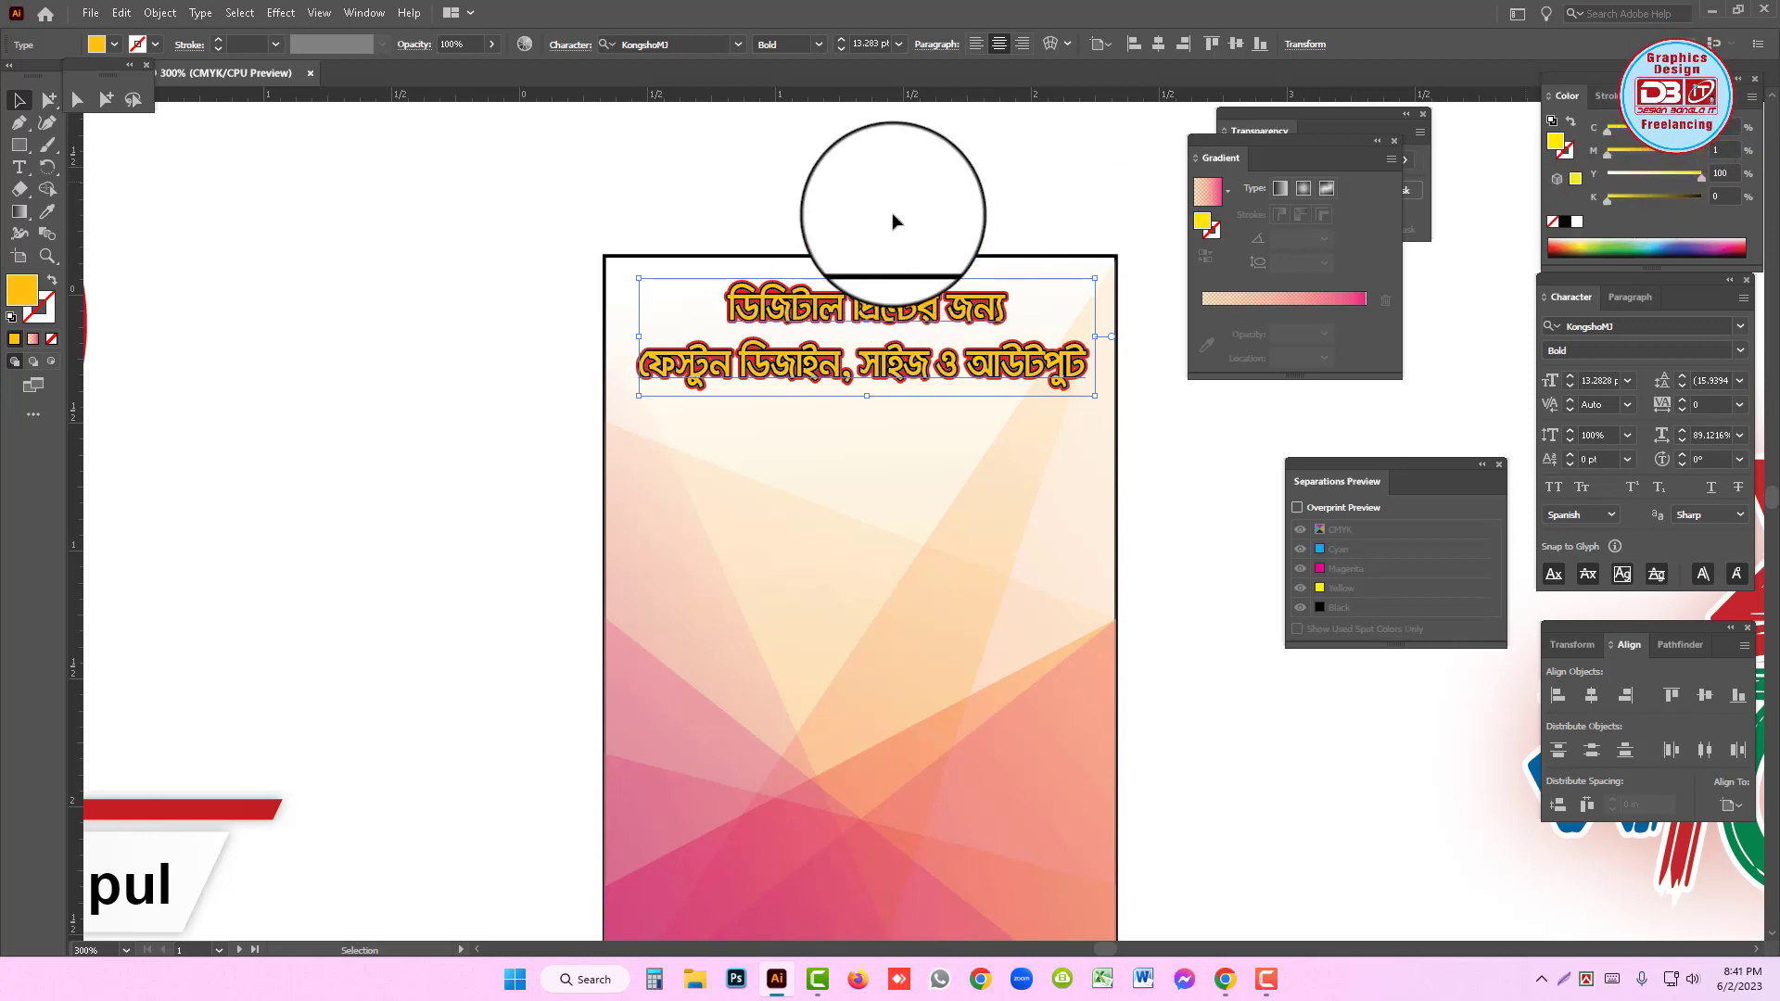
- Hide the yellow front heading and make the fill and stroke of the 1 pt copy behind it white
{"action": "key", "text": "ctrl+space"}
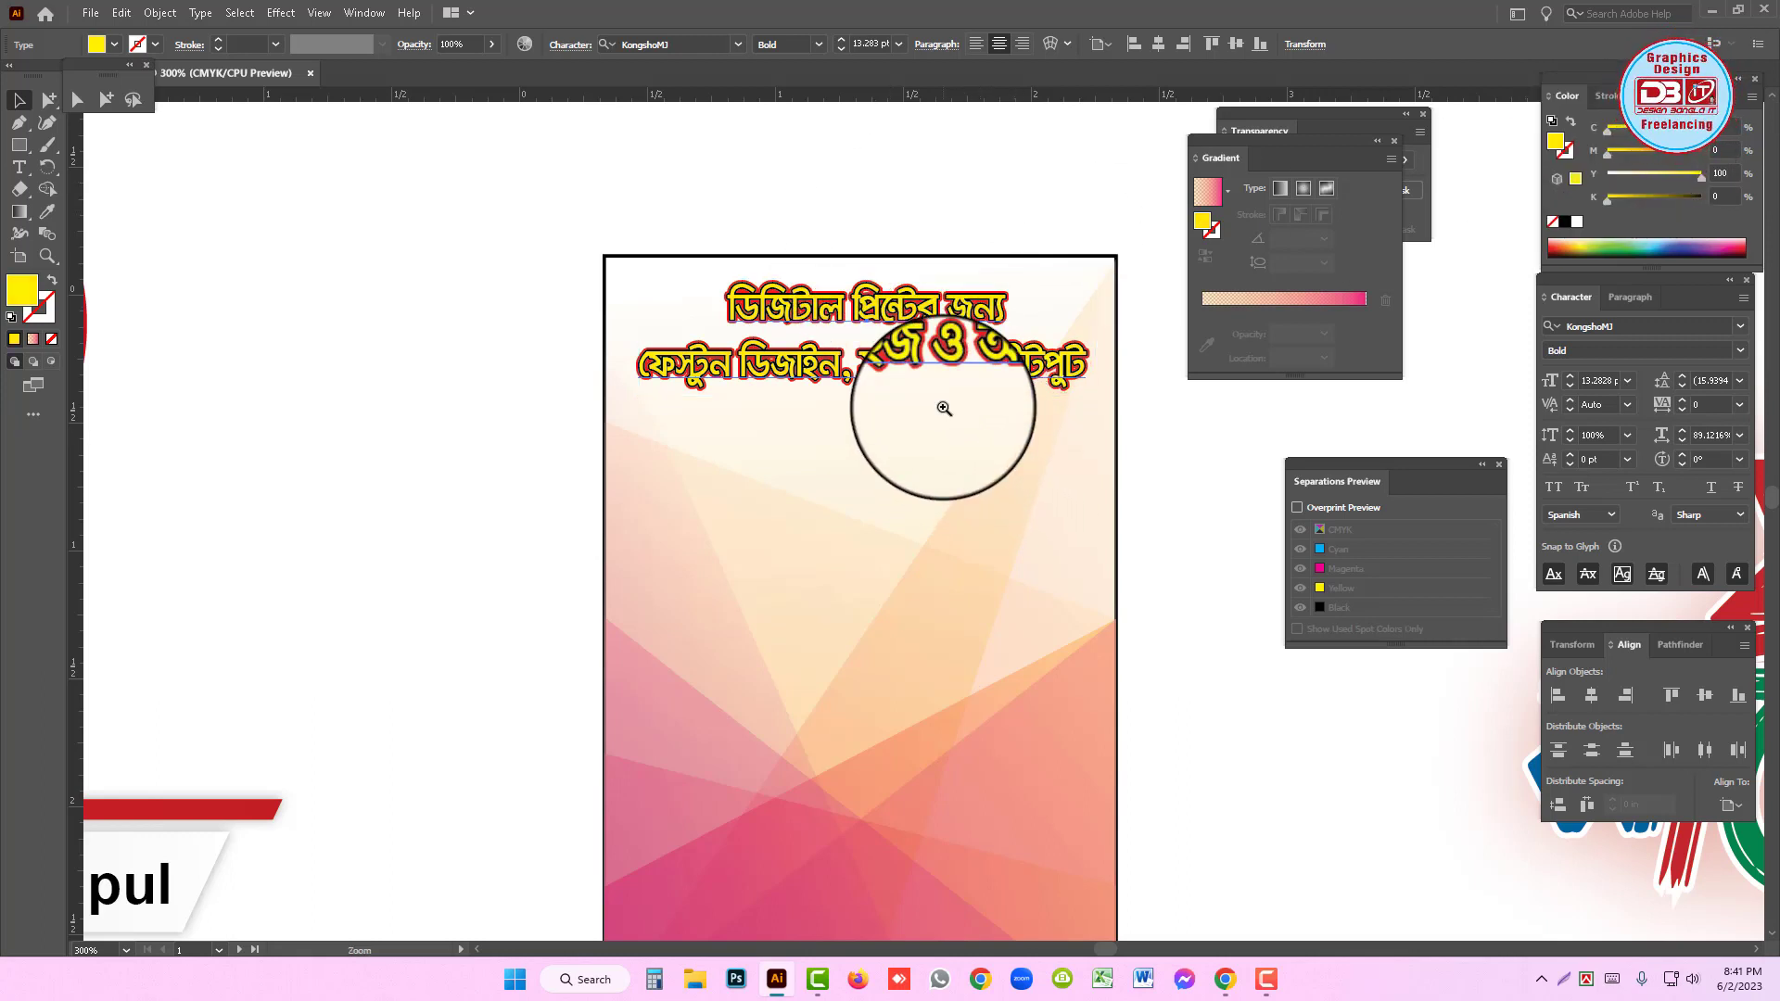
{"action": "left_click", "coordinate": [942, 406], "text": "ctrl"}
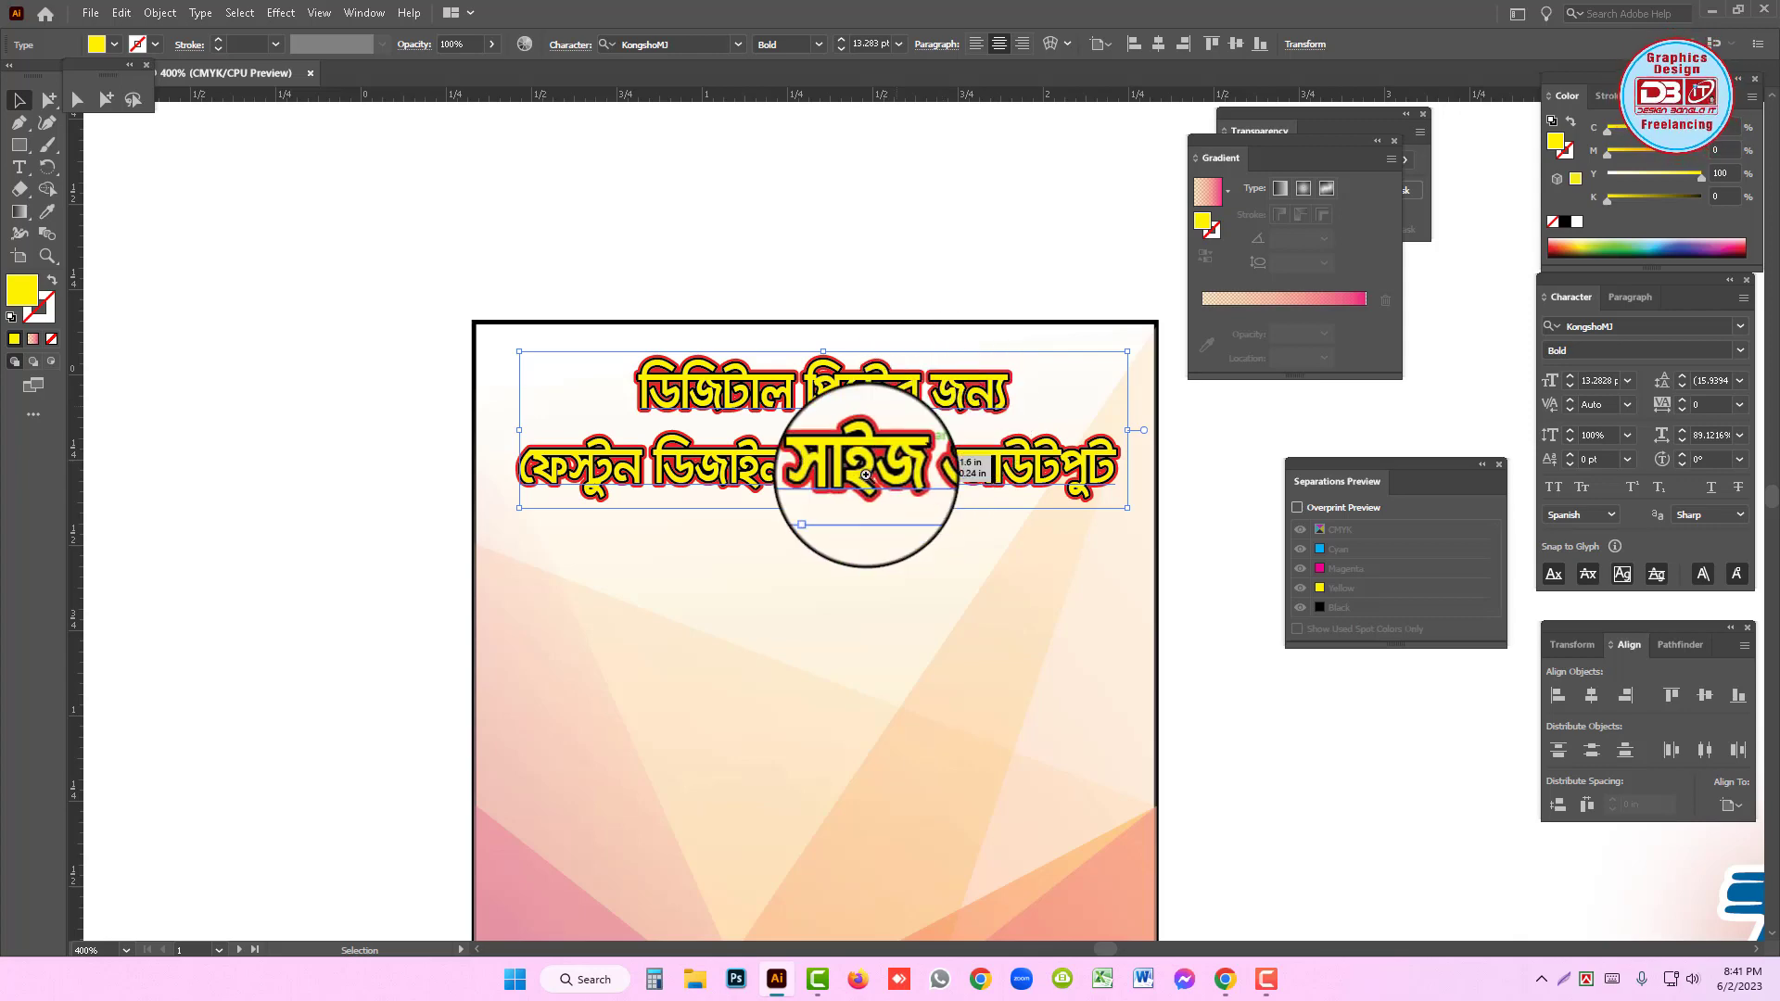
{"action": "left_click", "coordinate": [866, 475], "text": "ctrl"}
{"action": "key", "text": "ctrl+3"}
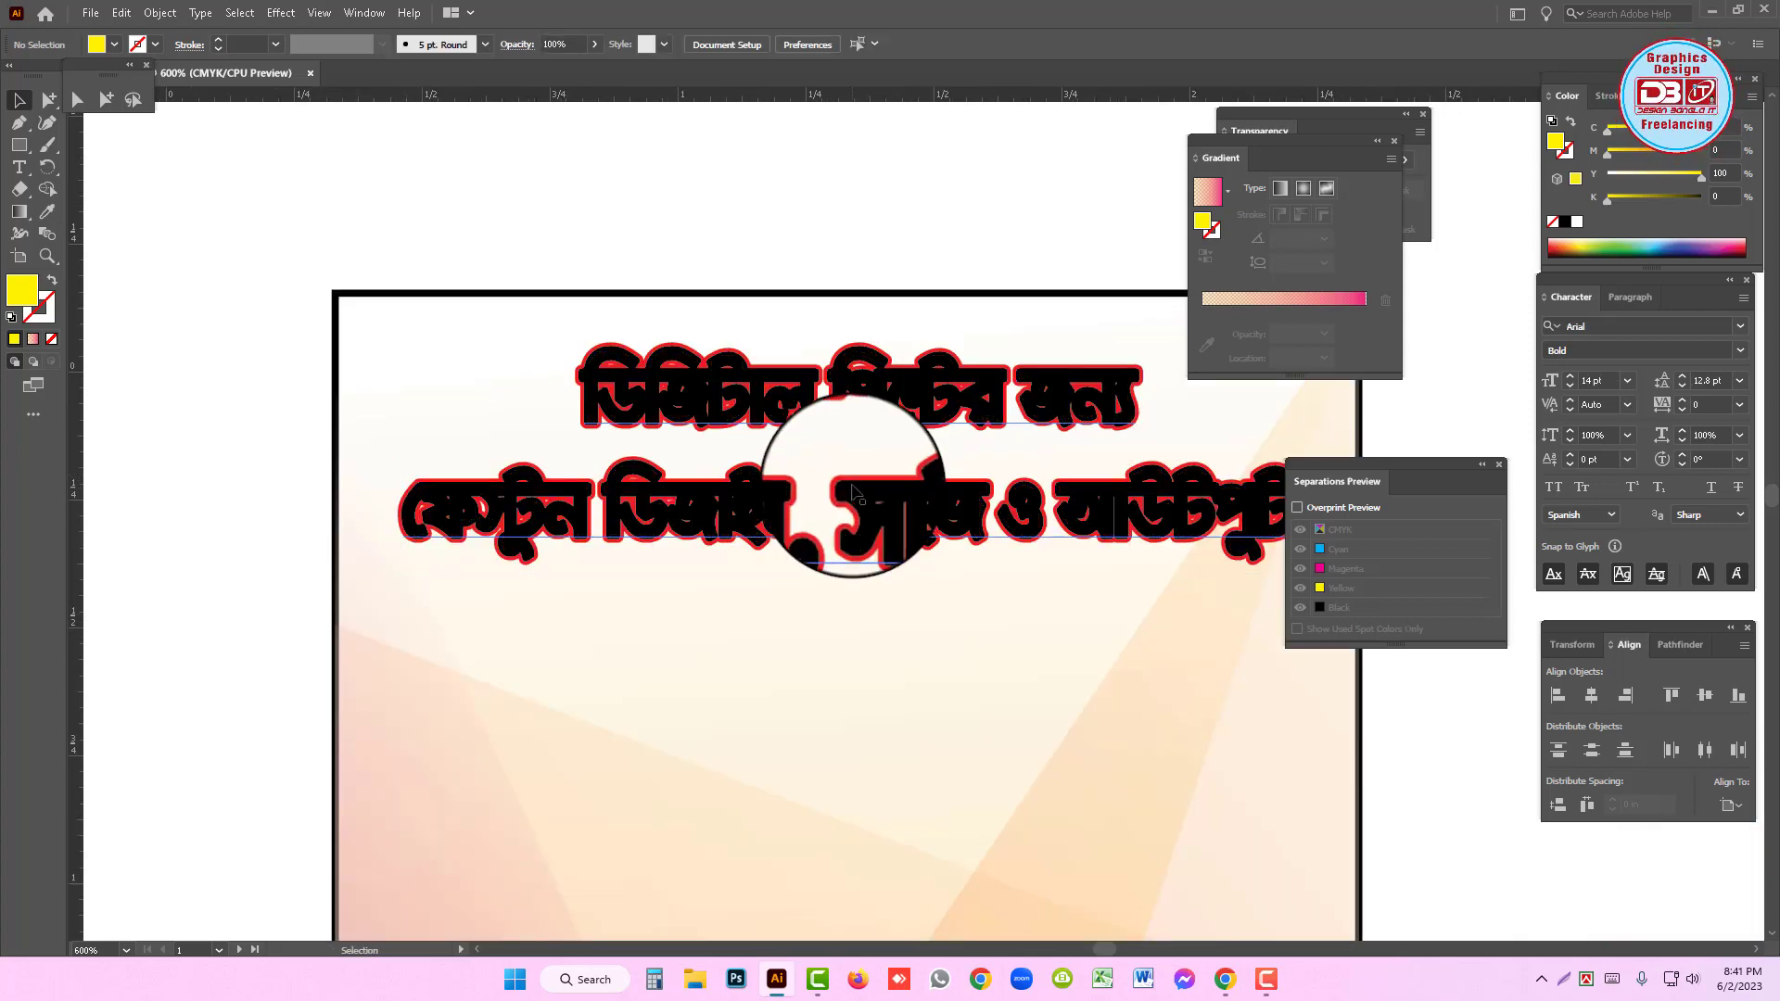
{"action": "left_click", "coordinate": [1003, 389]}
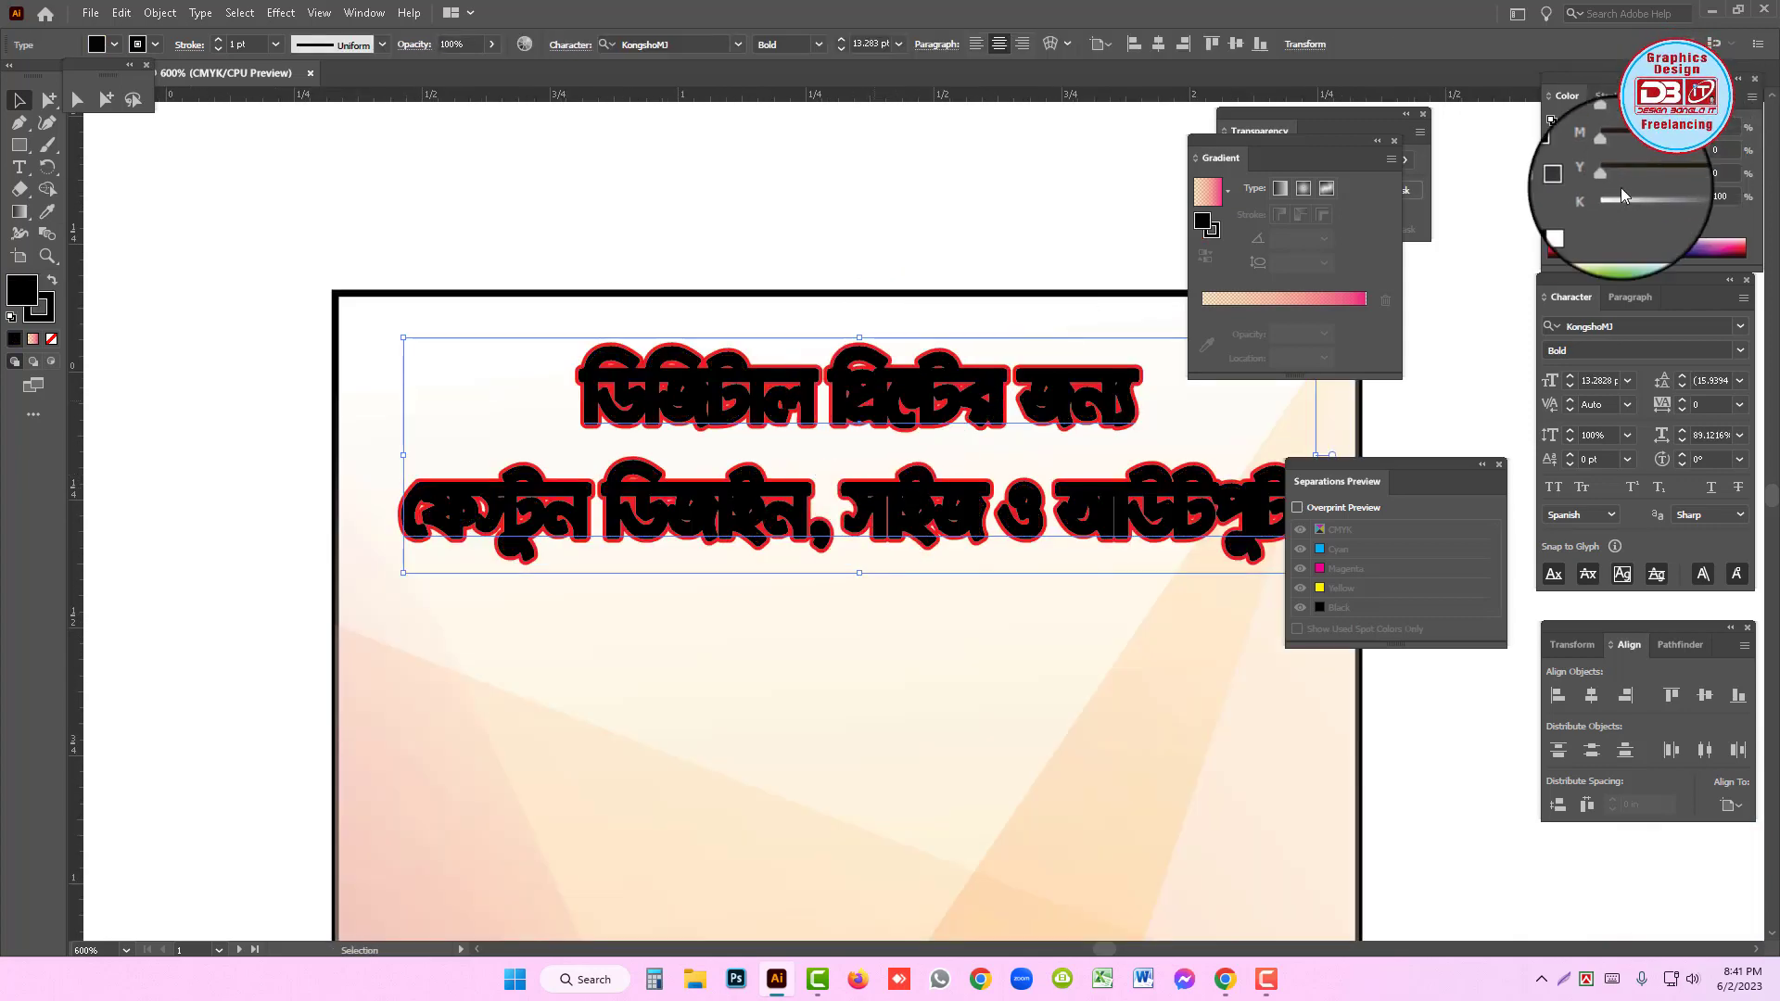
{"action": "left_click", "coordinate": [1575, 221]}
{"action": "left_click_drag", "start_coordinate": [1557, 146], "coordinate": [1573, 155]}
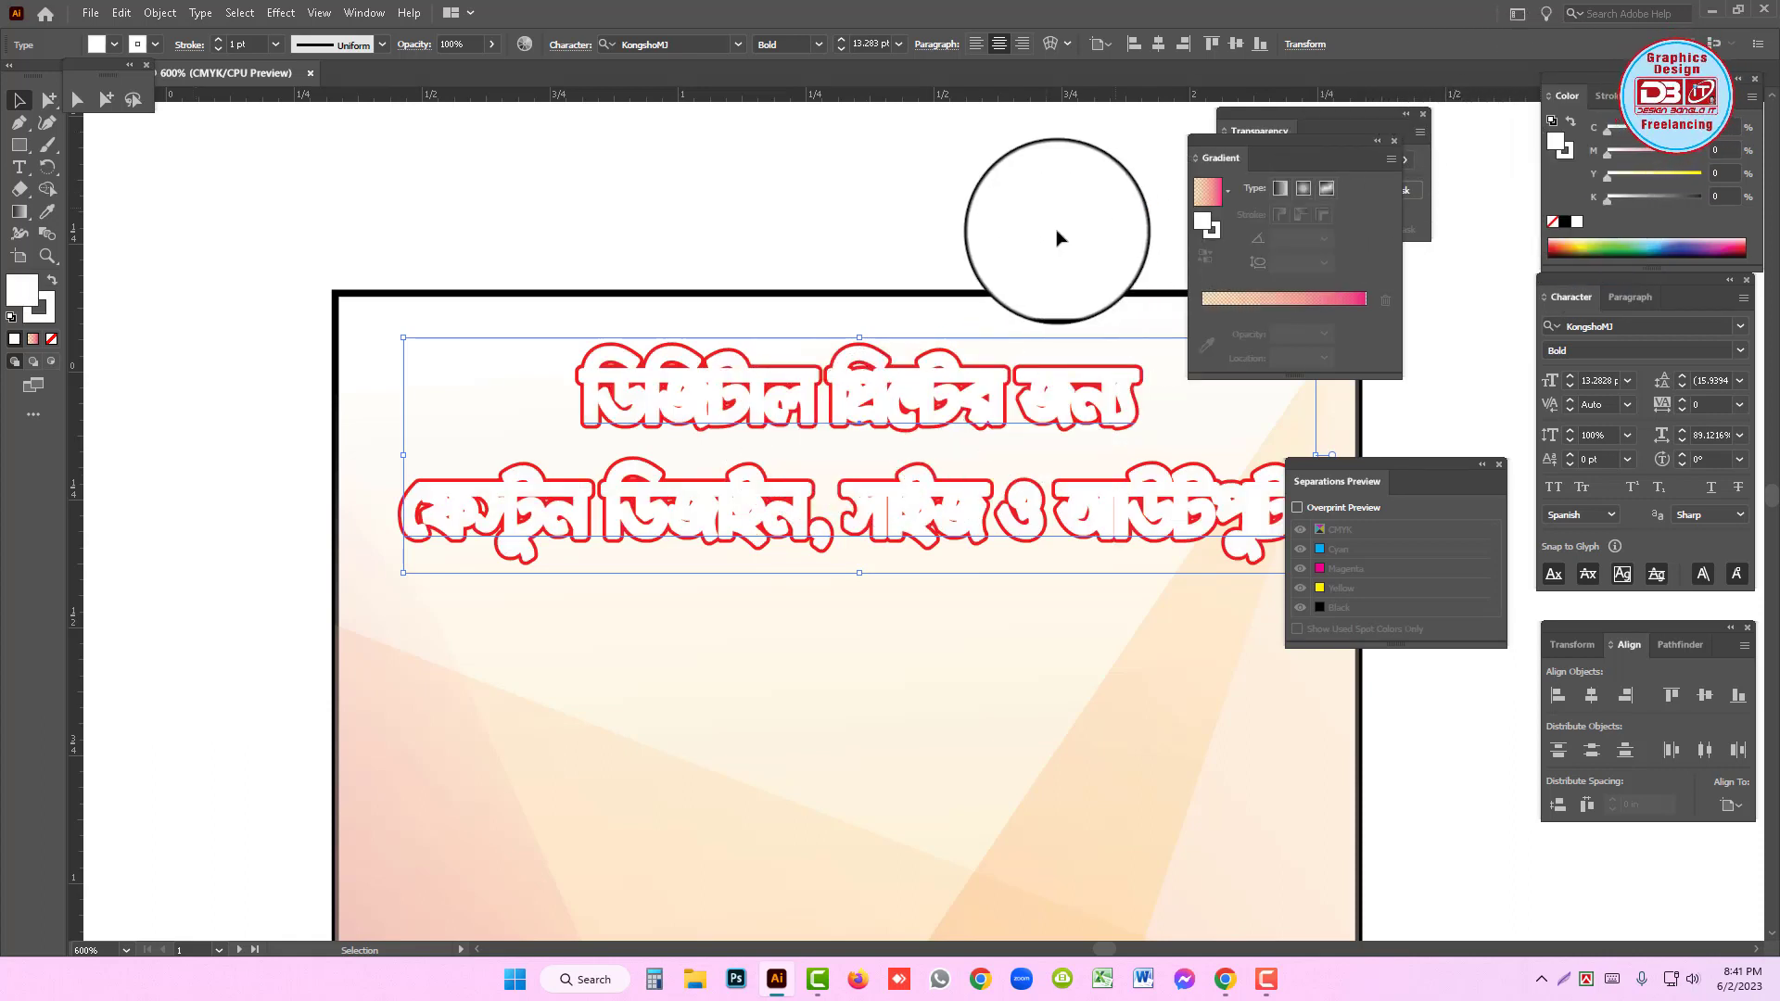
- Show the hidden front heading again and change its fill to orange with magenta 68 and yellow 100
{"action": "key", "text": "ctrl"}
{"action": "key", "text": "ctrl+f"}
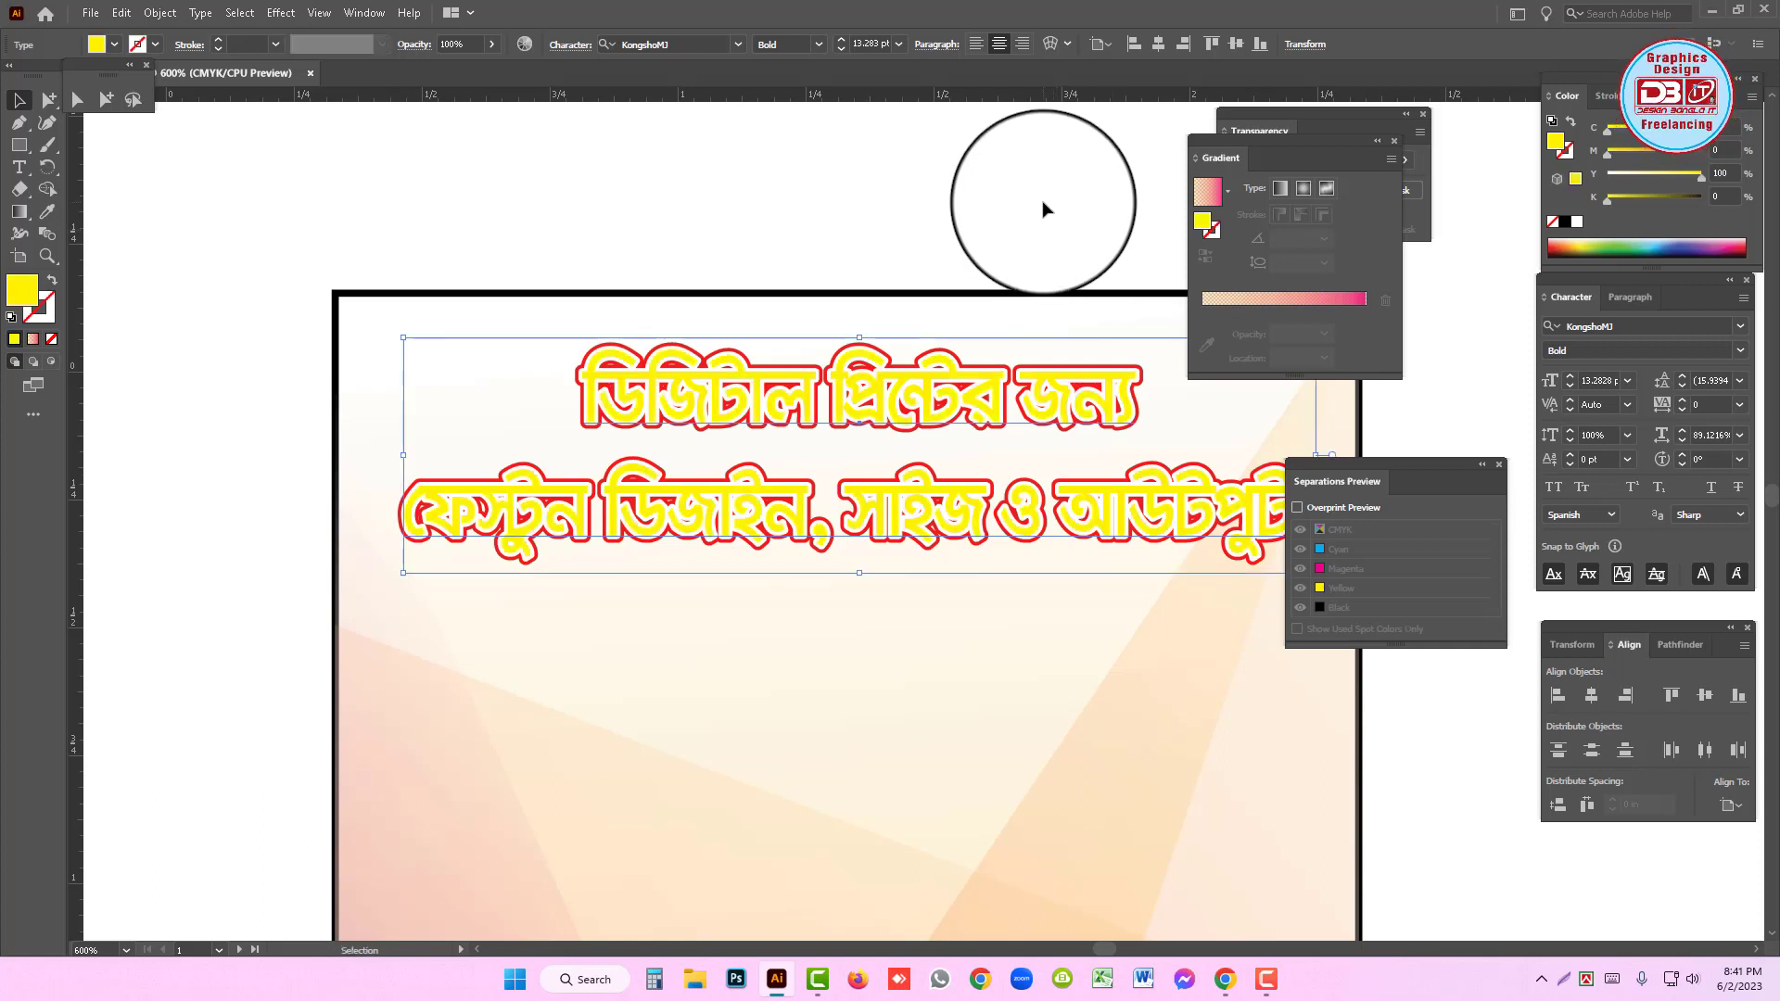
{"action": "left_click", "coordinate": [1043, 206]}
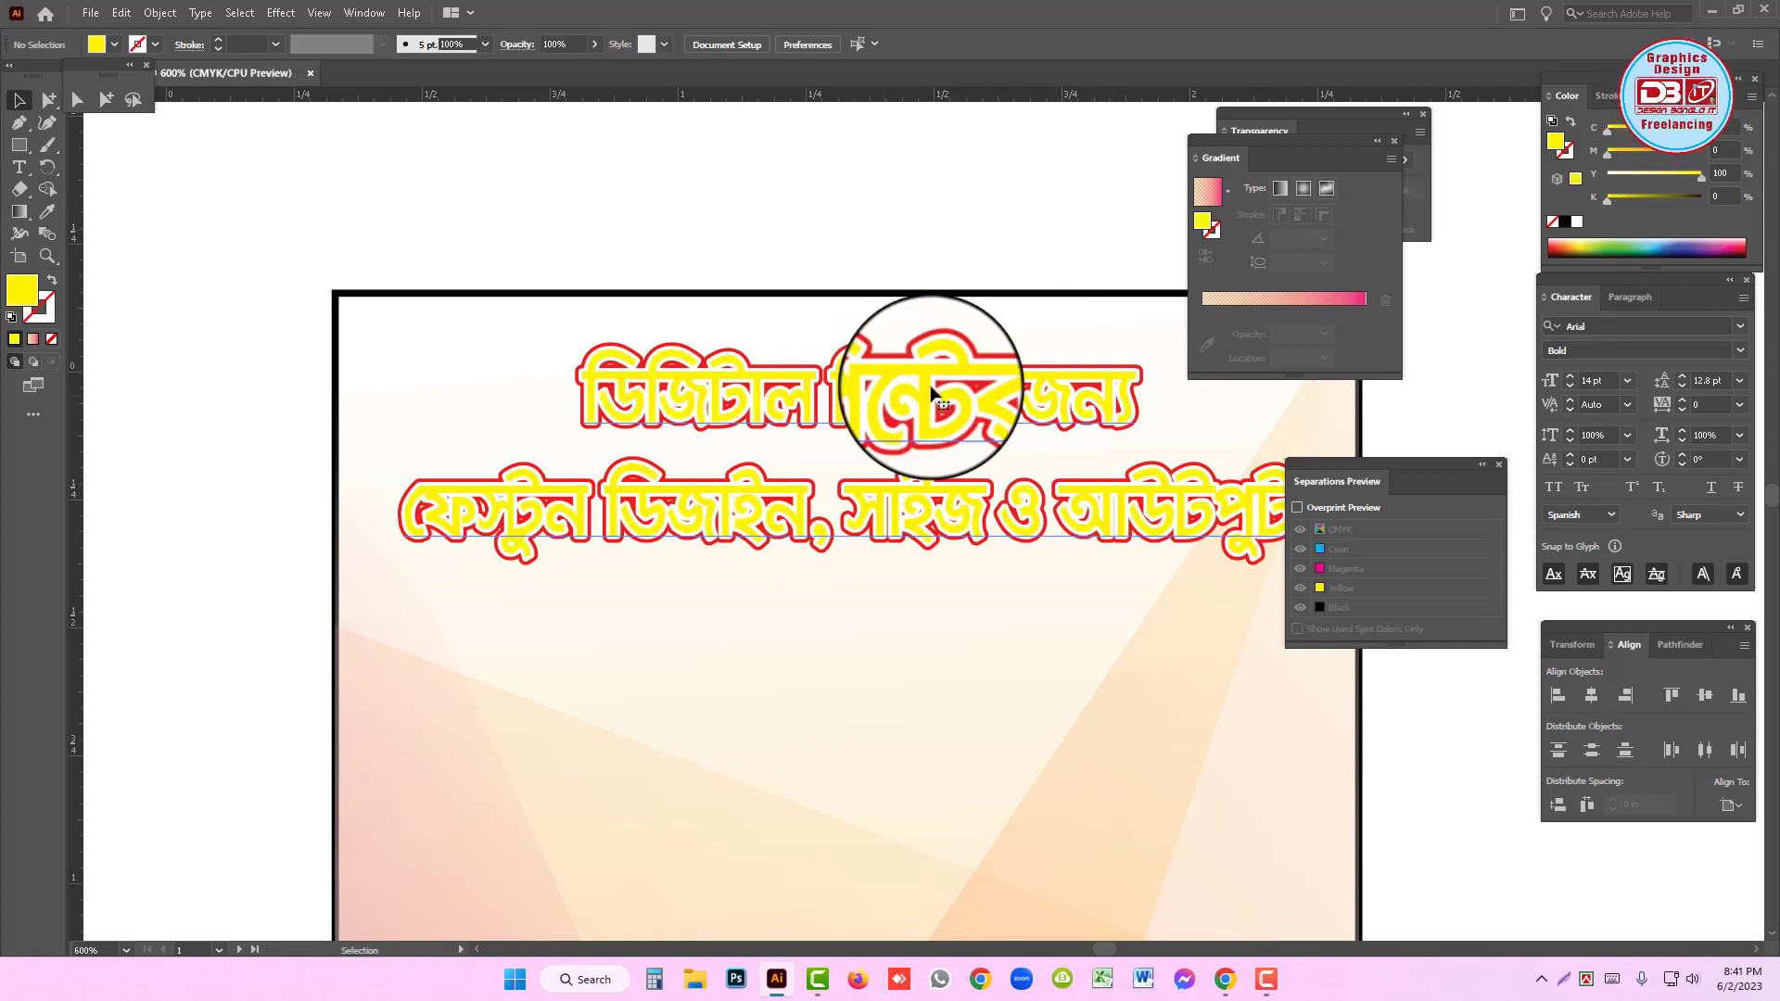
{"action": "left_click", "coordinate": [1673, 152]}
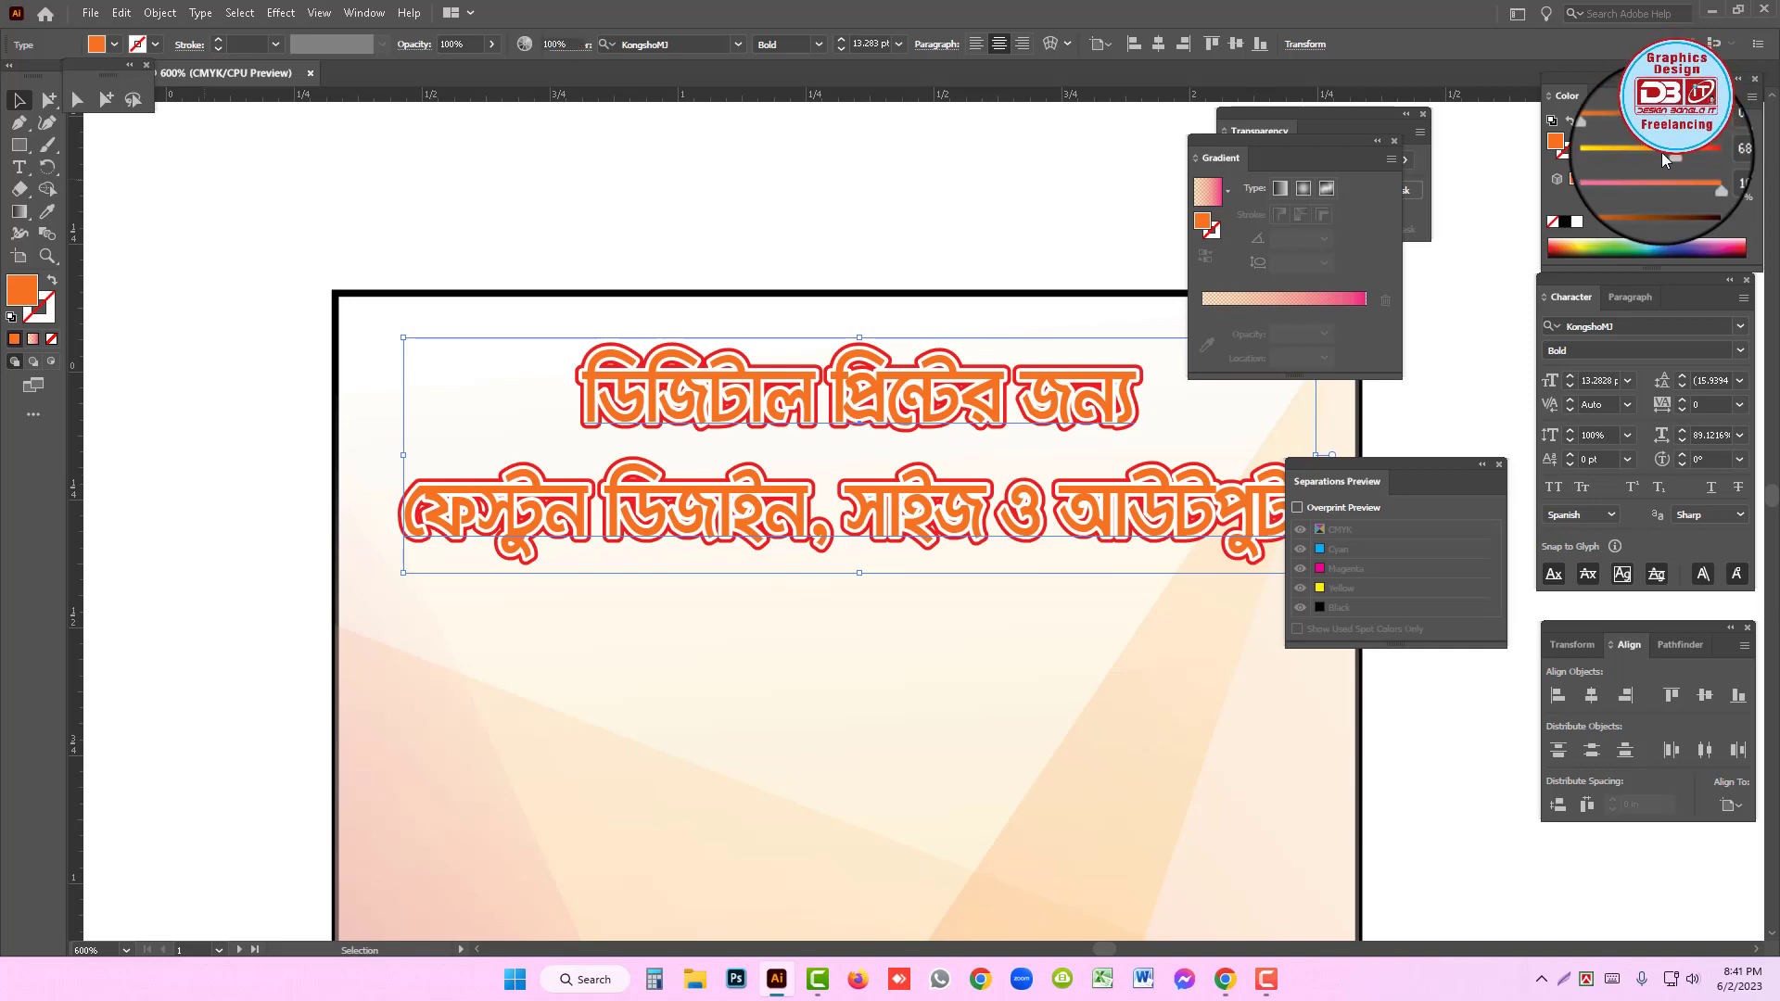
- Recolour the rear 2 pt heading copy's fill and stroke black while the front copies are hidden, and show all copies again
{"action": "key", "text": "d"}
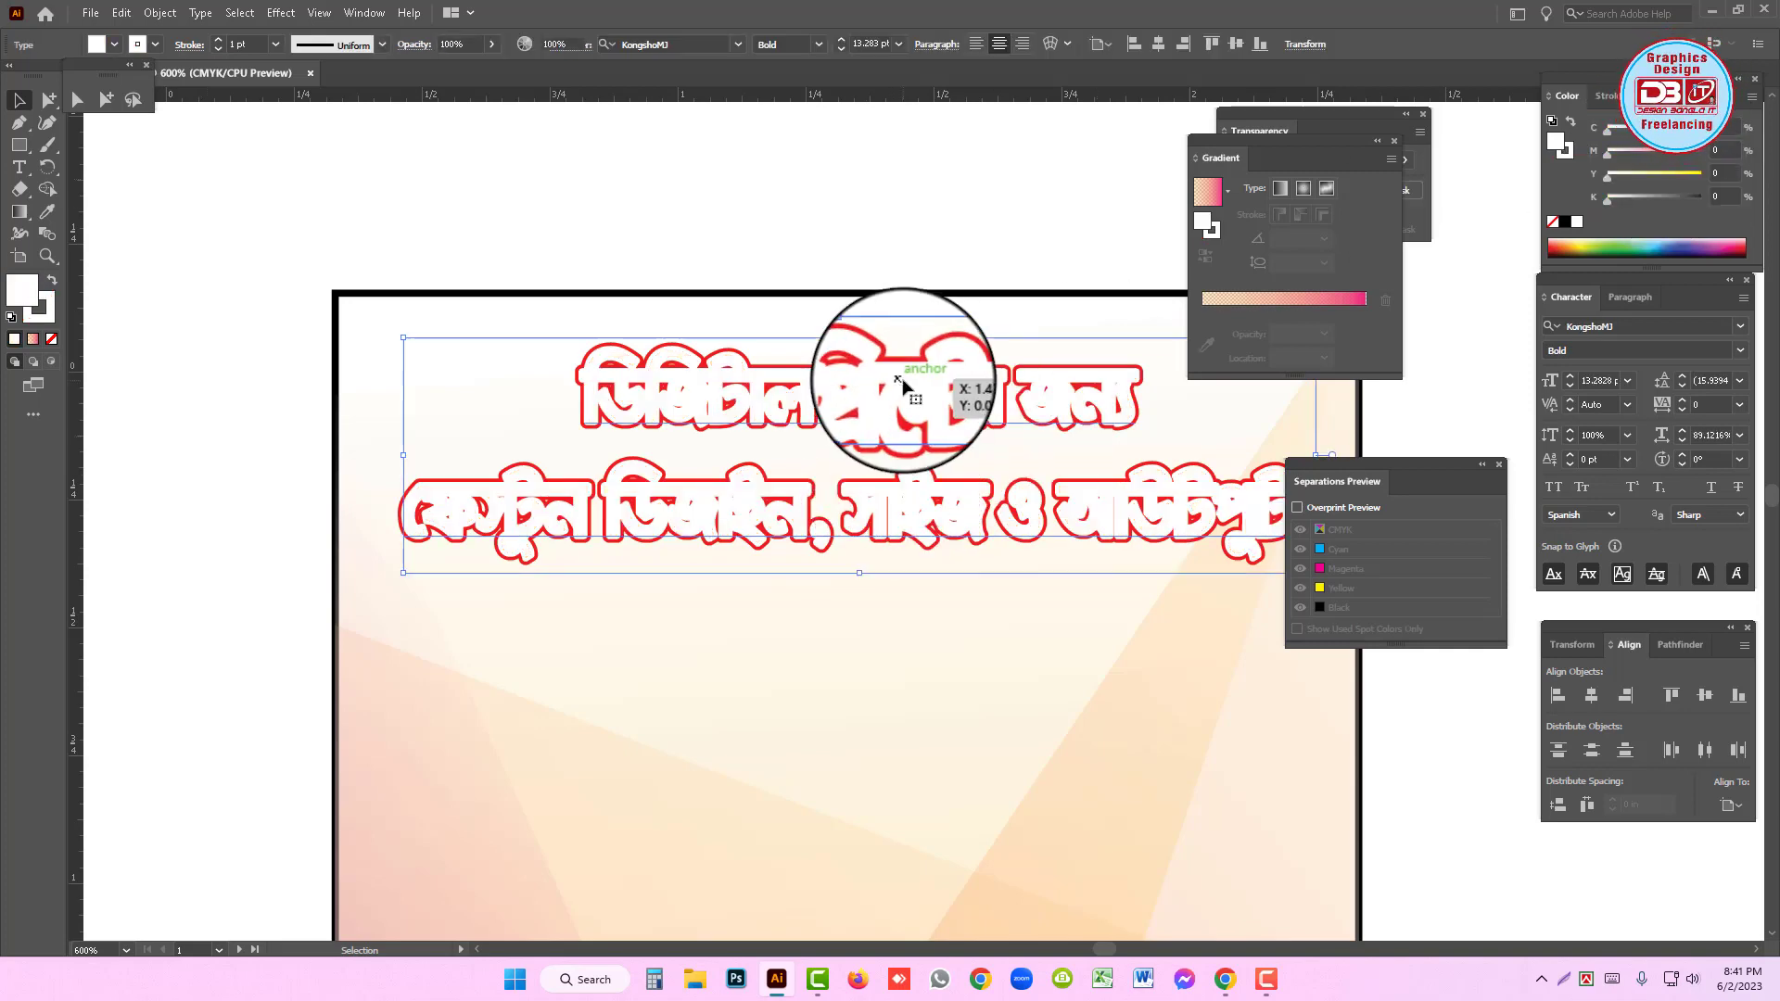
{"action": "key", "text": "ctrl+z"}
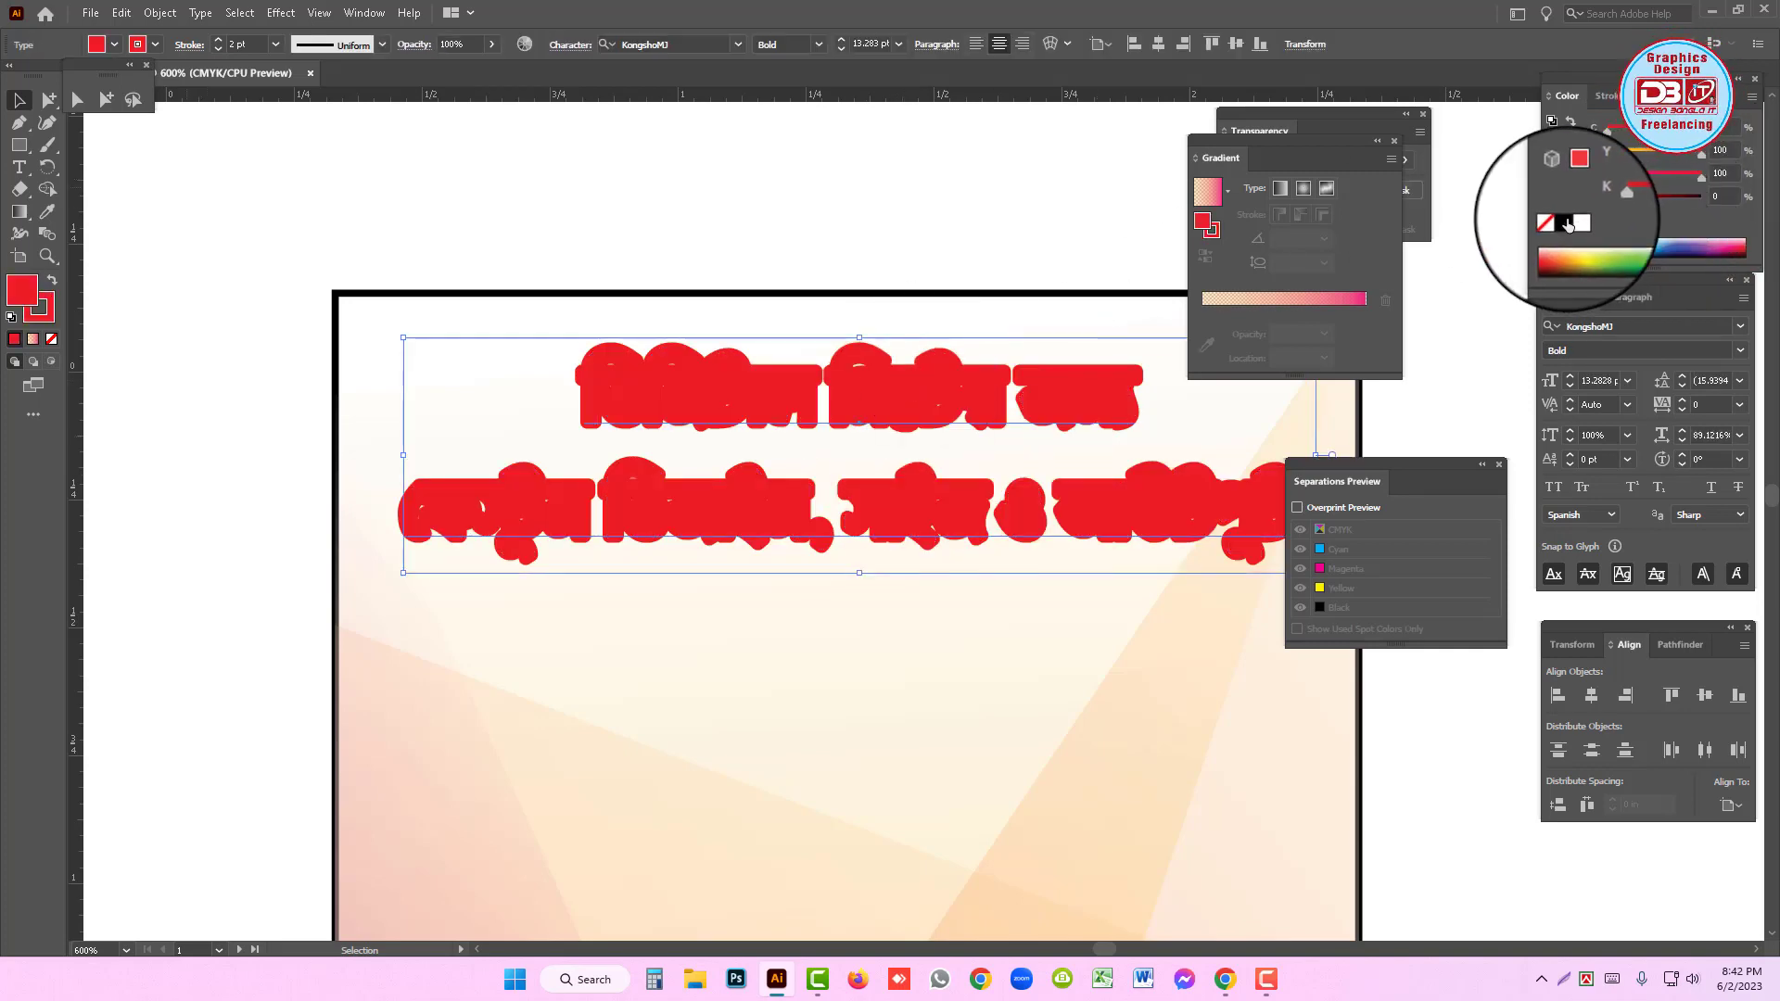
{"action": "left_click", "coordinate": [1567, 225]}
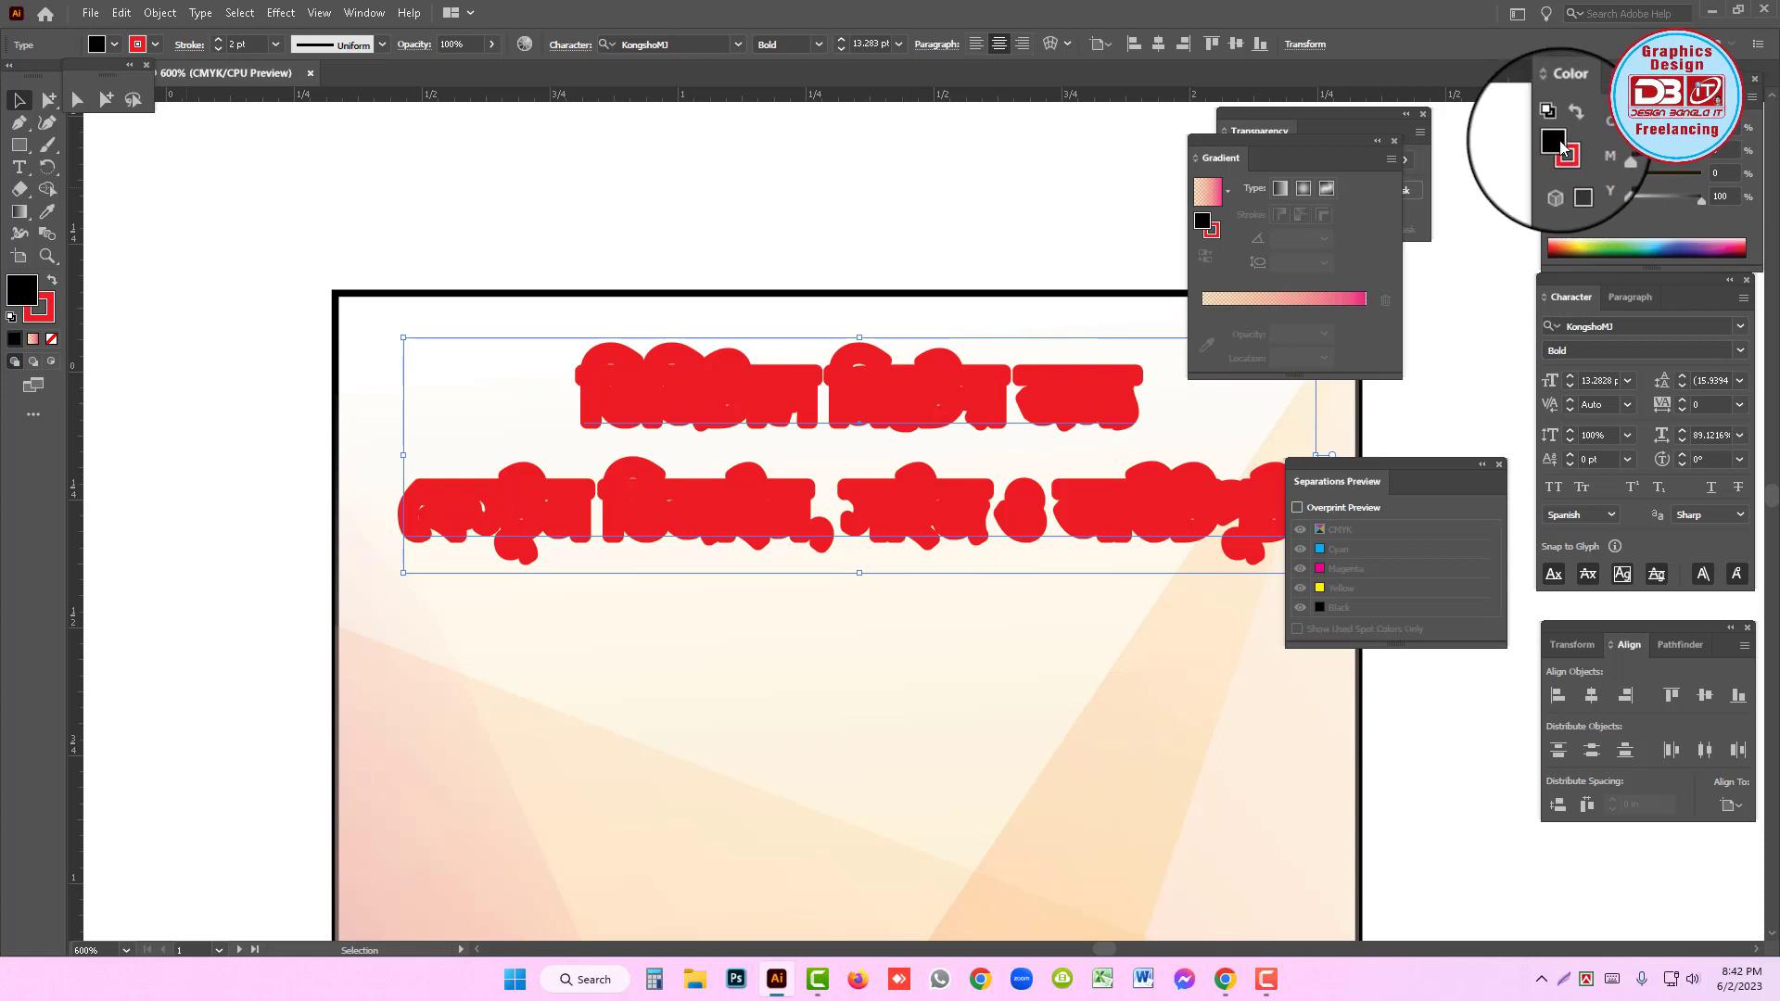
{"action": "key", "text": "ctrl+z"}
{"action": "left_click", "coordinate": [988, 170]}
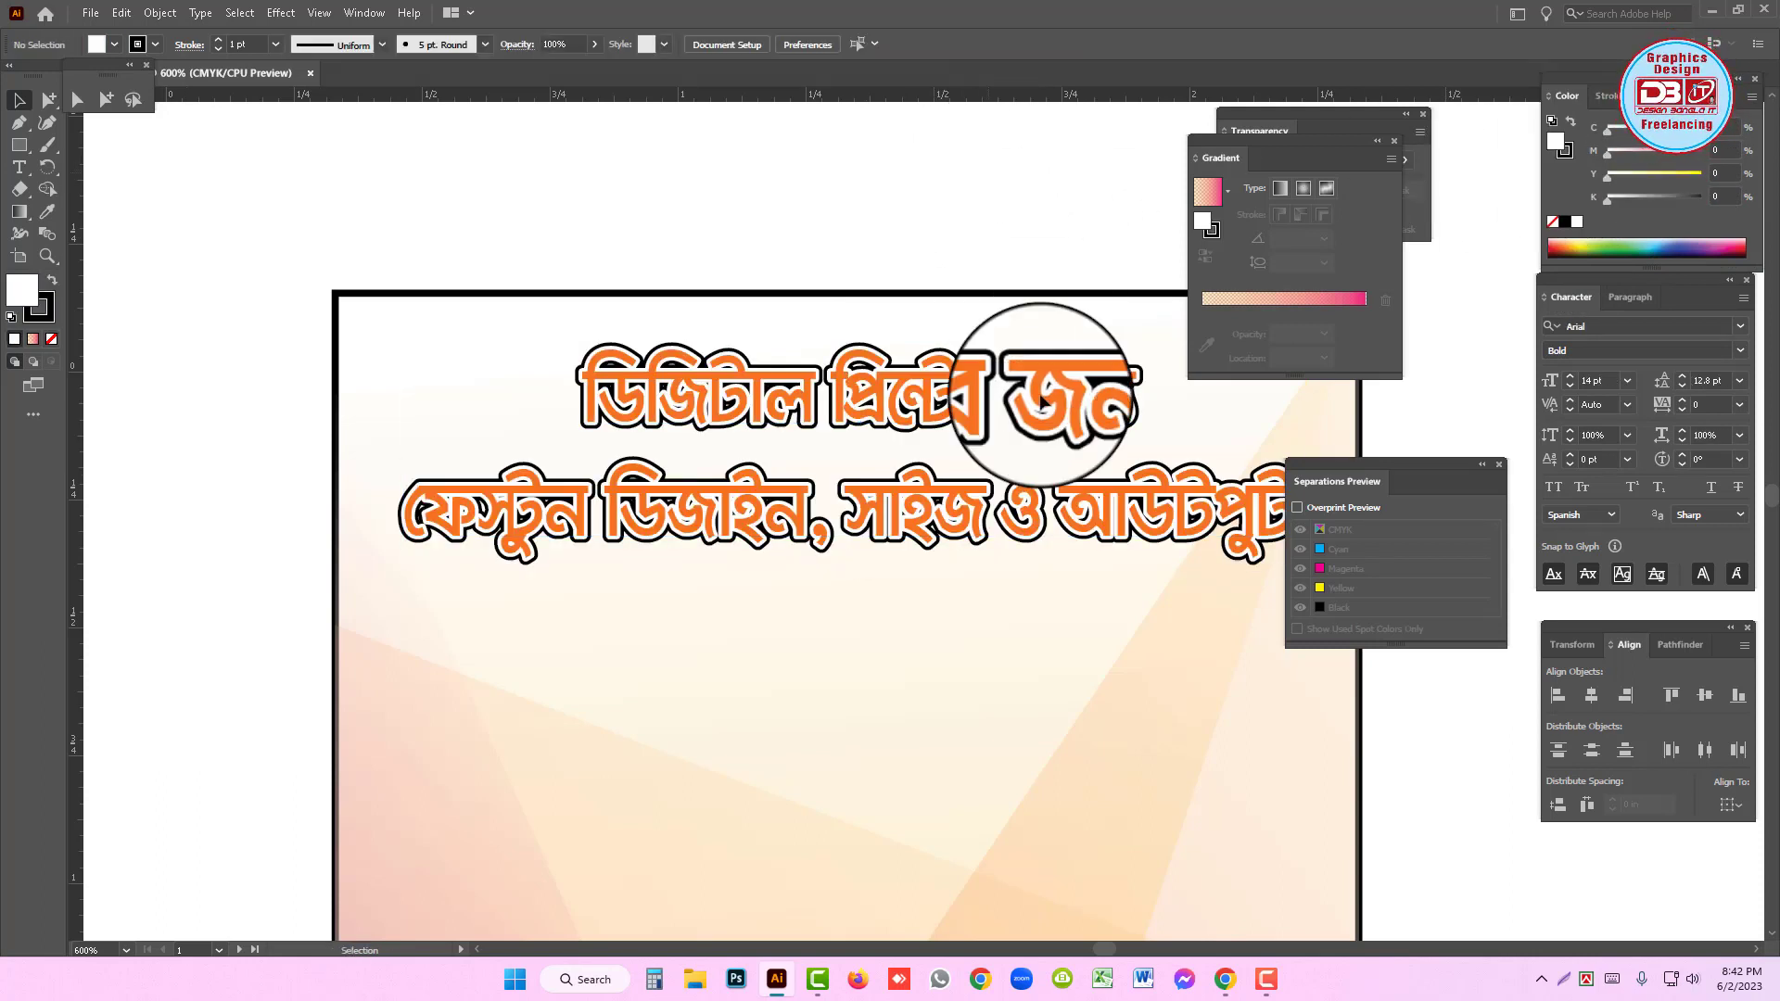
- Tighten the line spacing of all the stacked heading copies to about 11.94 pt leading
{"action": "left_click", "coordinate": [1006, 532], "text": "ctrl+alt"}
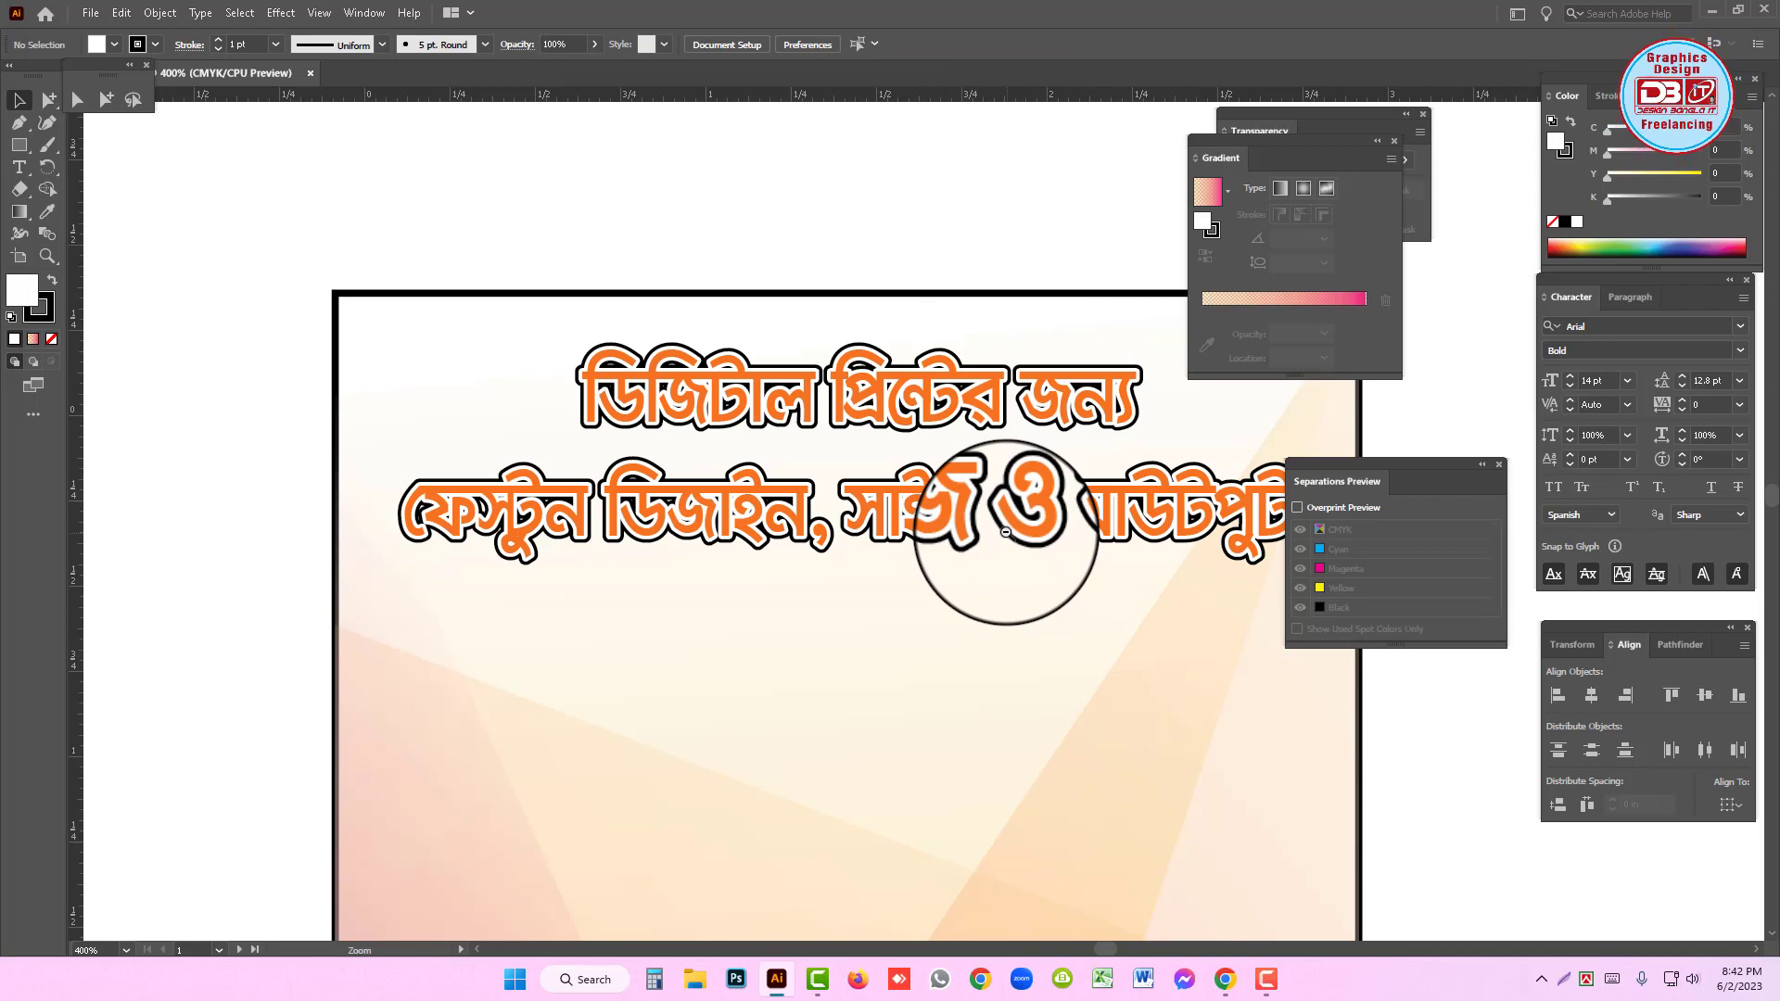
{"action": "left_click", "coordinate": [1006, 532], "text": "ctrl+alt"}
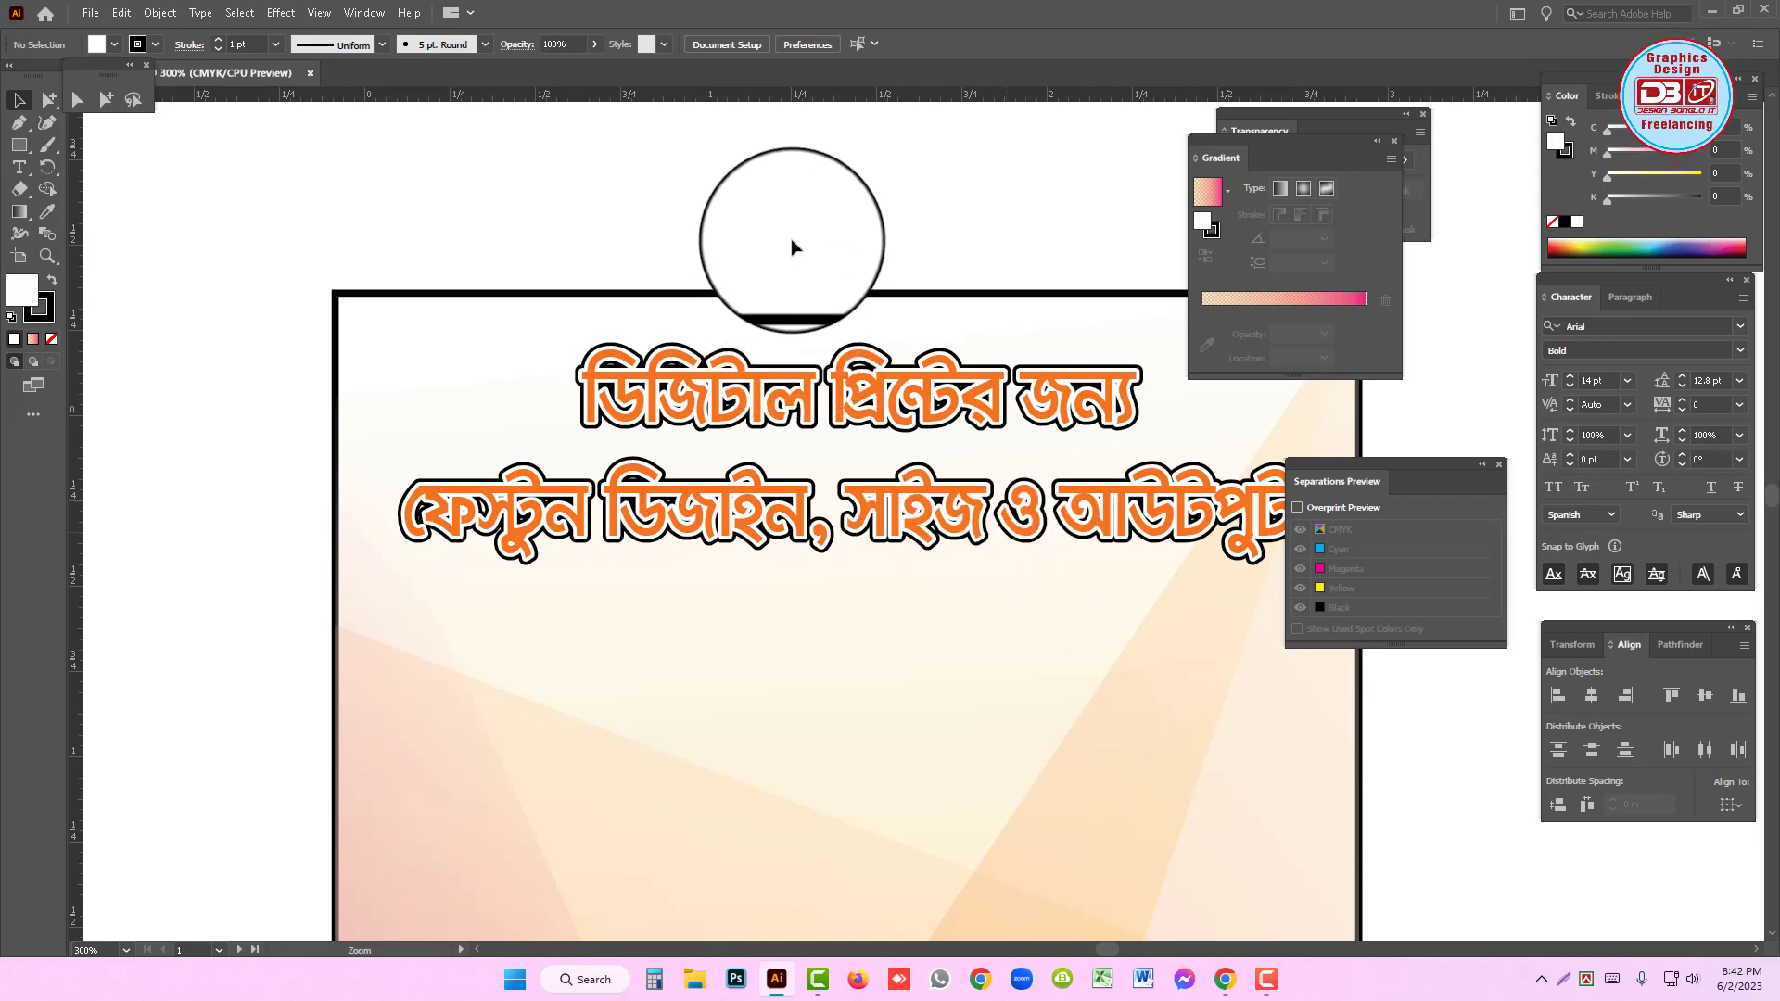
{"action": "left_click_drag", "start_coordinate": [792, 240], "coordinate": [823, 463]}
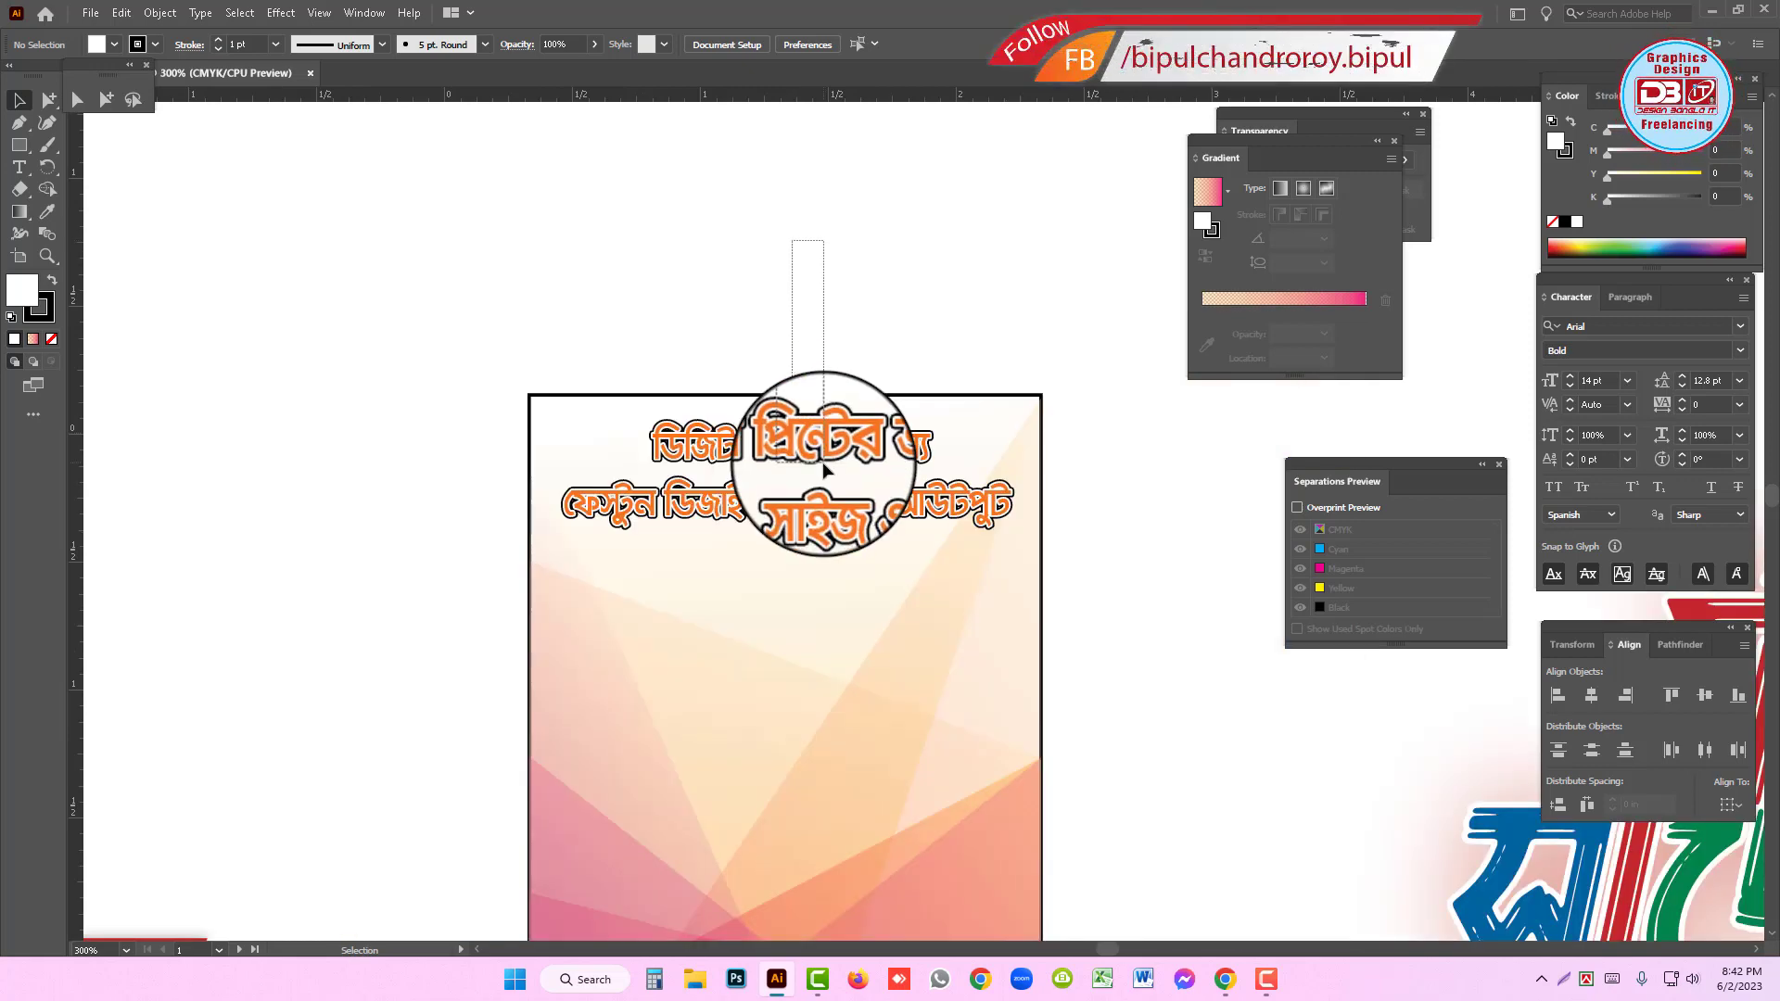
{"action": "left_click", "coordinate": [824, 470]}
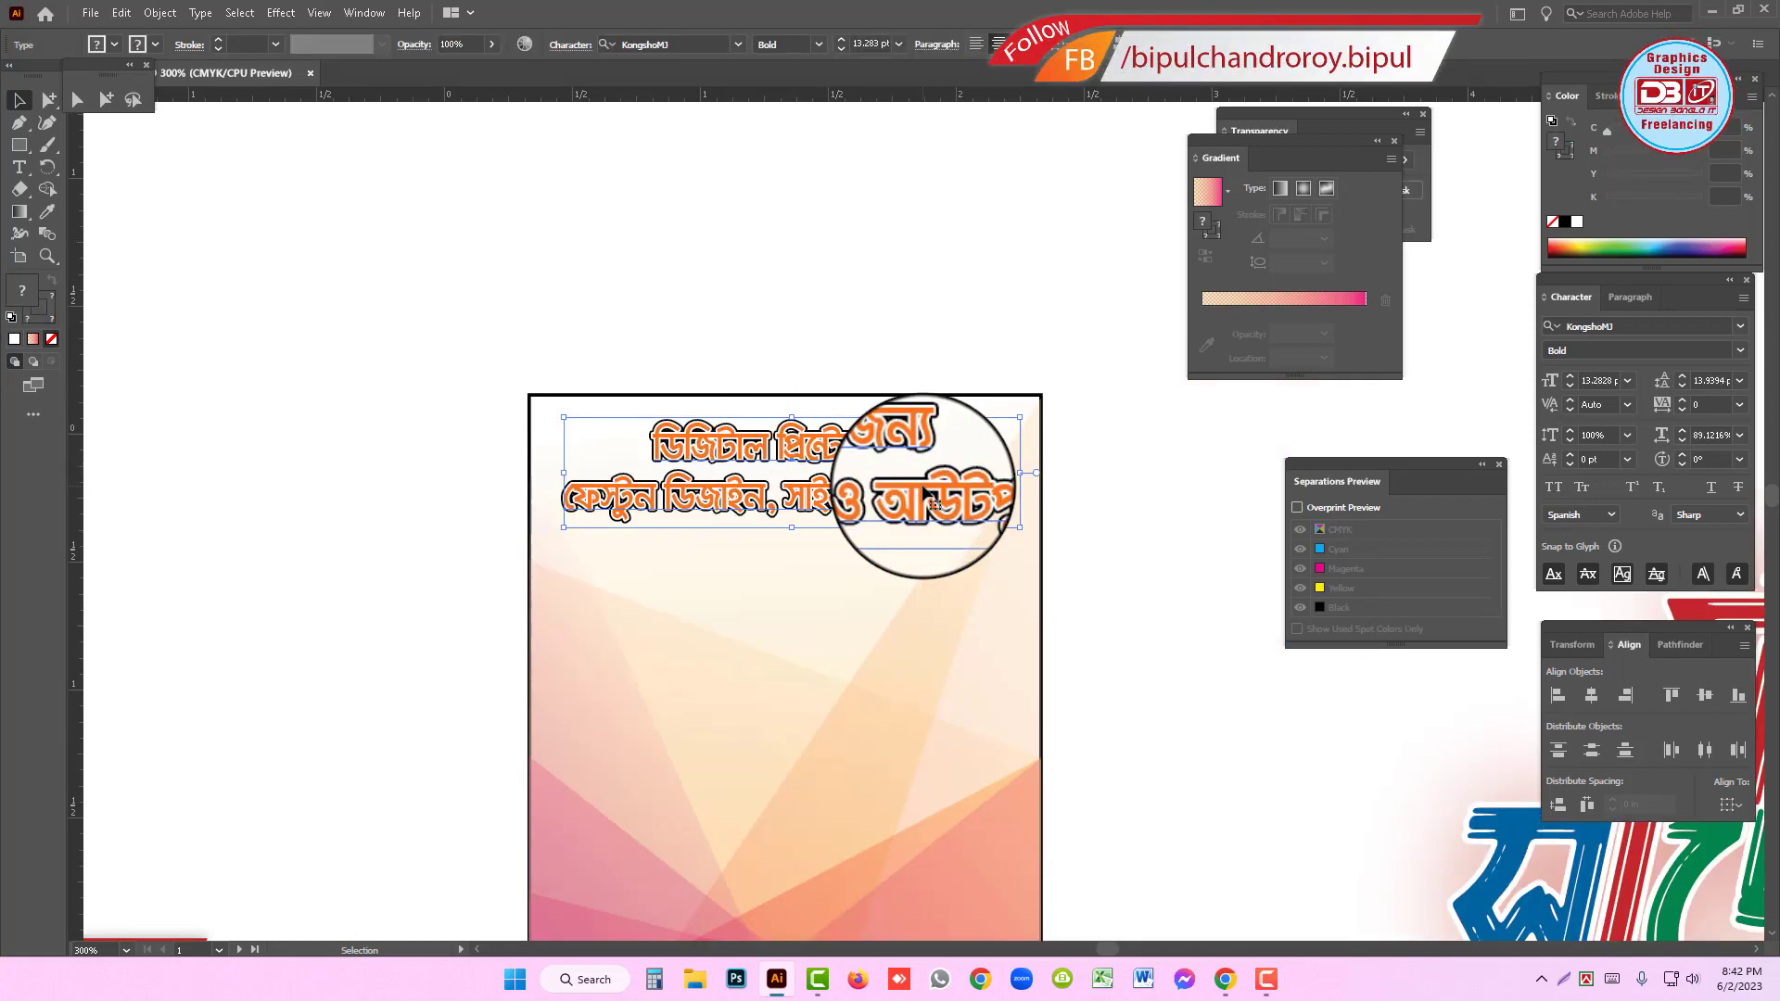
{"action": "key", "text": "alt+Up"}
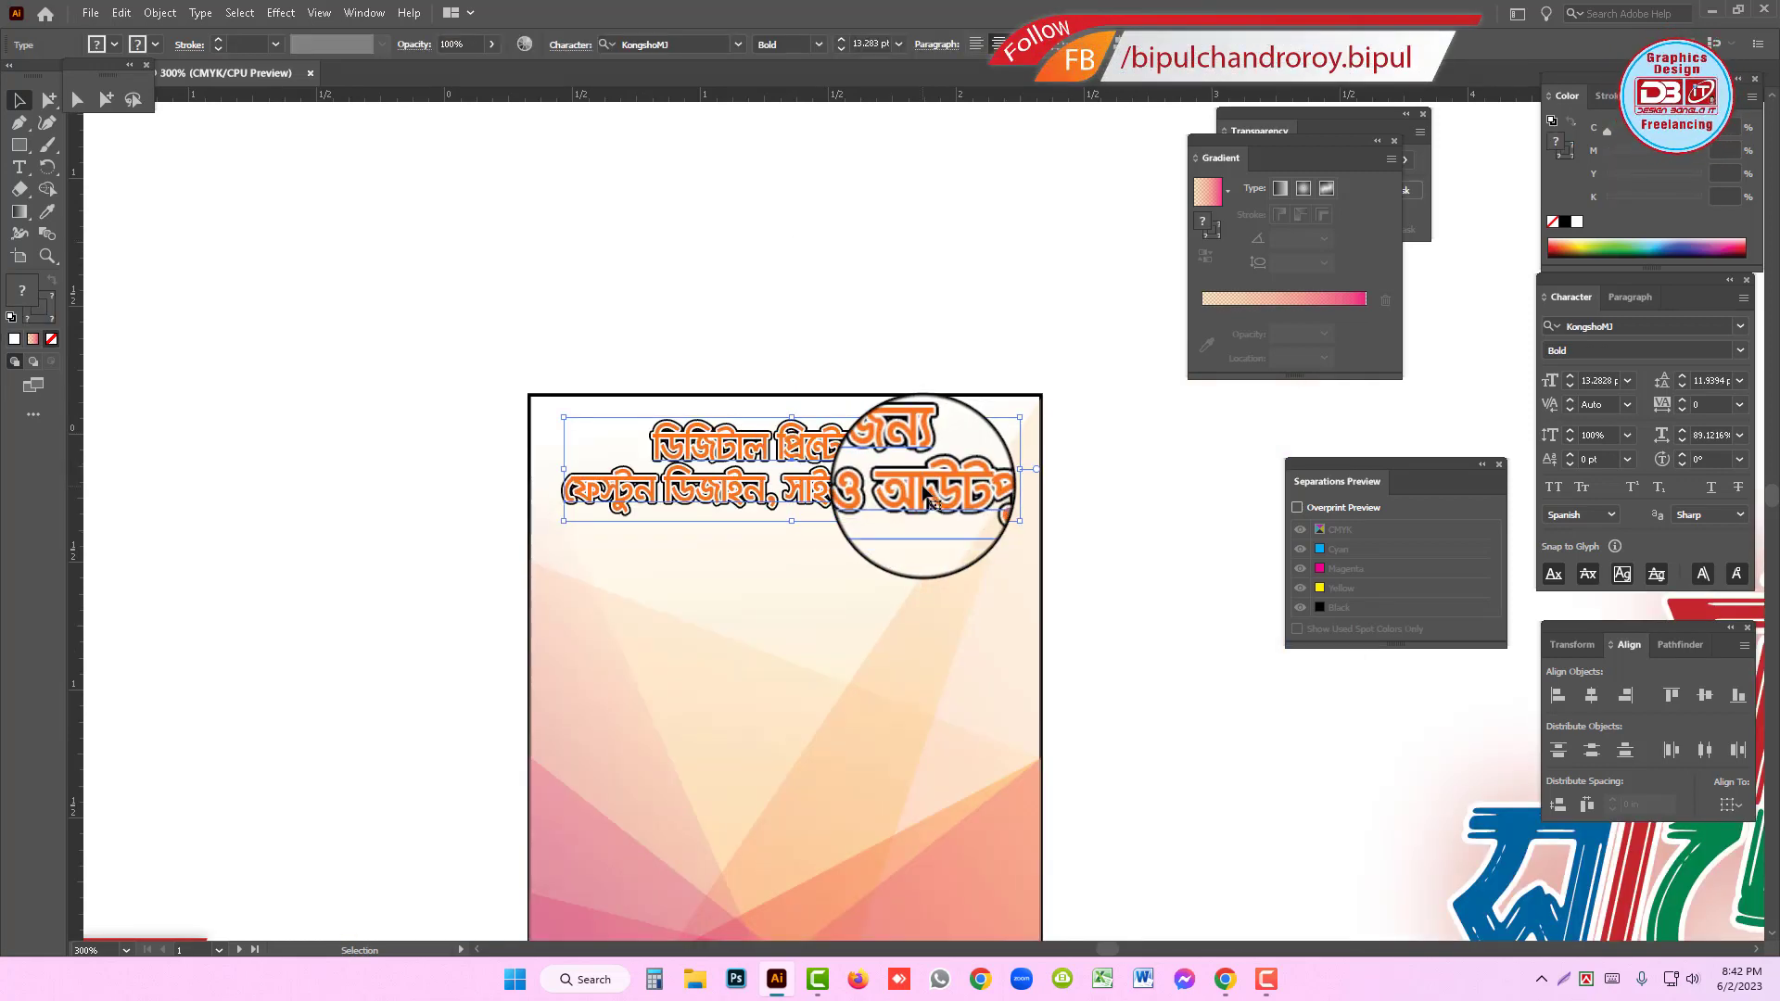
{"action": "left_click", "coordinate": [862, 413]}
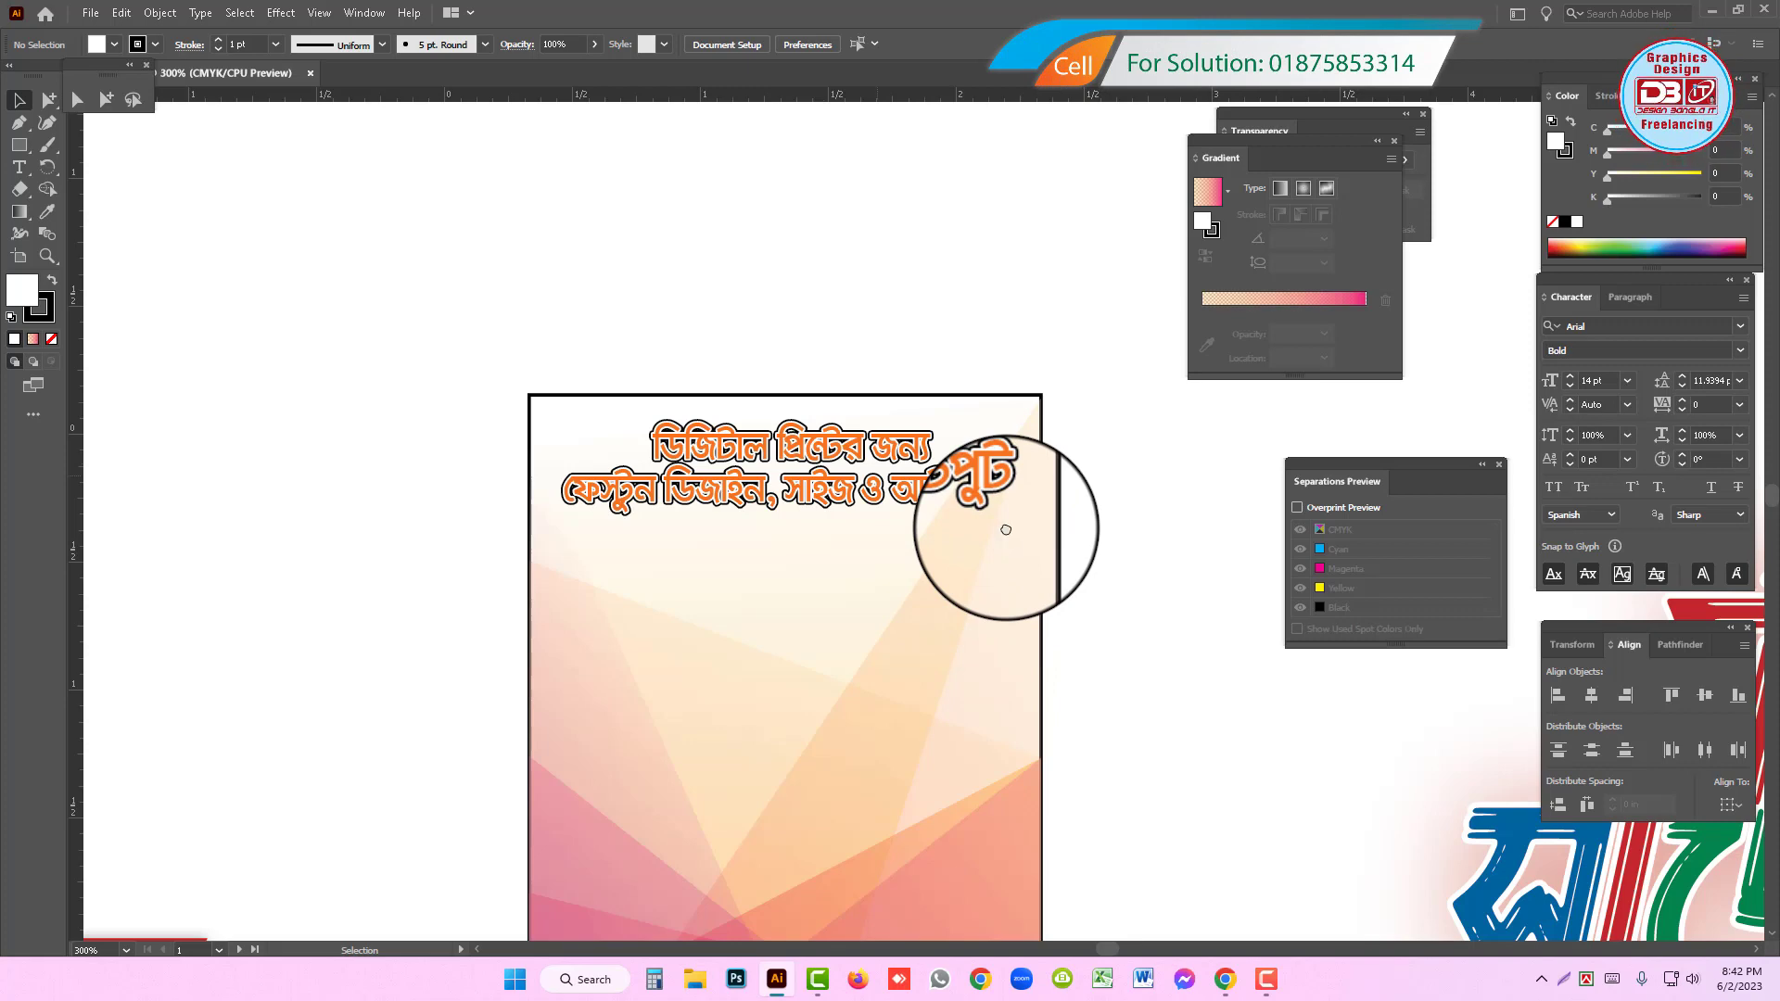
- Move the round Design Bangla IT logo from the pasteboard onto the banner beneath the heading
{"action": "scroll", "coordinate": [844, 552], "scroll_direction": "down", "scroll_amount": 1}
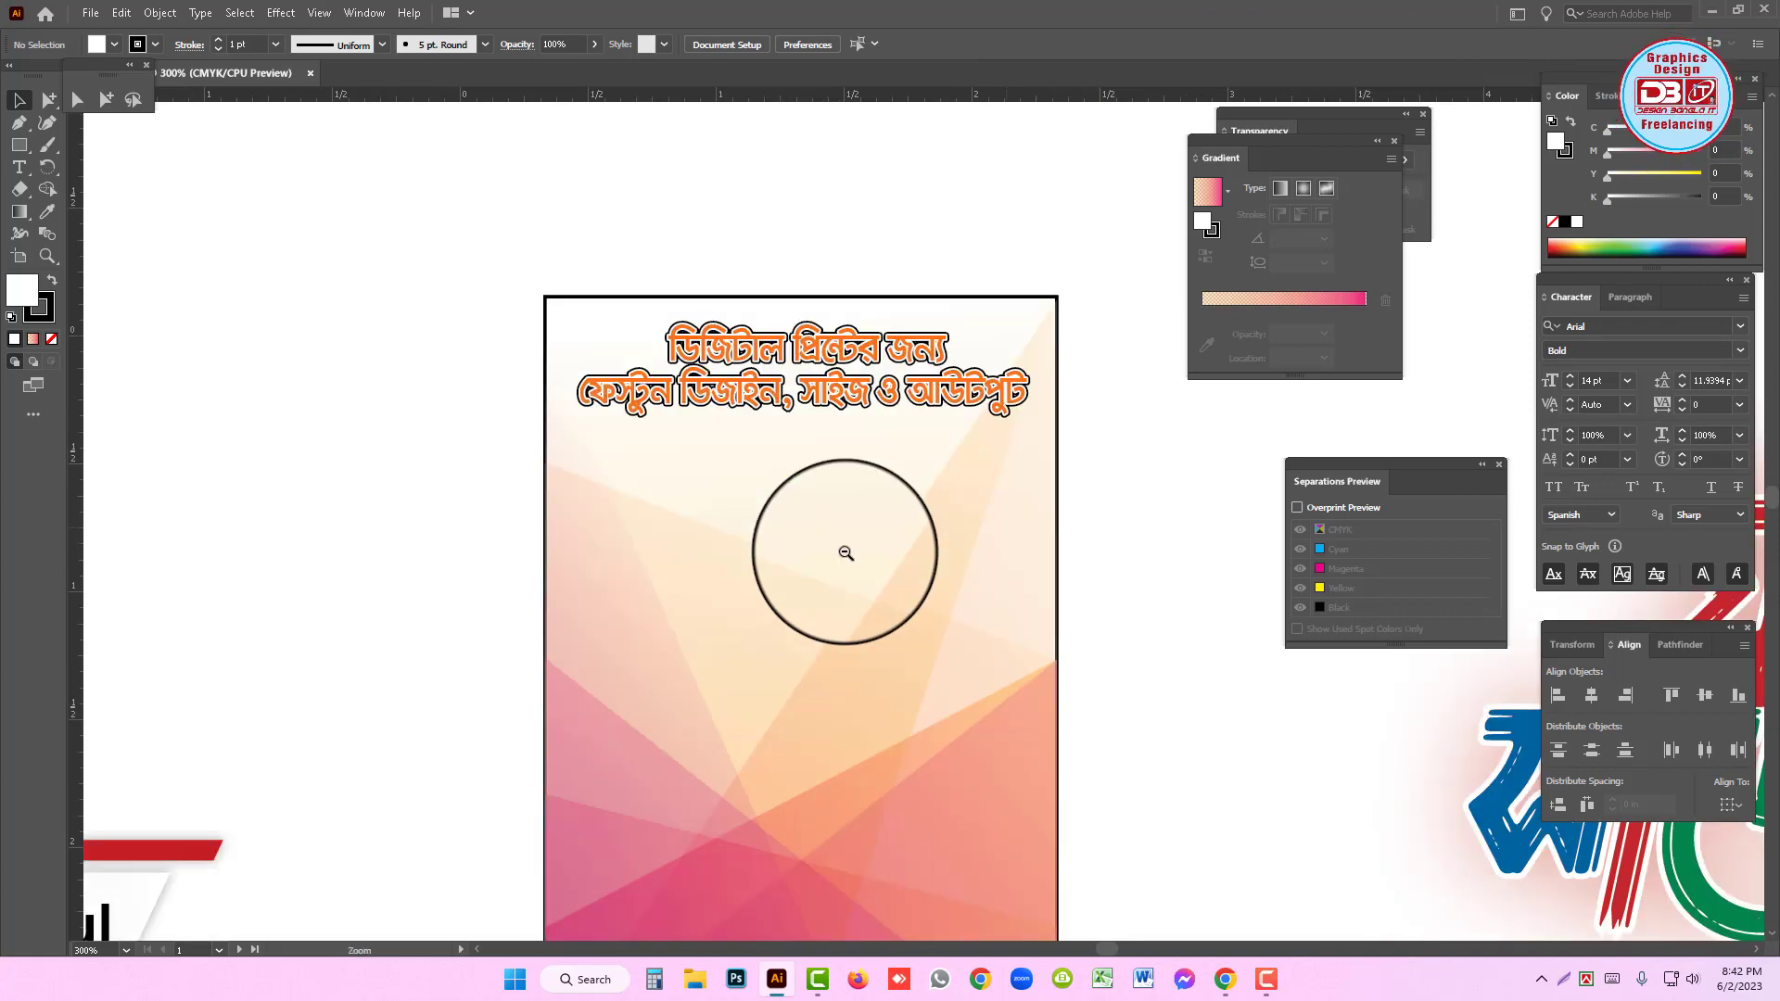
{"action": "left_click", "coordinate": [845, 553], "text": "ctrl+alt"}
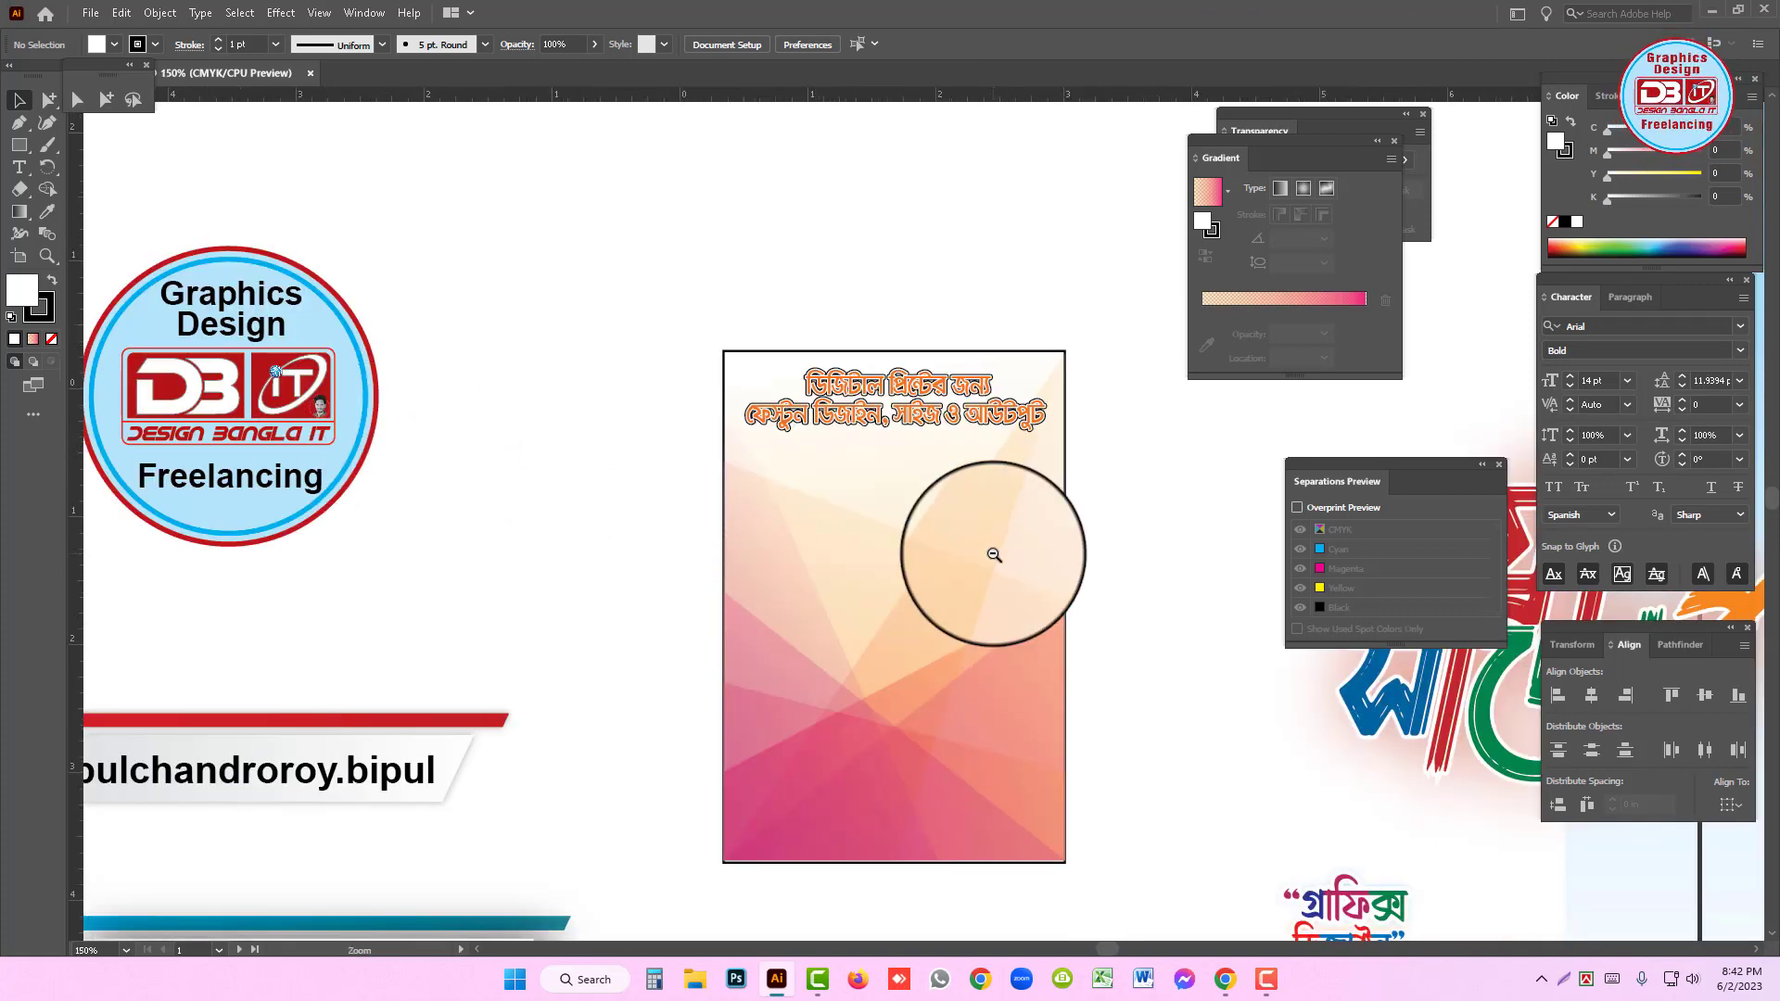
{"action": "key", "text": "v"}
{"action": "left_click", "coordinate": [337, 438]}
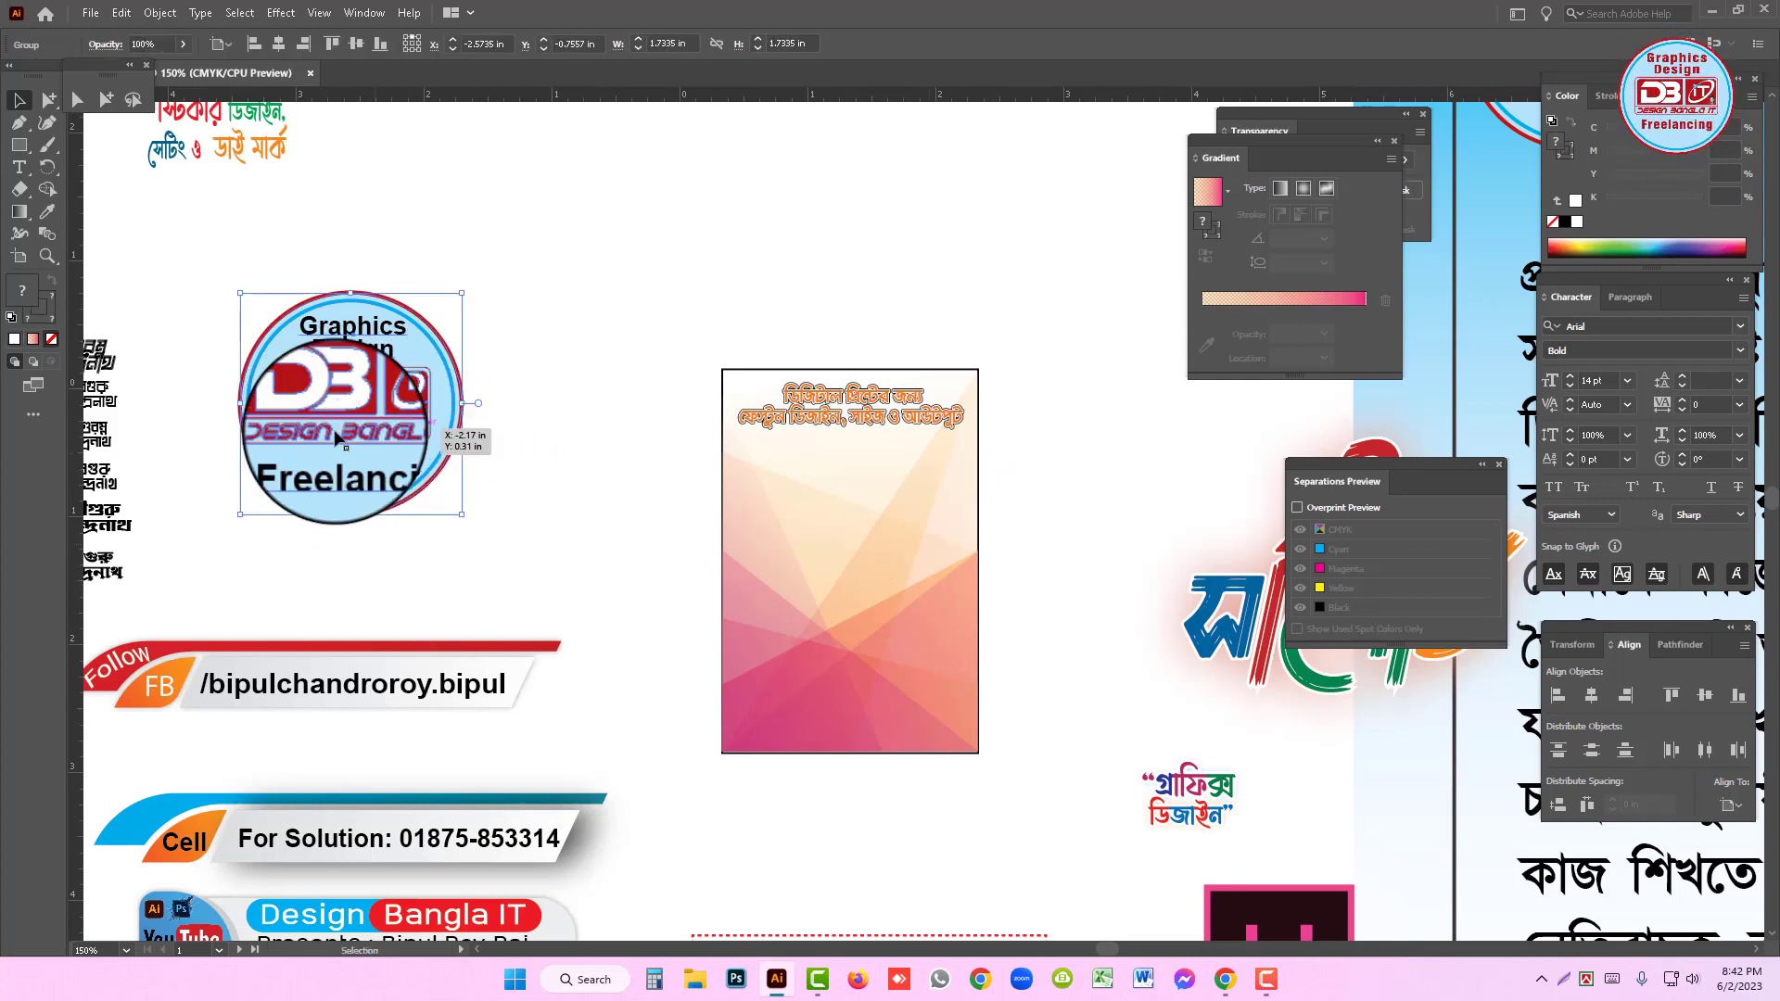
{"action": "left_click_drag", "start_coordinate": [336, 437], "coordinate": [848, 579]}
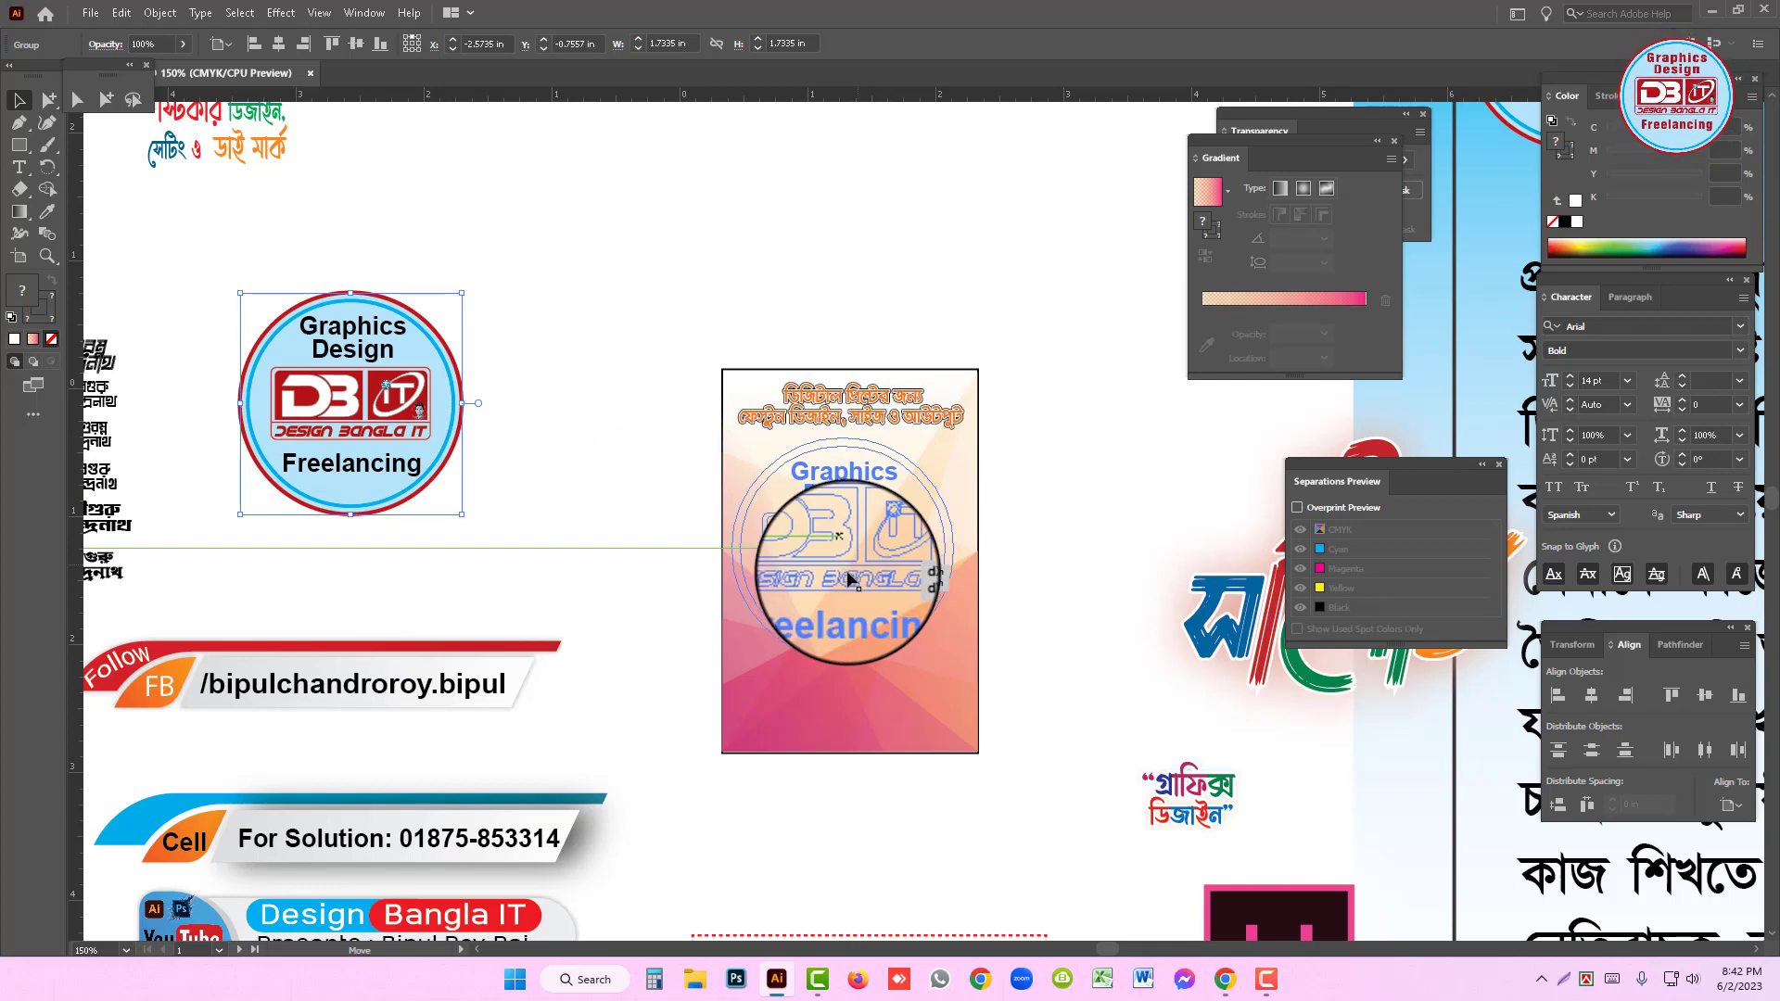
{"action": "left_click_drag", "start_coordinate": [849, 579], "coordinate": [849, 580]}
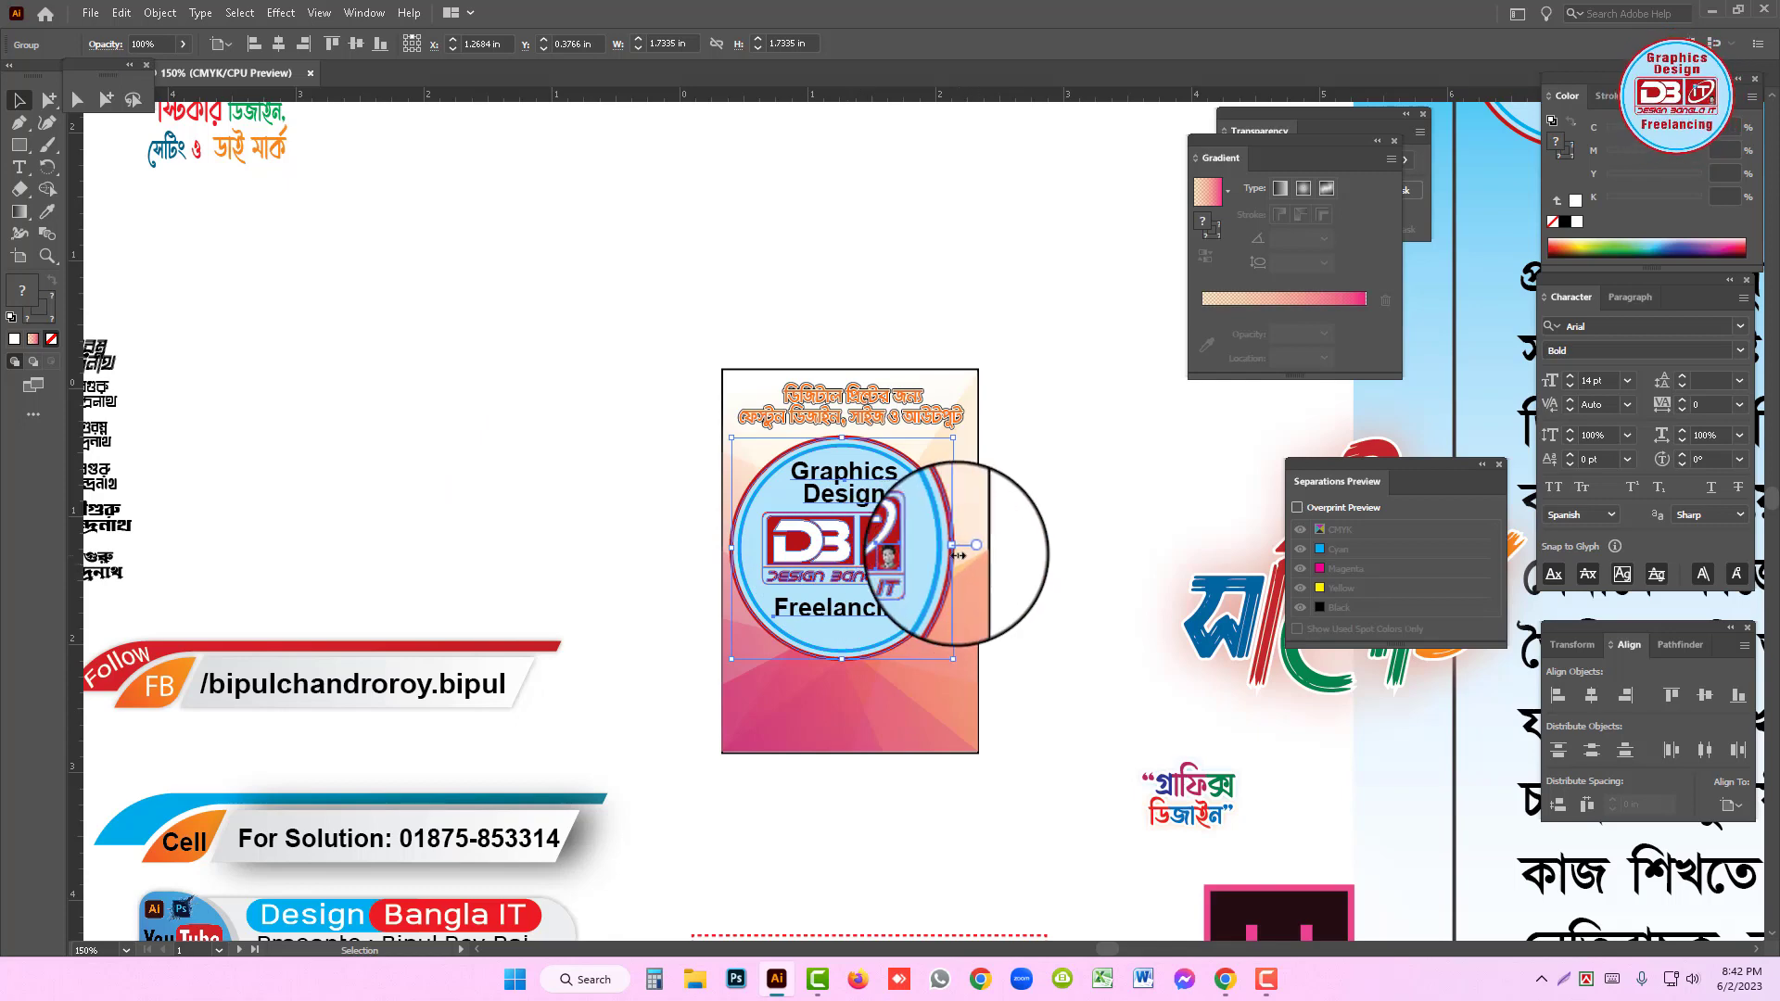
- Try scaling the unexpanded logo down to about 0.52 in wide, check its rings up close, and undo the scaling
{"action": "left_click_drag", "start_coordinate": [953, 548], "coordinate": [877, 553]}
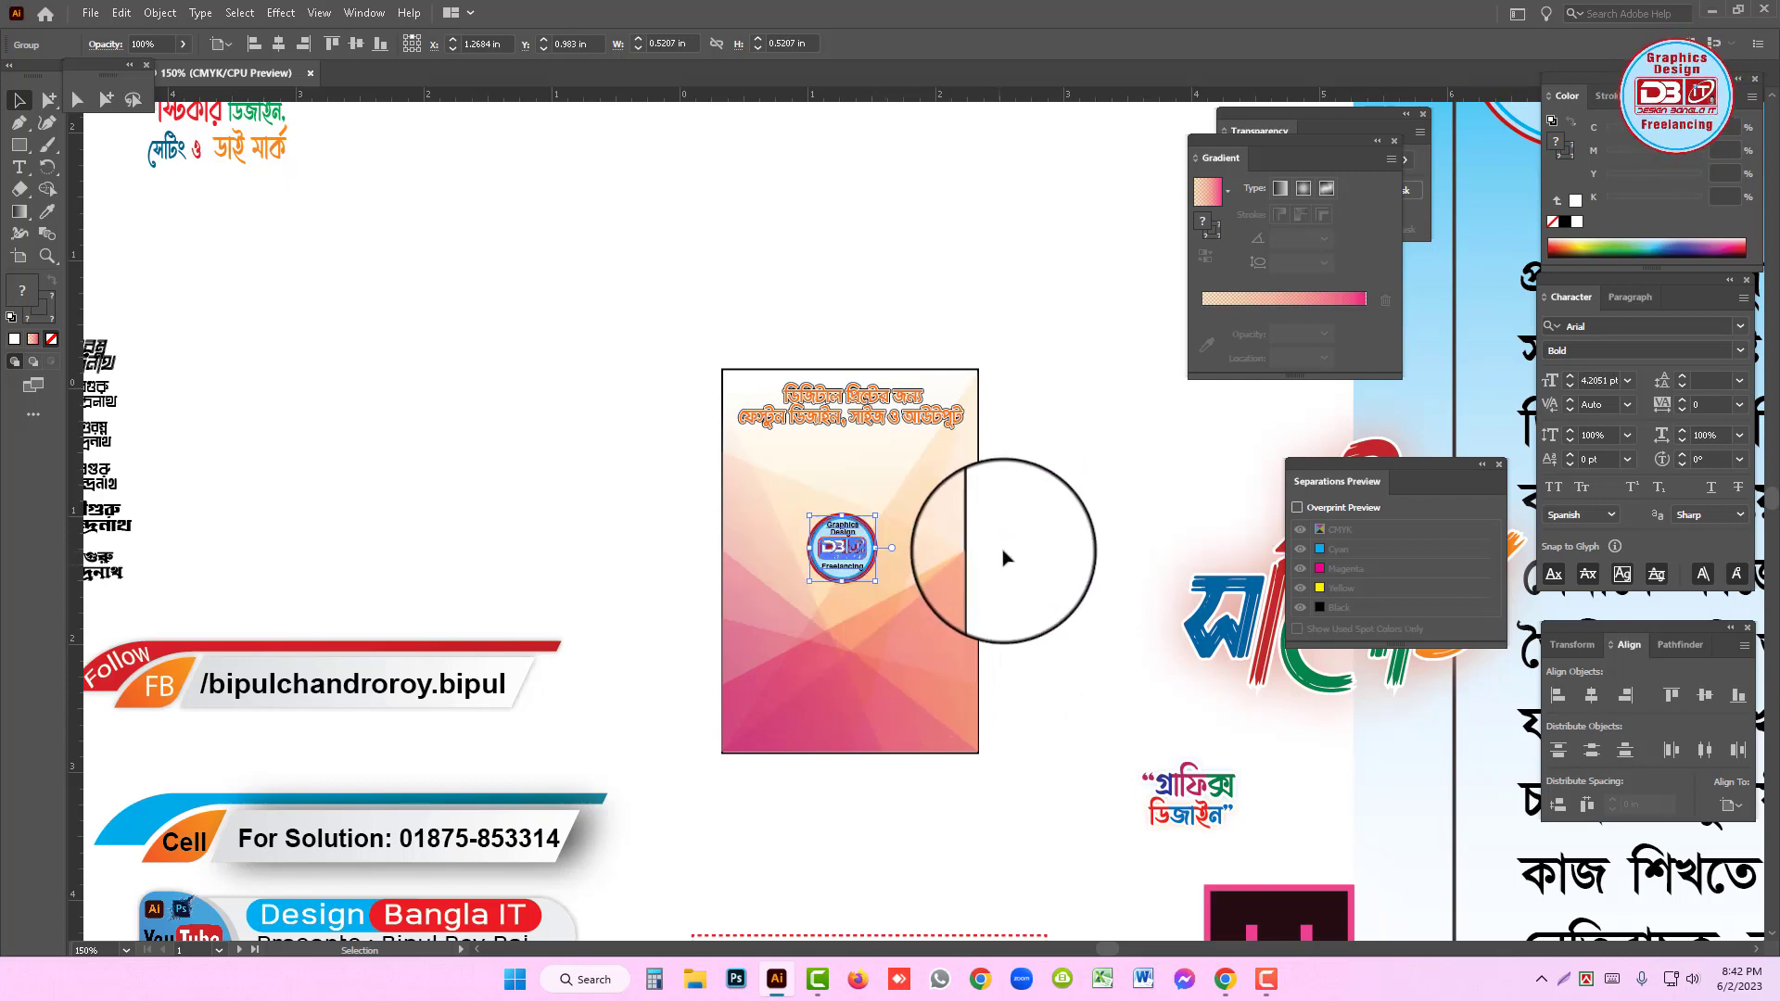
{"action": "left_click", "coordinate": [1061, 509]}
{"action": "key", "text": "ctrl+space"}
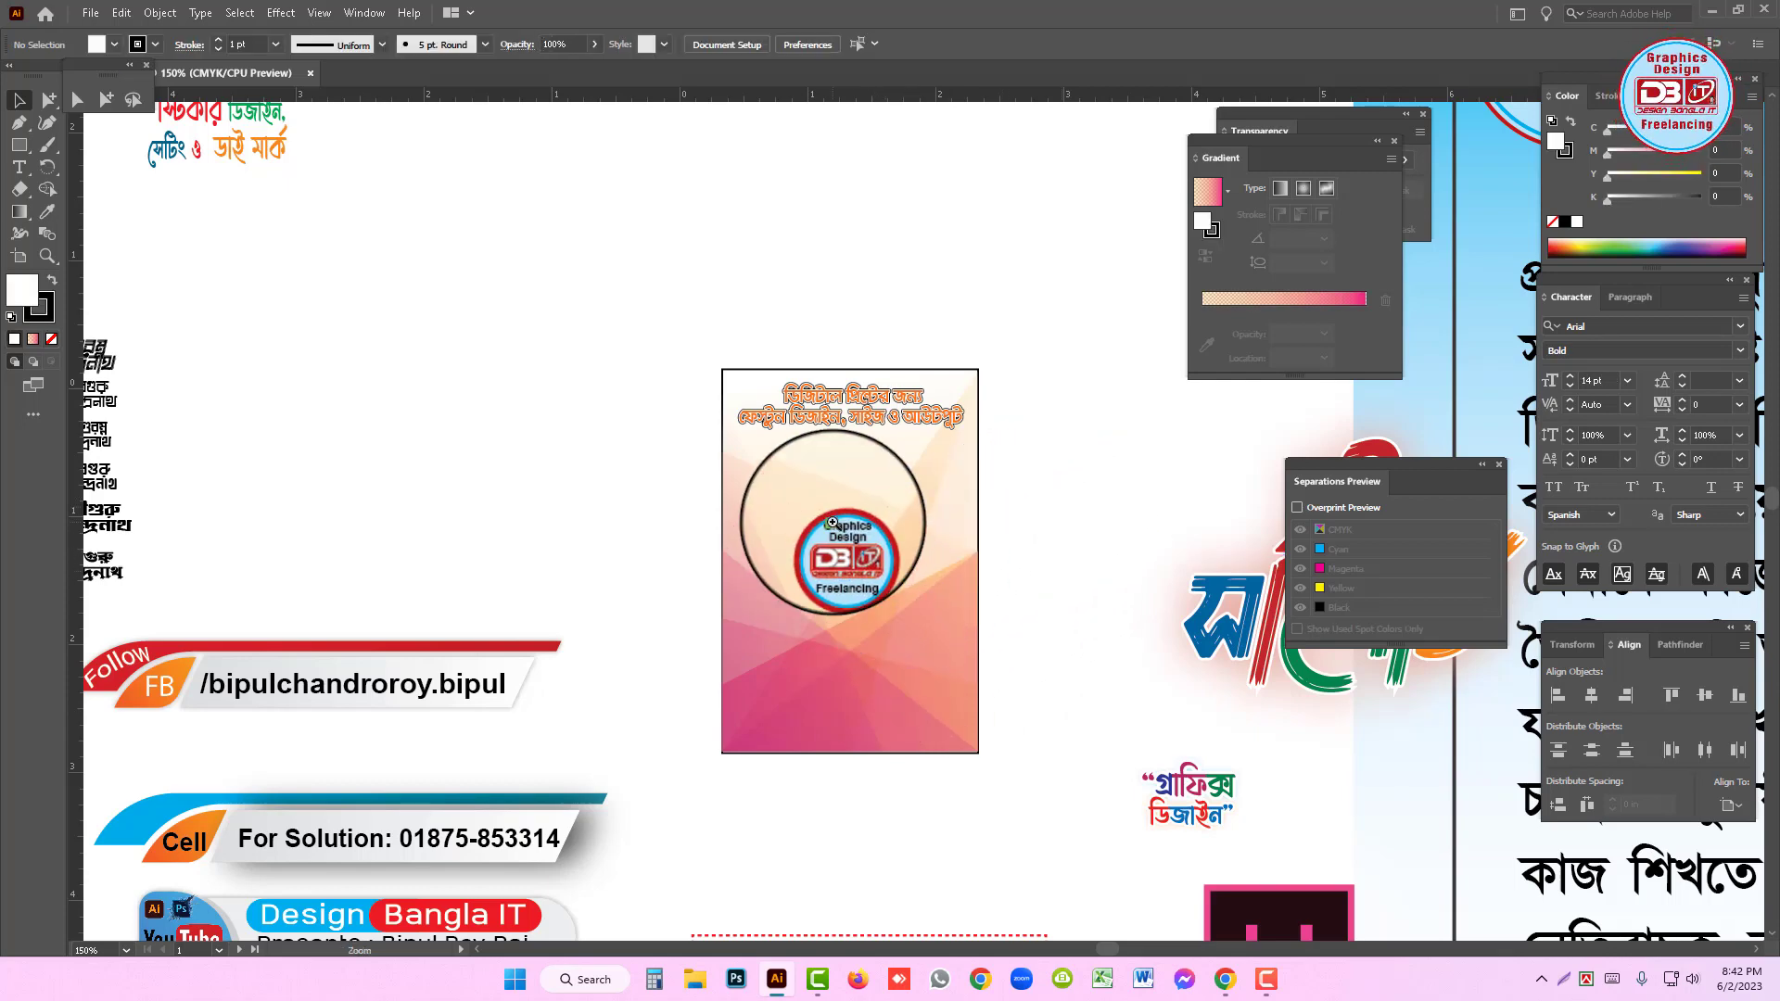
{"action": "left_click", "coordinate": [832, 522]}
{"action": "left_click", "coordinate": [1007, 537]}
{"action": "left_click", "coordinate": [843, 546]}
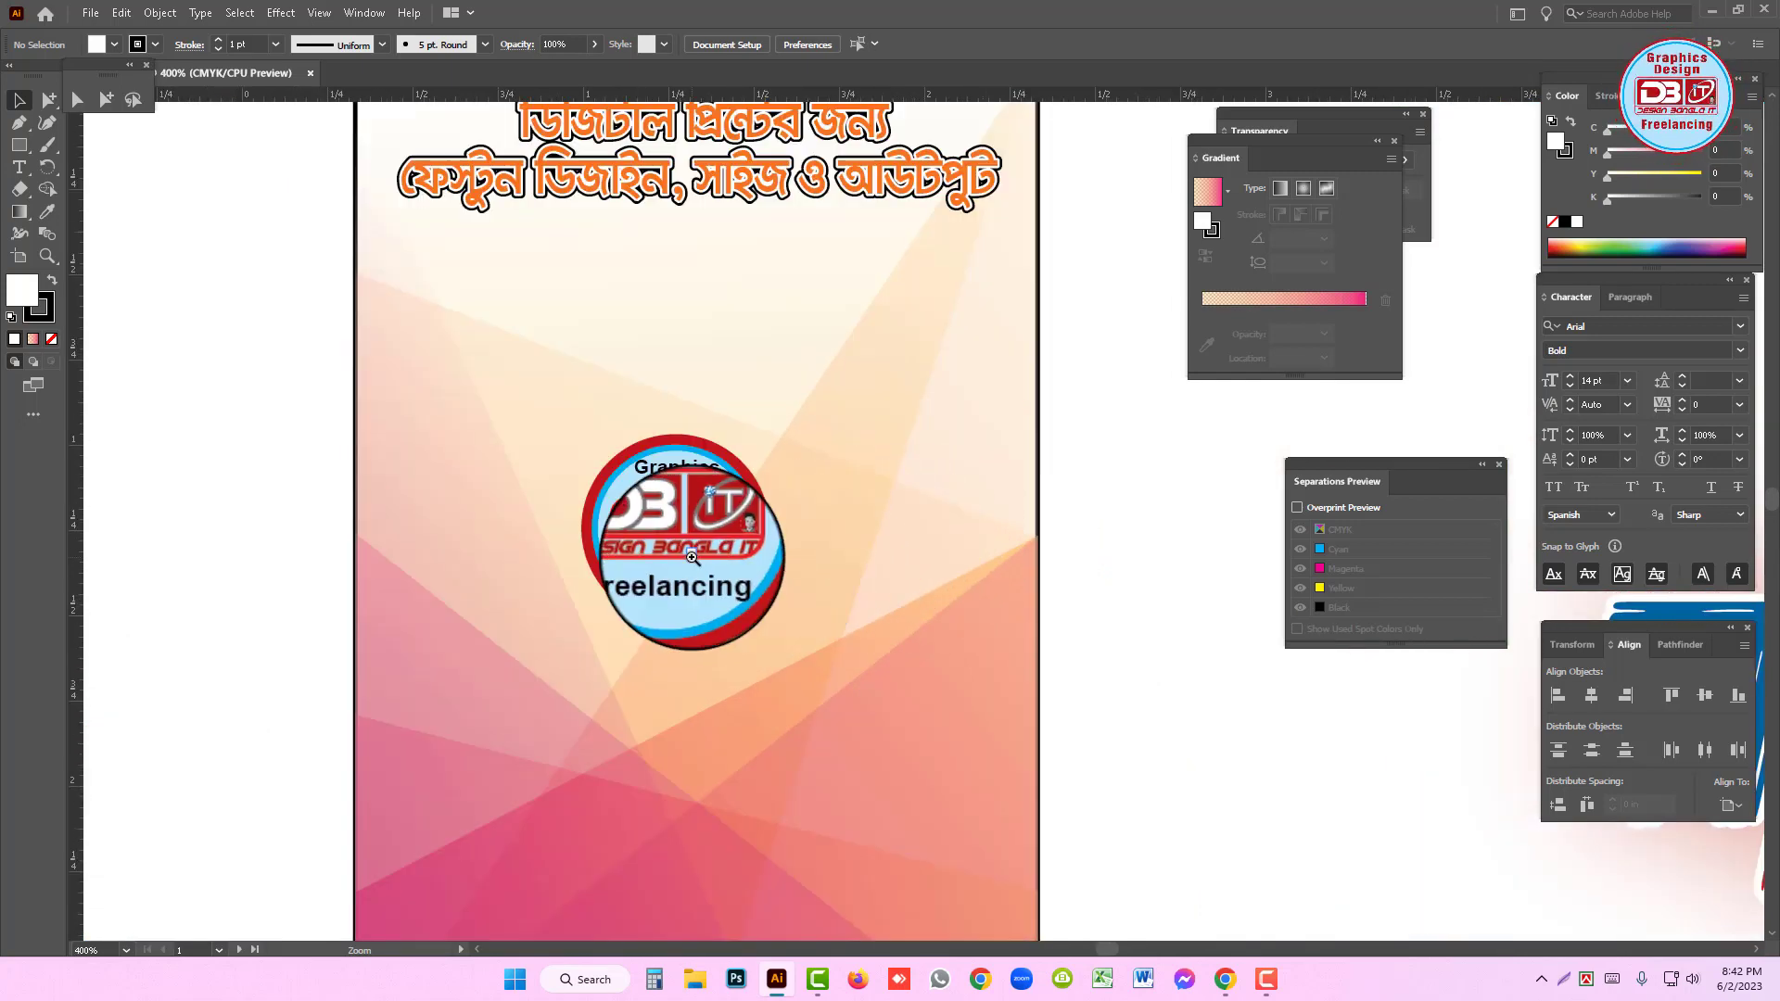
{"action": "left_click", "coordinate": [693, 557]}
{"action": "key", "text": "v"}
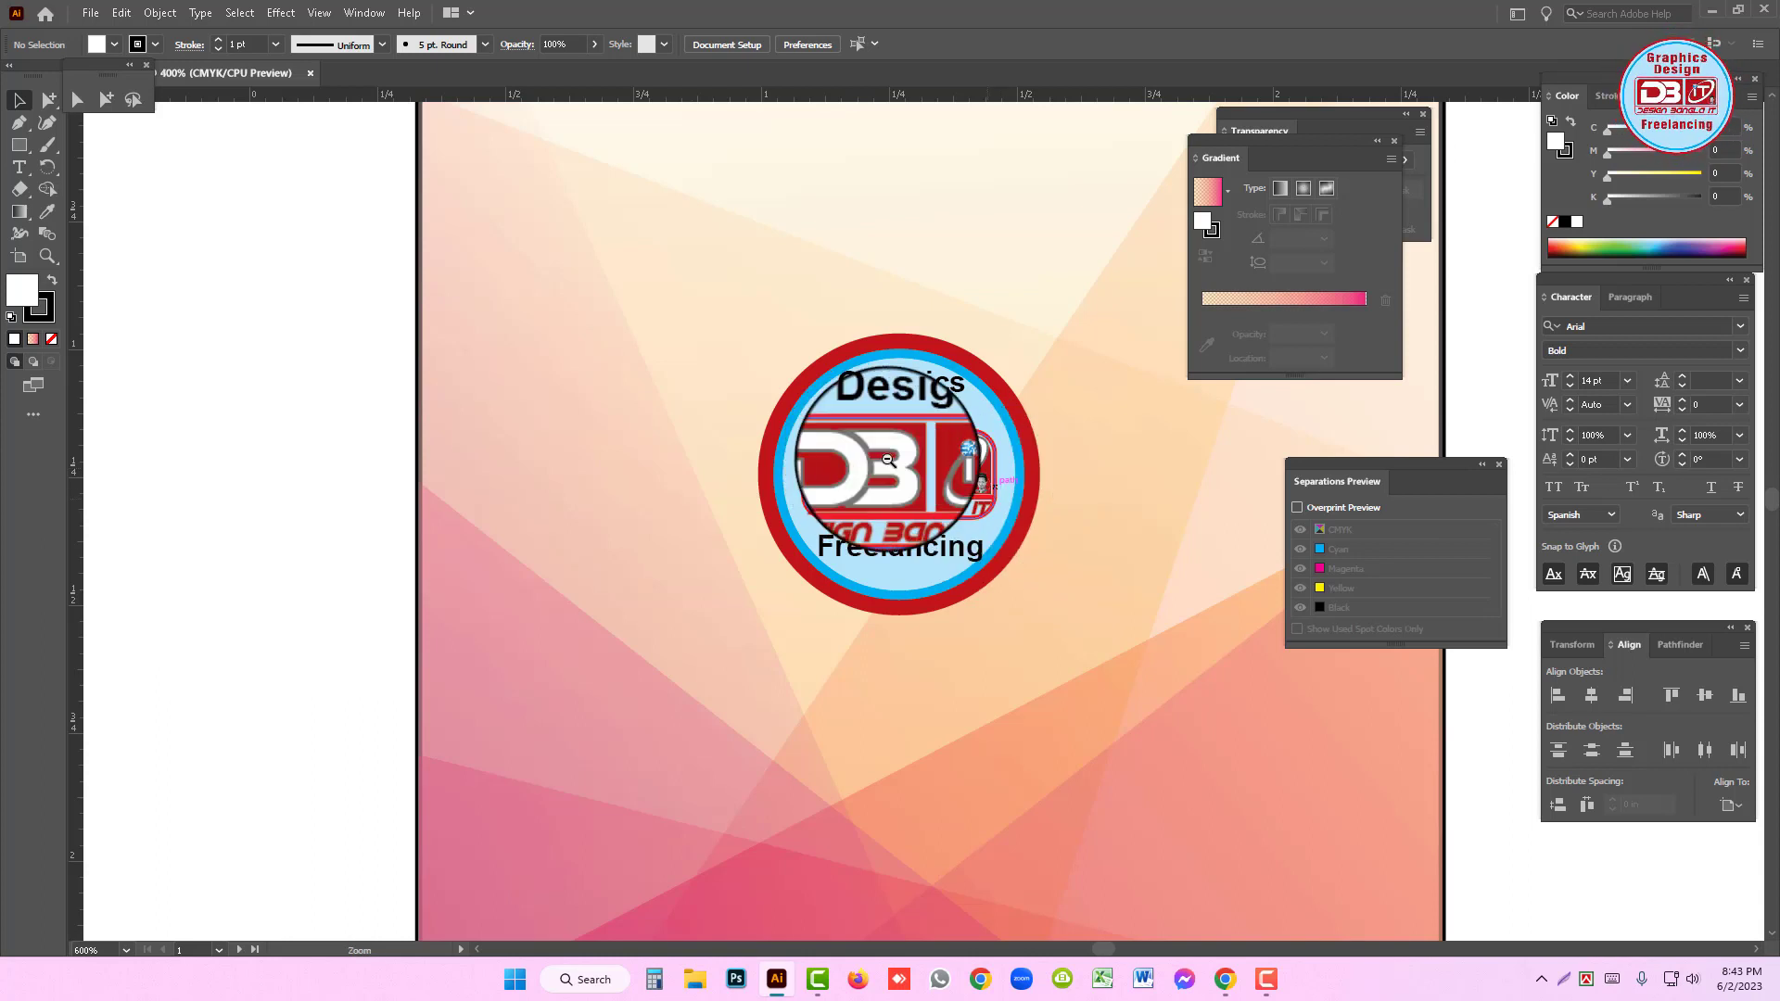
{"action": "left_click", "coordinate": [941, 459], "text": "ctrl+alt"}
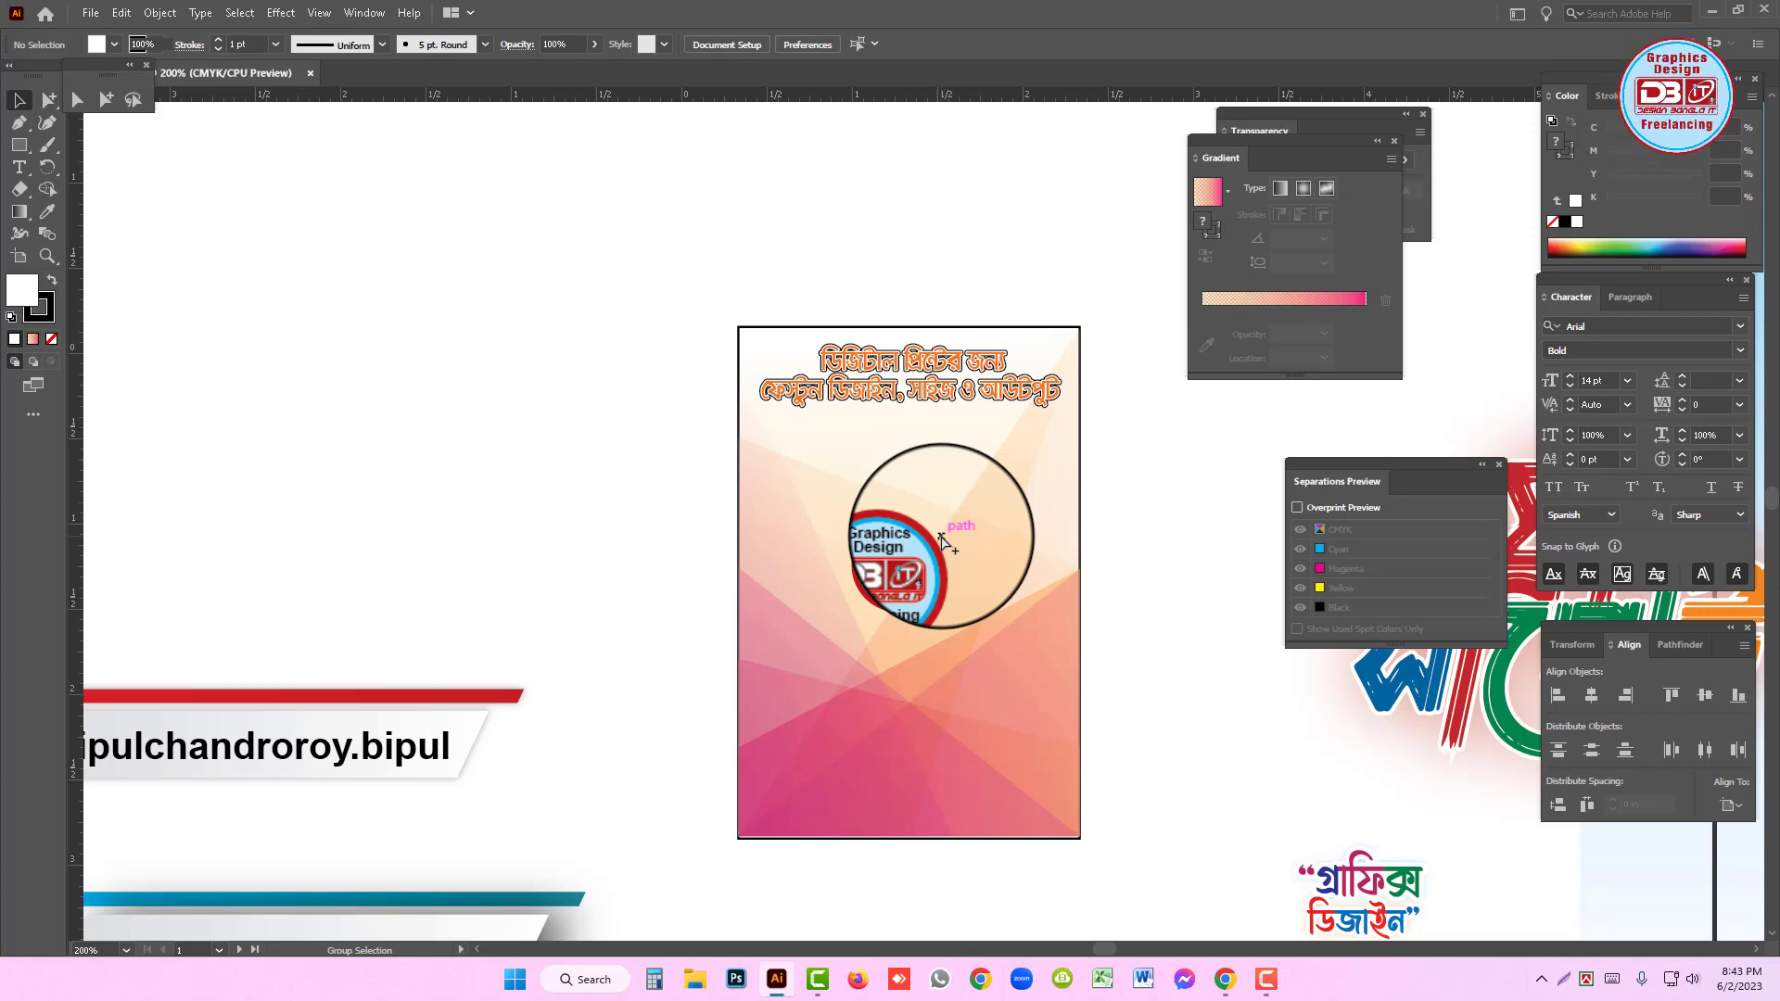
{"action": "key", "text": "ctrl+v"}
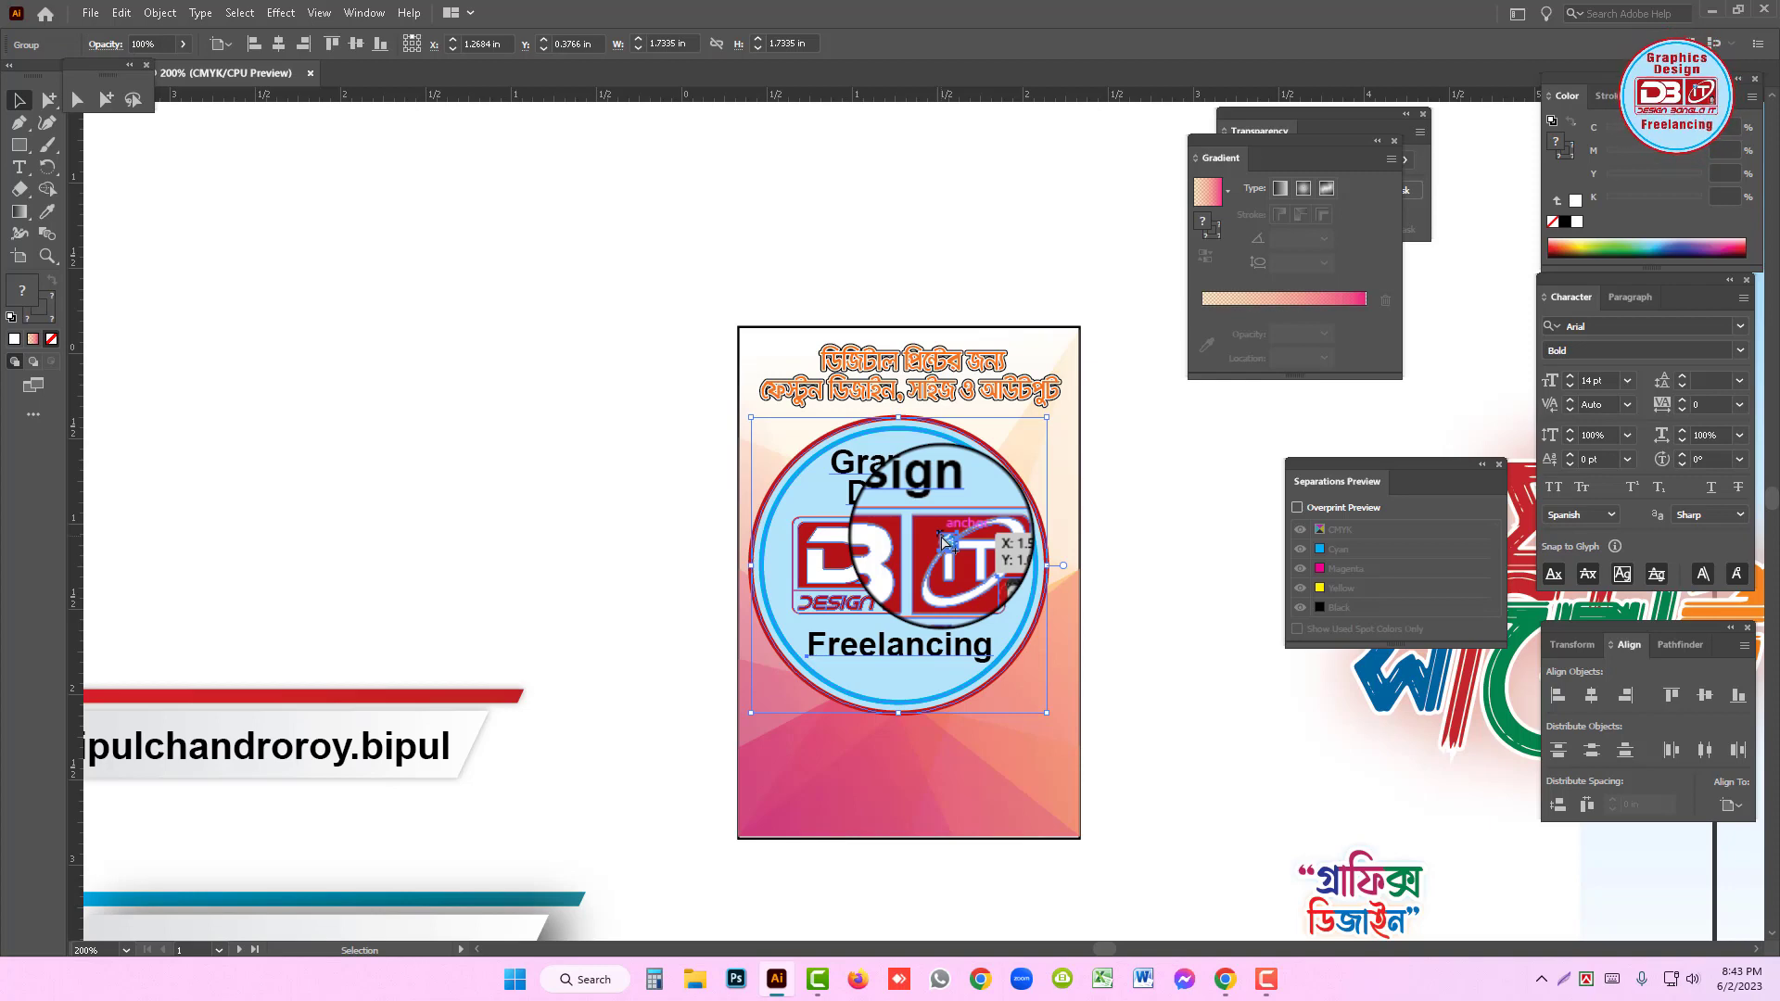
- Place a full-size copy of the round logo on the pasteboard beside the banner
{"action": "left_click", "coordinate": [675, 529]}
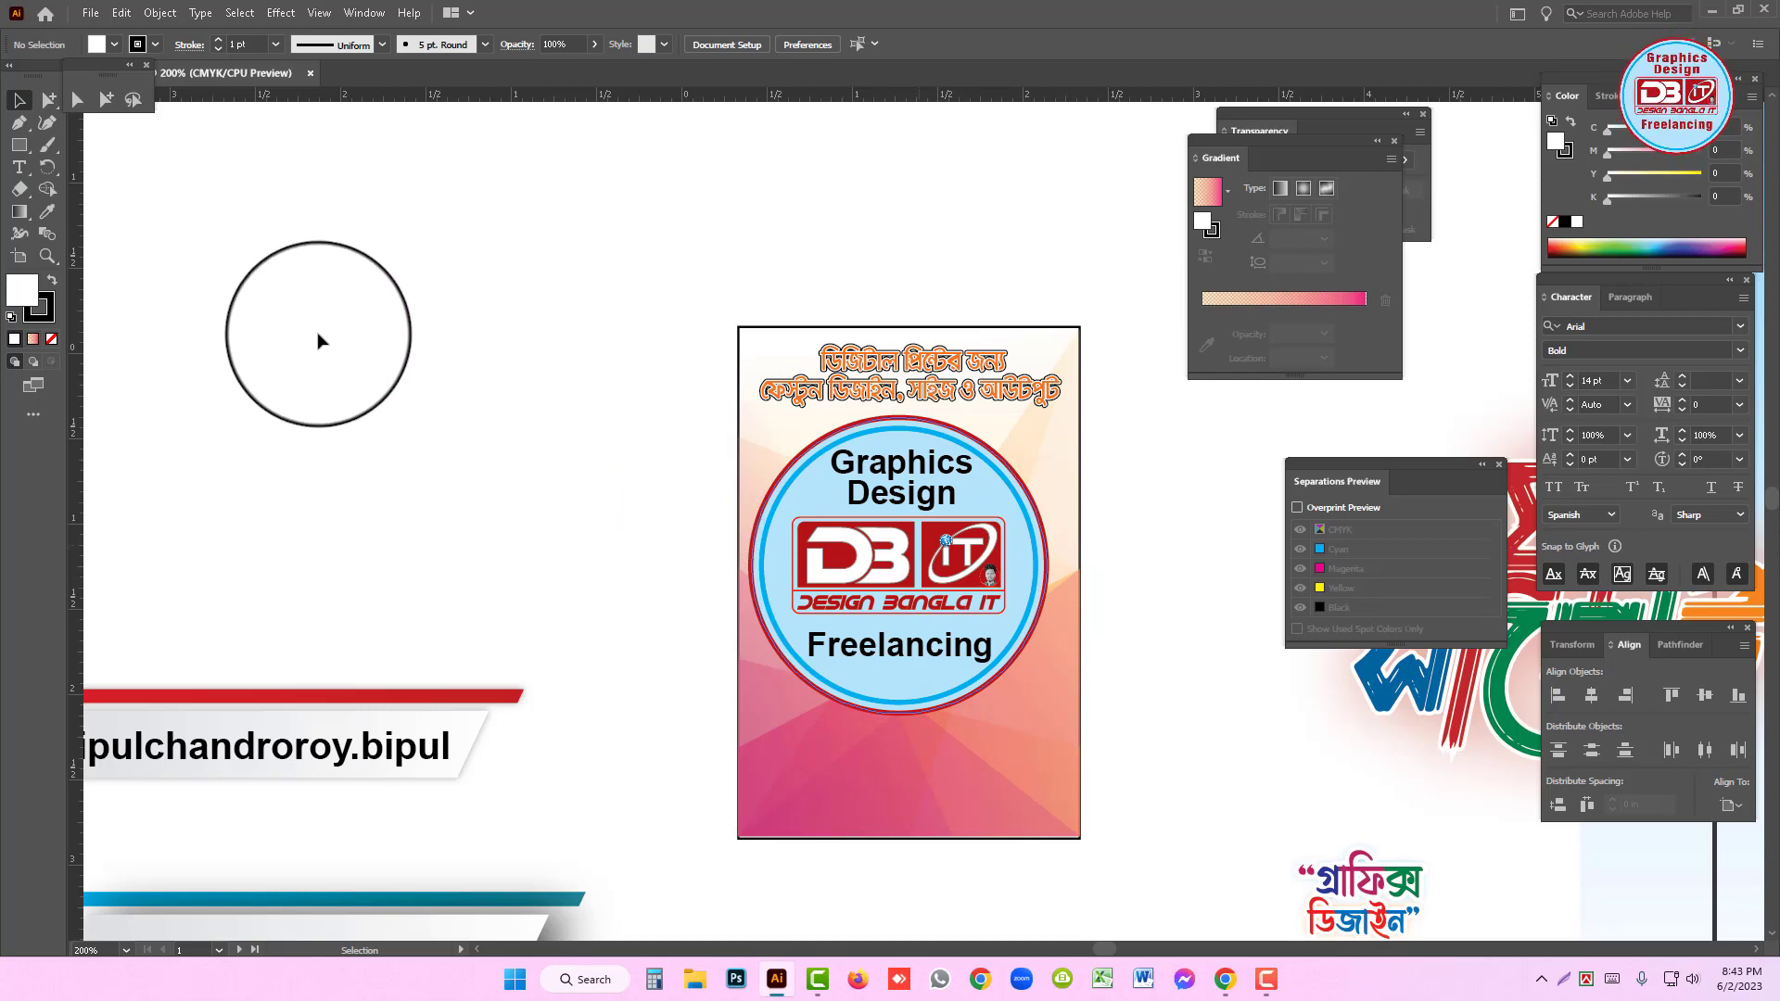
{"action": "left_click_drag", "start_coordinate": [920, 557], "coordinate": [319, 341]}
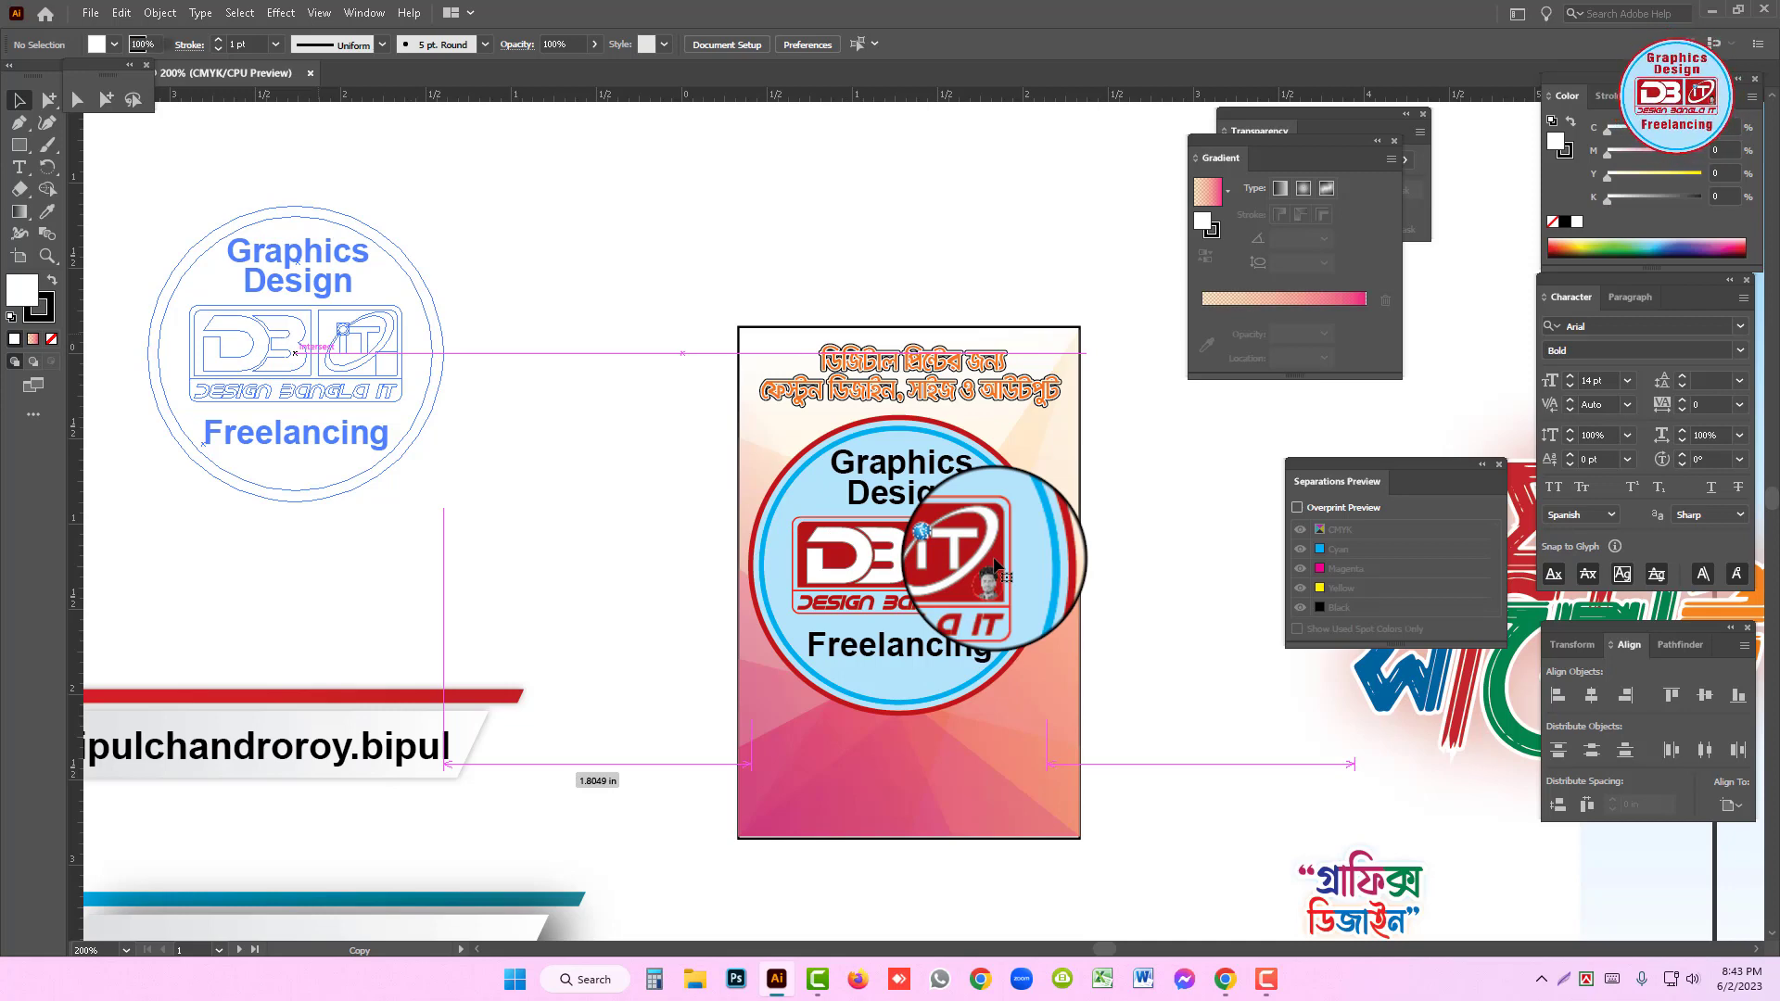
{"action": "left_click_drag", "start_coordinate": [997, 563], "coordinate": [994, 563]}
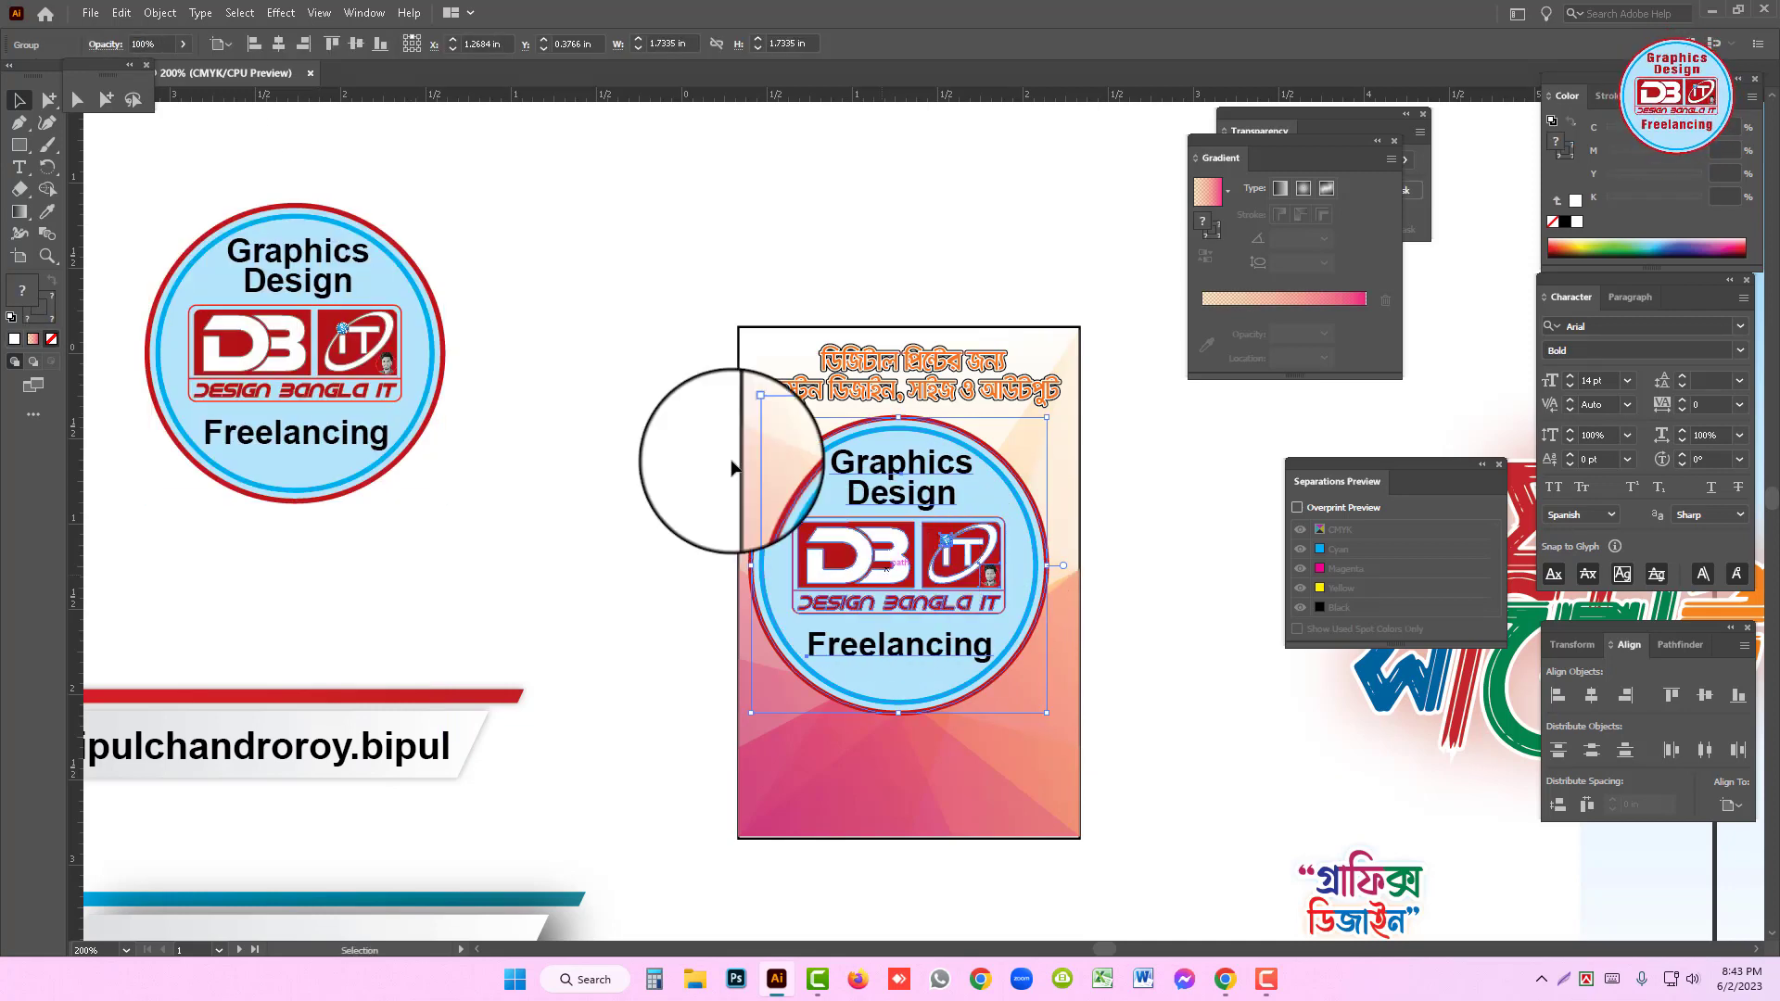
- Expand the logo on the banner and scale it down to about 0.52 in wide just below the heading
{"action": "left_click", "coordinate": [159, 13]}
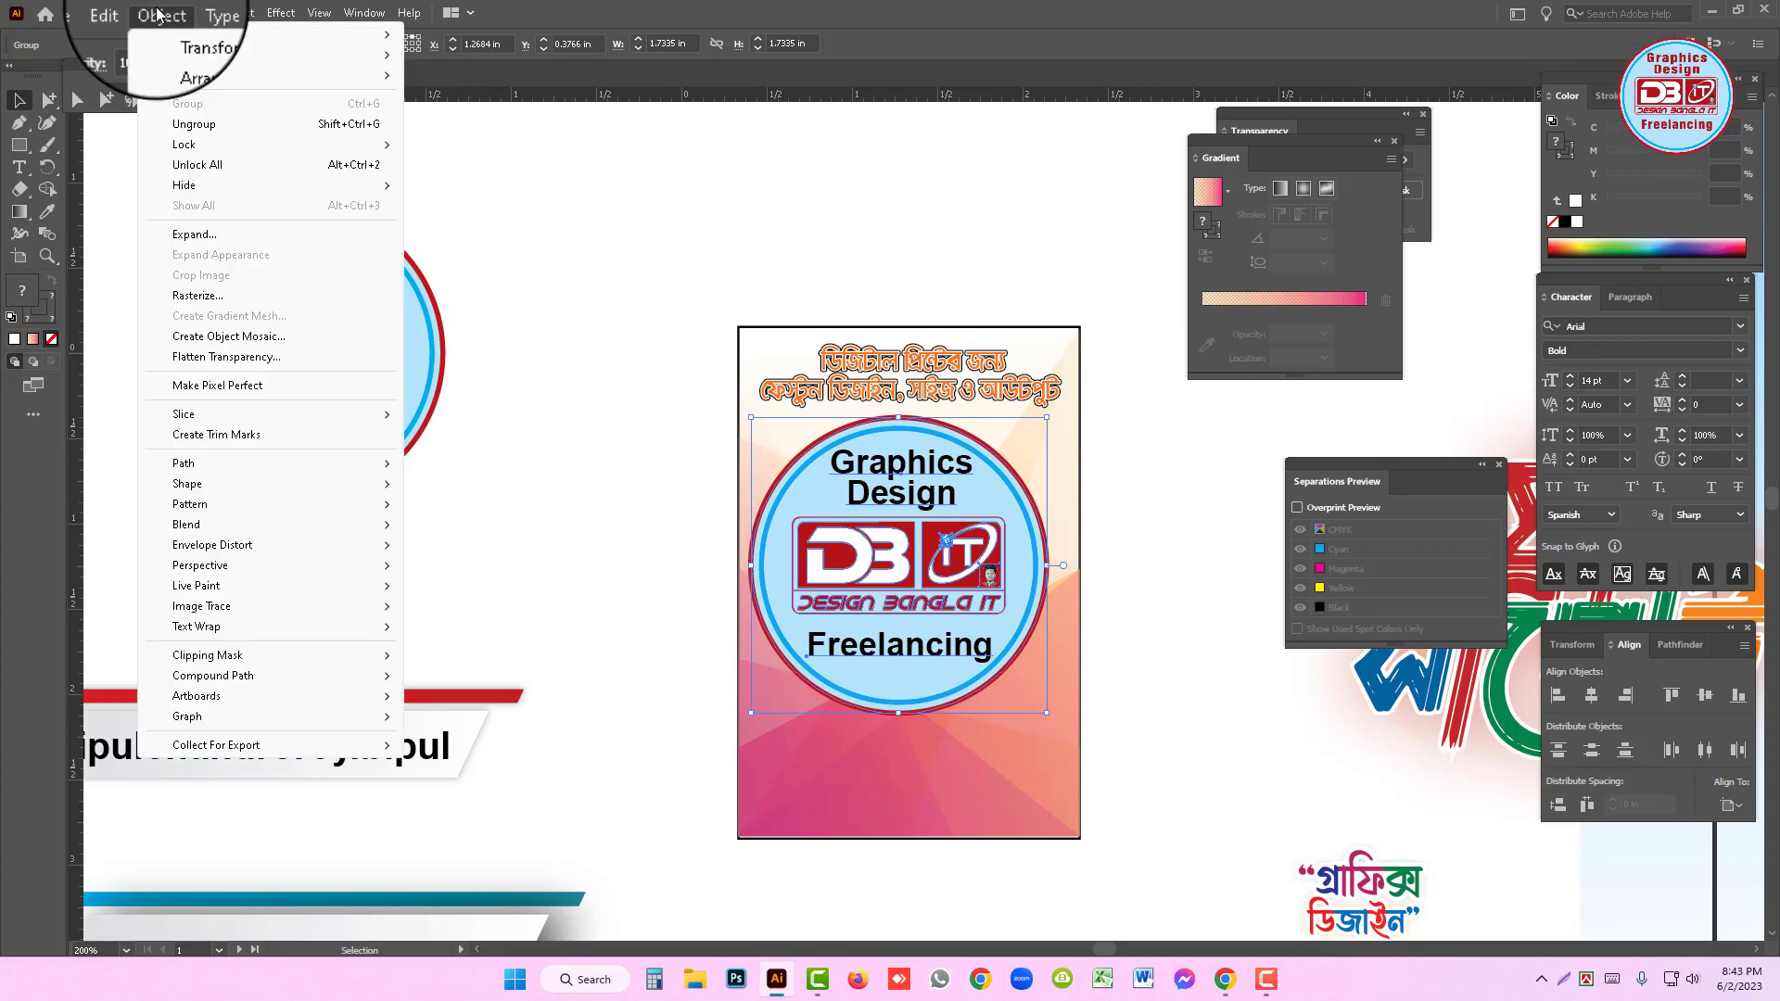
{"action": "left_click", "coordinate": [195, 237]}
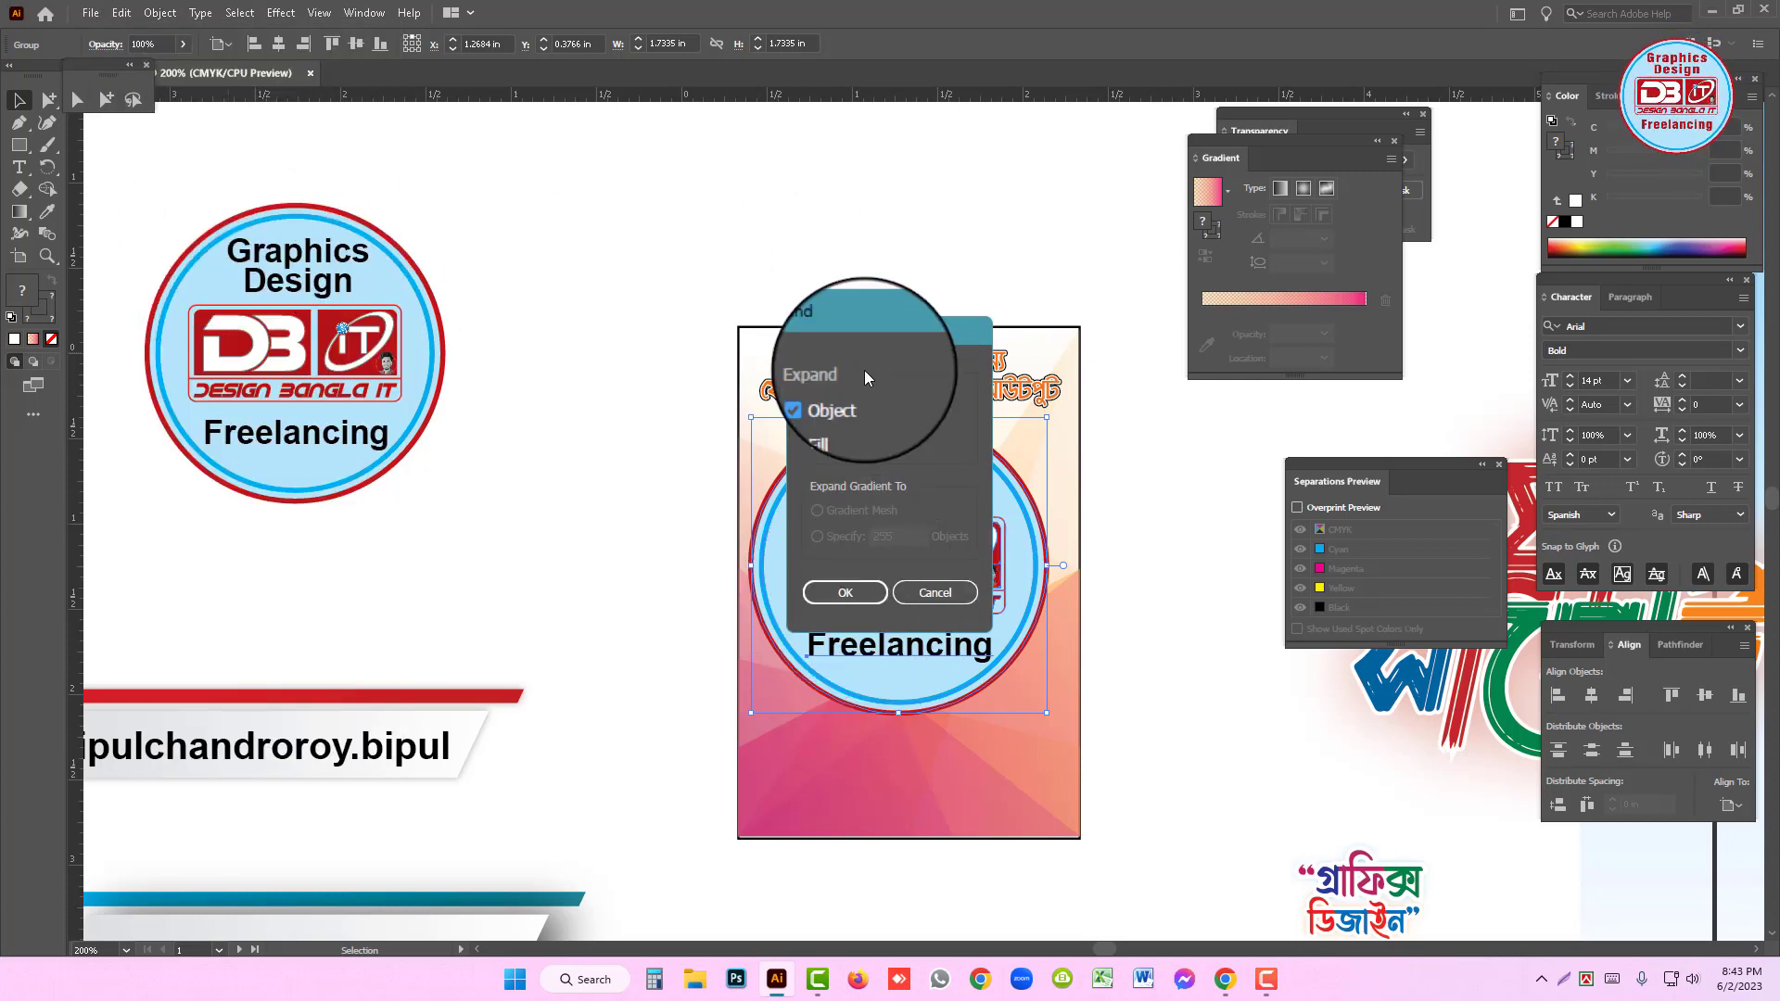
{"action": "left_click", "coordinate": [845, 593]}
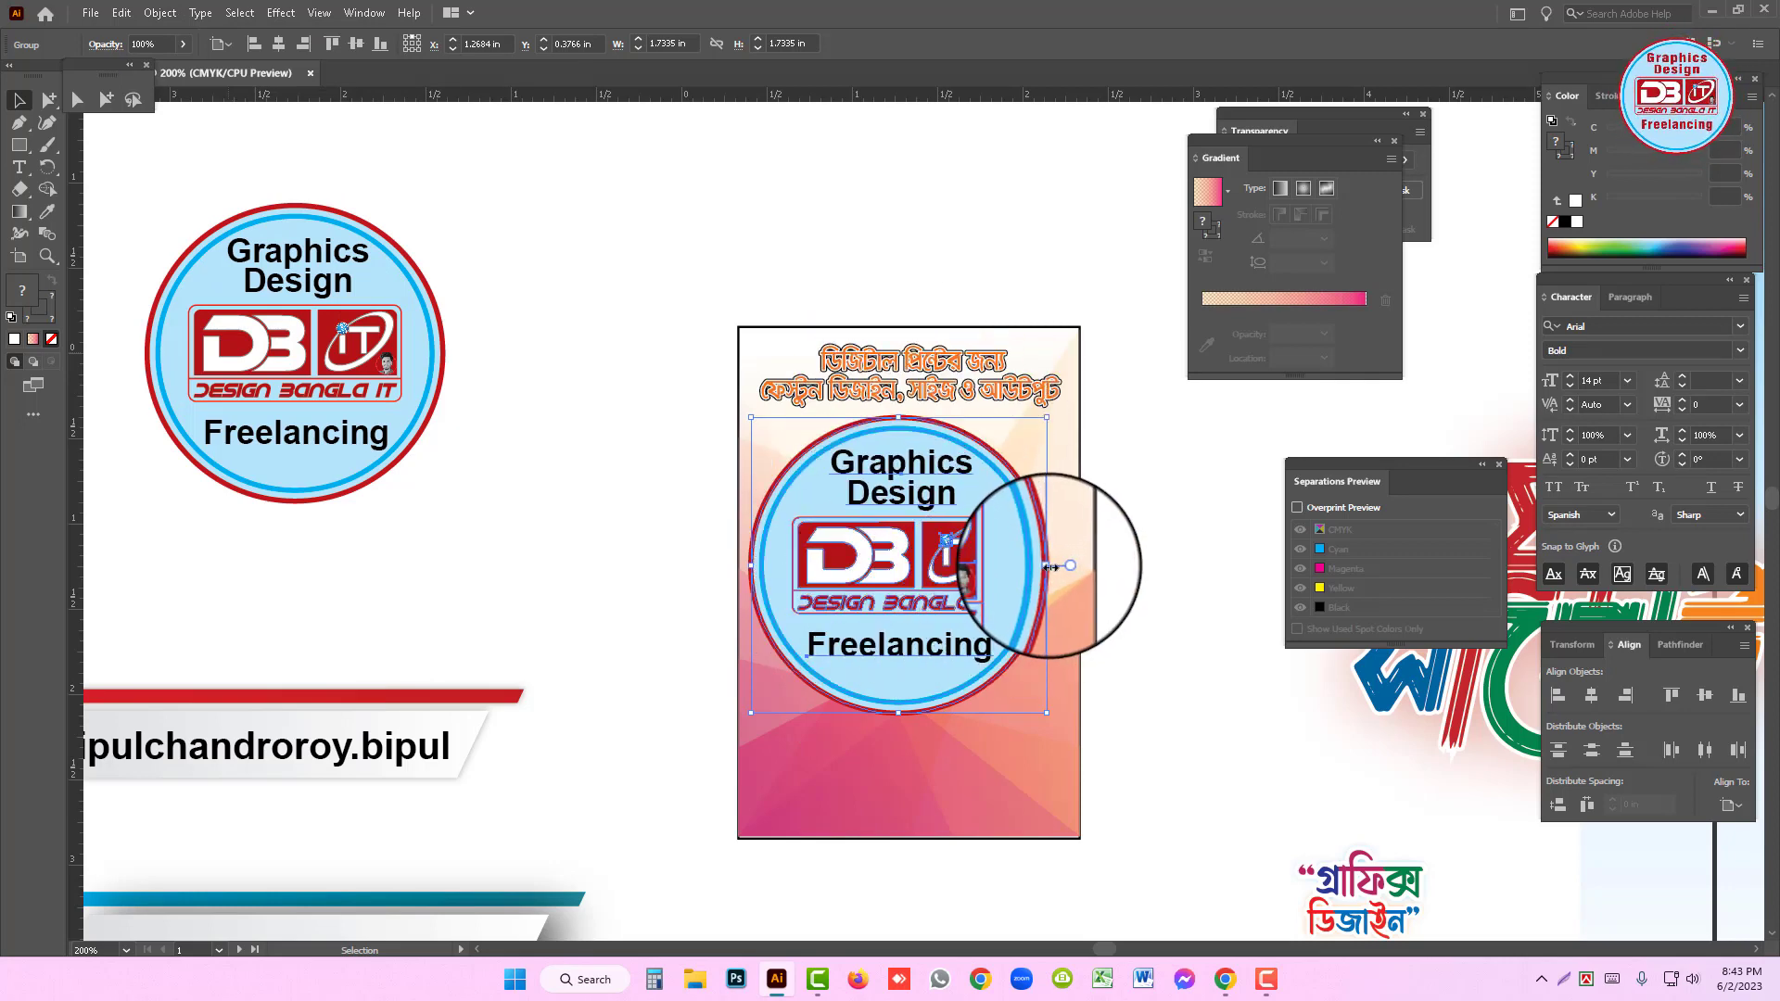
{"action": "left_click_drag", "start_coordinate": [1050, 566], "coordinate": [913, 459]}
{"action": "left_click", "coordinate": [913, 186]}
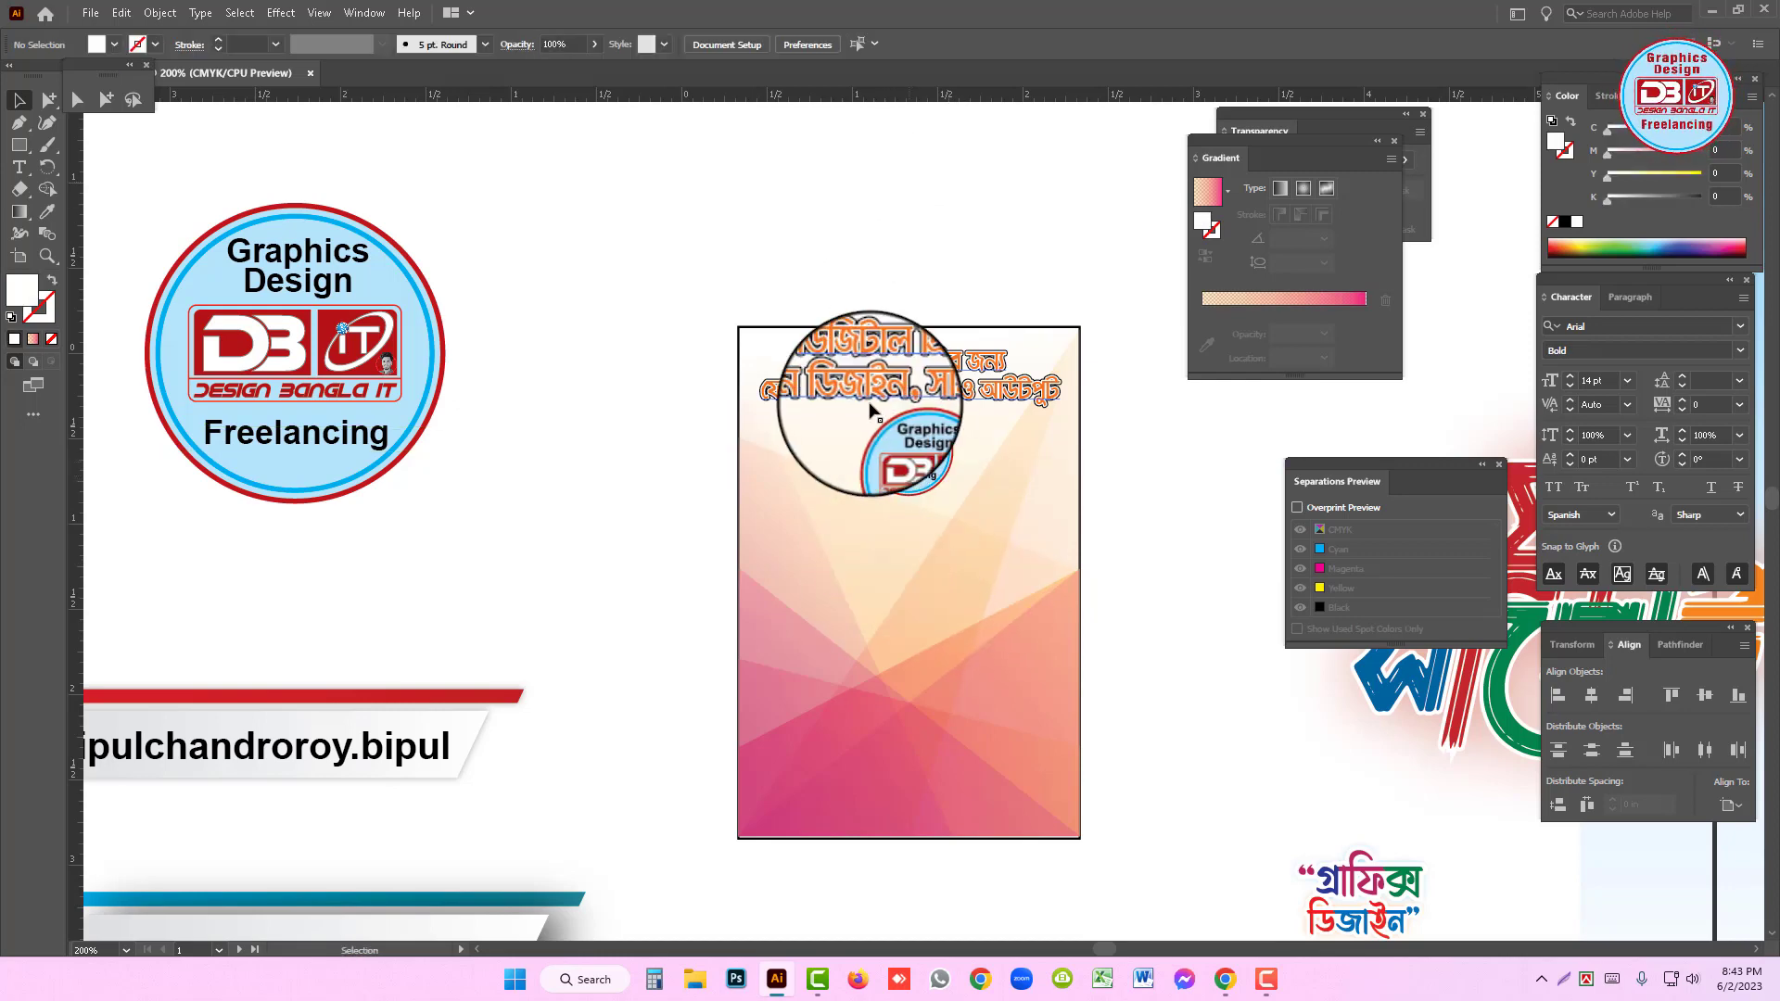
- Examine the expanded logo up close, checking its rings, lettering and path outlines at the reduced size
{"action": "key", "text": "ctrl+space"}
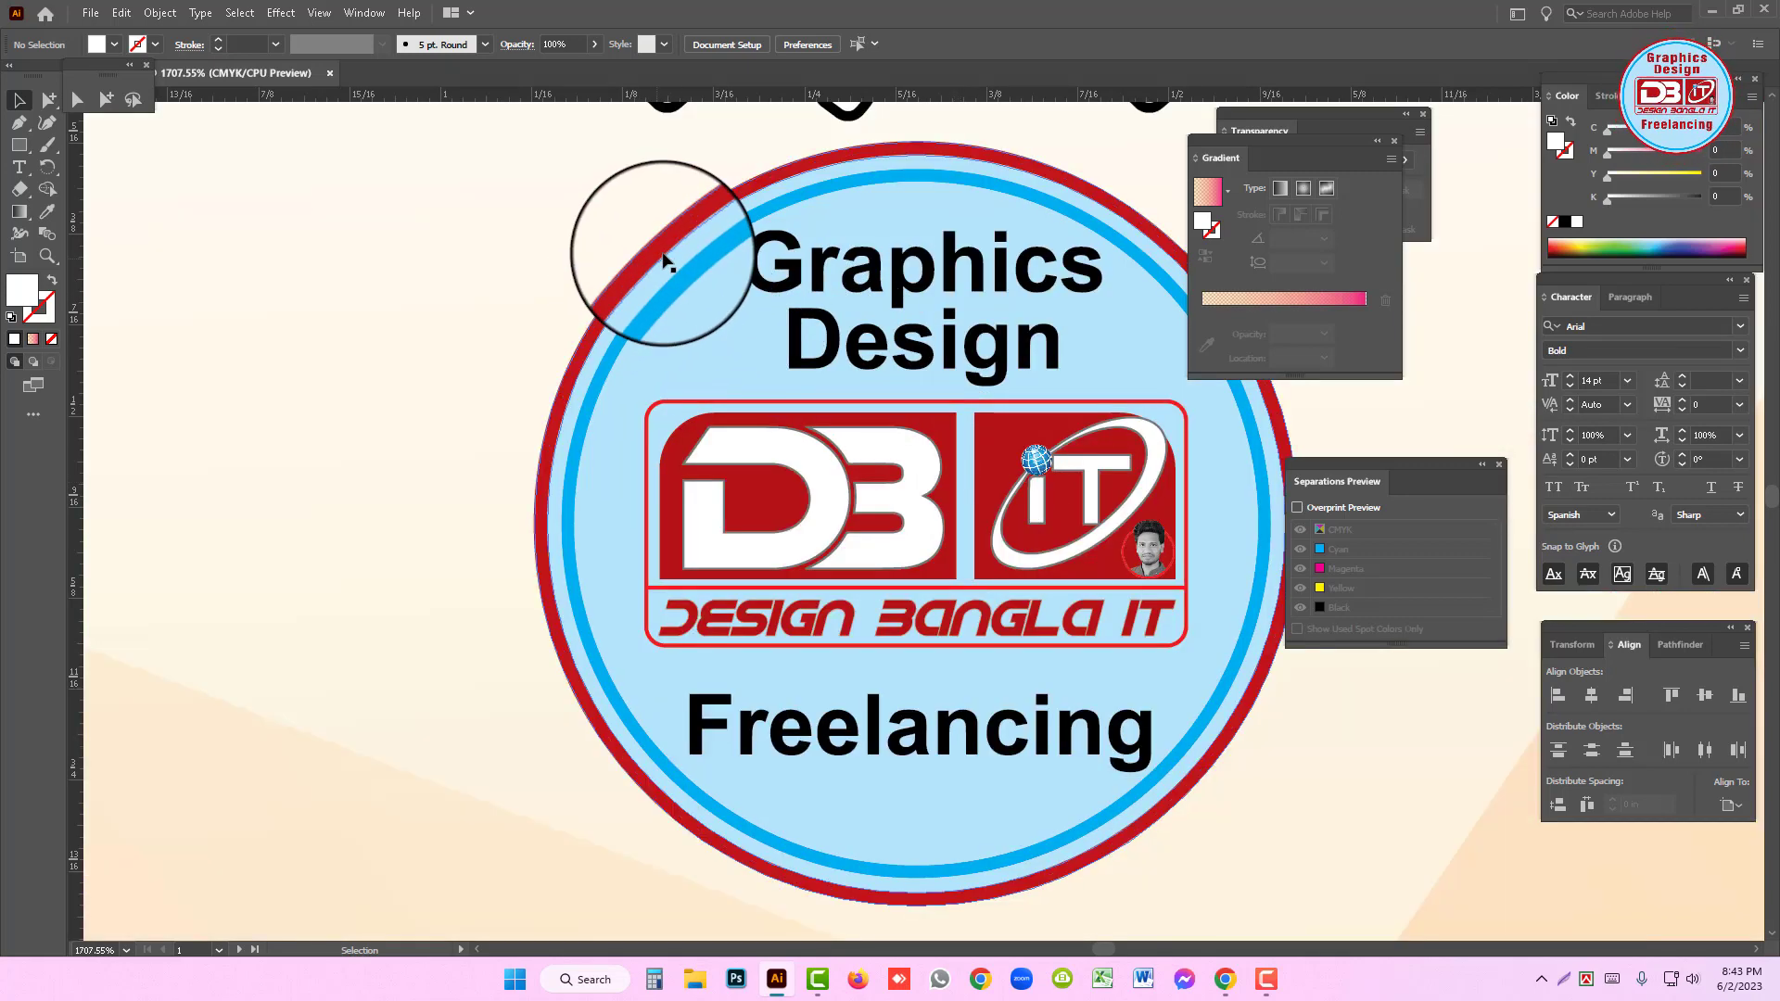
{"action": "left_click", "coordinate": [664, 255]}
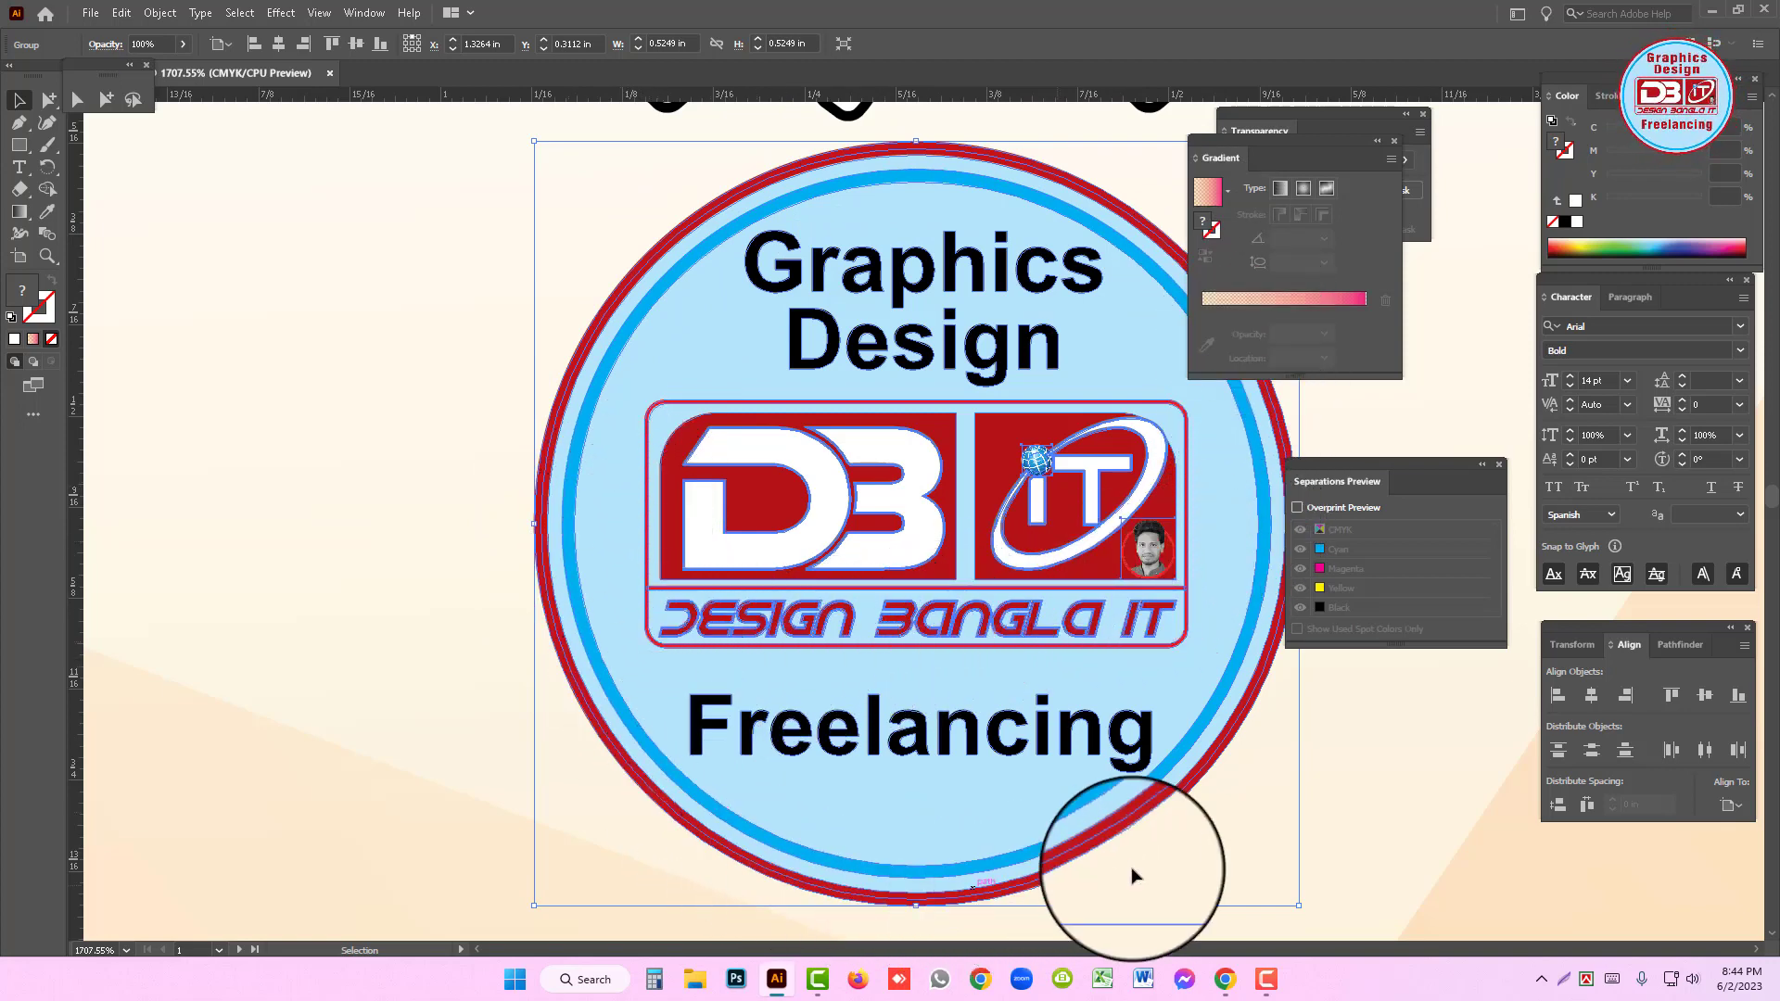
{"action": "key", "text": "ctrl+a"}
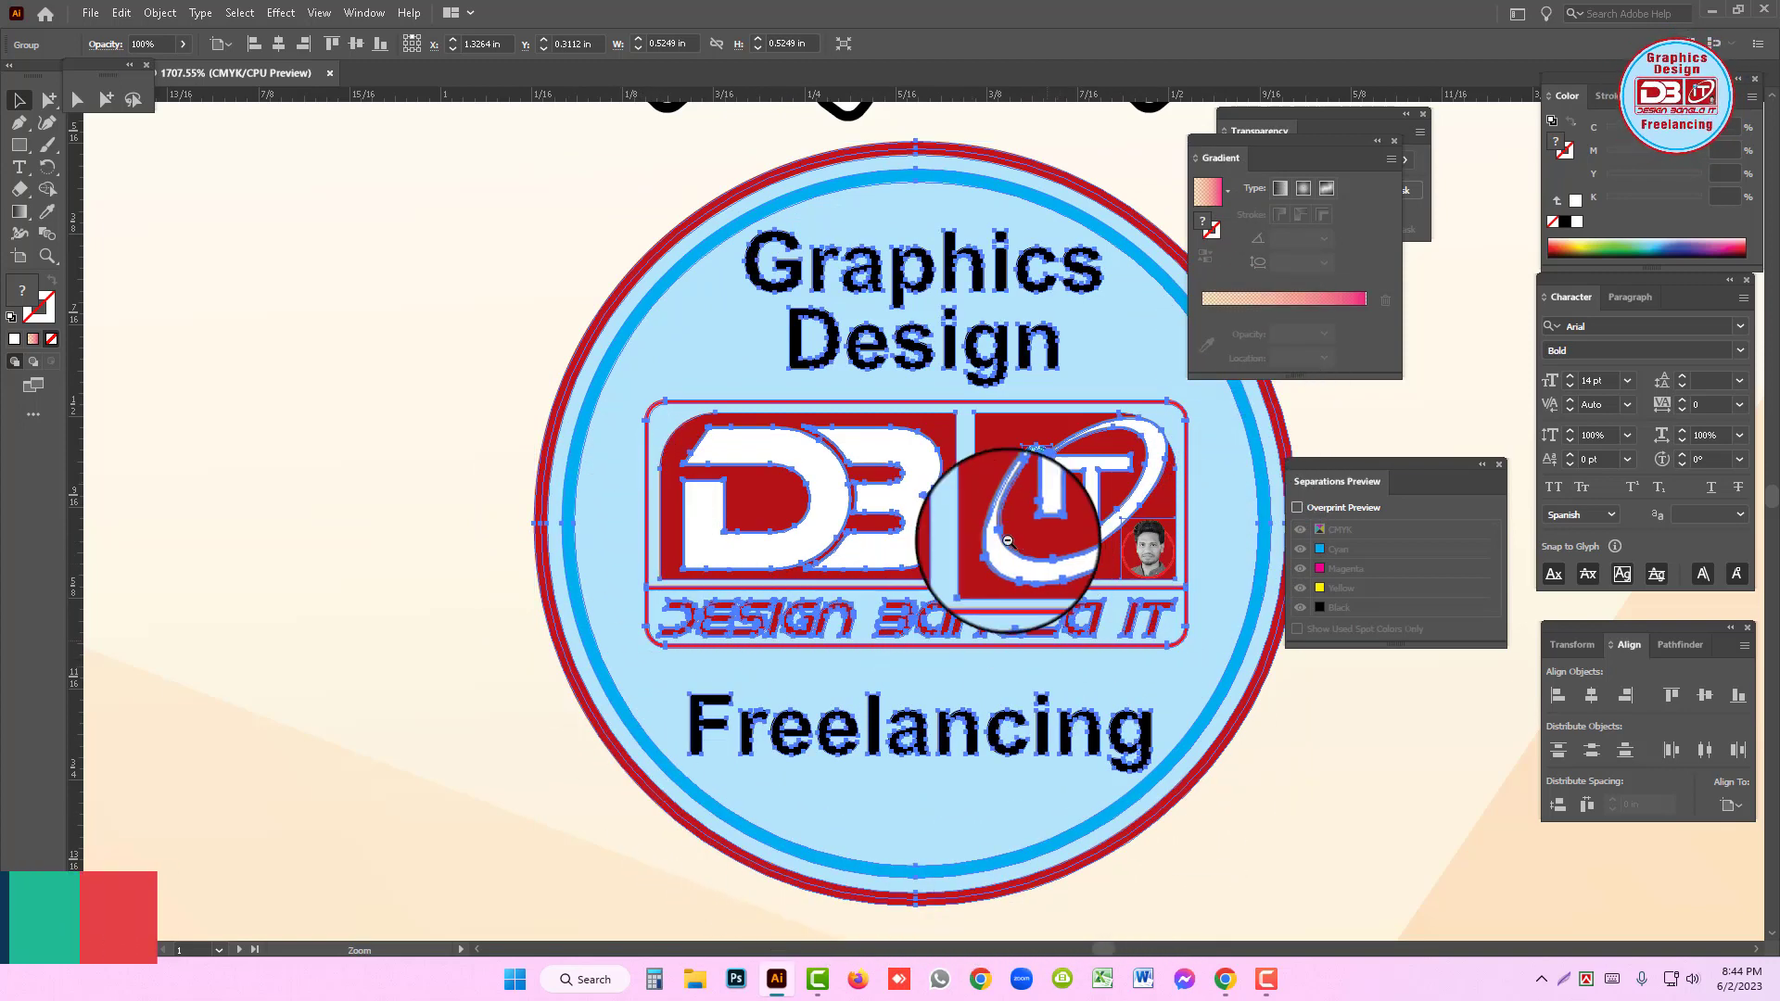
{"action": "left_click", "coordinate": [927, 529], "text": "alt"}
{"action": "left_click", "coordinate": [863, 519], "text": "alt"}
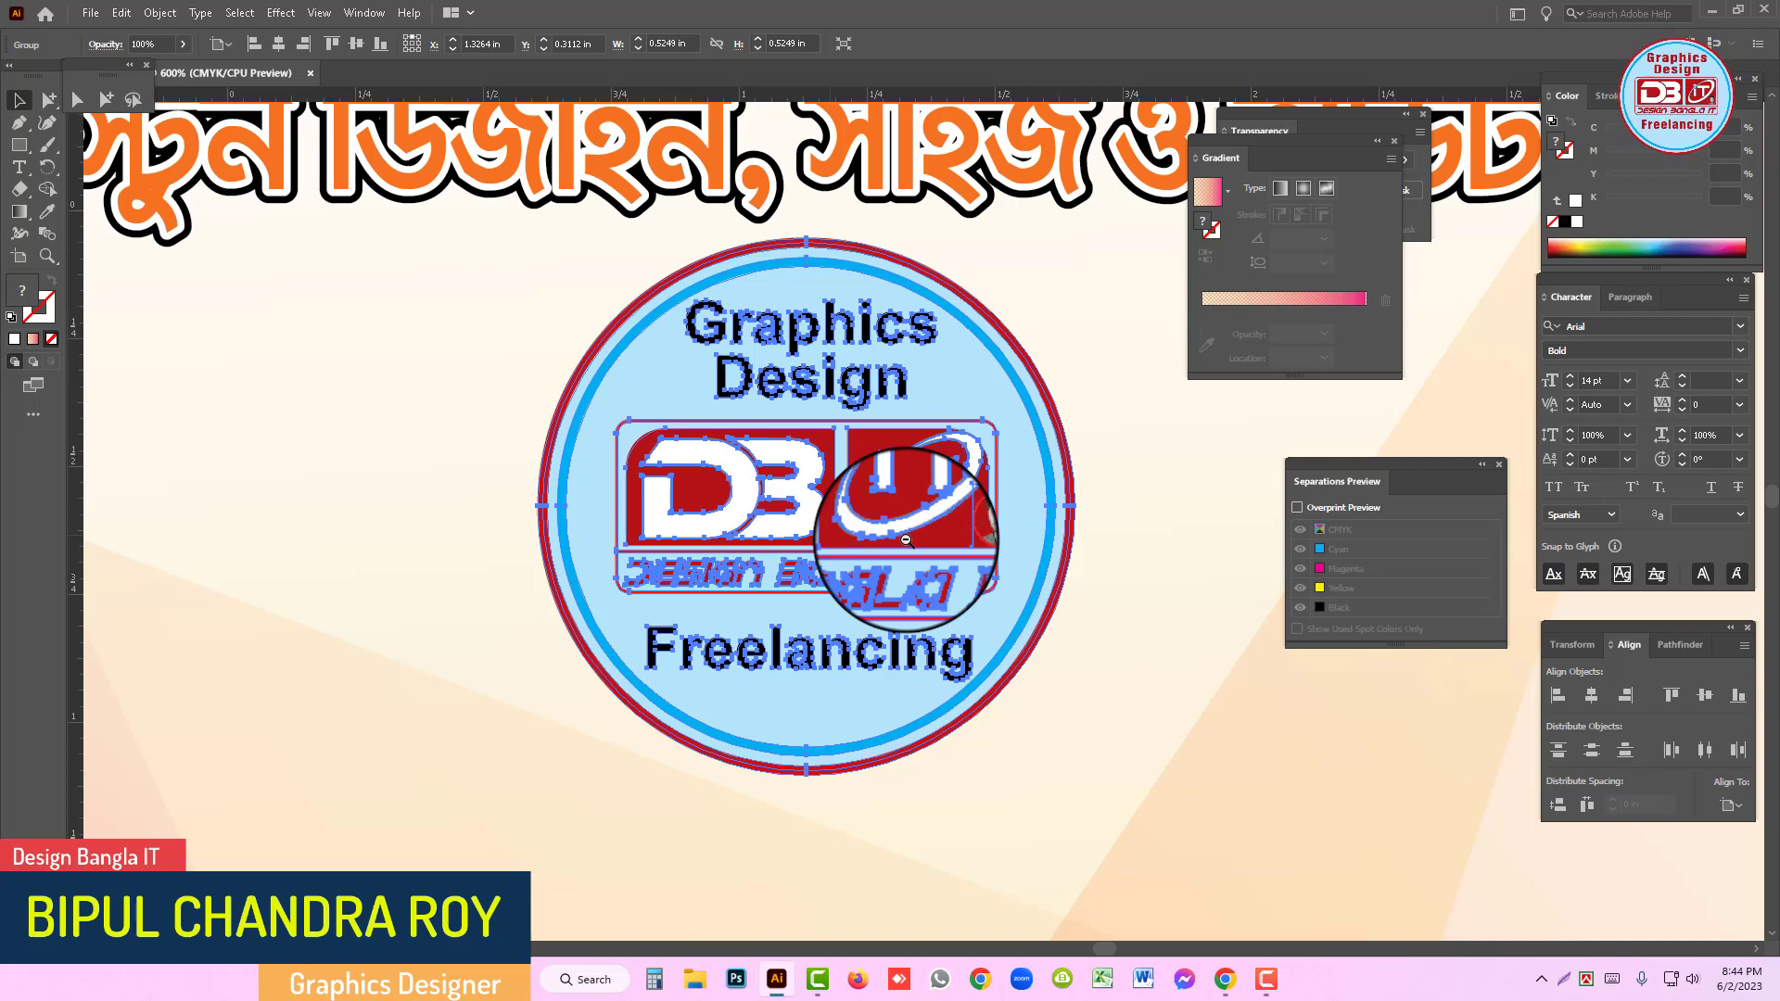
{"action": "left_click", "coordinate": [905, 539], "text": "ctrl+alt"}
{"action": "left_click", "coordinate": [906, 539], "text": "ctrl+alt"}
{"action": "left_click", "coordinate": [906, 540], "text": "ctrl+alt"}
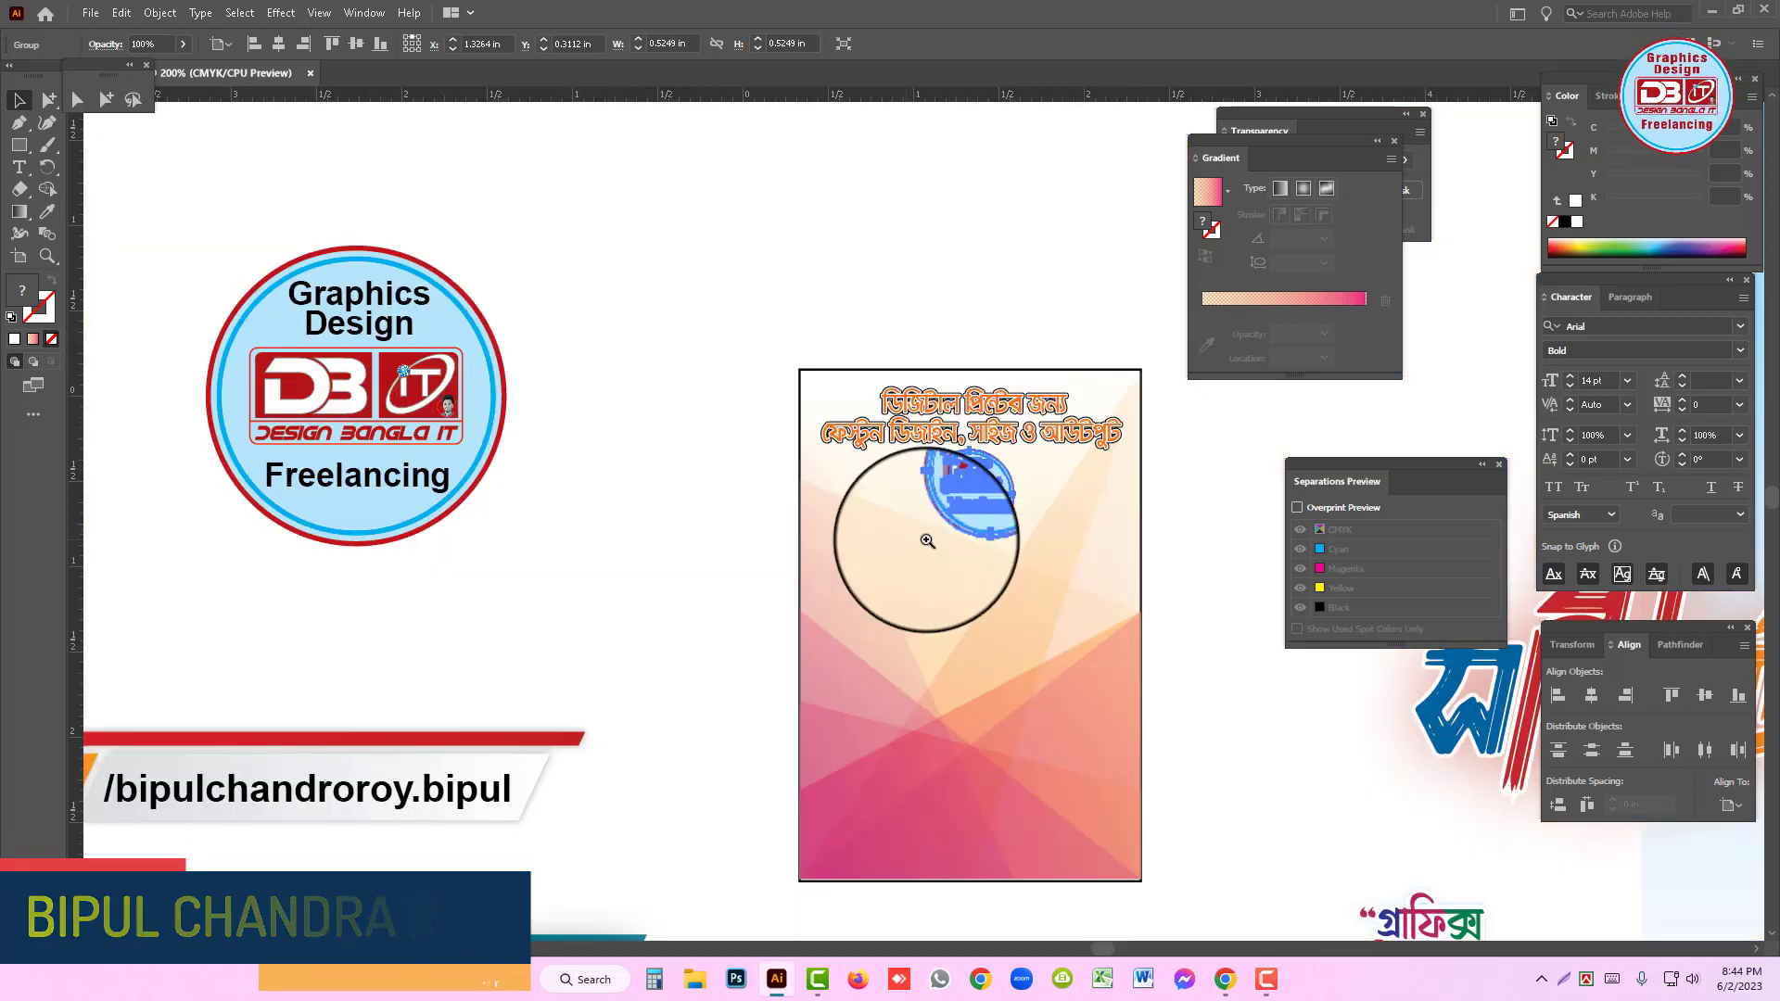
{"action": "left_click", "coordinate": [1010, 534], "text": "ctrl"}
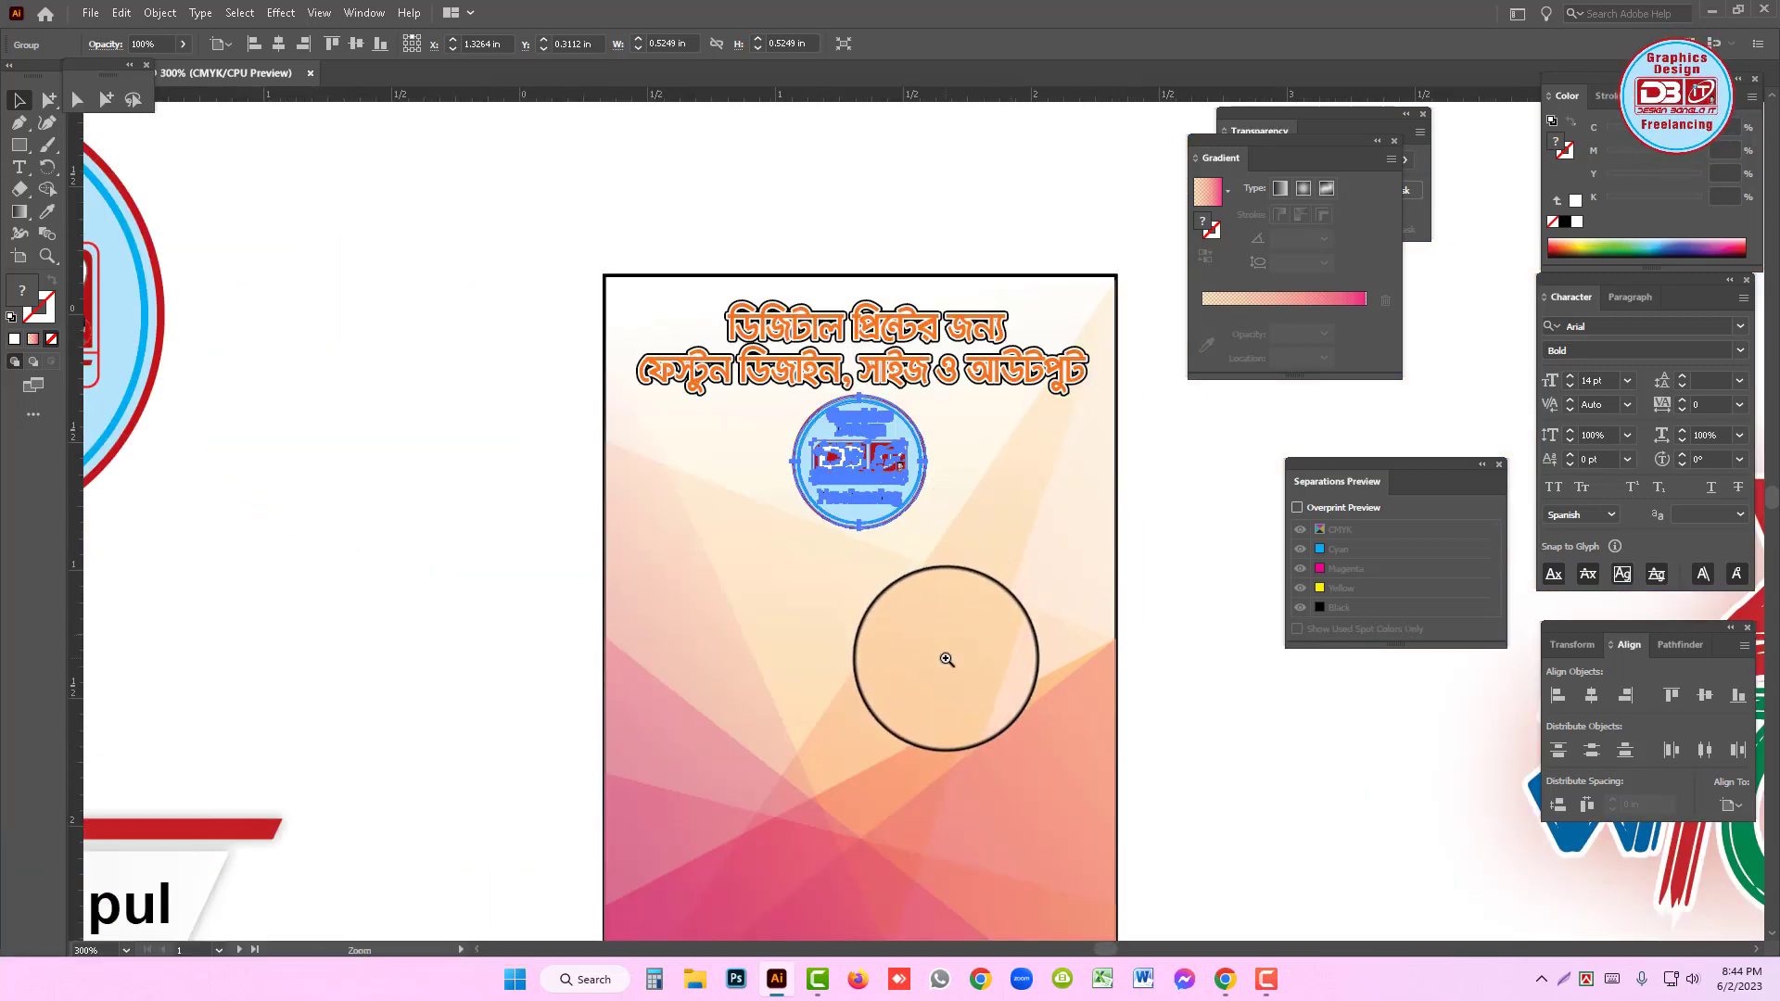
{"action": "left_click", "coordinate": [946, 659], "text": "alt"}
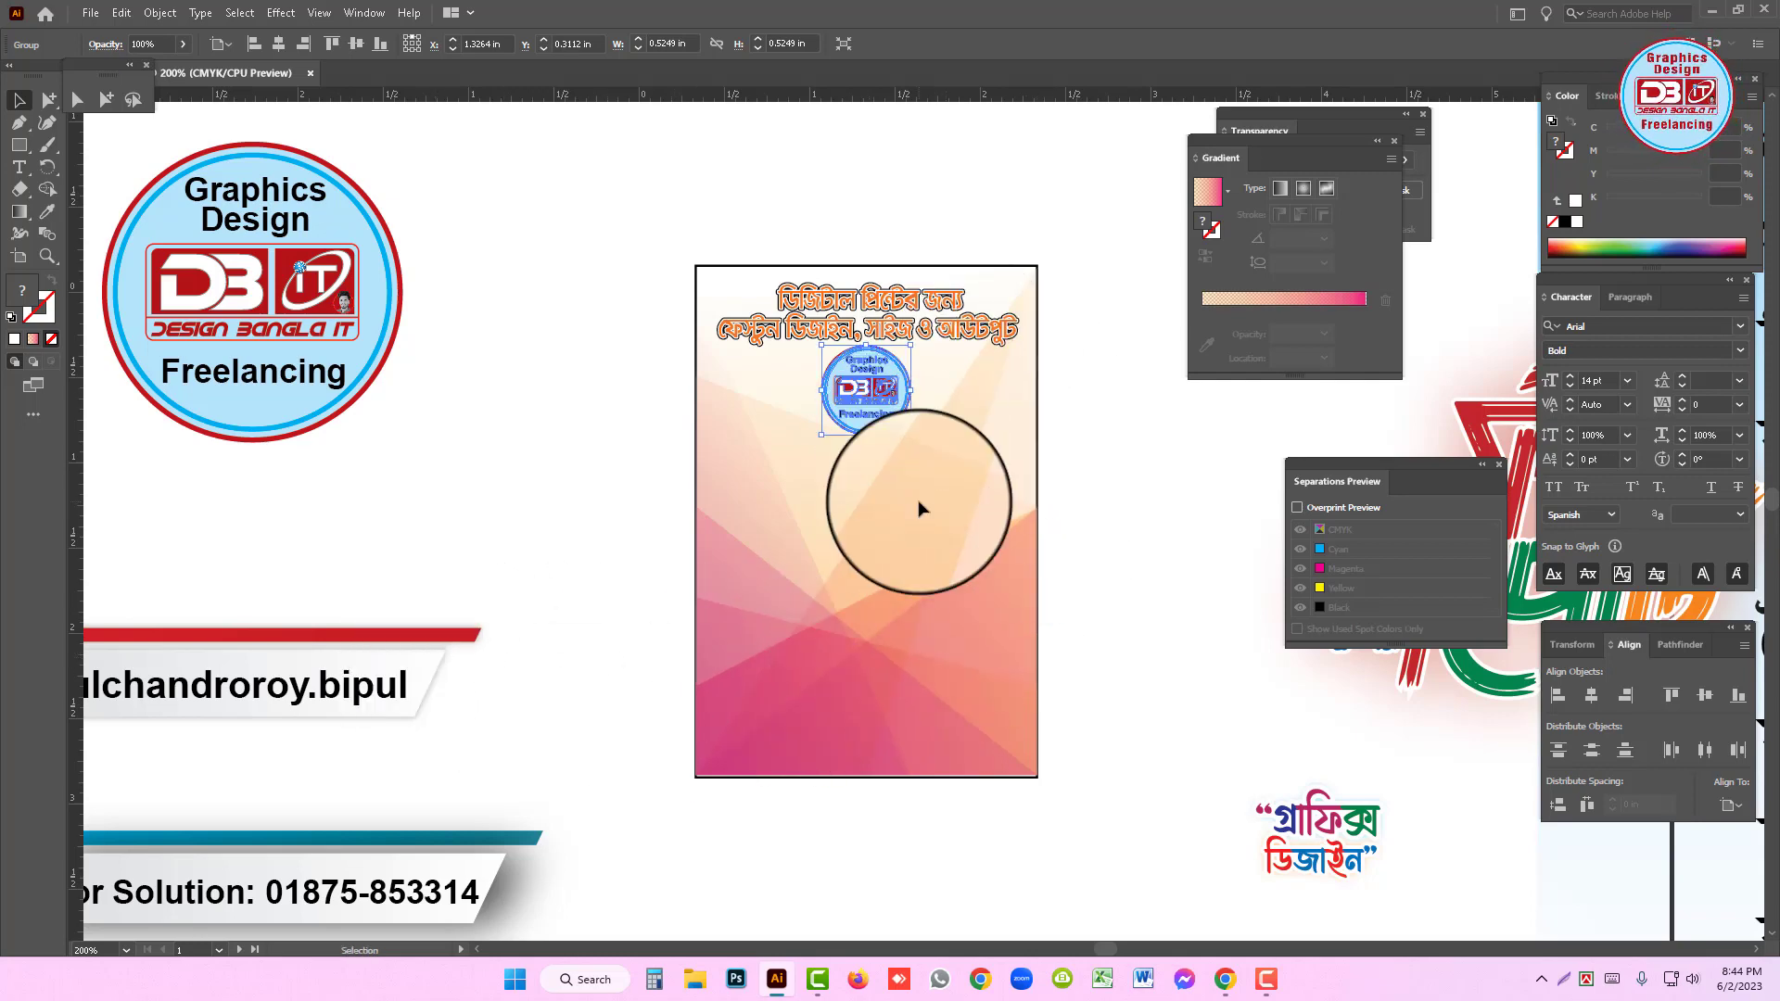
- Move the InDesign, Illustrator and Photoshop icon group from the pasteboard onto the middle of the banner and scale it down
{"action": "left_click", "coordinate": [1037, 518], "text": "alt"}
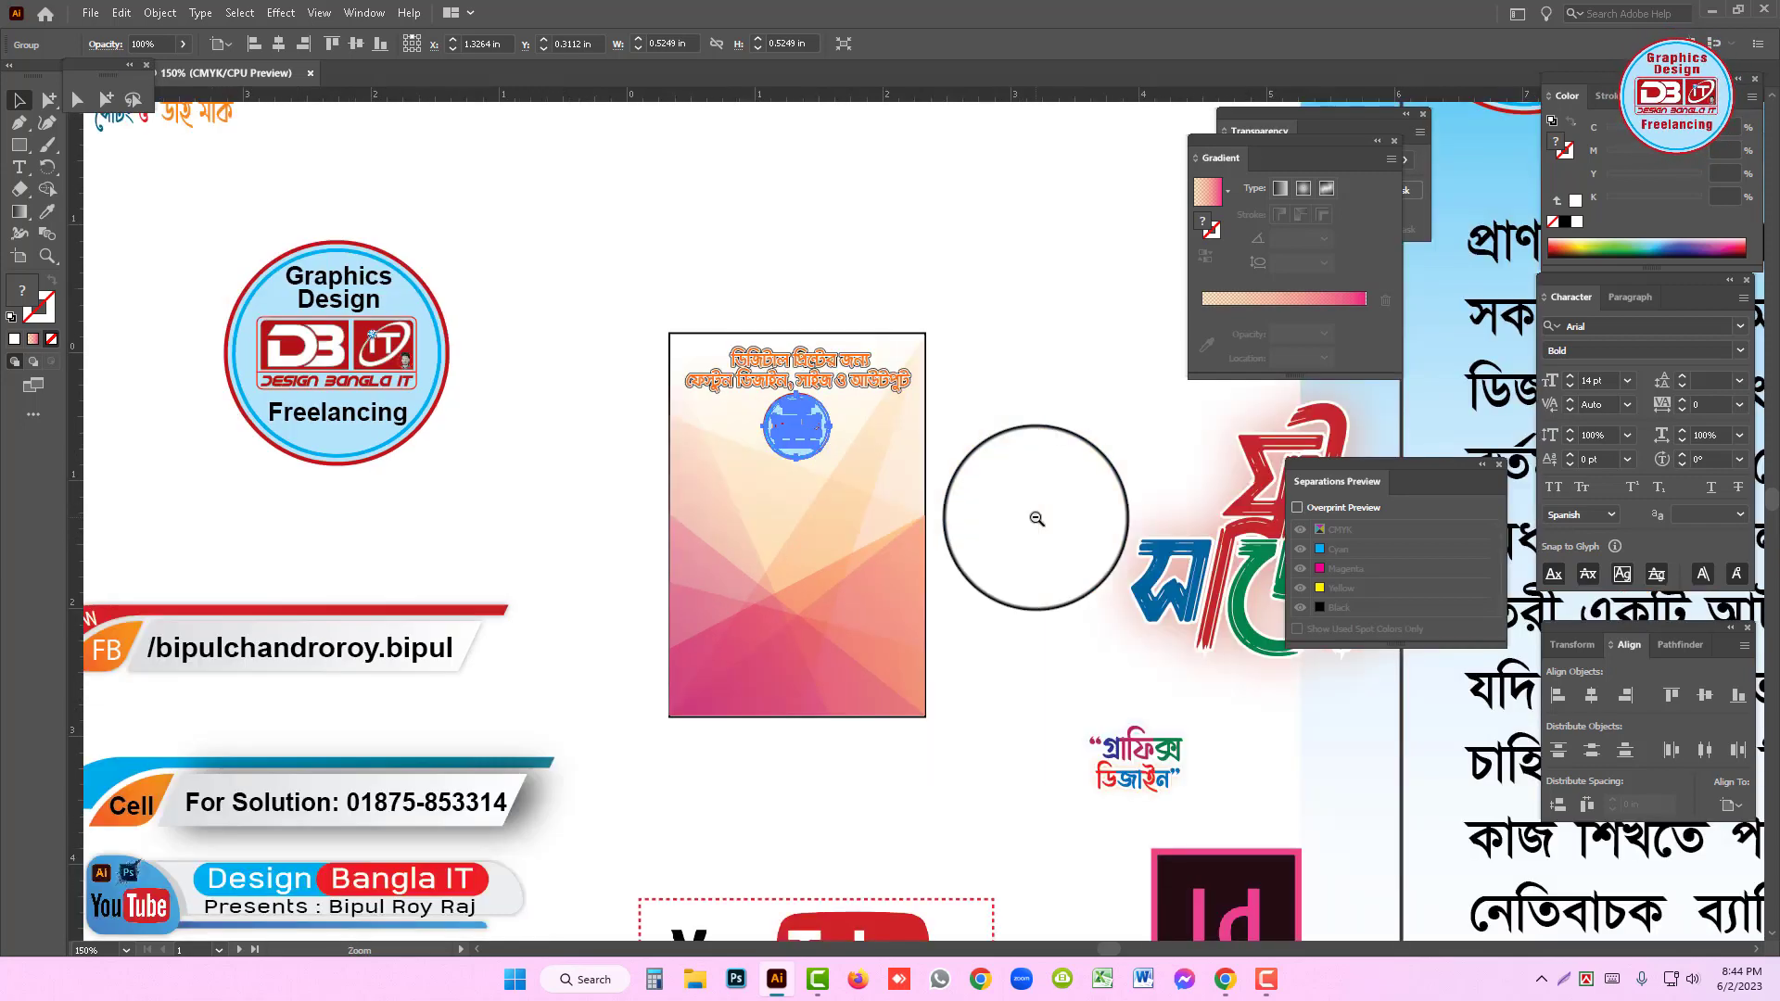
{"action": "left_click_drag", "start_coordinate": [927, 656], "coordinate": [958, 588]}
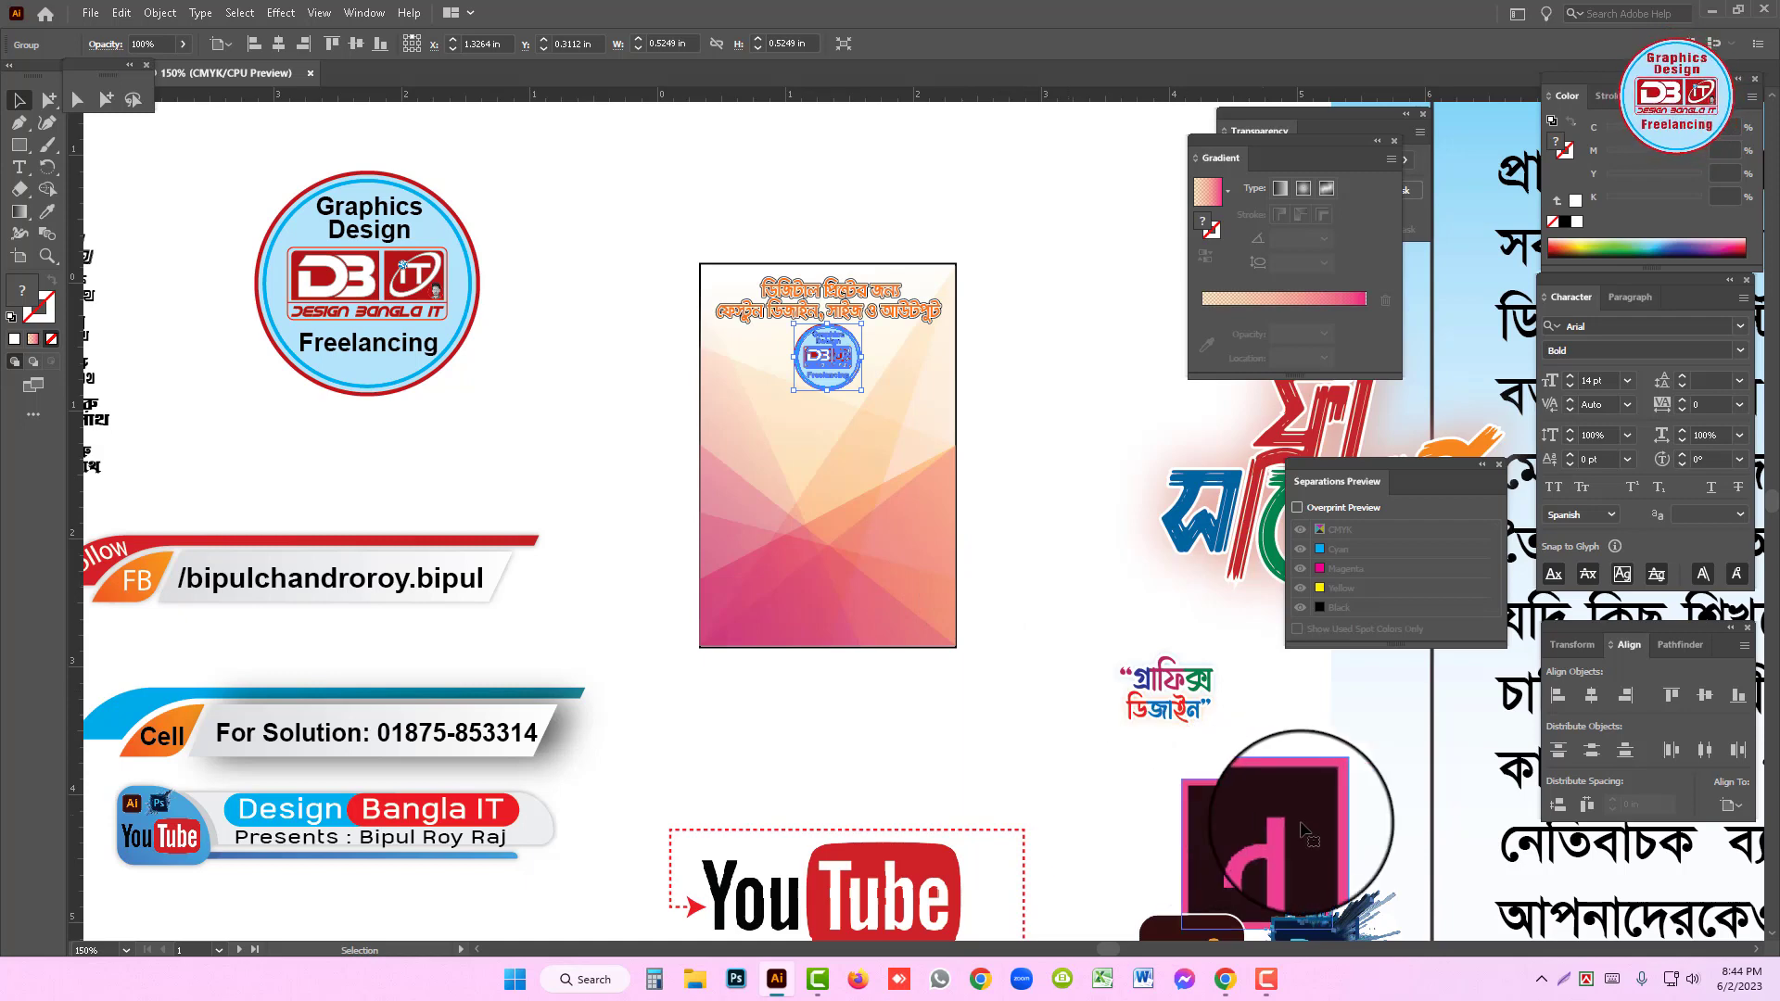
{"action": "left_click_drag", "start_coordinate": [1303, 838], "coordinate": [1009, 659]}
{"action": "left_click_drag", "start_coordinate": [1185, 775], "coordinate": [901, 494]}
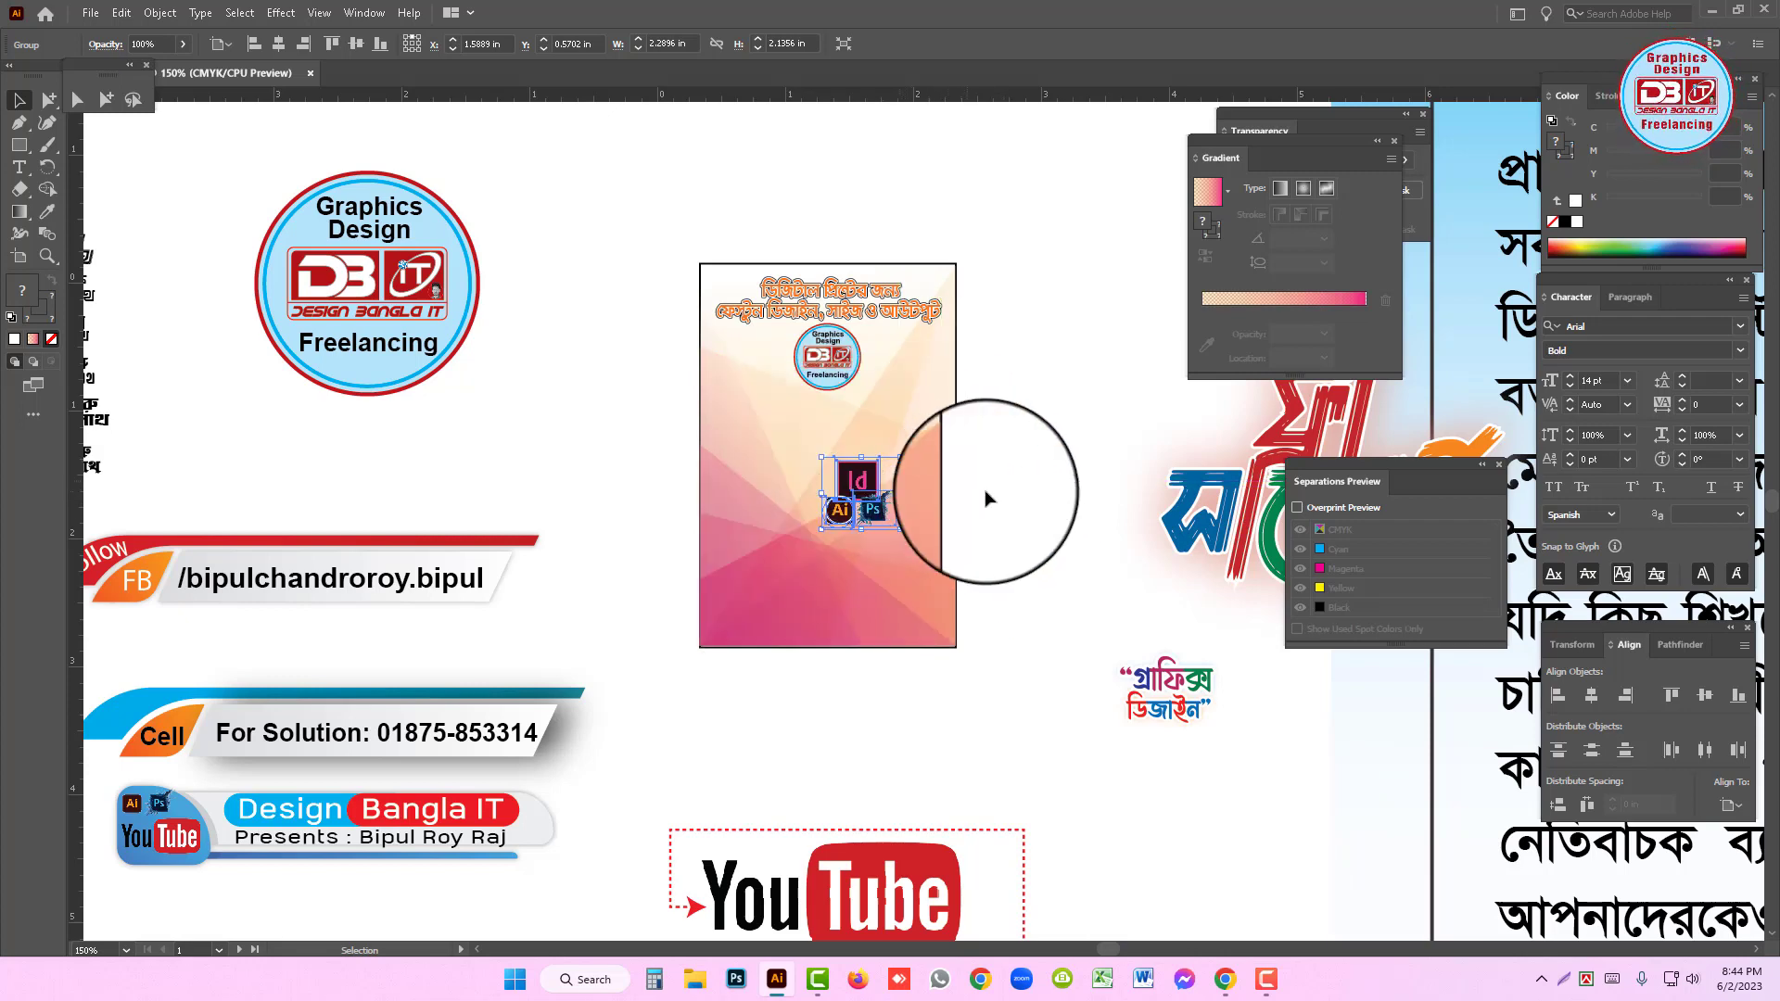
{"action": "left_click", "coordinate": [927, 506]}
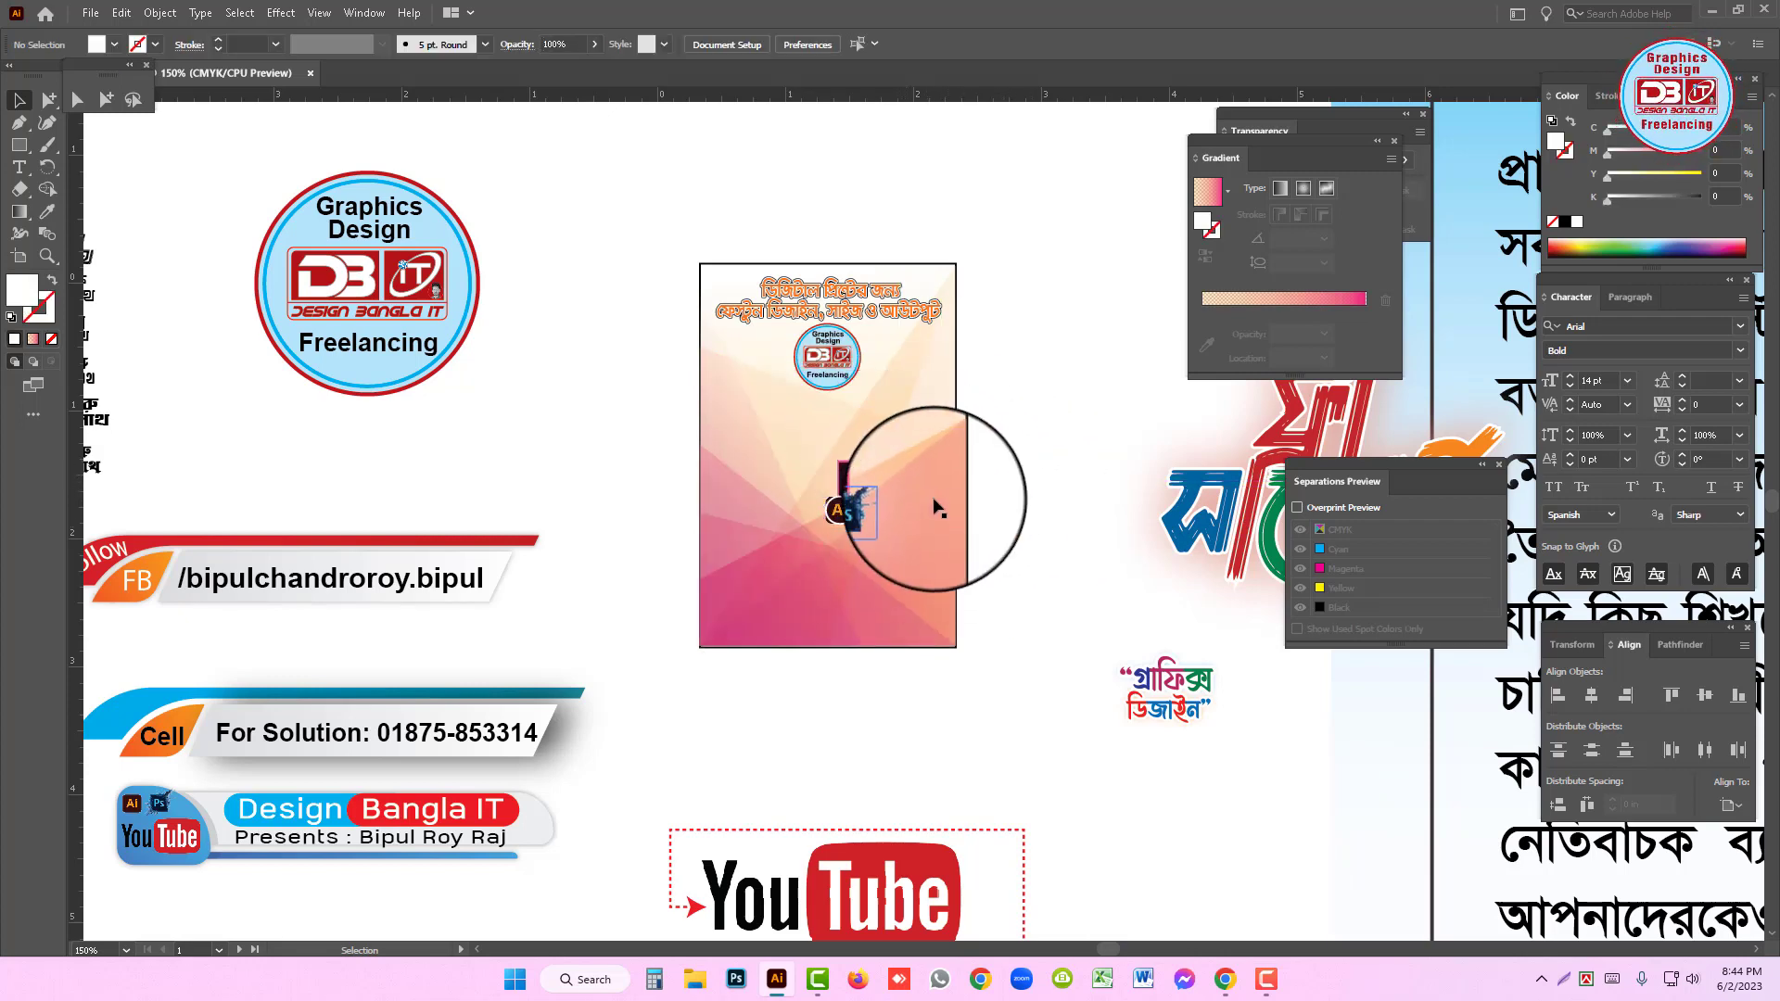
- Bring the InDesign, Illustrator and Photoshop icon group back to full size on the banner and expand its appearance
{"action": "key", "text": "ctrl+space"}
{"action": "left_click", "coordinate": [858, 488], "text": "ctrl"}
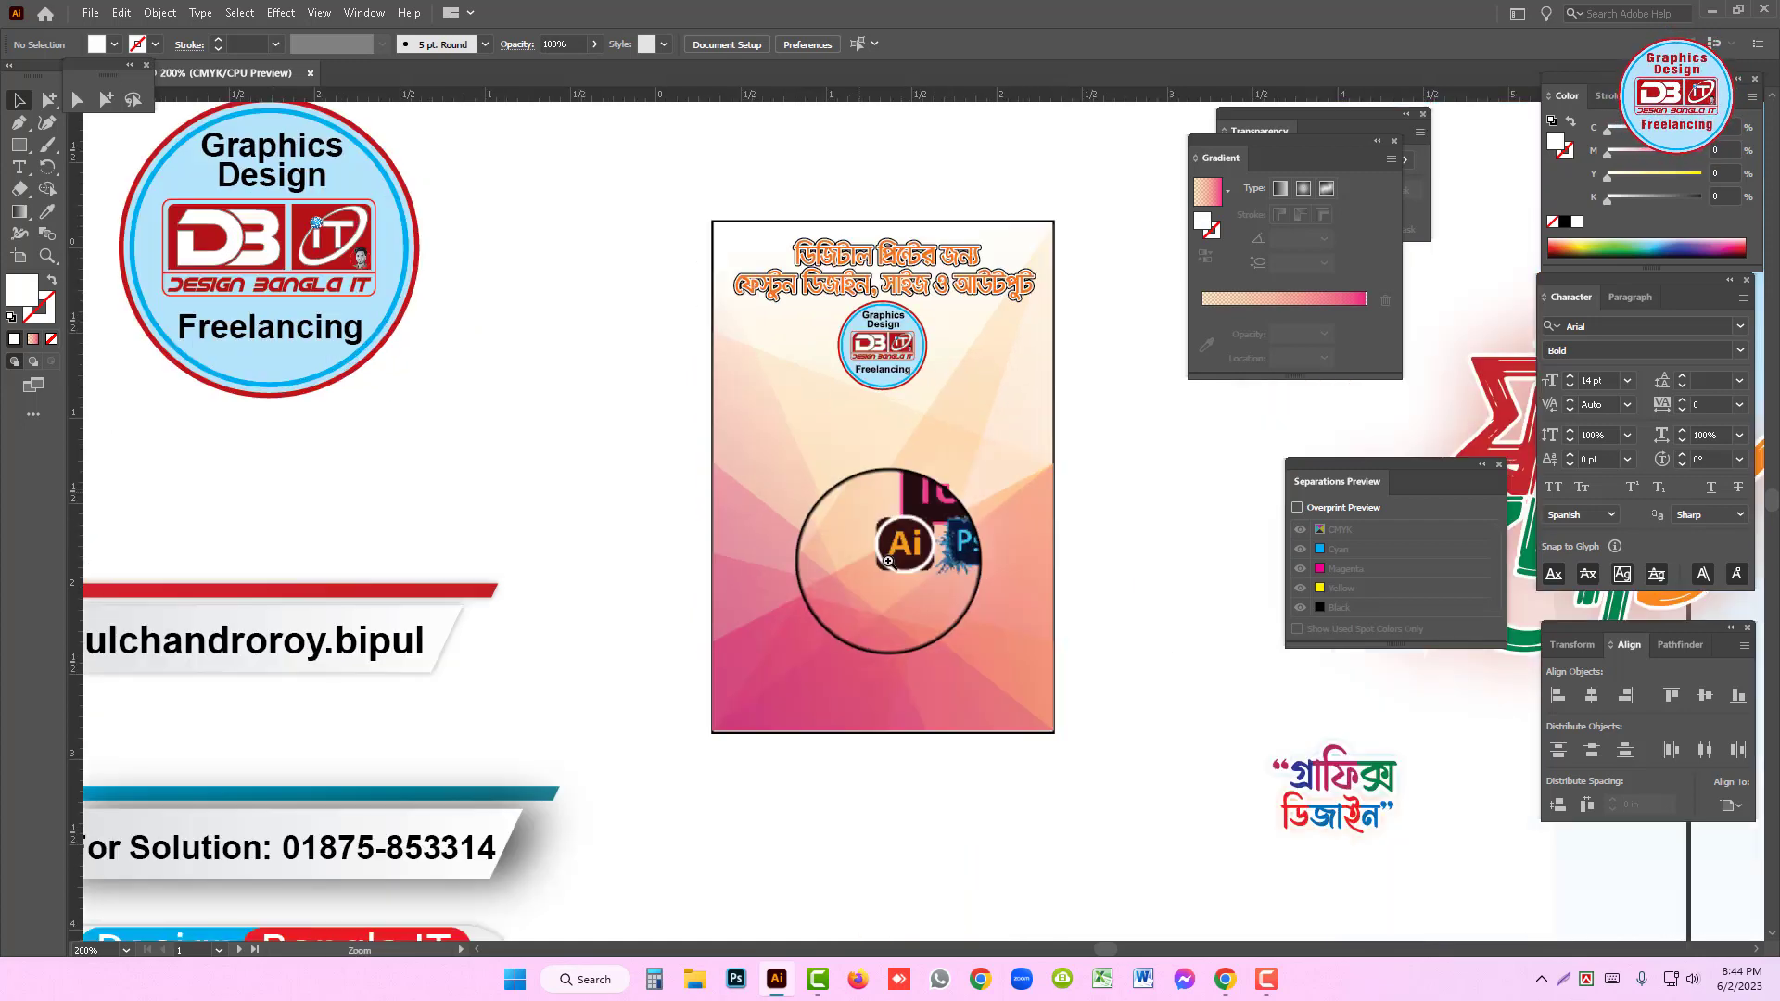
{"action": "key", "text": "v"}
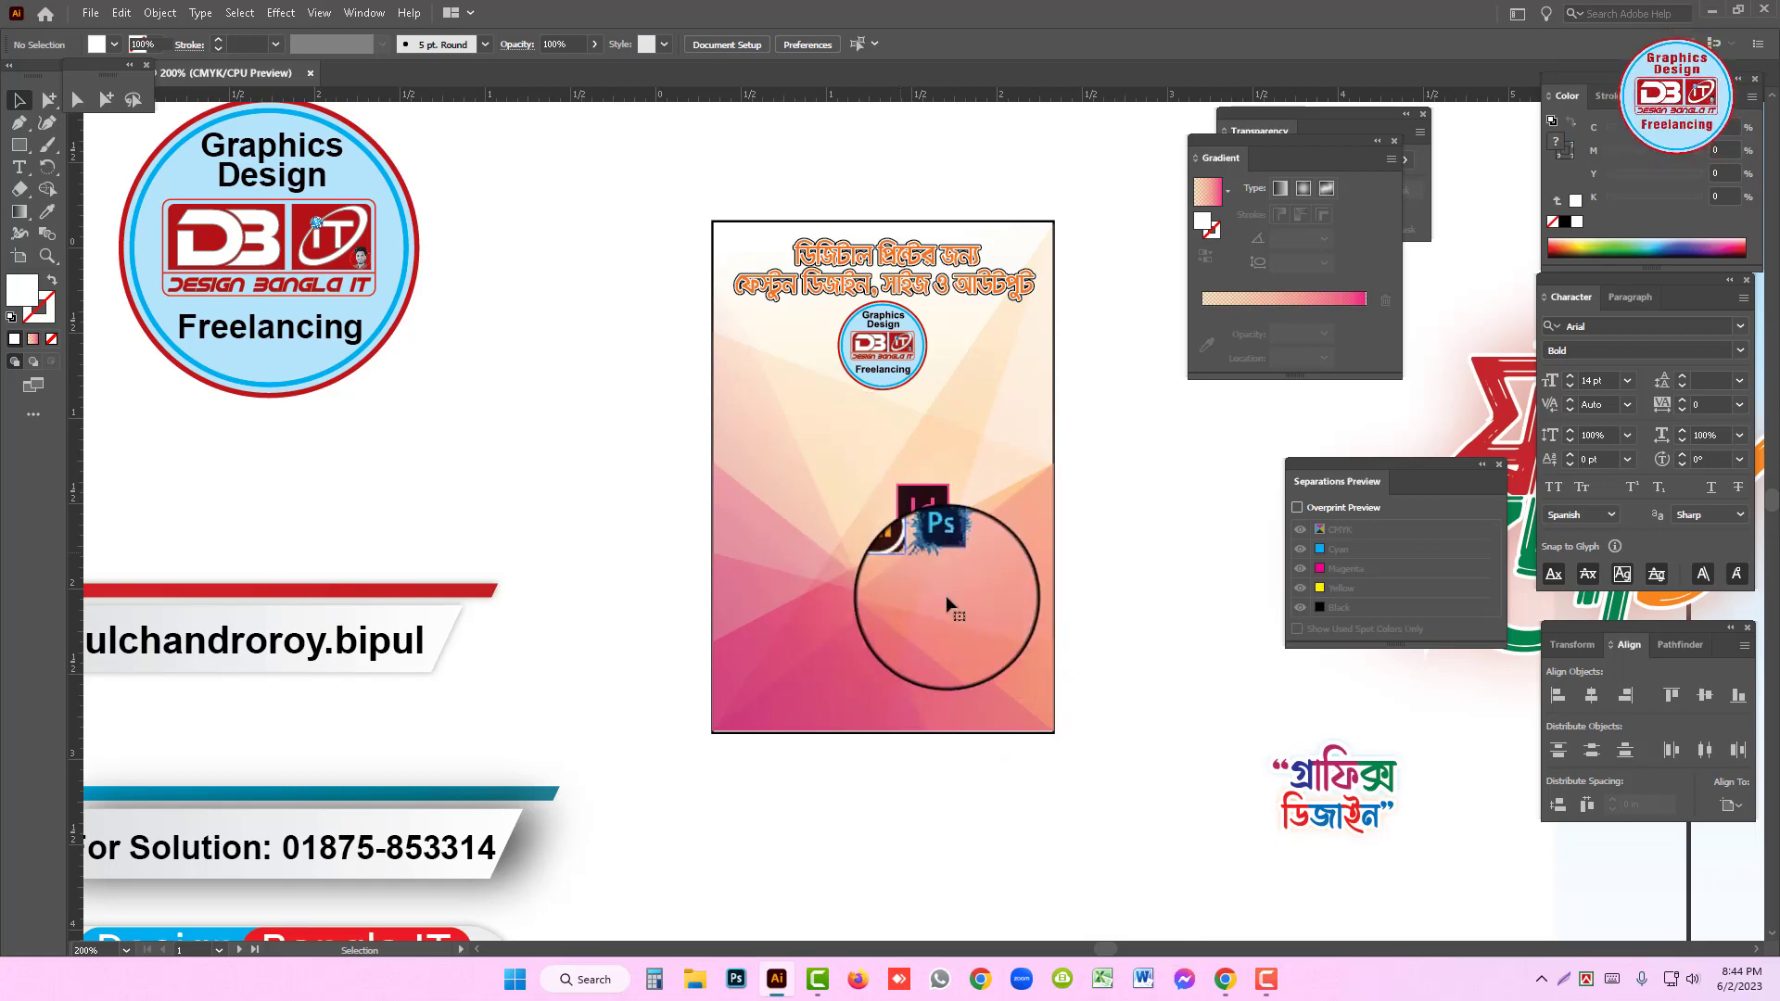
{"action": "key", "text": "ctrl+v"}
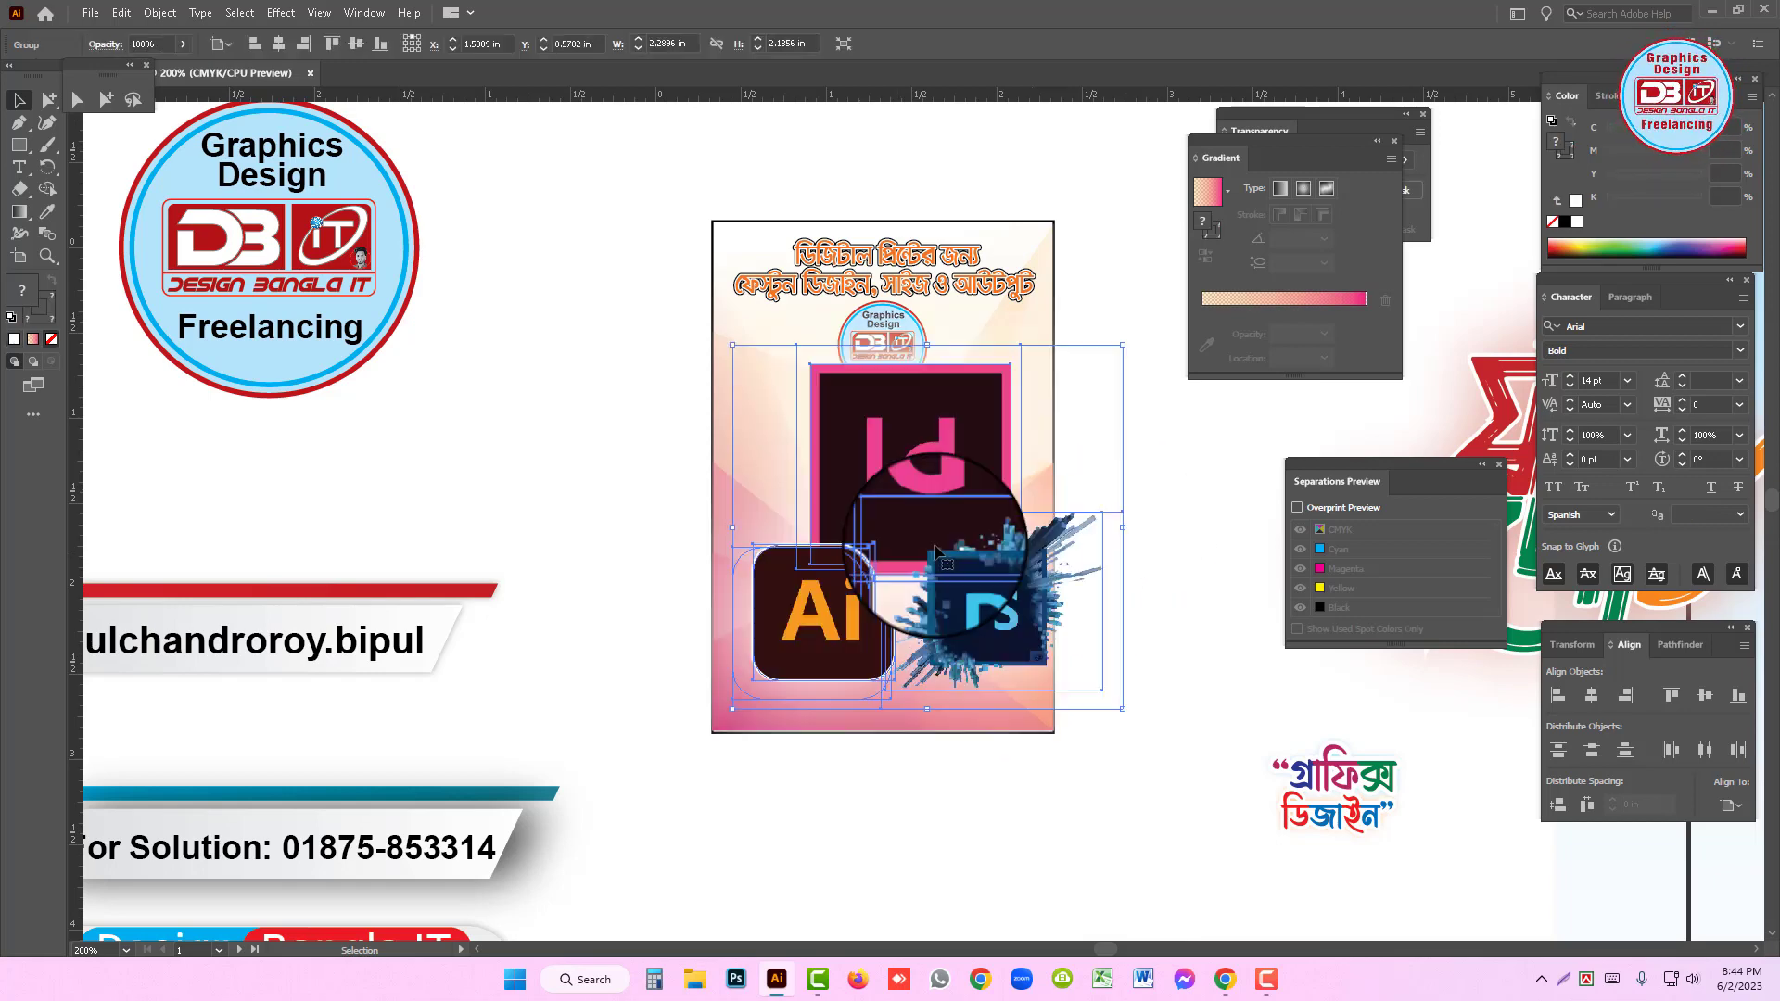
{"action": "left_click", "coordinate": [159, 13]}
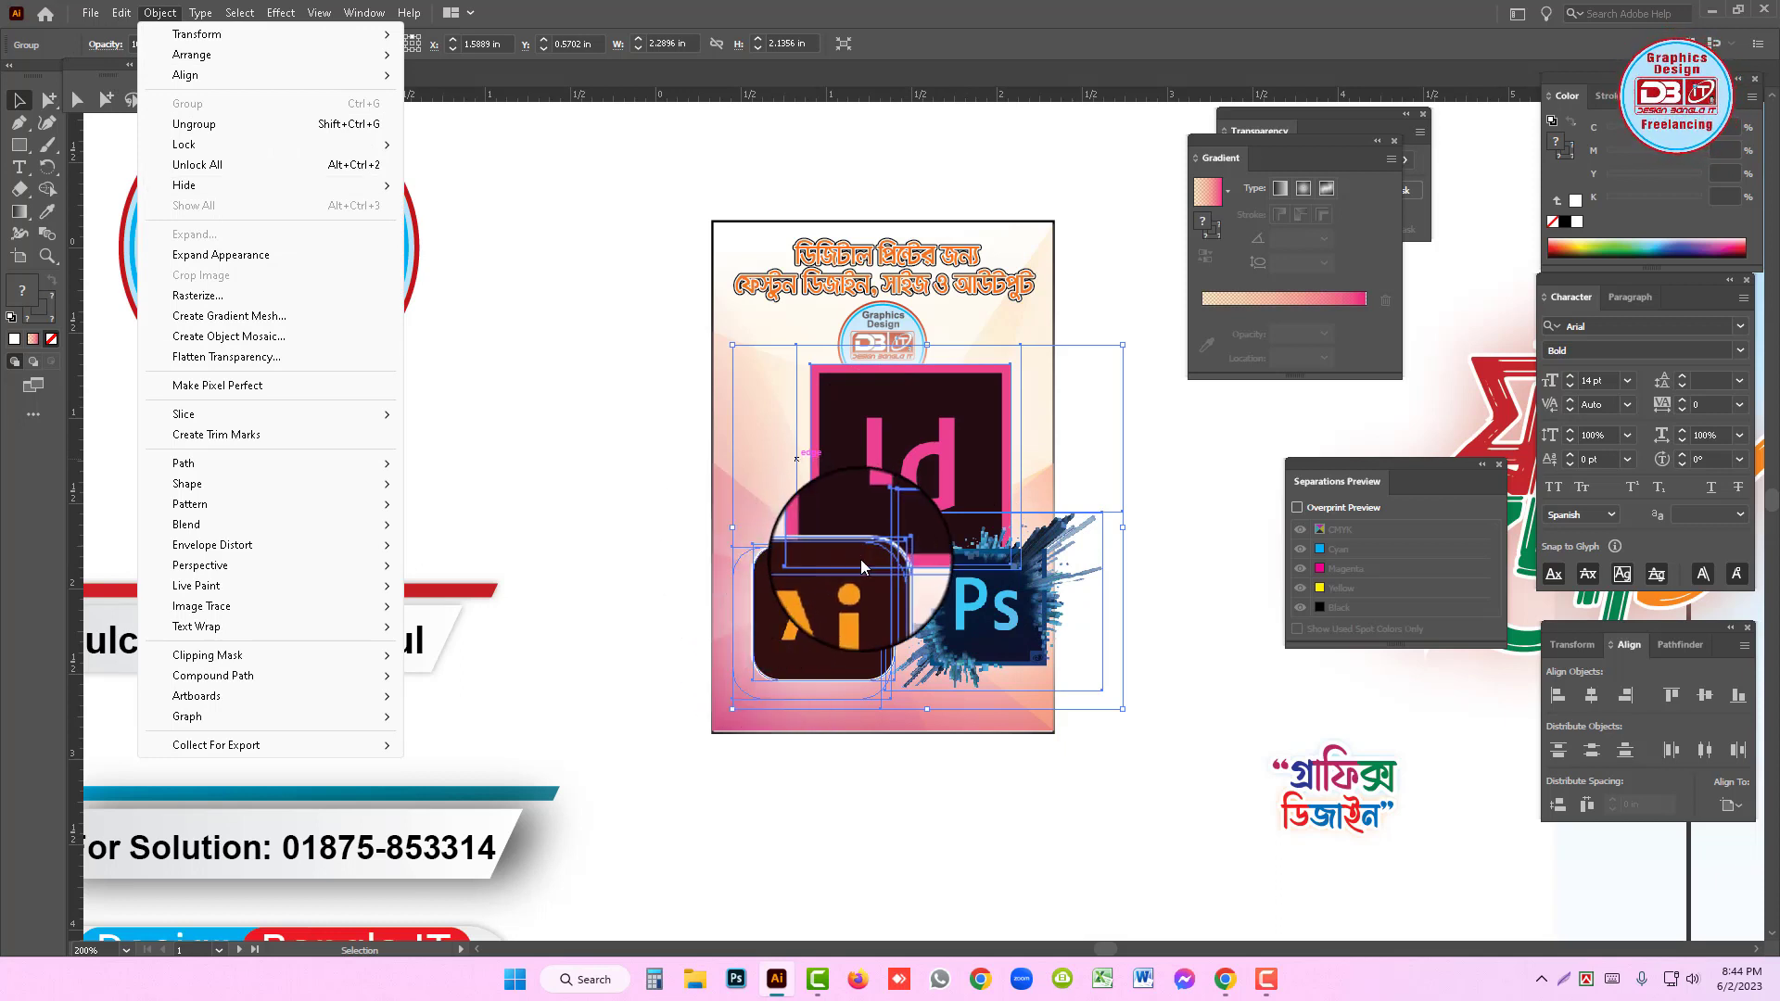
{"action": "left_click", "coordinate": [208, 261]}
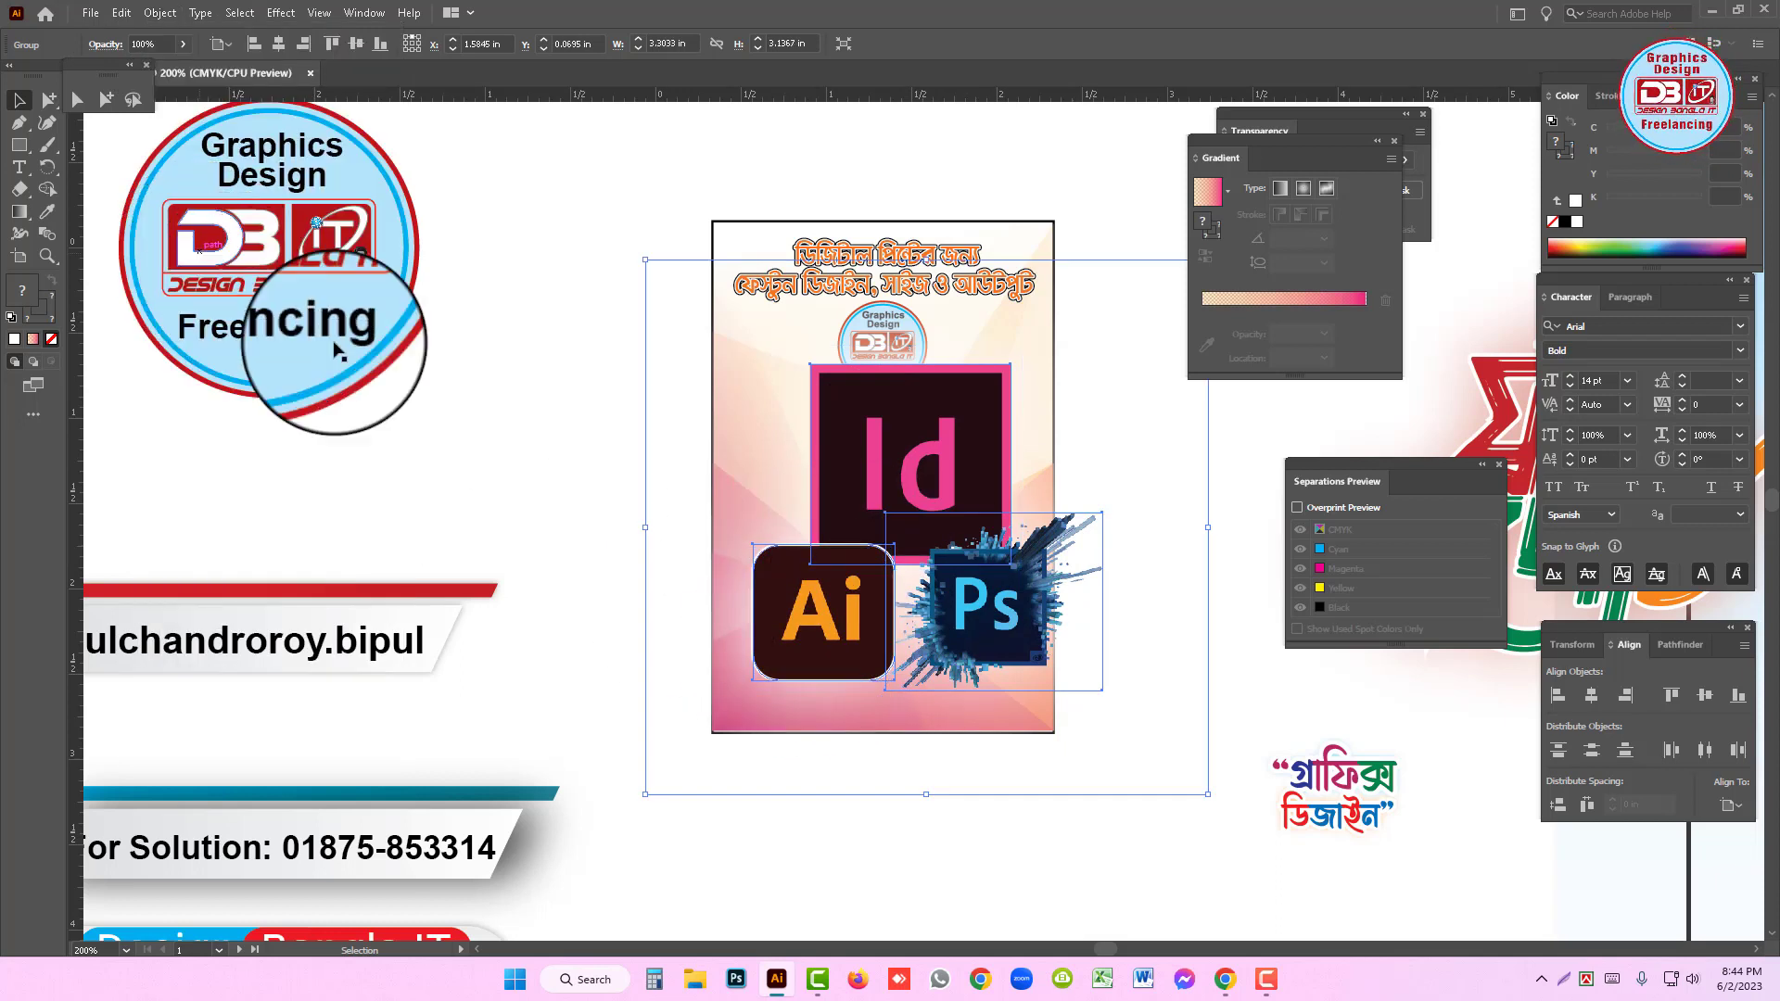
{"action": "left_click_drag", "start_coordinate": [1209, 528], "coordinate": [1061, 535]}
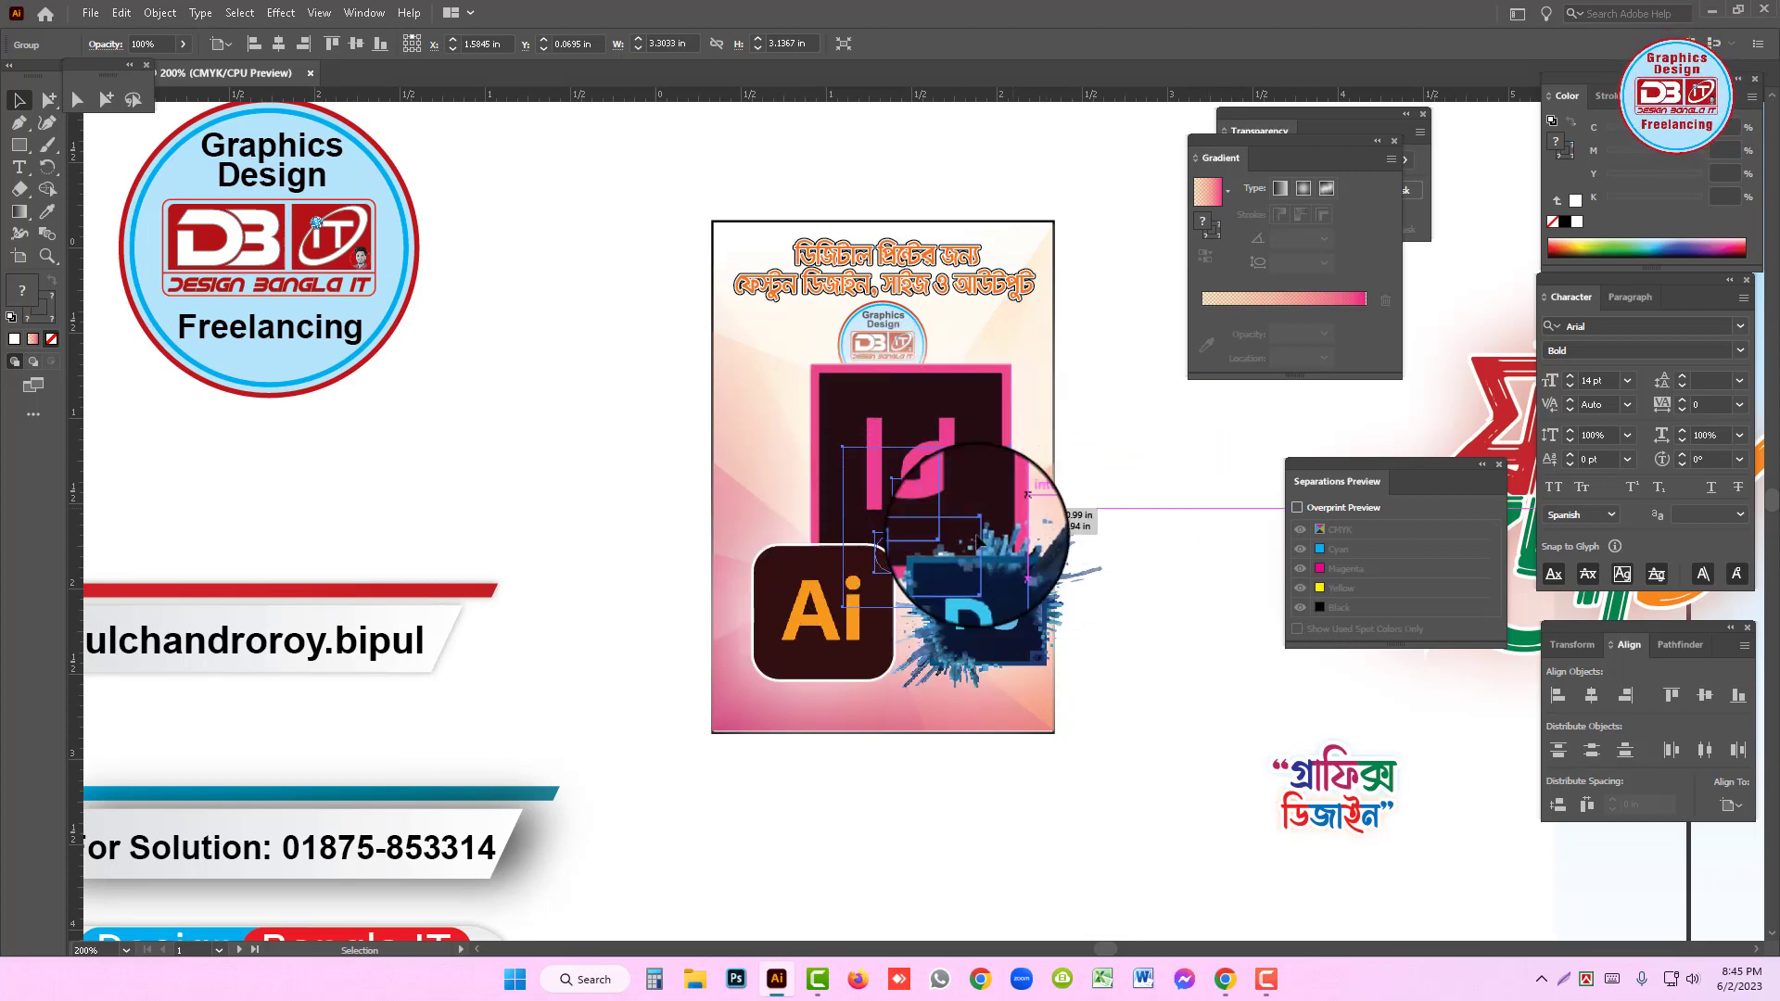
{"action": "left_click_drag", "start_coordinate": [927, 559], "coordinate": [1141, 501]}
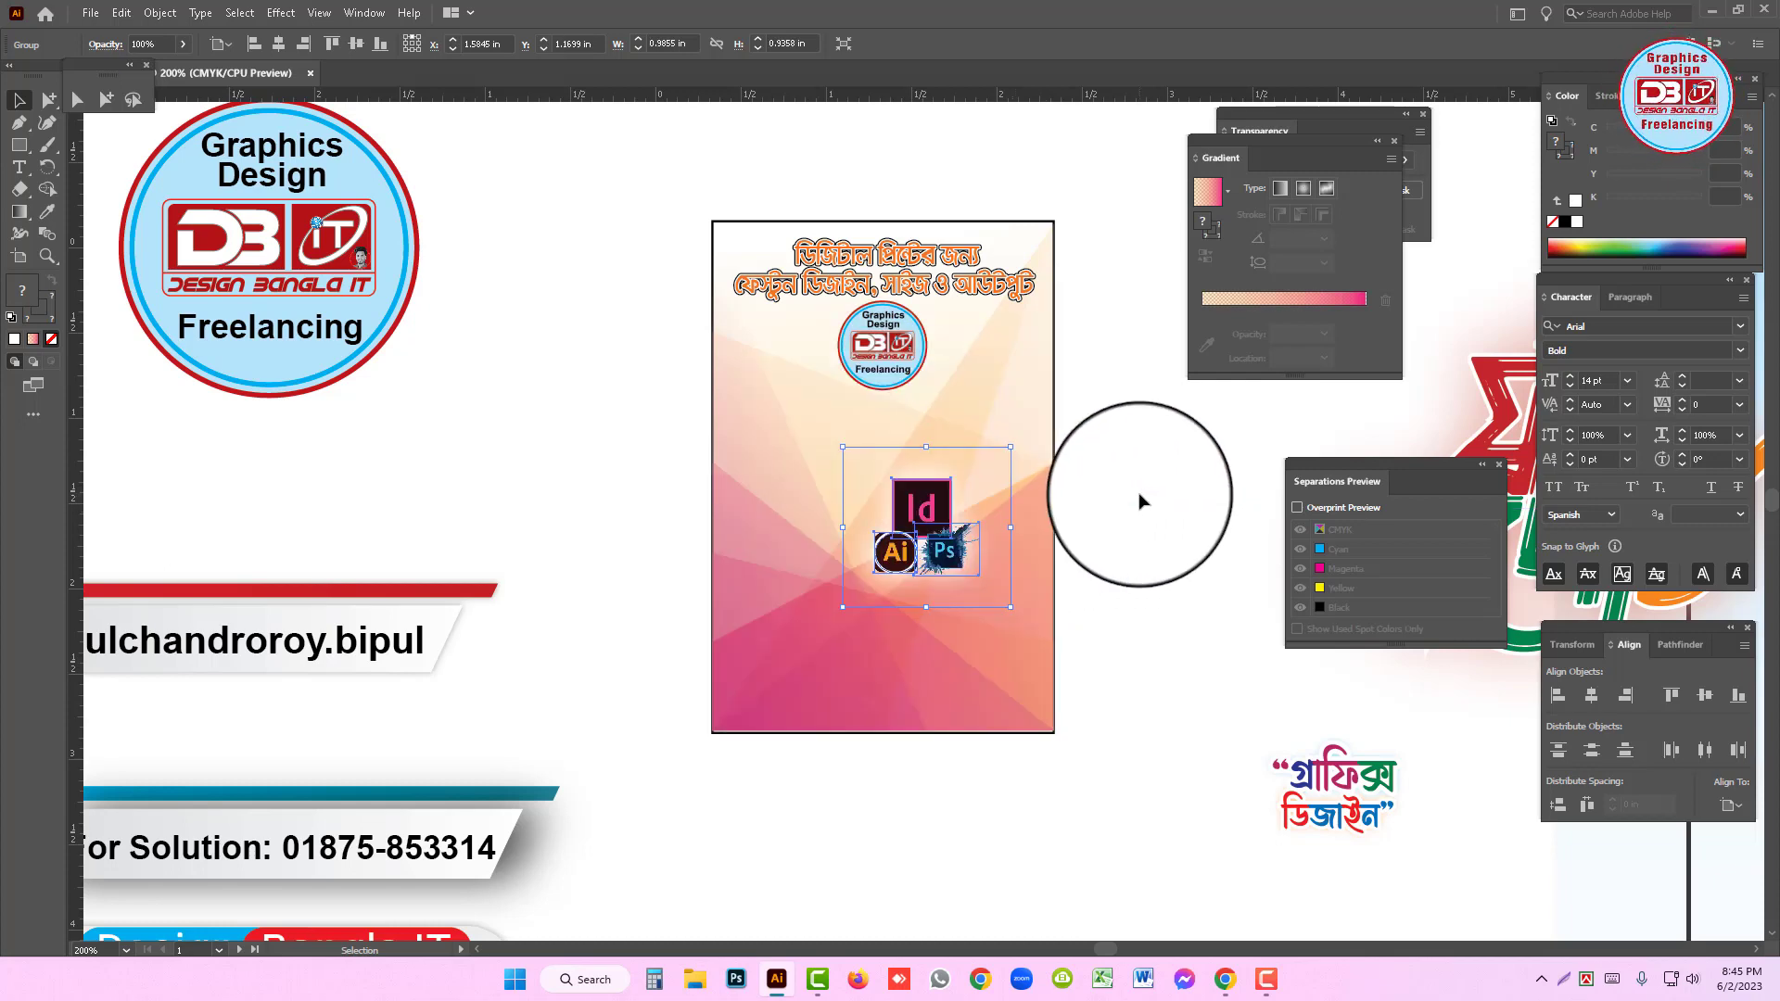
{"action": "key", "text": "ctrl+z"}
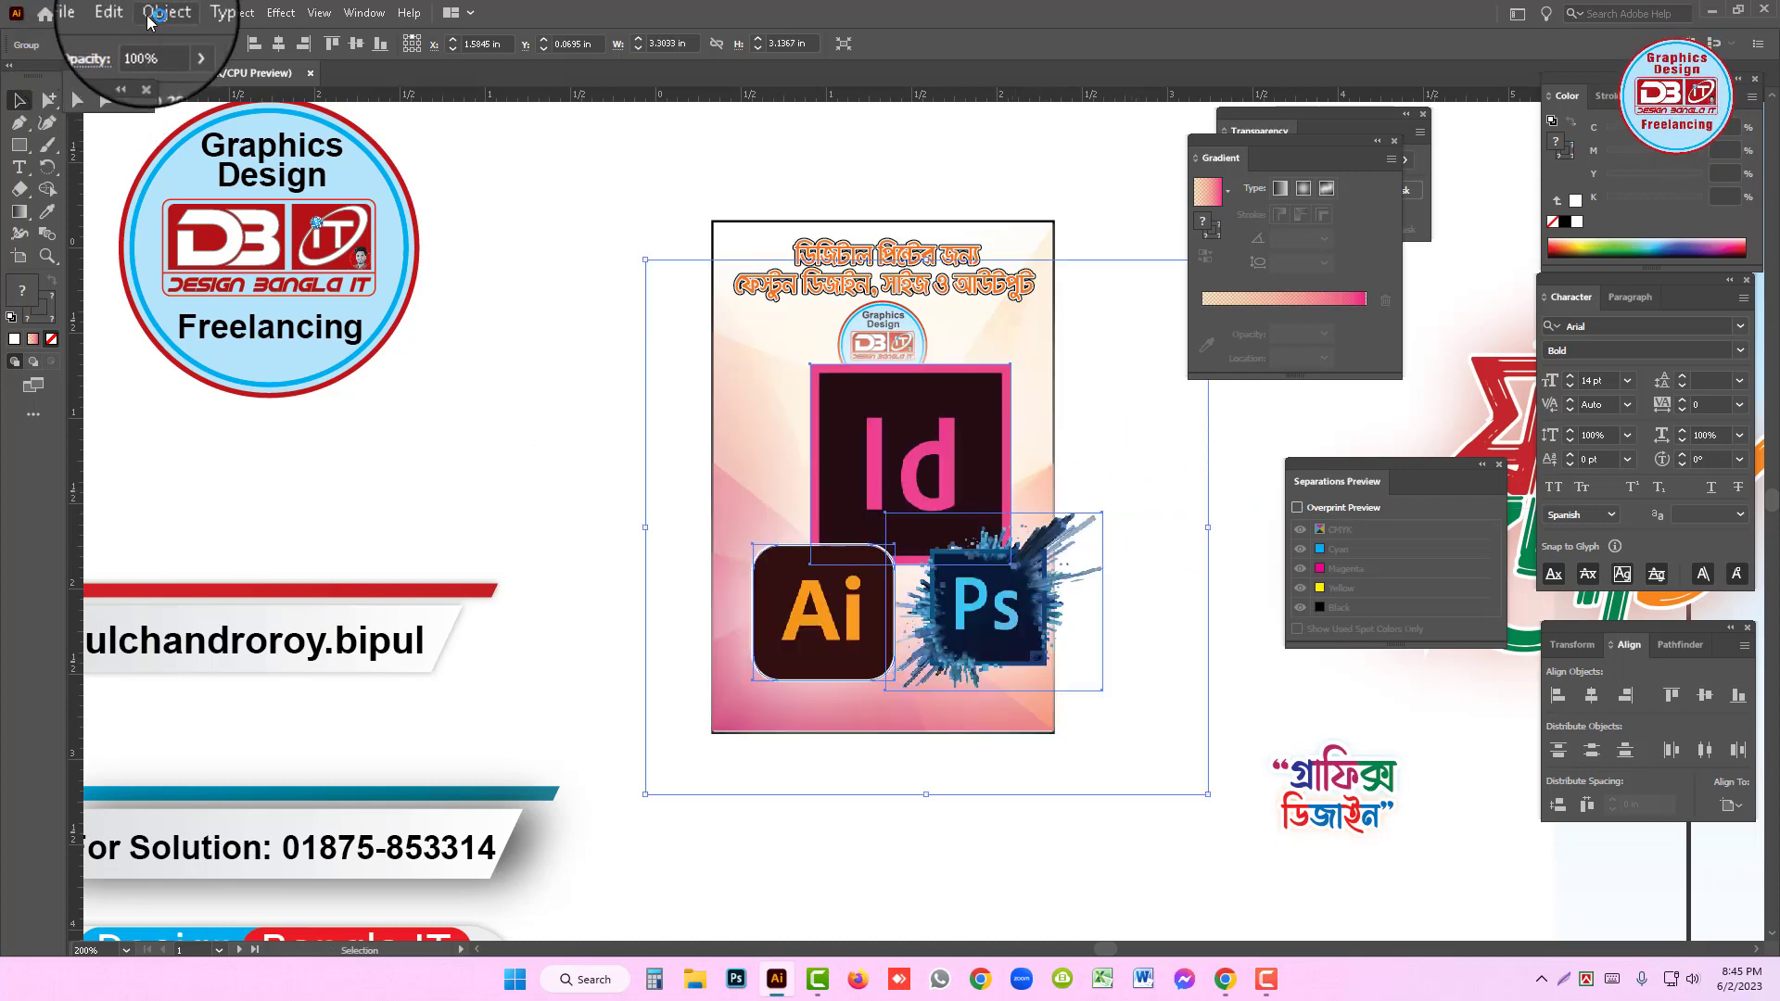
- Expand the objects of the full-size InDesign, Illustrator and Photoshop icon group
{"action": "left_click", "coordinate": [160, 13]}
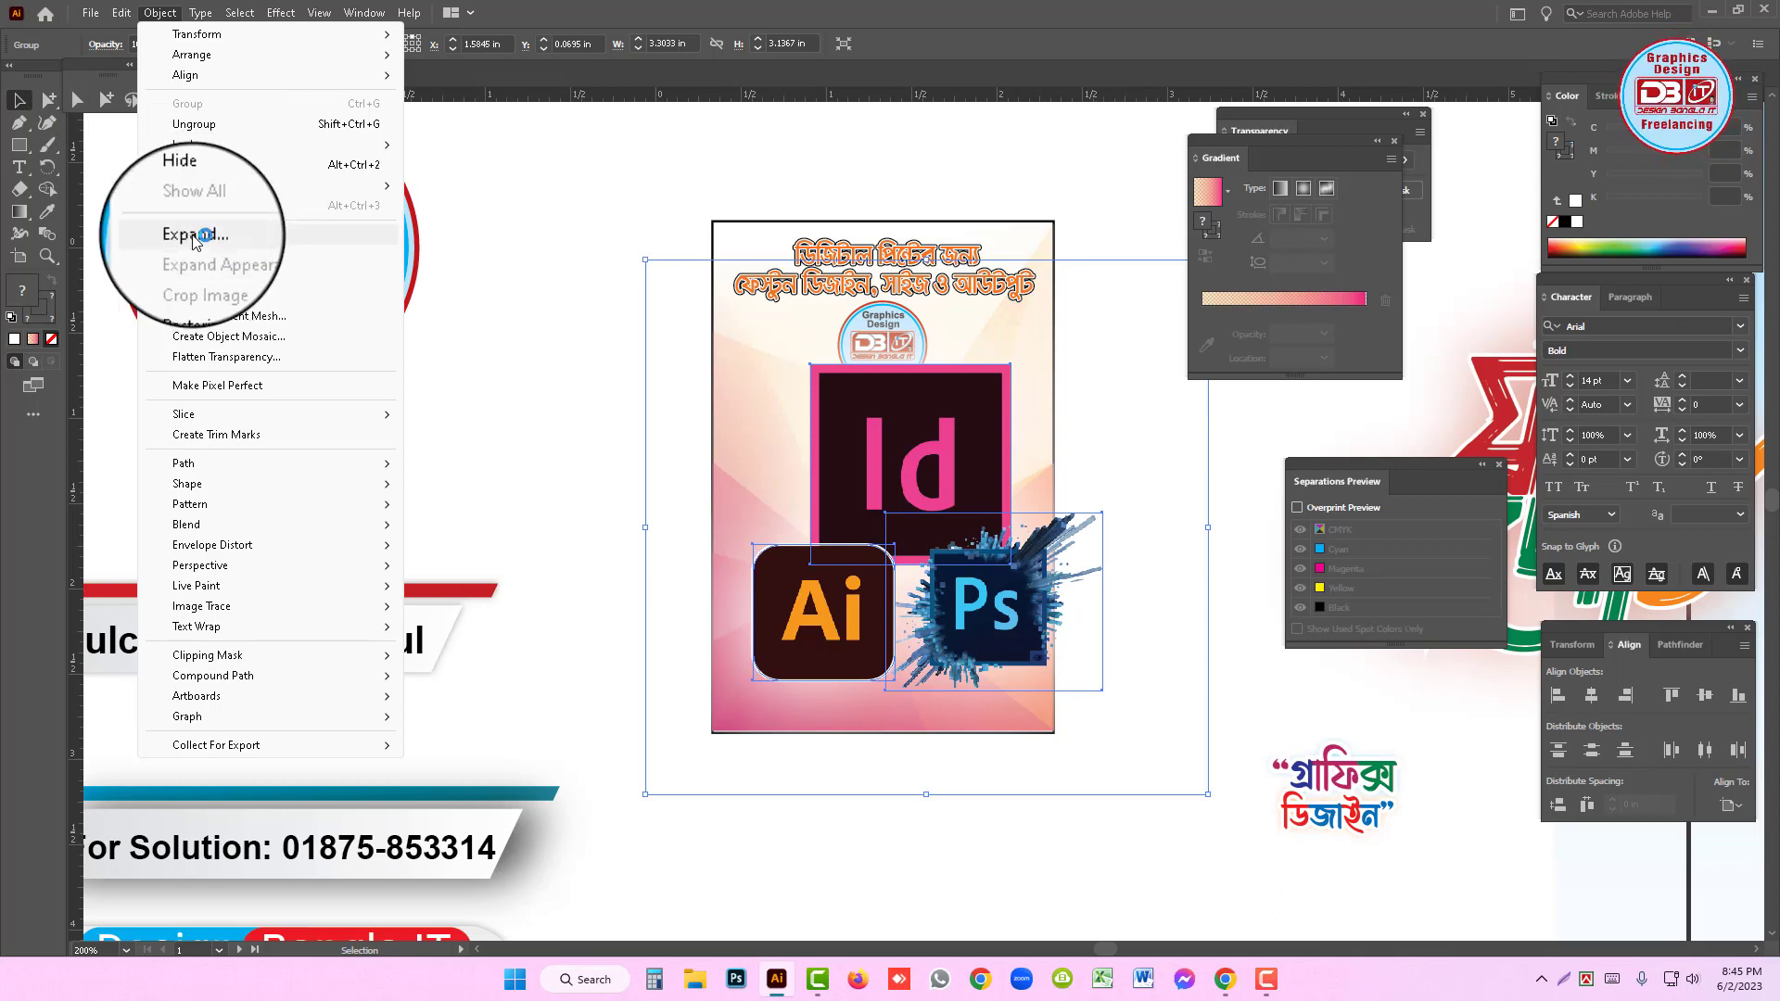
{"action": "left_click", "coordinate": [195, 238]}
{"action": "left_click", "coordinate": [835, 589]}
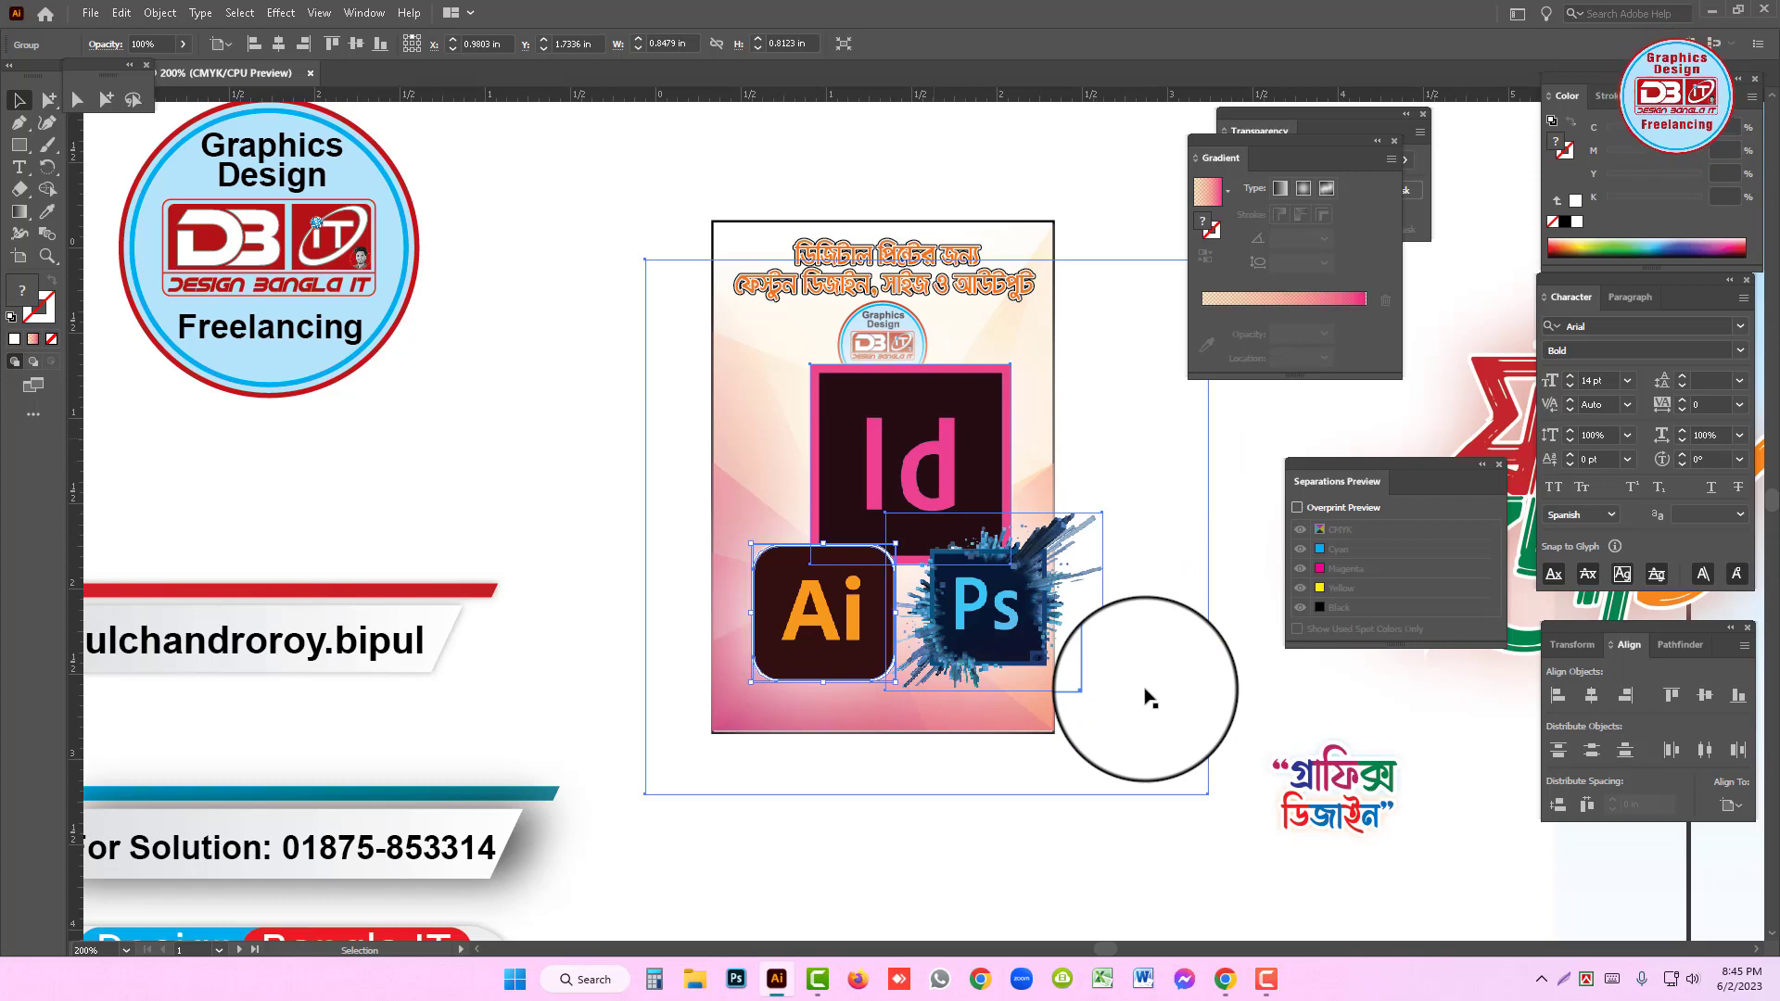
{"action": "left_click", "coordinate": [1146, 695]}
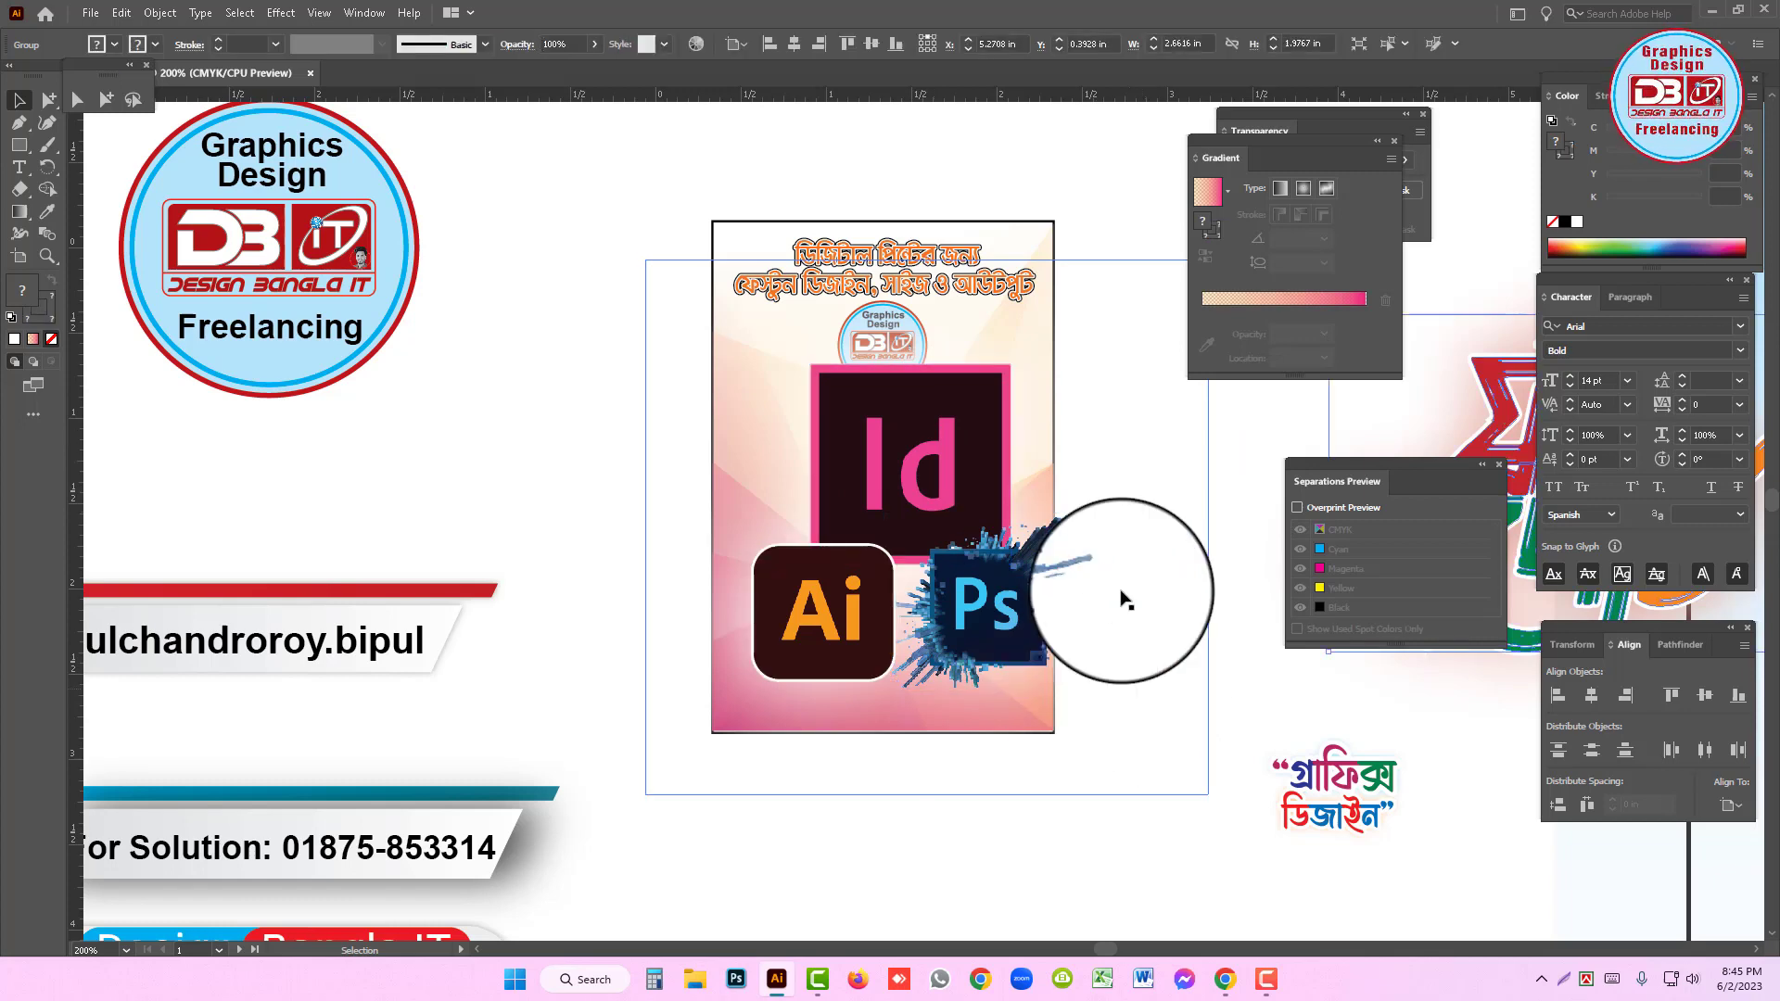
{"action": "left_click", "coordinate": [1001, 605]}
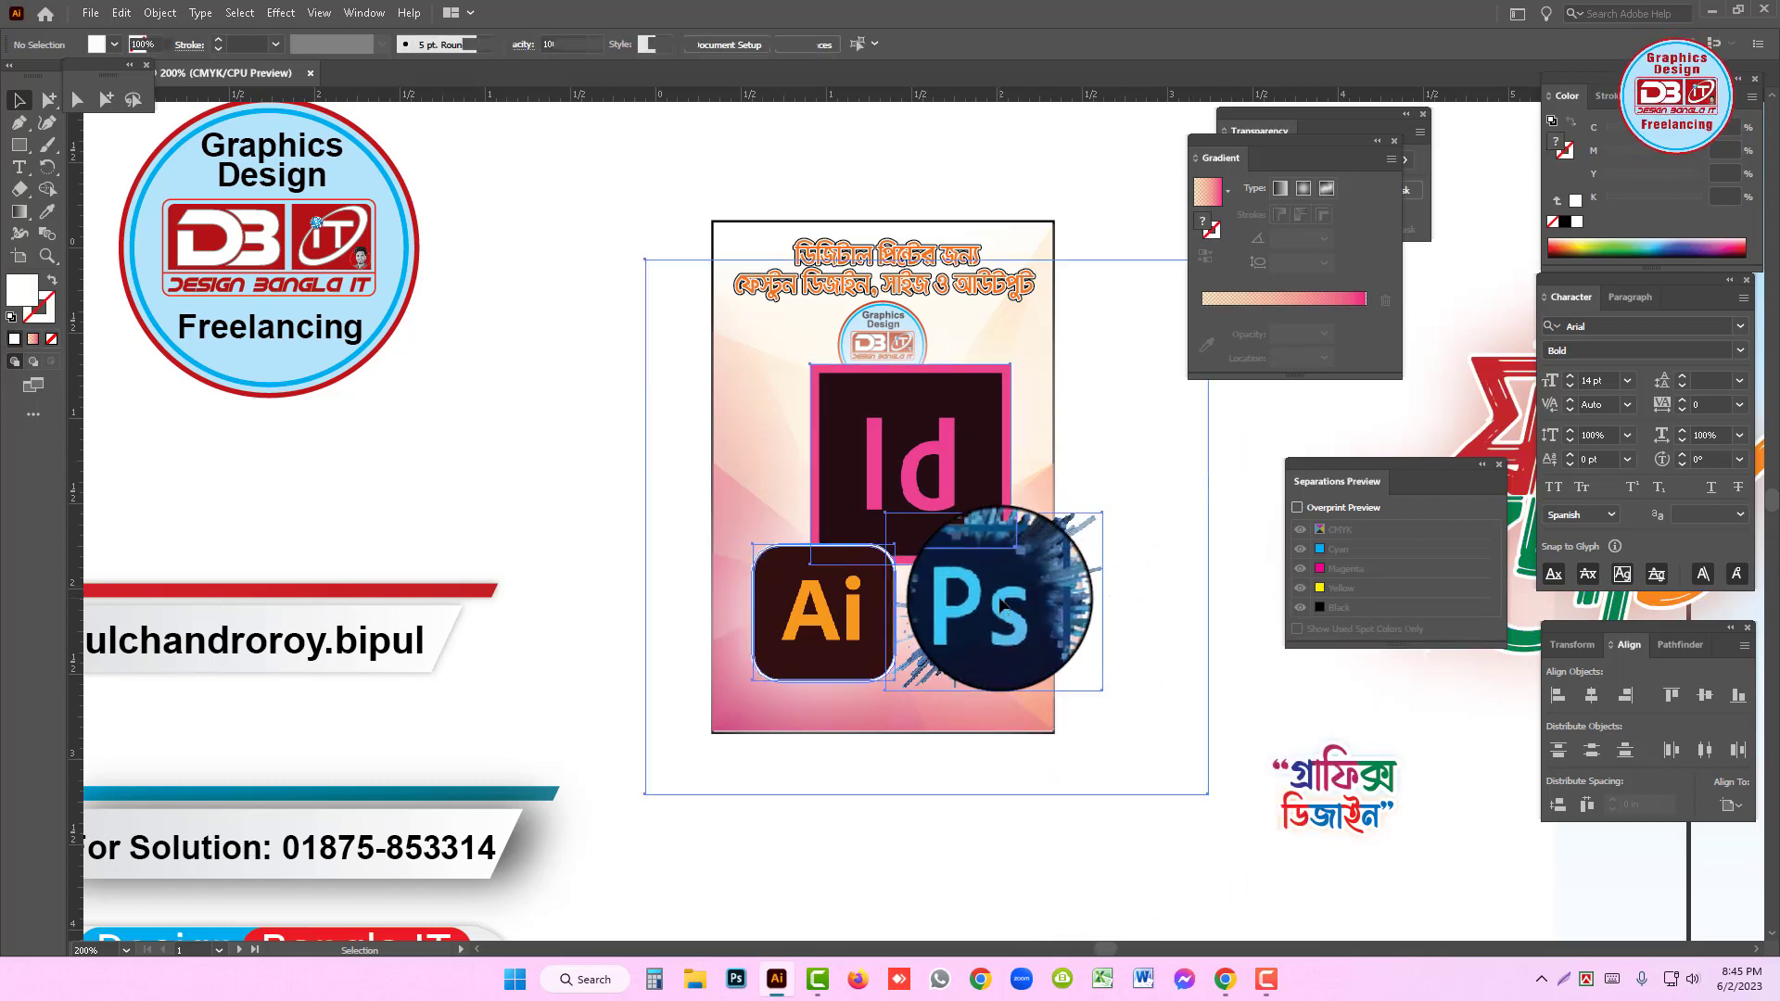
- Scale the software icon group down to about 0.71 in wide and place it beside the round logo, below the heading's left end
{"action": "left_click_drag", "start_coordinate": [1209, 532], "coordinate": [1055, 598]}
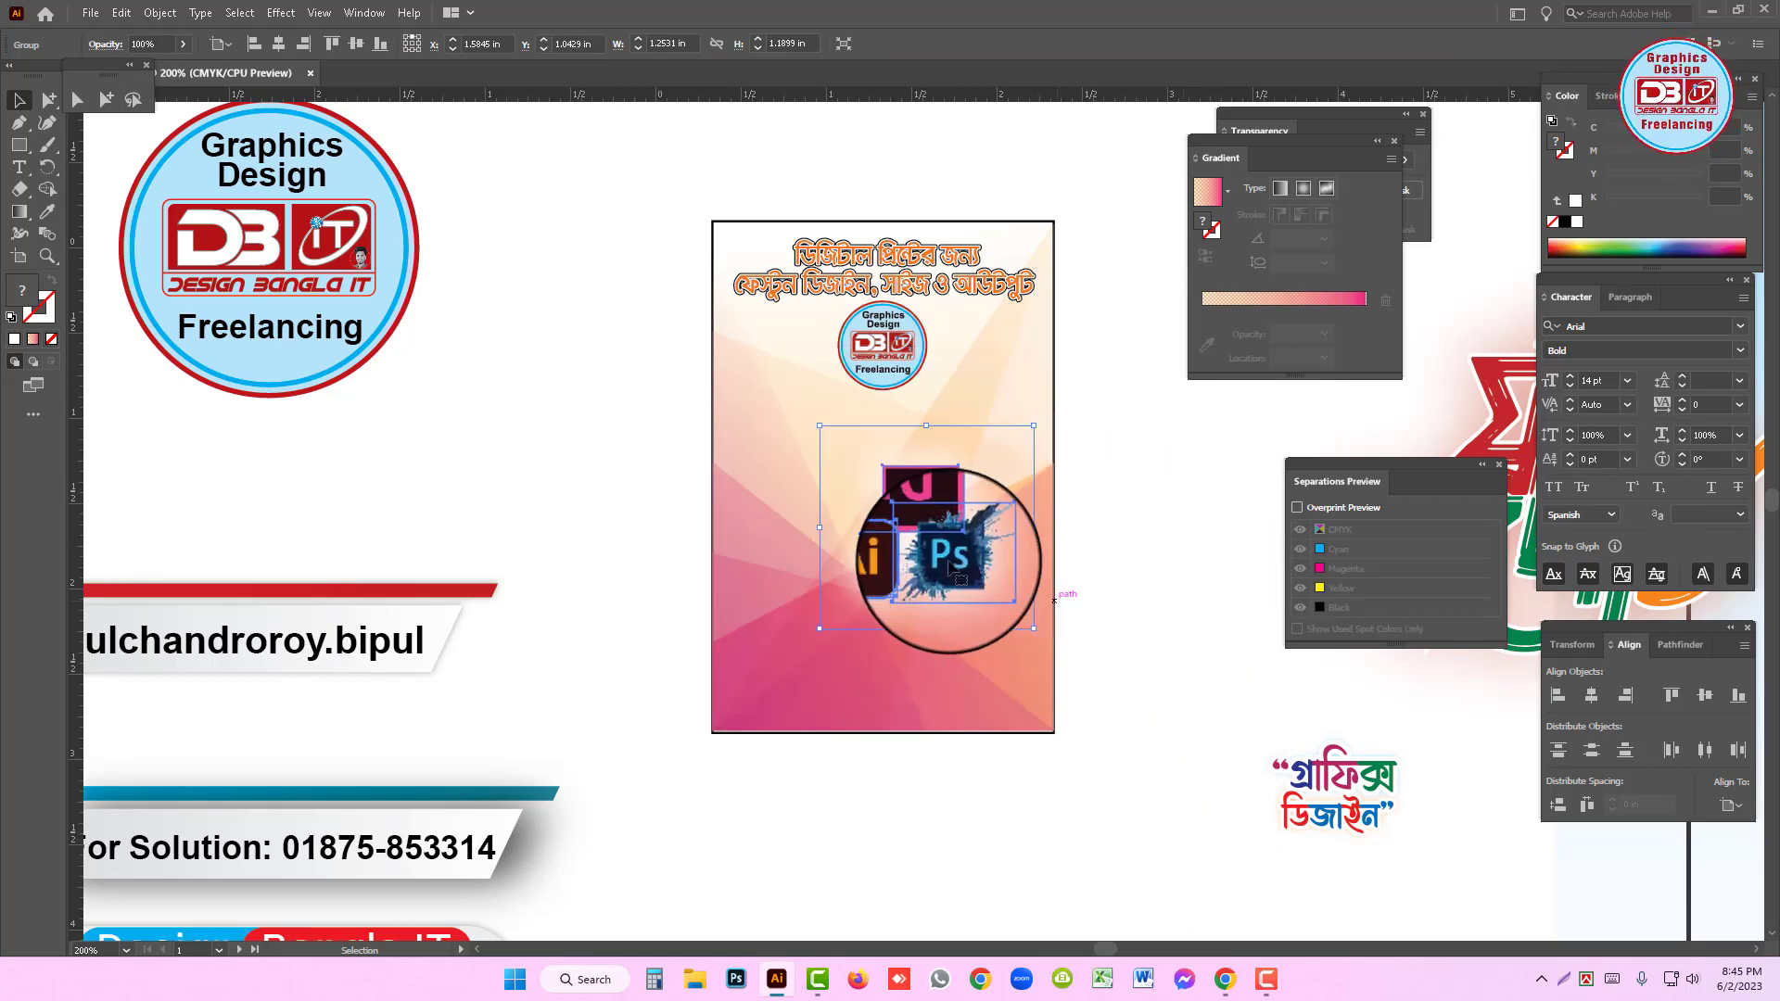
{"action": "left_click_drag", "start_coordinate": [929, 513], "coordinate": [929, 465]}
{"action": "left_click_drag", "start_coordinate": [1033, 479], "coordinate": [918, 498]}
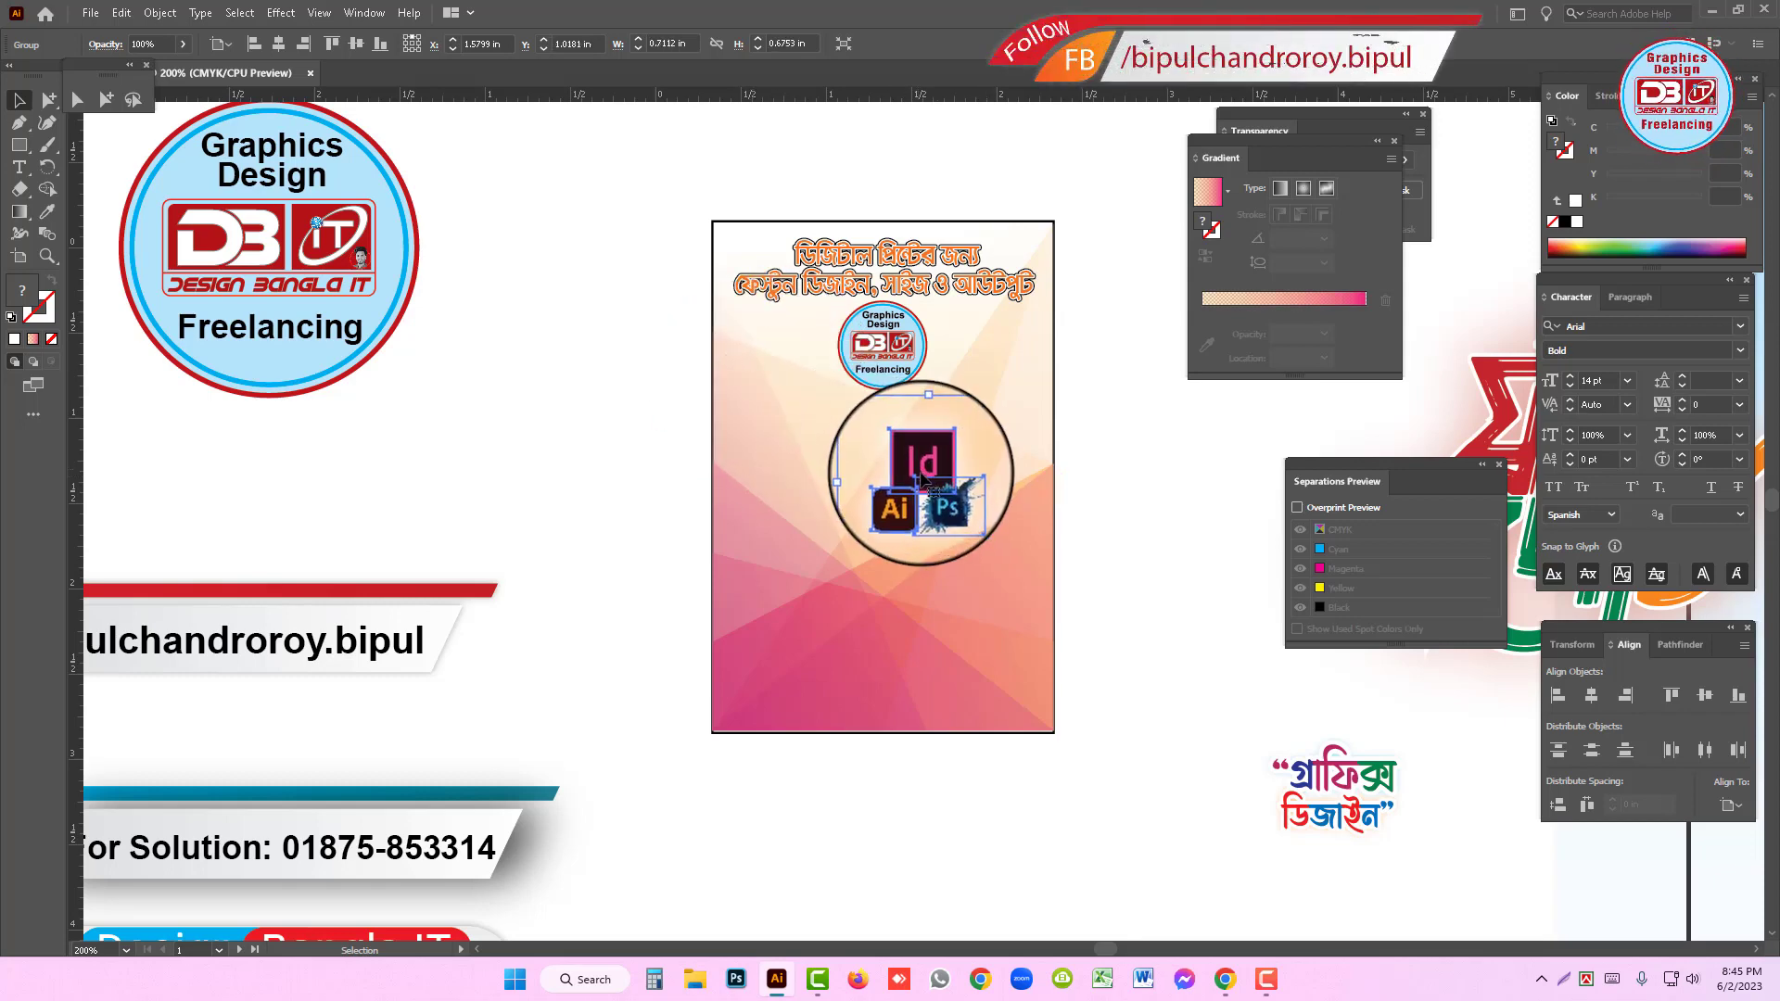
{"action": "left_click_drag", "start_coordinate": [923, 468], "coordinate": [764, 358]}
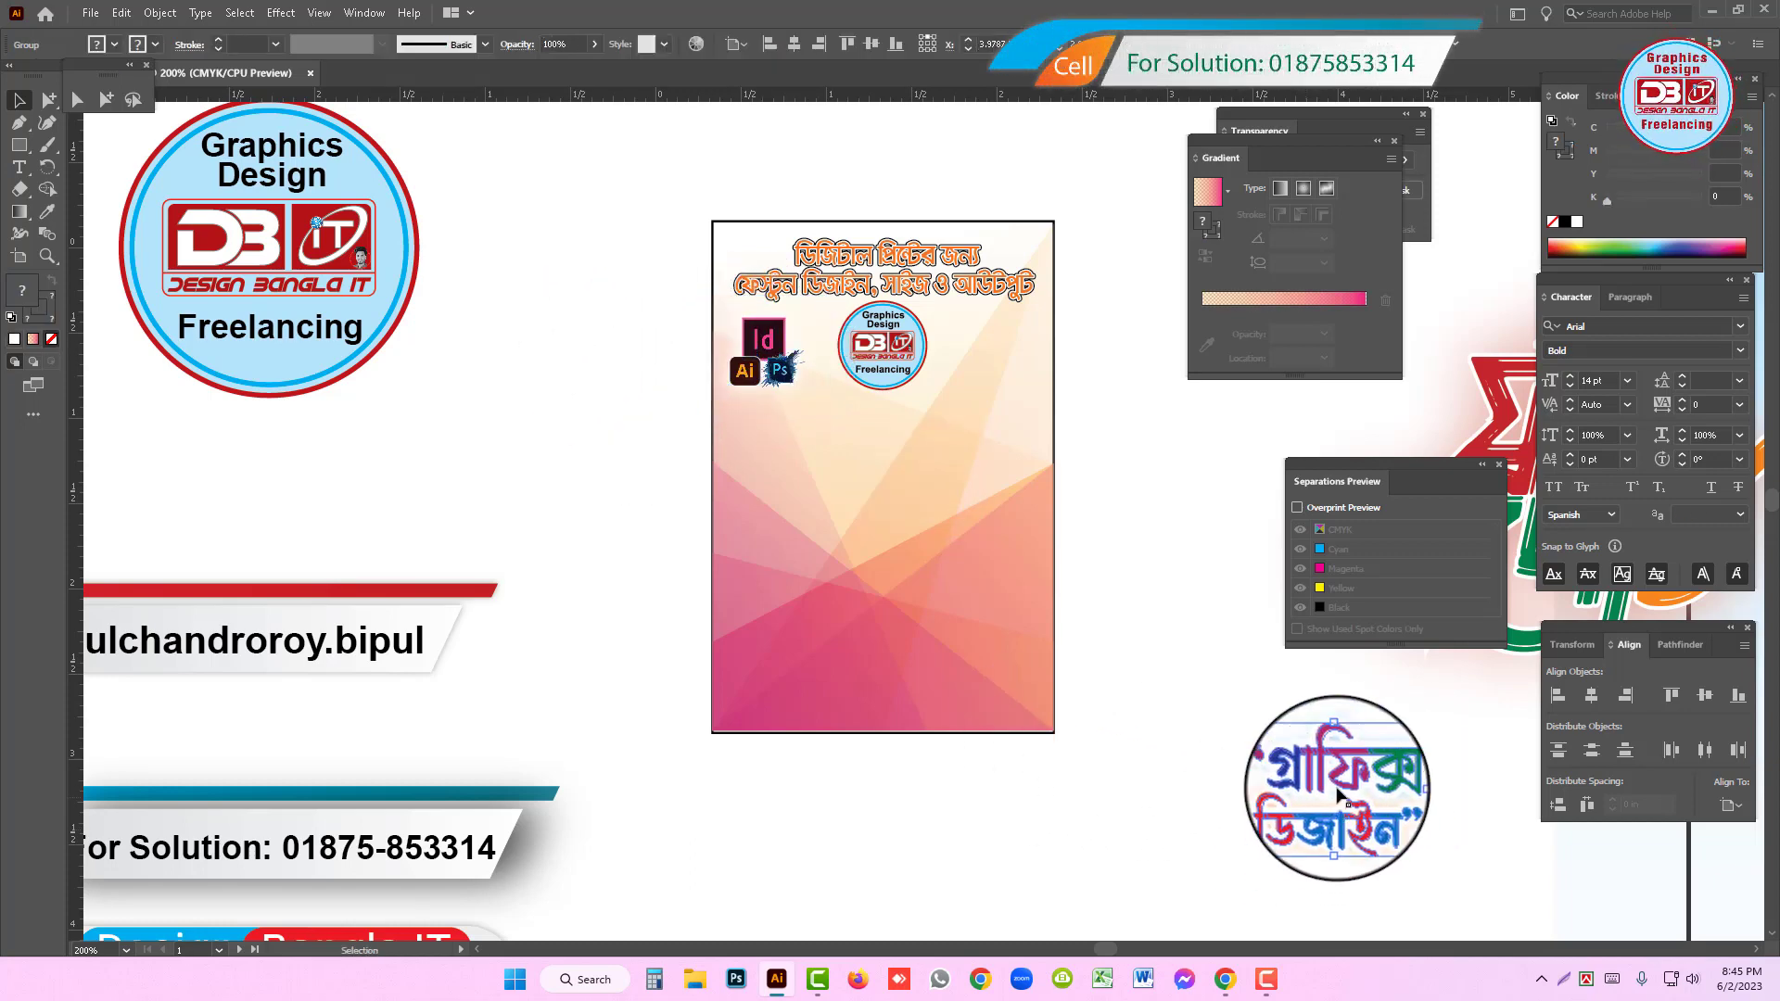
- Move the colourful "গ্রাফিক্স ডিজাইন" lettering from the pasteboard onto the lower half of the banner and enlarge it to about 1.2 in wide
{"action": "left_click_drag", "start_coordinate": [1335, 793], "coordinate": [859, 544]}
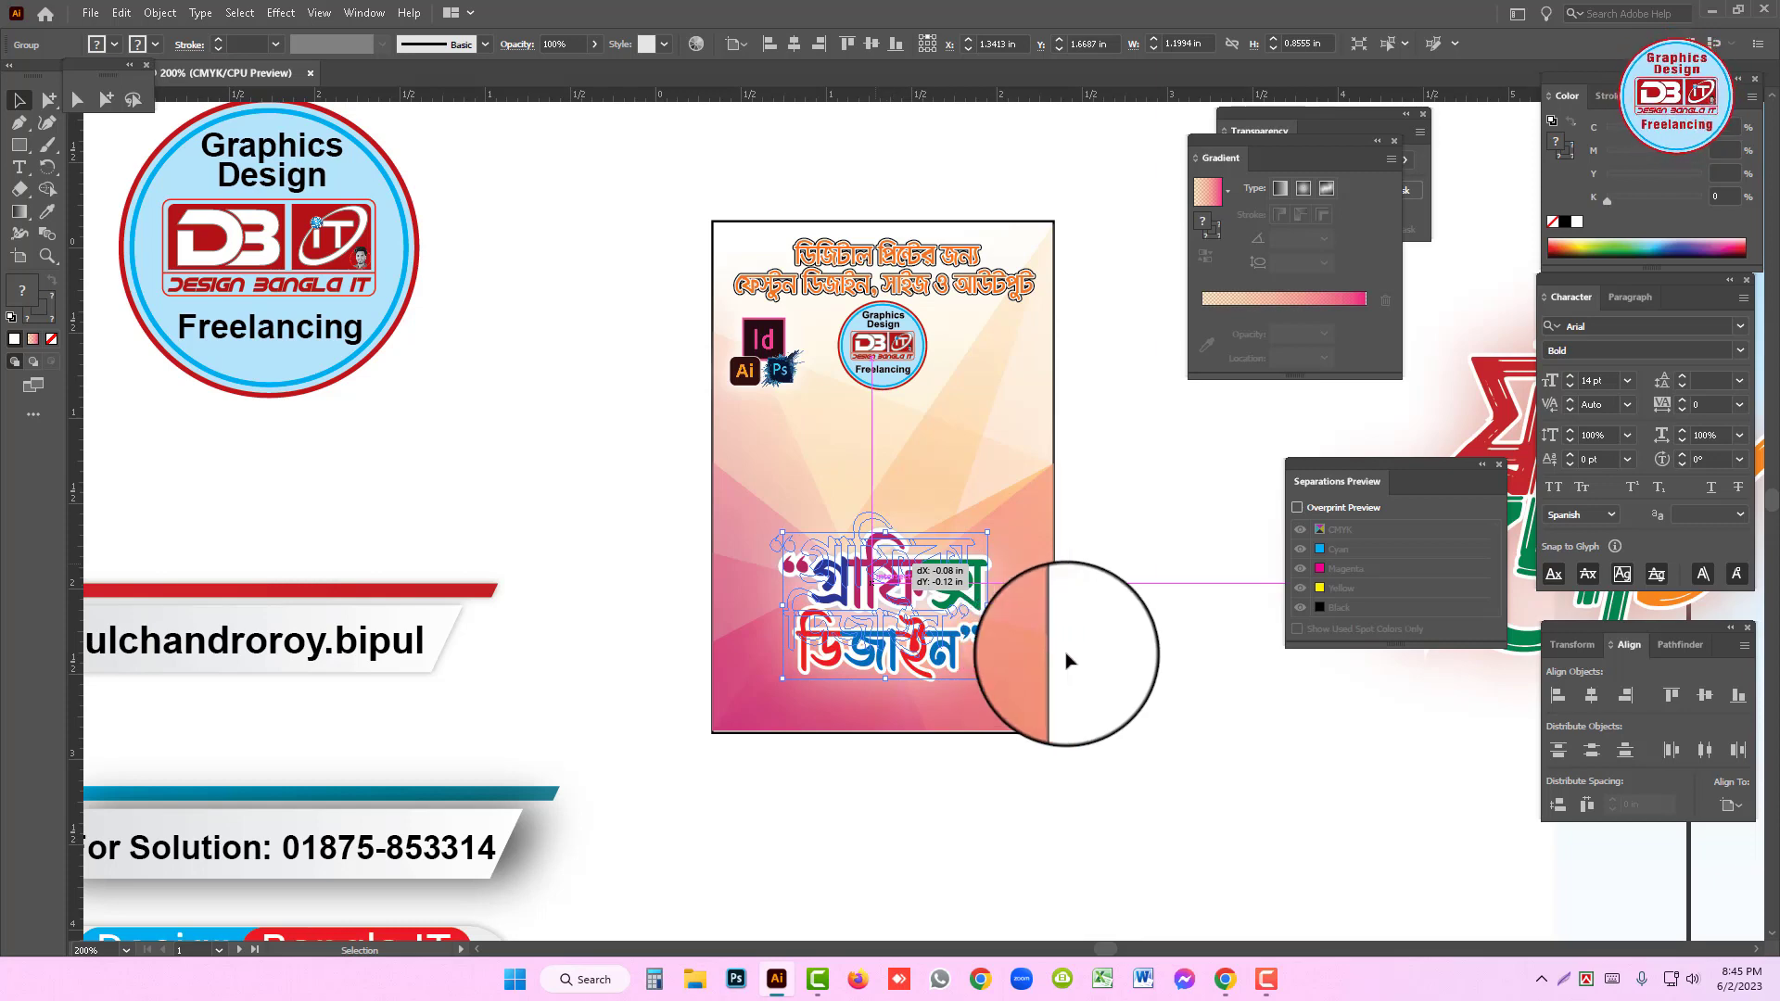
{"action": "left_click", "coordinate": [1160, 658]}
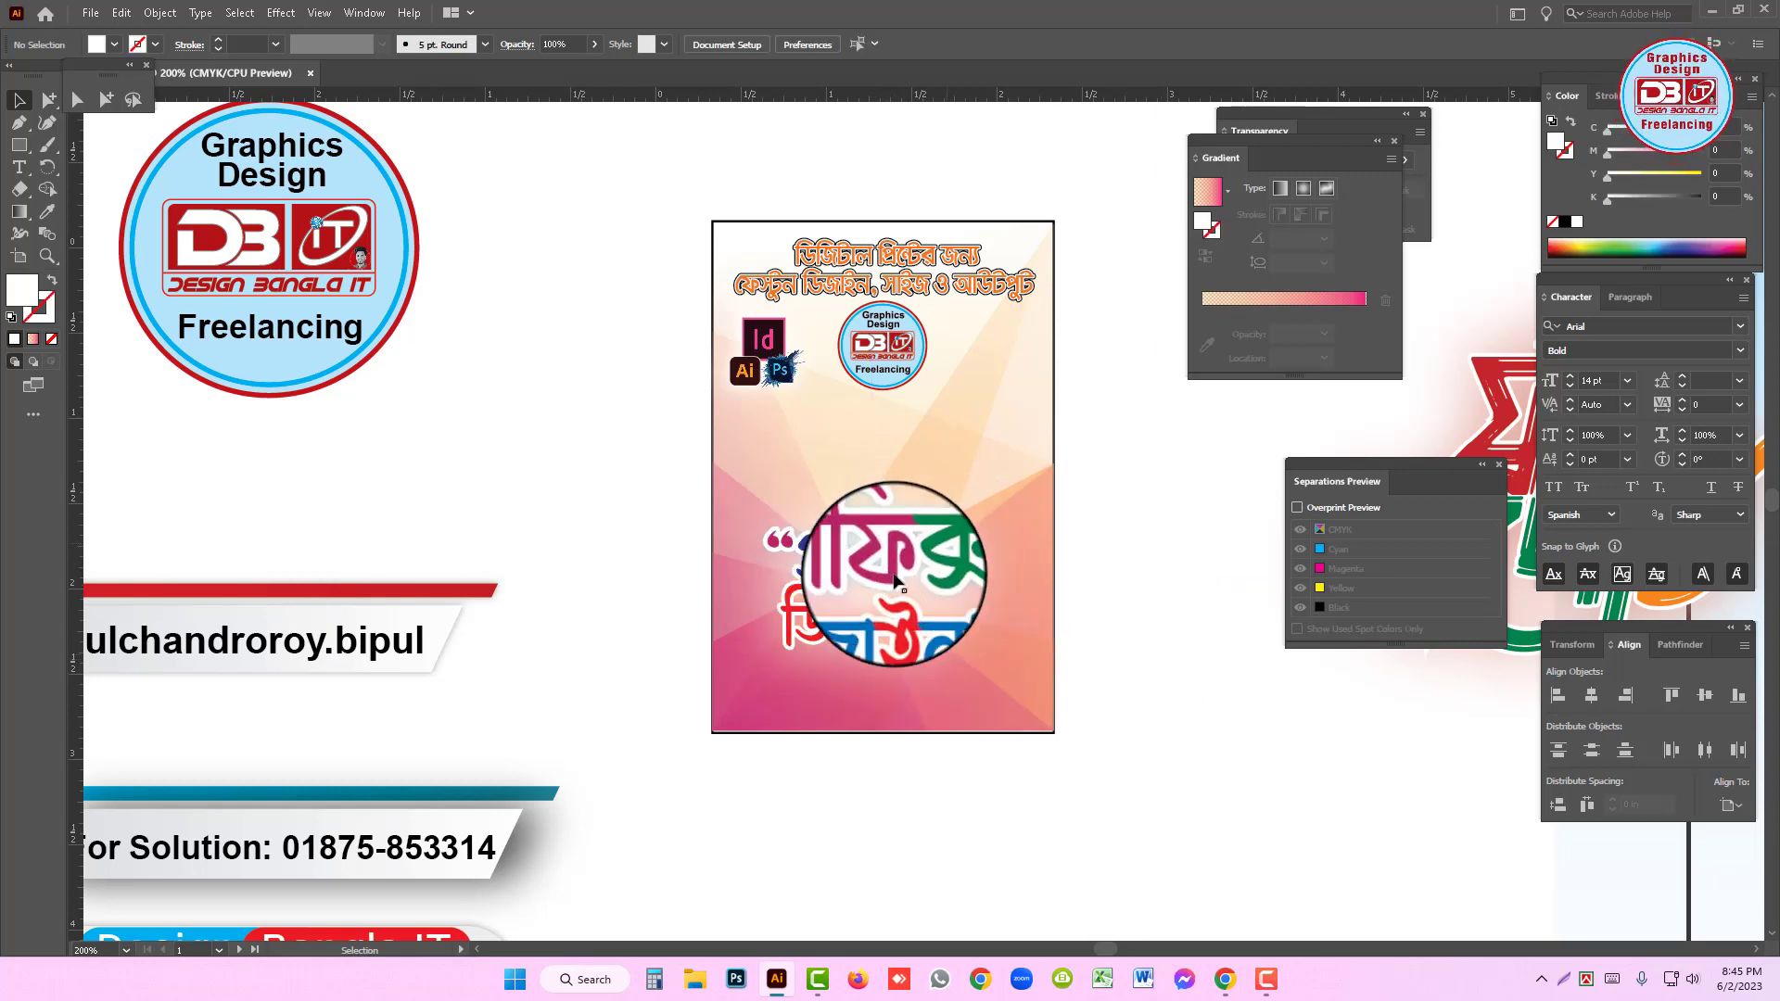
{"action": "left_click_drag", "start_coordinate": [894, 575], "coordinate": [1172, 624]}
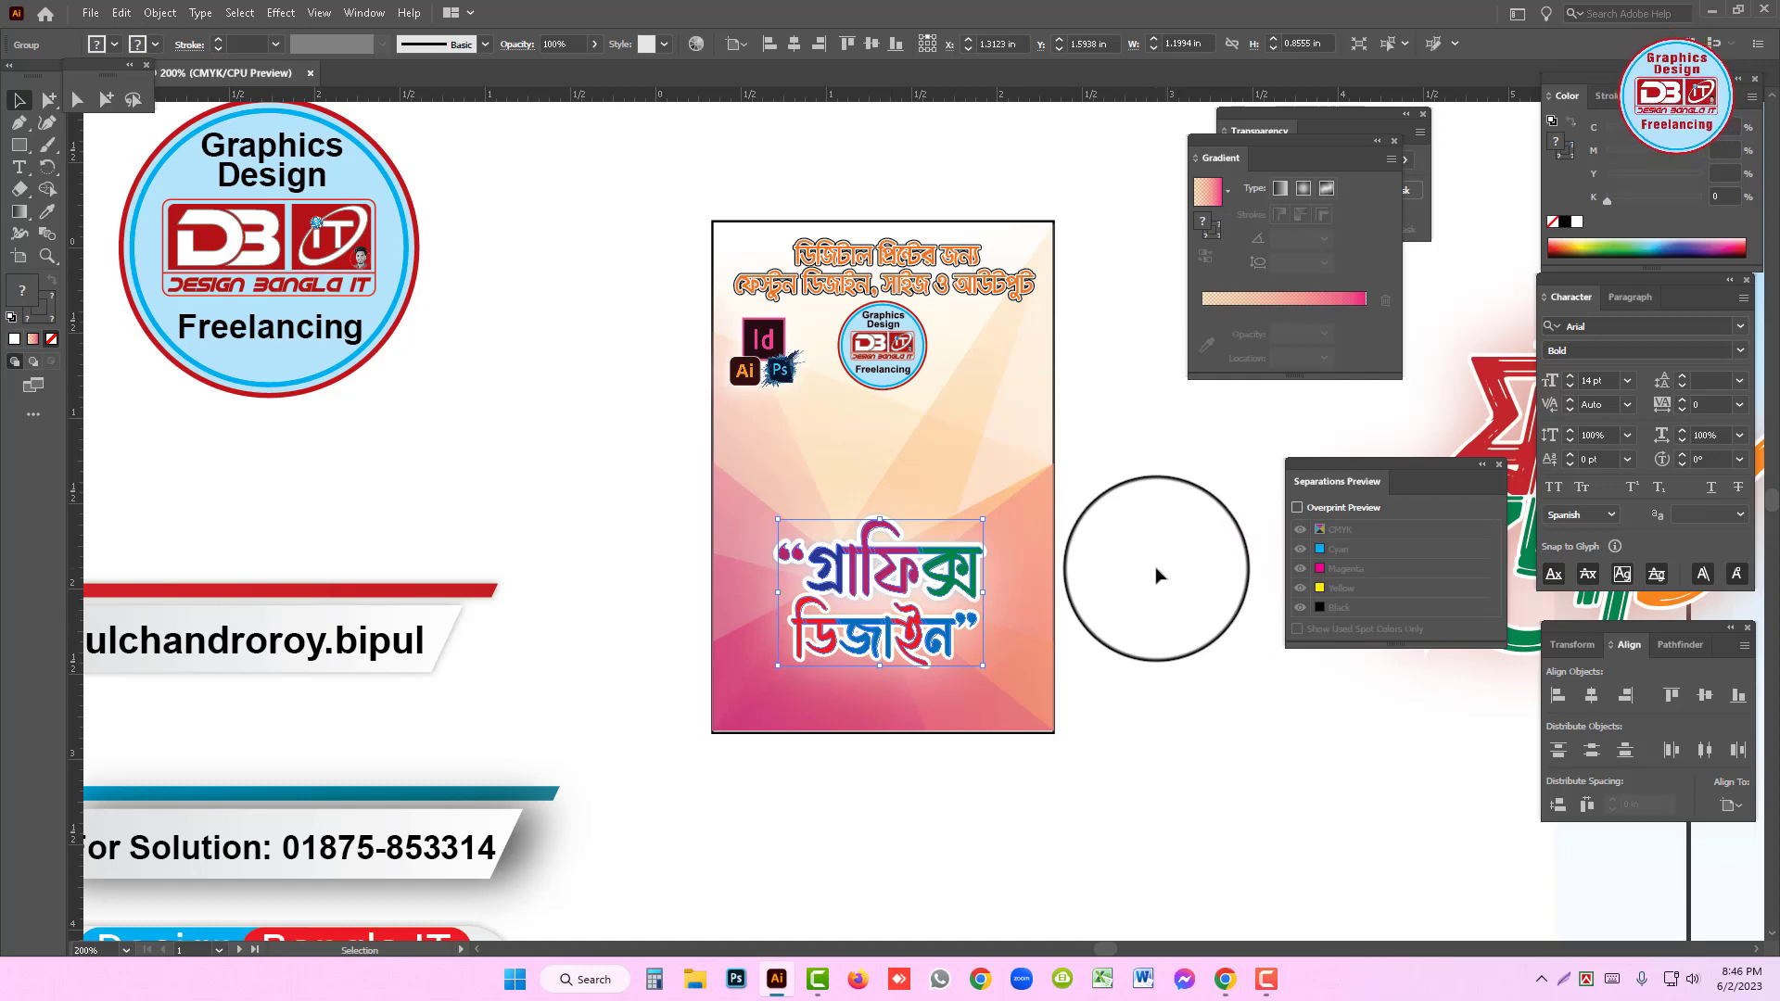
{"action": "left_click", "coordinate": [1157, 575]}
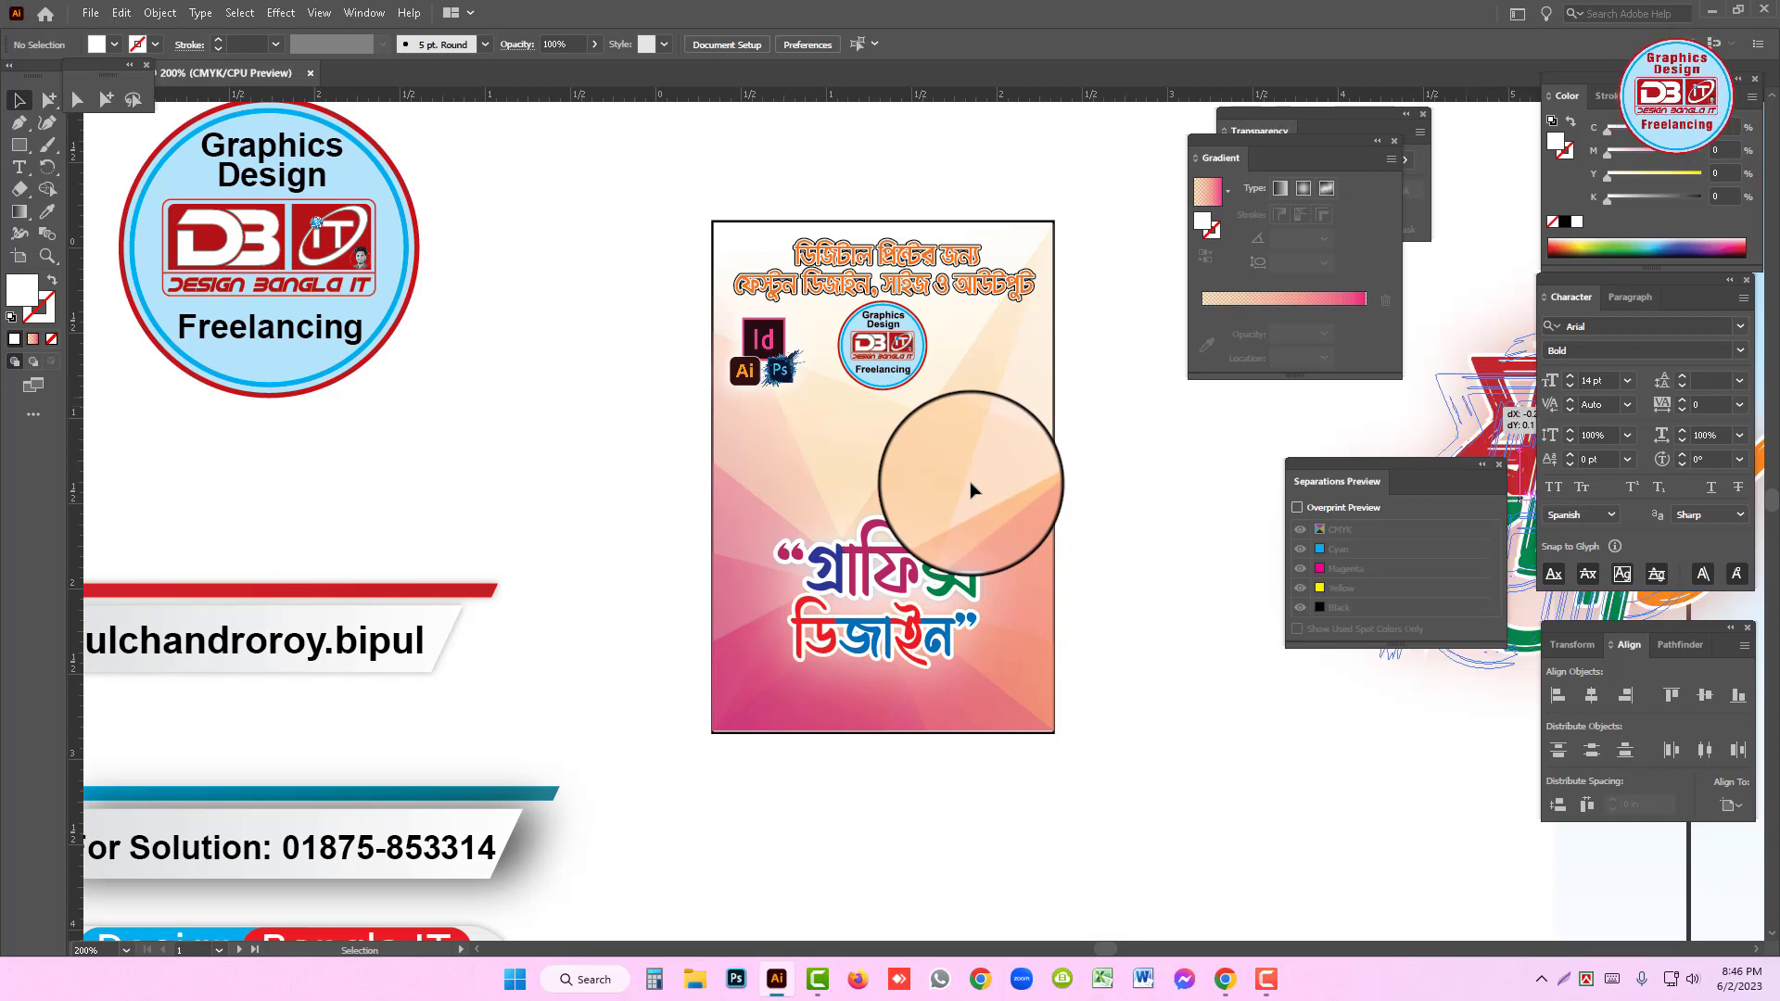
- Move the "ফ্রী সাপোর্ট" lettering onto the banner, scale it to about 1.01 in wide and place it below the logo on the right
{"action": "left_click_drag", "start_coordinate": [971, 490], "coordinate": [996, 500]}
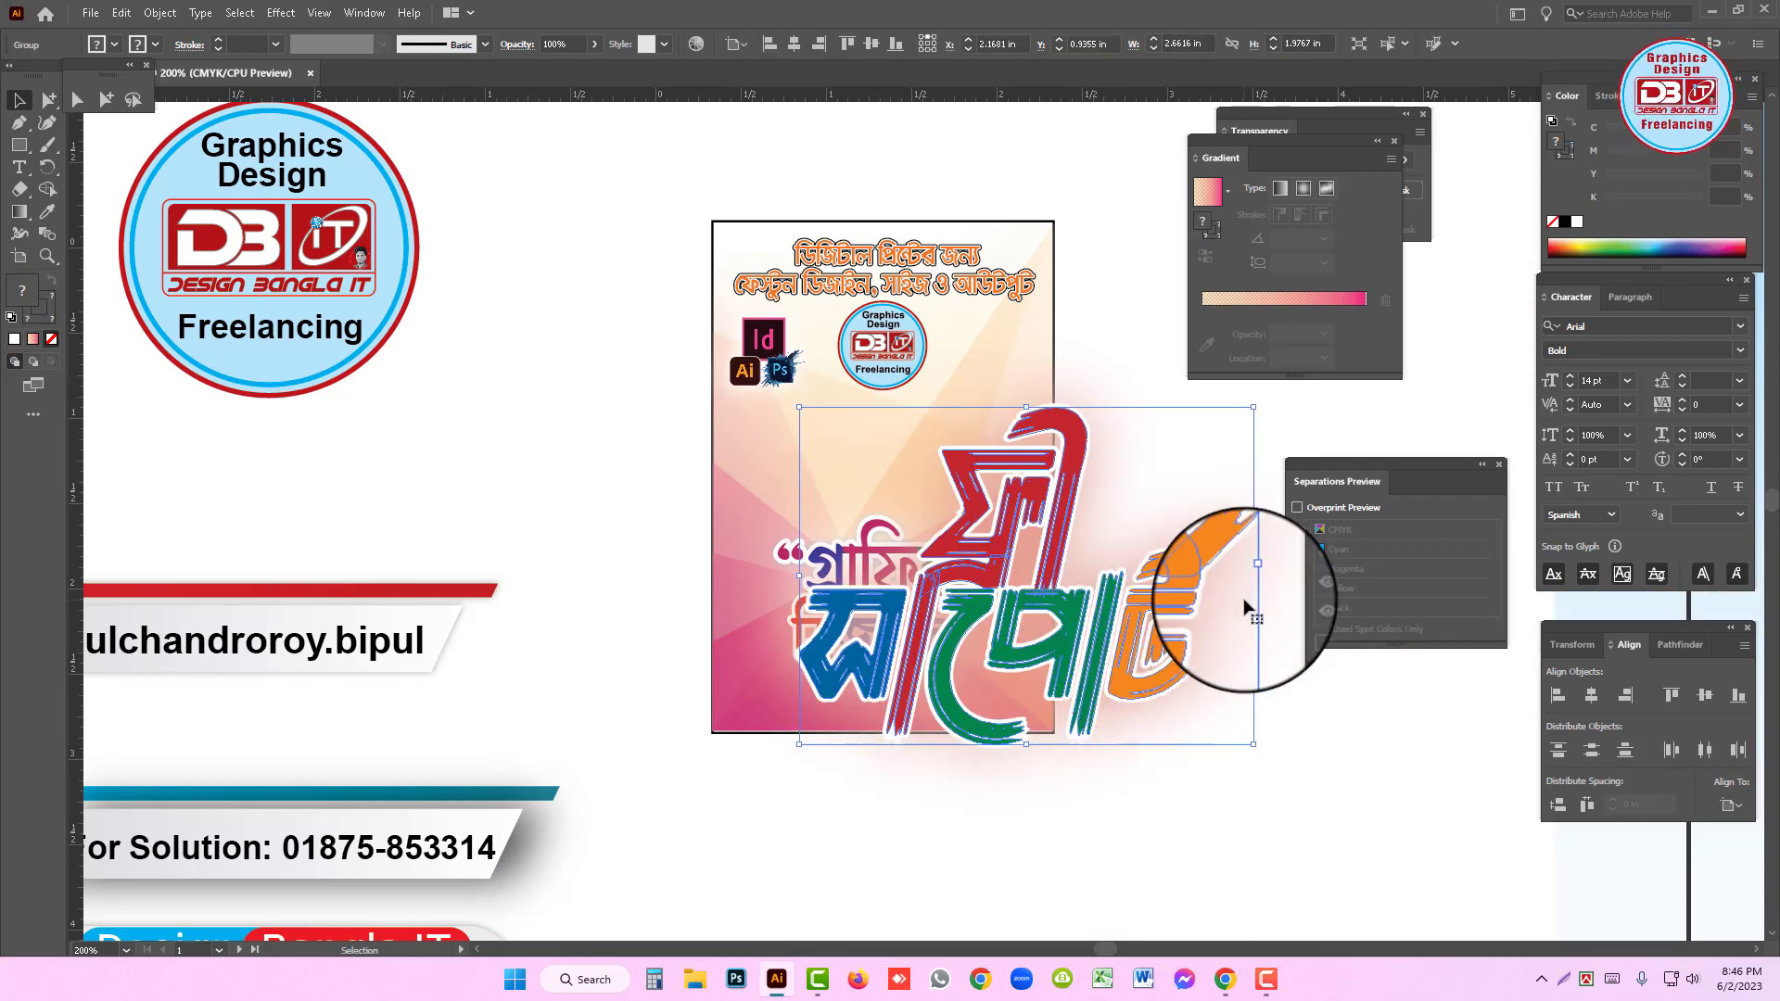
{"action": "left_click_drag", "start_coordinate": [1257, 563], "coordinate": [1115, 577]}
{"action": "mouse_move", "coordinate": [980, 545]}
{"action": "left_mouse_down"}
{"action": "mouse_move", "coordinate": [944, 462]}
{"action": "mouse_move", "coordinate": [1078, 508]}
{"action": "mouse_move", "coordinate": [1147, 498]}
{"action": "mouse_move", "coordinate": [930, 473]}
{"action": "mouse_move", "coordinate": [926, 489]}
{"action": "mouse_move", "coordinate": [988, 525]}
{"action": "left_mouse_up"}
{"action": "key", "text": "ctrl+space"}
{"action": "left_click", "coordinate": [953, 468]}
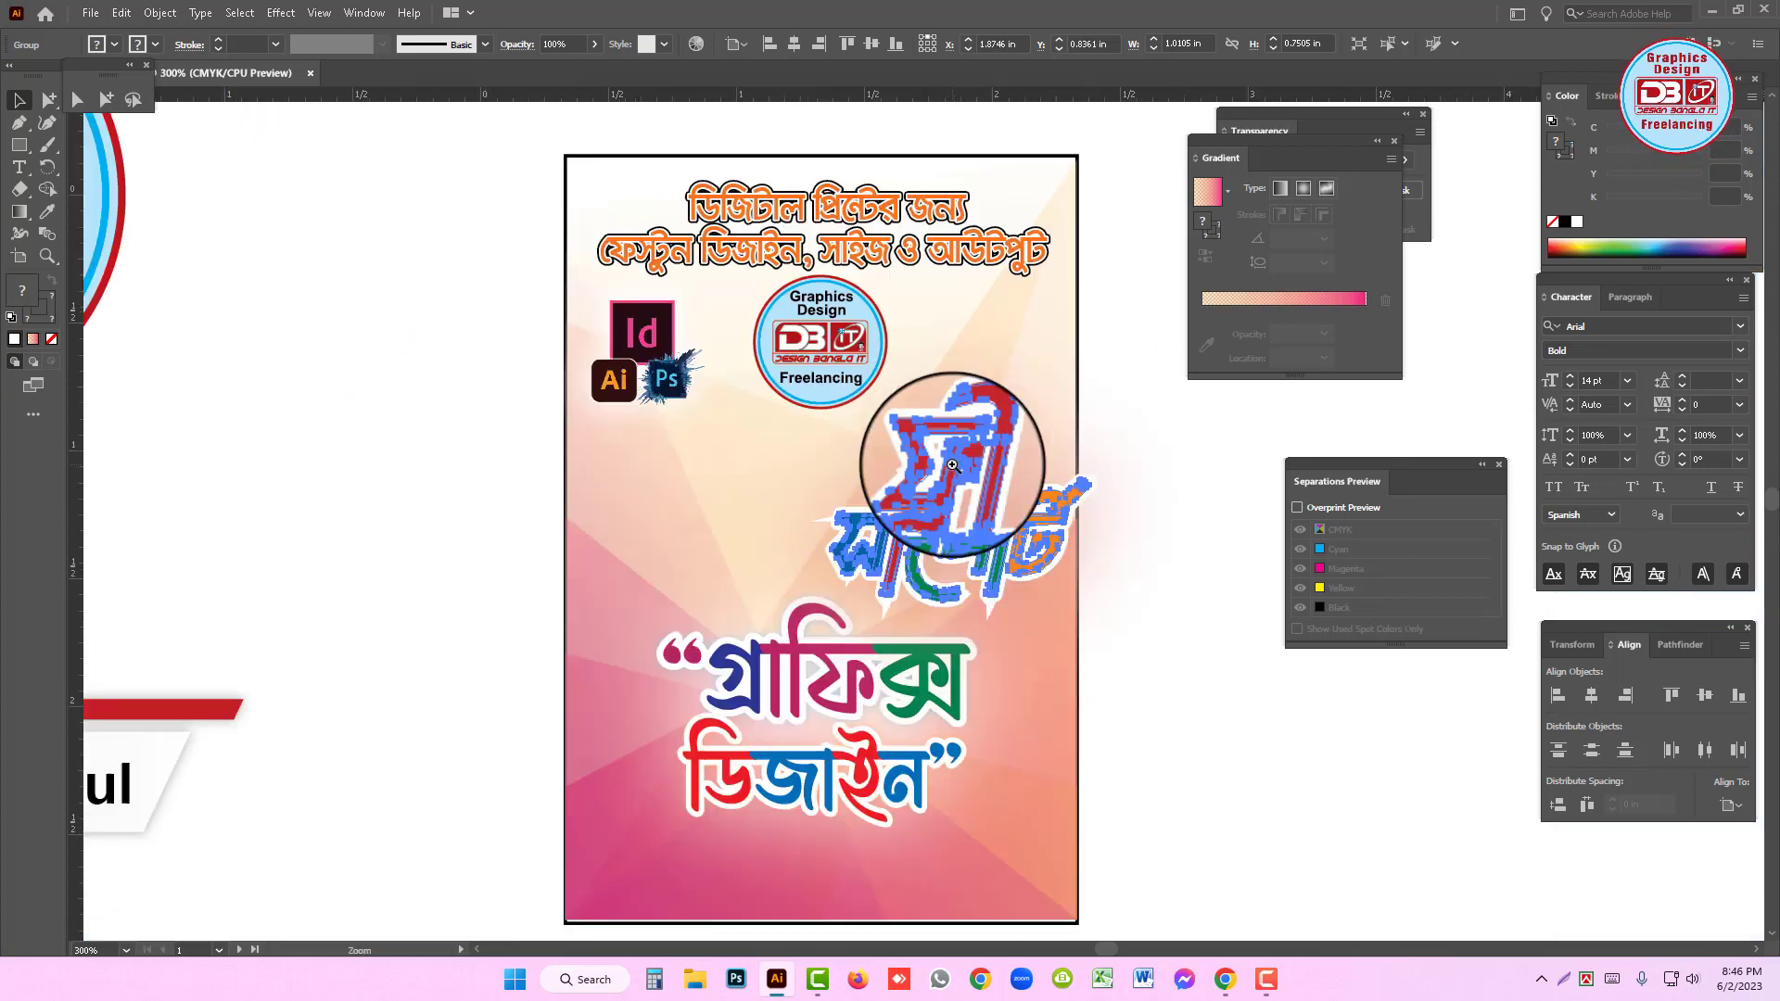
{"action": "left_click_drag", "start_coordinate": [933, 533], "coordinate": [897, 510]}
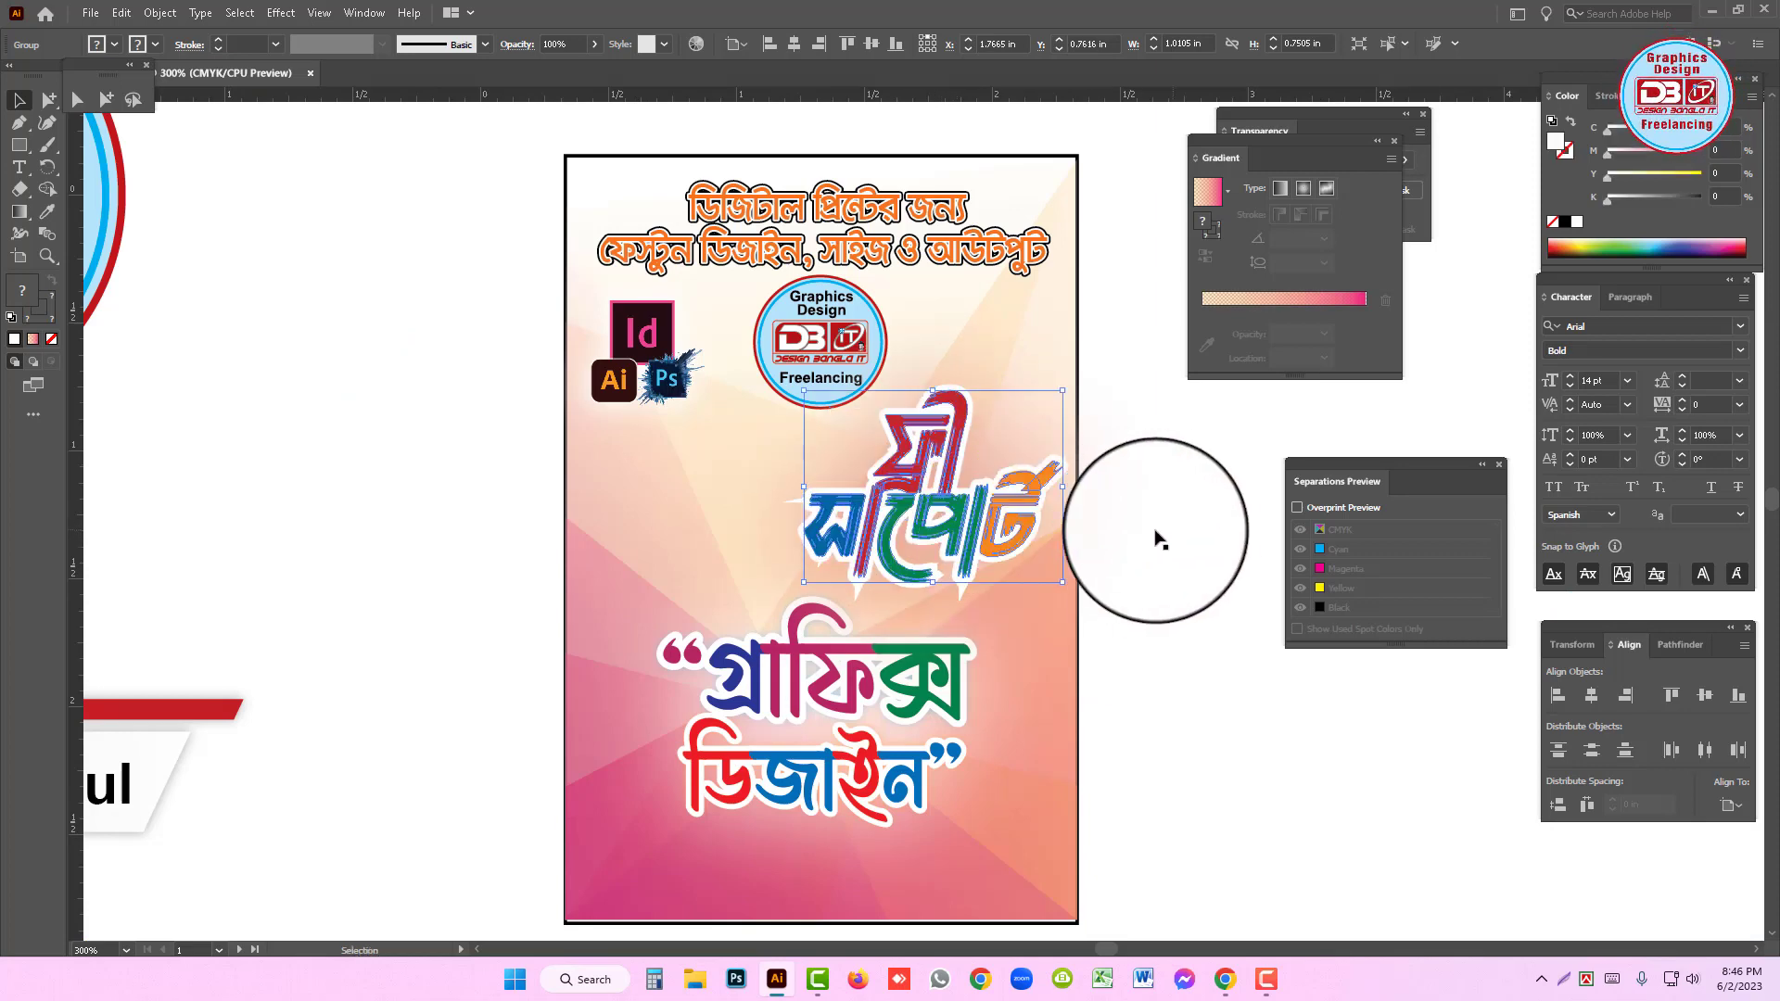
{"action": "left_click", "coordinate": [1156, 538]}
- Move the YouTube channel graphic from the pasteboard below the banner onto the upper part of the banner
{"action": "left_click", "coordinate": [890, 615], "text": "ctrl+alt"}
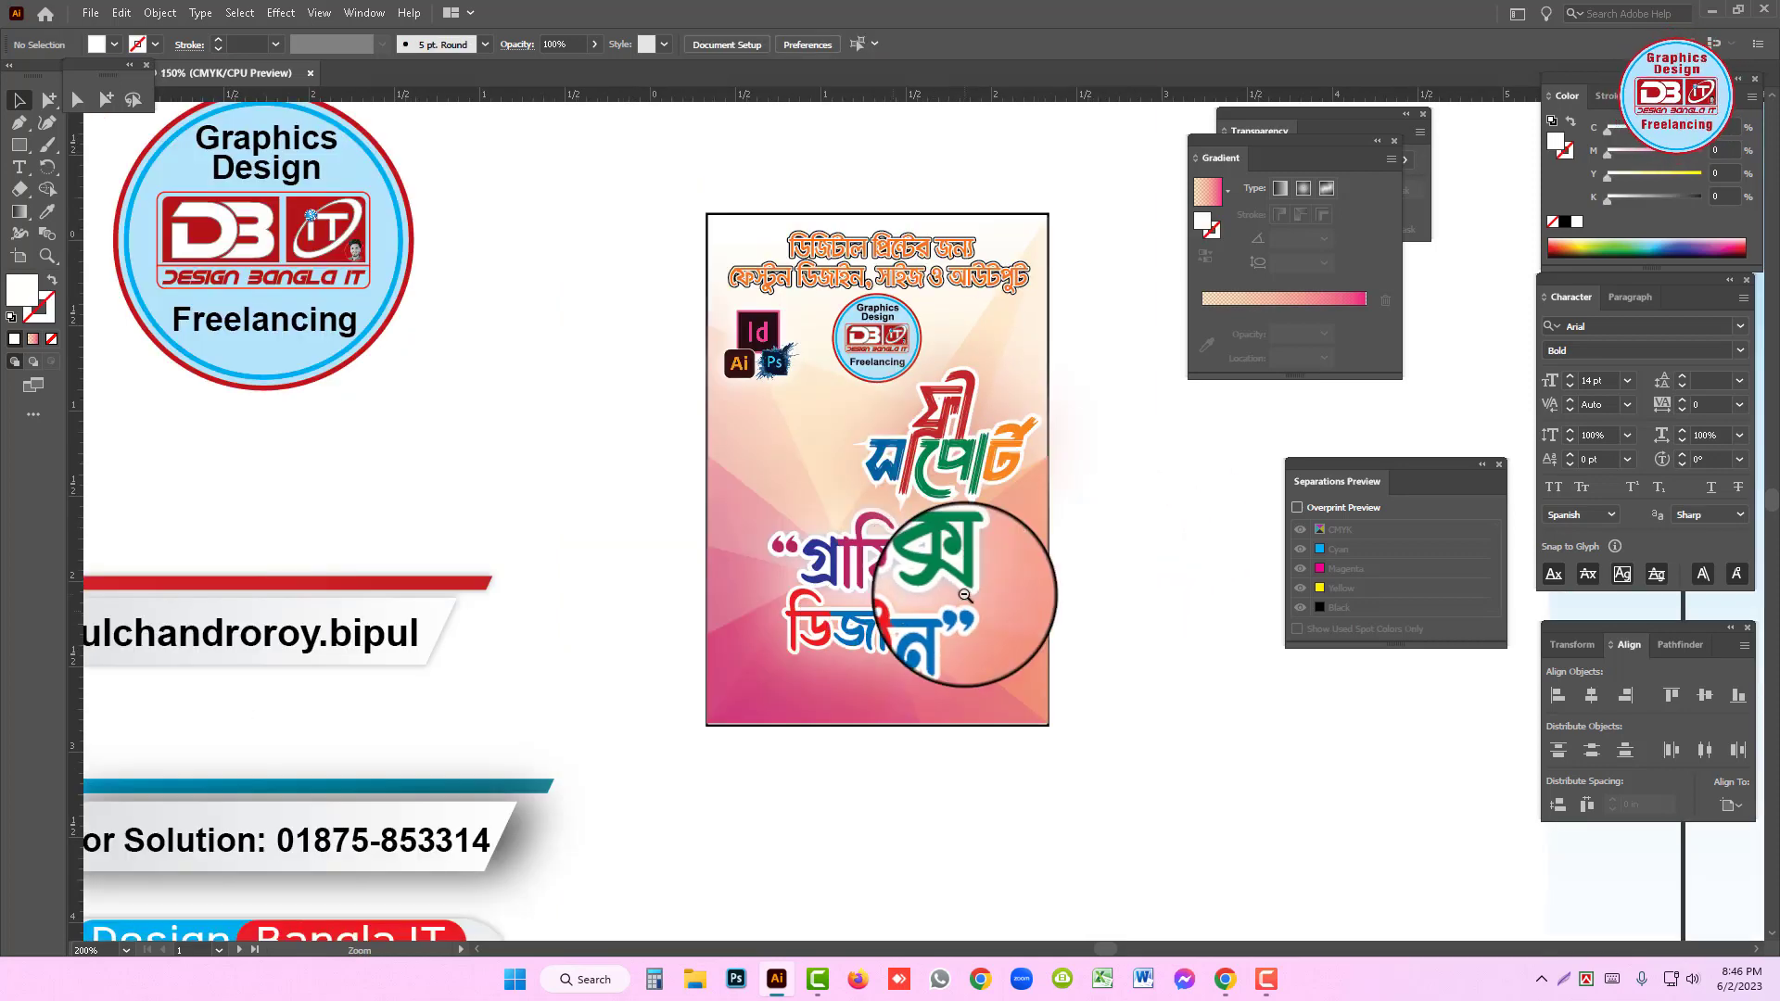
{"action": "key", "text": "ctrl+minus"}
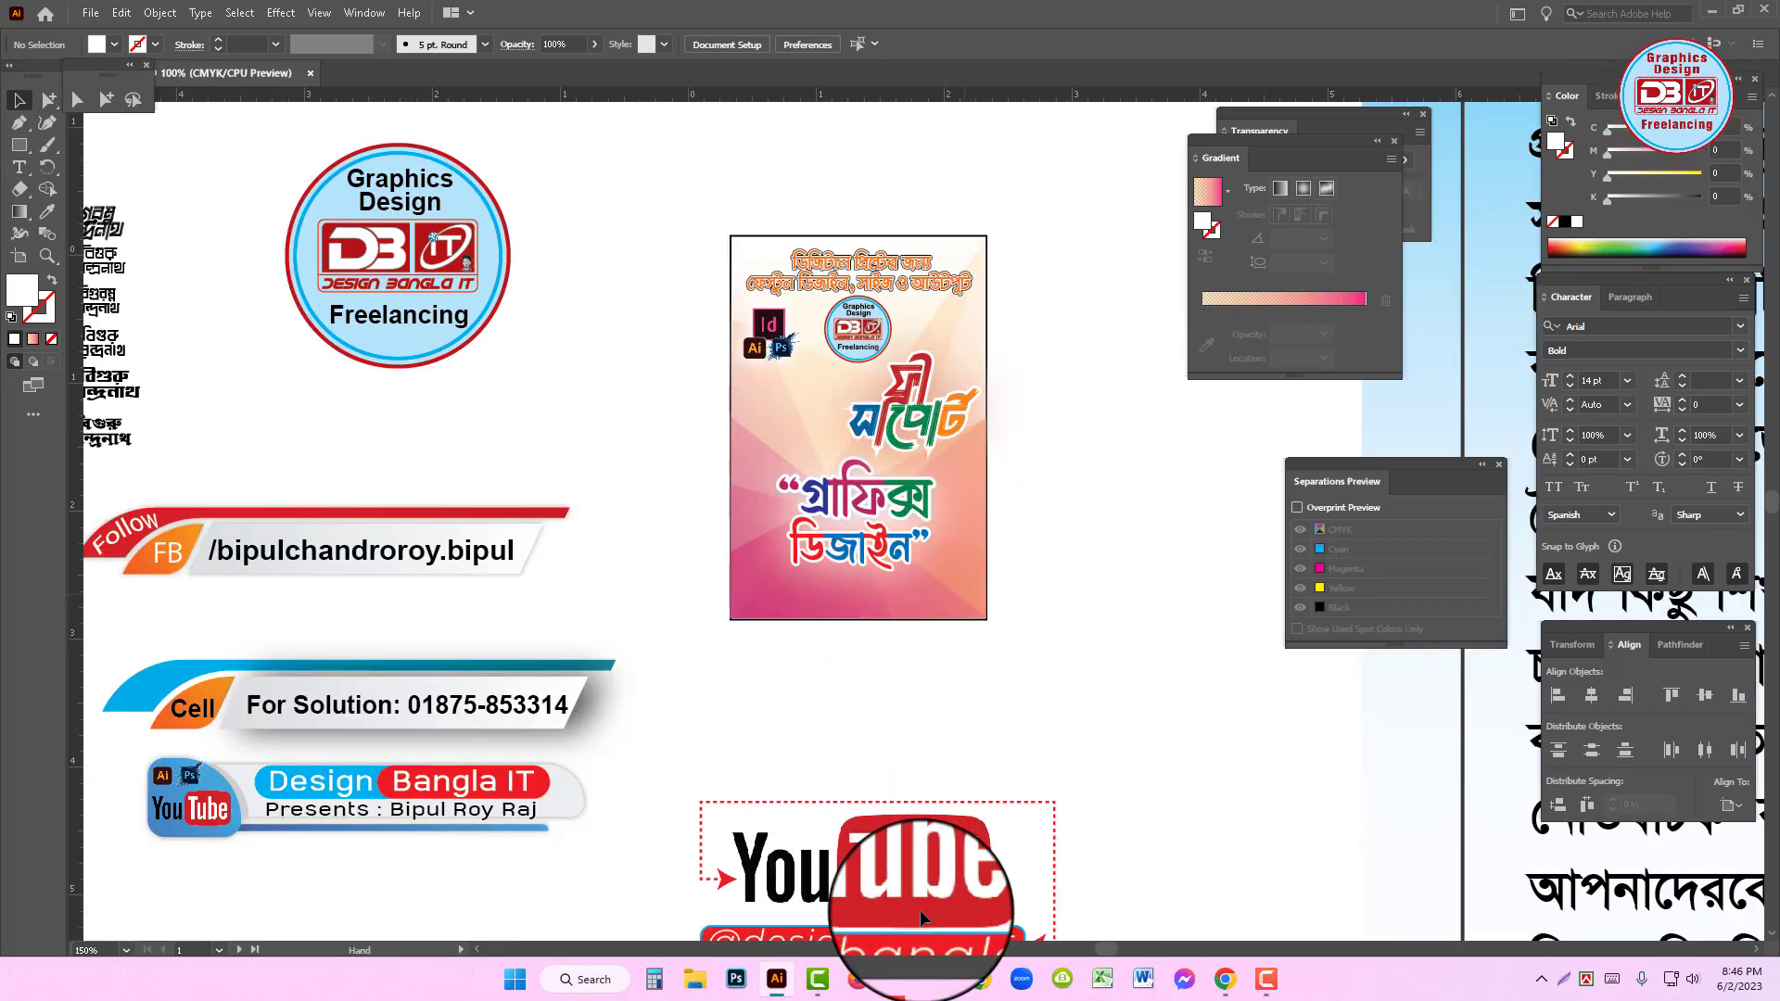
{"action": "key", "text": "ctrl+minus"}
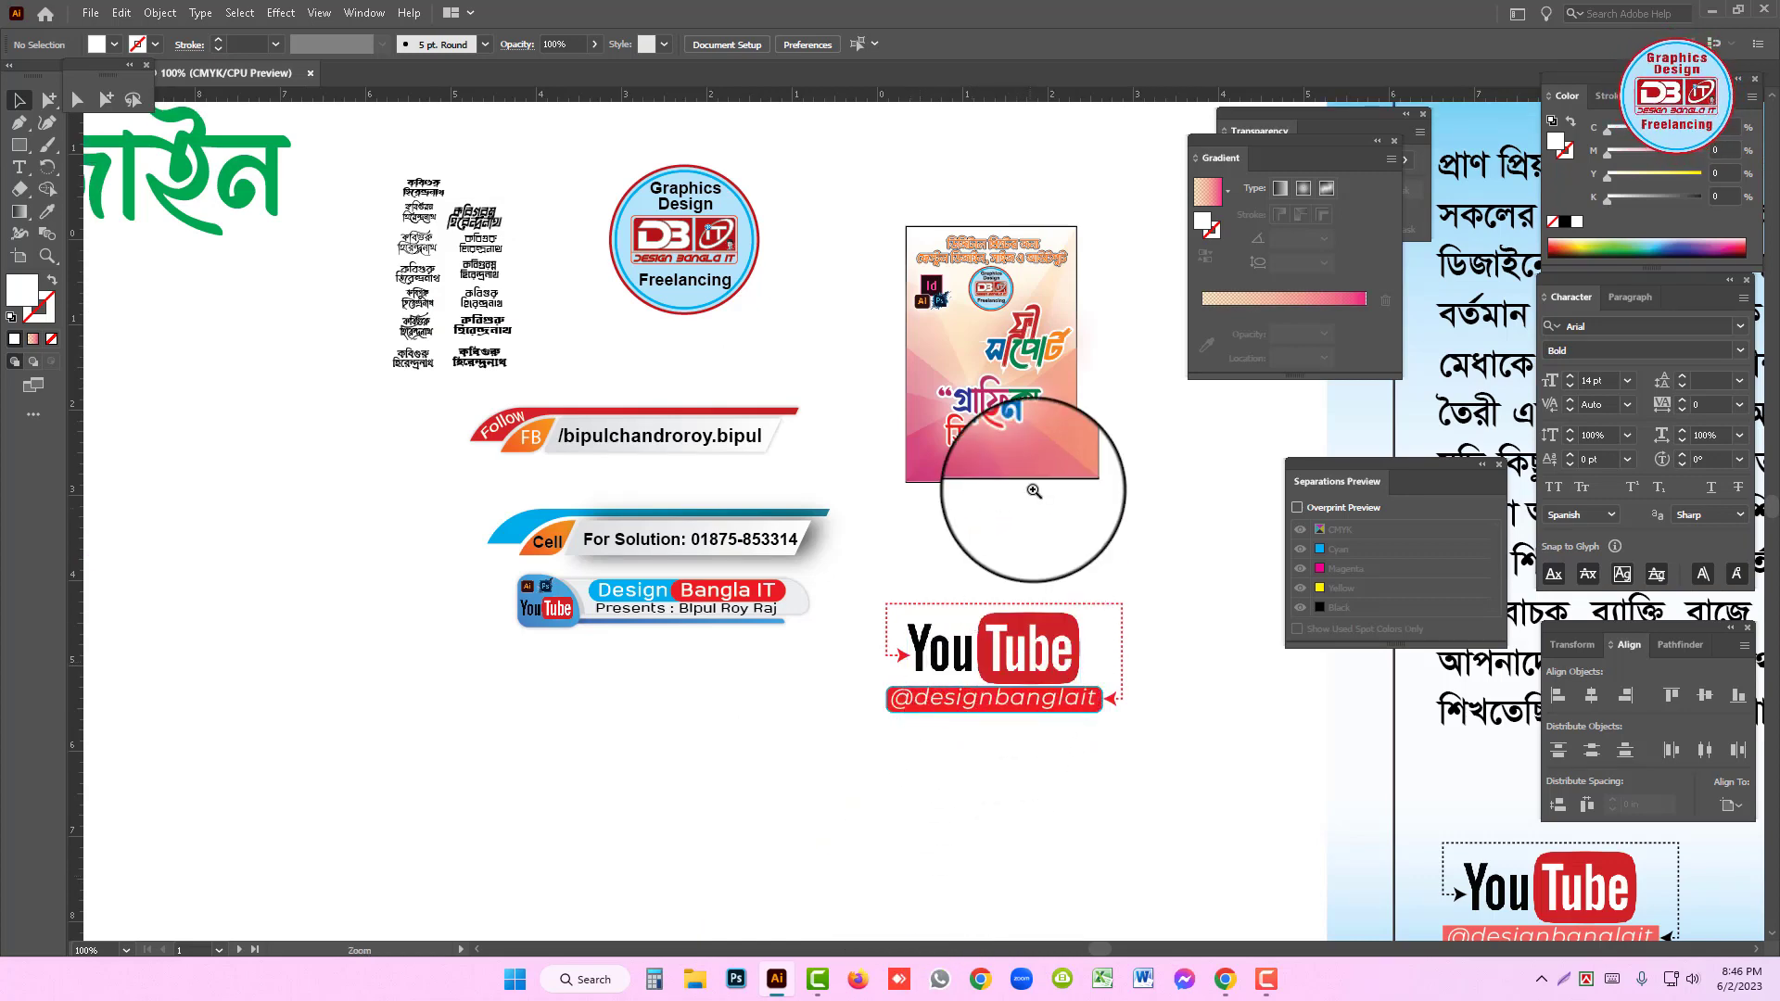
{"action": "key", "text": "ctrl+plus"}
{"action": "left_click_drag", "start_coordinate": [831, 428], "coordinate": [858, 312]}
{"action": "left_click_drag", "start_coordinate": [707, 390], "coordinate": [160, 20]}
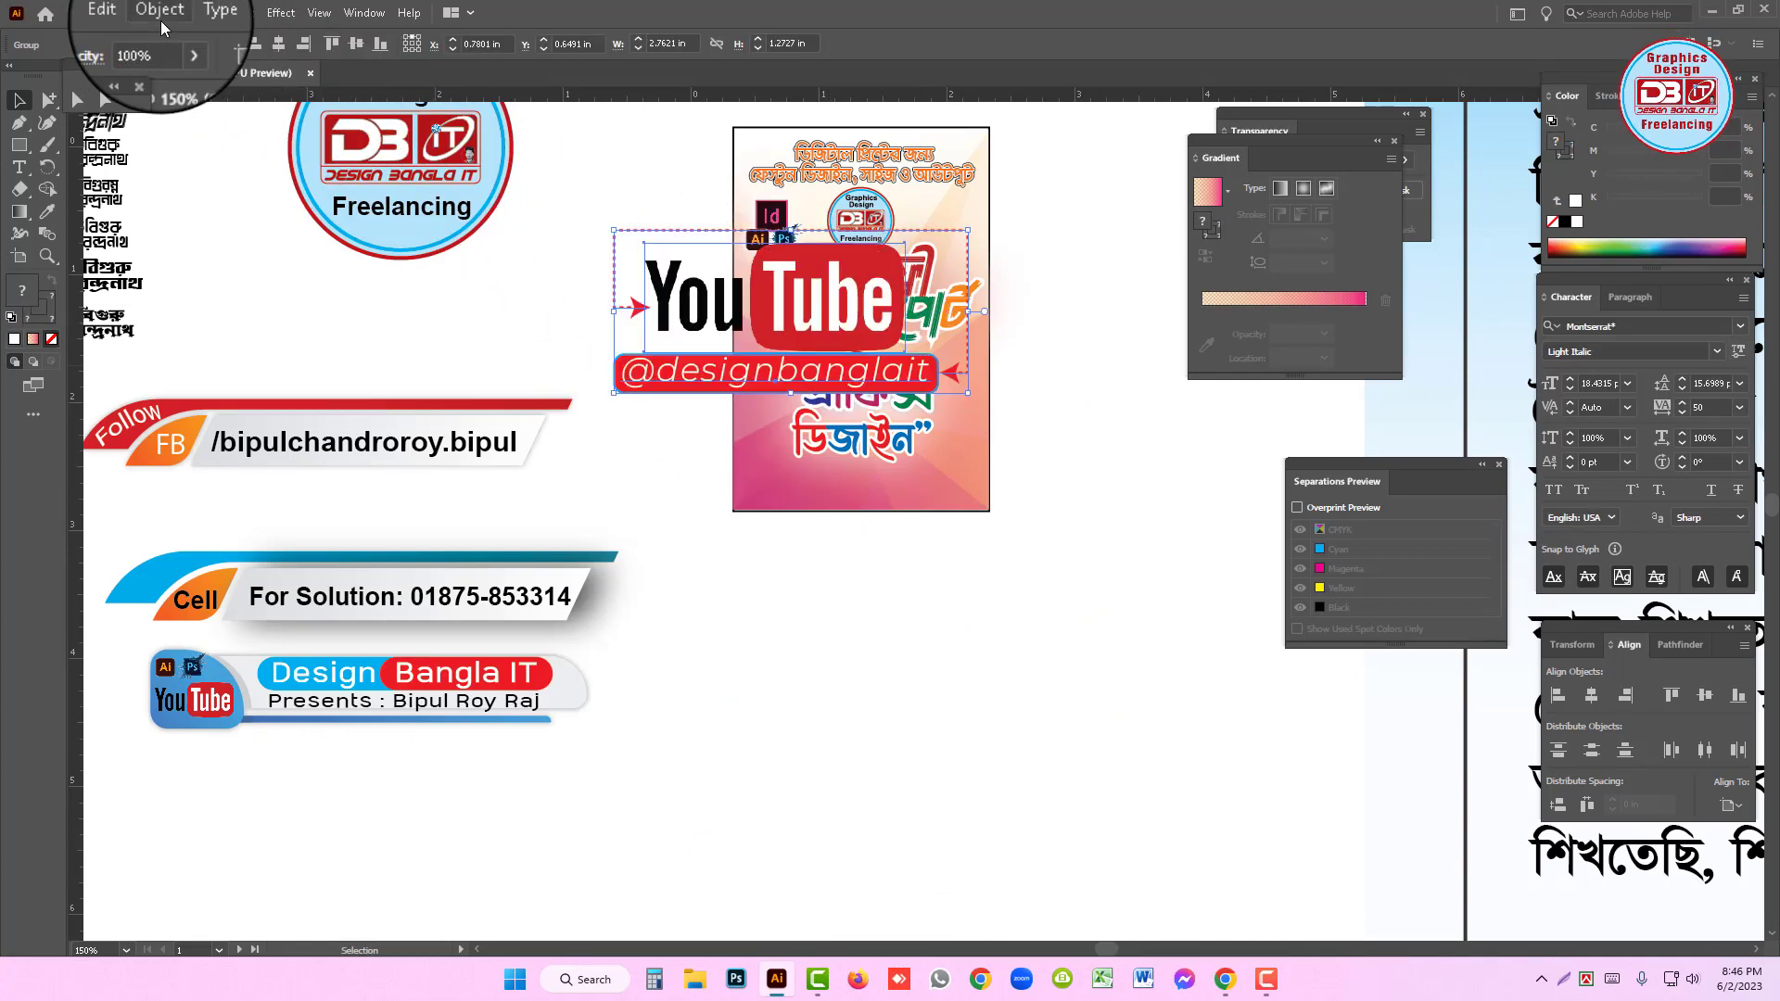
- Expand the YouTube channel graphic with its object, fill and stroke included
{"action": "left_click", "coordinate": [160, 12]}
{"action": "left_click", "coordinate": [160, 12]}
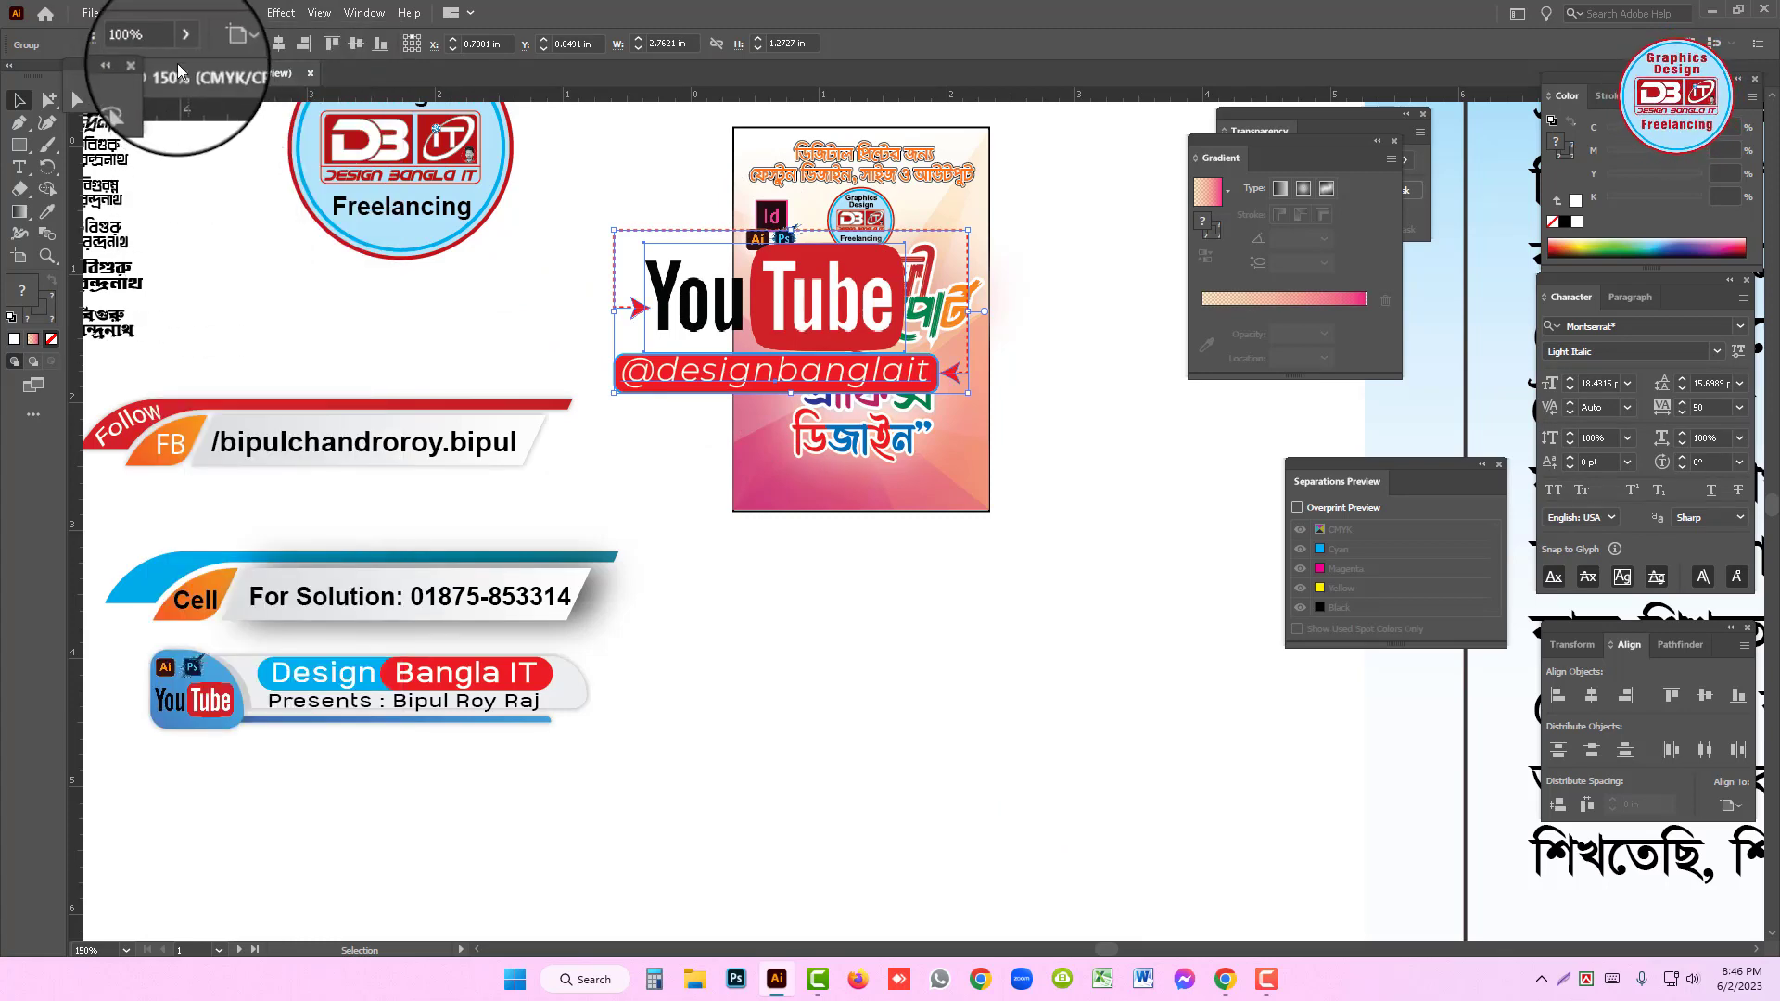
{"action": "left_click", "coordinate": [160, 12]}
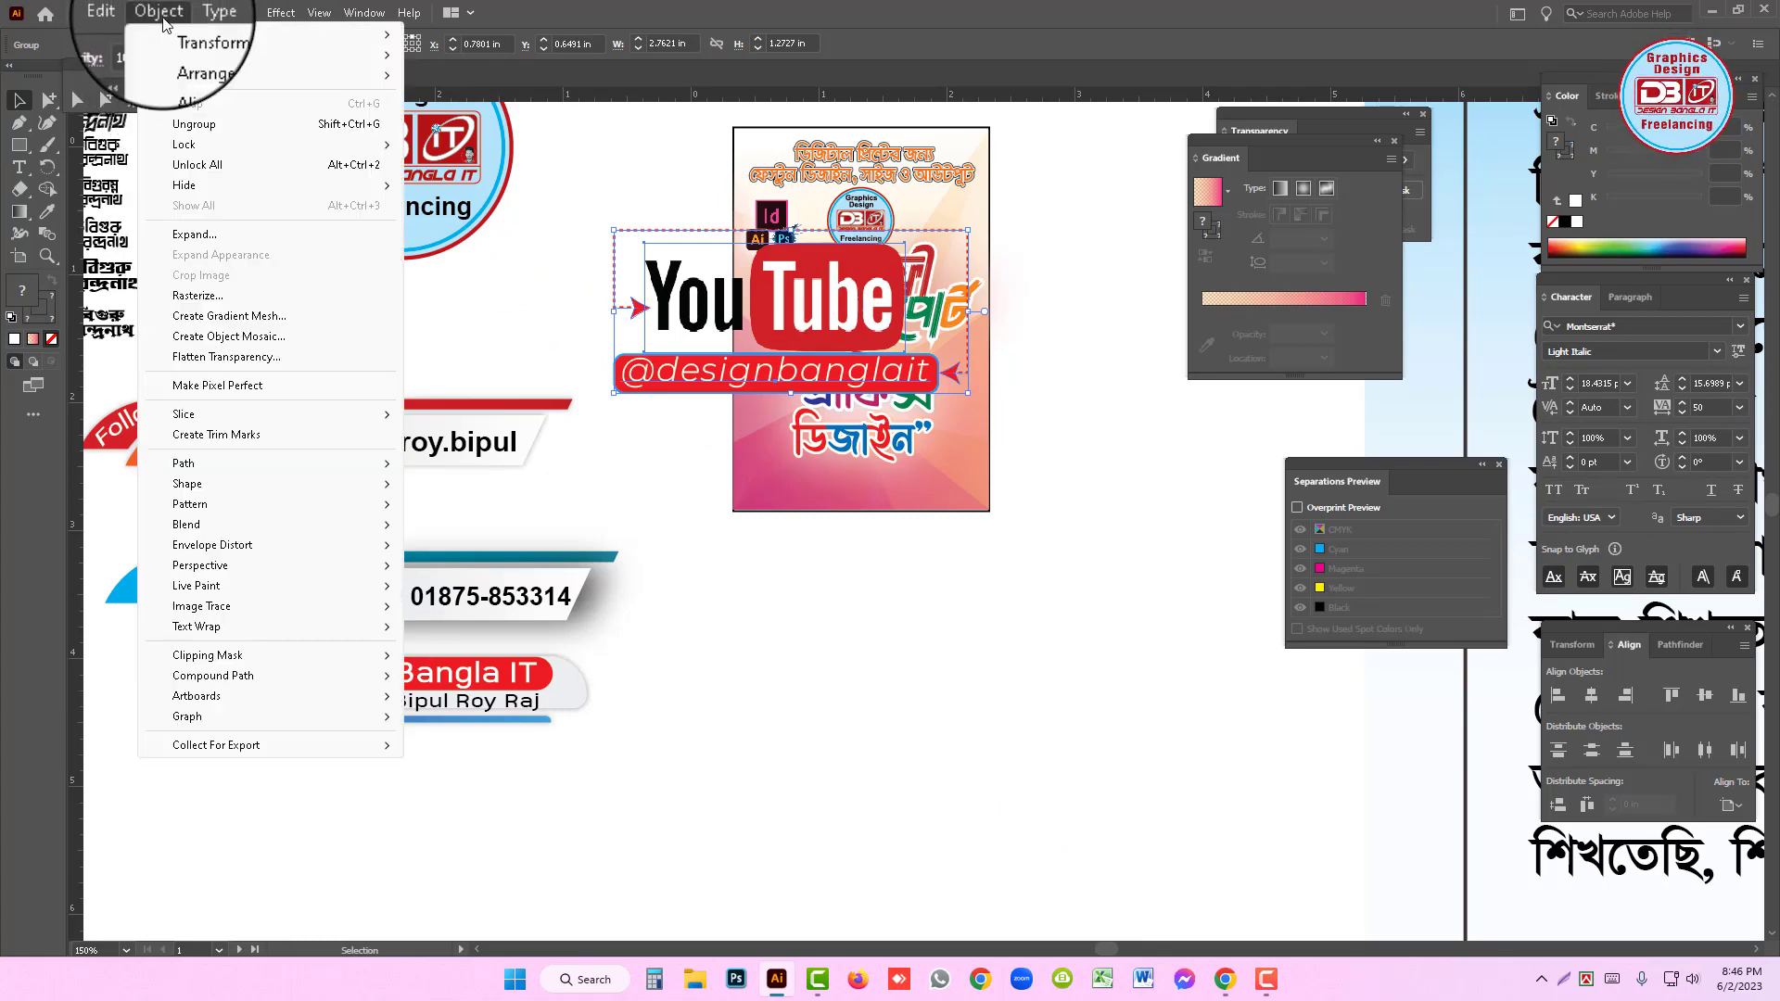
{"action": "left_click", "coordinate": [192, 258]}
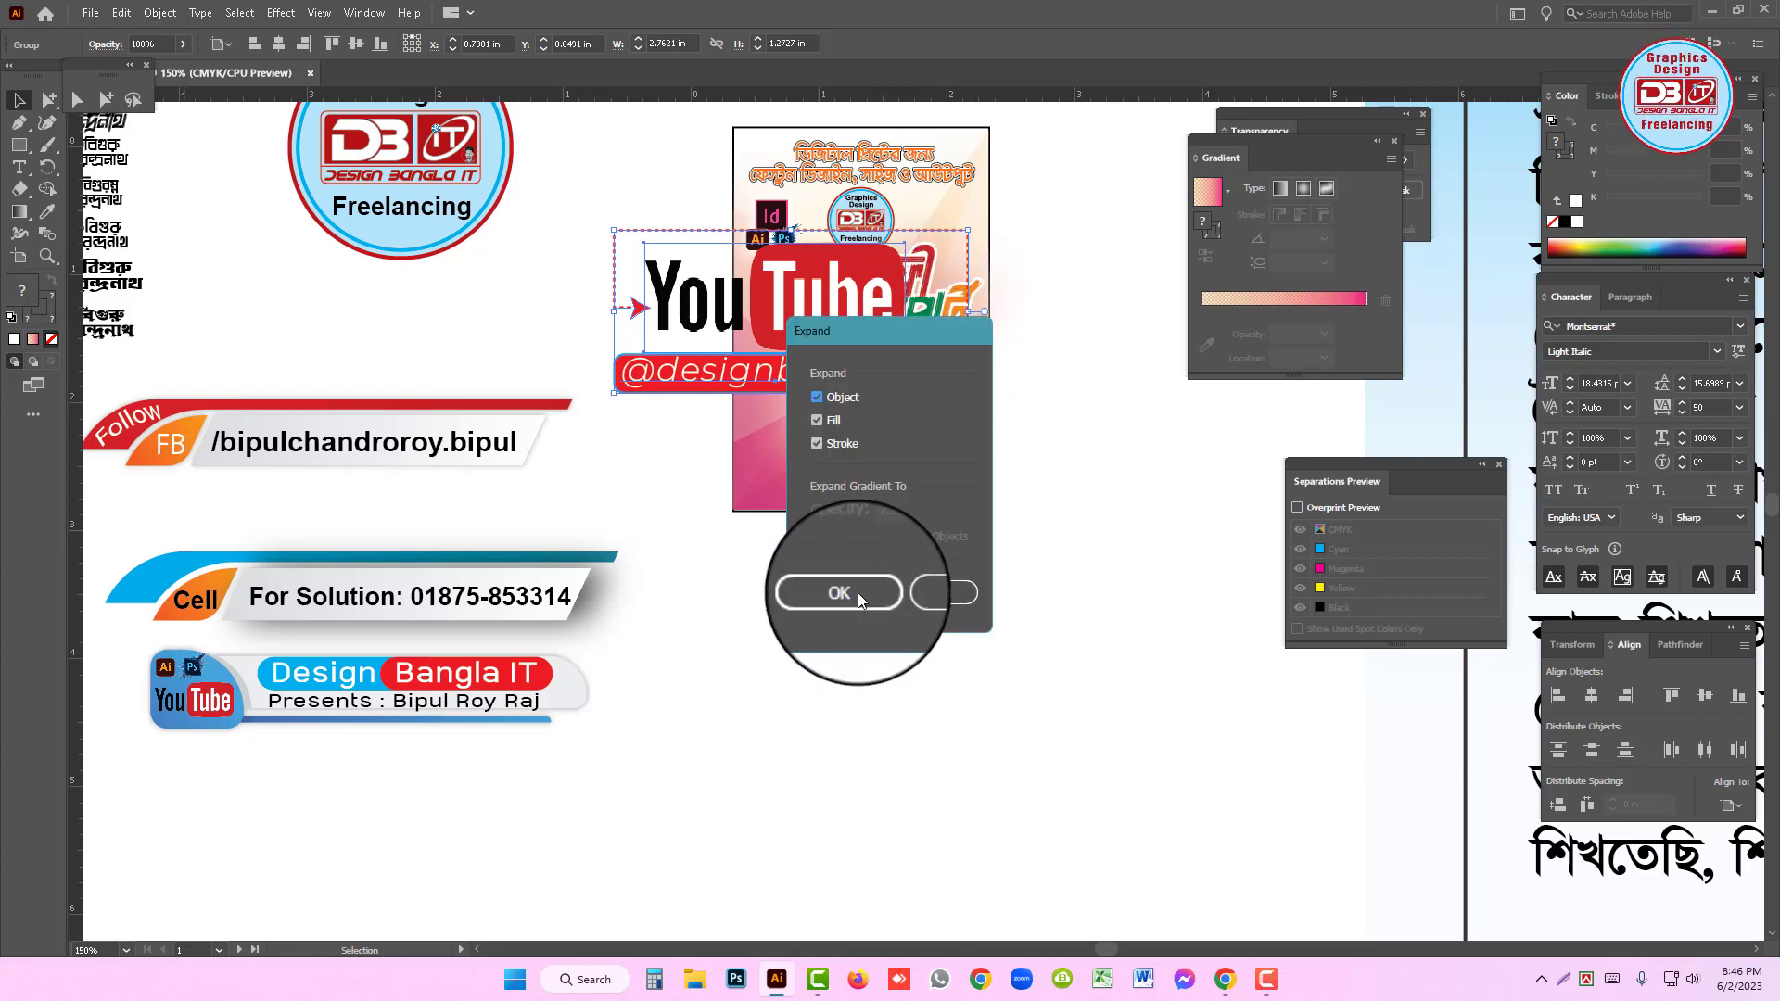
{"action": "key", "text": "Return"}
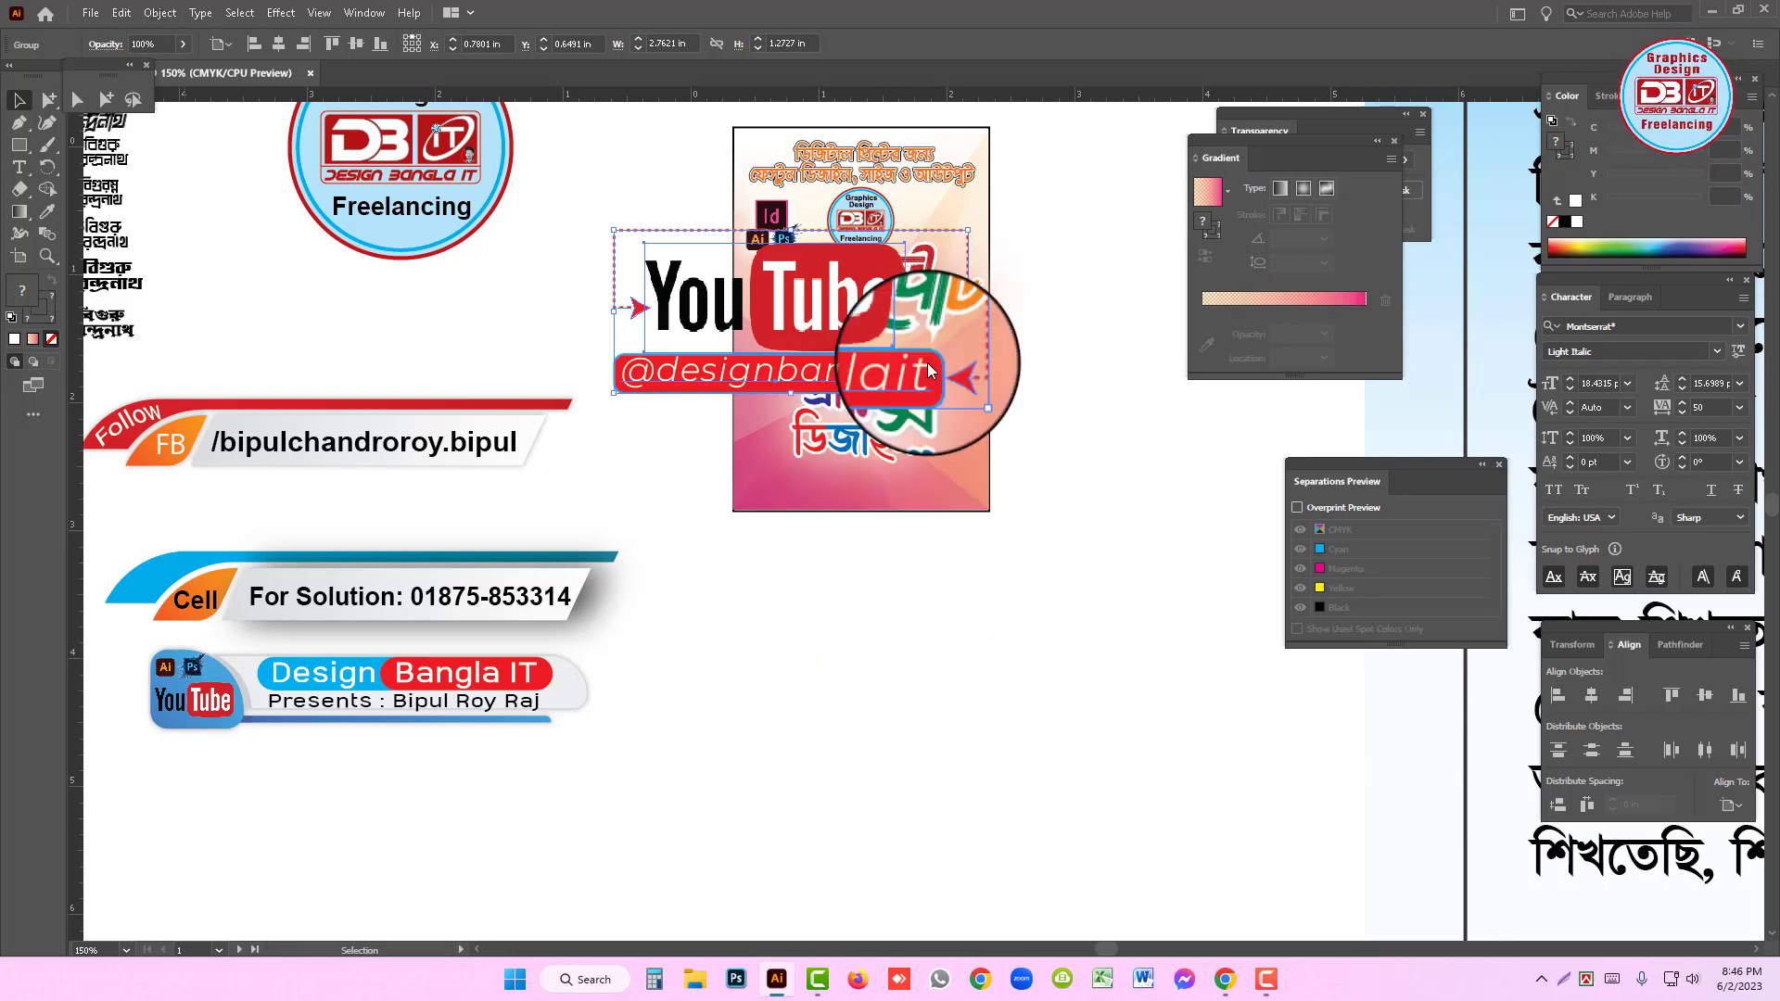
- Scale the YouTube graphic down to about 0.64 in wide and place it below the software icons, left of the "ফ্রী সাপোর্ট" lettering
{"action": "left_click_drag", "start_coordinate": [966, 315], "coordinate": [852, 318]}
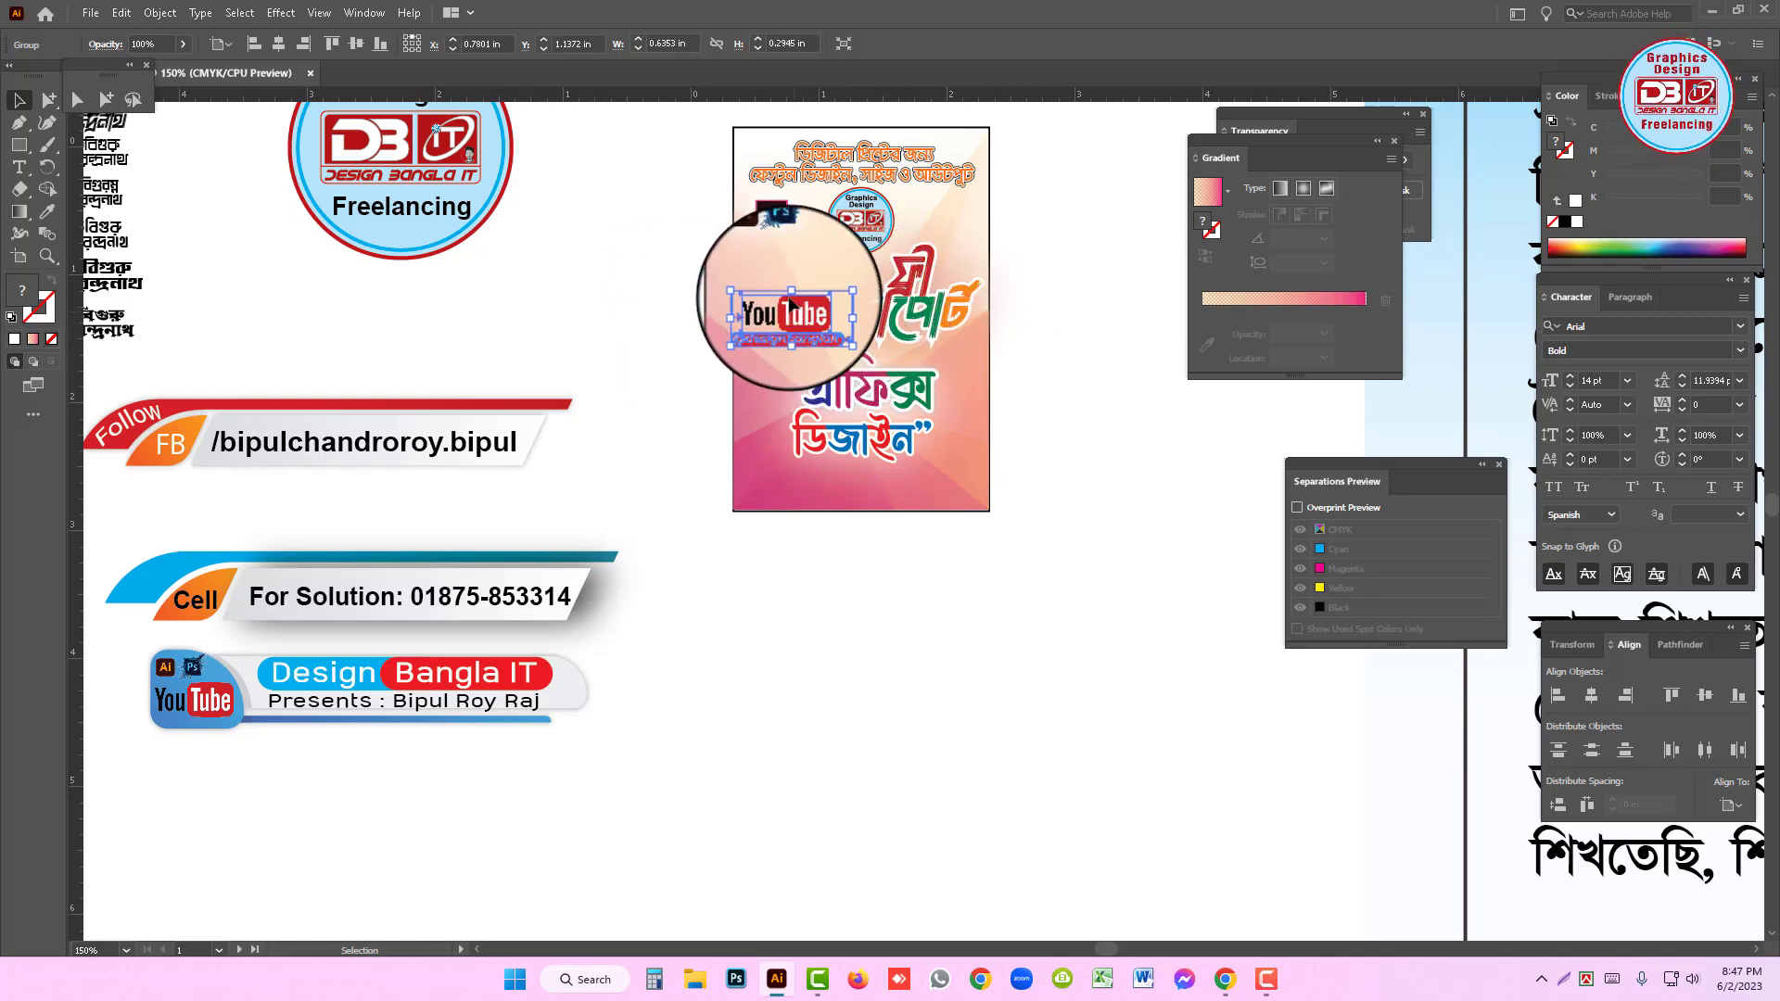
{"action": "mouse_move", "coordinate": [791, 301]}
{"action": "left_mouse_down"}
{"action": "mouse_move", "coordinate": [816, 306]}
{"action": "mouse_move", "coordinate": [801, 276]}
{"action": "left_mouse_up"}
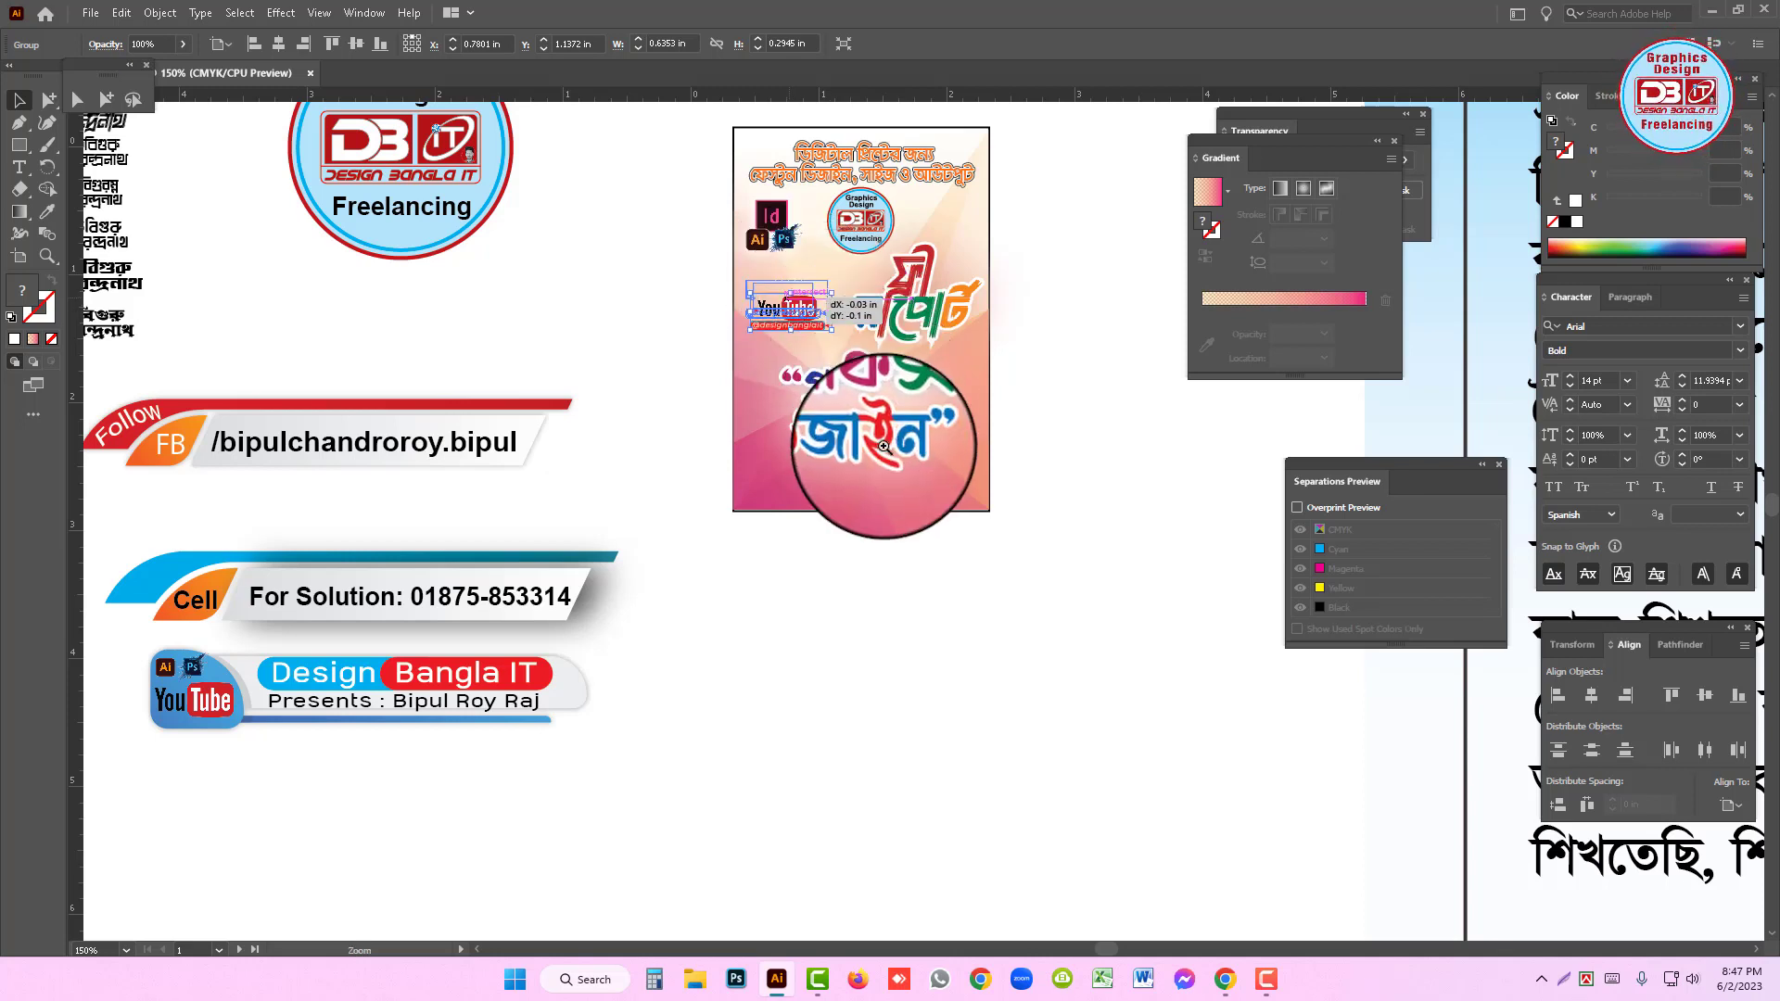
{"action": "left_click", "coordinate": [860, 397]}
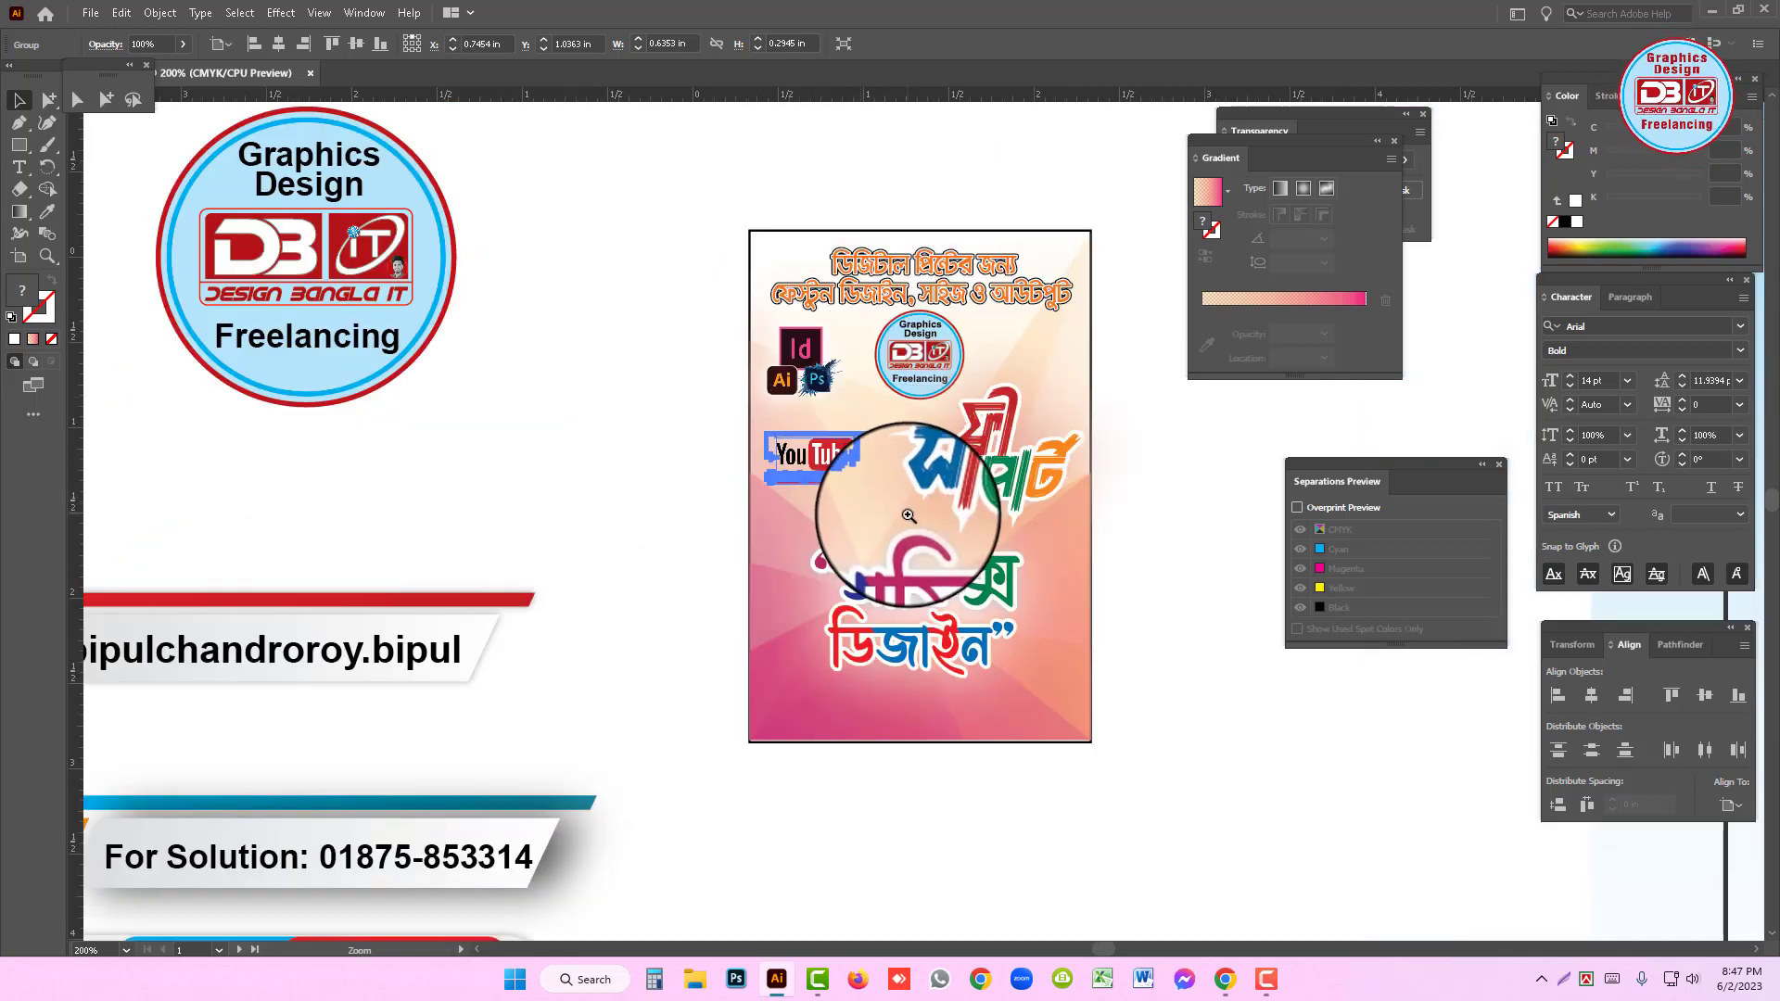
{"action": "left_click", "coordinate": [909, 516]}
- Enlarge the YouTube channel graphic left of the "ফ্রী সাপোর্ট" lettering to about 0.77 in wide
{"action": "left_click", "coordinate": [1239, 460]}
{"action": "left_click", "coordinate": [1078, 464]}
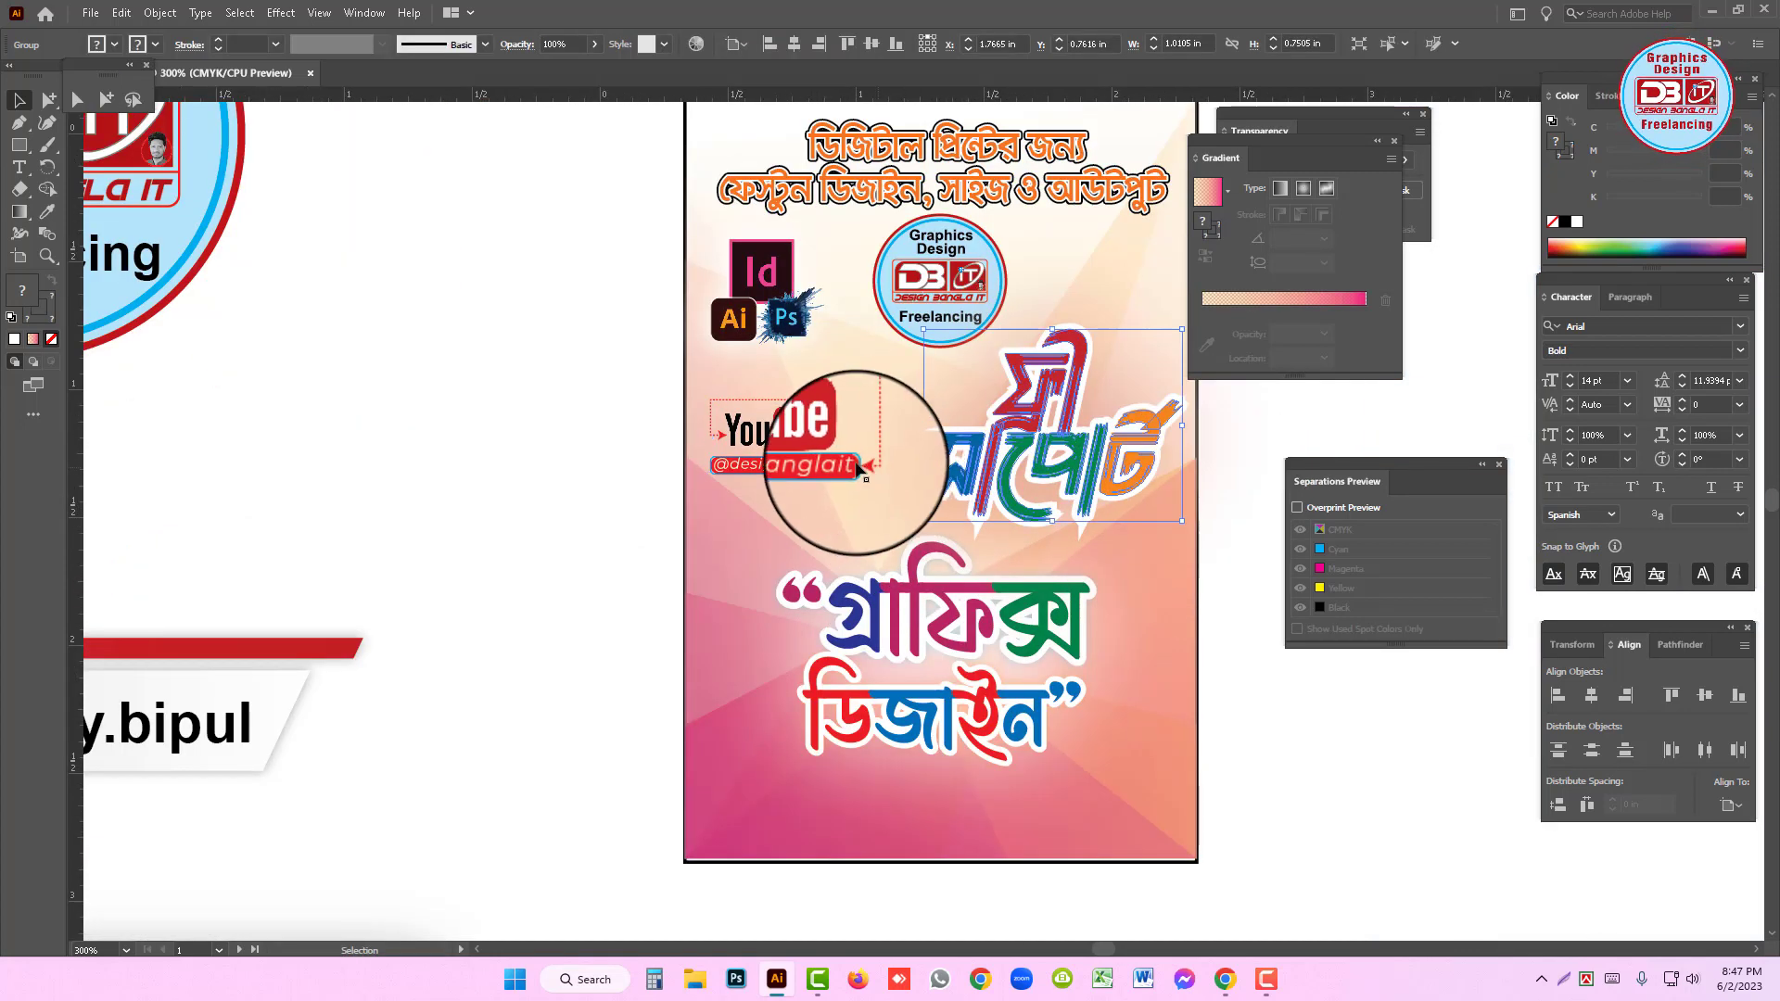
{"action": "left_click", "coordinate": [872, 443]}
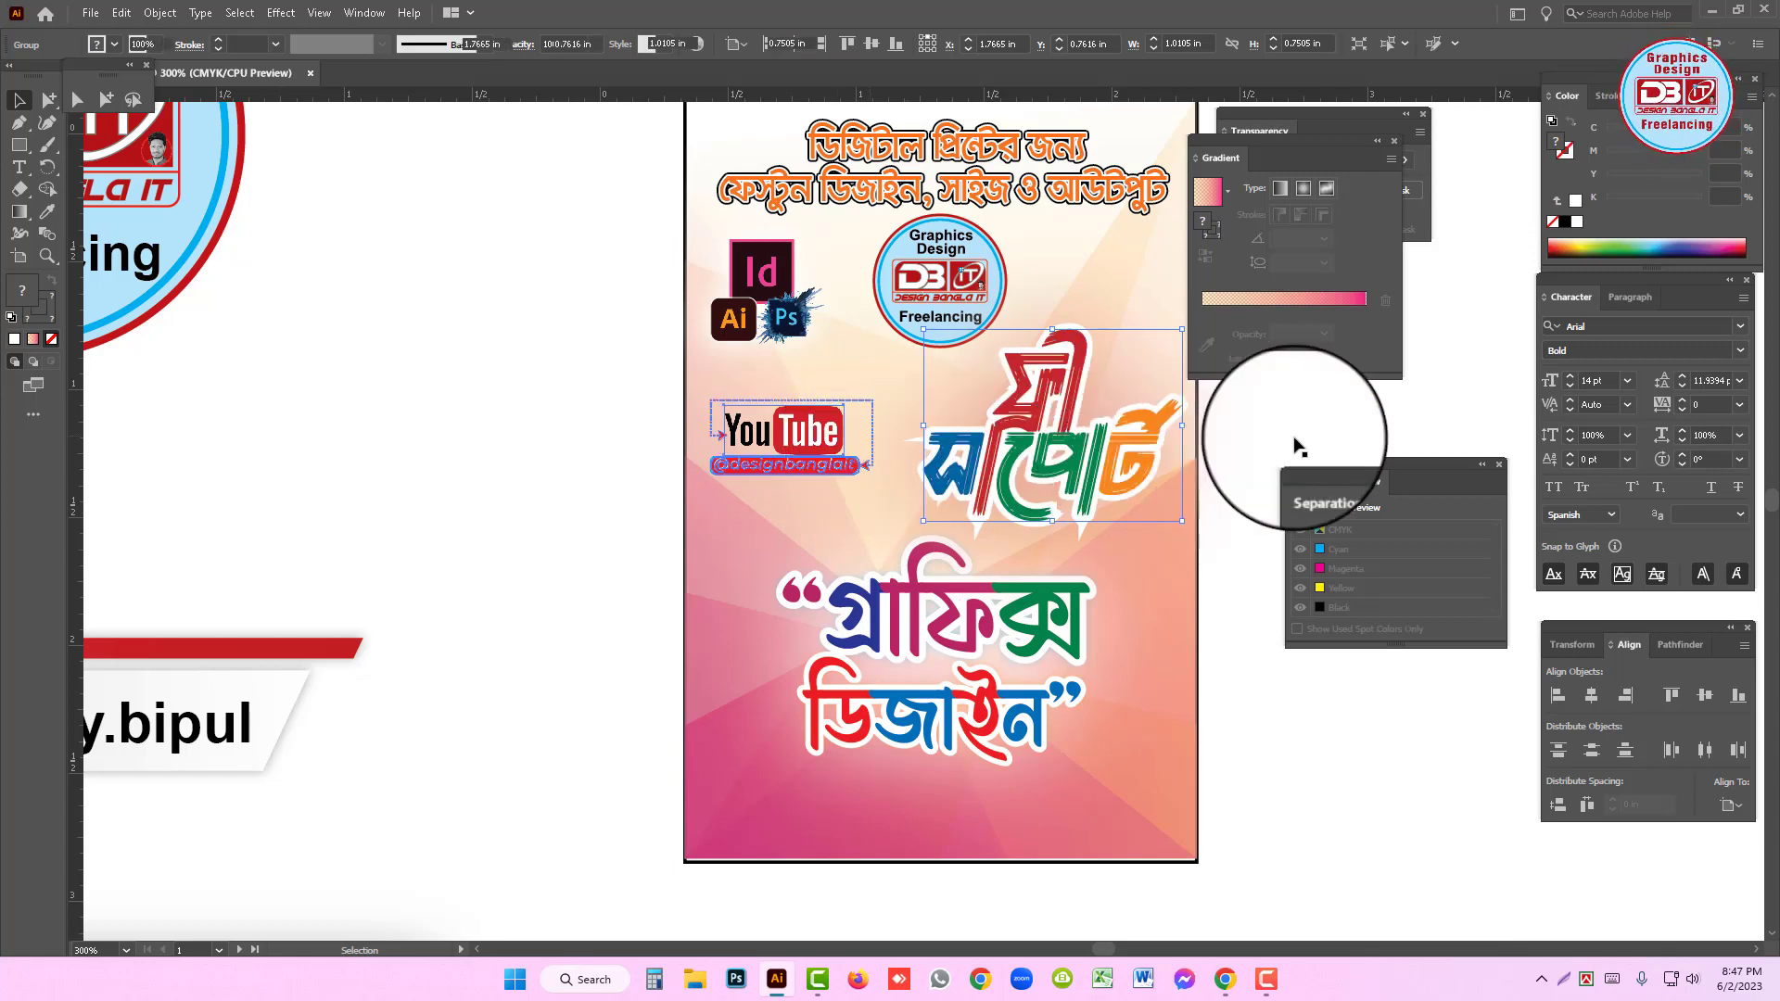
{"action": "left_click_drag", "start_coordinate": [873, 440], "coordinate": [817, 439]}
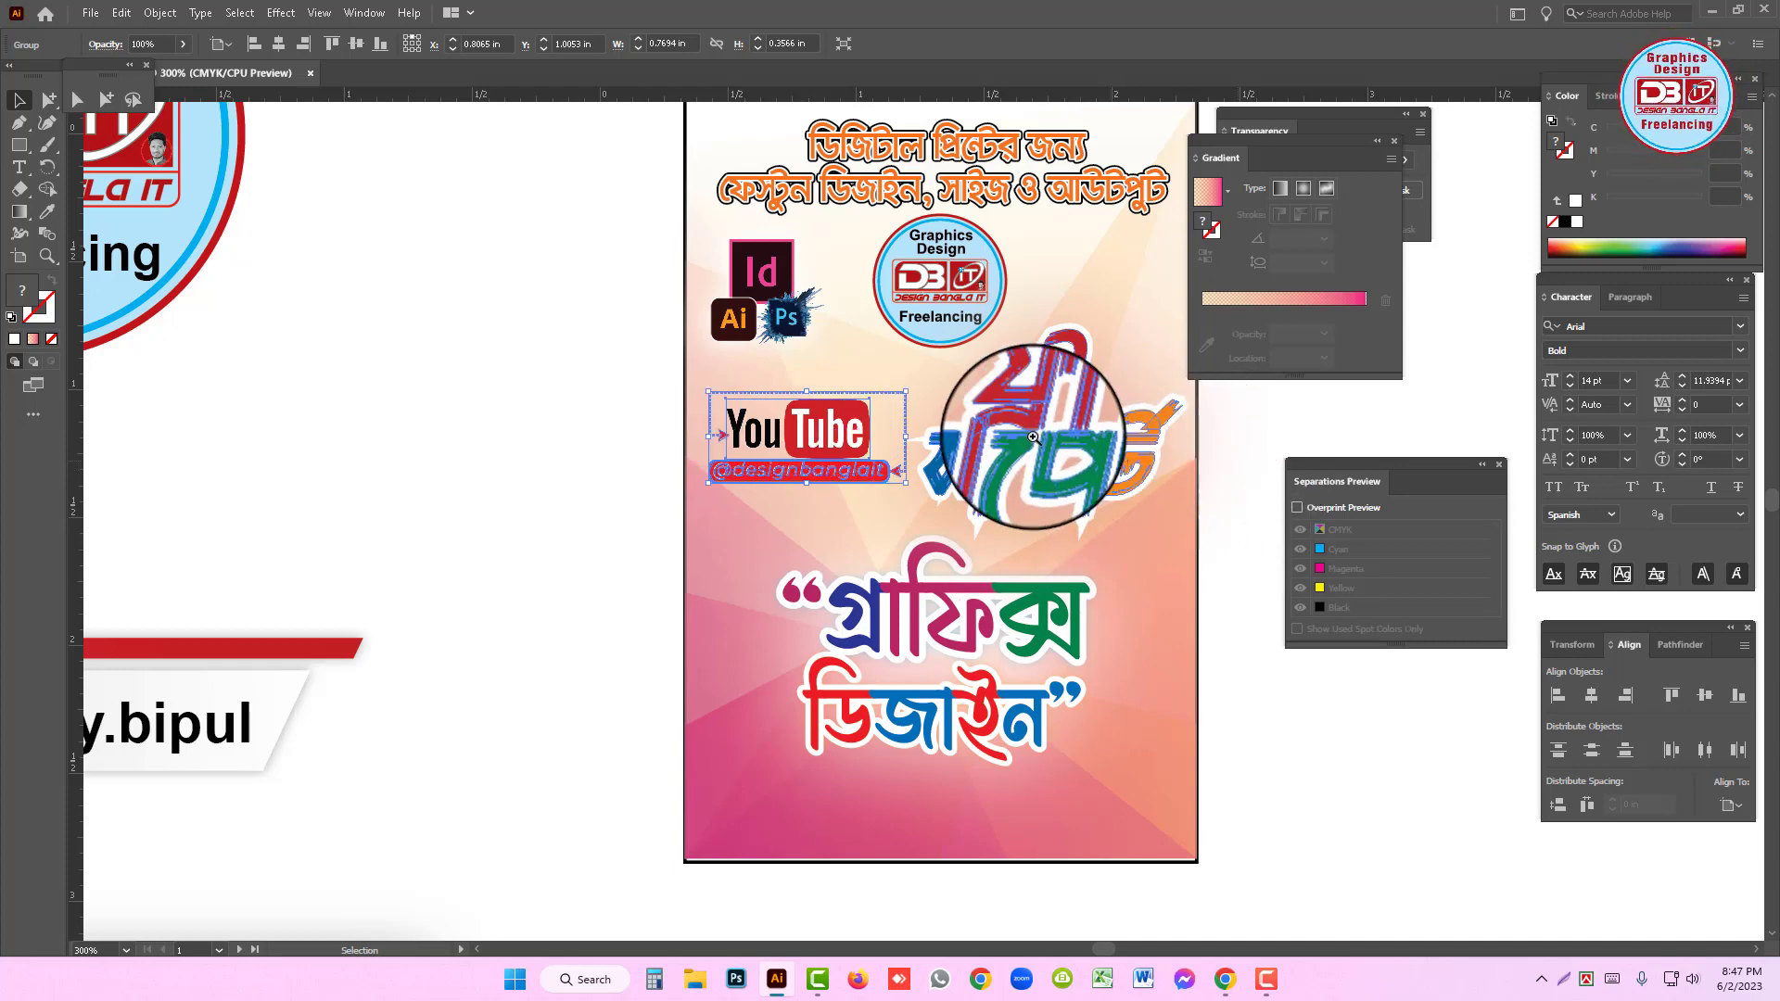
- Move the Design Bangla IT YouTube strip onto the banner, scale it to about 0.58 in wide and place it in the banner's lower-left corner
{"action": "left_click", "coordinate": [1010, 643], "text": "ctrl"}
{"action": "left_click", "coordinate": [966, 630], "text": "ctrl+alt"}
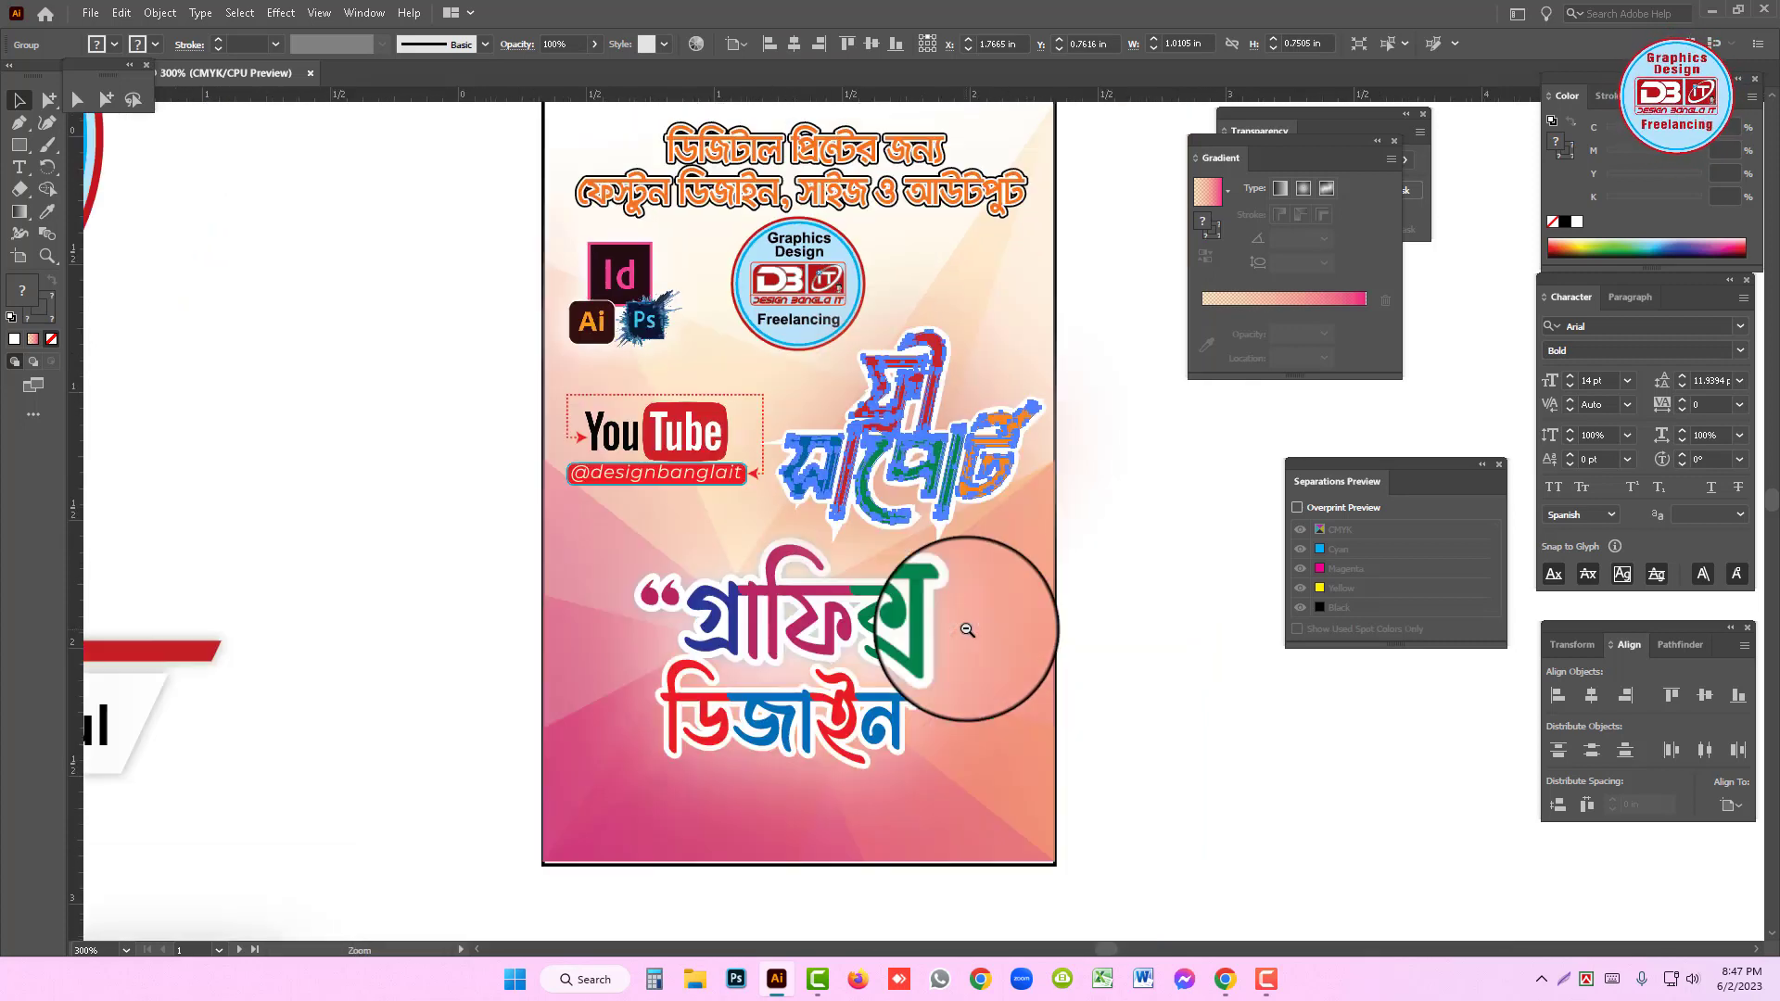
{"action": "left_click", "coordinate": [967, 630], "text": "alt"}
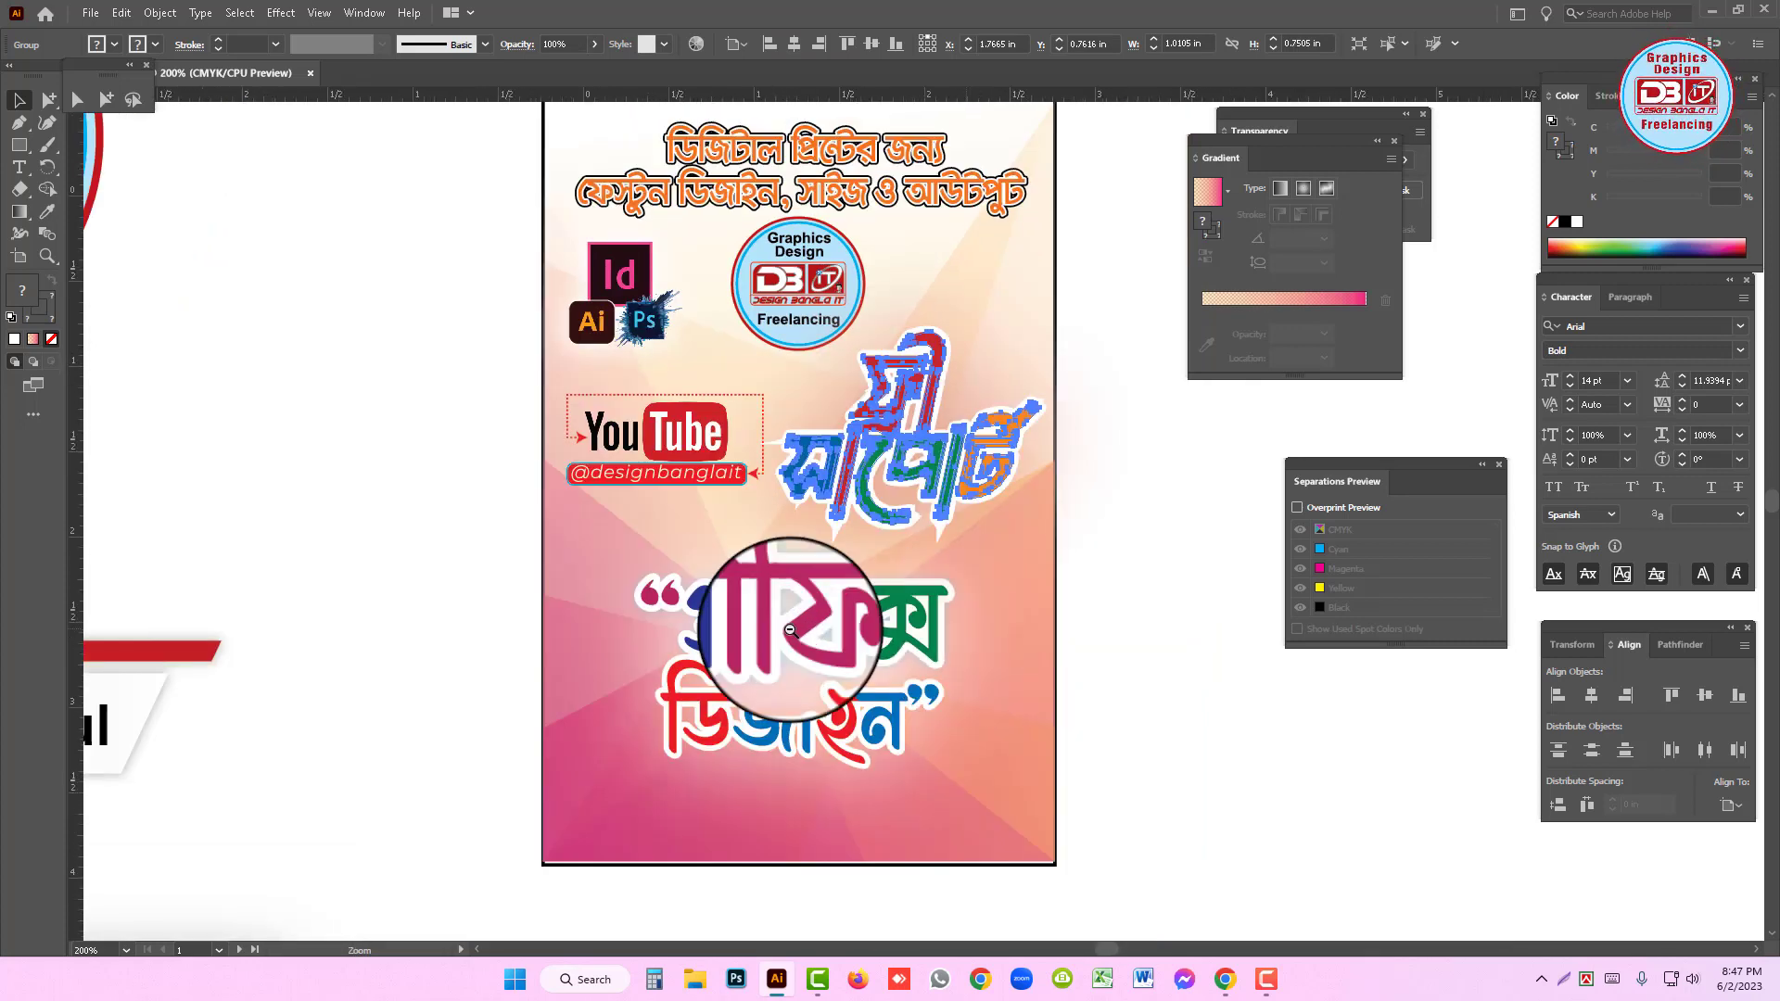
{"action": "left_click", "coordinate": [835, 610], "text": "alt"}
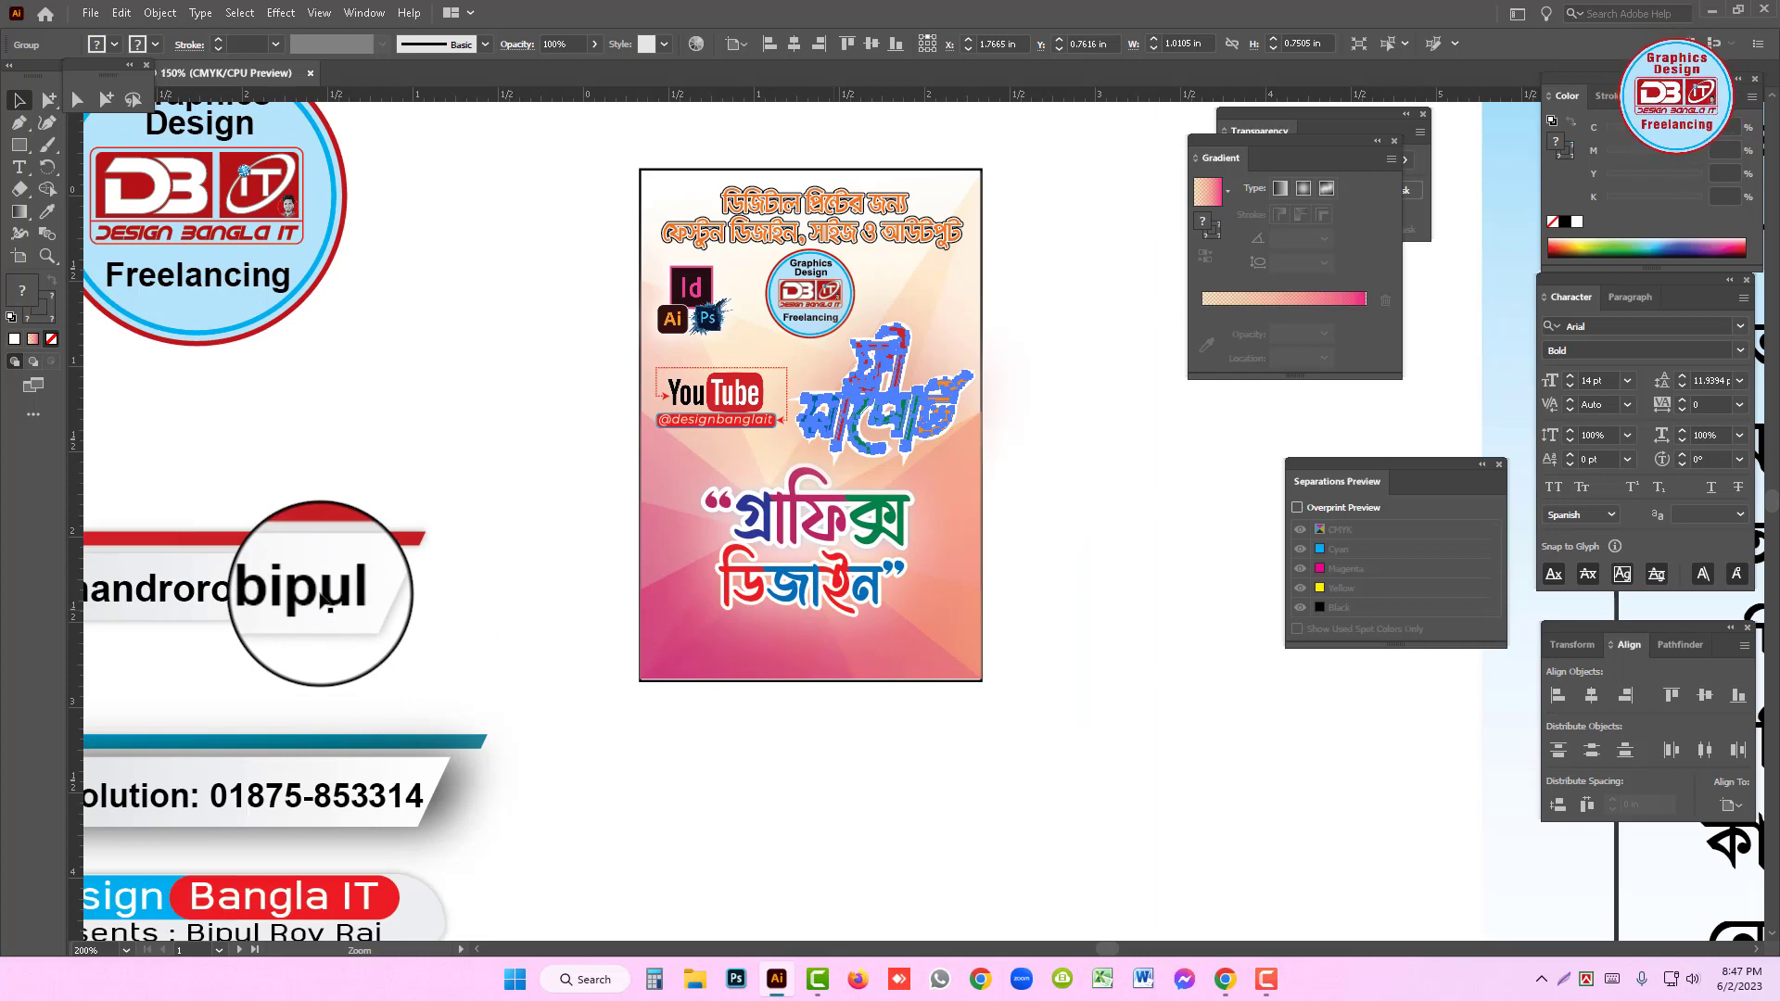
{"action": "left_click", "coordinate": [369, 524]}
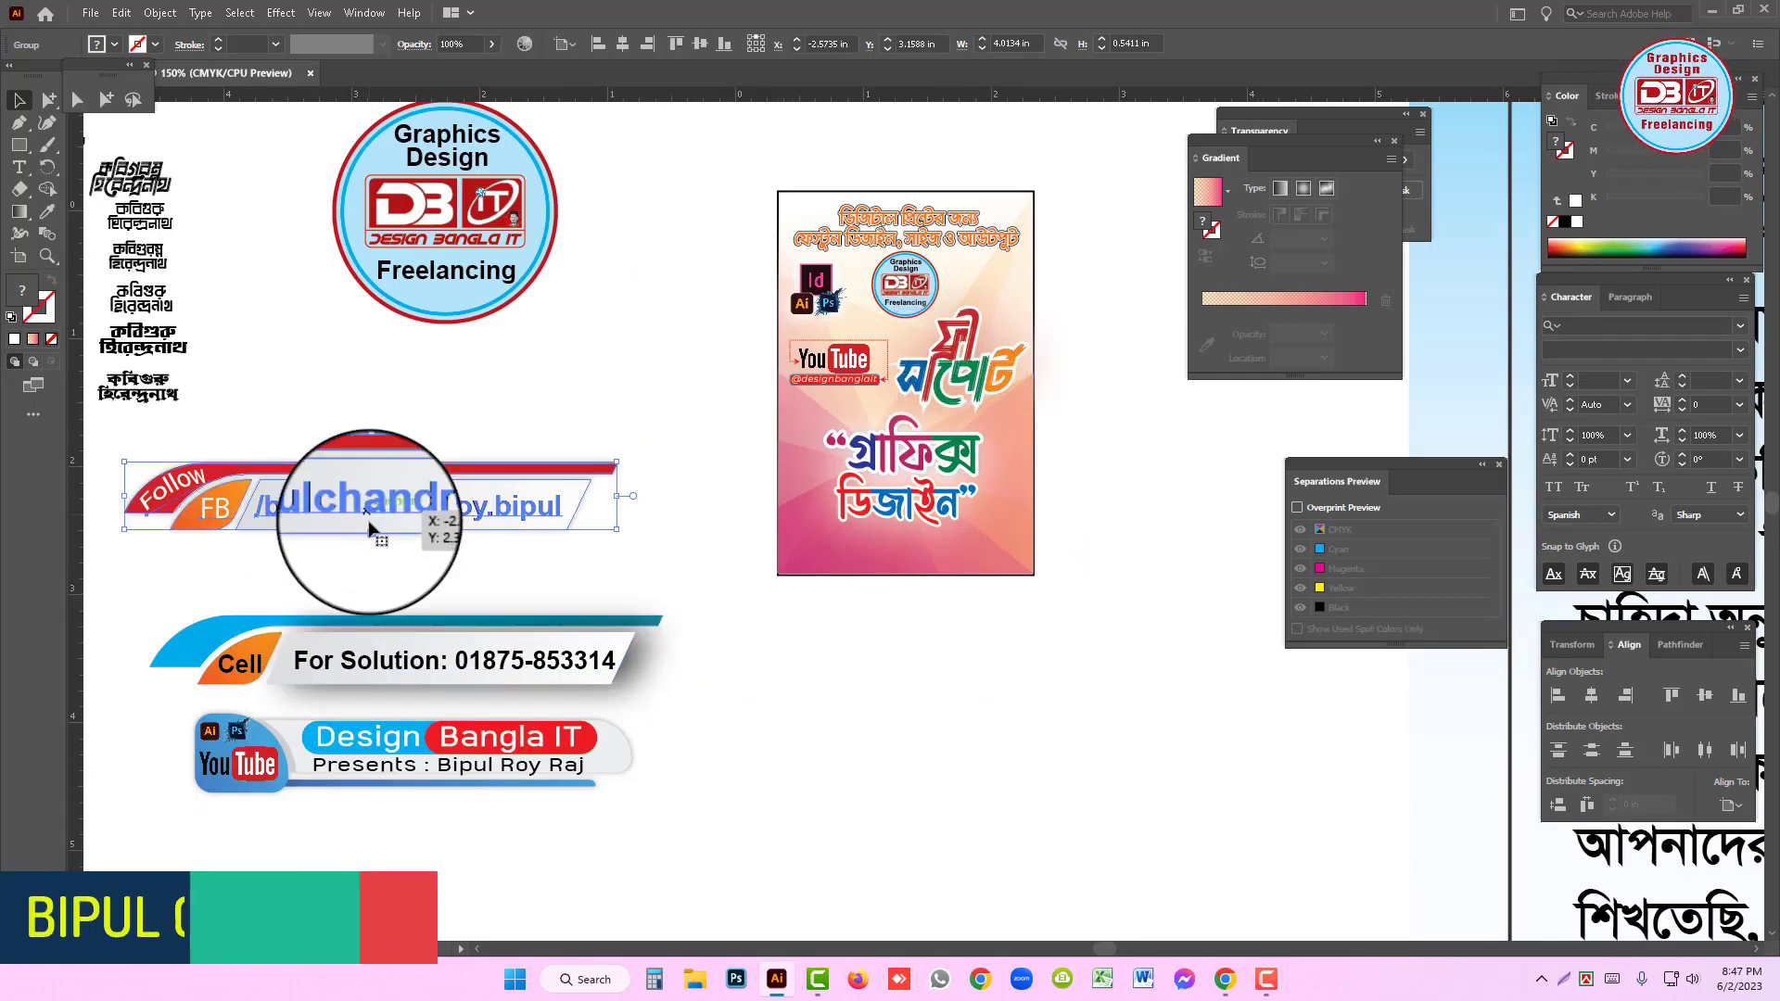
{"action": "left_click", "coordinate": [403, 745]}
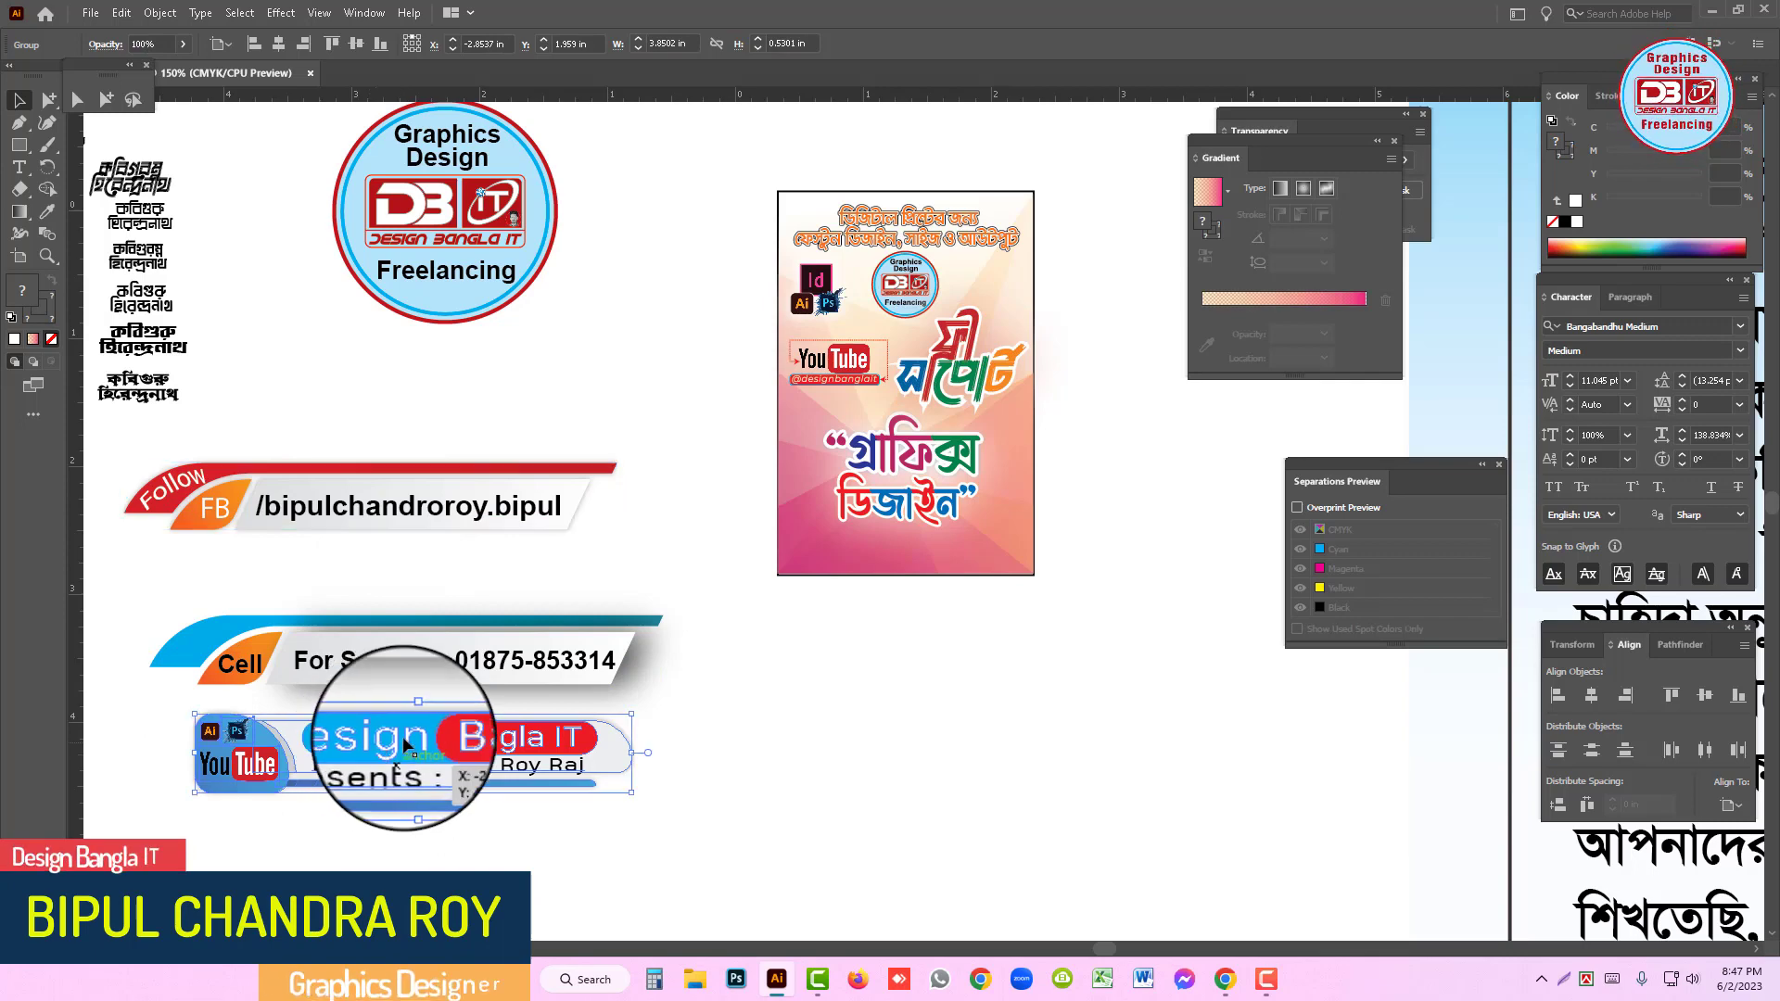
{"action": "left_click_drag", "start_coordinate": [948, 584], "coordinate": [951, 573]}
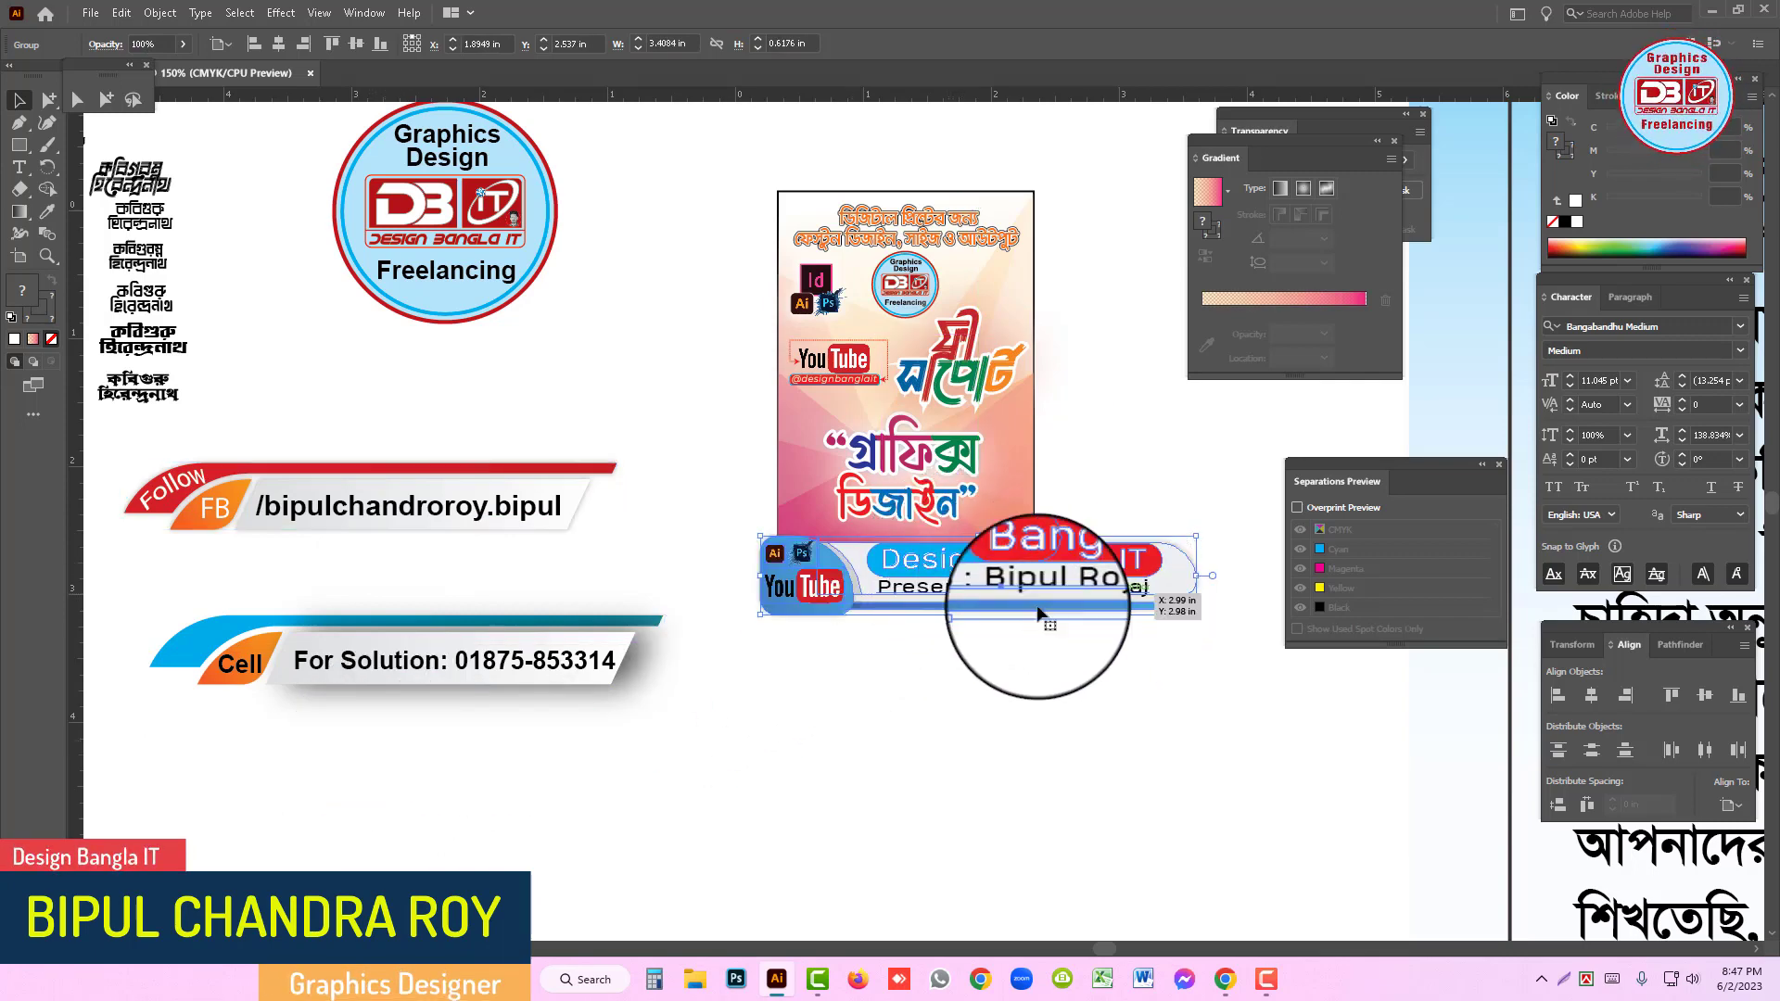
{"action": "left_click_drag", "start_coordinate": [1196, 574], "coordinate": [1189, 579]}
{"action": "left_click_drag", "start_coordinate": [1024, 580], "coordinate": [989, 676]}
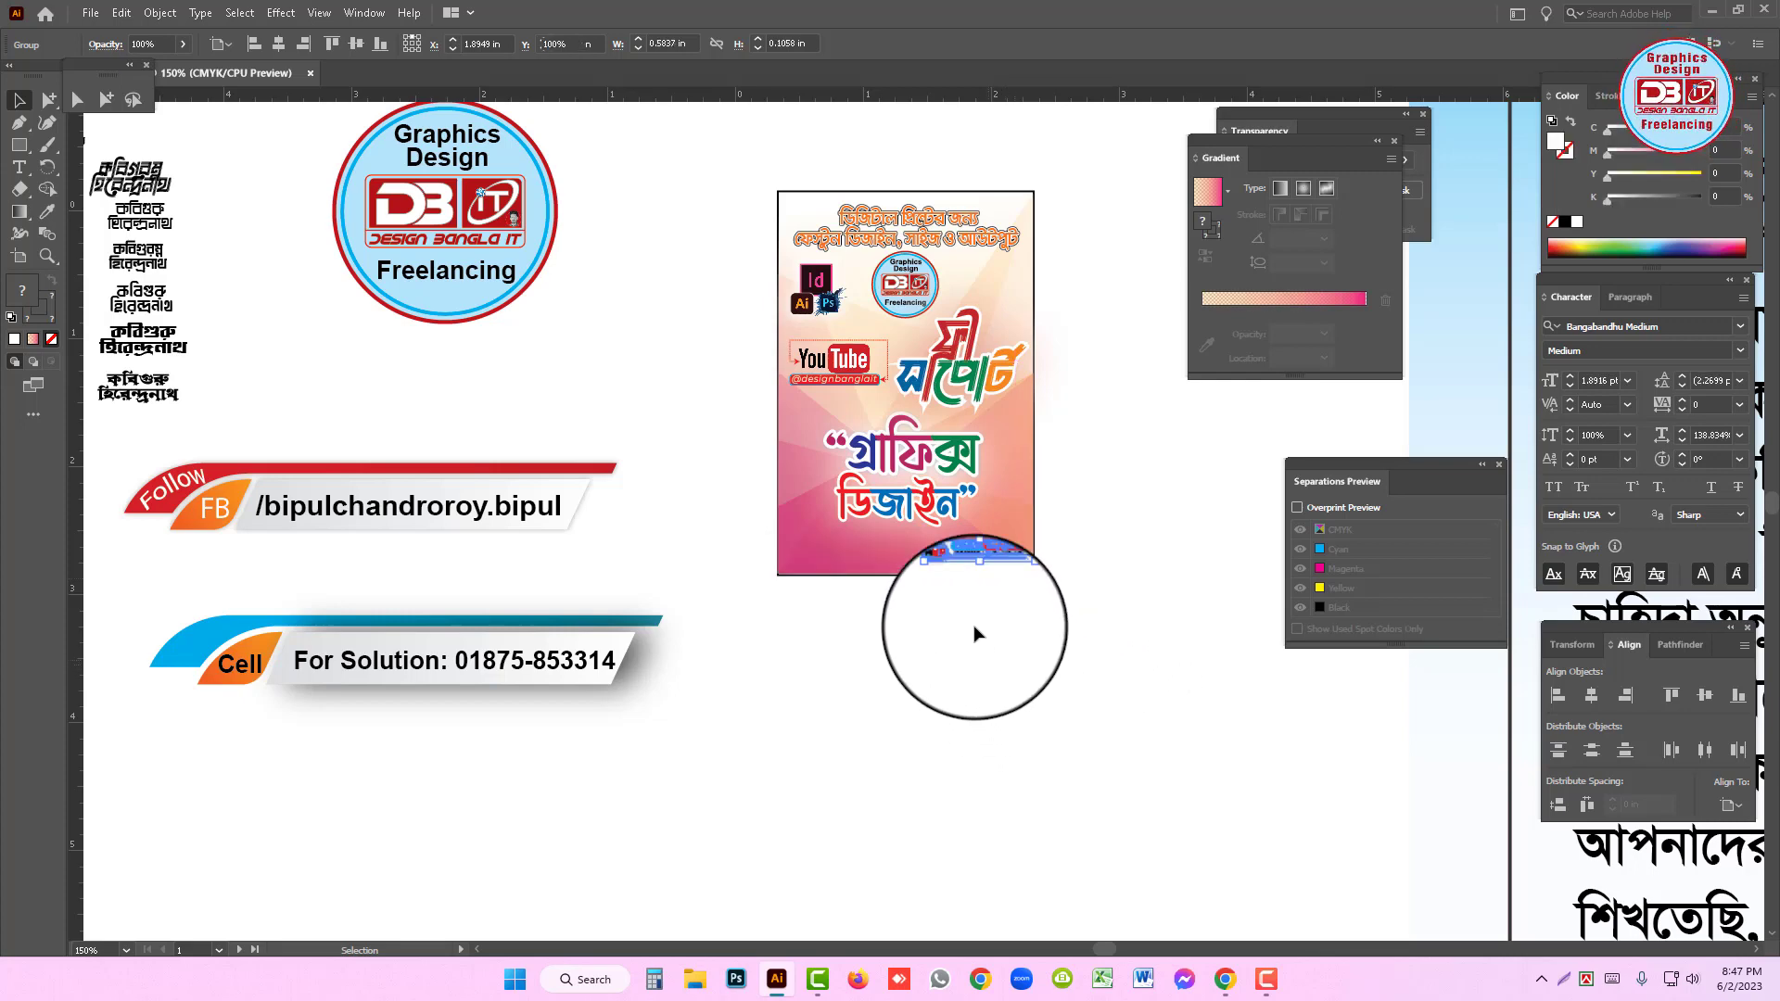
{"action": "left_click", "coordinate": [978, 636]}
{"action": "left_click_drag", "start_coordinate": [958, 577], "coordinate": [810, 556]}
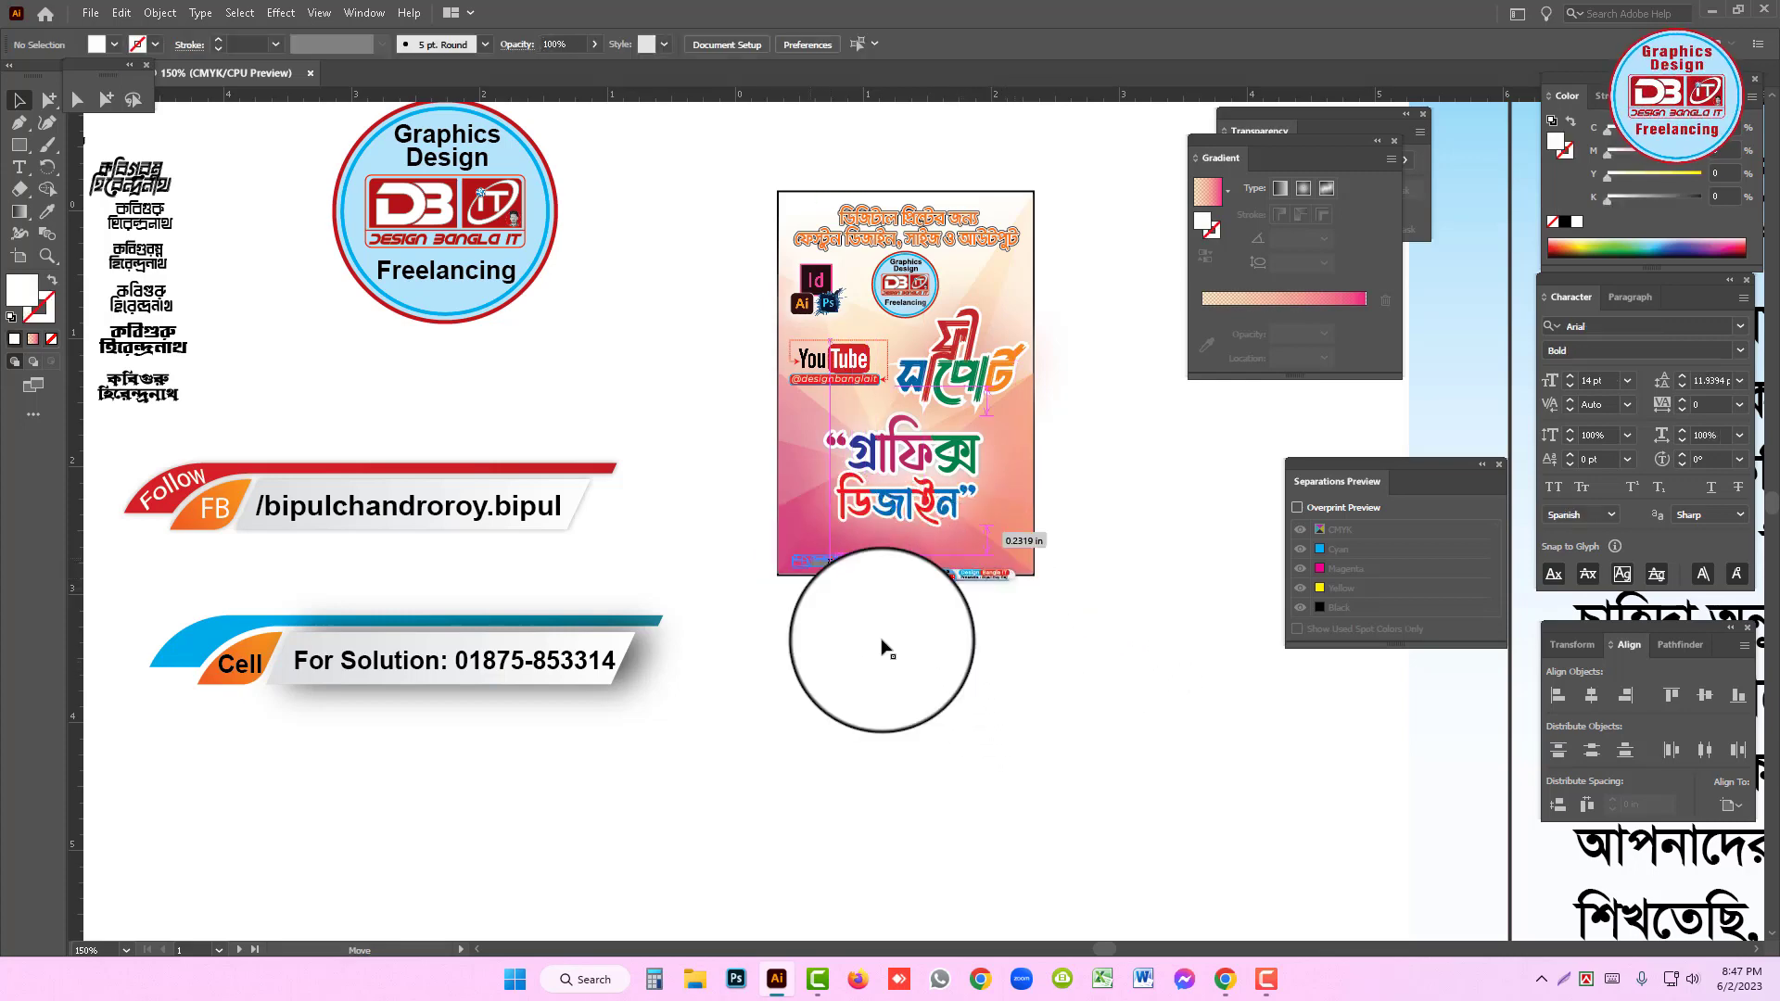
- Bring the Facebook follow strip to the banner's lower edge, about 1.16 in wide, and the Cell strip below the banner, about 0.74 in wide
{"action": "left_click", "coordinate": [432, 505]}
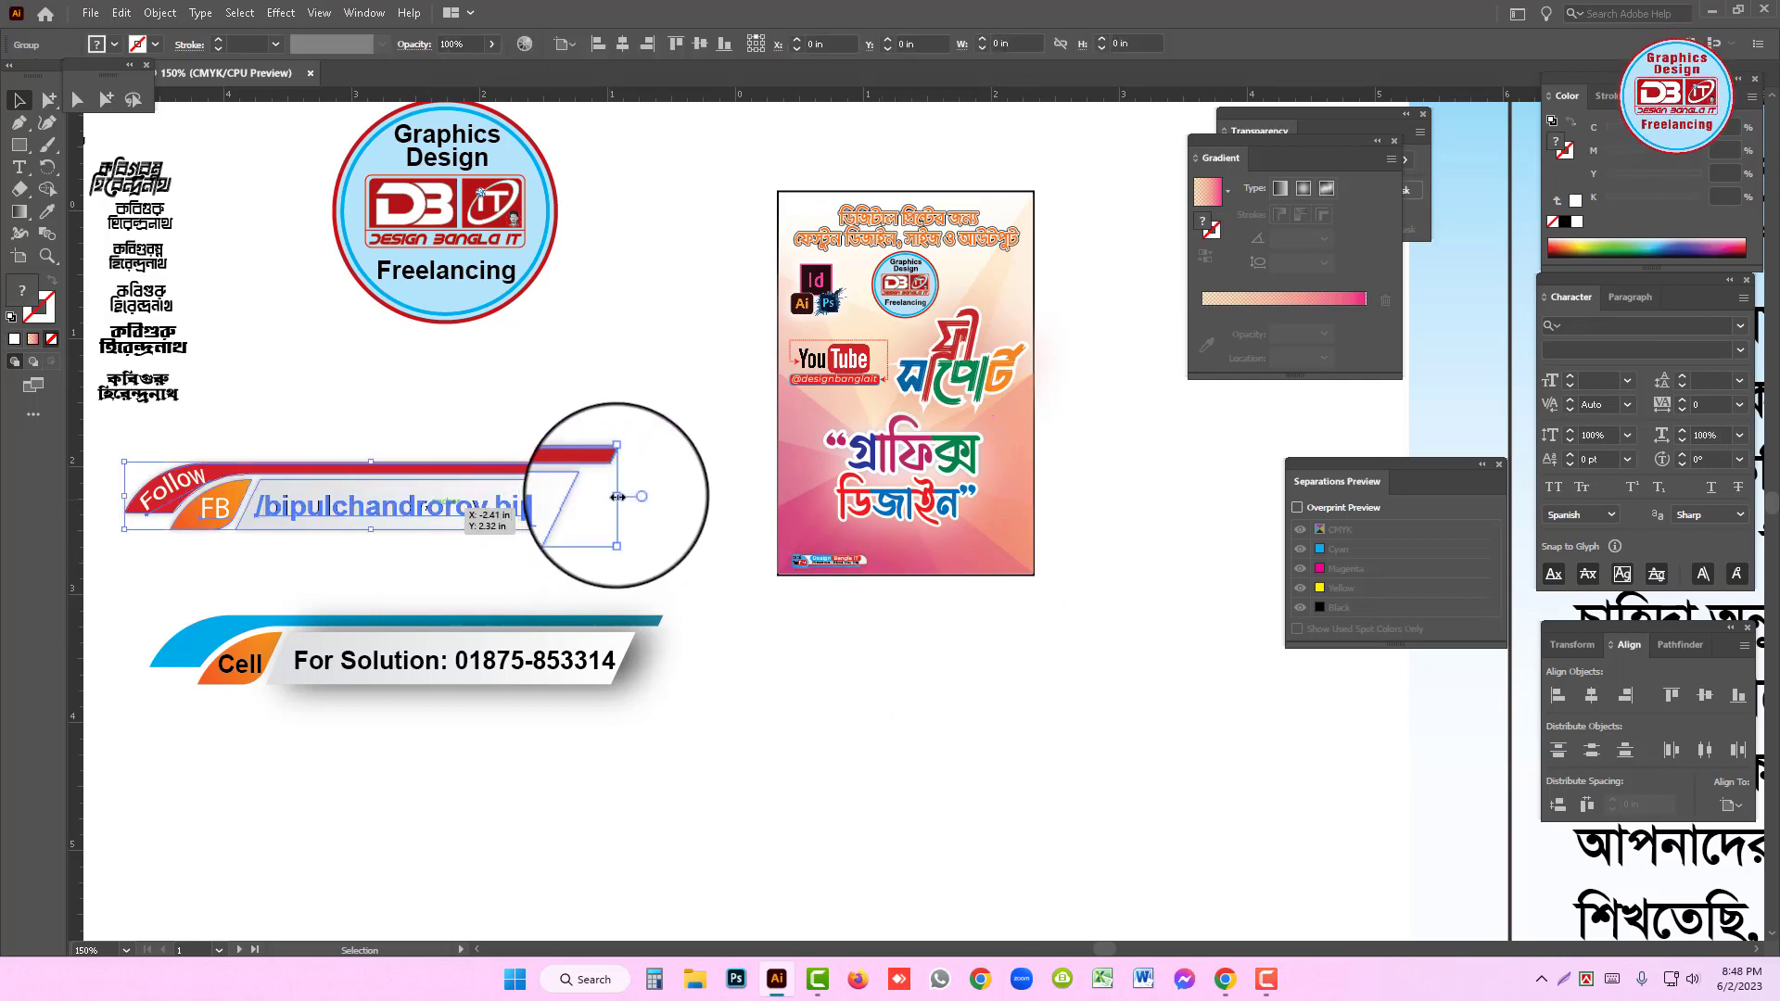
{"action": "left_click_drag", "start_coordinate": [617, 497], "coordinate": [943, 570]}
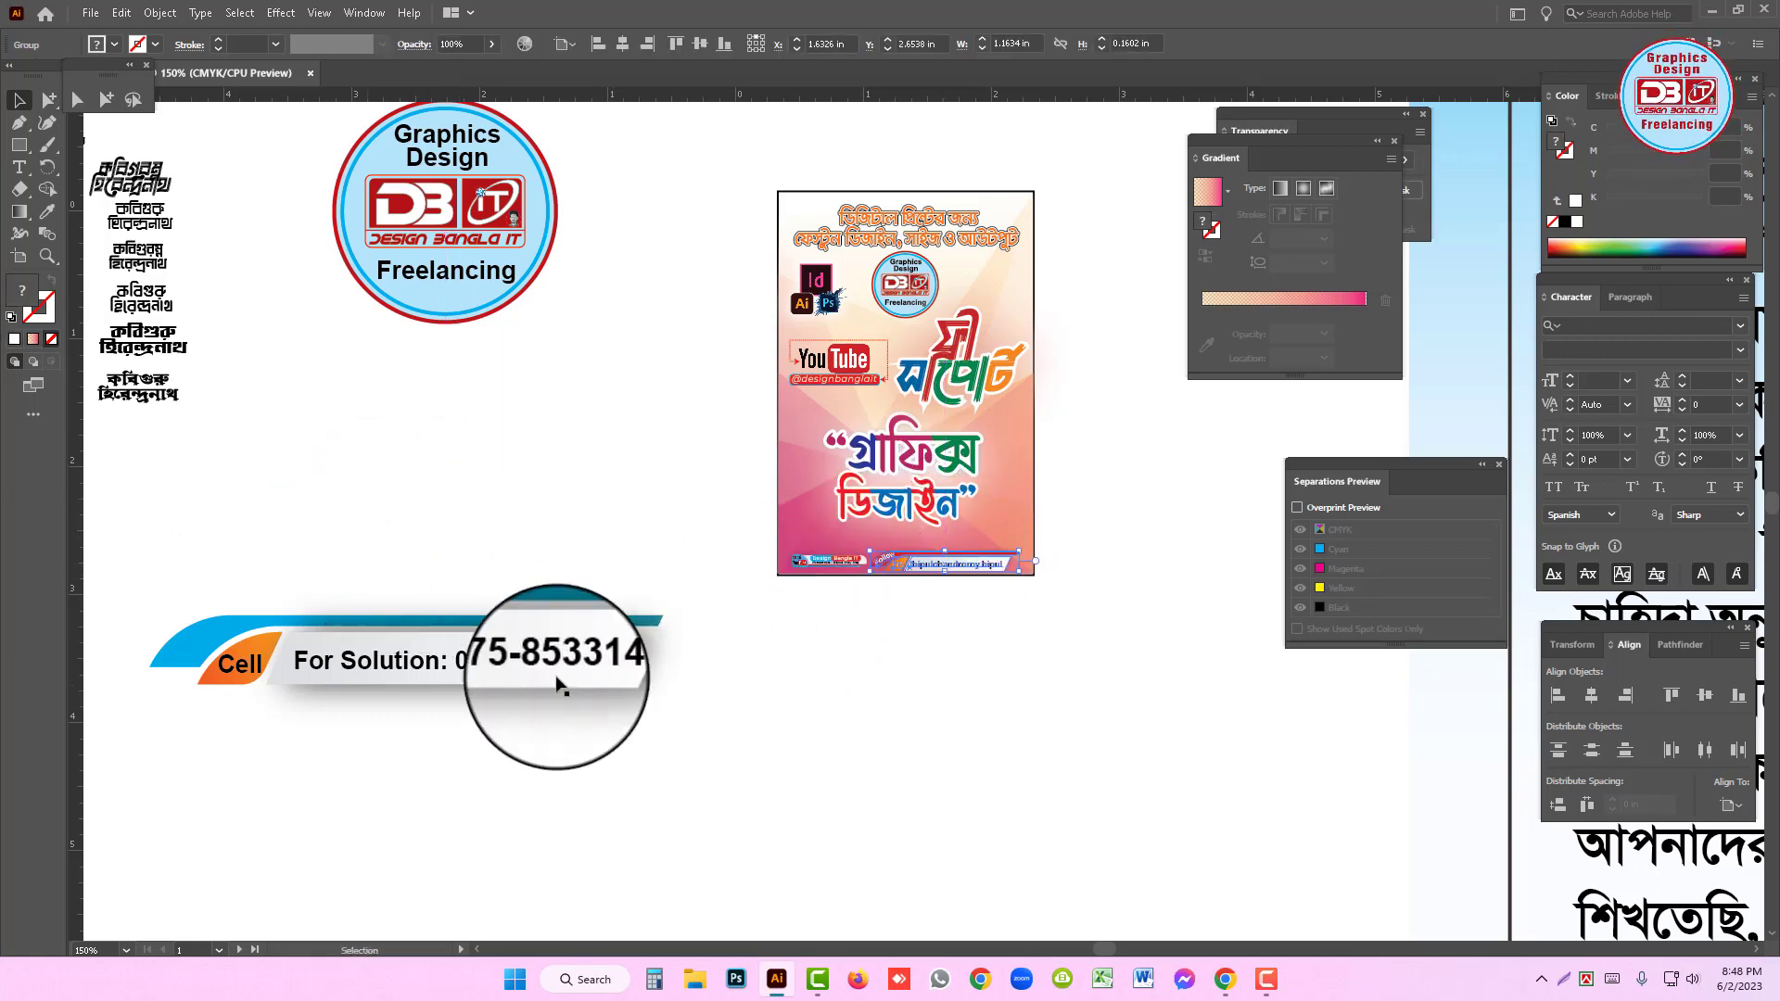
{"action": "left_click_drag", "start_coordinate": [508, 676], "coordinate": [974, 656]}
{"action": "left_click_drag", "start_coordinate": [1079, 634], "coordinate": [944, 634]}
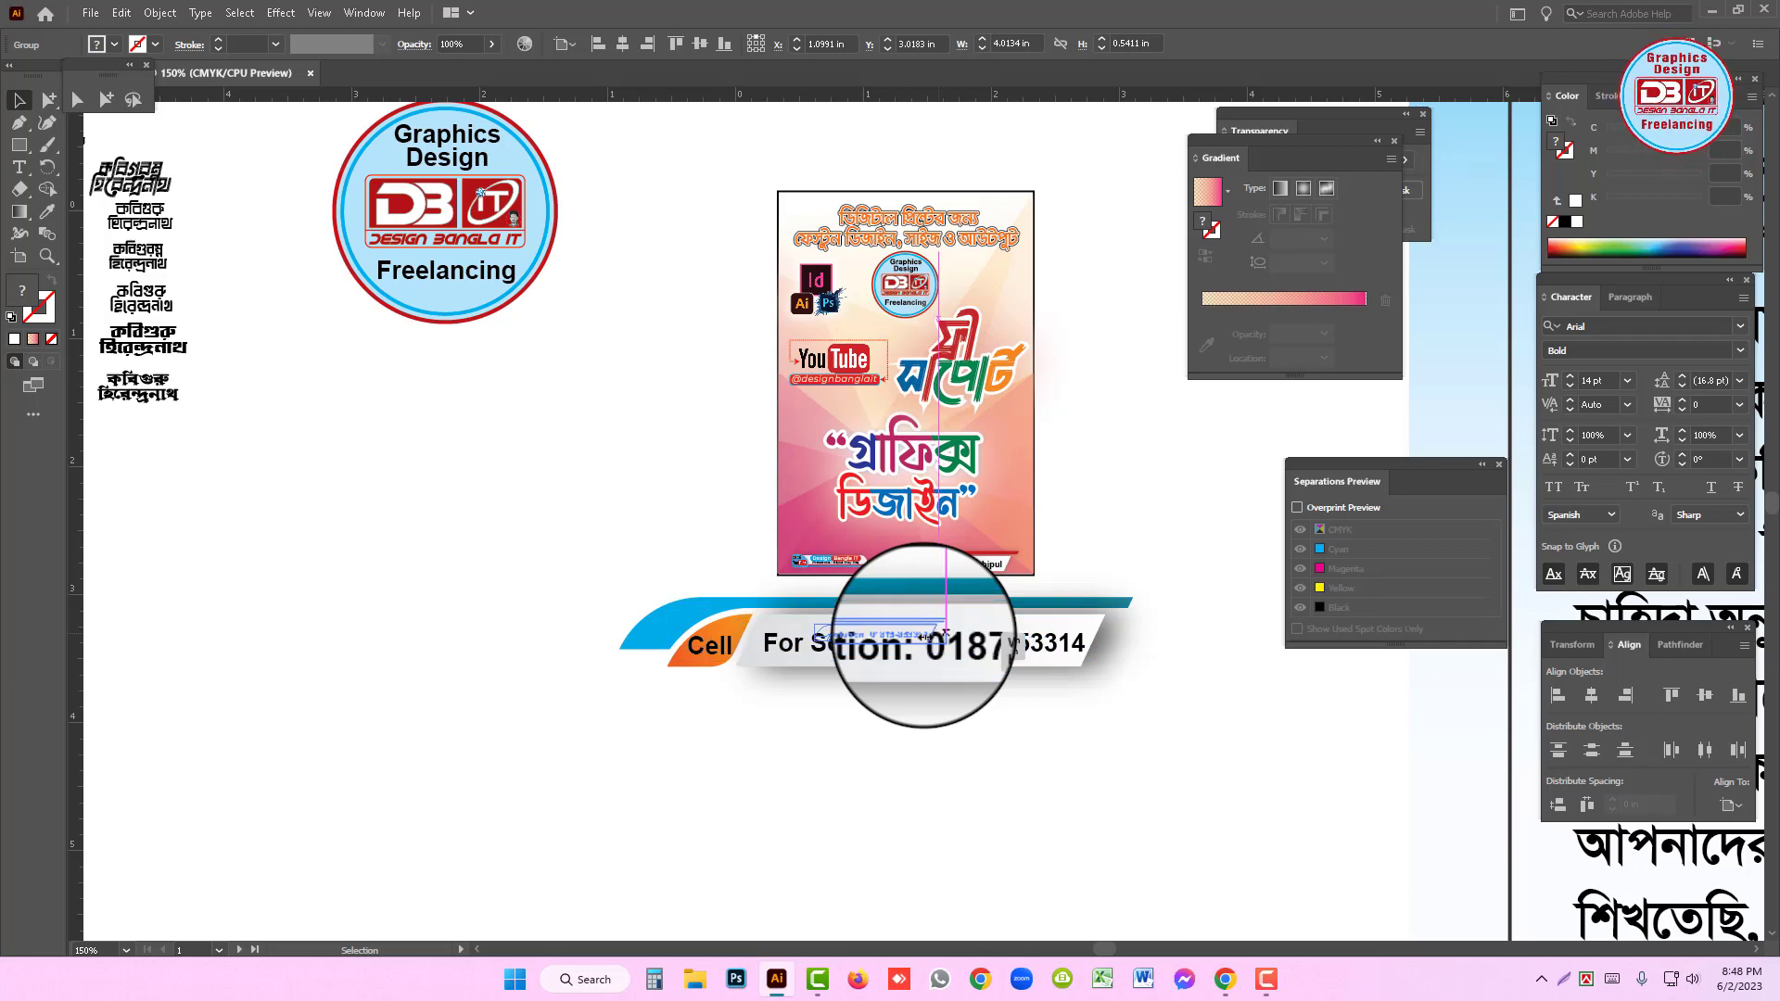
{"action": "left_click_drag", "start_coordinate": [924, 636], "coordinate": [924, 636]}
- Scale the Facebook strip down to about 0.59 in wide, shift the YouTube strip toward the corner and place the Facebook strip beside it
{"action": "key", "text": "z"}
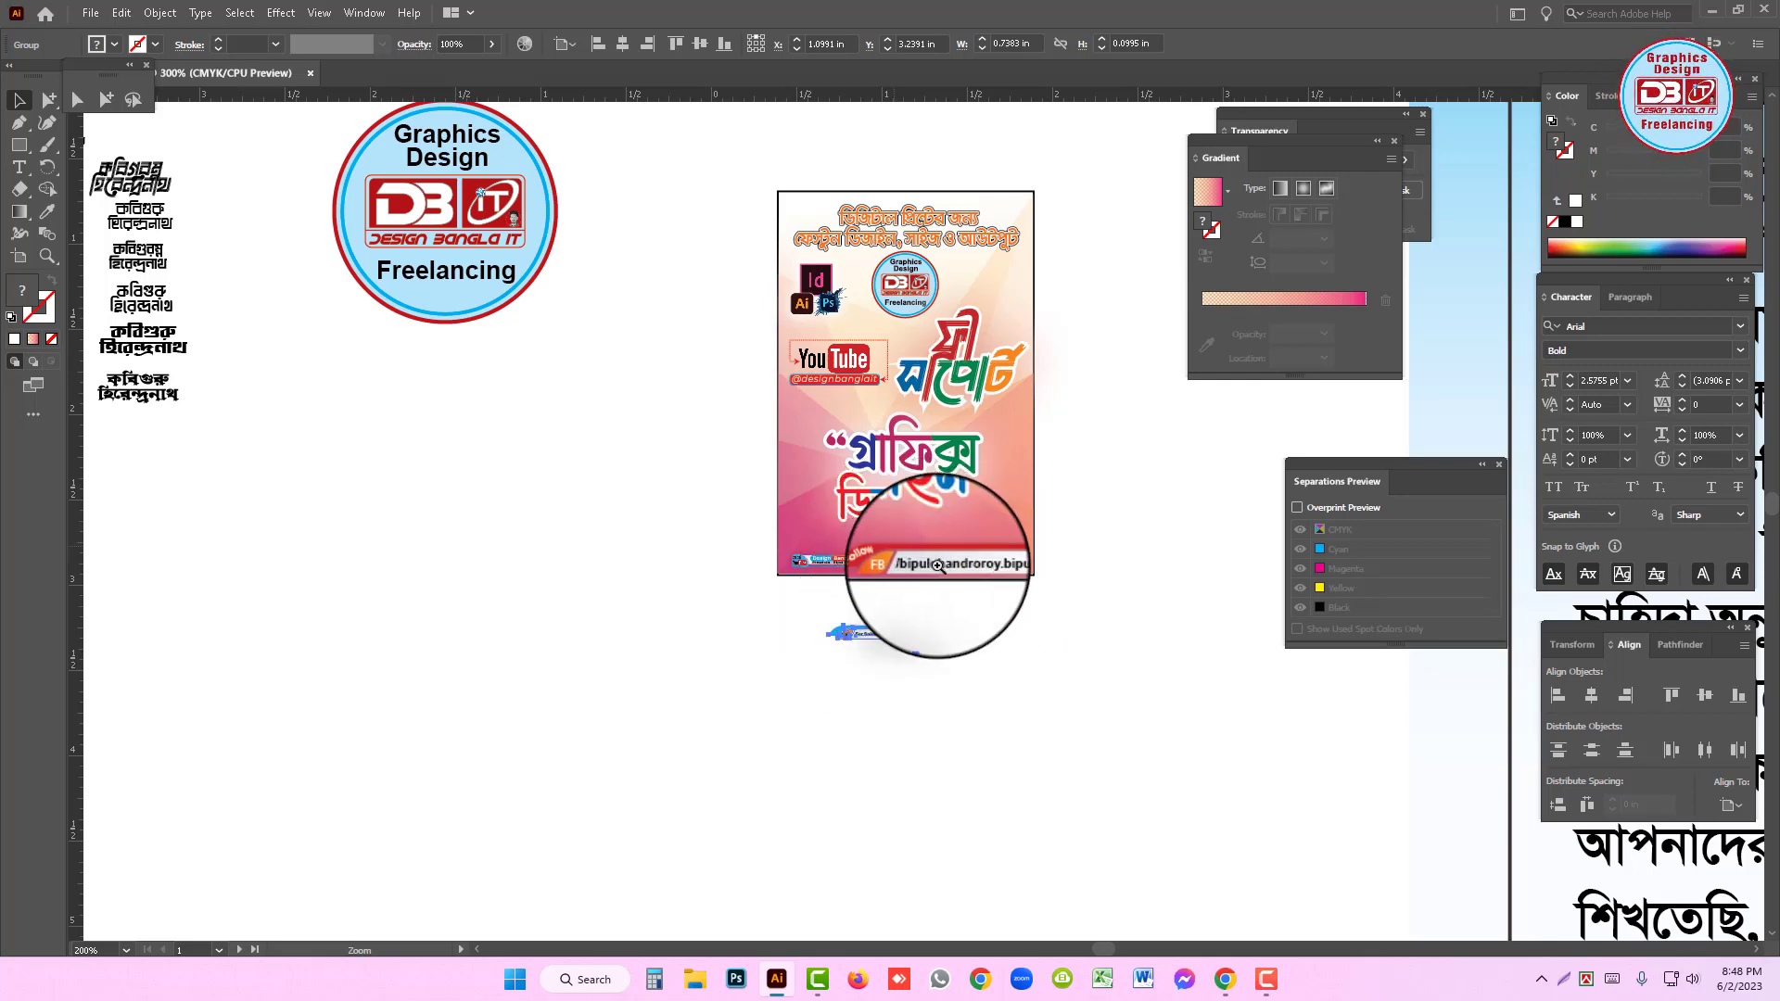
{"action": "left_click_drag", "start_coordinate": [1033, 454], "coordinate": [725, 582]}
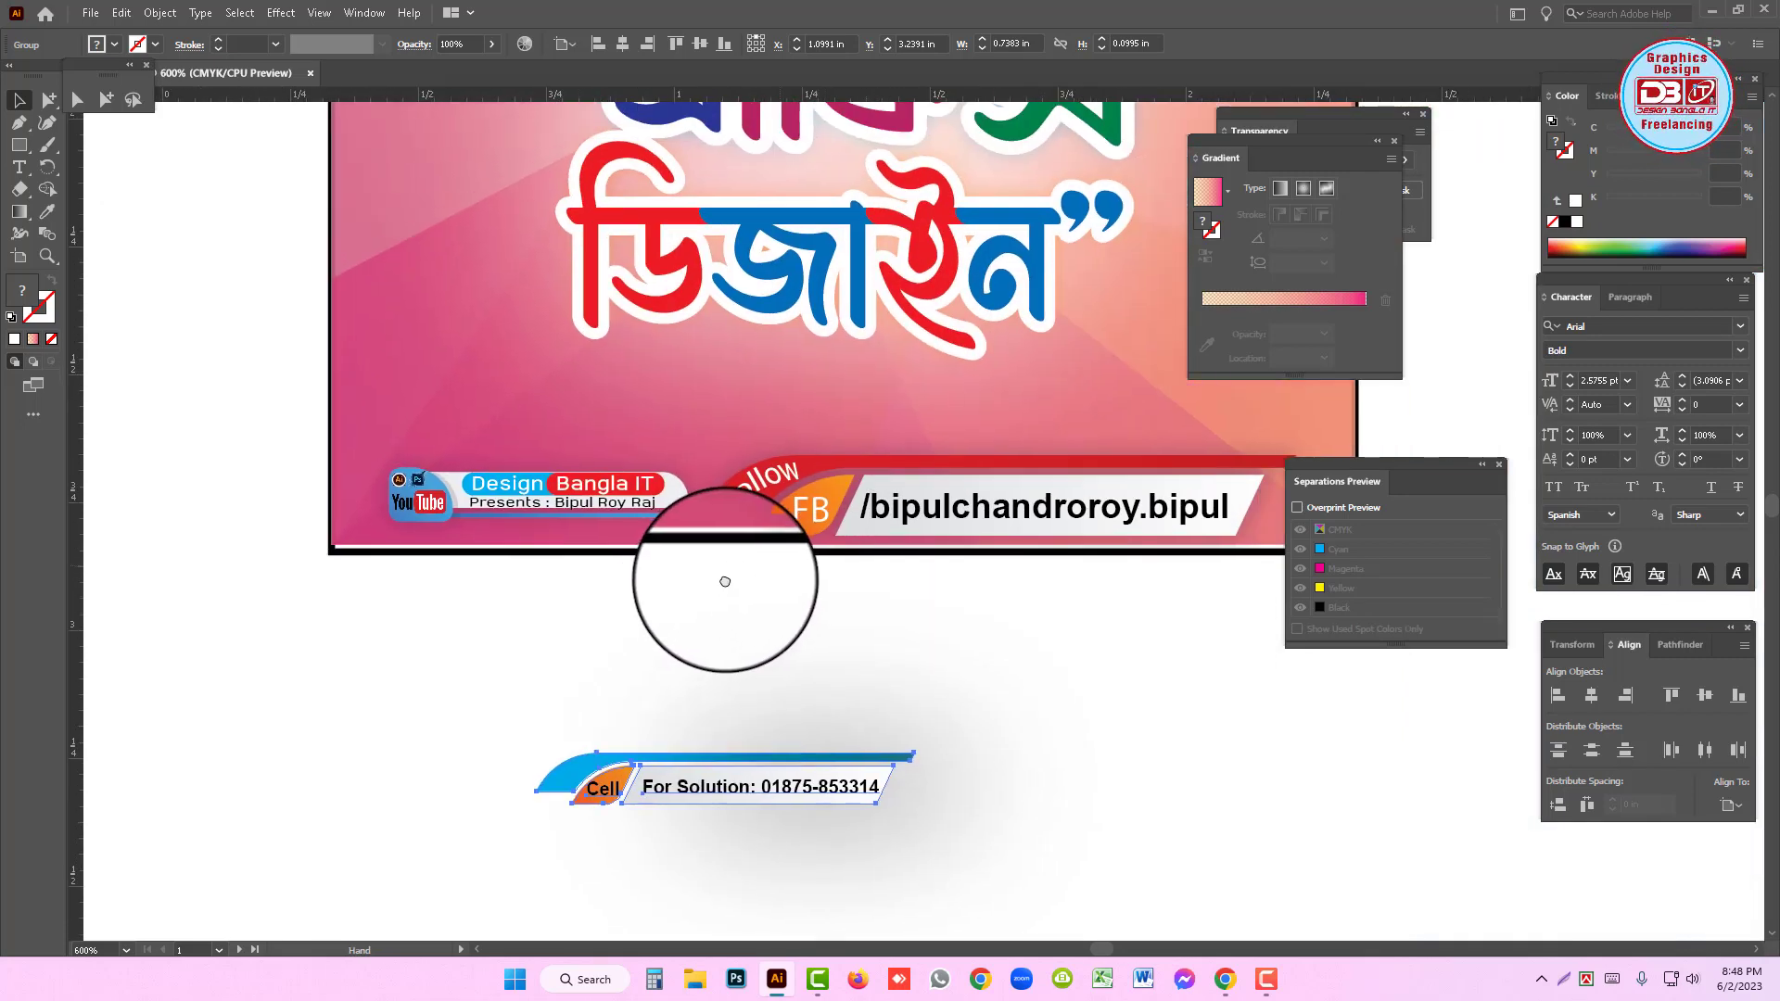
{"action": "left_click", "coordinate": [964, 521]}
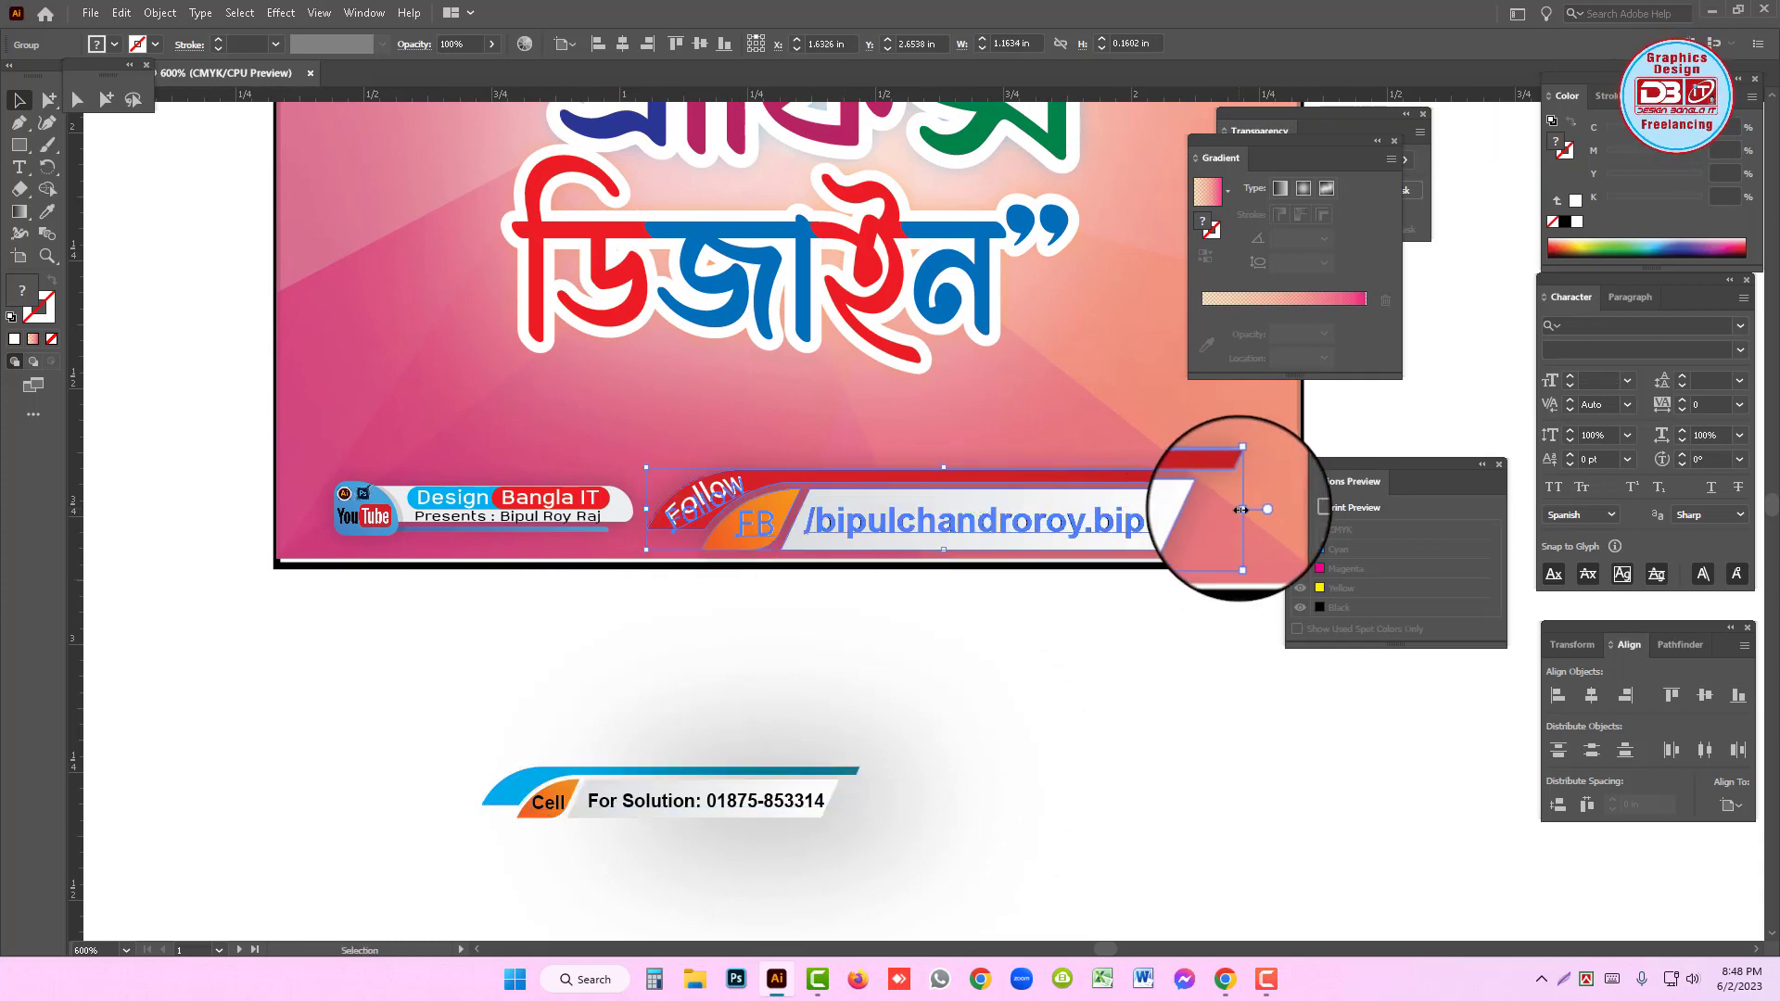
{"action": "left_click_drag", "start_coordinate": [1259, 501], "coordinate": [943, 523]}
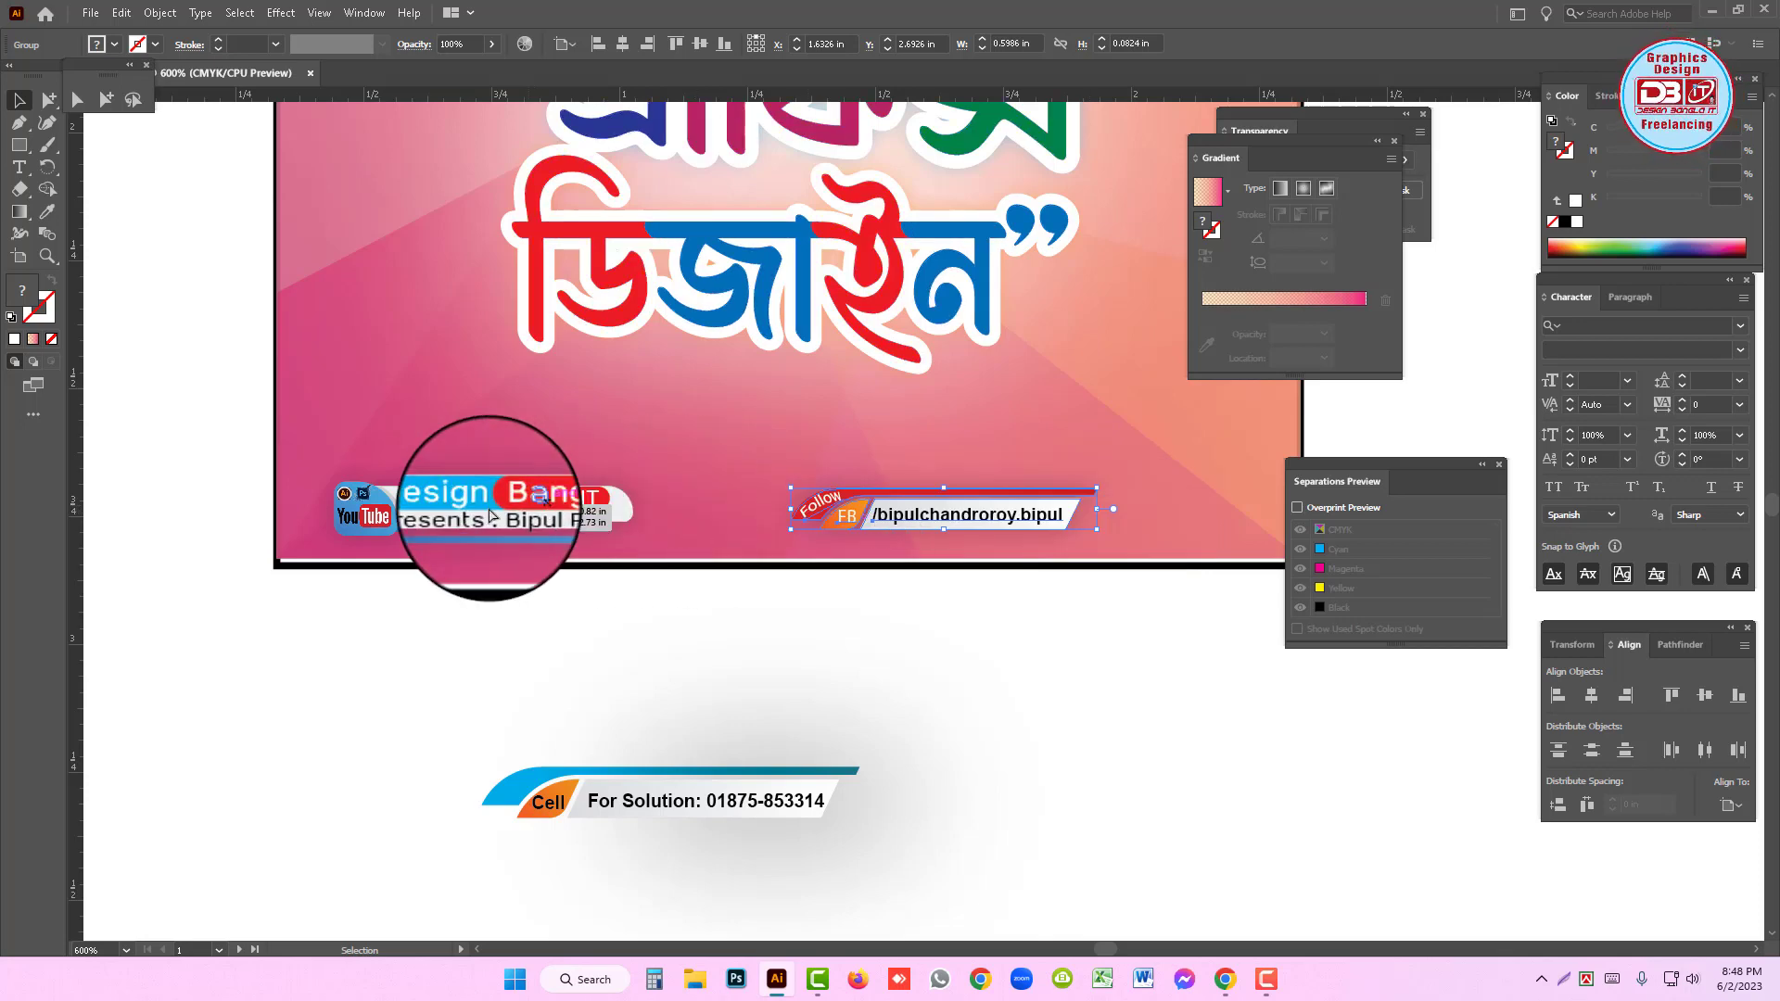
{"action": "left_click_drag", "start_coordinate": [488, 516], "coordinate": [506, 515]}
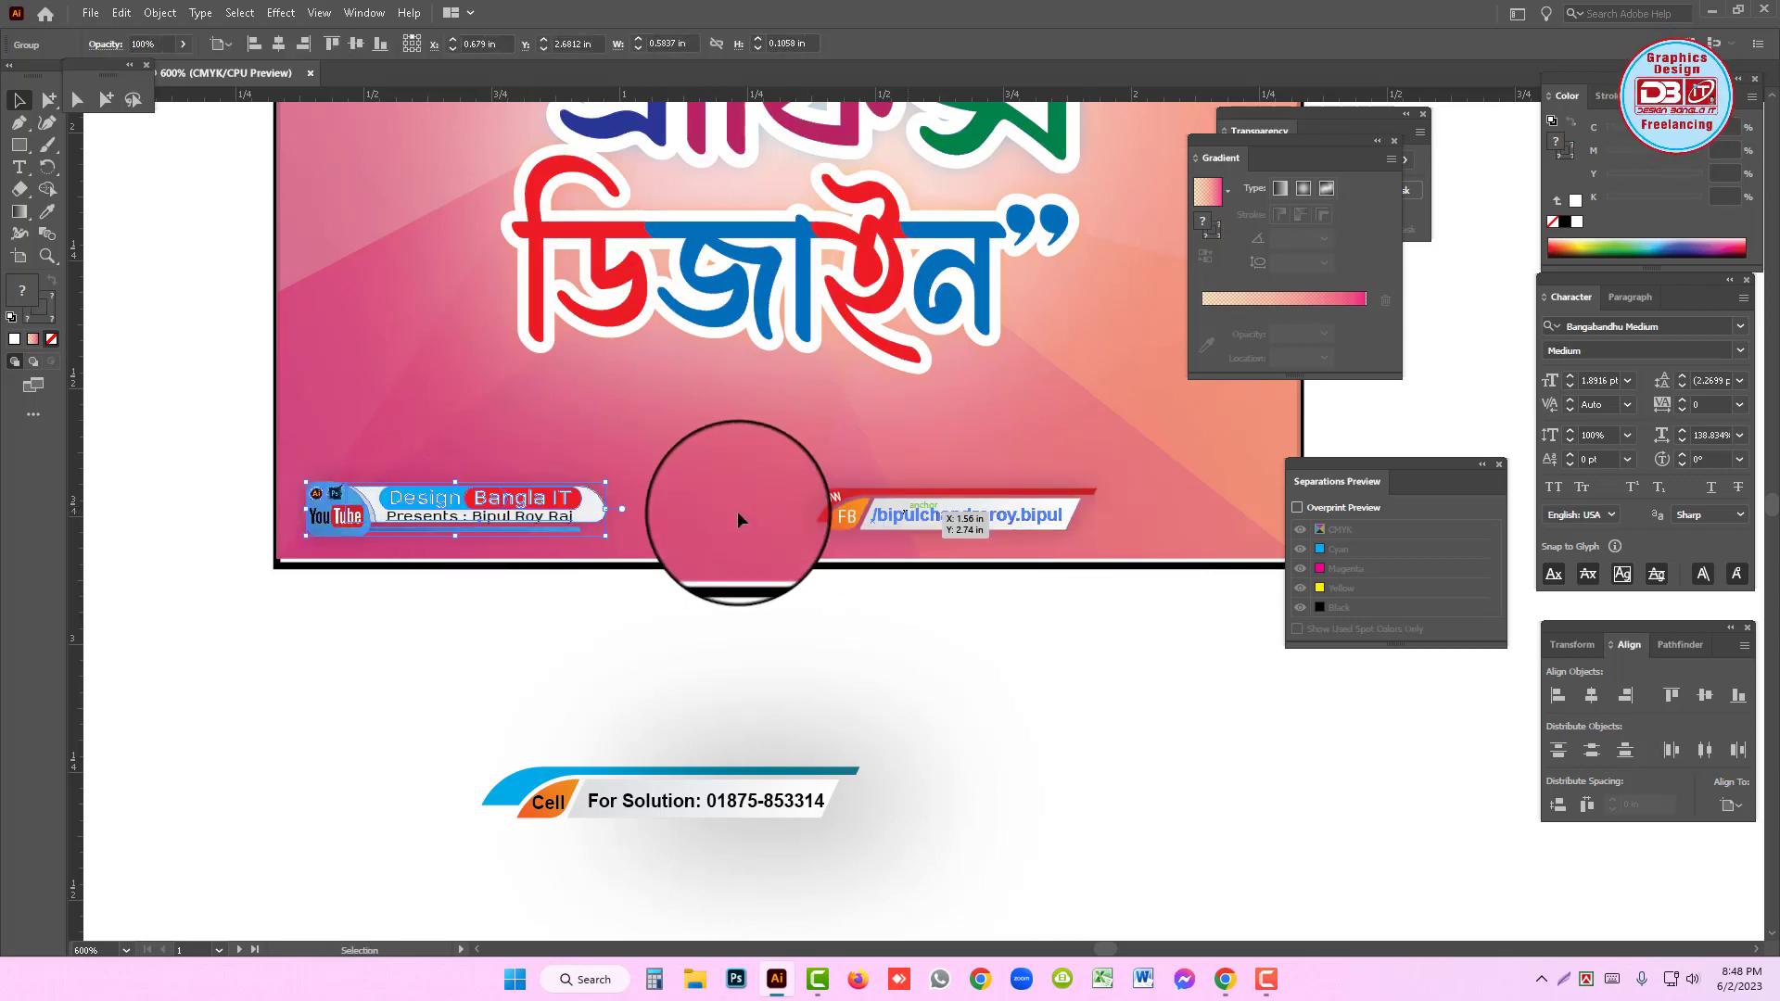
{"action": "left_click_drag", "start_coordinate": [934, 513], "coordinate": [779, 512]}
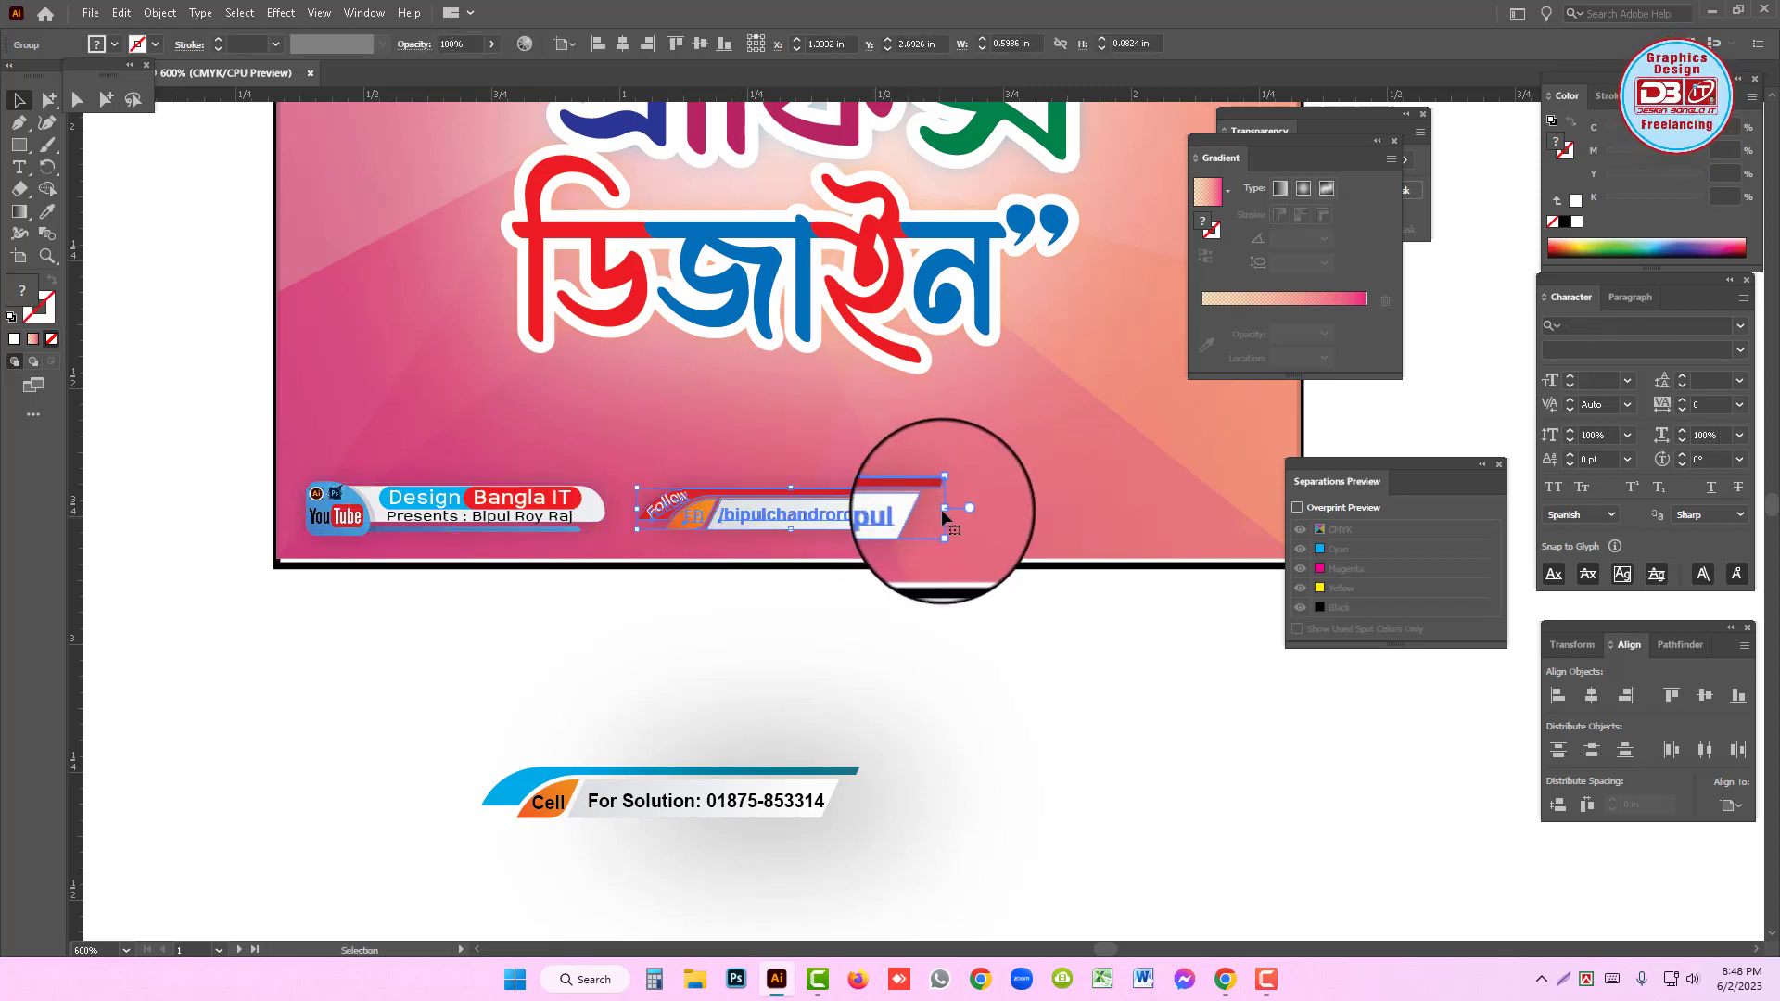
- Enlarge the Facebook strip slightly, then move the Cell strip onto the banner and scale it down to fit the lower-right corner
{"action": "left_click_drag", "start_coordinate": [945, 510], "coordinate": [1139, 516]}
{"action": "left_click_drag", "start_coordinate": [1062, 626], "coordinate": [962, 640]}
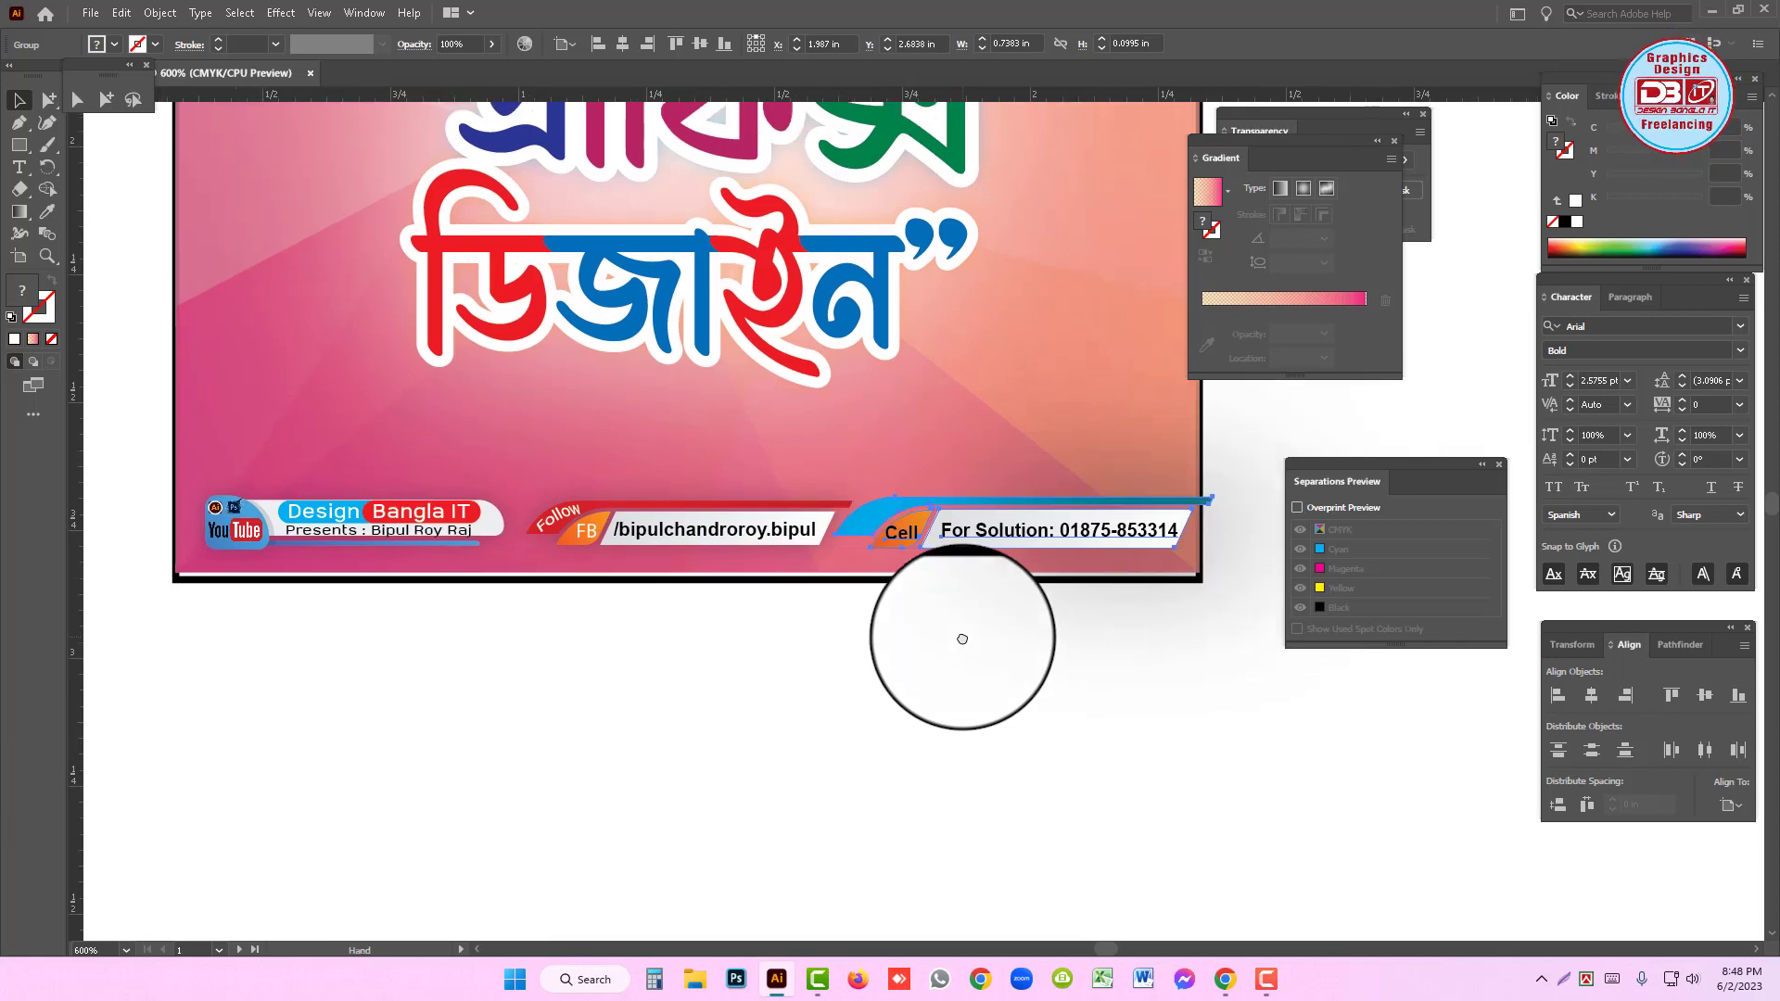
{"action": "mouse_move", "coordinate": [1223, 518]}
{"action": "left_mouse_down"}
{"action": "mouse_move", "coordinate": [1188, 522]}
{"action": "mouse_move", "coordinate": [1233, 539]}
{"action": "left_mouse_up"}
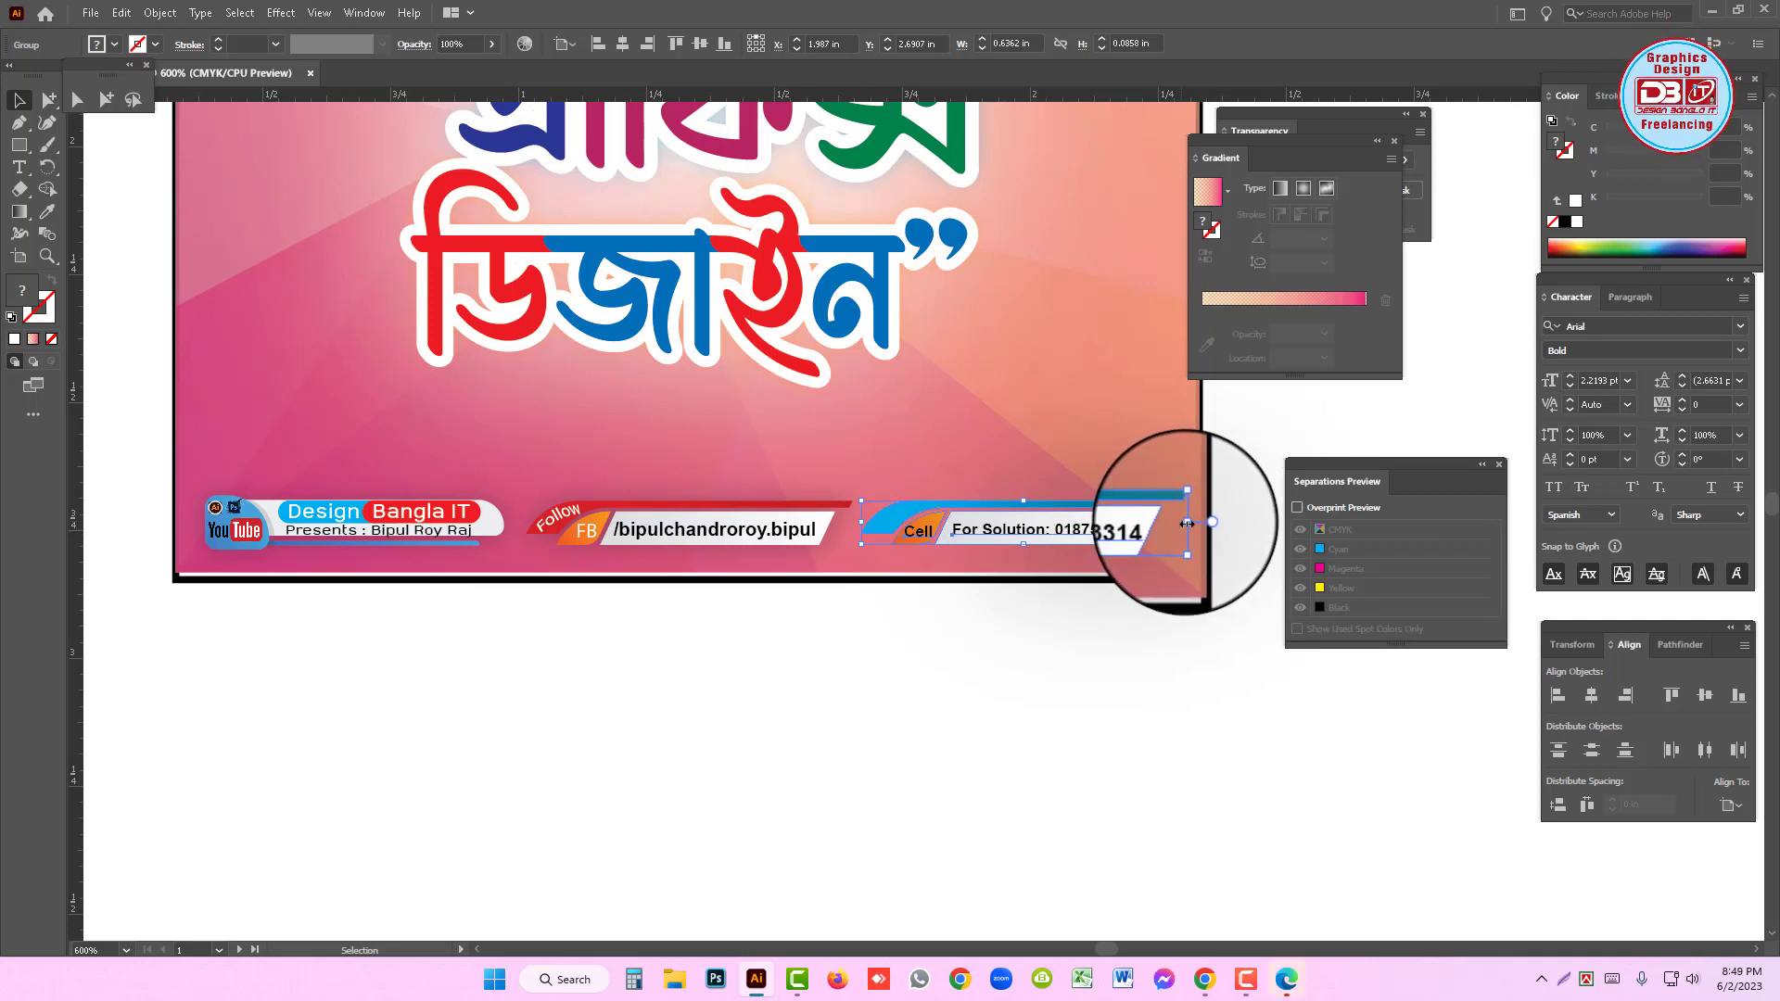
{"action": "left_click_drag", "start_coordinate": [1176, 525], "coordinate": [979, 698]}
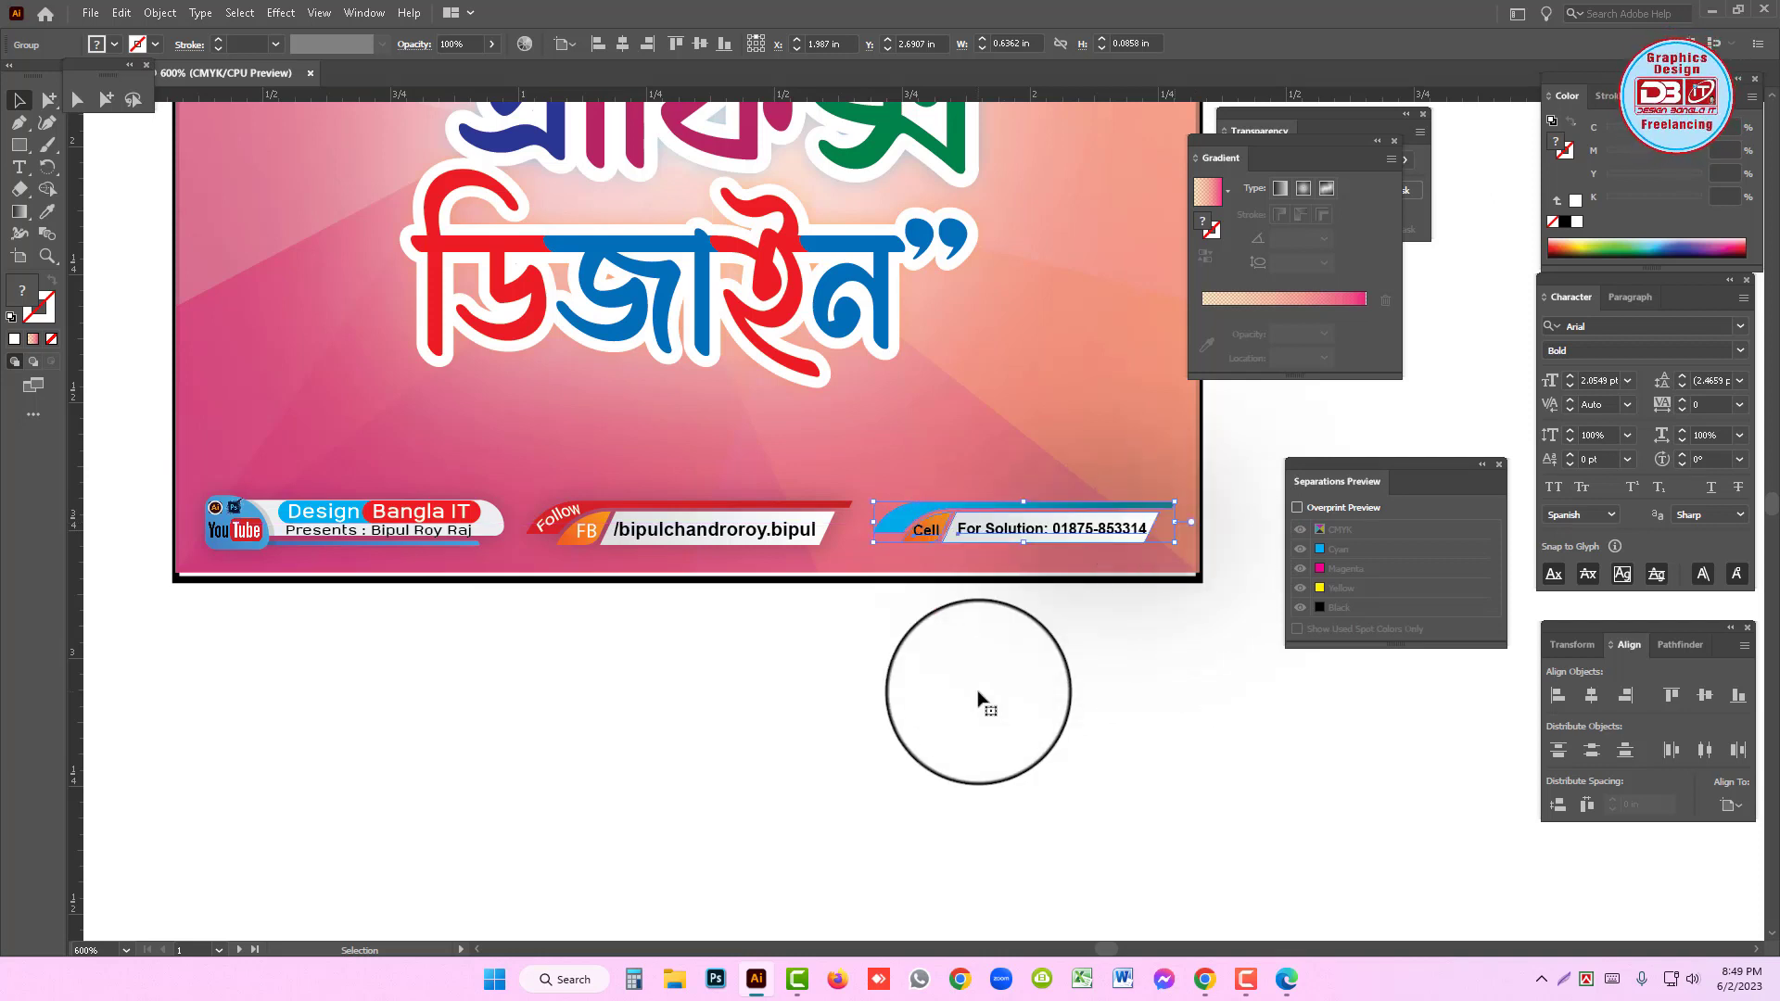
{"action": "left_click", "coordinate": [962, 697]}
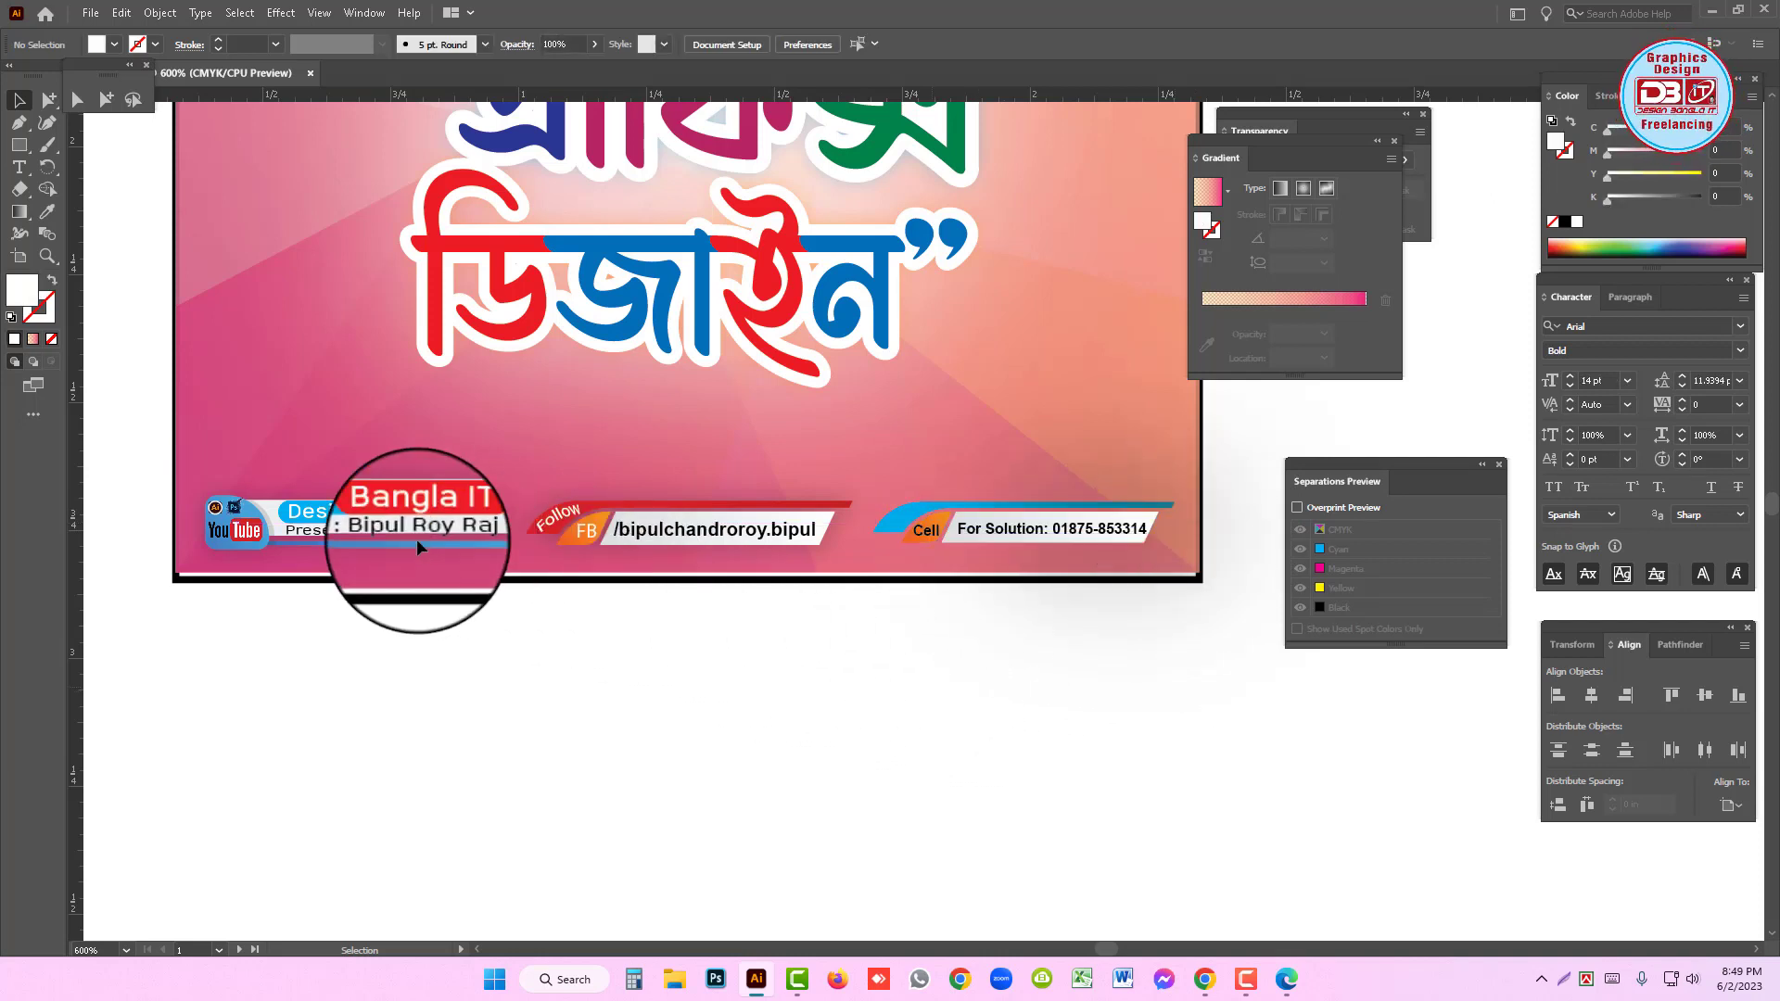
- Move the "ফ্রী সাপোর্ট" lettering out past the banner's right edge and the round logo down to the lower right edge
{"action": "left_click", "coordinate": [866, 511], "text": "ctrl+alt"}
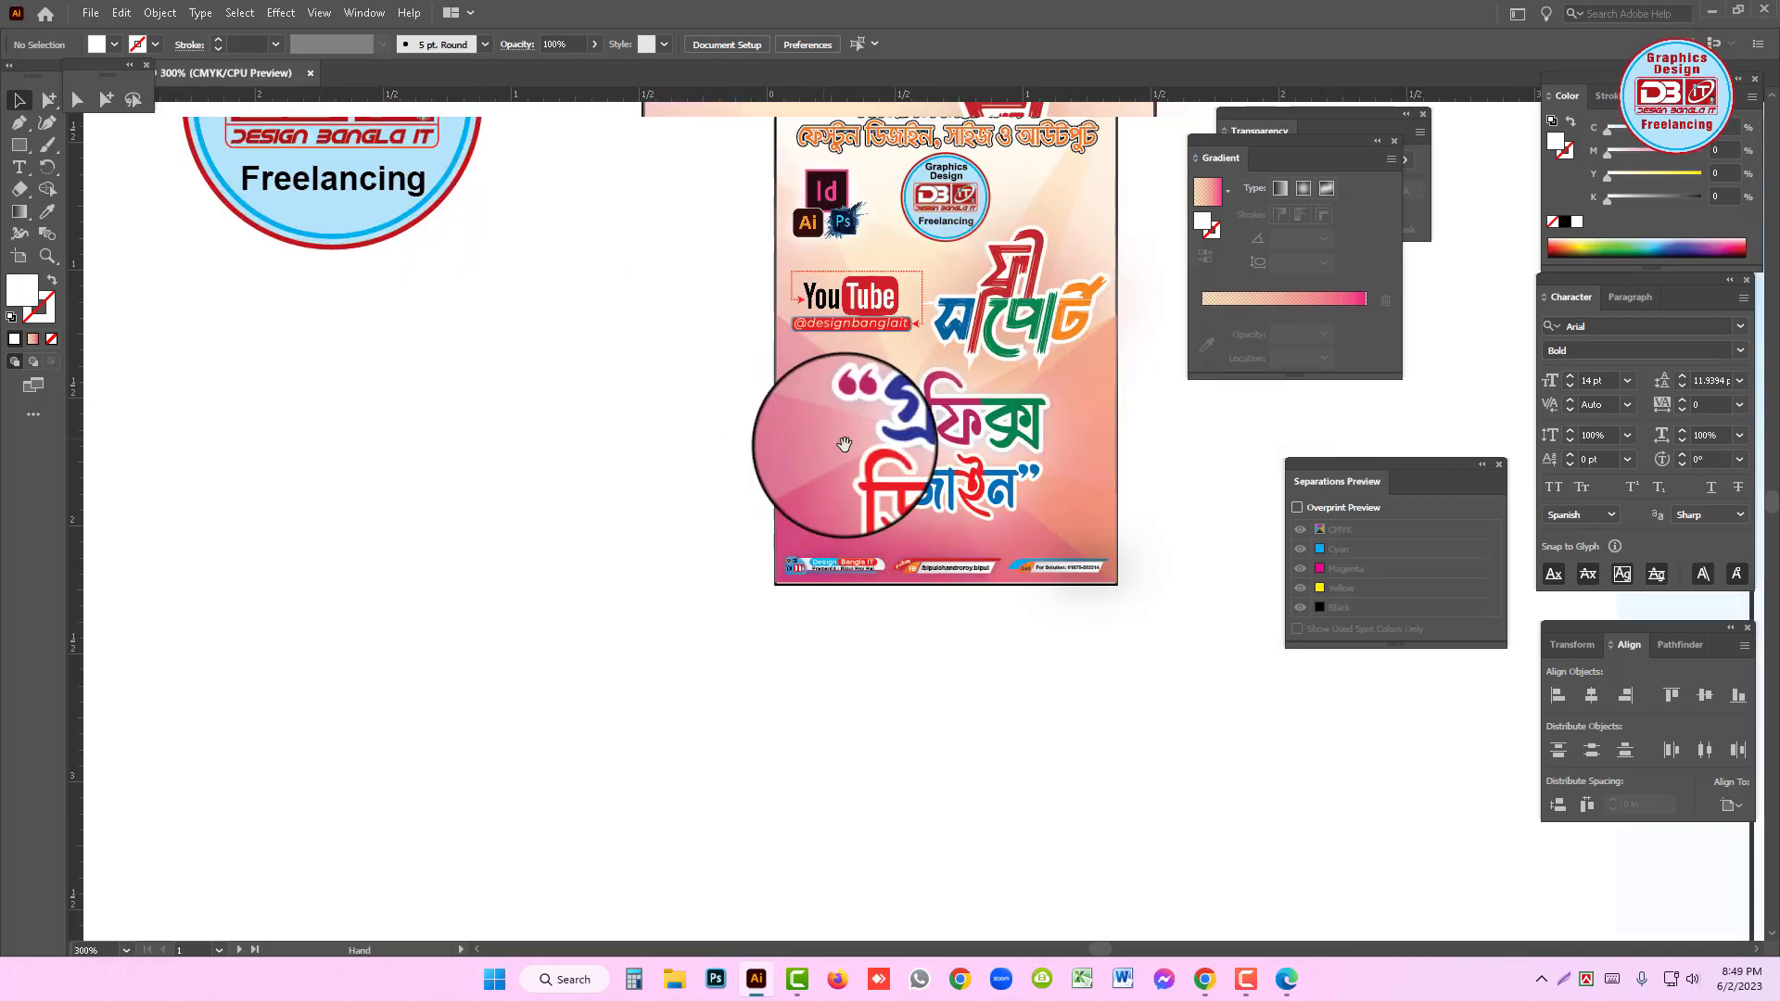
{"action": "left_click", "coordinate": [835, 443], "text": "ctrl"}
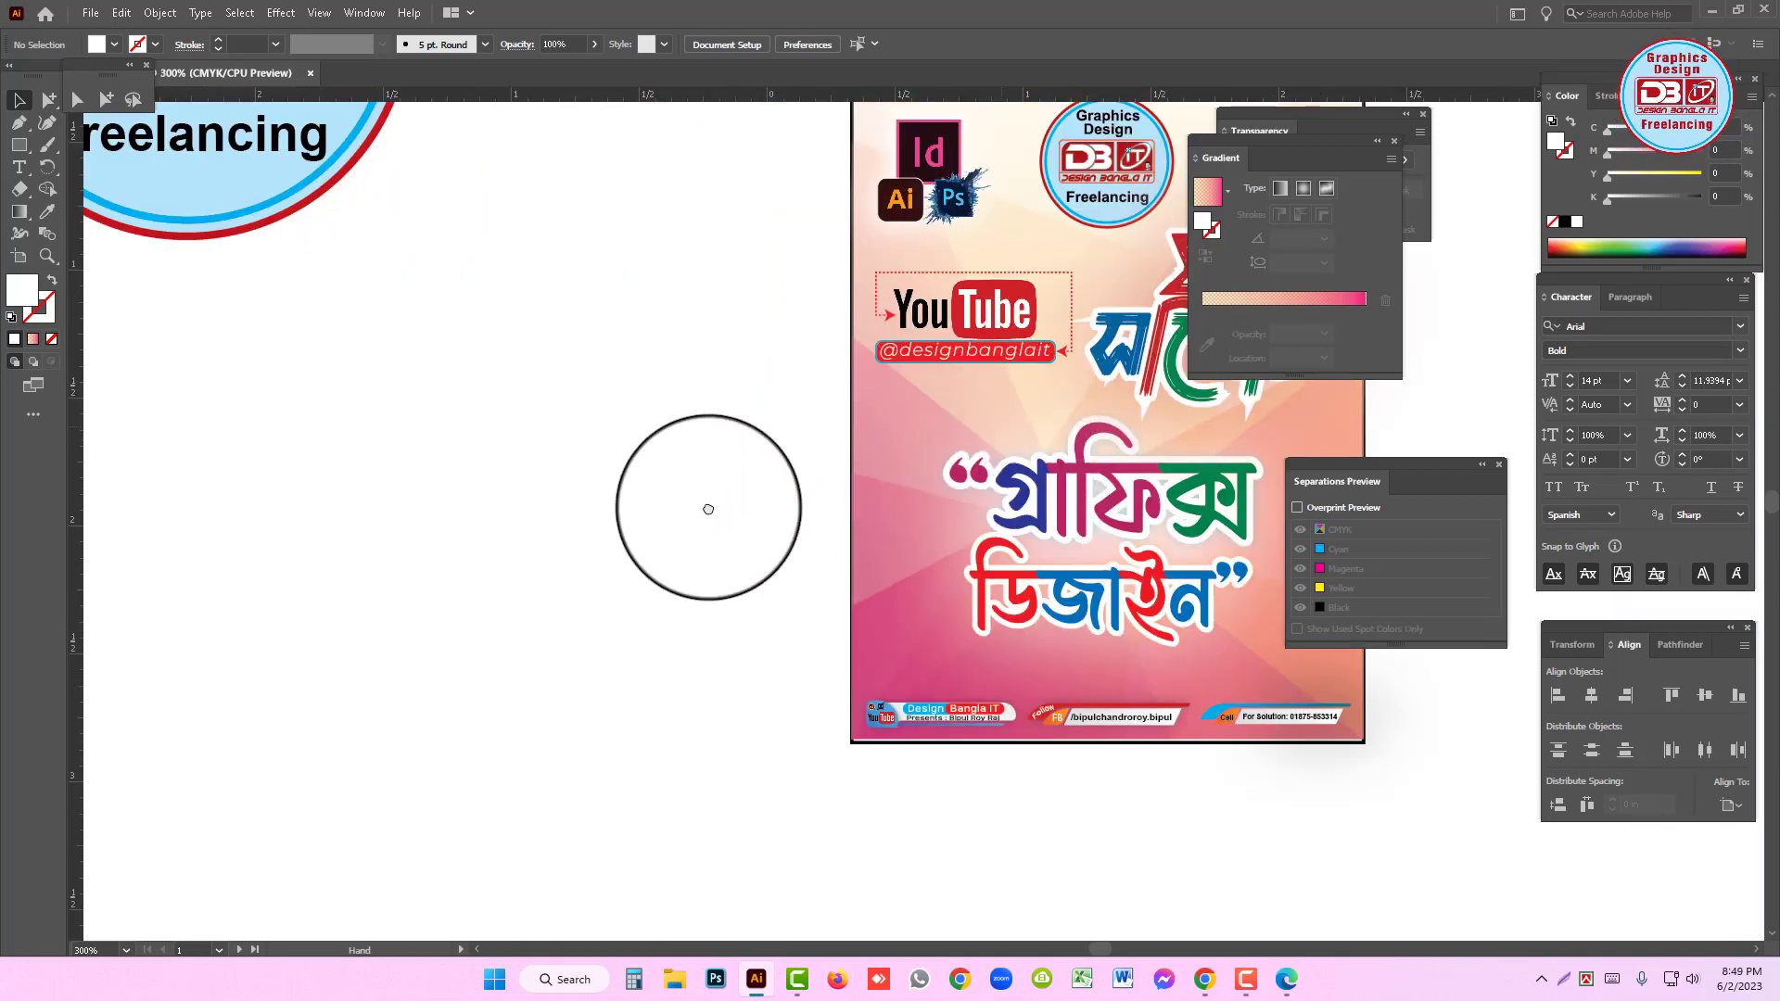
{"action": "scroll", "coordinate": [1017, 509], "scroll_direction": "right", "scroll_amount": 5}
{"action": "scroll", "coordinate": [1017, 509], "scroll_direction": "up", "scroll_amount": 2}
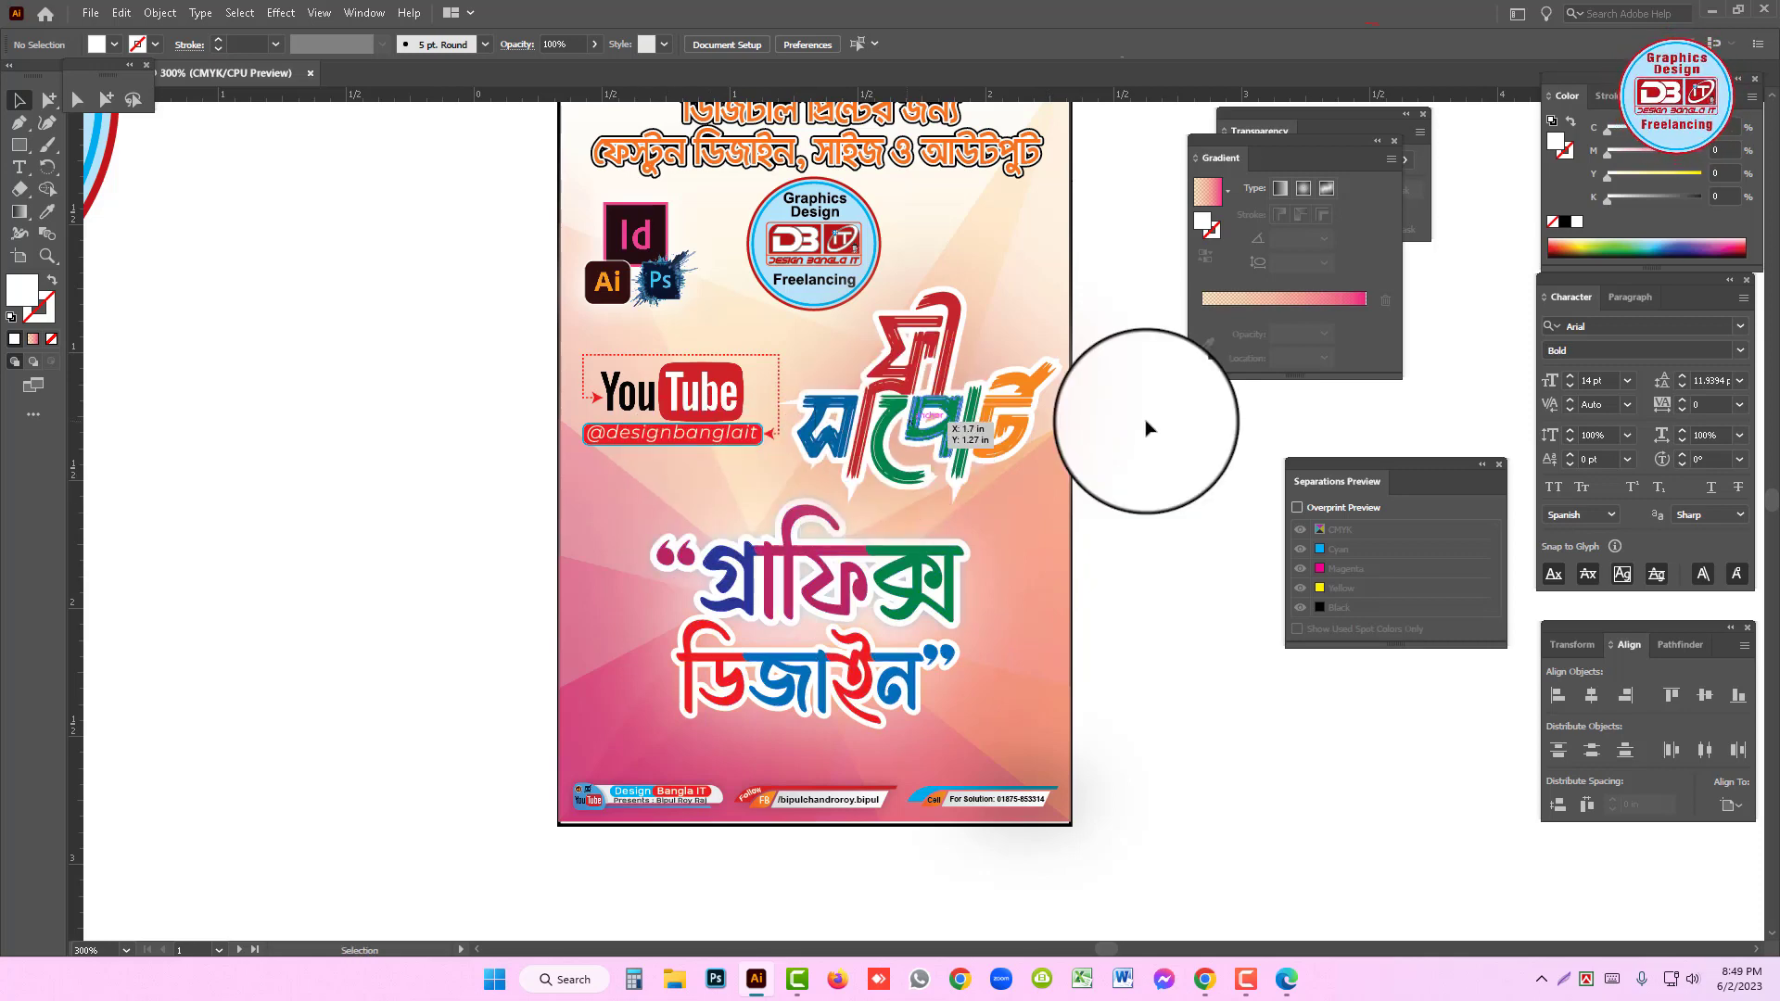
{"action": "left_click_drag", "start_coordinate": [913, 422], "coordinate": [1146, 423]}
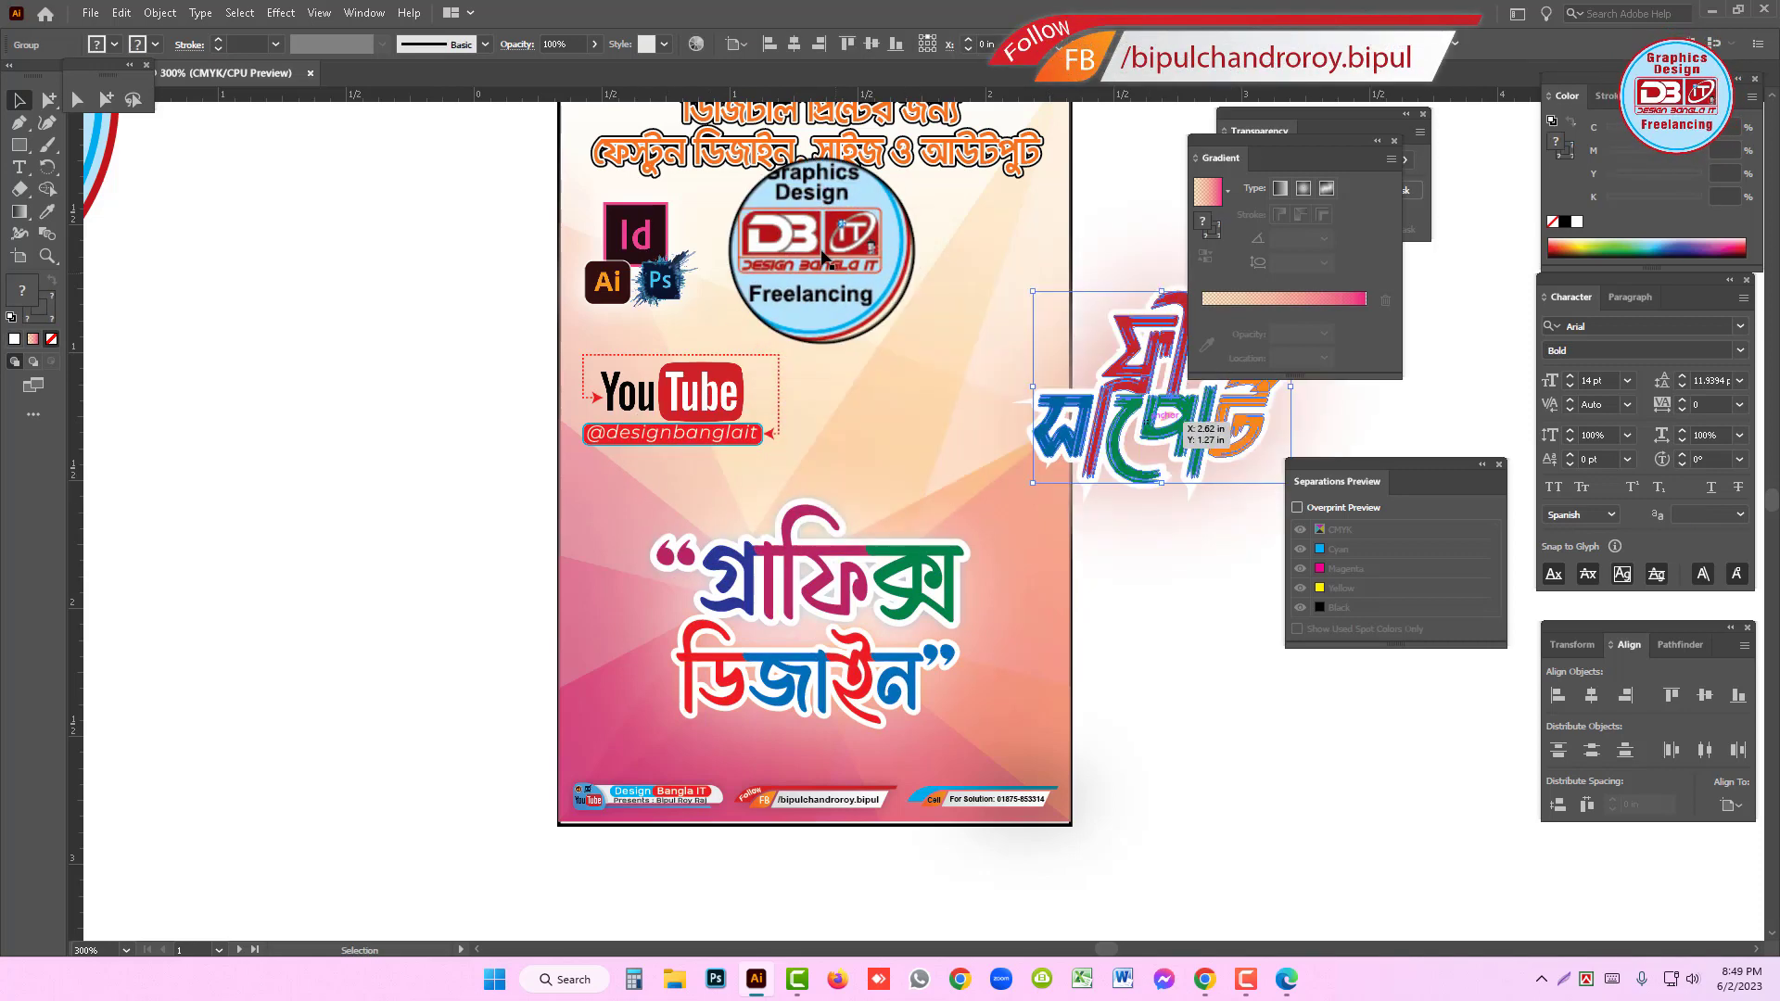
{"action": "left_click_drag", "start_coordinate": [824, 257], "coordinate": [1045, 612]}
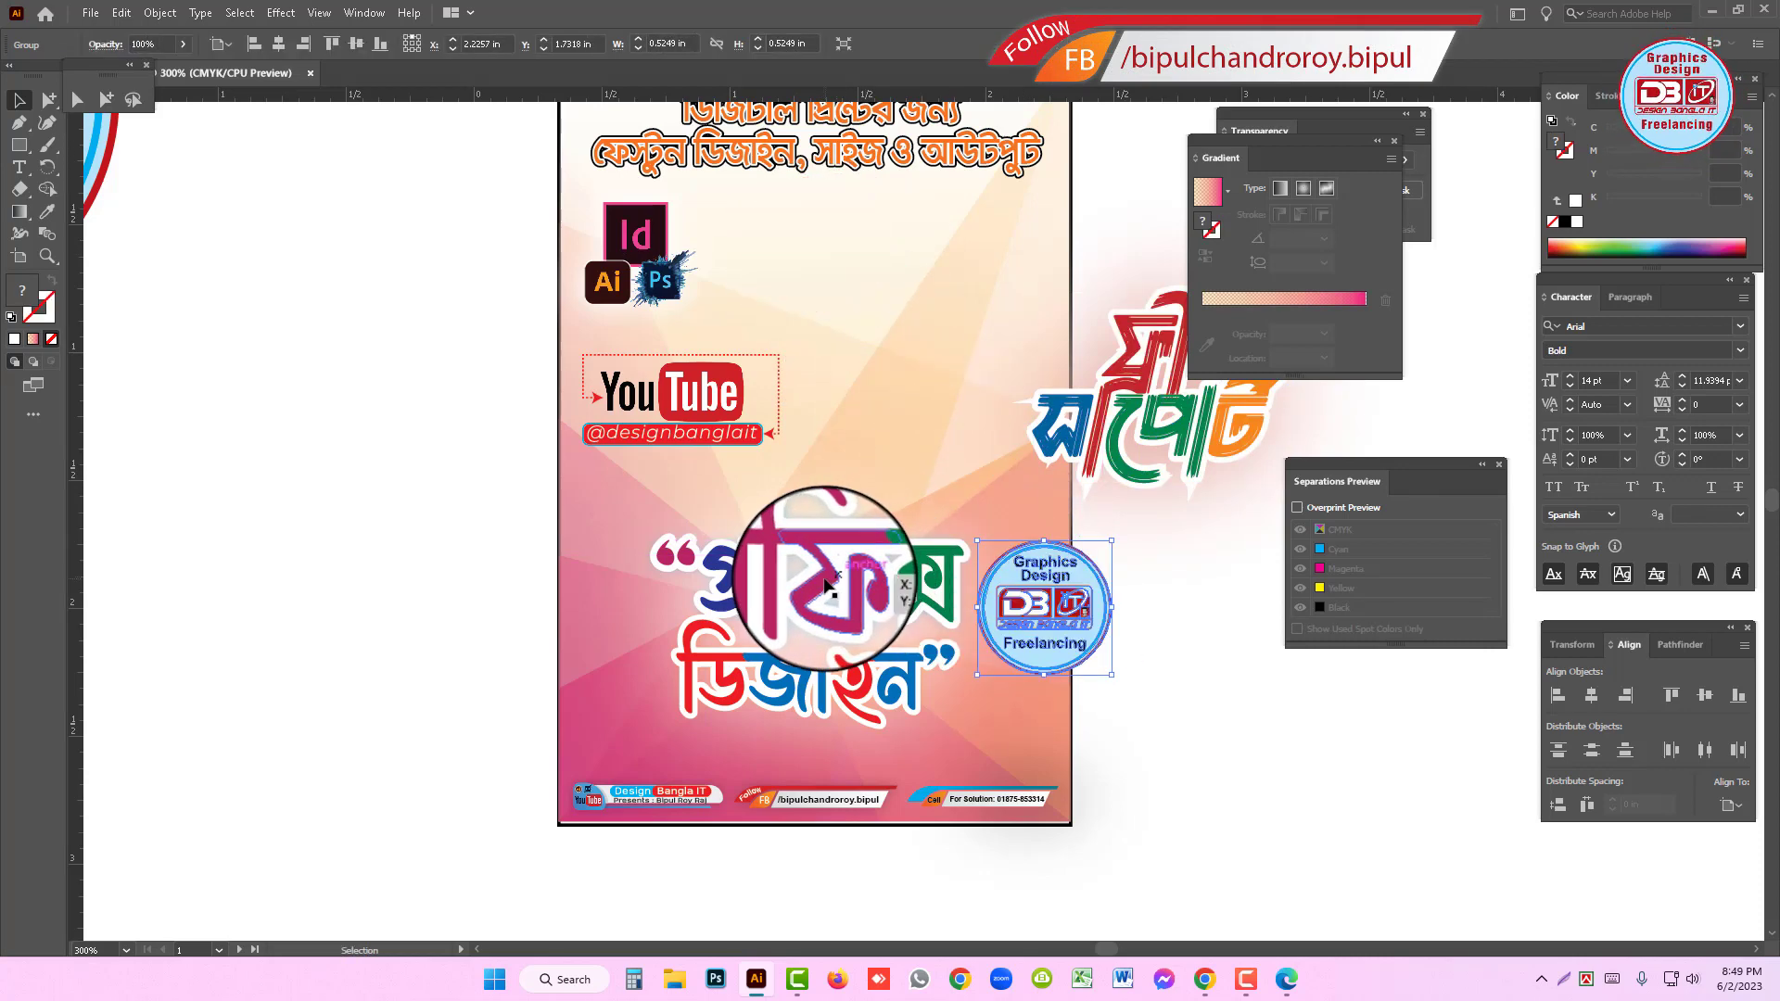
- Move the "গ্রাফিক্স ডিজাইন" lettering up beside the software icons and the YouTube channel graphic down to just above the contact strips
{"action": "left_click_drag", "start_coordinate": [828, 586], "coordinate": [898, 270]}
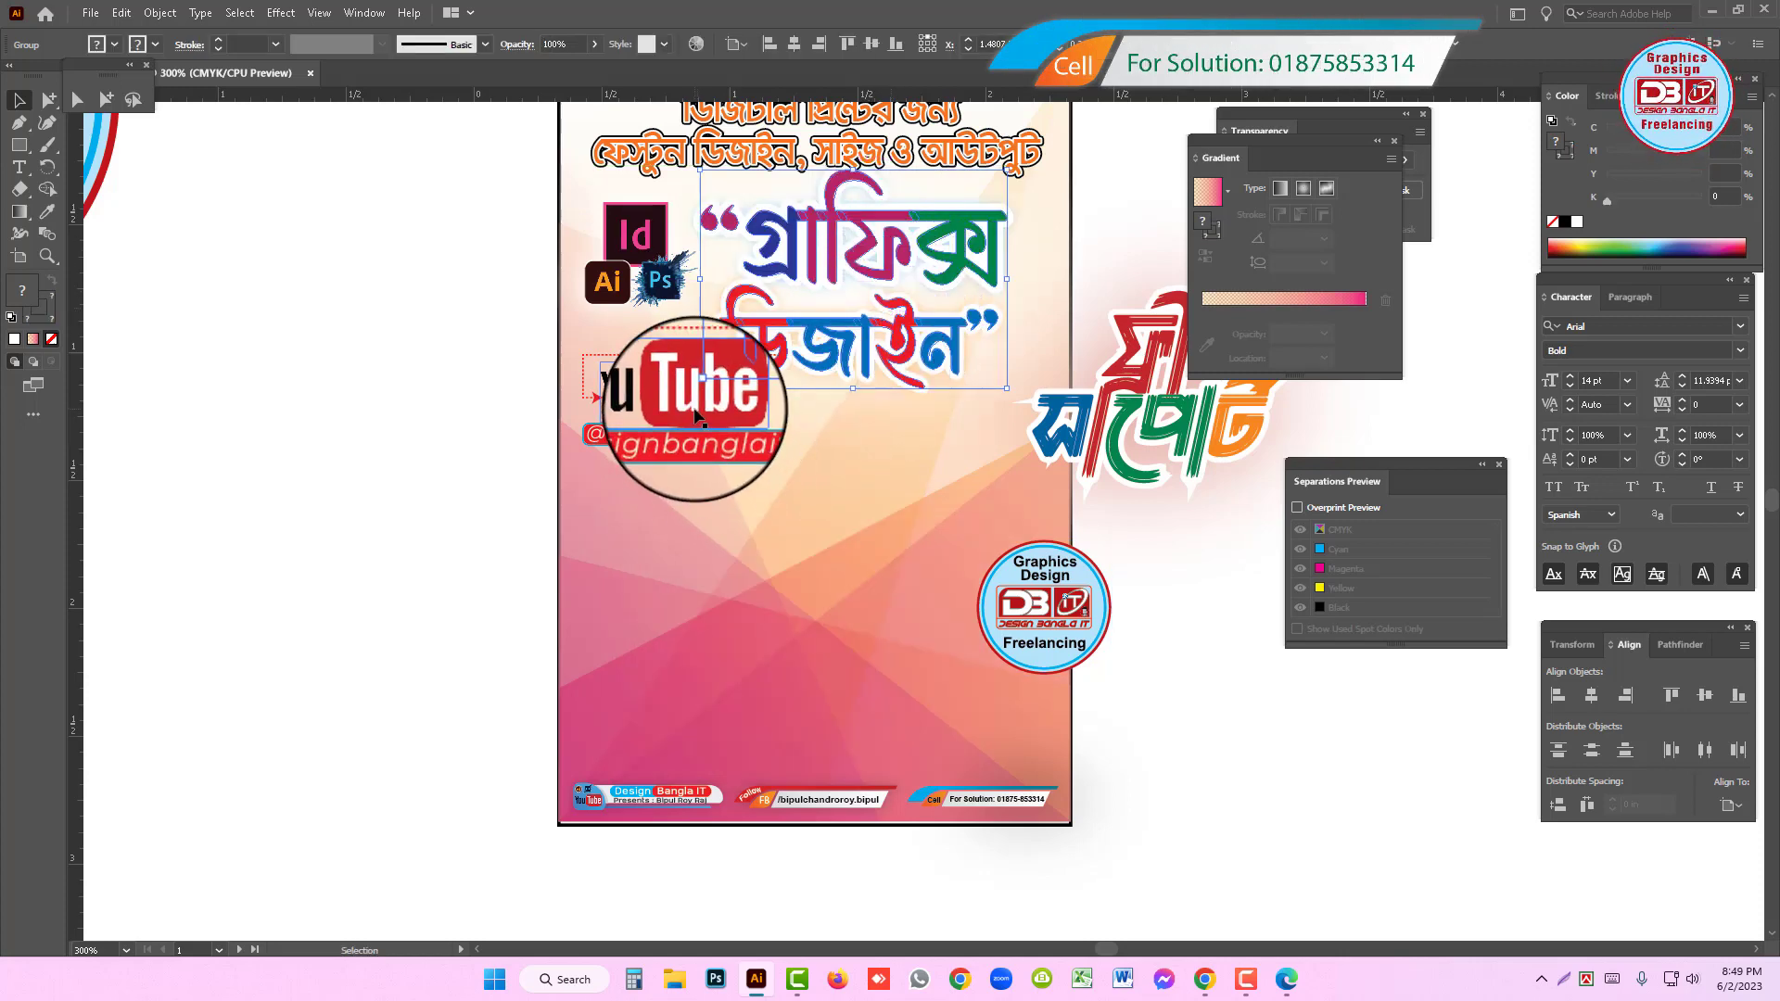
{"action": "left_click_drag", "start_coordinate": [696, 416], "coordinate": [822, 732]}
{"action": "left_click", "coordinate": [1132, 683]}
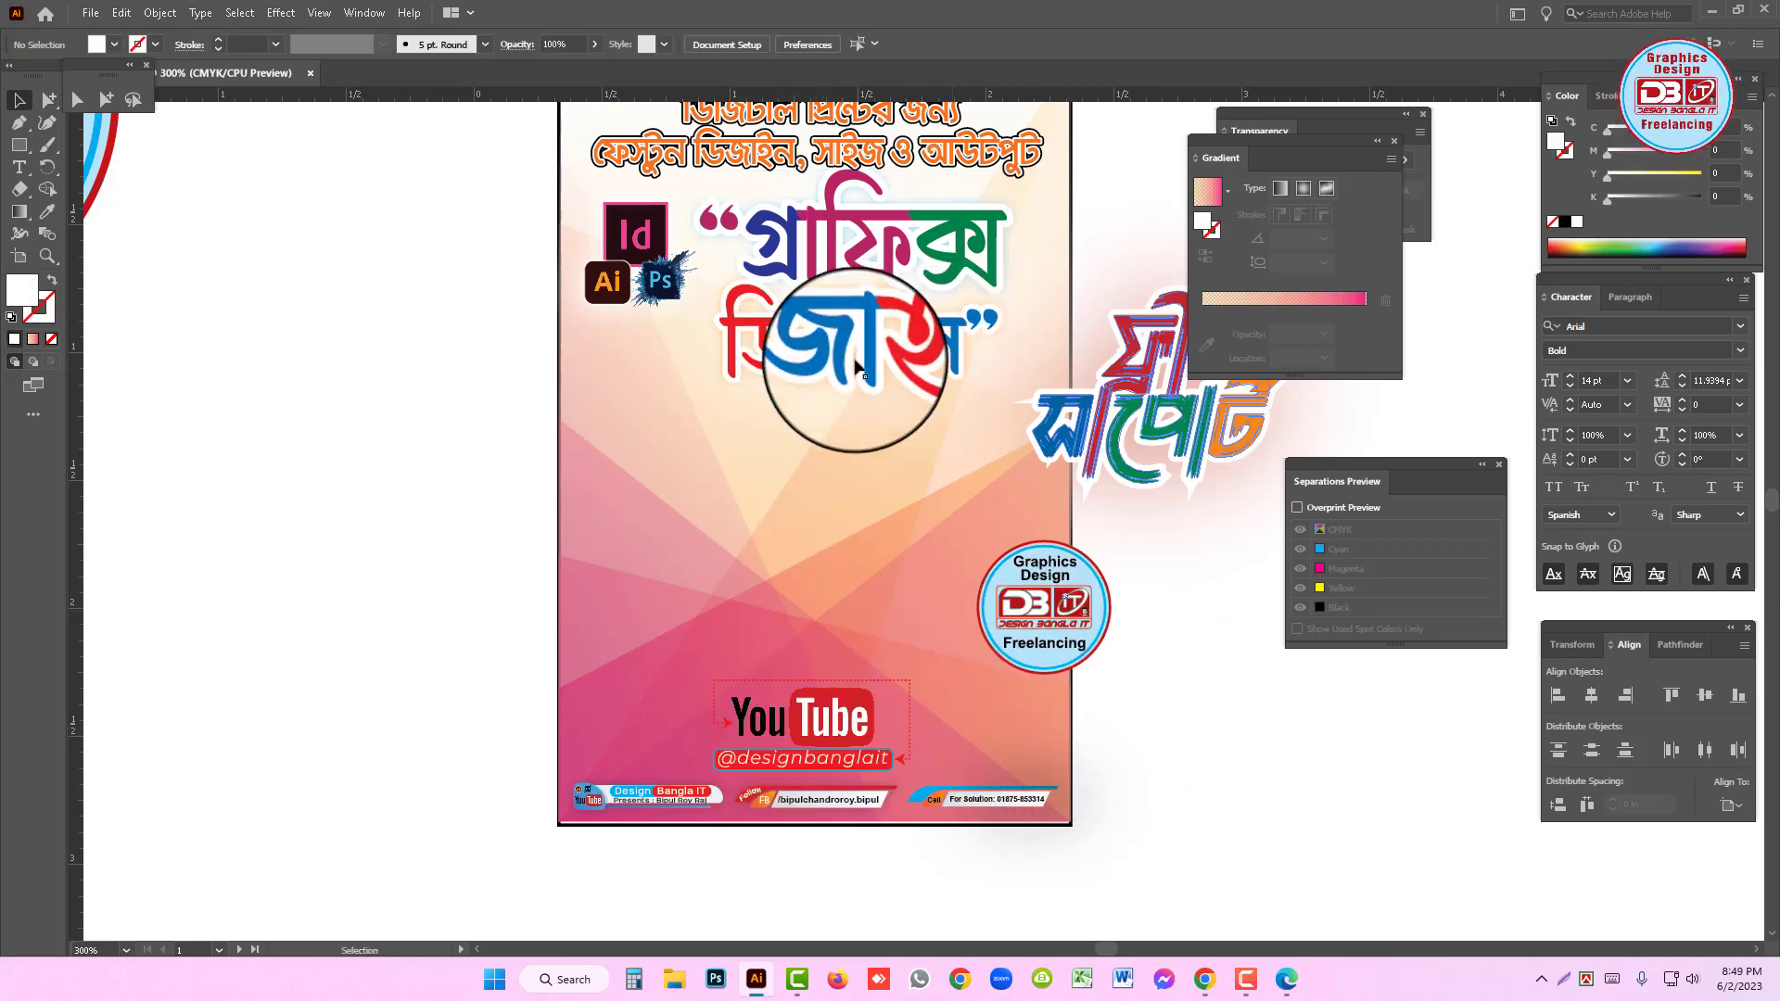
- Nudge the "গ্রাফিক্স ডিজাইন" lettering down, then place the "ফ্রী সাপোর্ট" lettering beneath it, enlarged to about 1.48 in wide
{"action": "key", "text": "space"}
{"action": "left_click_drag", "start_coordinate": [968, 519], "coordinate": [977, 545]}
{"action": "left_click_drag", "start_coordinate": [877, 273], "coordinate": [875, 290]}
{"action": "left_click_drag", "start_coordinate": [1104, 445], "coordinate": [912, 617]}
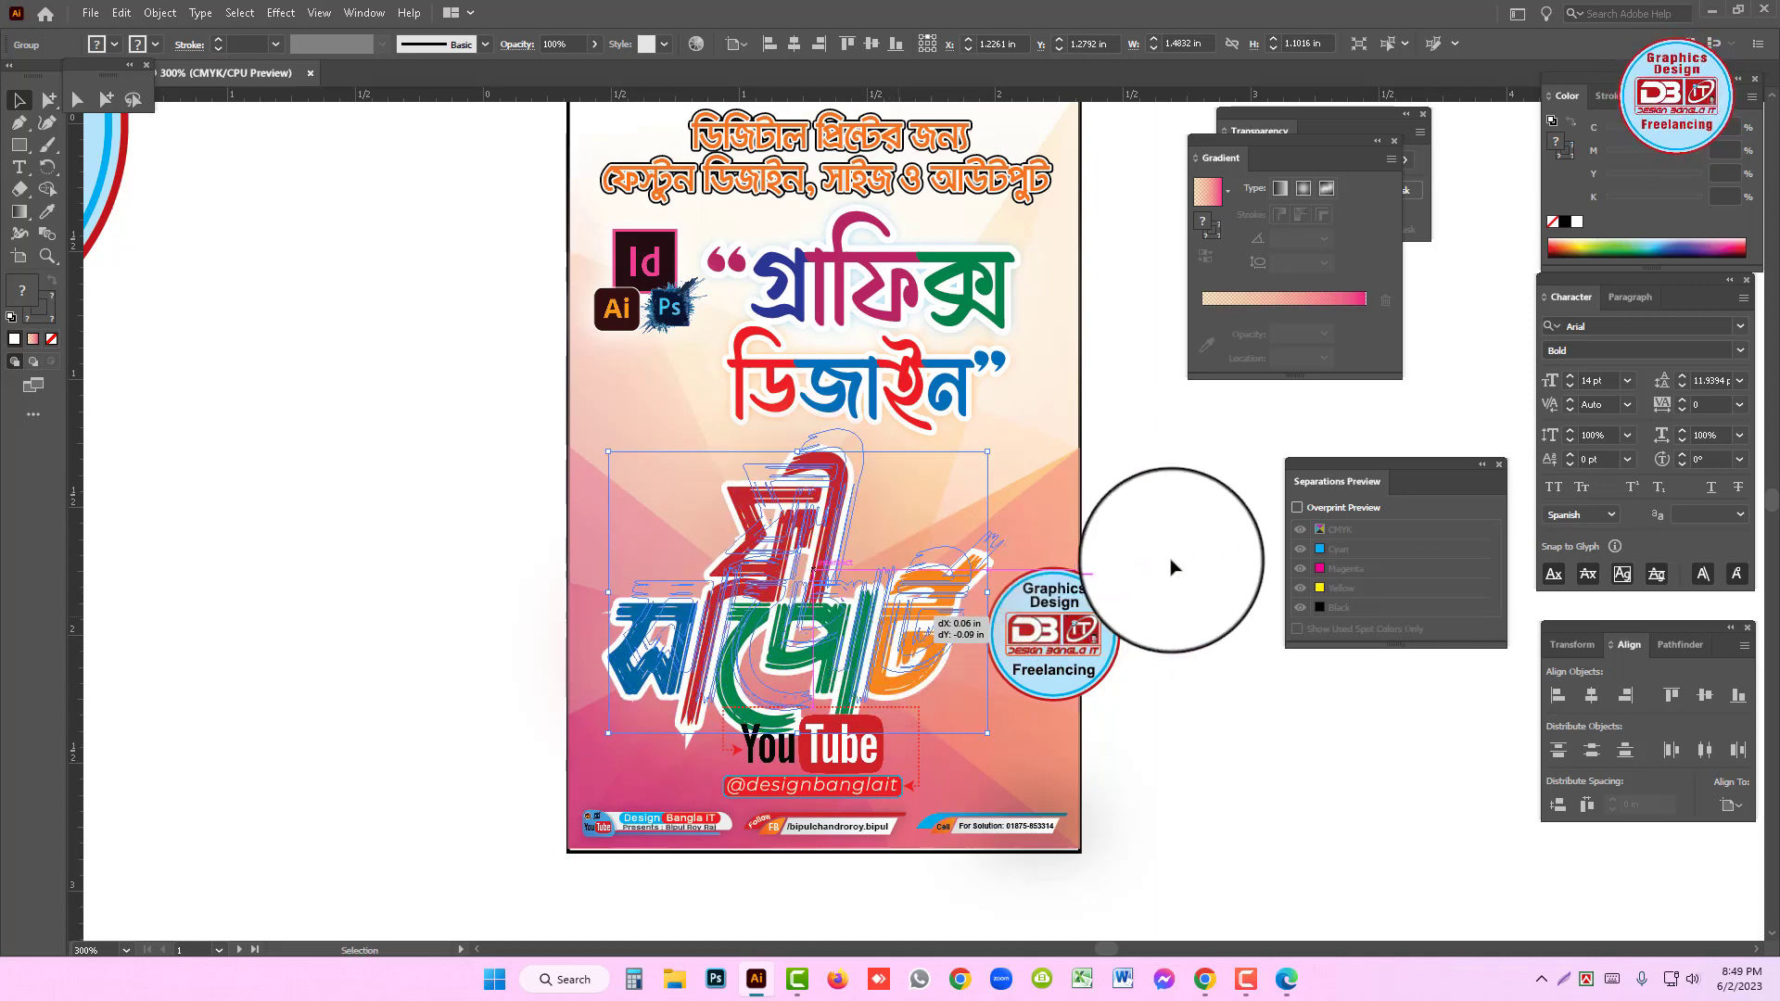
{"action": "left_click", "coordinate": [1104, 571]}
- Move the small round logo off the banner into the empty area beneath the large round logo
{"action": "key", "text": "ctrl+alt+space"}
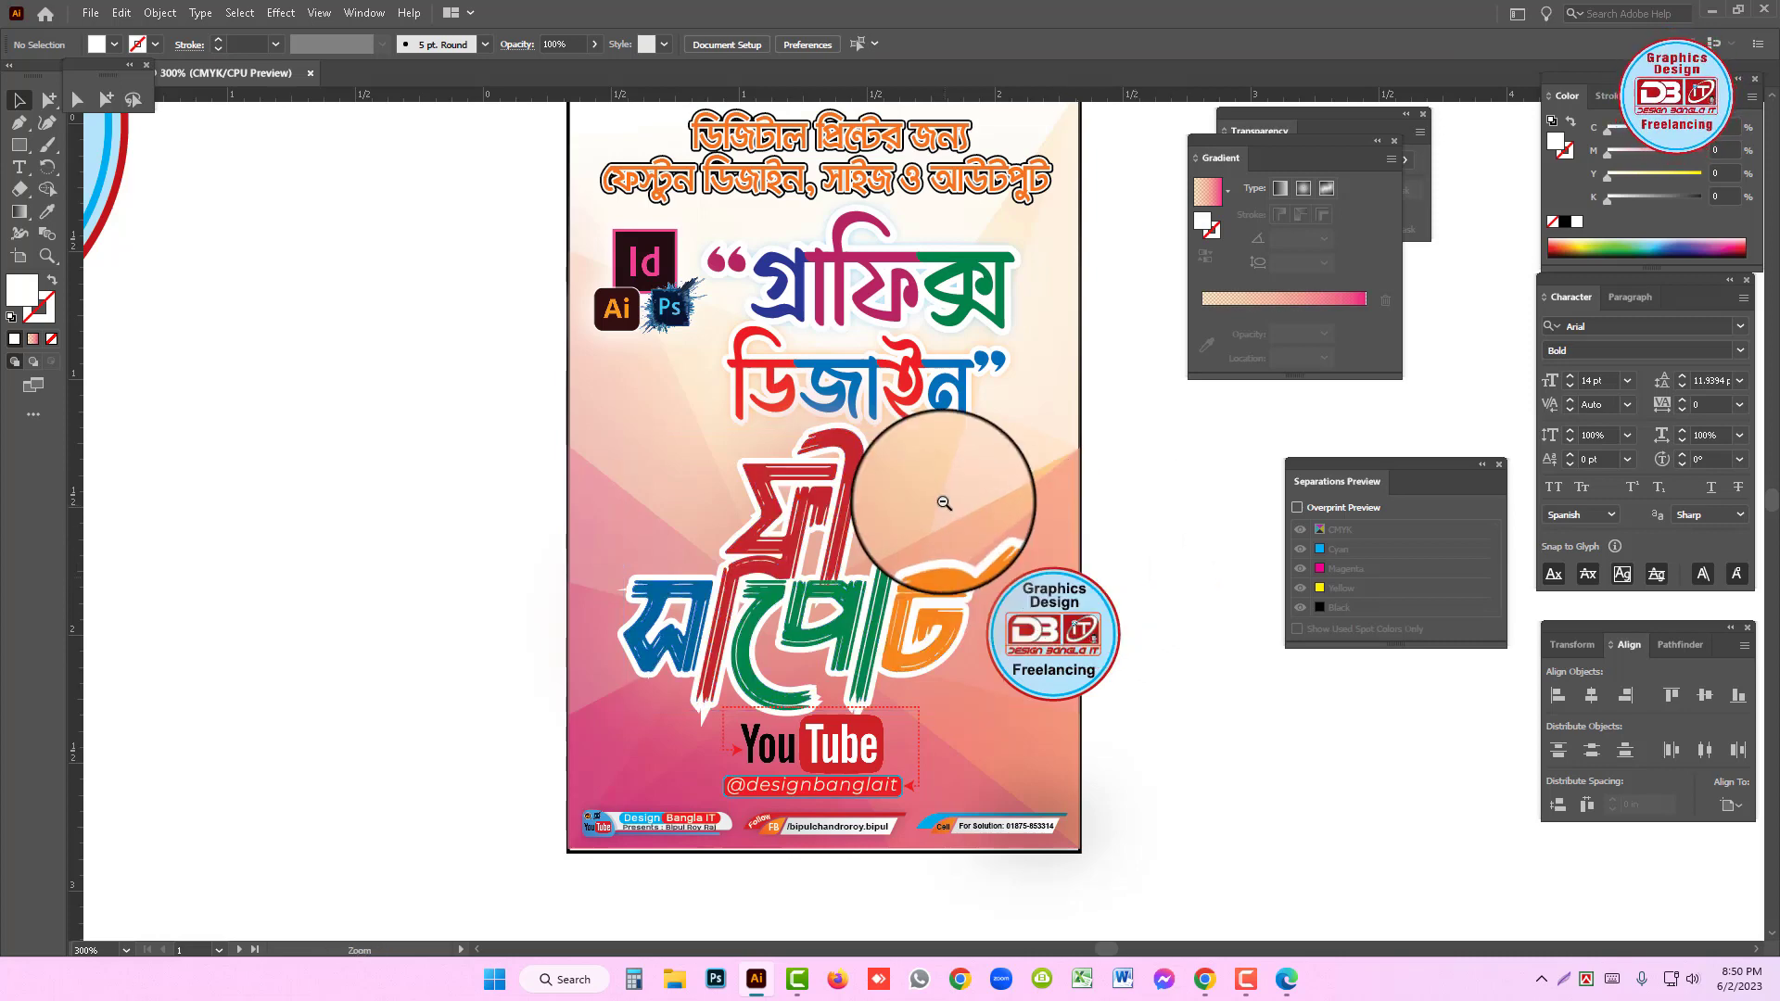
{"action": "left_click", "coordinate": [944, 502]}
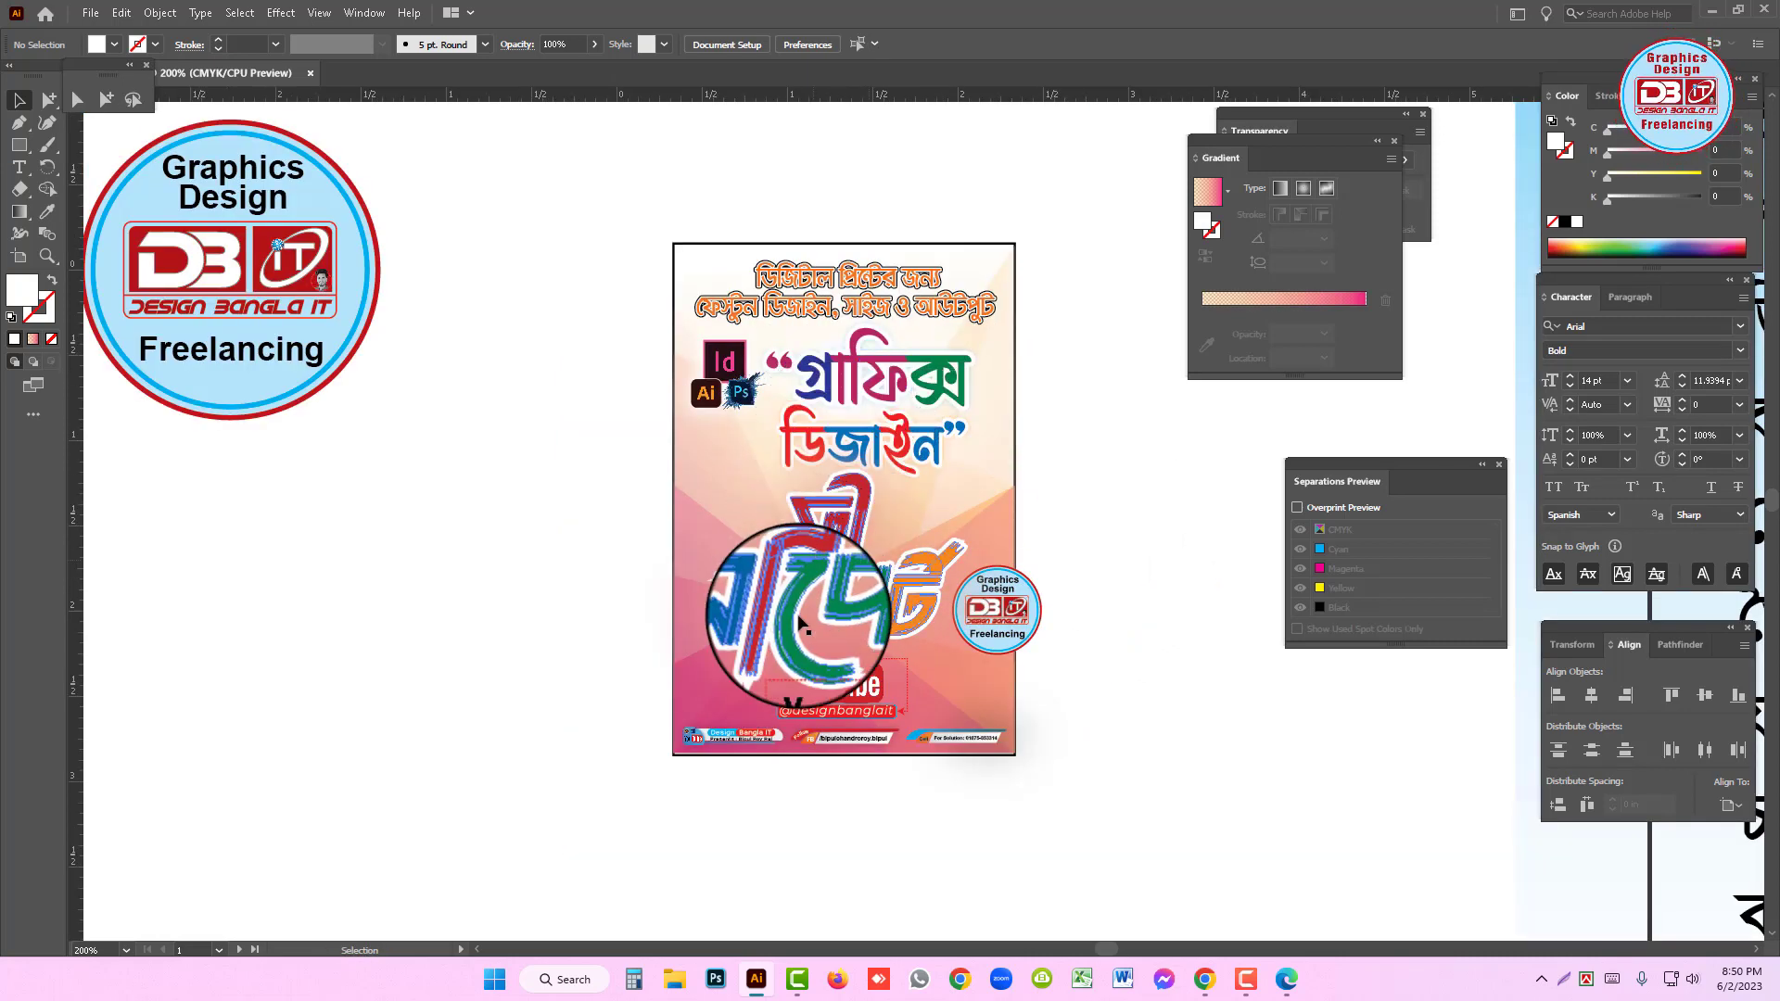
{"action": "left_click", "coordinate": [1003, 609]}
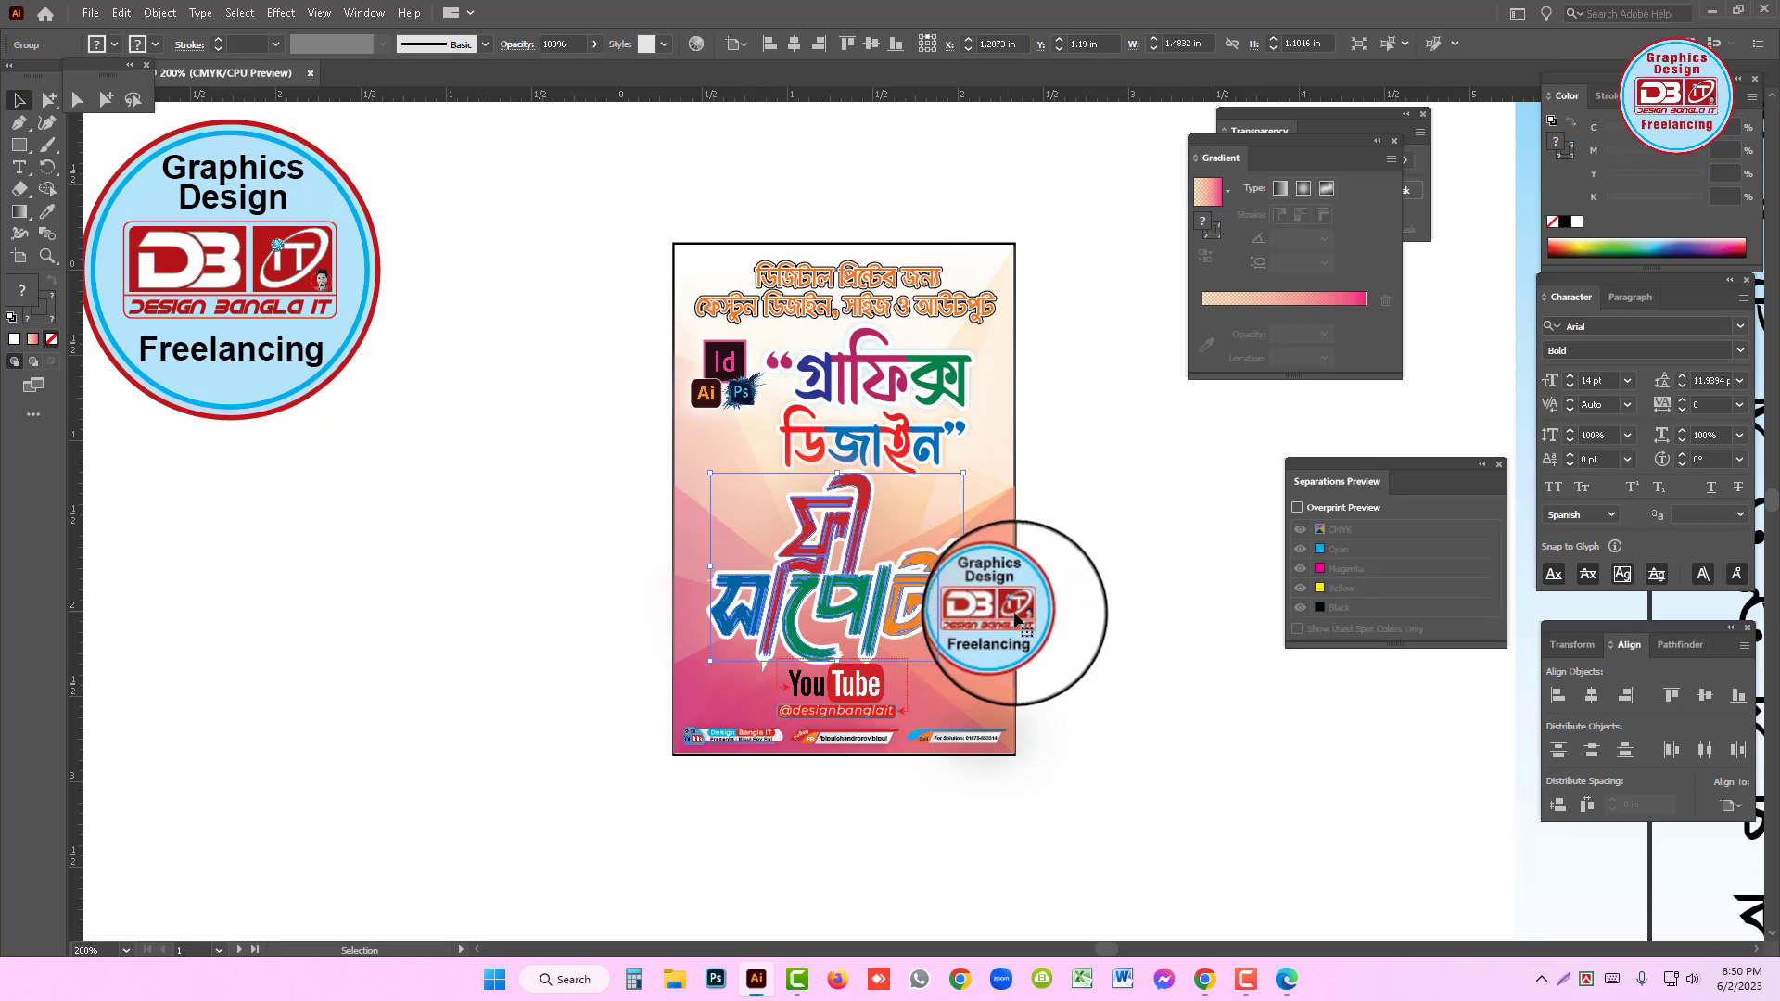
{"action": "left_click_drag", "start_coordinate": [1039, 626], "coordinate": [1126, 547]}
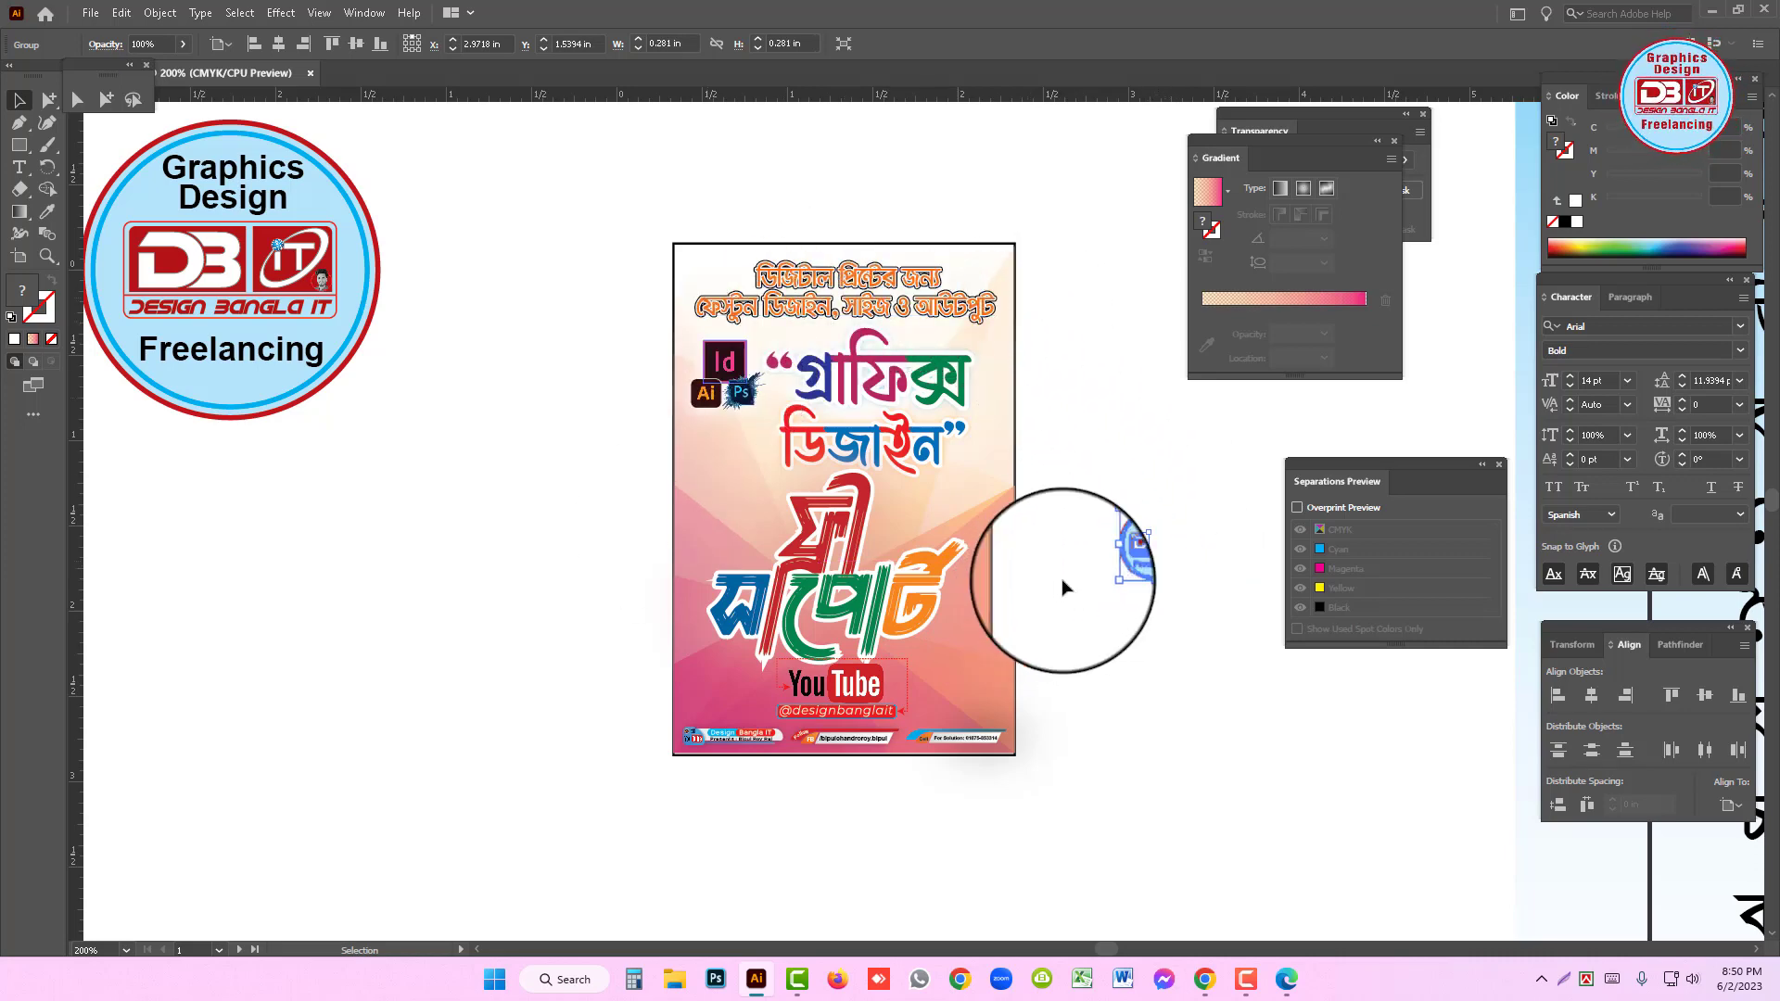
{"action": "left_click_drag", "start_coordinate": [714, 478], "coordinate": [711, 463]}
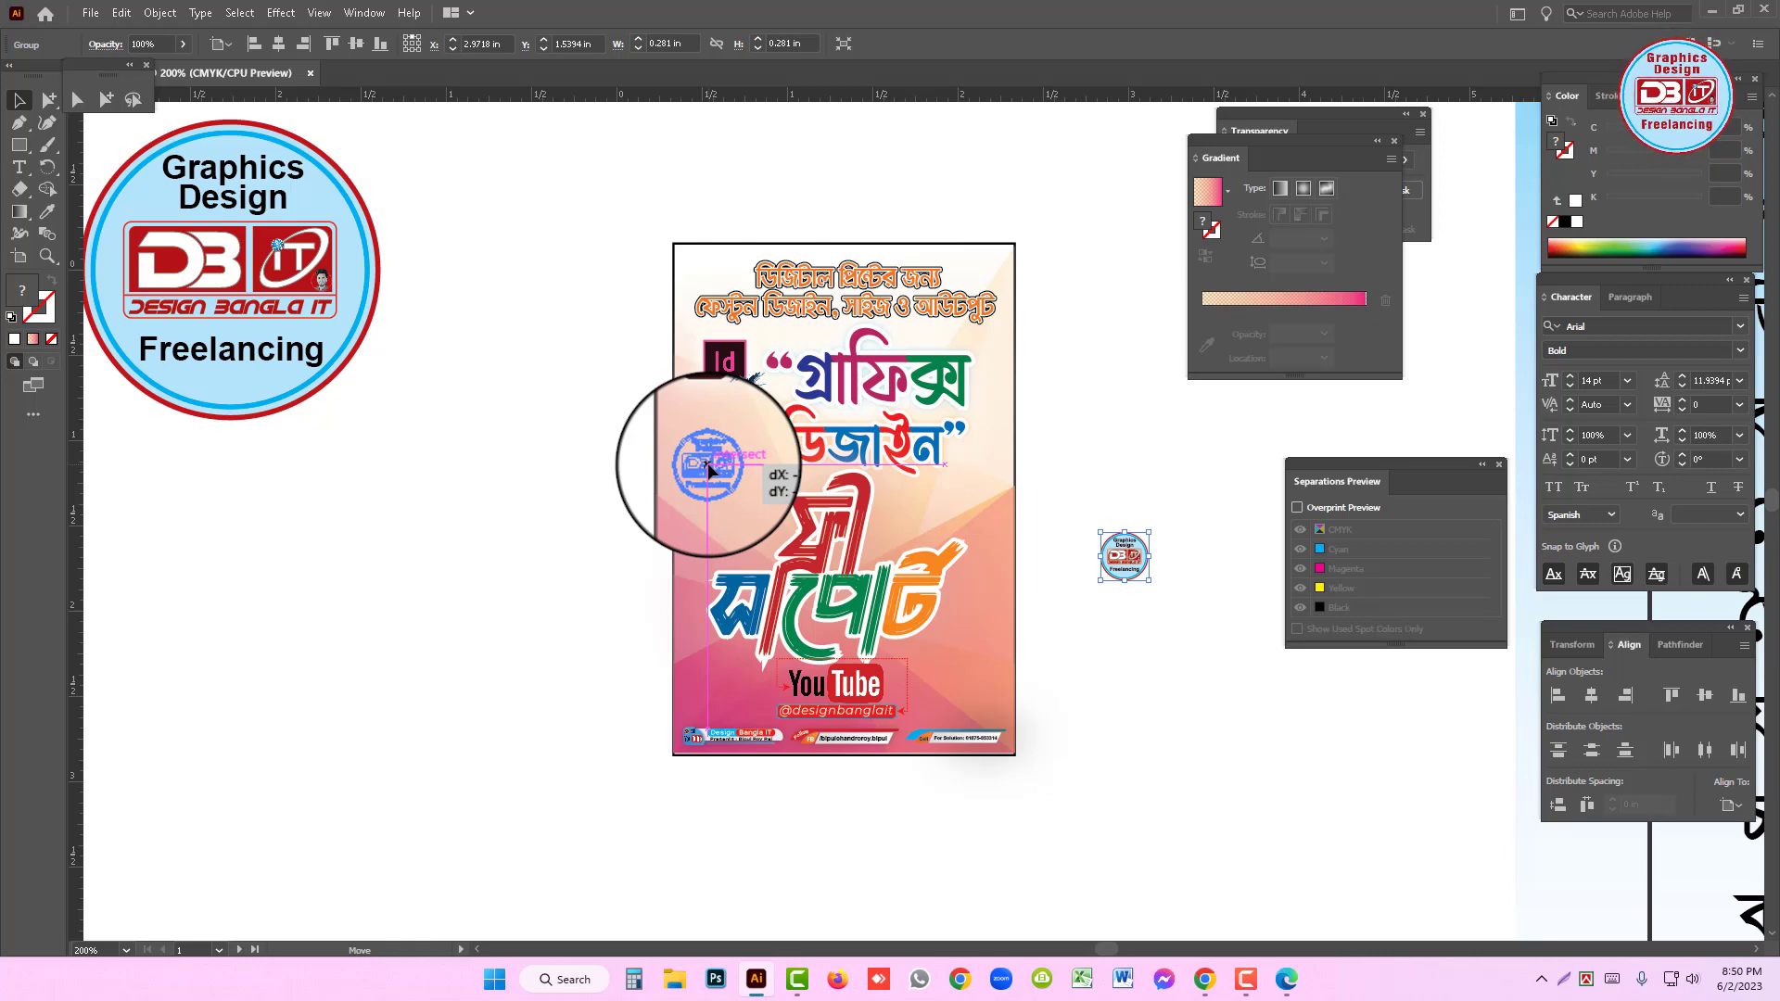
{"action": "left_click_drag", "start_coordinate": [710, 470], "coordinate": [210, 490]}
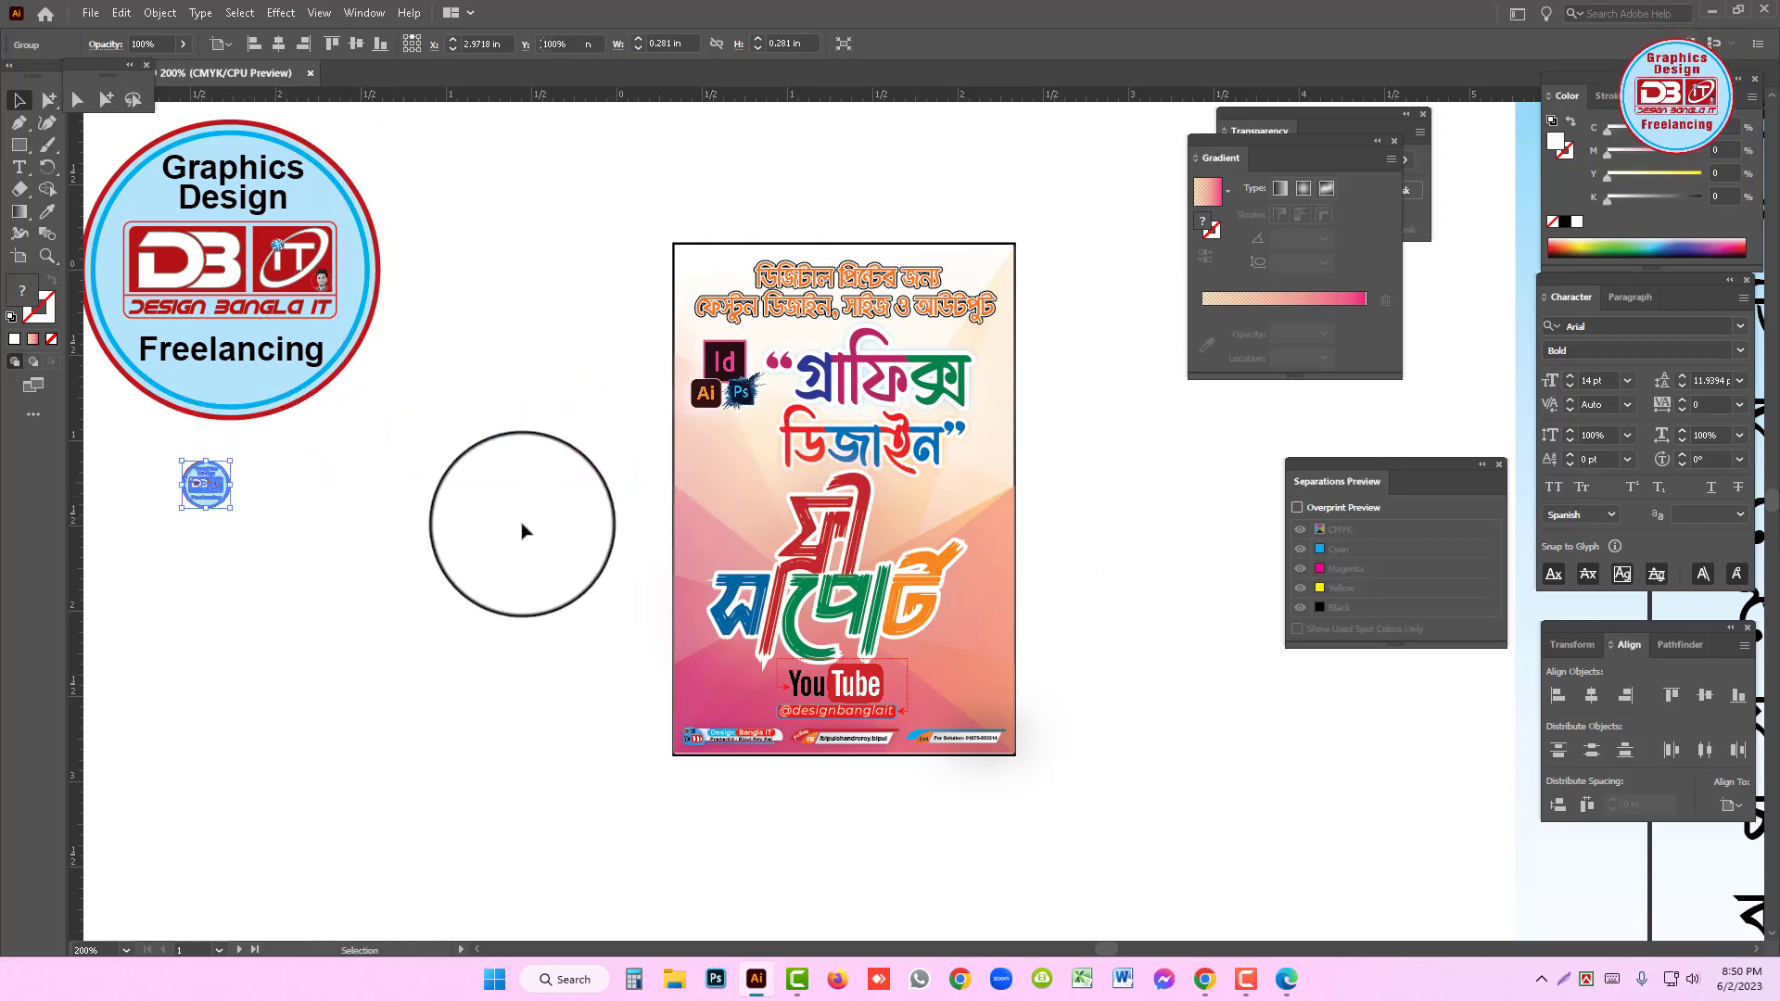
{"action": "left_click", "coordinate": [522, 531]}
- Reduce the height of the "ফ্রী সাপোর্ট" lettering to about 1.05 in and shift it slightly right and down
{"action": "left_click", "coordinate": [862, 504], "text": "ctrl"}
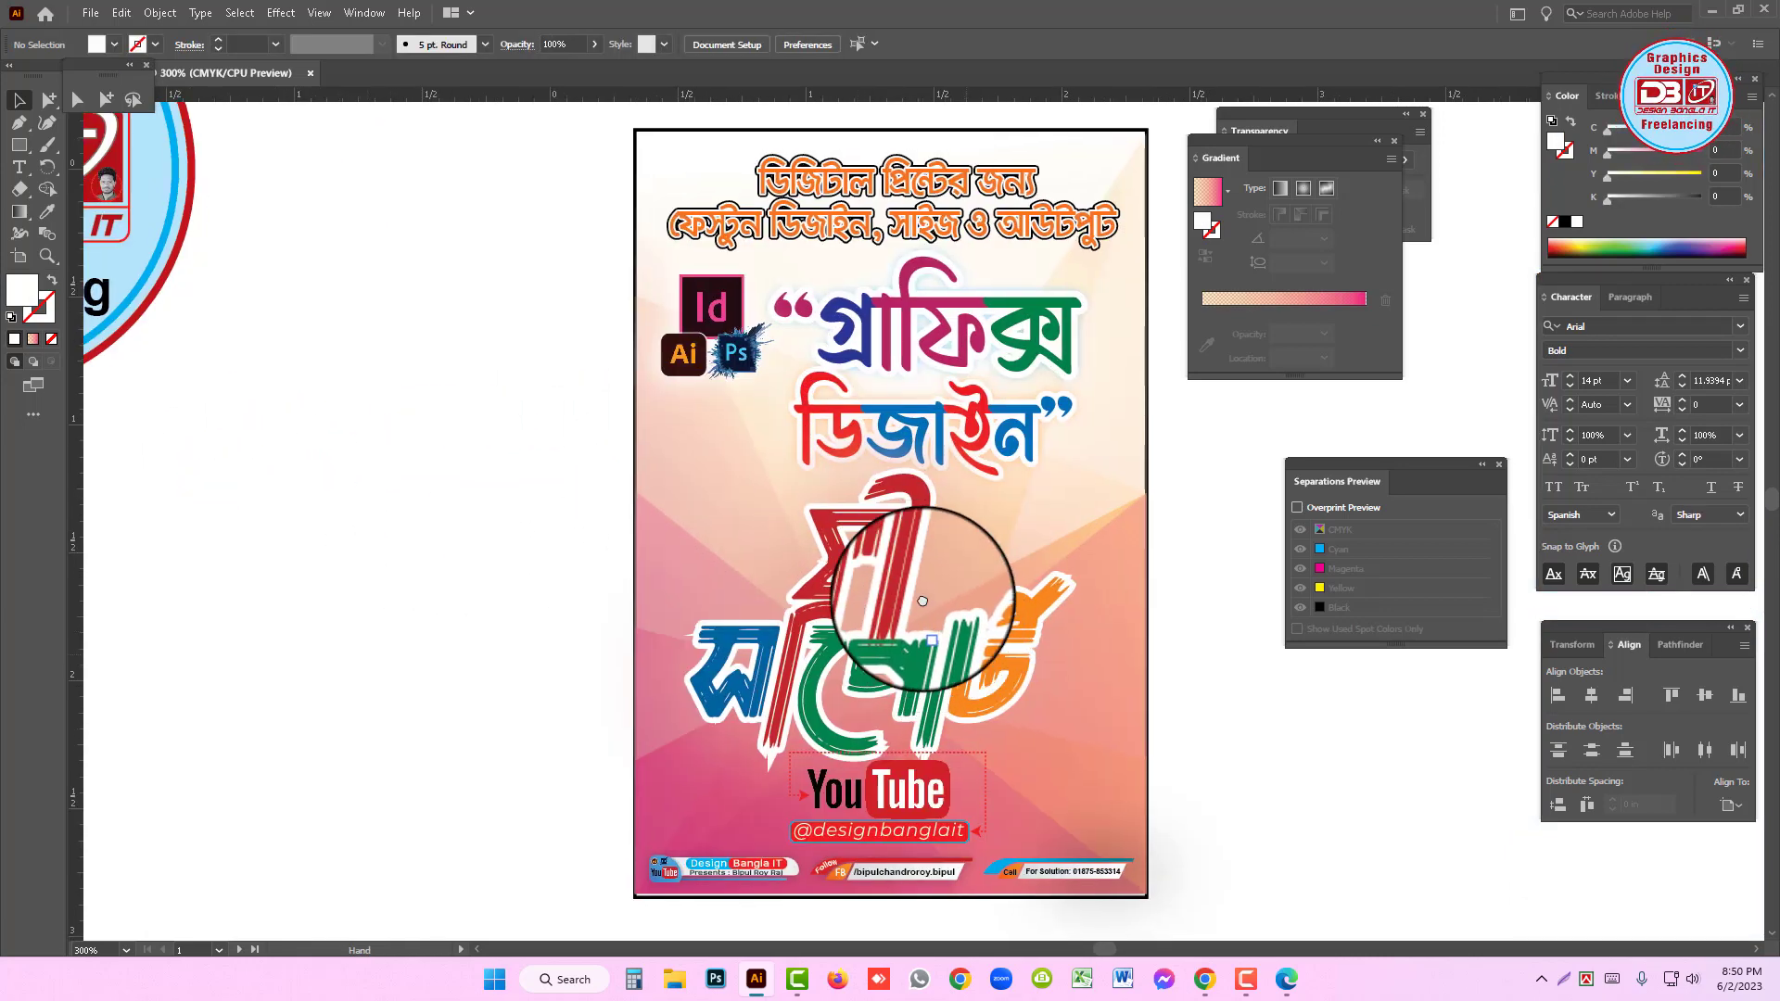
{"action": "left_click_drag", "start_coordinate": [922, 601], "coordinate": [877, 538]}
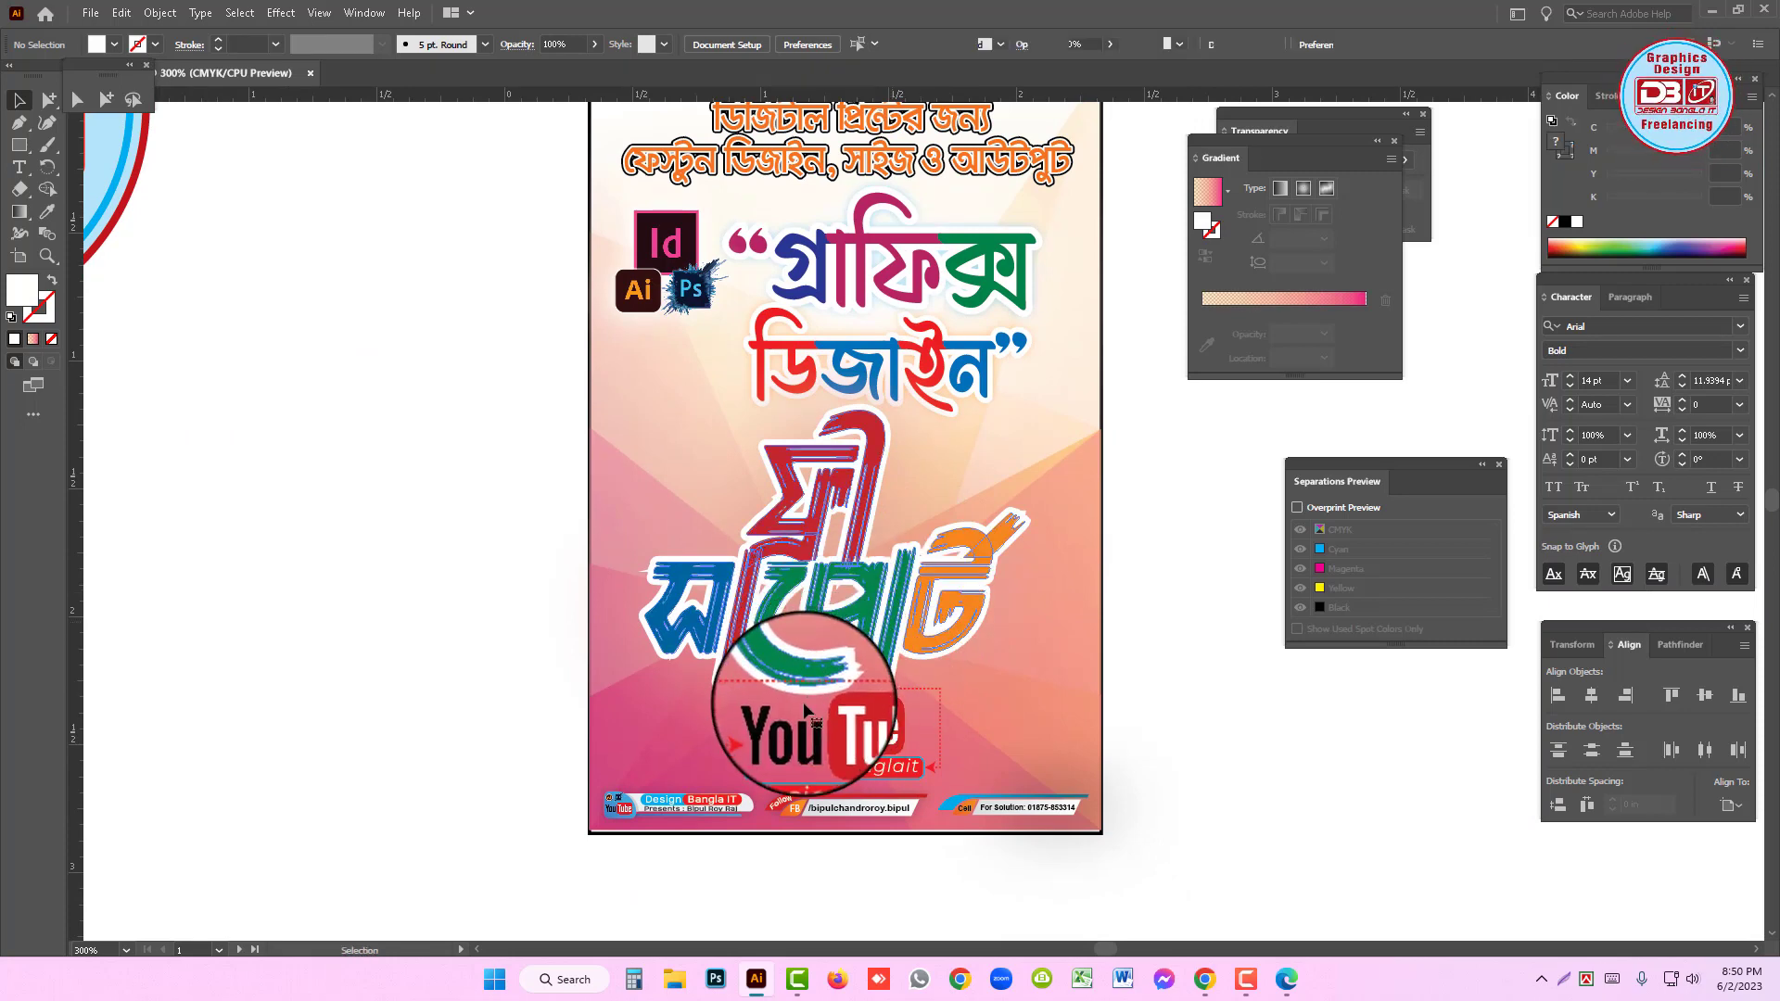
{"action": "left_click", "coordinate": [840, 685]}
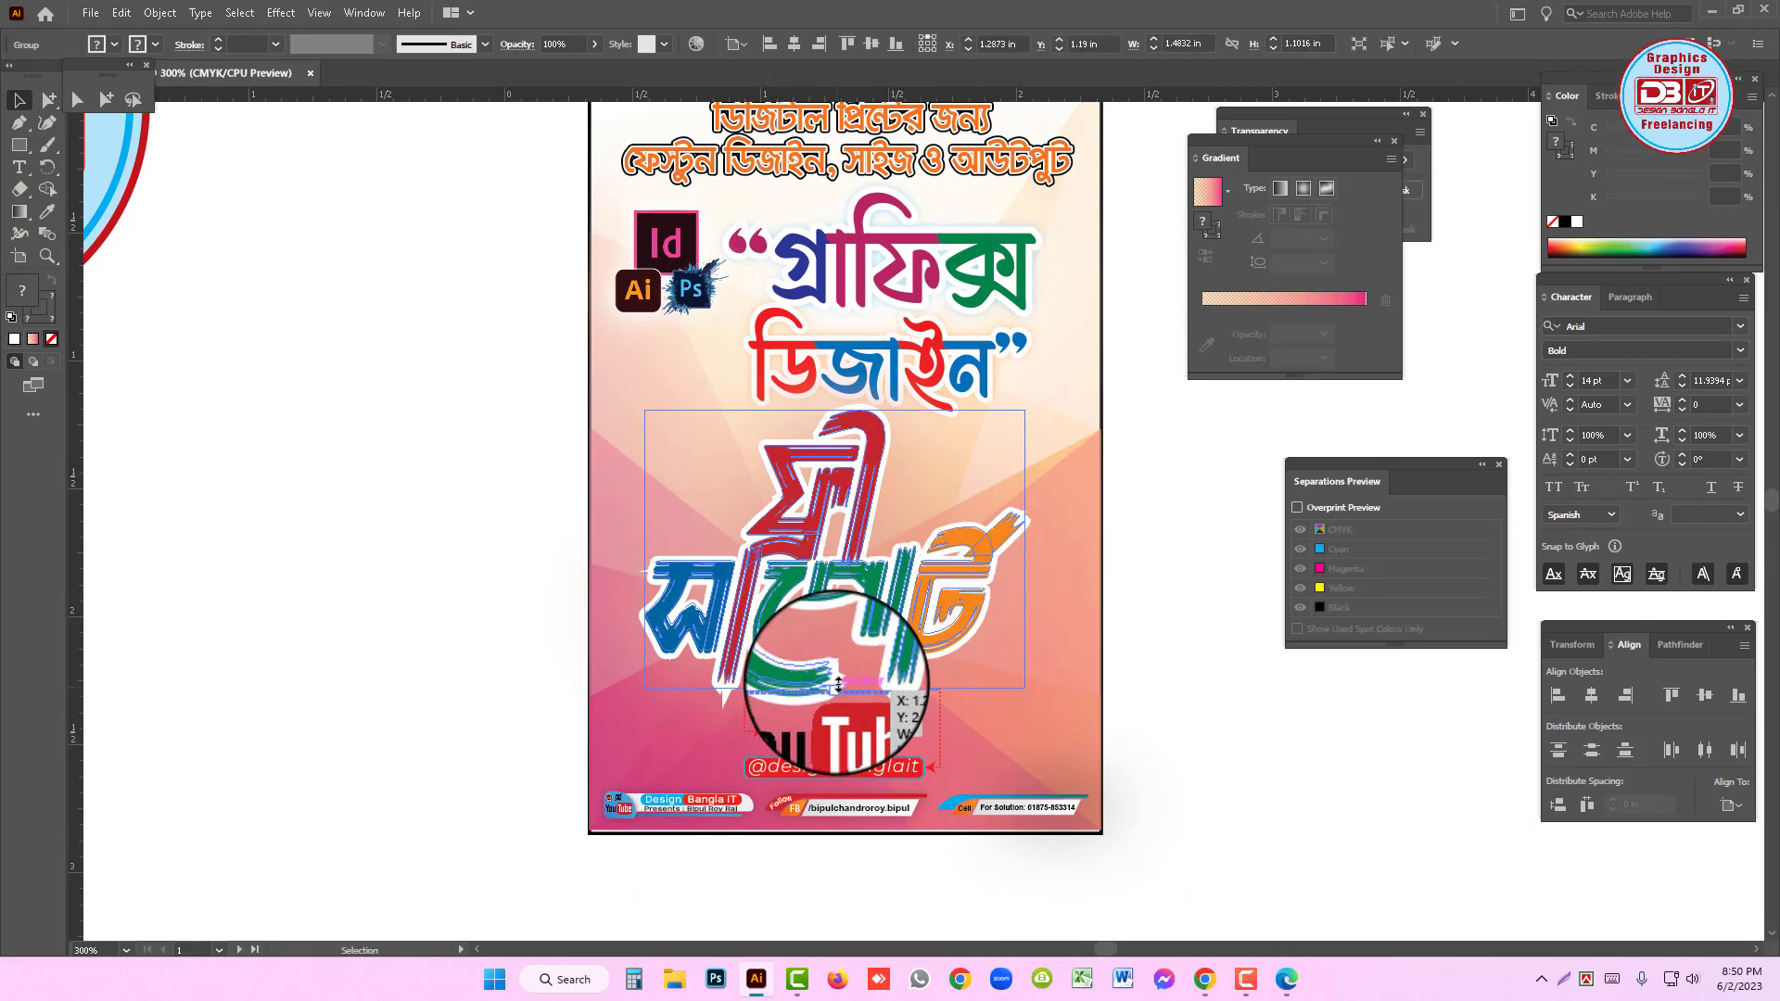
{"action": "left_click_drag", "start_coordinate": [839, 684], "coordinate": [840, 675]}
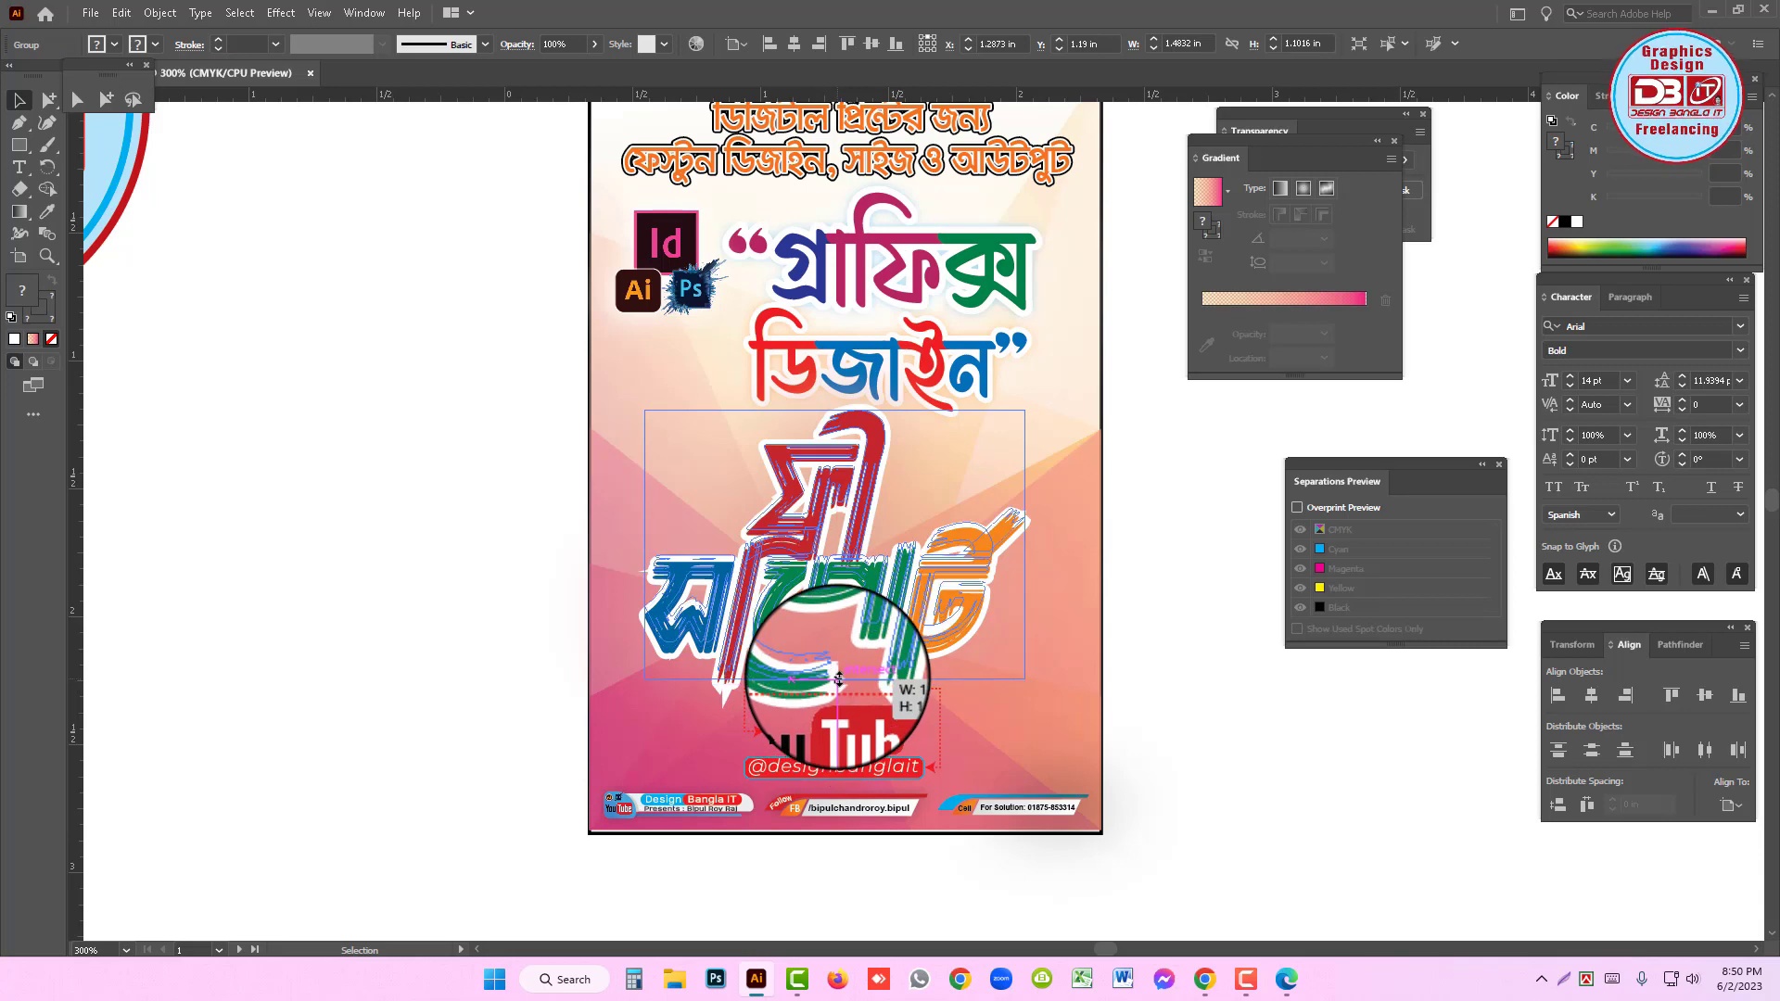
{"action": "left_click", "coordinate": [1164, 476]}
{"action": "left_click_drag", "start_coordinate": [966, 572], "coordinate": [988, 577]}
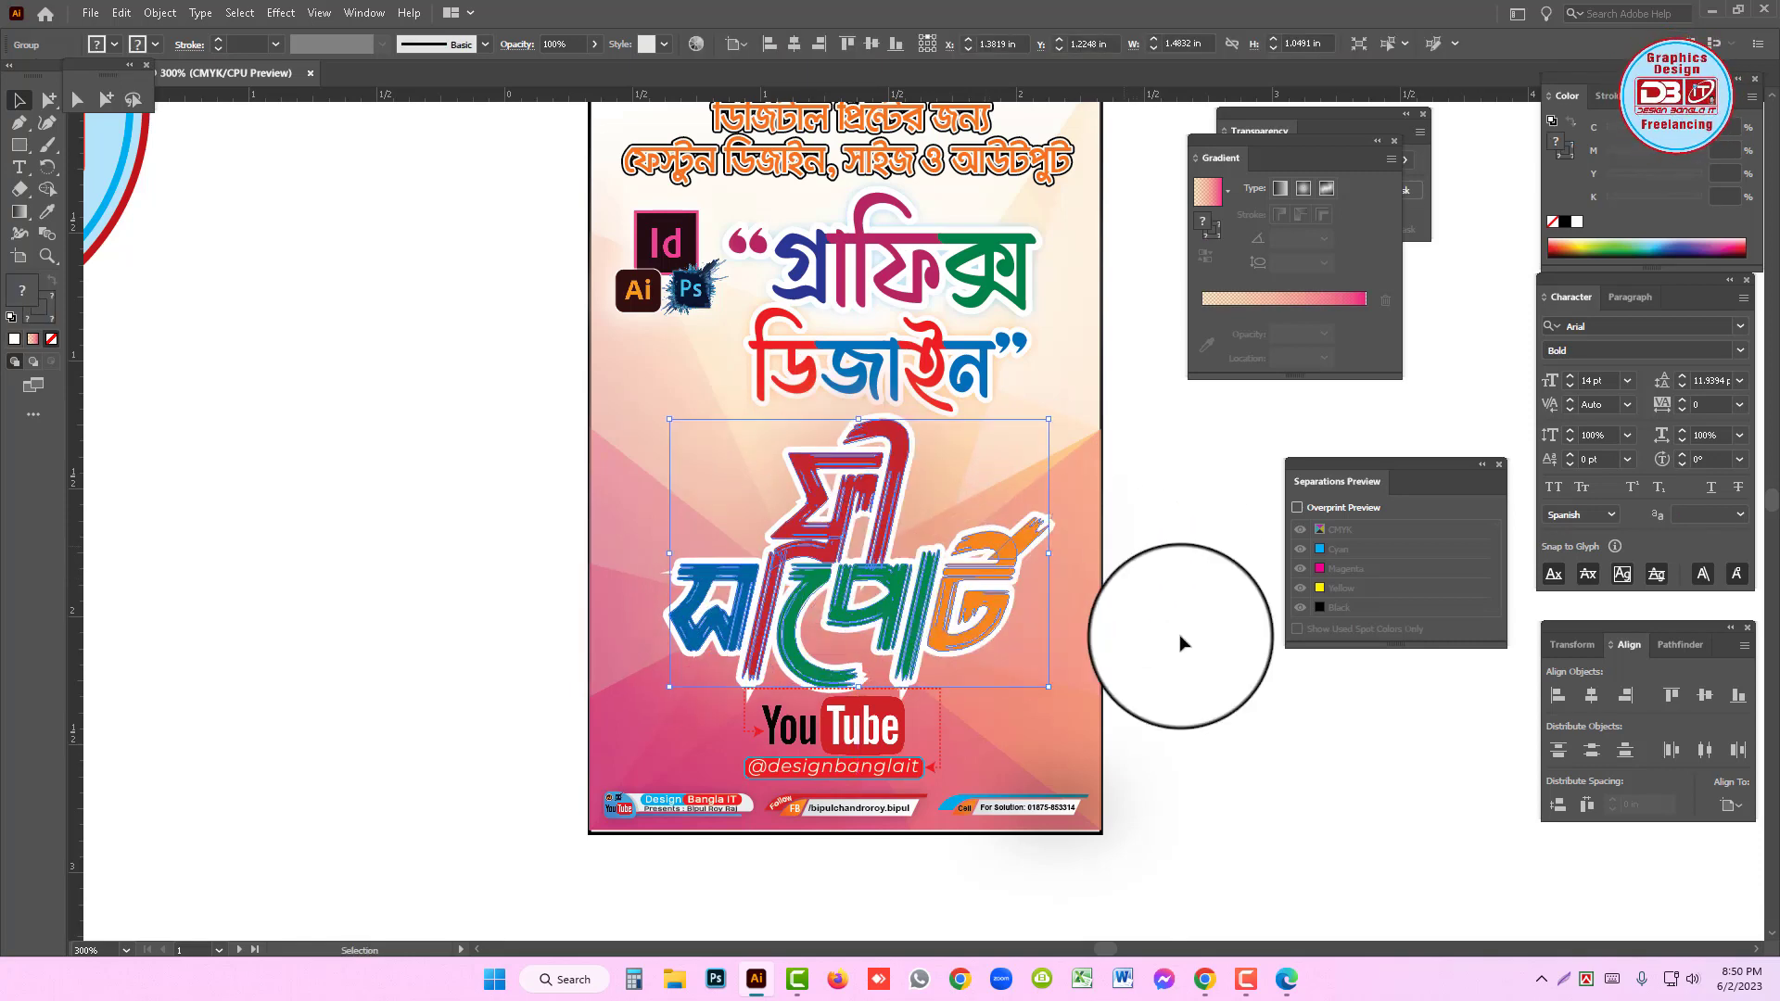
{"action": "left_click", "coordinate": [1180, 643]}
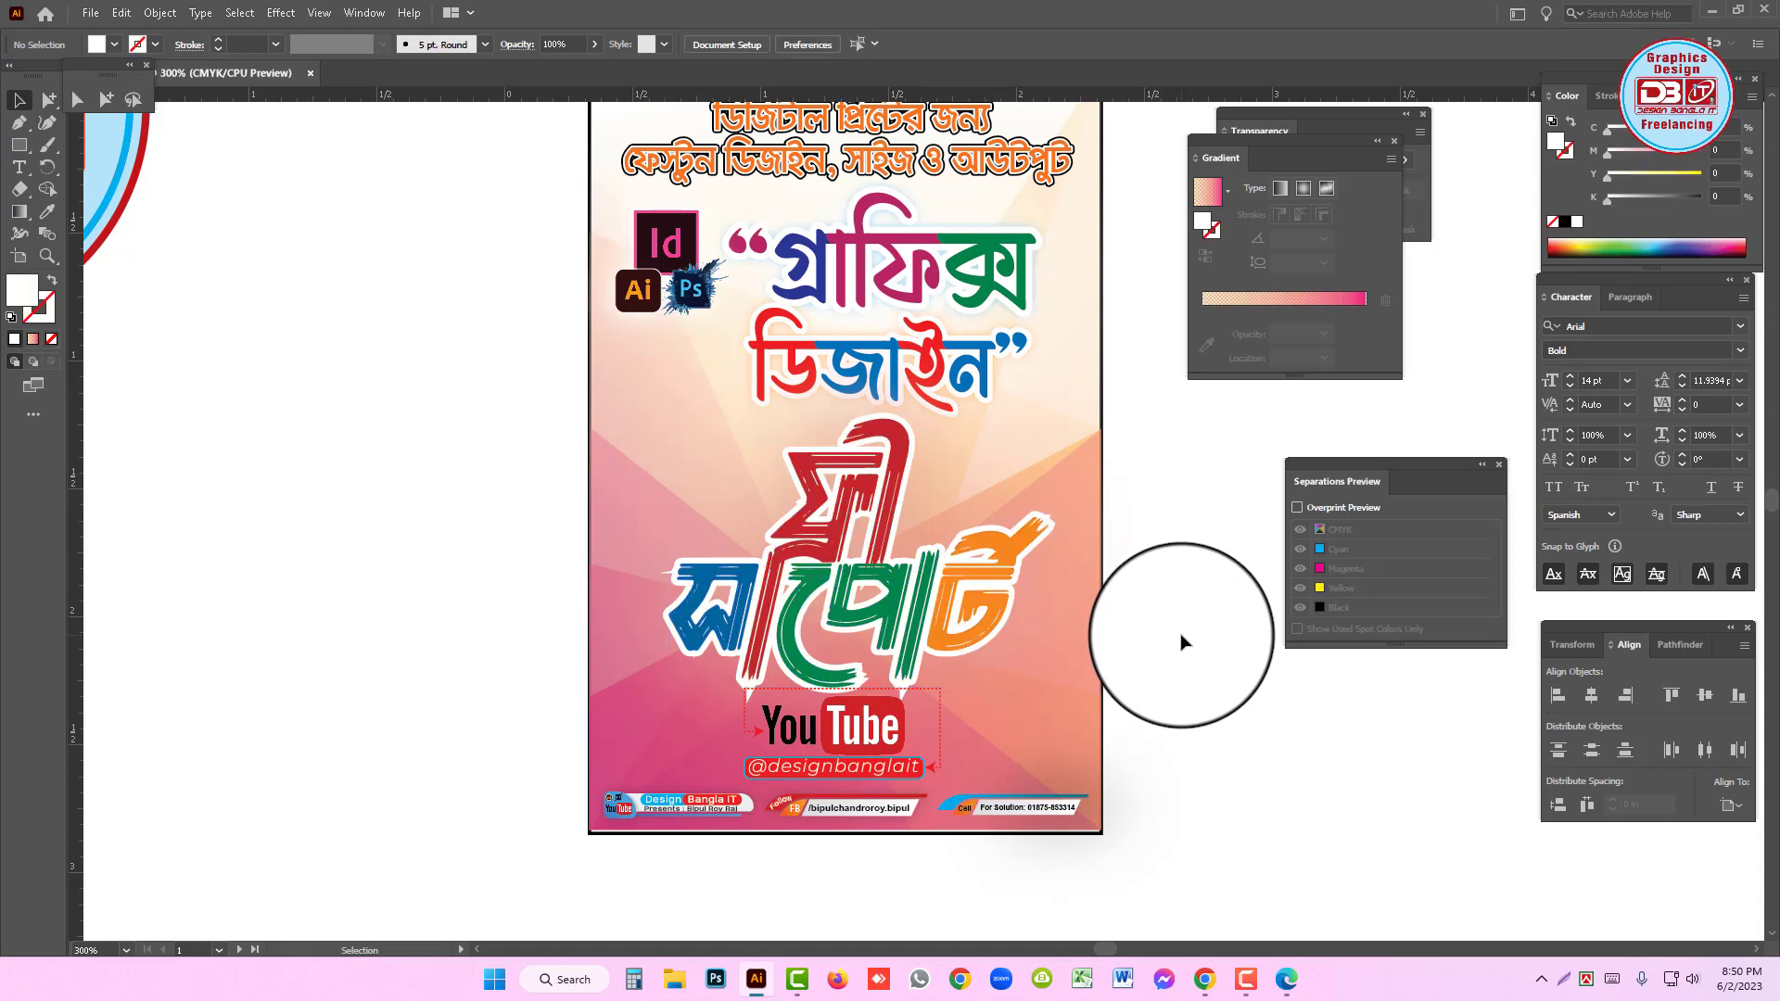
- Save the document, then flatten the "ফ্রী সাপোর্ট" lettering to about 0.98 in high, leaving space above the YouTube graphic
{"action": "left_click", "coordinate": [994, 479], "text": "ctrl+alt"}
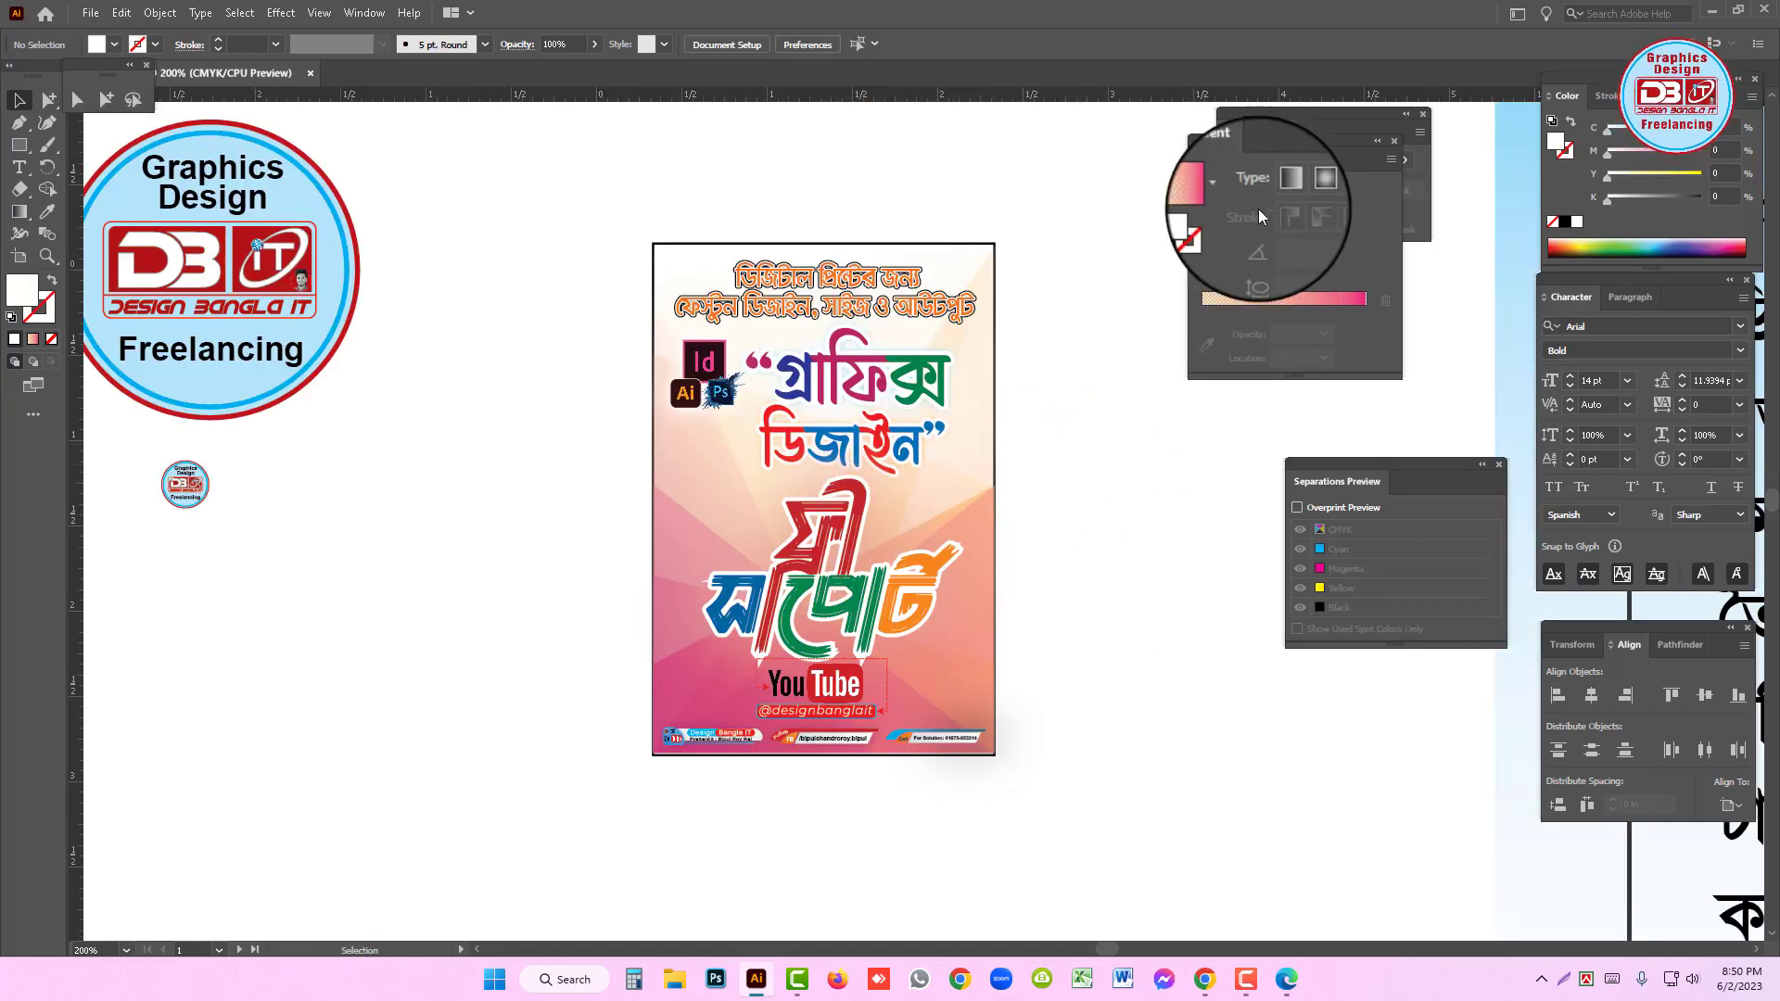
{"action": "left_click", "coordinate": [867, 452], "text": "ctrl"}
{"action": "left_click_drag", "start_coordinate": [1062, 516], "coordinate": [1065, 455]}
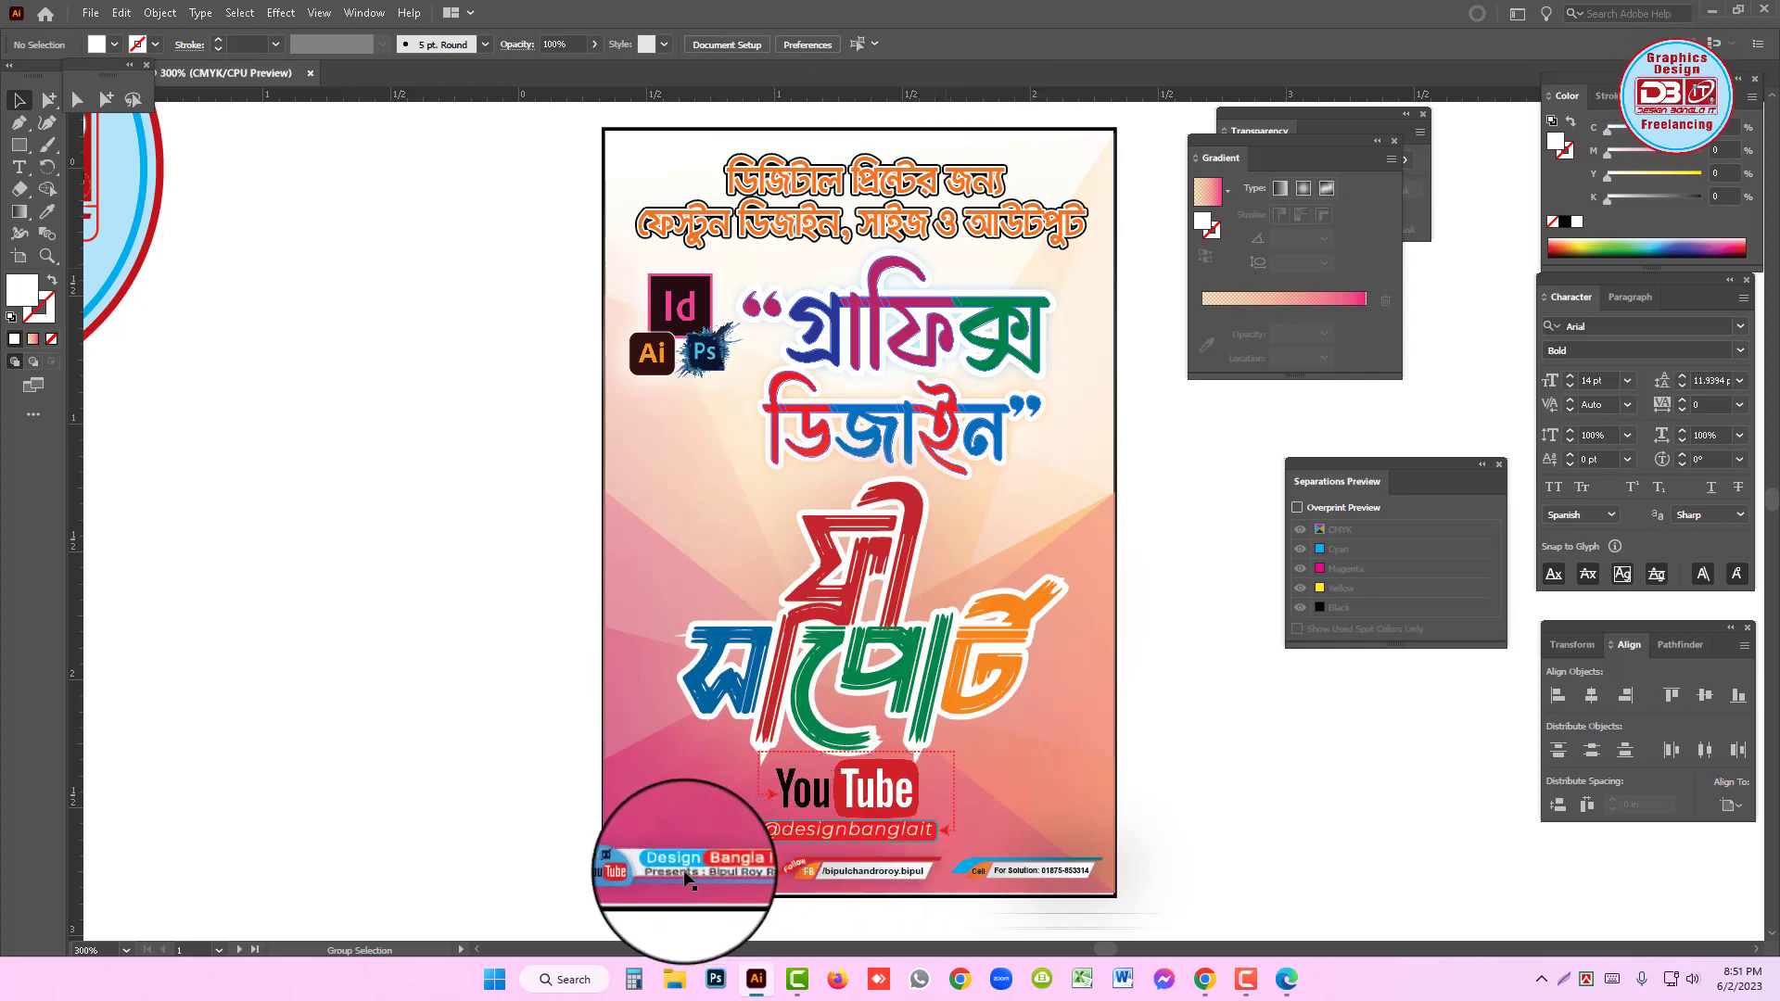
{"action": "key", "text": "ctrl+s"}
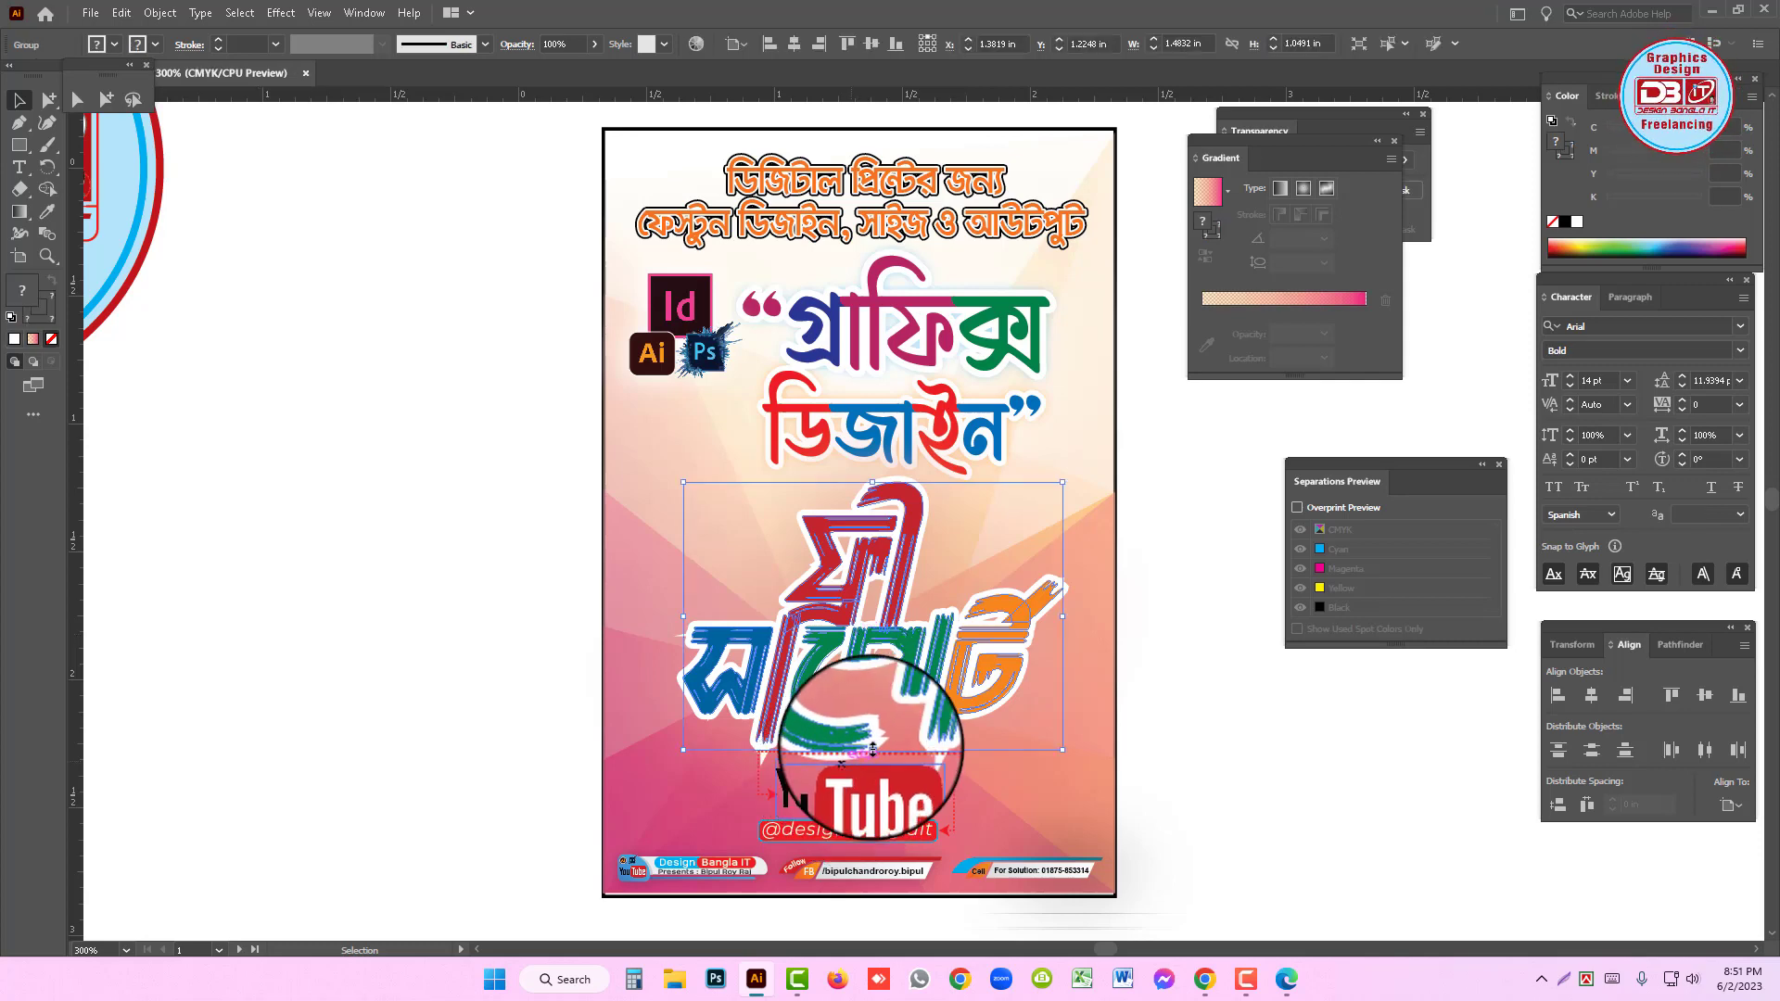
{"action": "left_click_drag", "start_coordinate": [872, 750], "coordinate": [922, 733]}
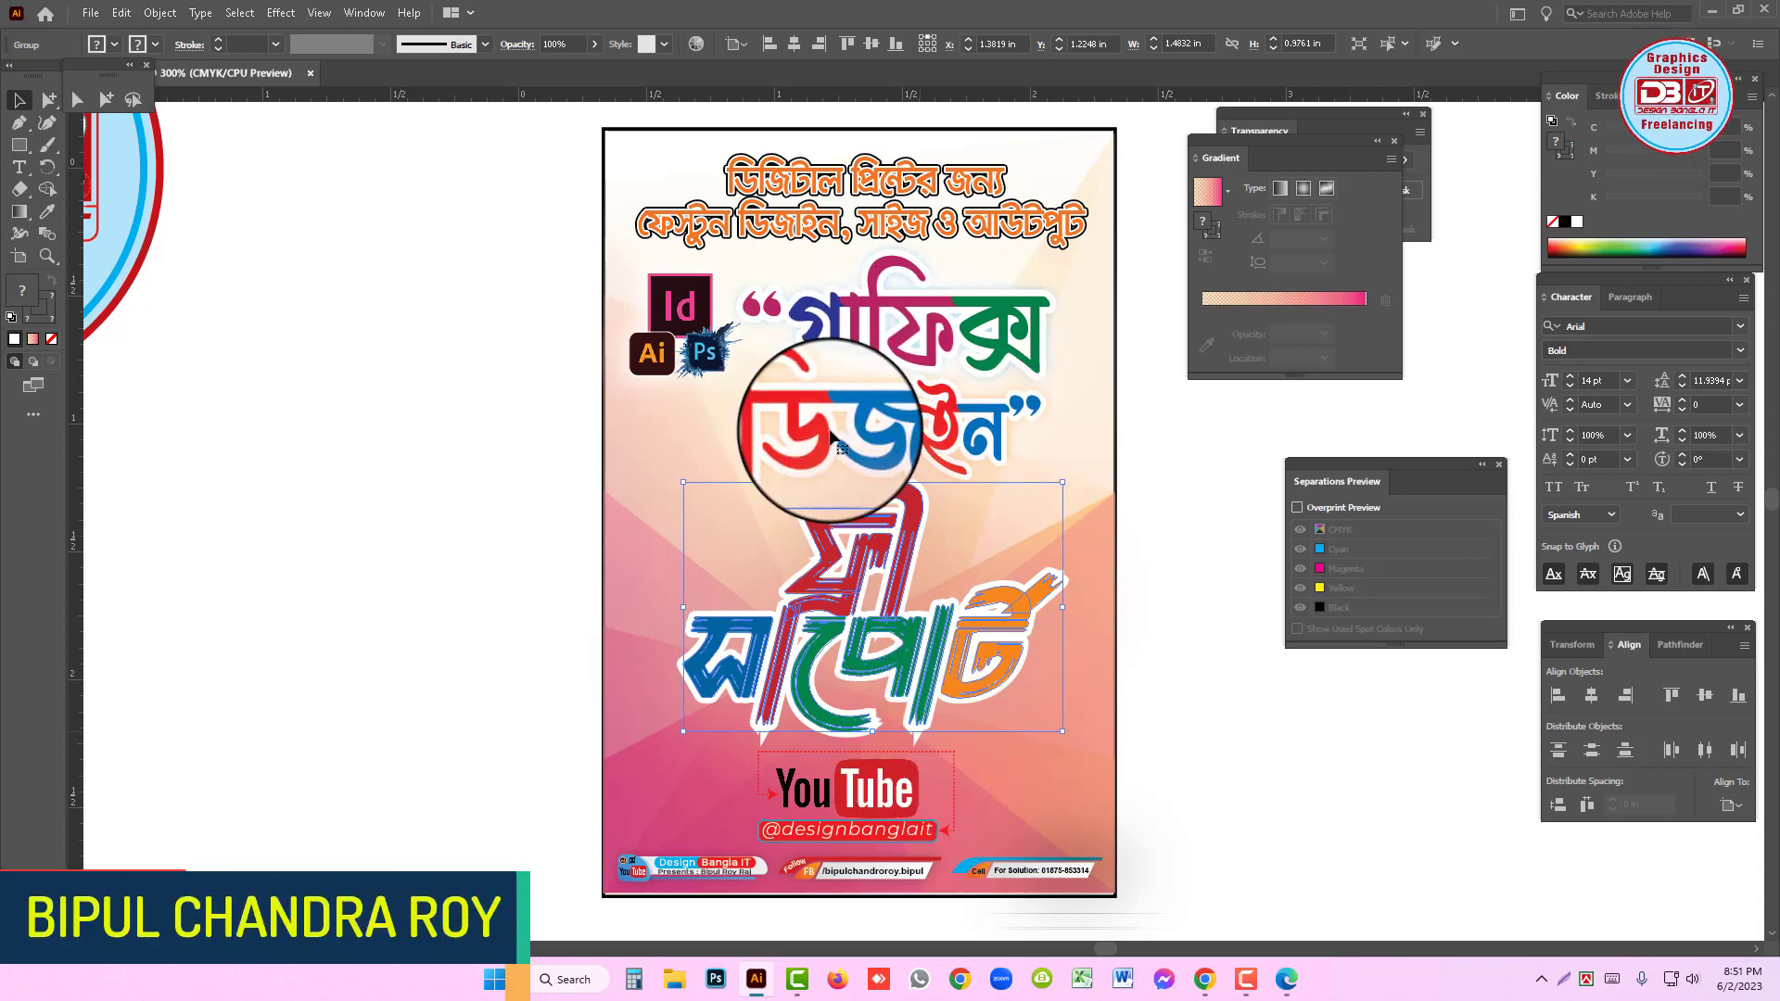
{"action": "left_click", "coordinate": [105, 99]}
{"action": "left_click", "coordinate": [310, 414]}
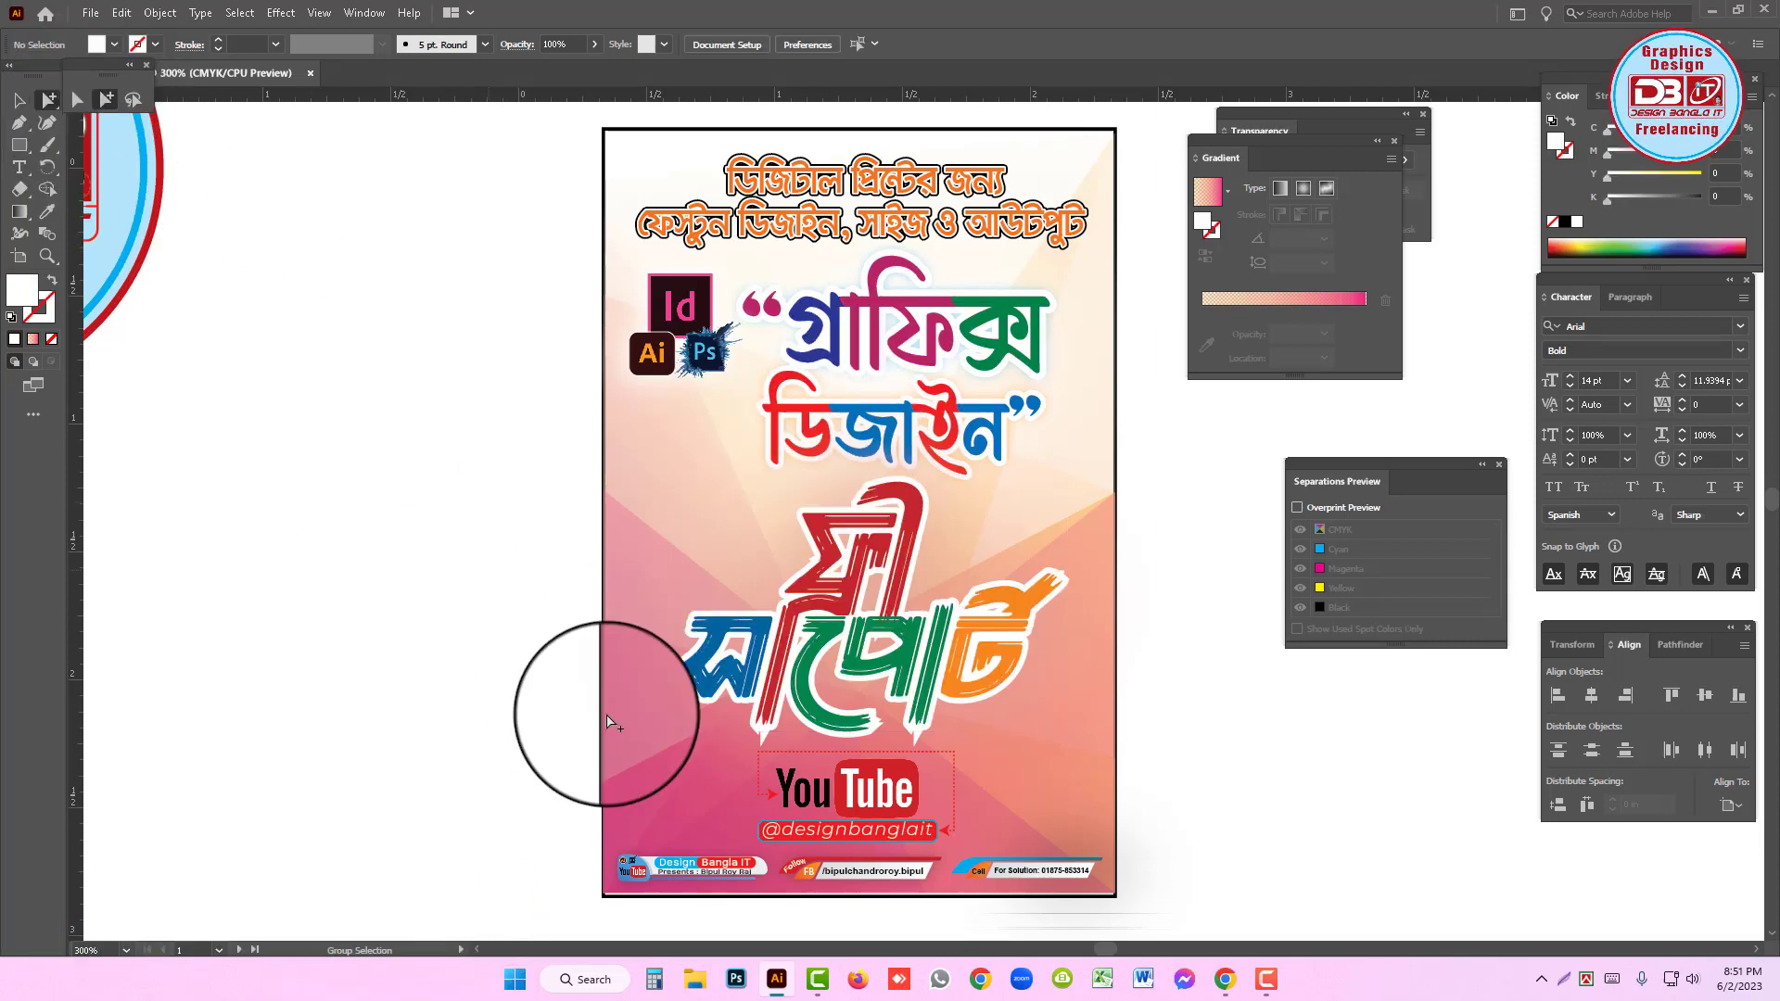
{"action": "left_click", "coordinate": [774, 801]}
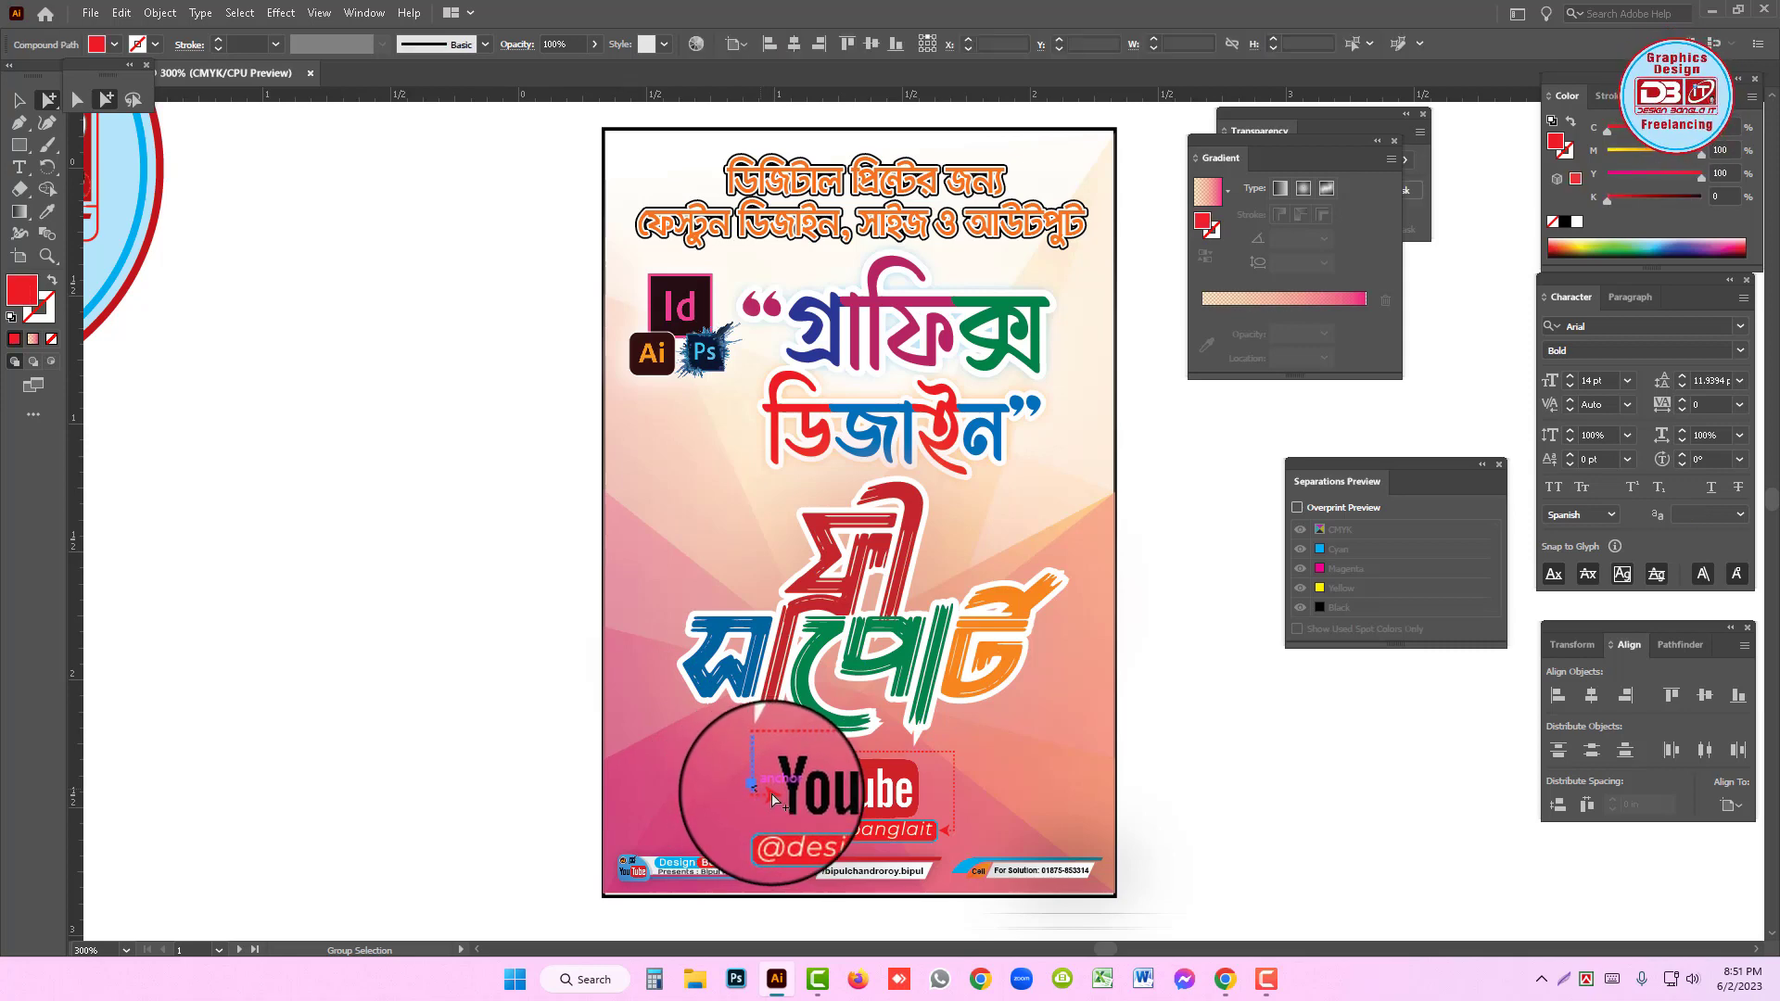
{"action": "left_click", "coordinate": [1243, 691]}
- Select the banner's polygon background and outer frame and check their dimensions in the transform values
{"action": "left_click", "coordinate": [1567, 646]}
{"action": "key", "text": "ctrl+space"}
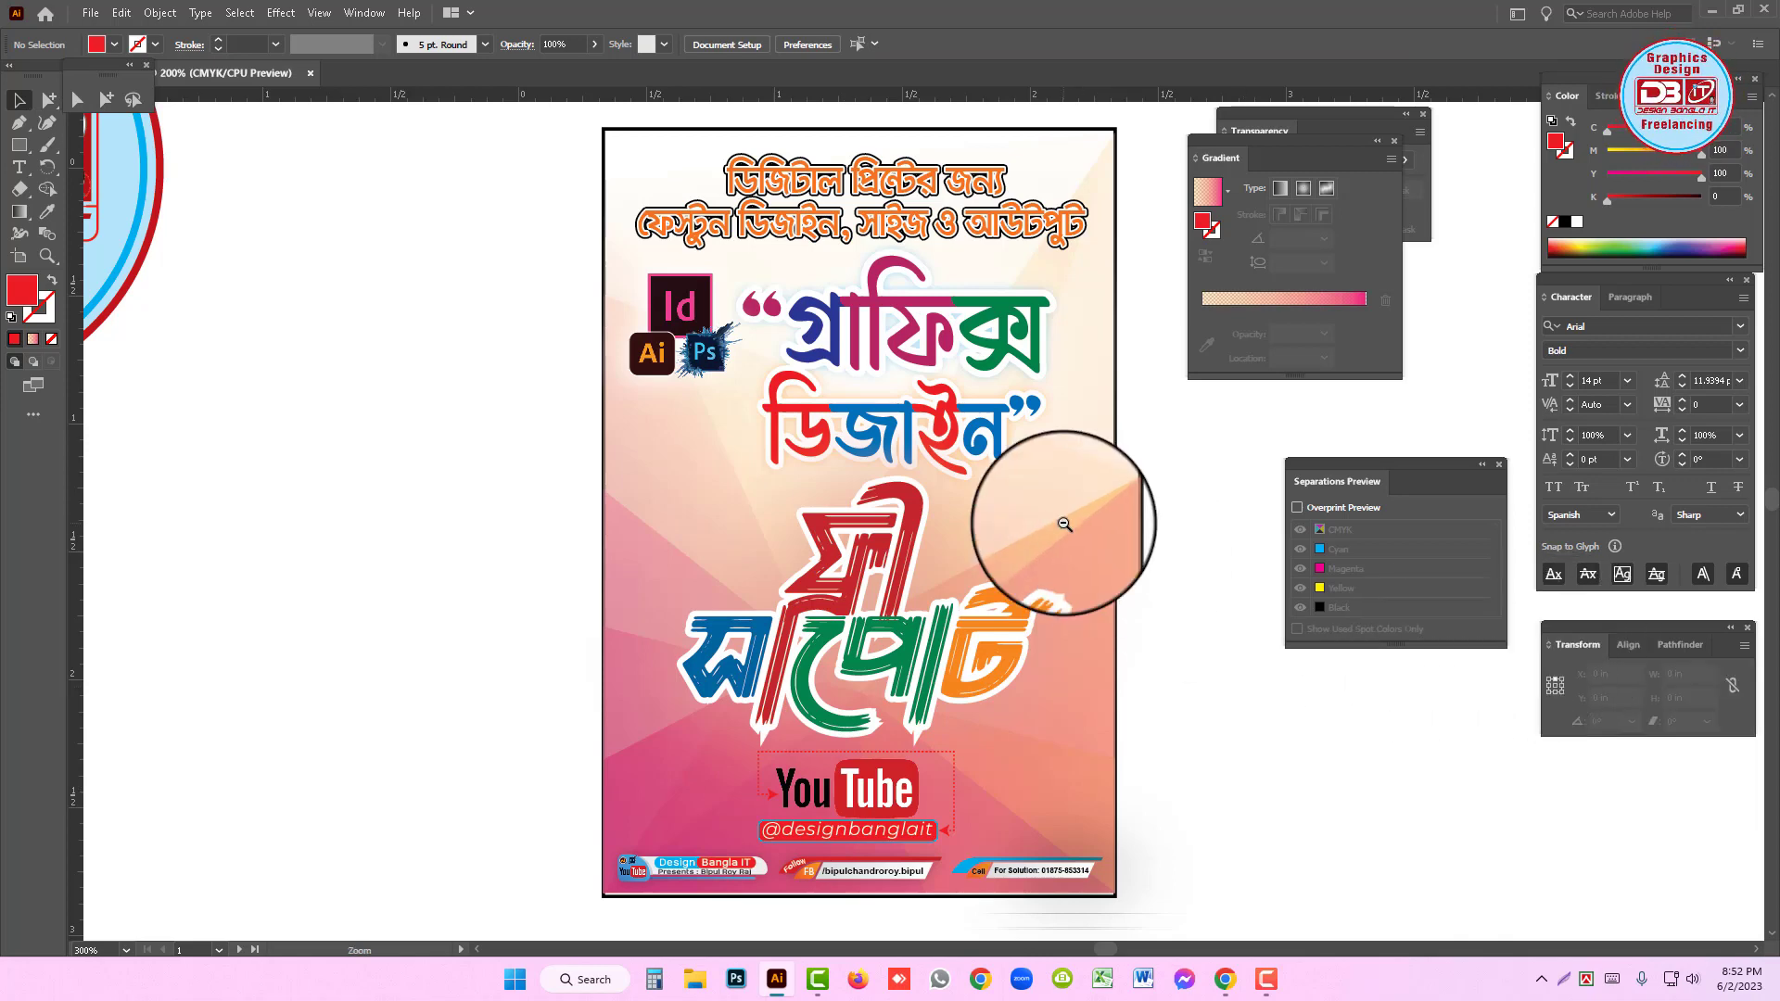
{"action": "left_click", "coordinate": [1063, 525], "text": "ctrl+alt"}
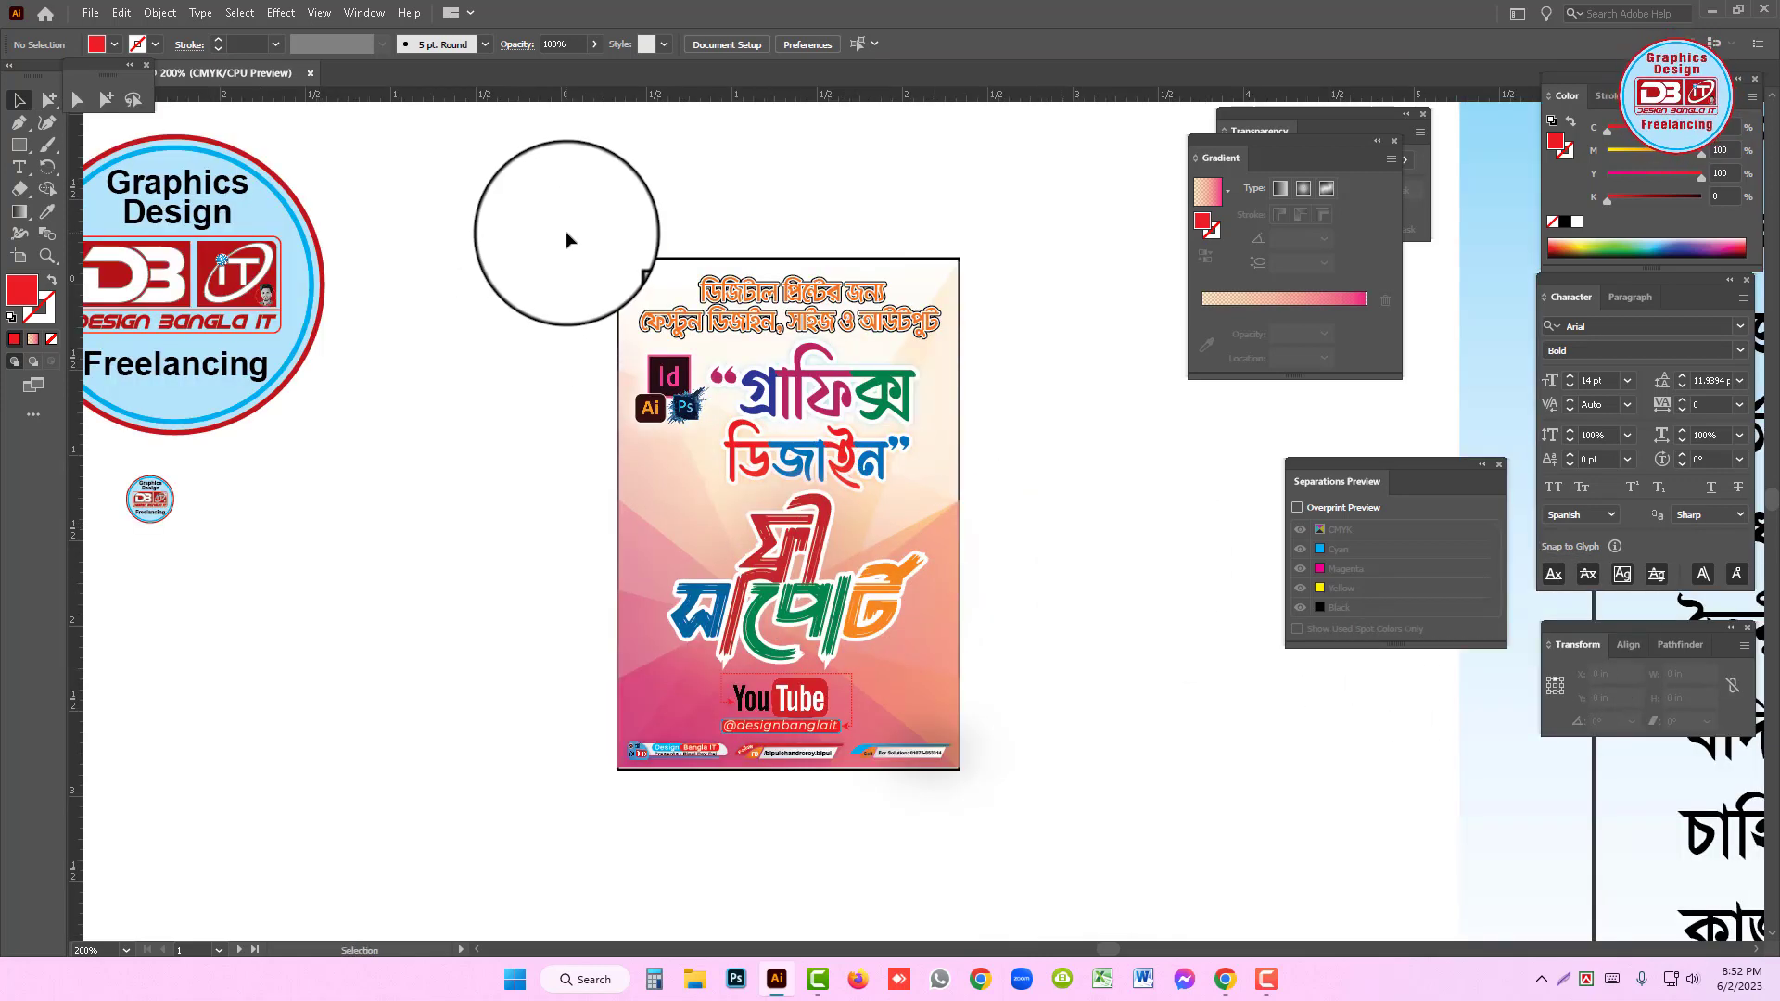
{"action": "left_click_drag", "start_coordinate": [572, 219], "coordinate": [997, 820]}
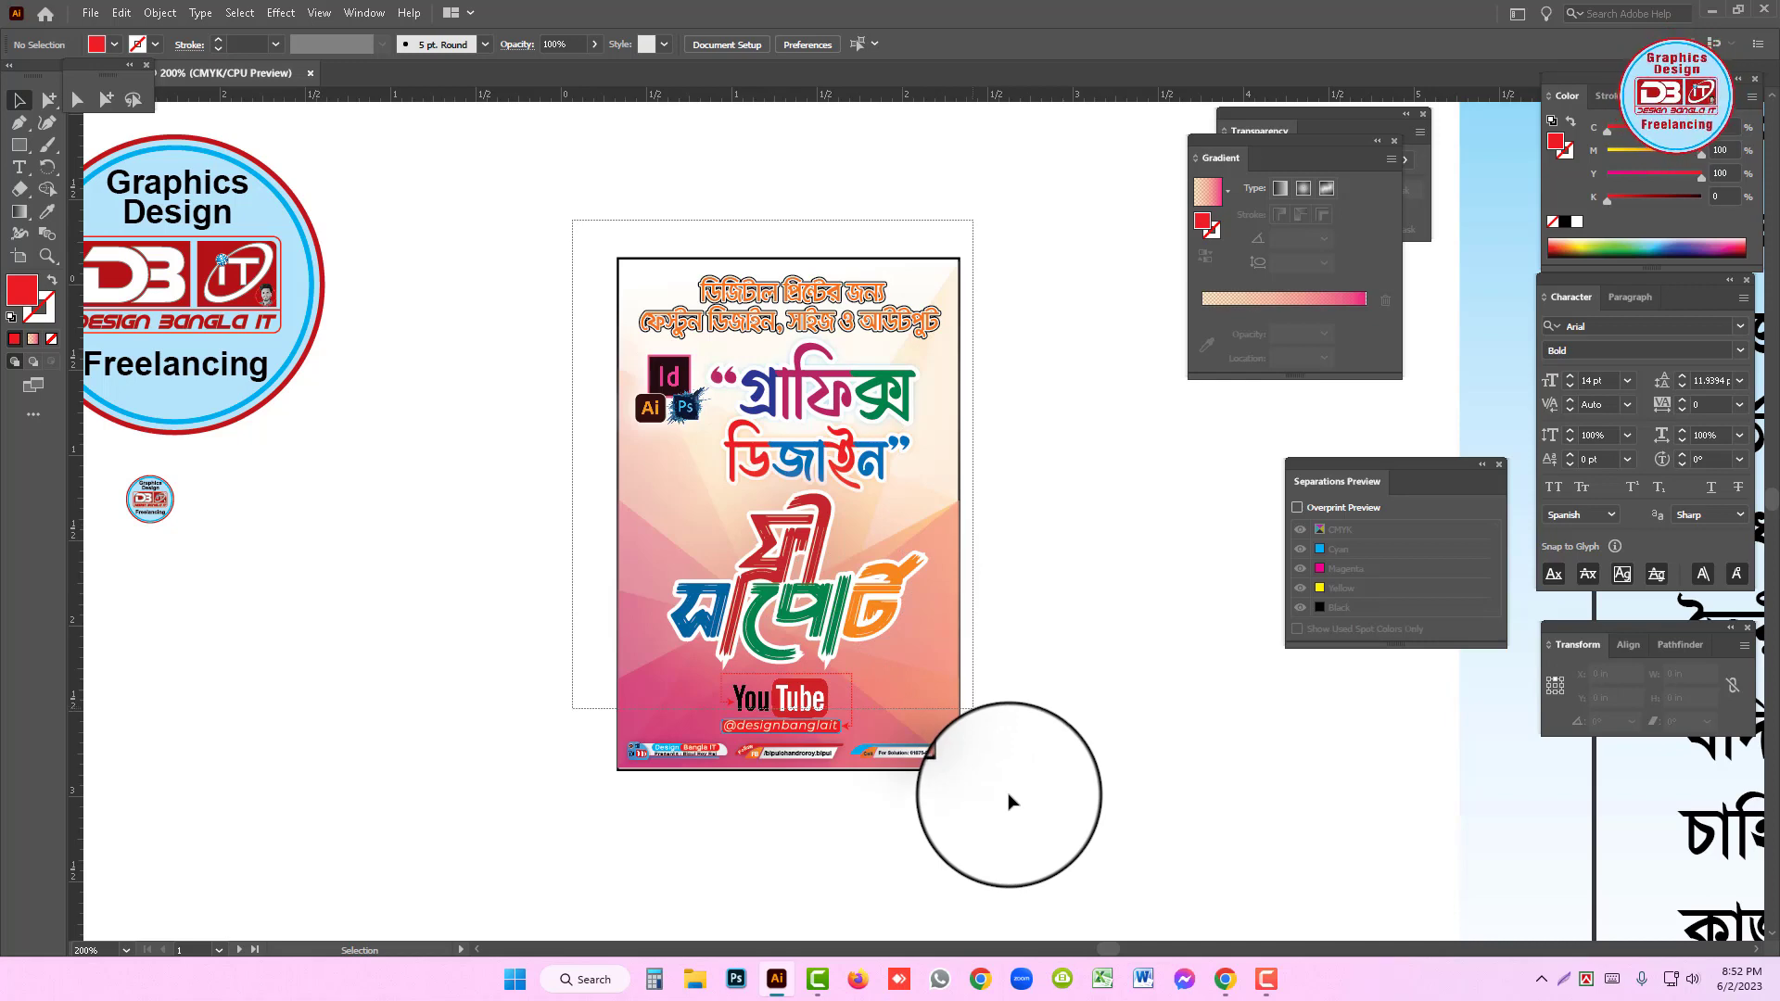
{"action": "left_click_drag", "start_coordinate": [1010, 799], "coordinate": [1010, 800]}
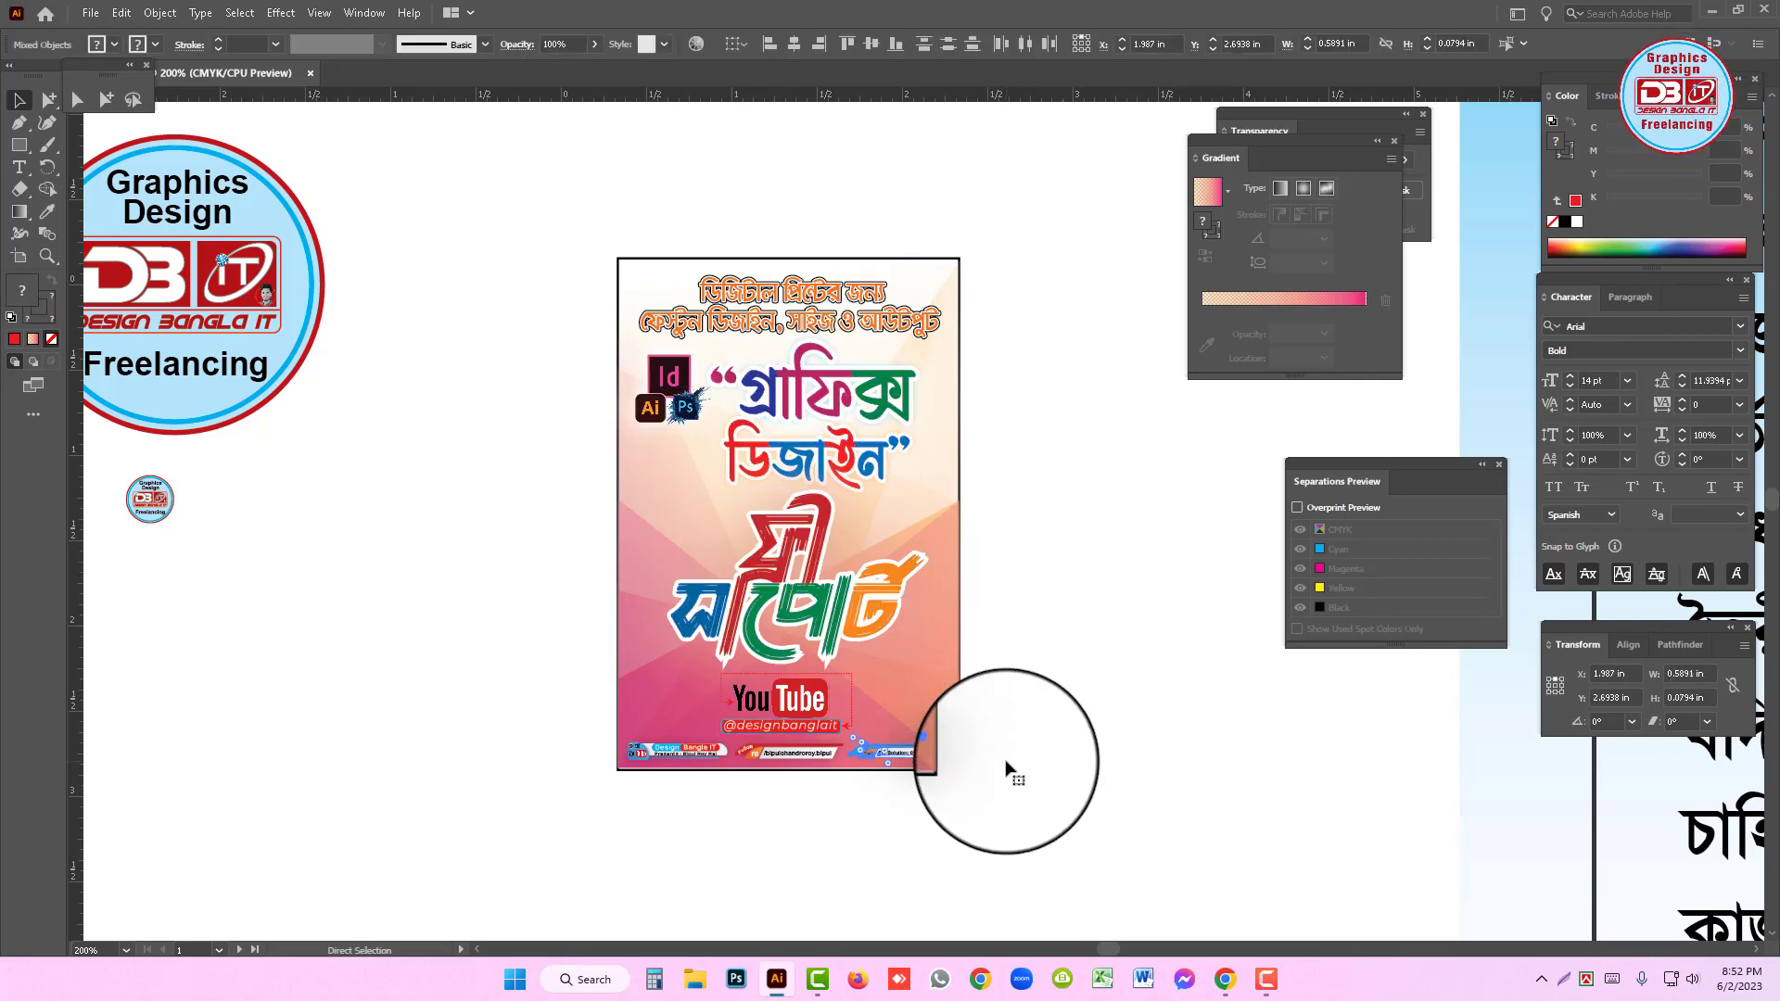
{"action": "key", "text": "a"}
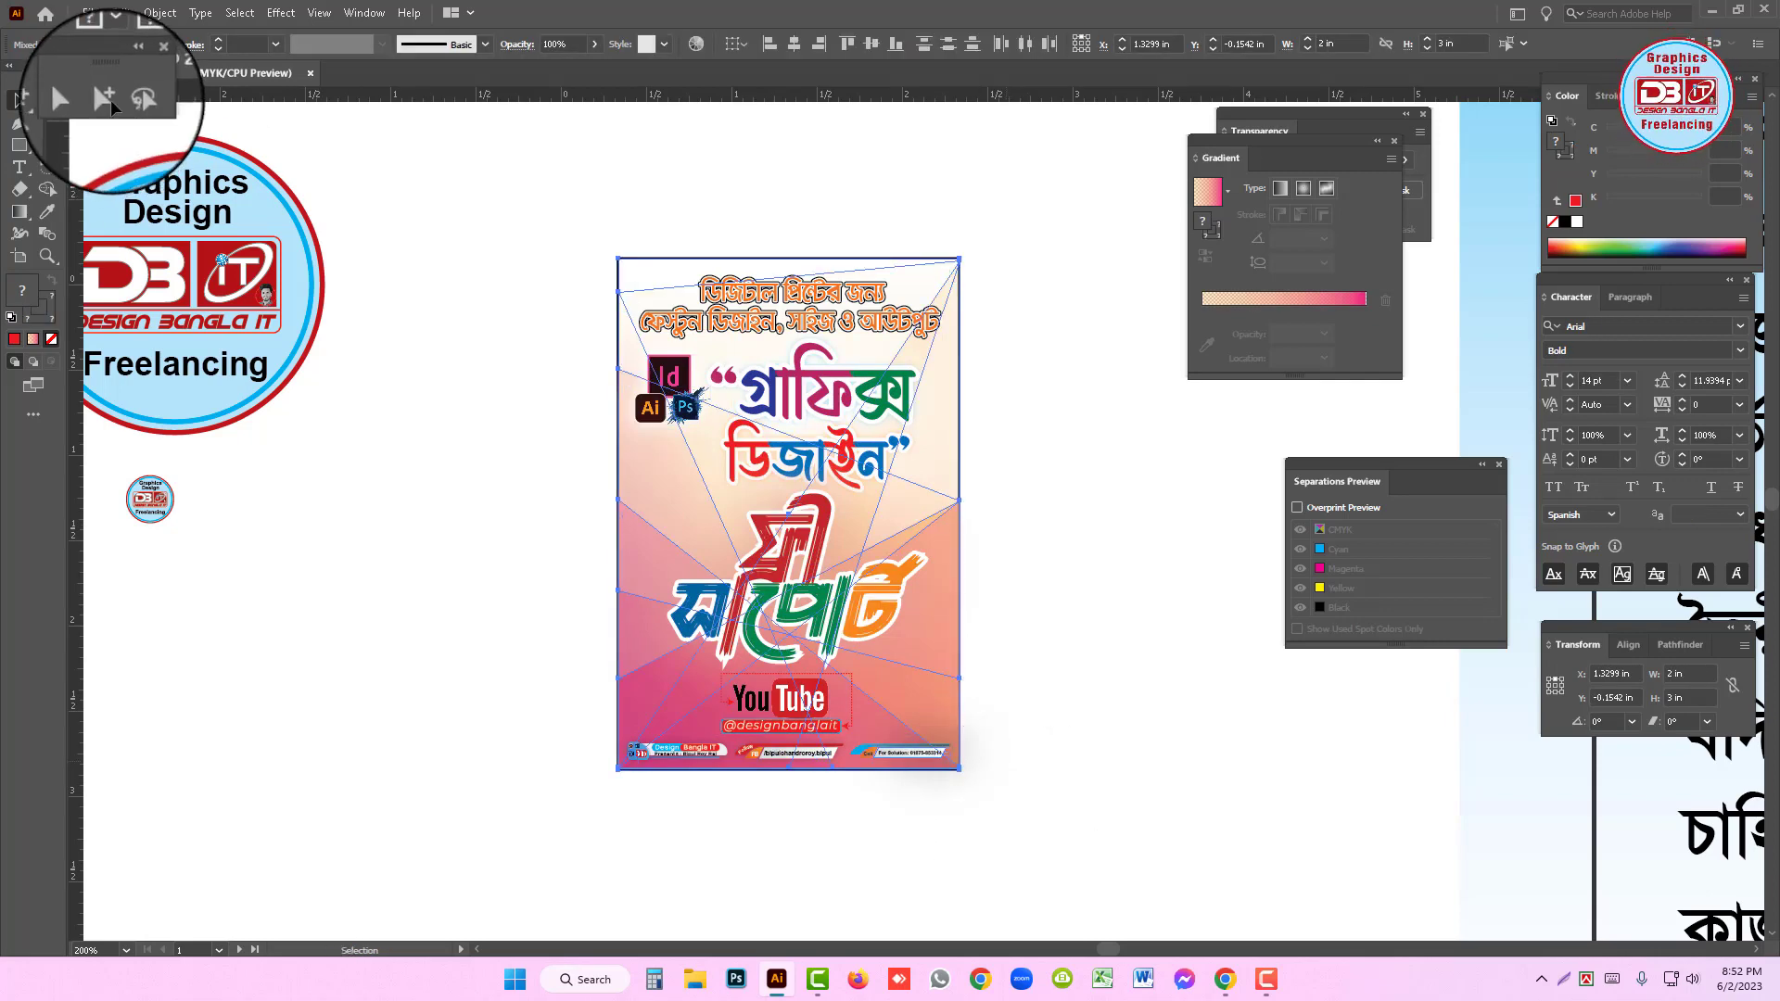
{"action": "left_click", "coordinate": [110, 100]}
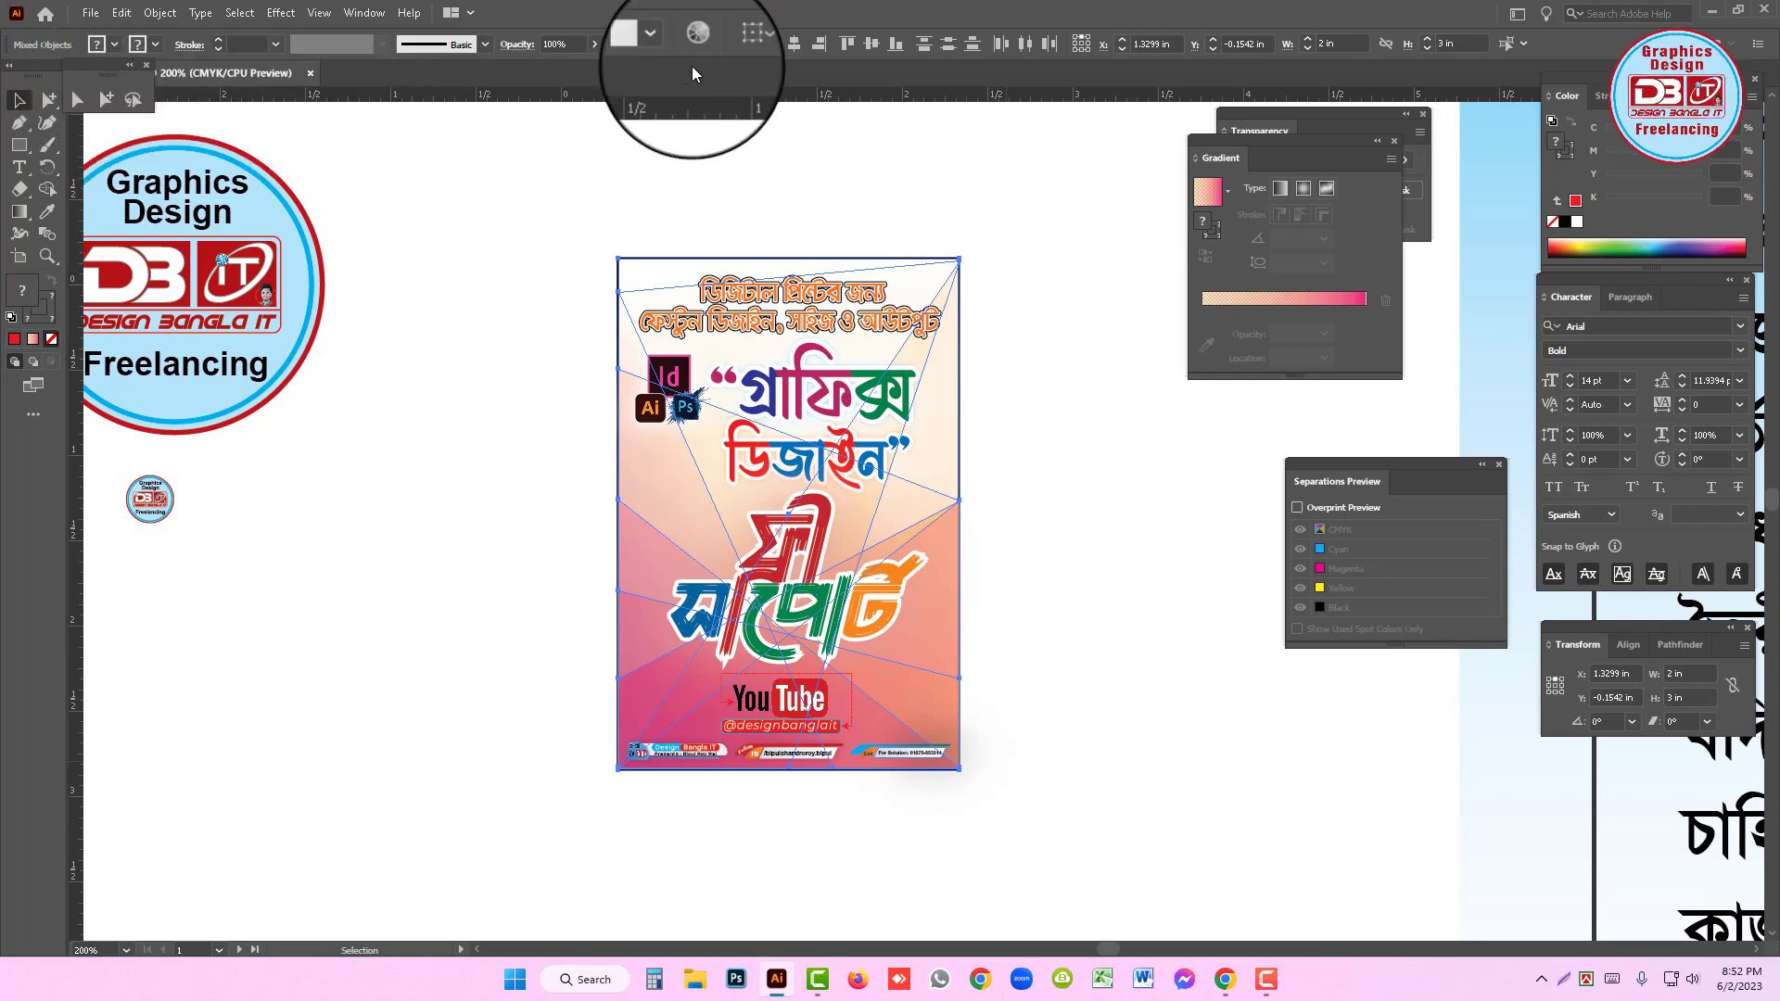
{"action": "left_click", "coordinate": [707, 218]}
{"action": "left_click", "coordinate": [726, 261]}
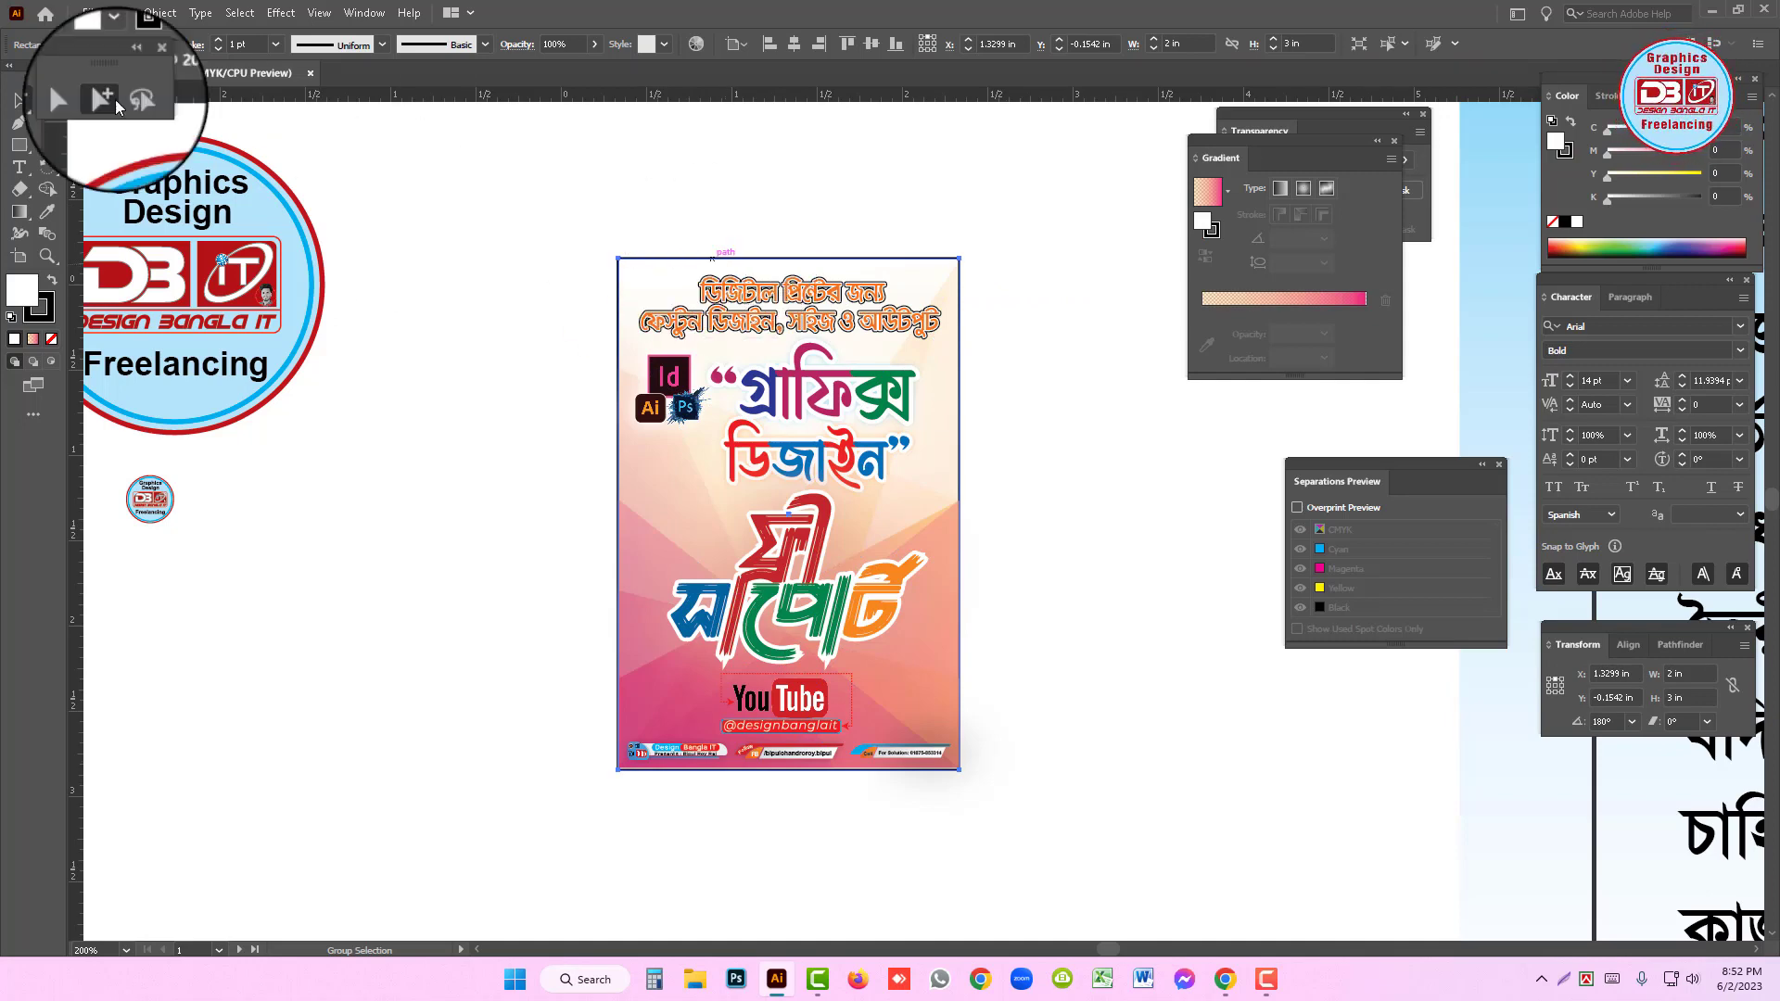
{"action": "left_click", "coordinate": [19, 99]}
{"action": "left_click", "coordinate": [564, 233]}
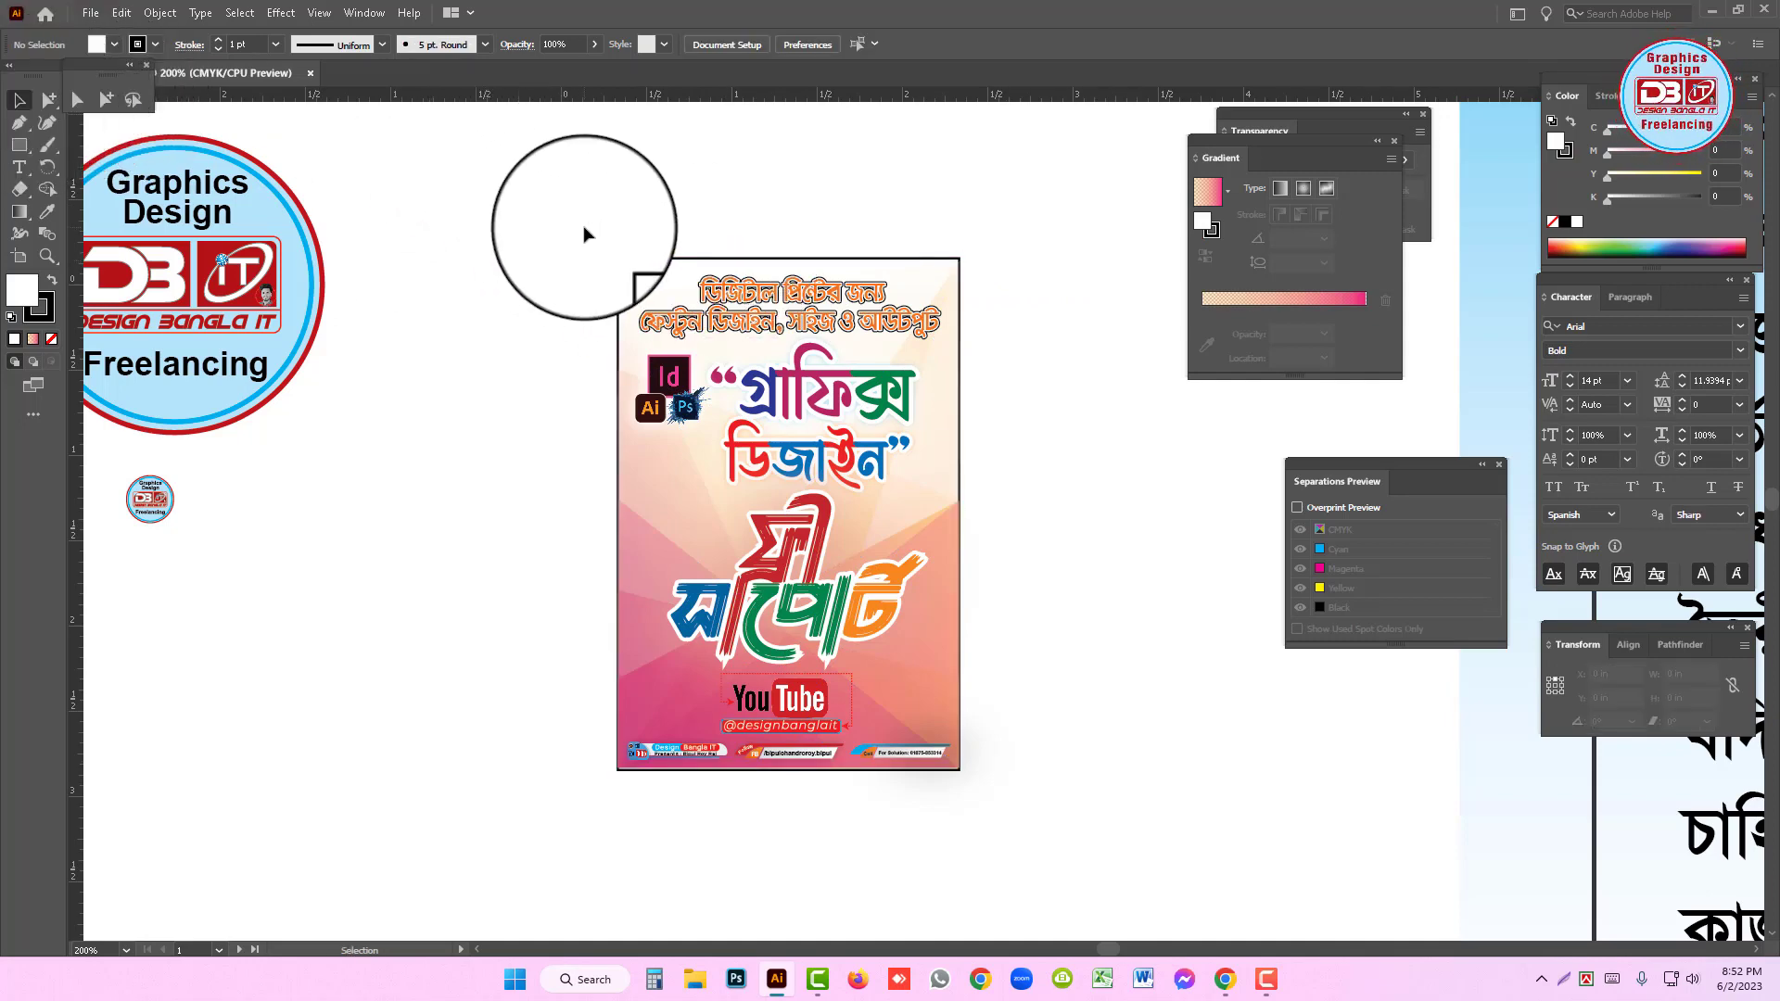
- Stretch the polygon background's bottom edge down to the banner frame, making the background about 2.99 in high
{"action": "left_click", "coordinate": [654, 647]}
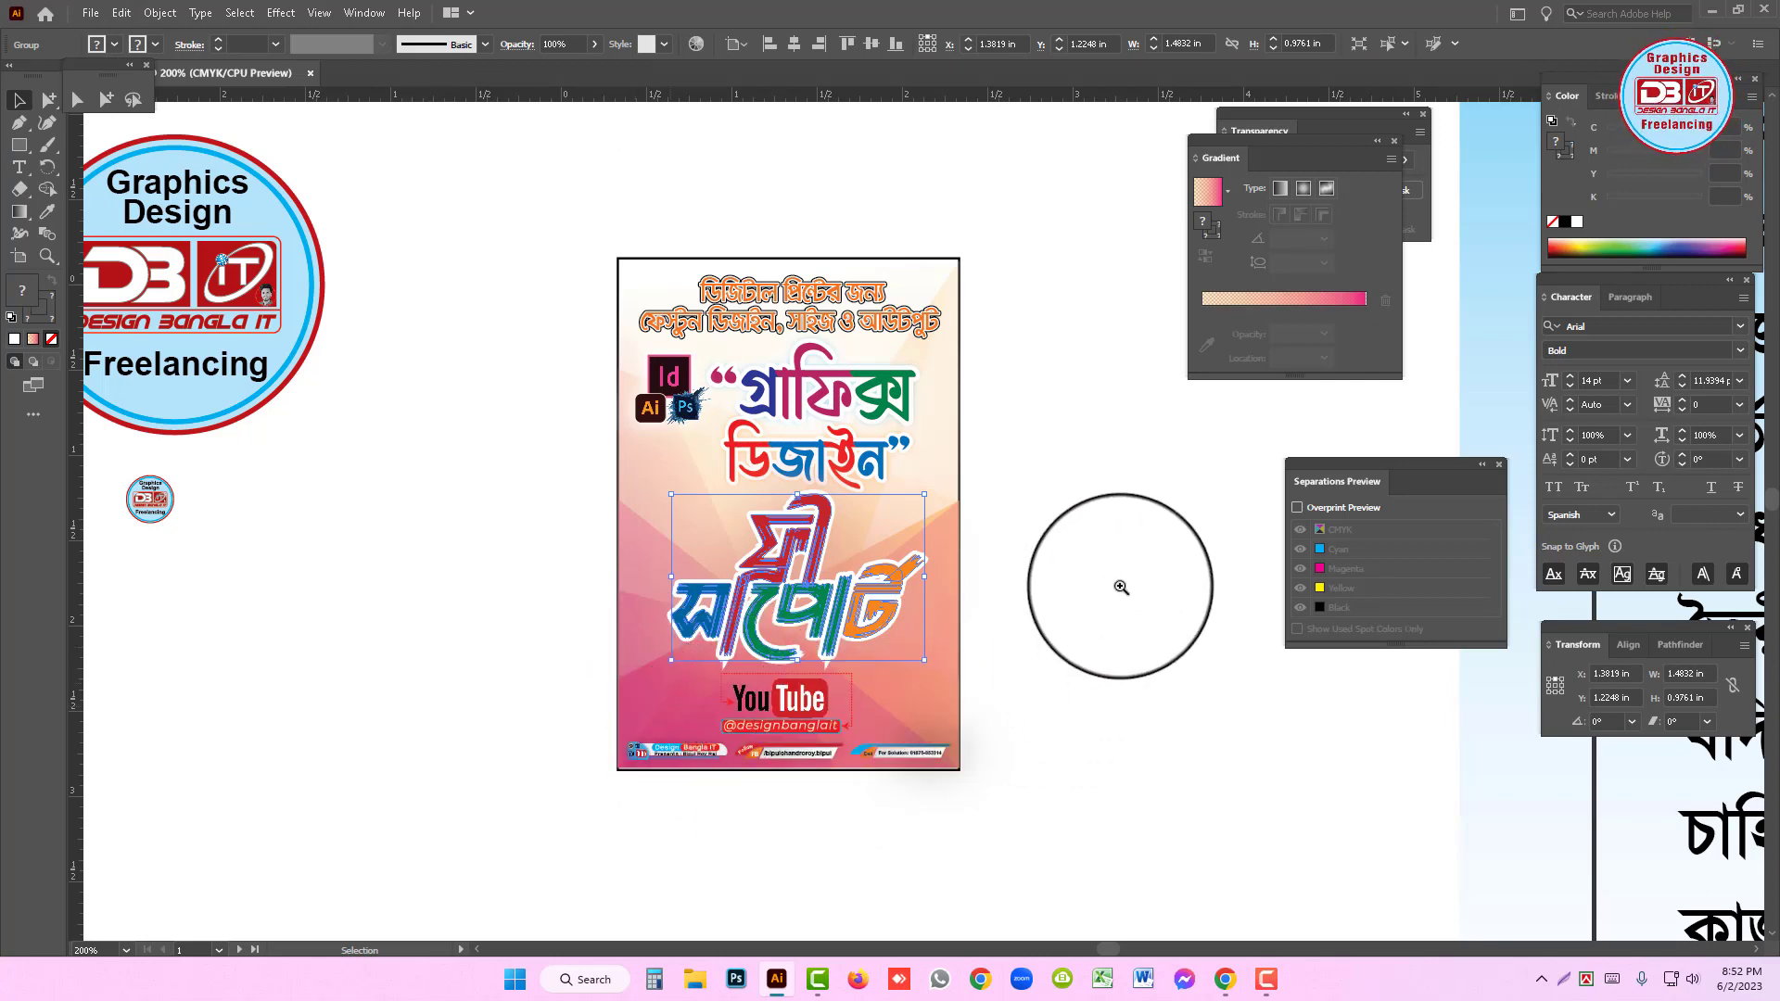
{"action": "left_click", "coordinate": [1052, 655]}
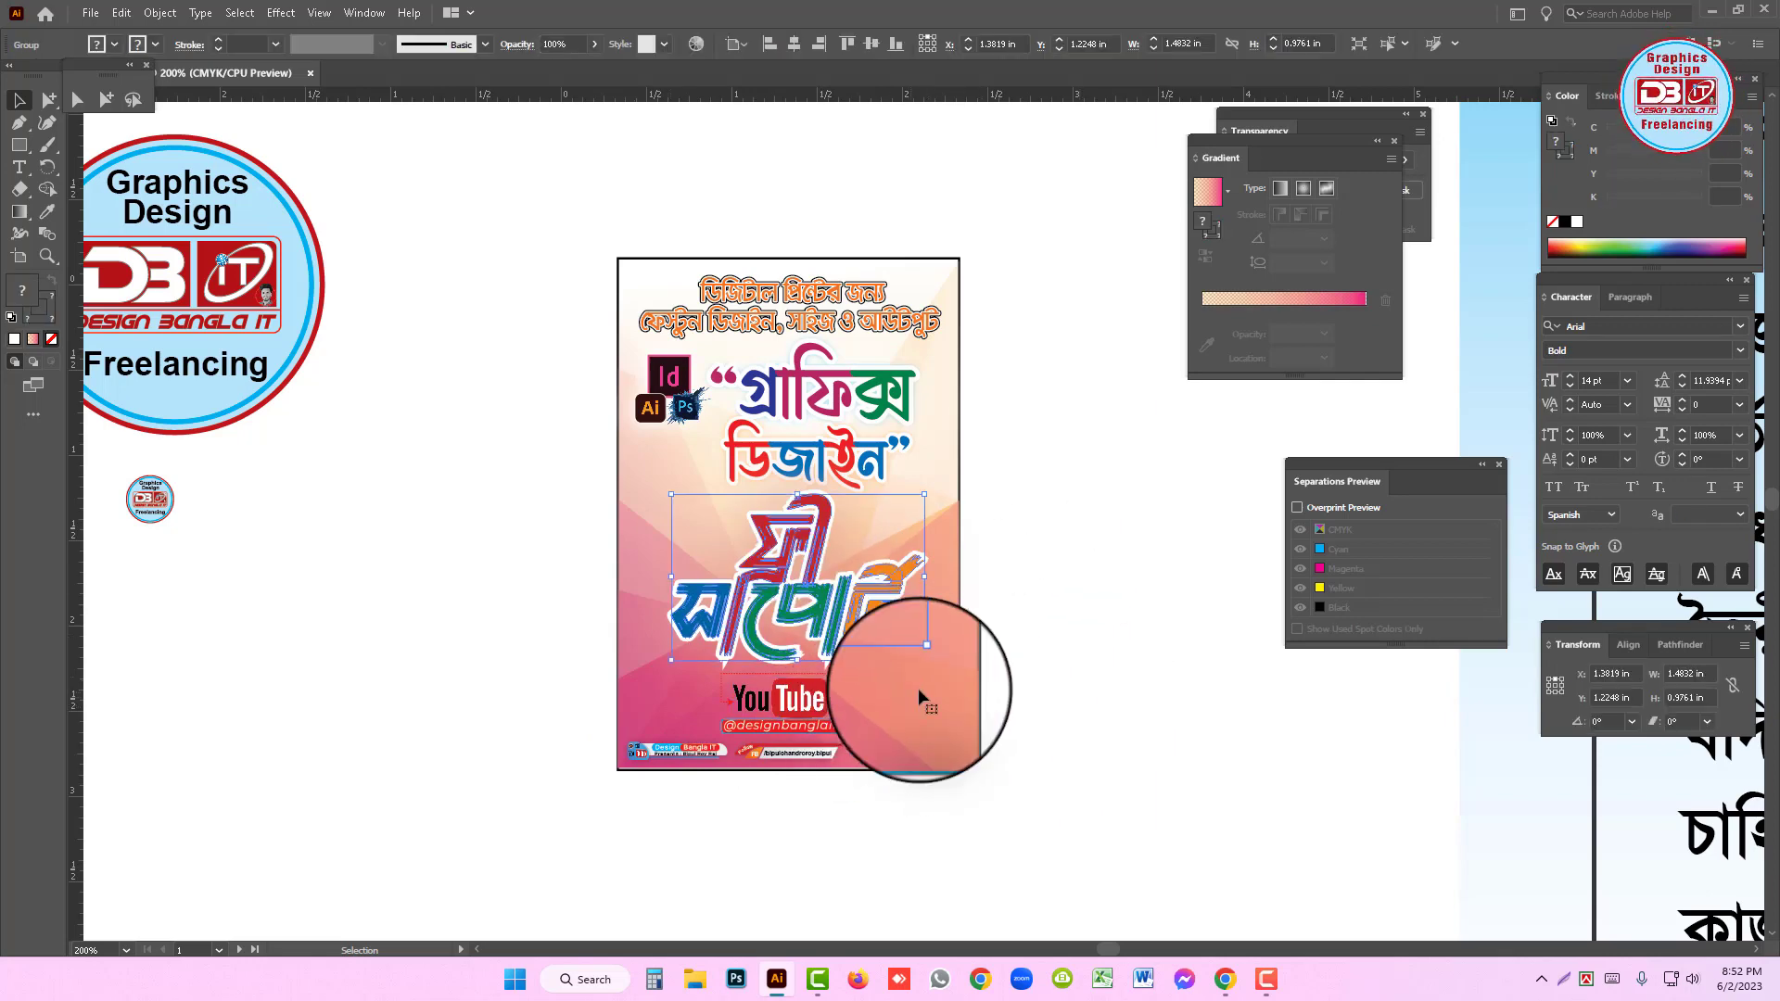
{"action": "left_click", "coordinate": [941, 753]}
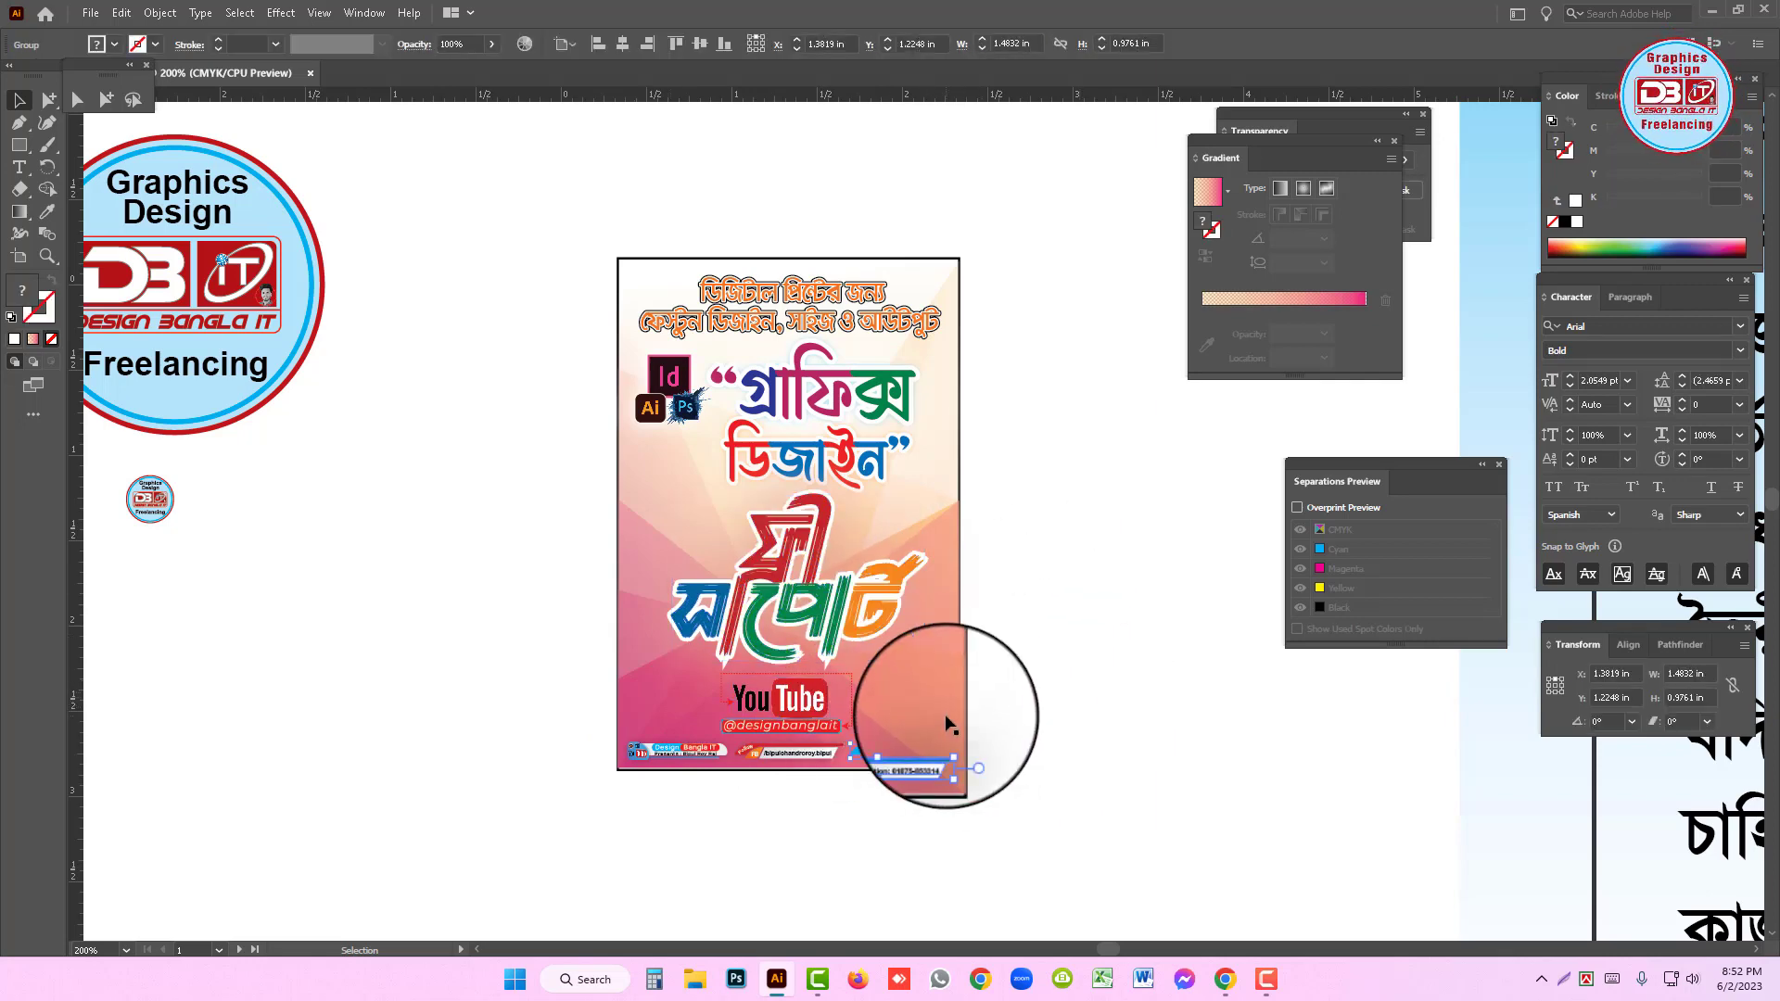
{"action": "left_click", "coordinate": [944, 274]}
{"action": "key", "text": "ctrl+space"}
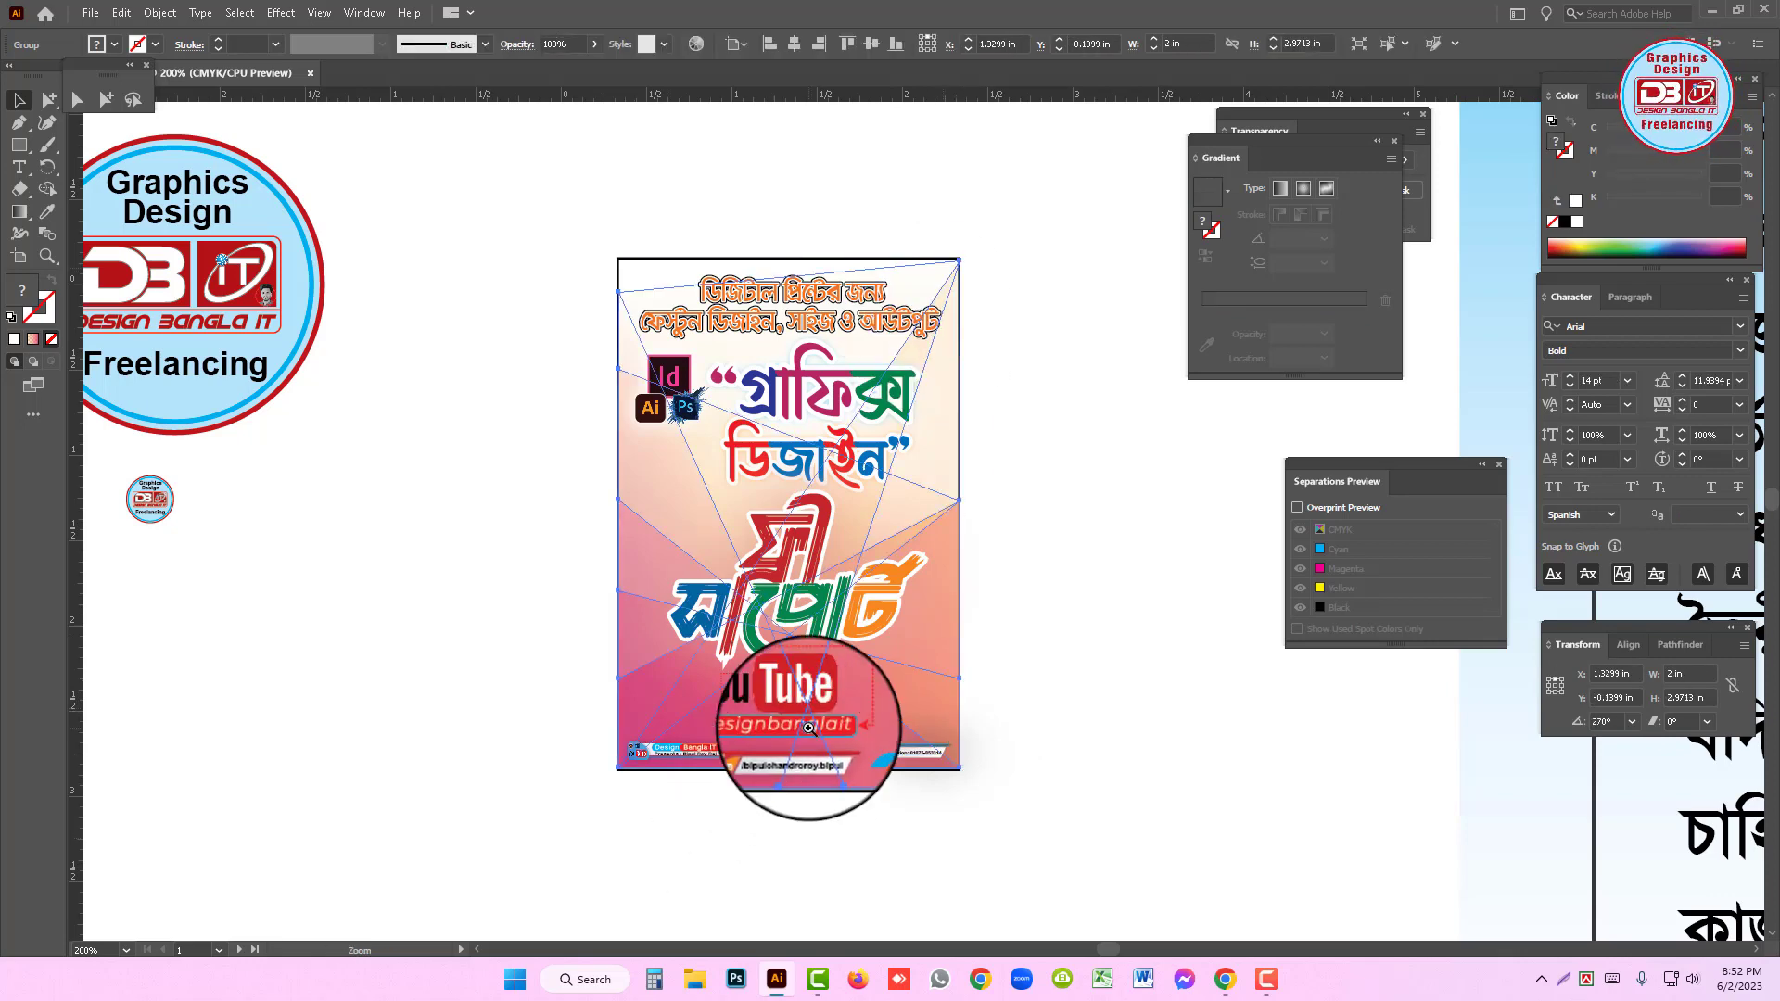
{"action": "left_click", "coordinate": [811, 728], "text": "ctrl"}
{"action": "left_click", "coordinate": [854, 667]}
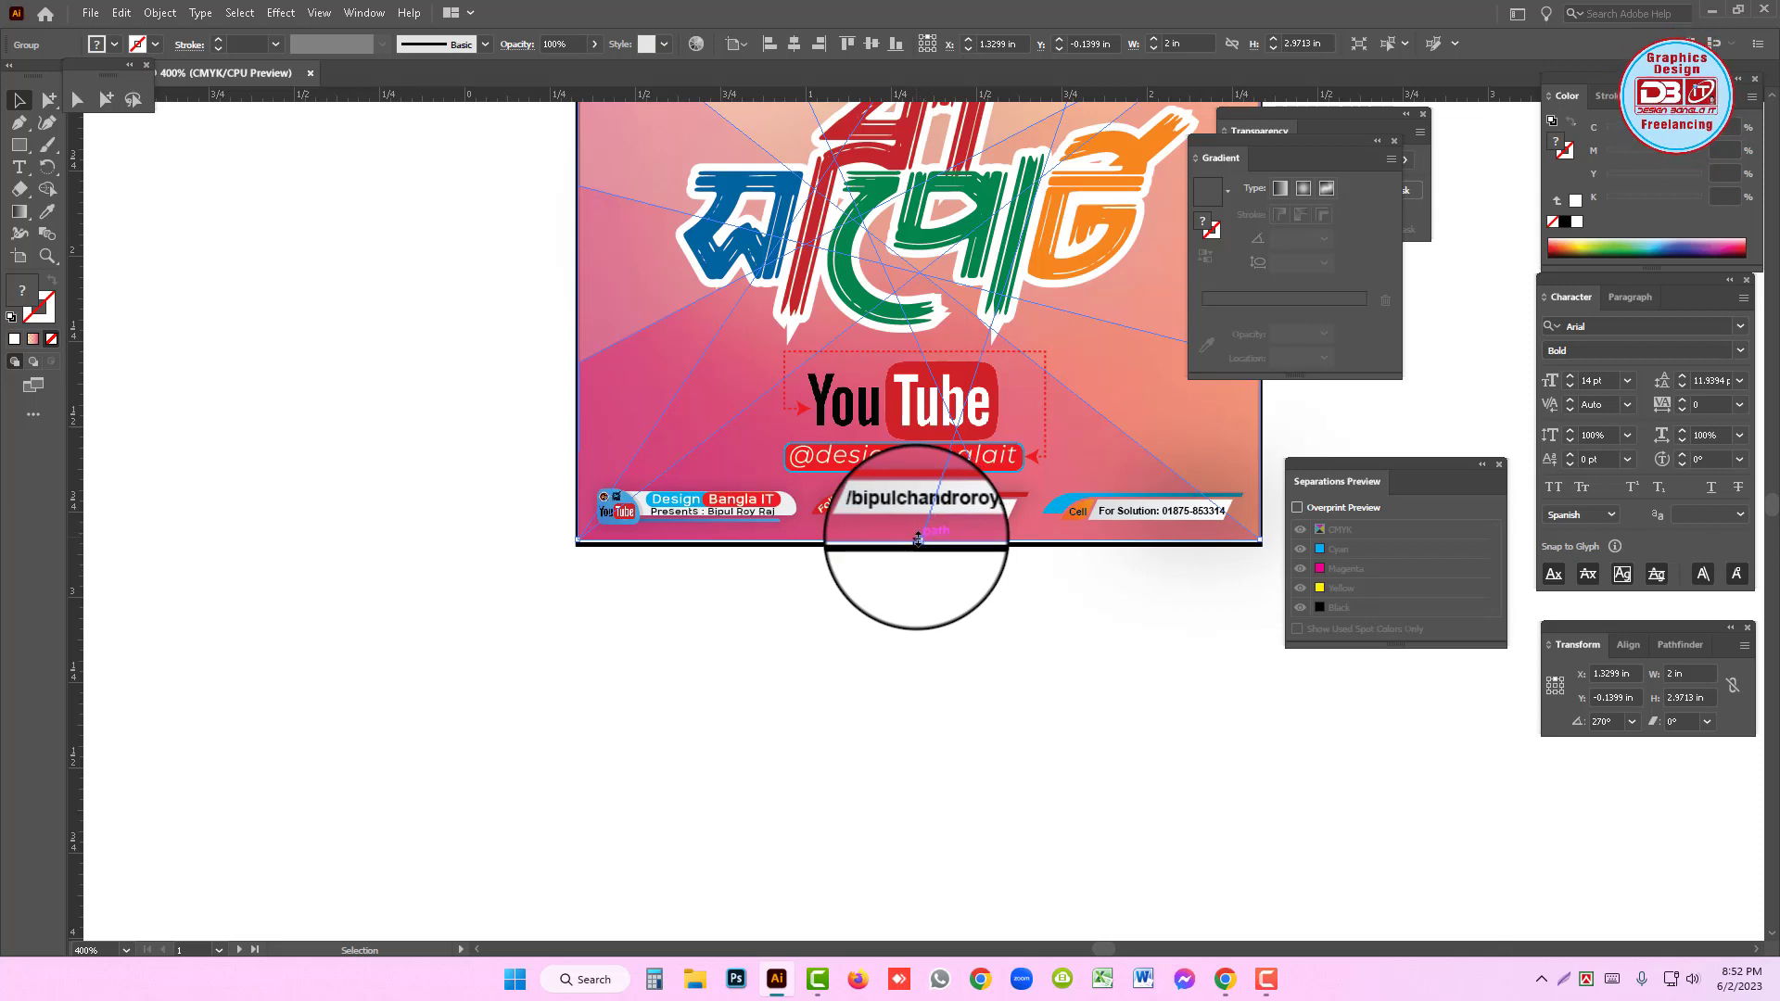
{"action": "left_click_drag", "start_coordinate": [917, 541], "coordinate": [917, 546]}
- Select all of the banner's artwork, group it together and clear the selection
{"action": "key", "text": "ctrl+space"}
{"action": "left_click", "coordinate": [897, 401], "text": "ctrl+alt"}
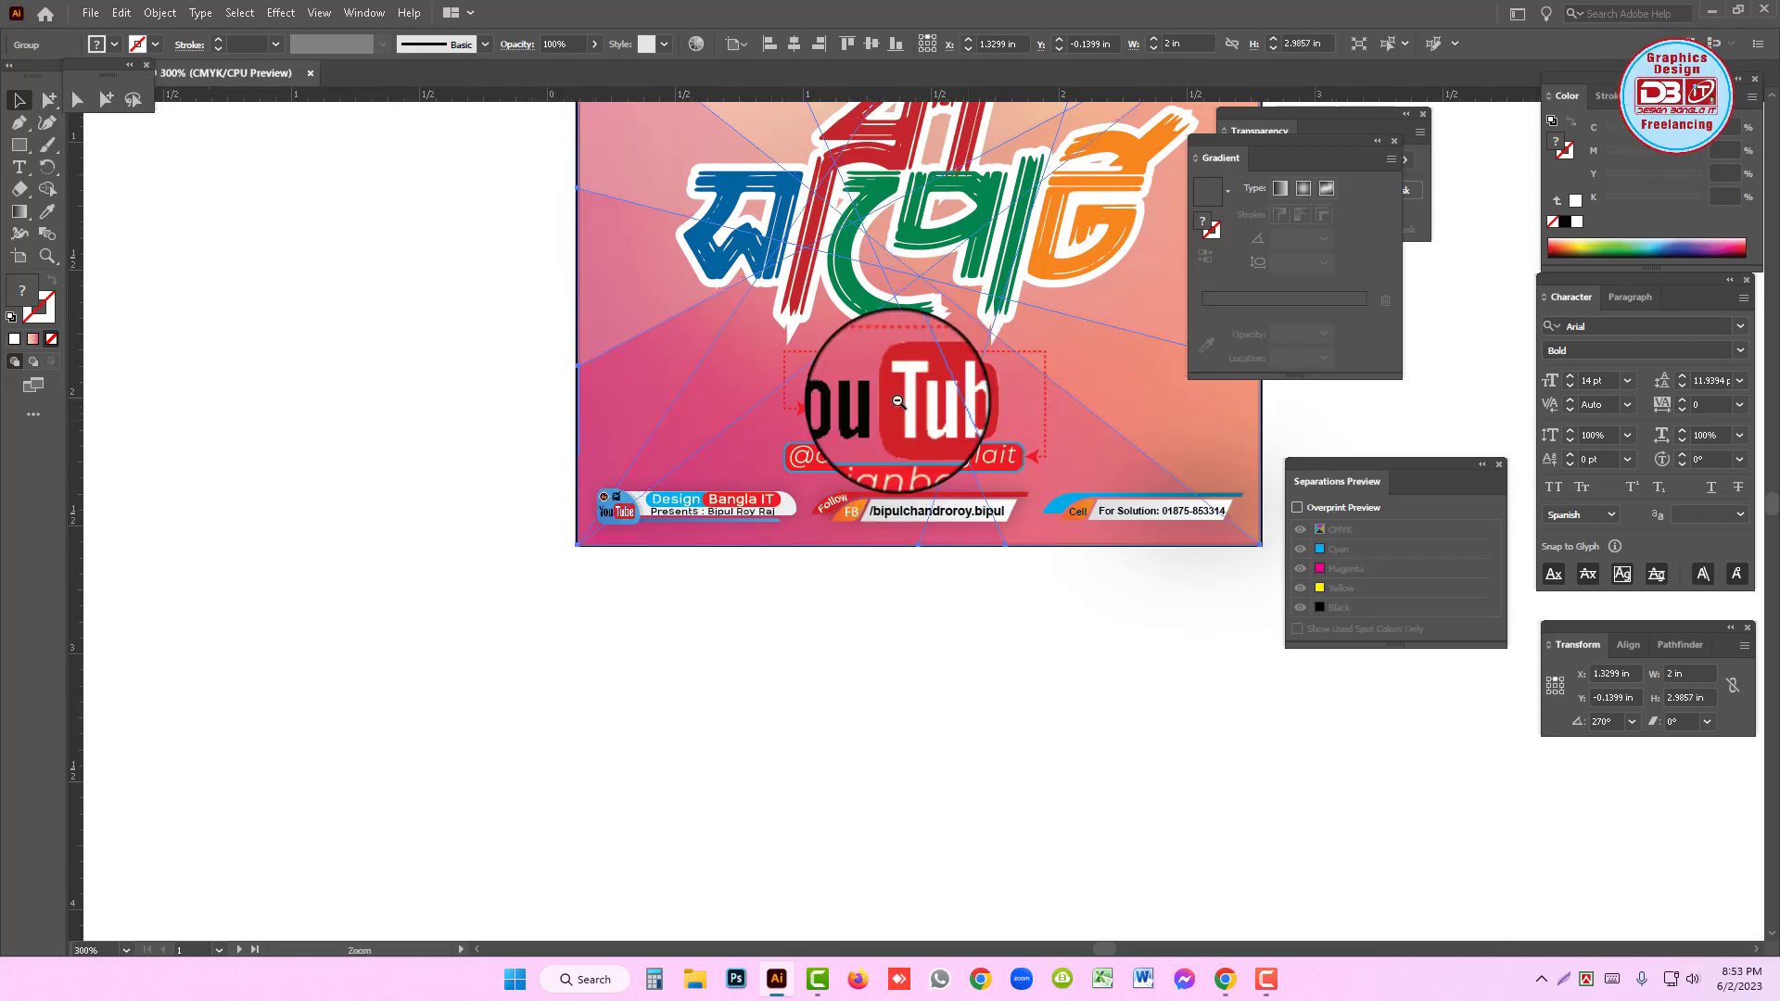
{"action": "left_click", "coordinate": [953, 419], "text": "ctrl+alt"}
{"action": "left_click", "coordinate": [953, 419], "text": "ctrl+alt"}
{"action": "left_click", "coordinate": [718, 276]}
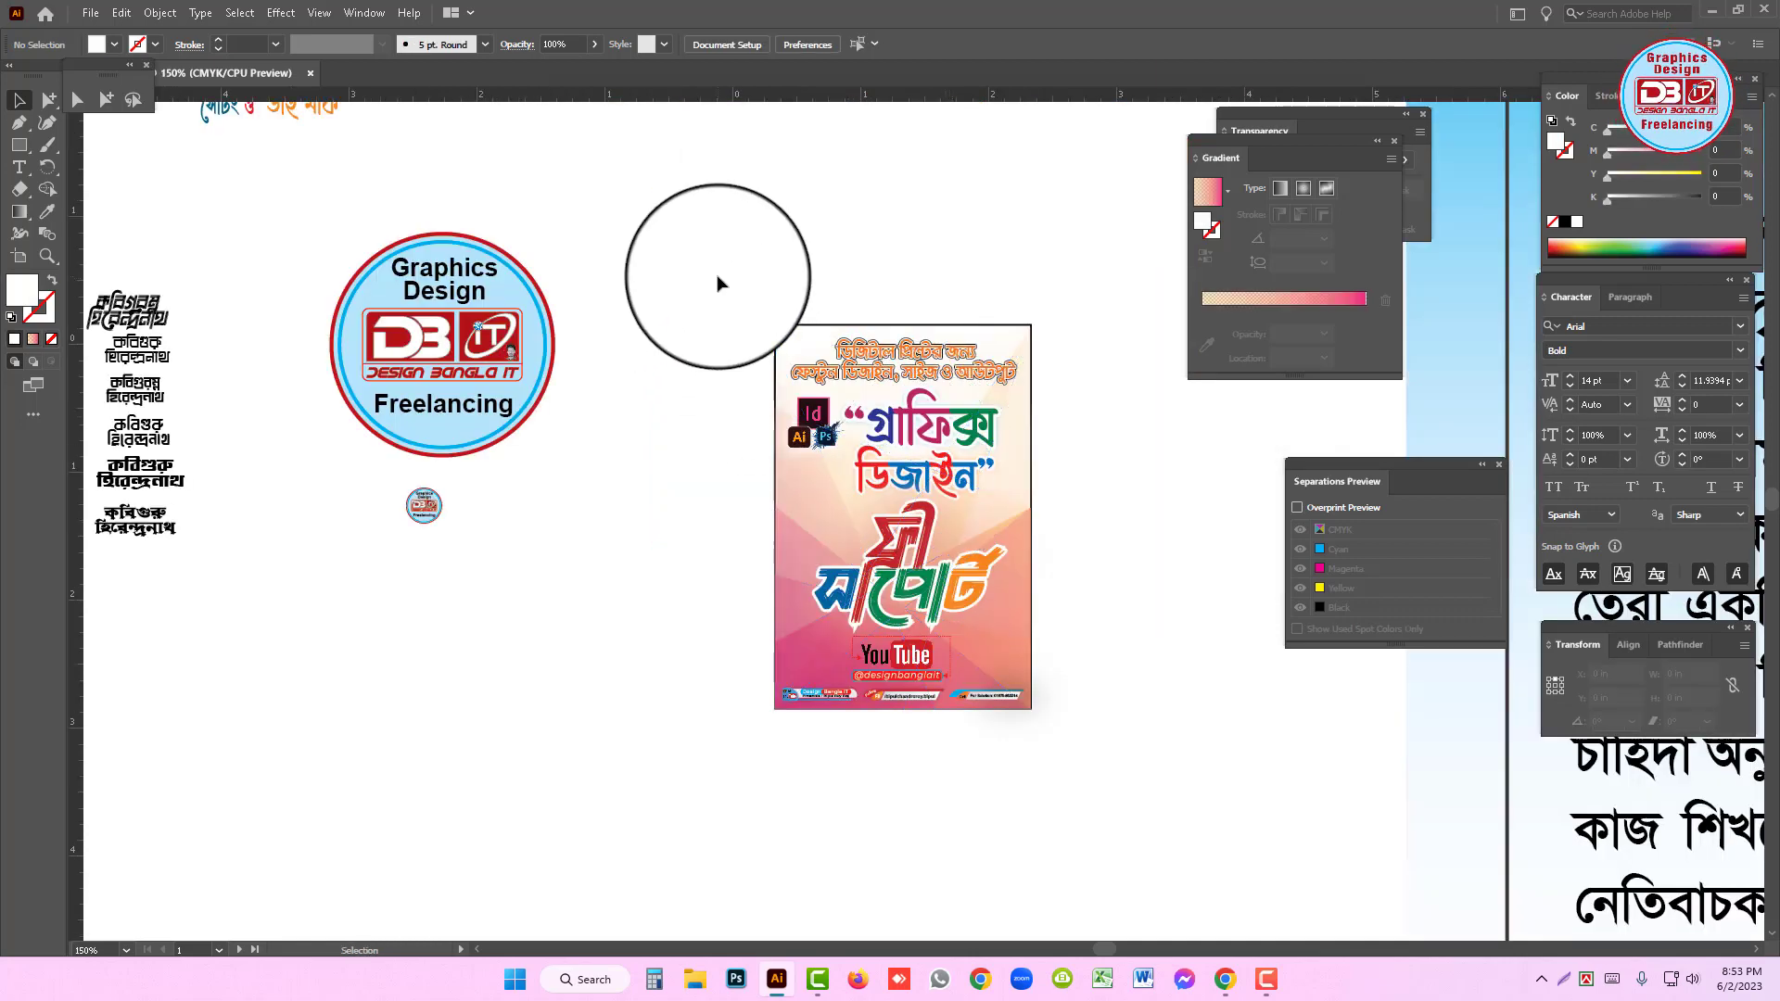
{"action": "left_click_drag", "start_coordinate": [721, 277], "coordinate": [1093, 741]}
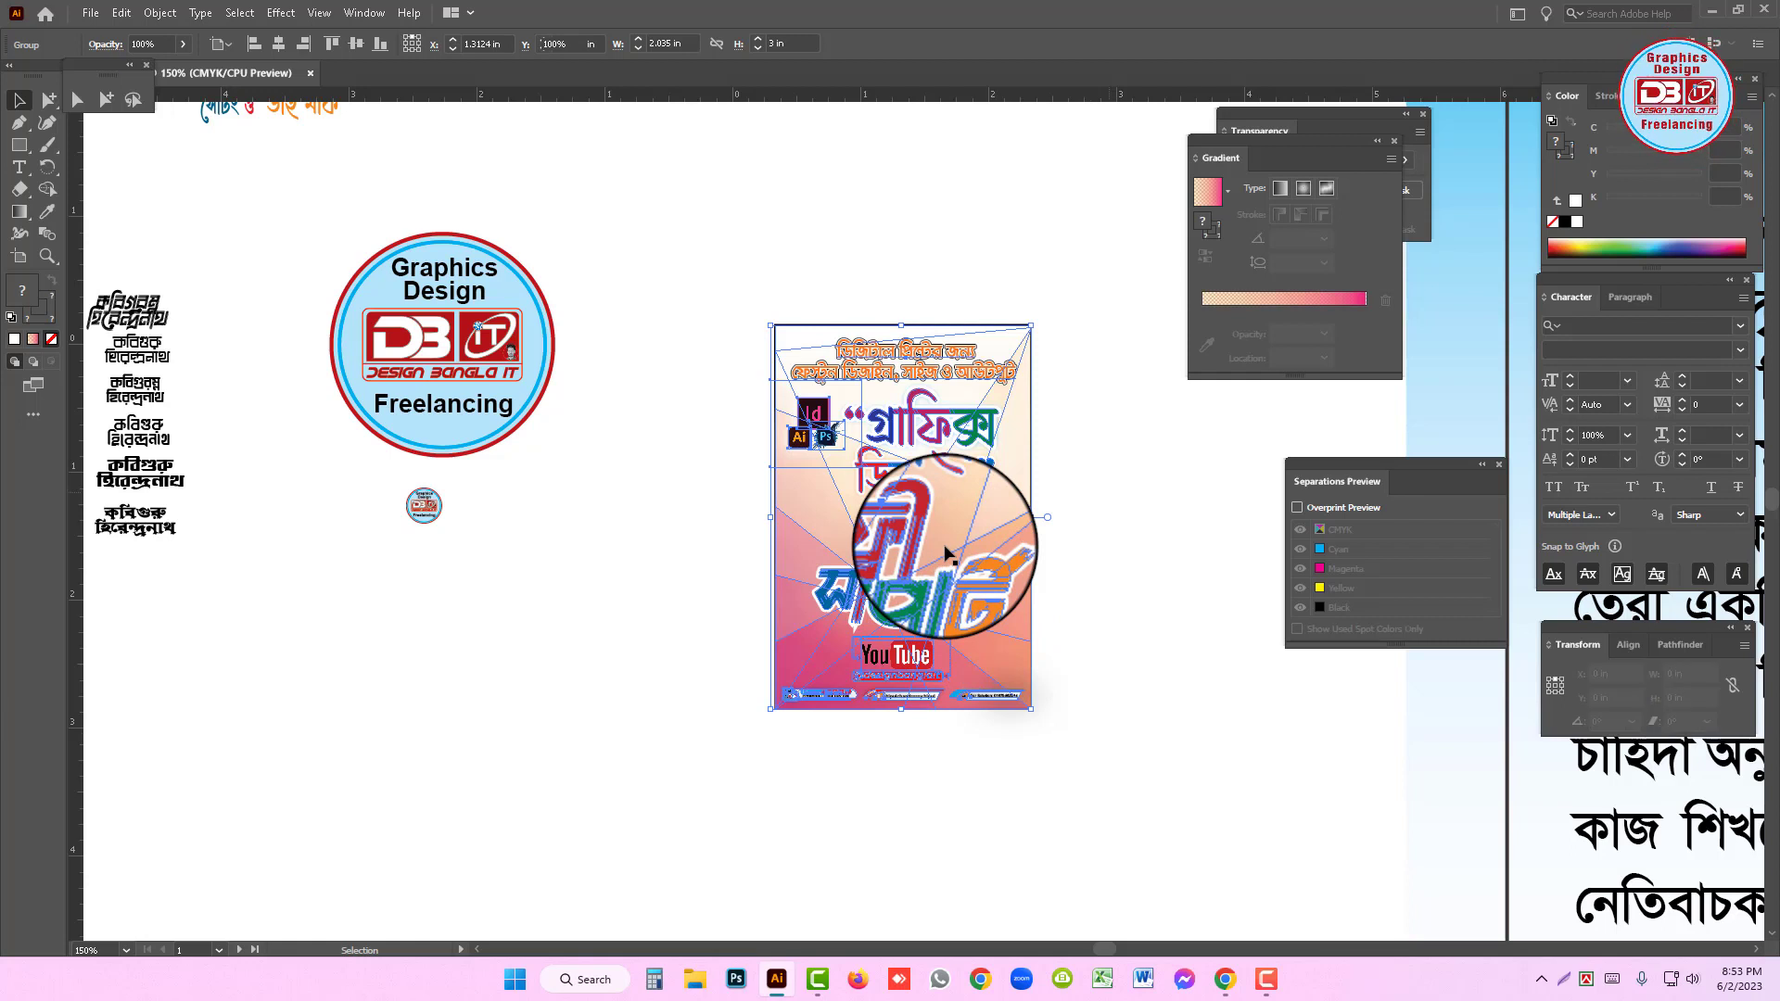
{"action": "key", "text": "ctrl+shift+a"}
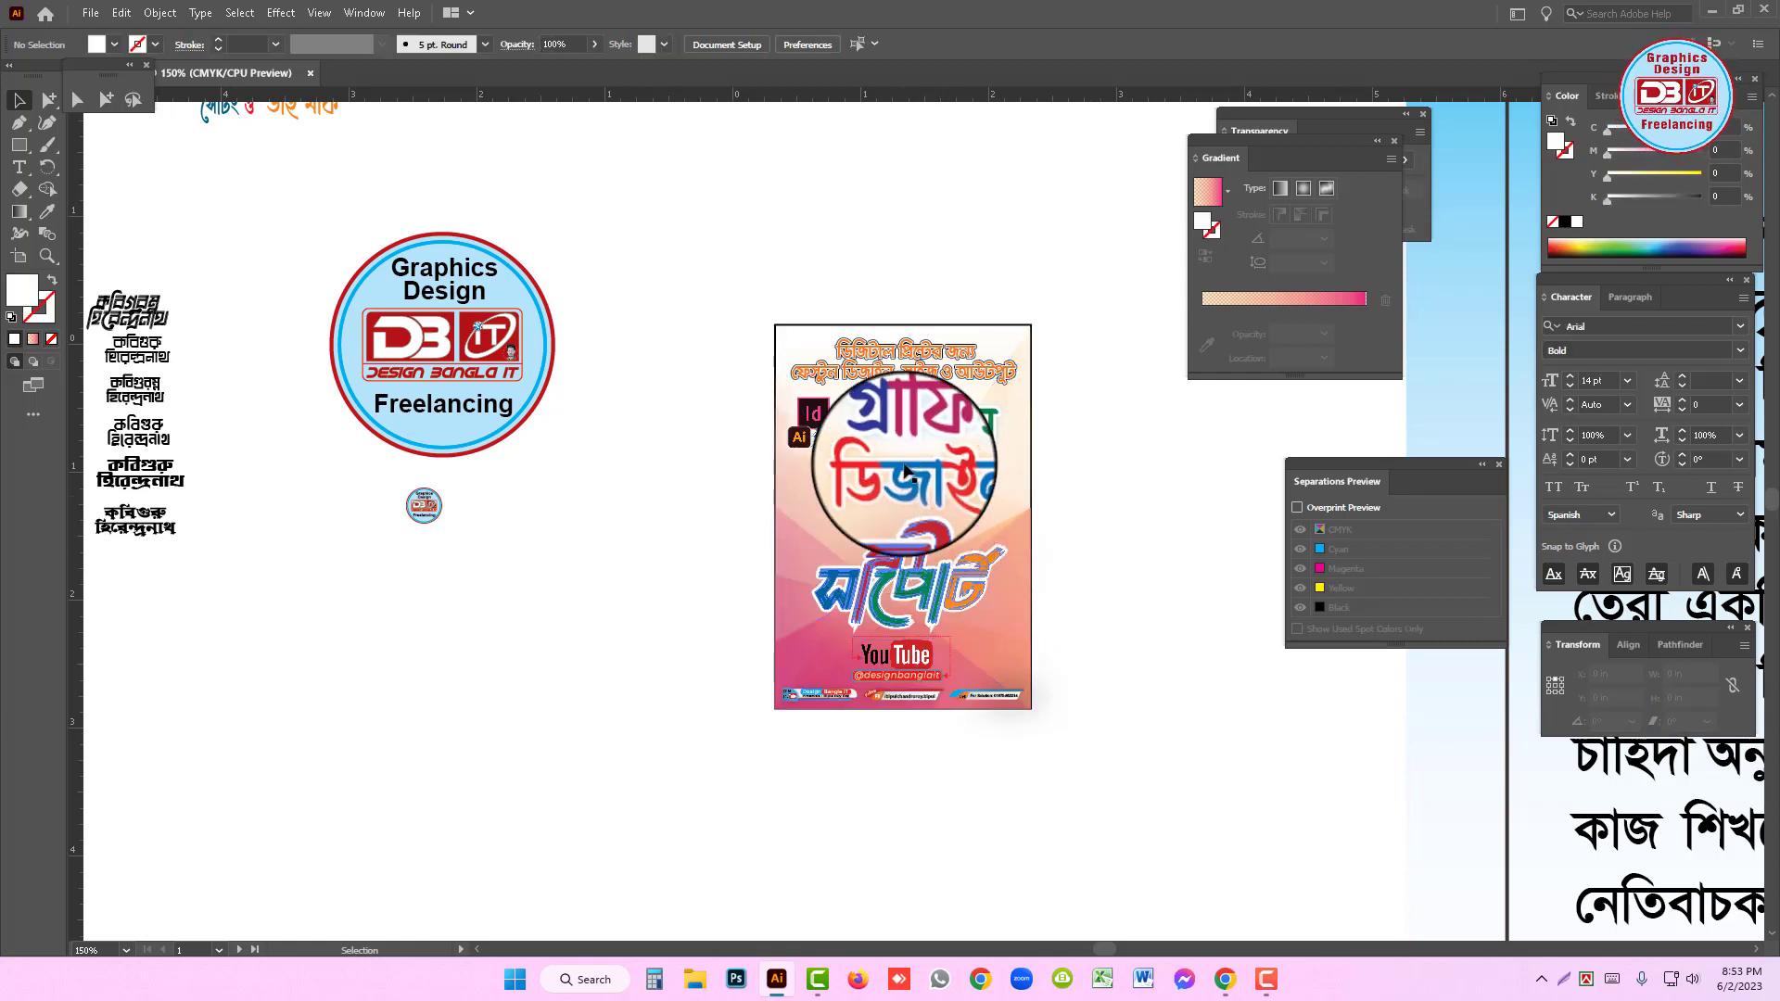
- Turn on Overprint Preview, examine the banner with the black, yellow and magenta plates hidden, and show all plates again
{"action": "left_click", "coordinate": [906, 461]}
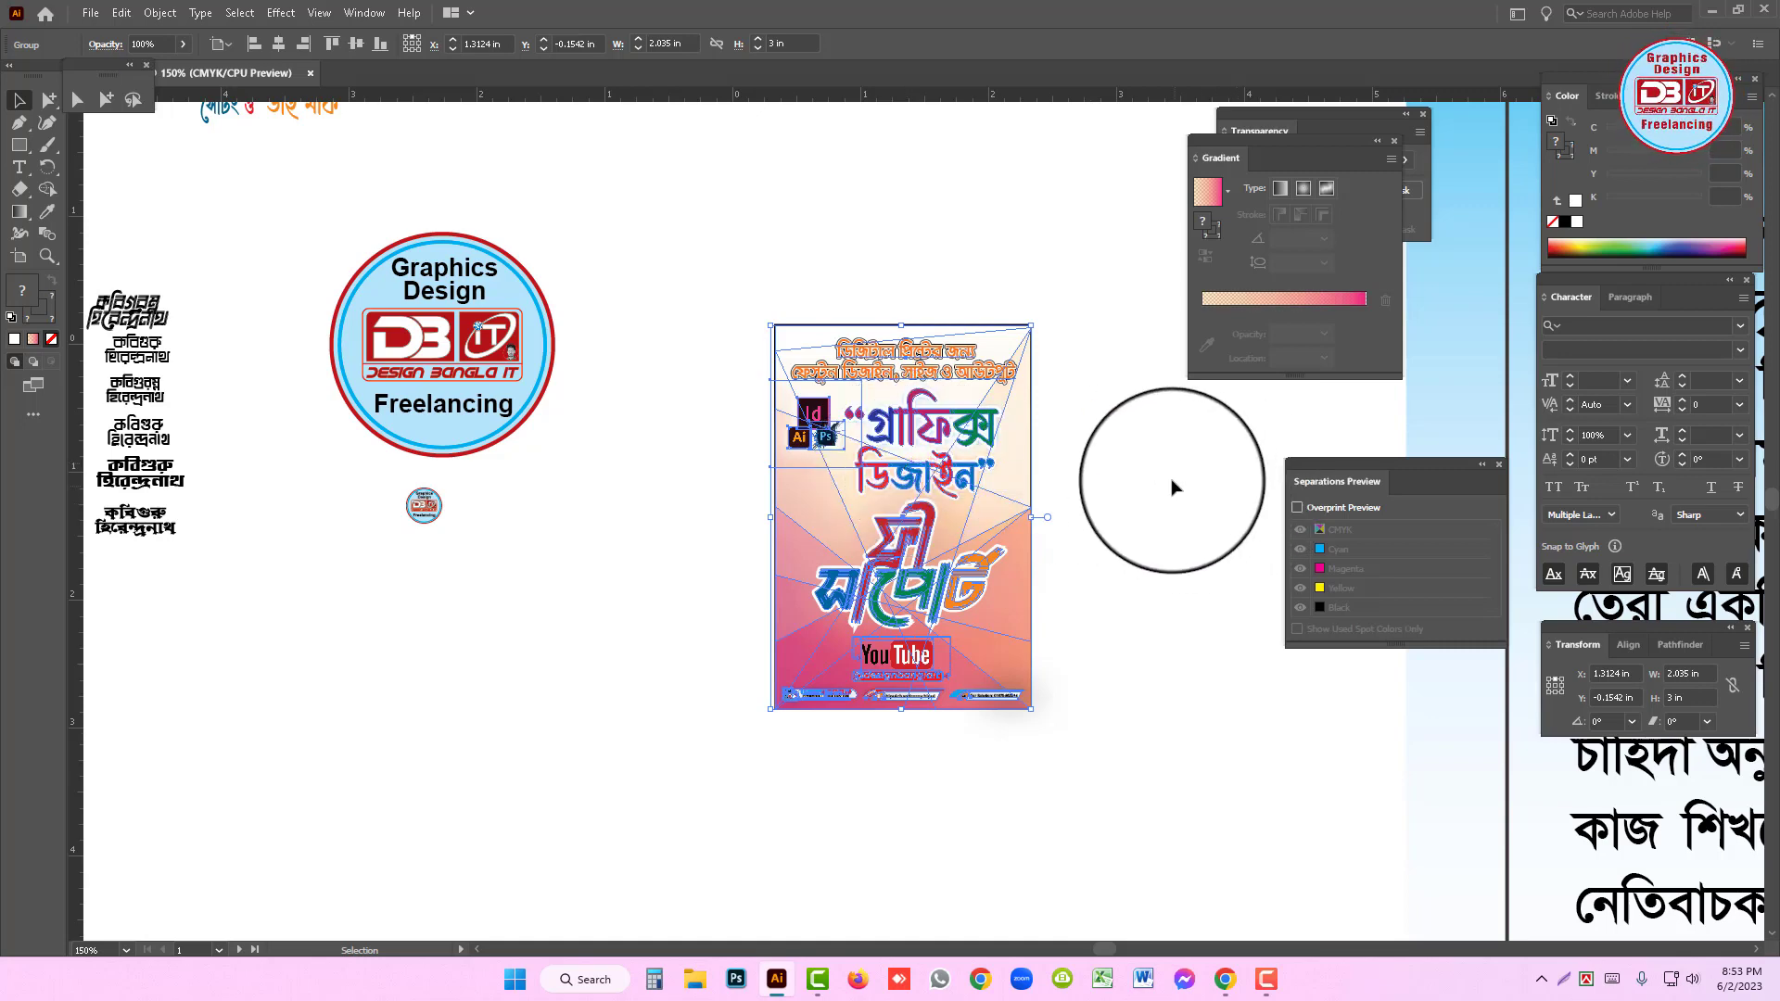
{"action": "key", "text": "ctrl+shift+a"}
{"action": "key", "text": "ctrl+alt+shift+y"}
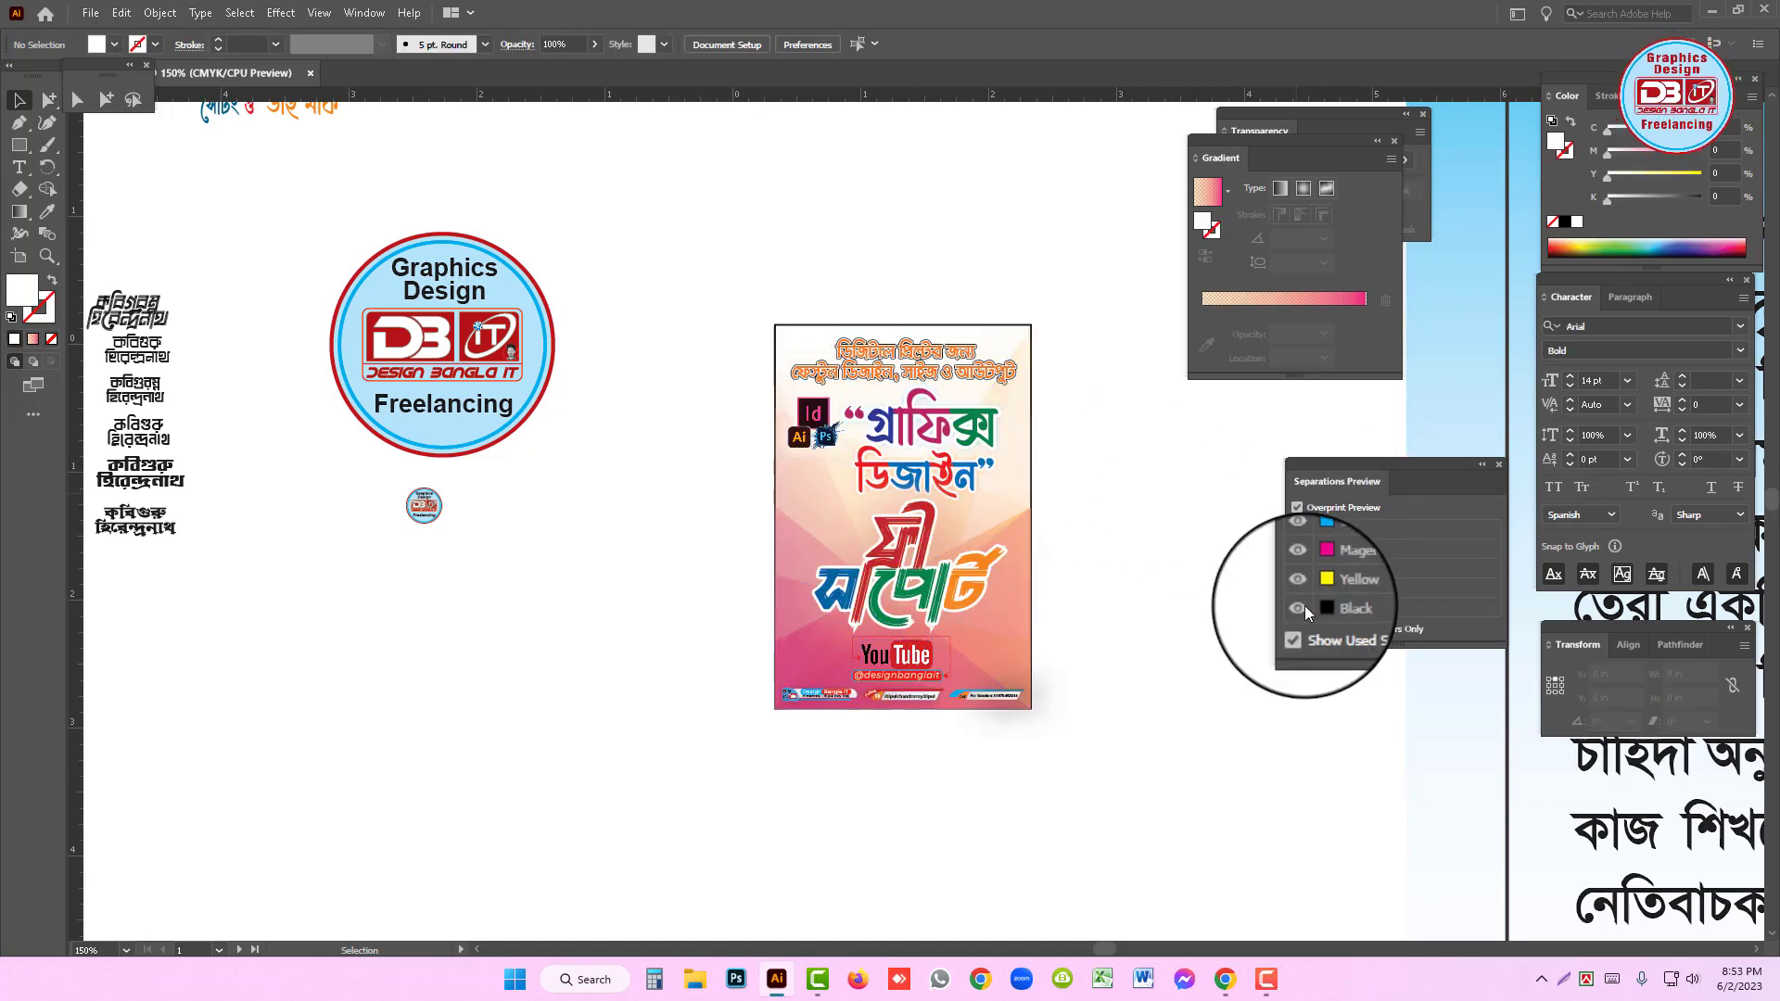
{"action": "left_click", "coordinate": [1300, 609]}
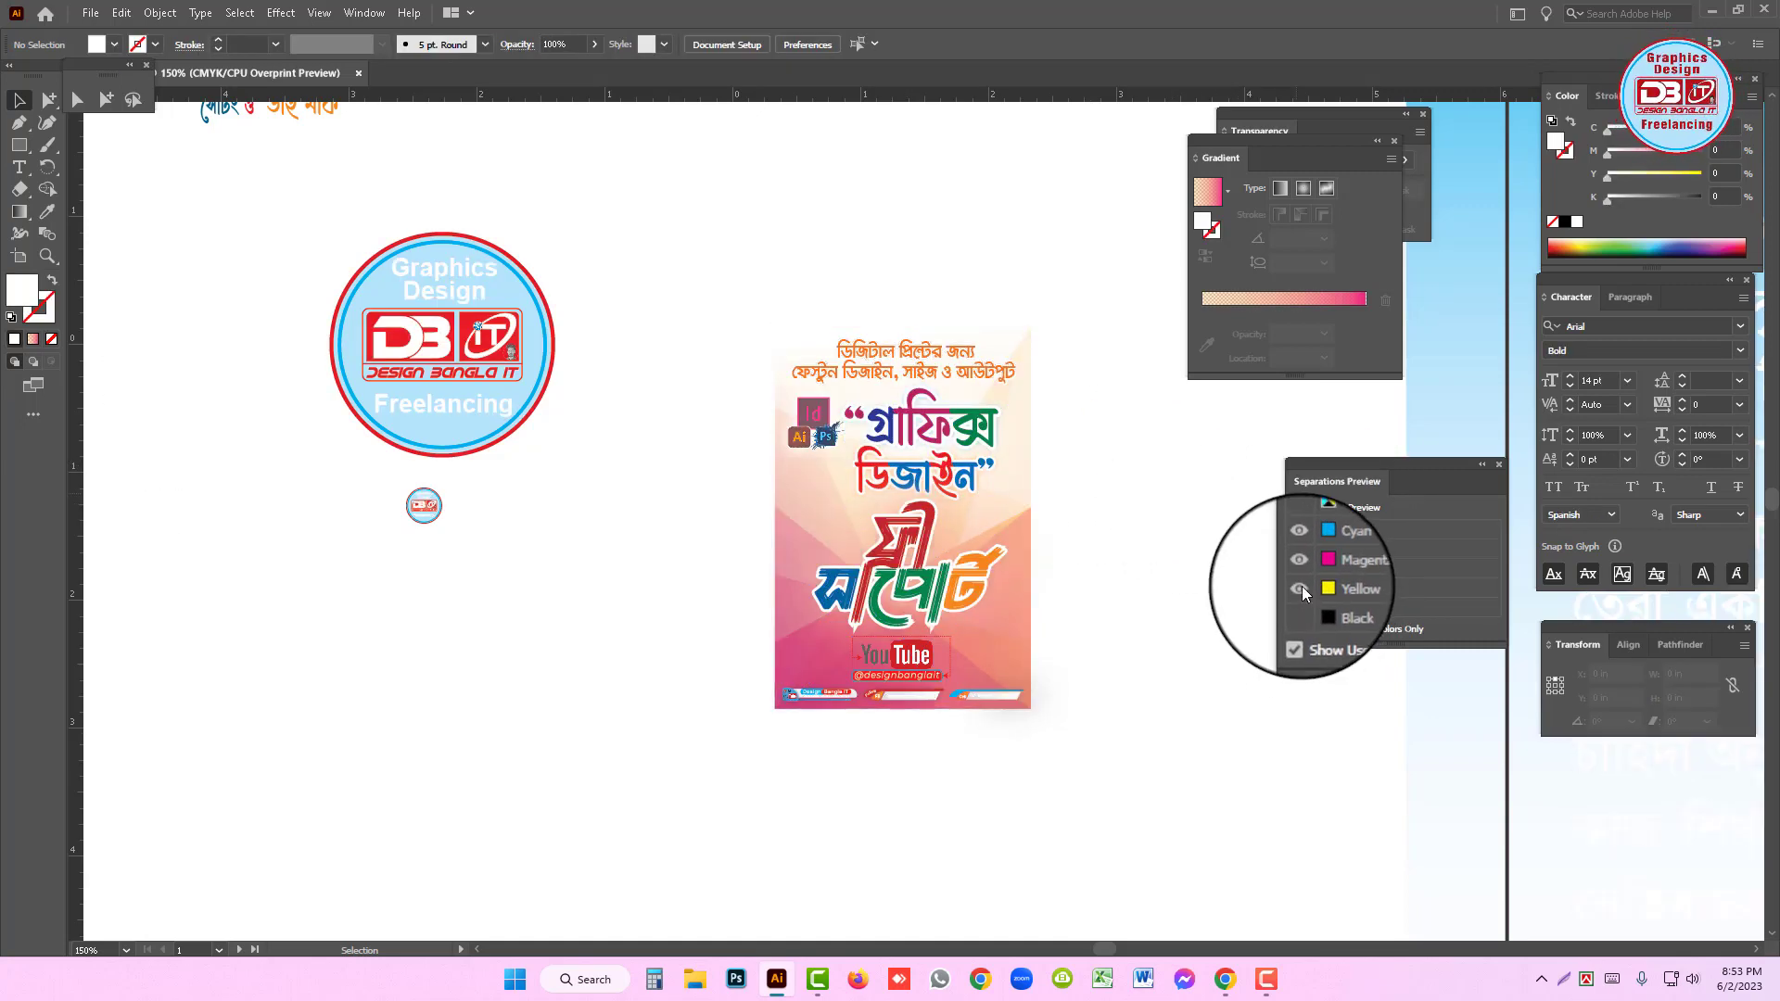
{"action": "left_click", "coordinate": [1302, 586]}
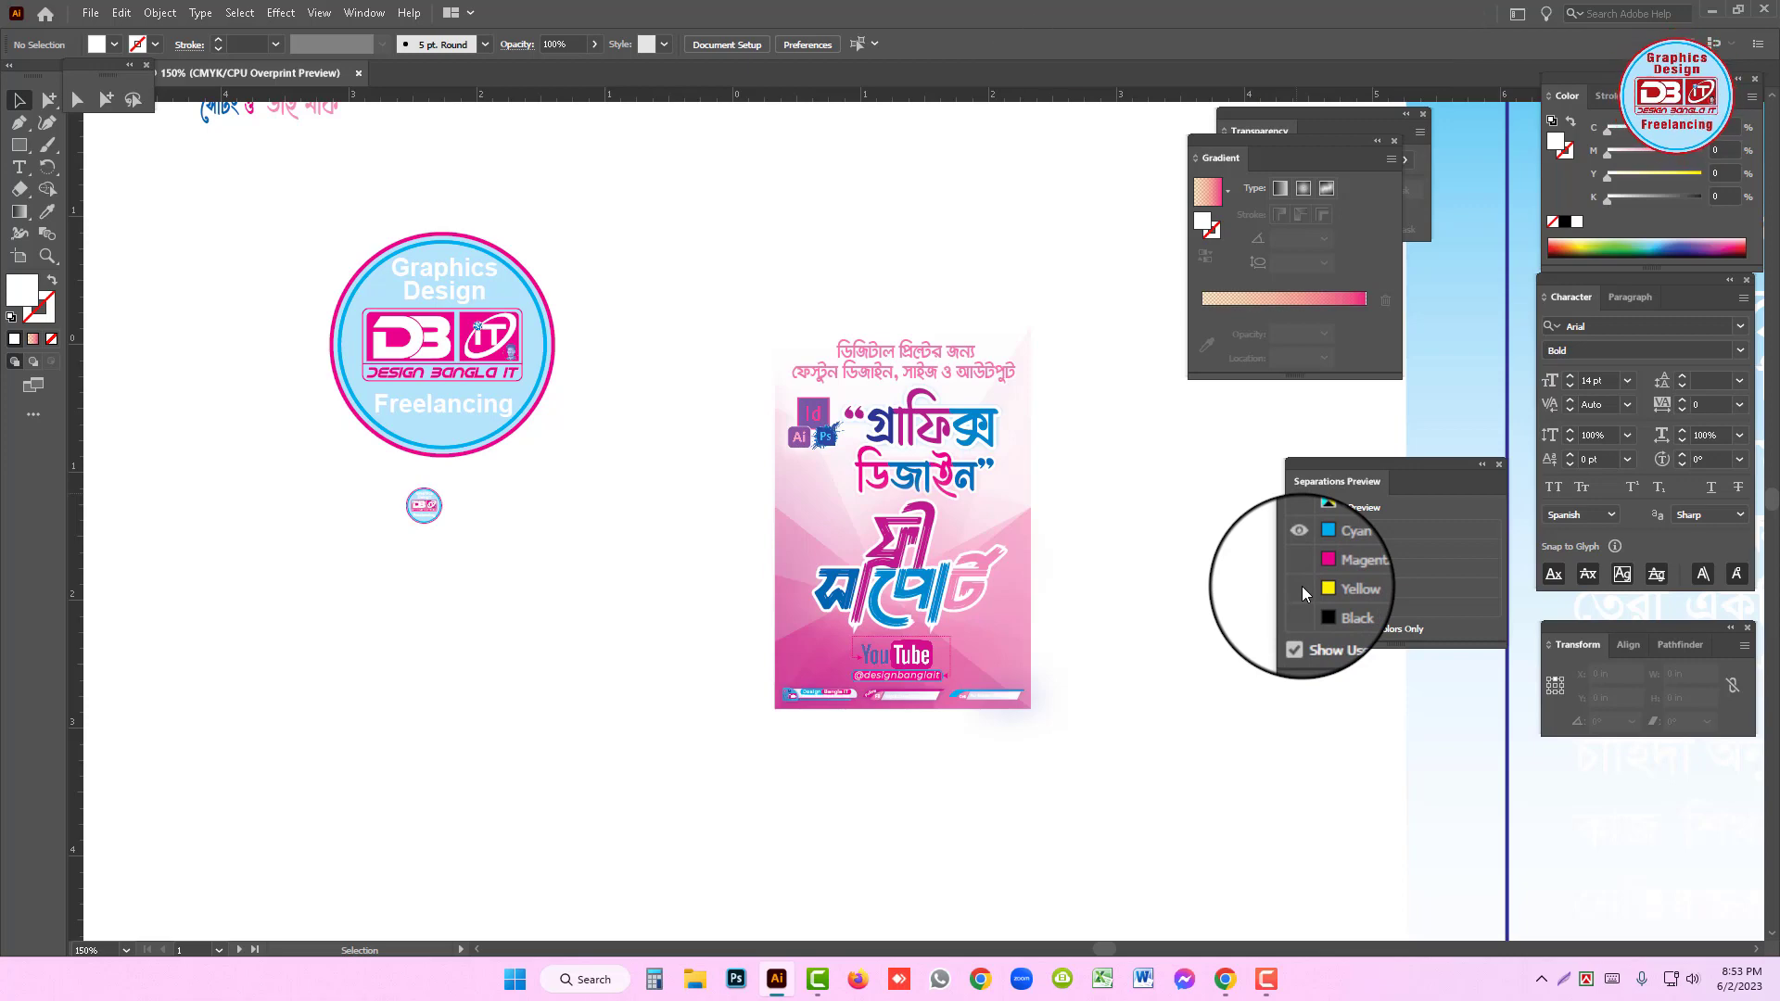
{"action": "left_click", "coordinate": [1302, 586]}
{"action": "left_click", "coordinate": [1305, 603]}
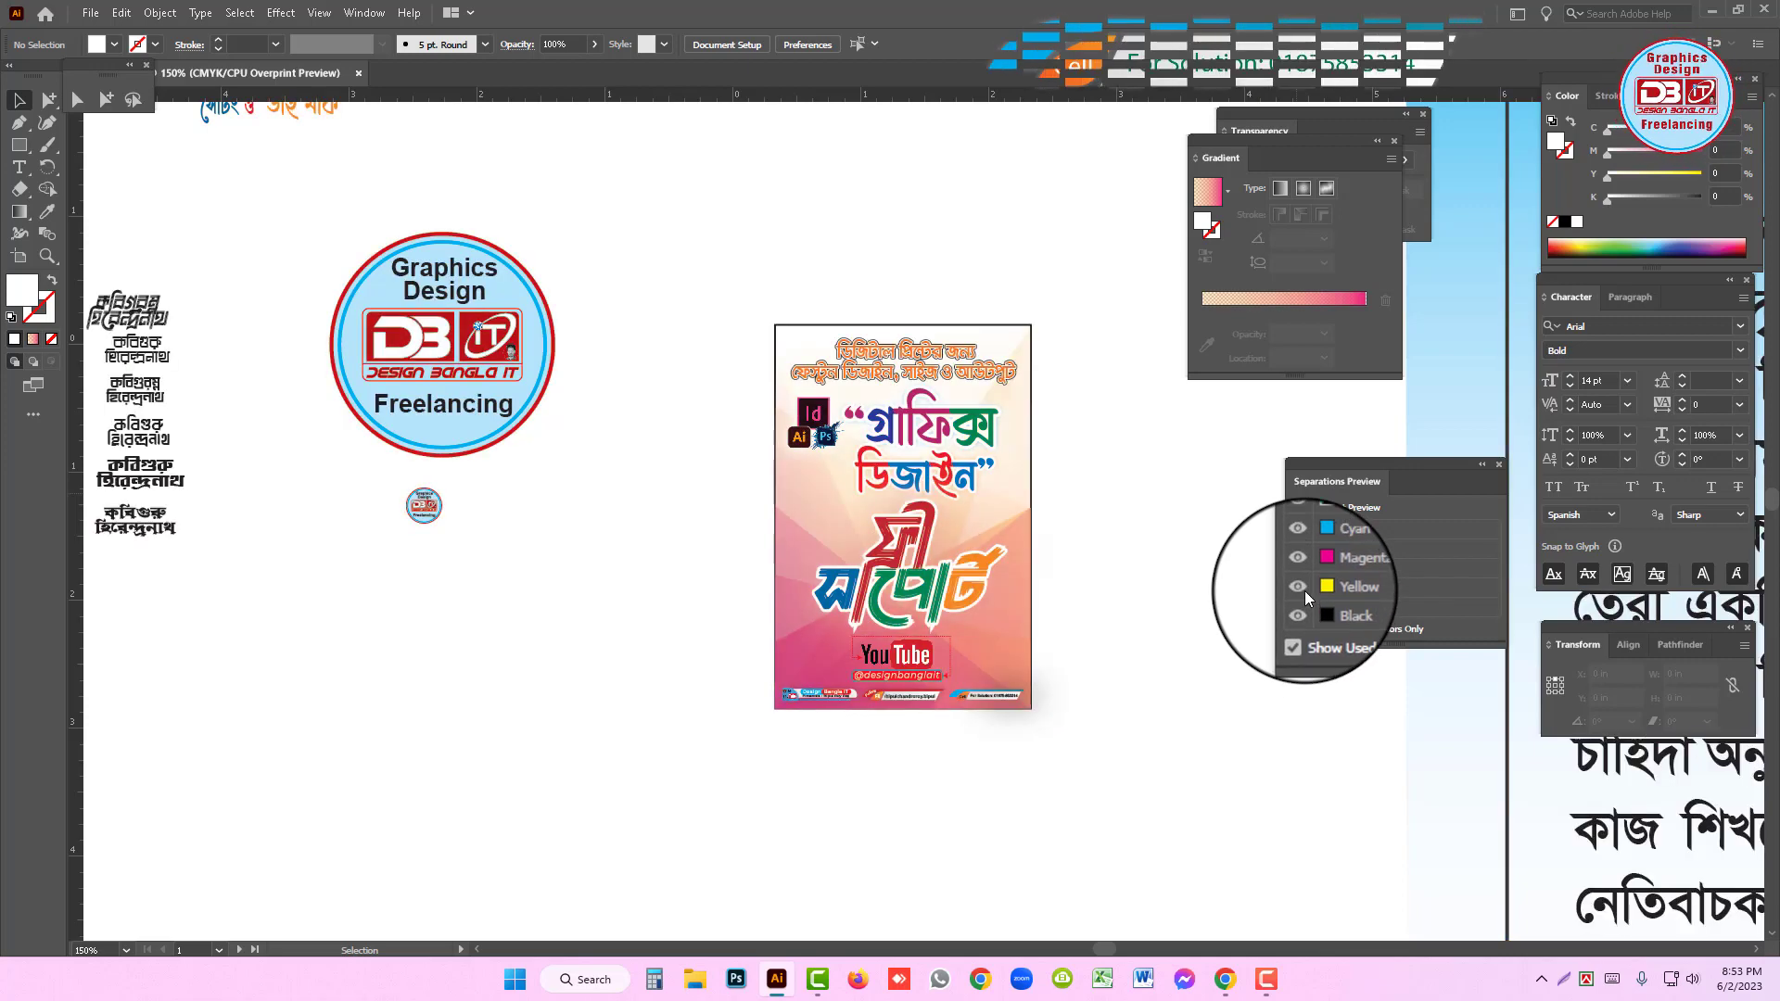
- Examine the banner's cyan and magenta separations in isolation, view it without magenta, and restore the full CMYK preview
{"action": "left_click", "coordinate": [1306, 603]}
{"action": "left_click", "coordinate": [1304, 587]}
{"action": "left_click", "coordinate": [1299, 568]}
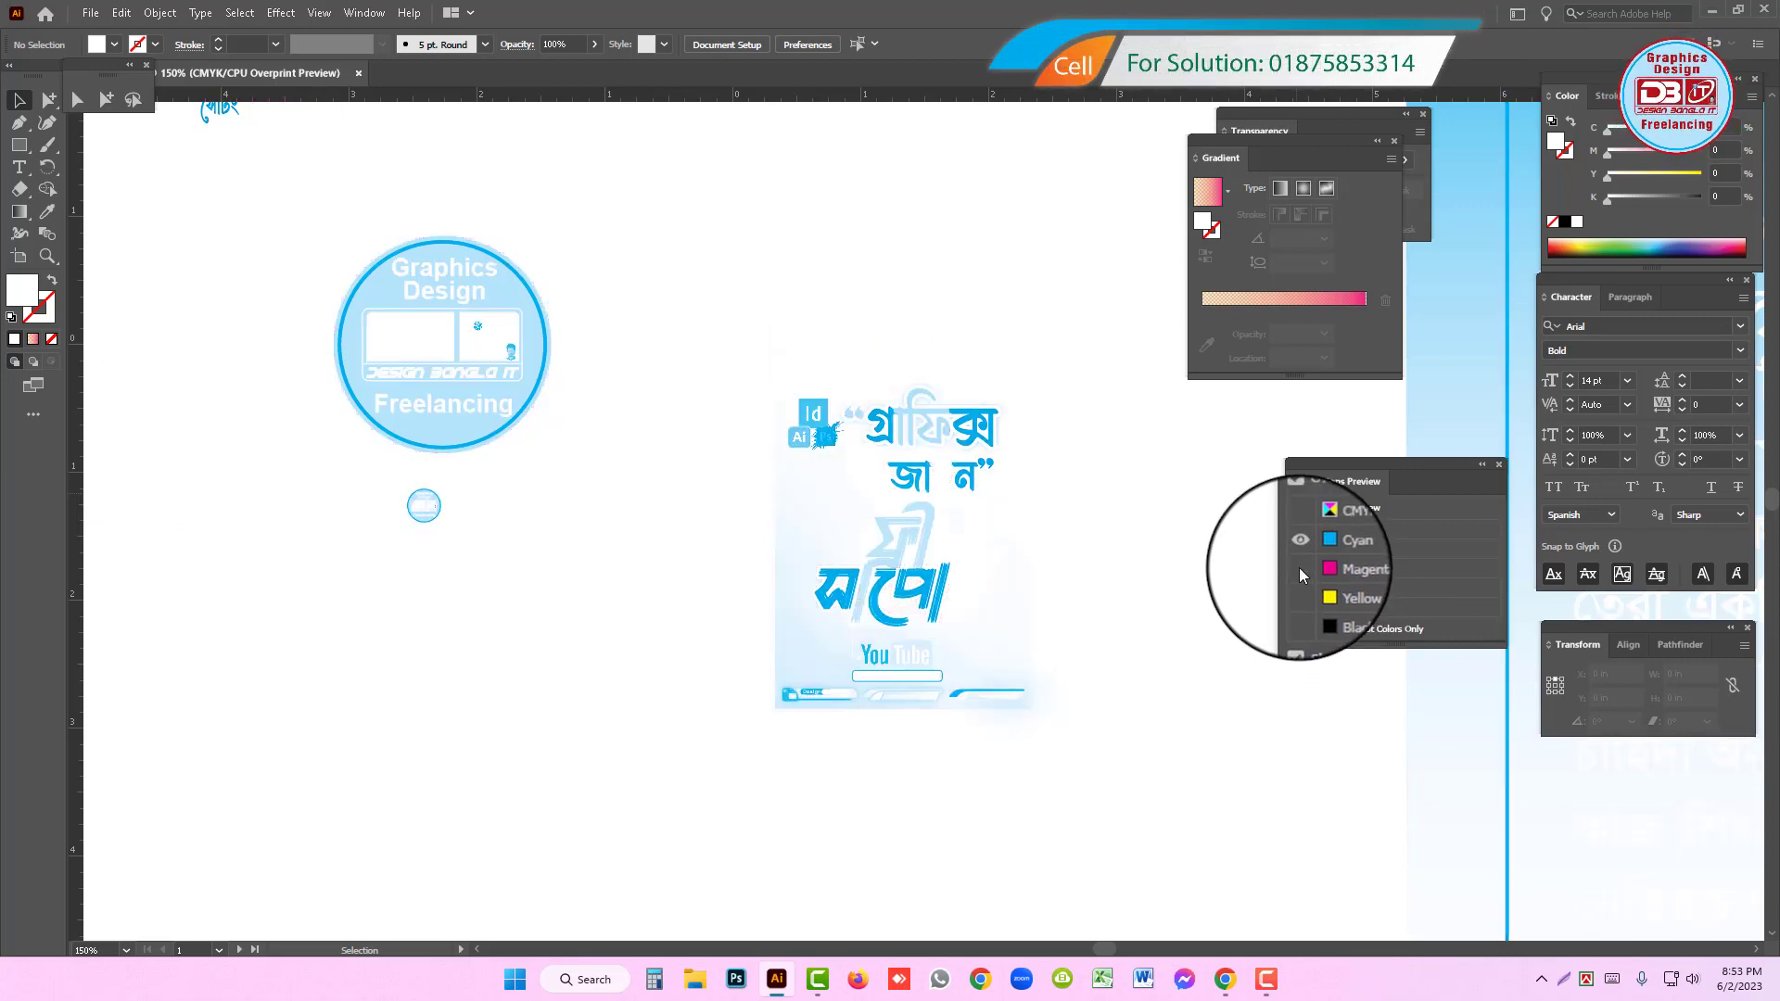
{"action": "left_click", "coordinate": [1299, 567]}
{"action": "left_click", "coordinate": [1299, 547]}
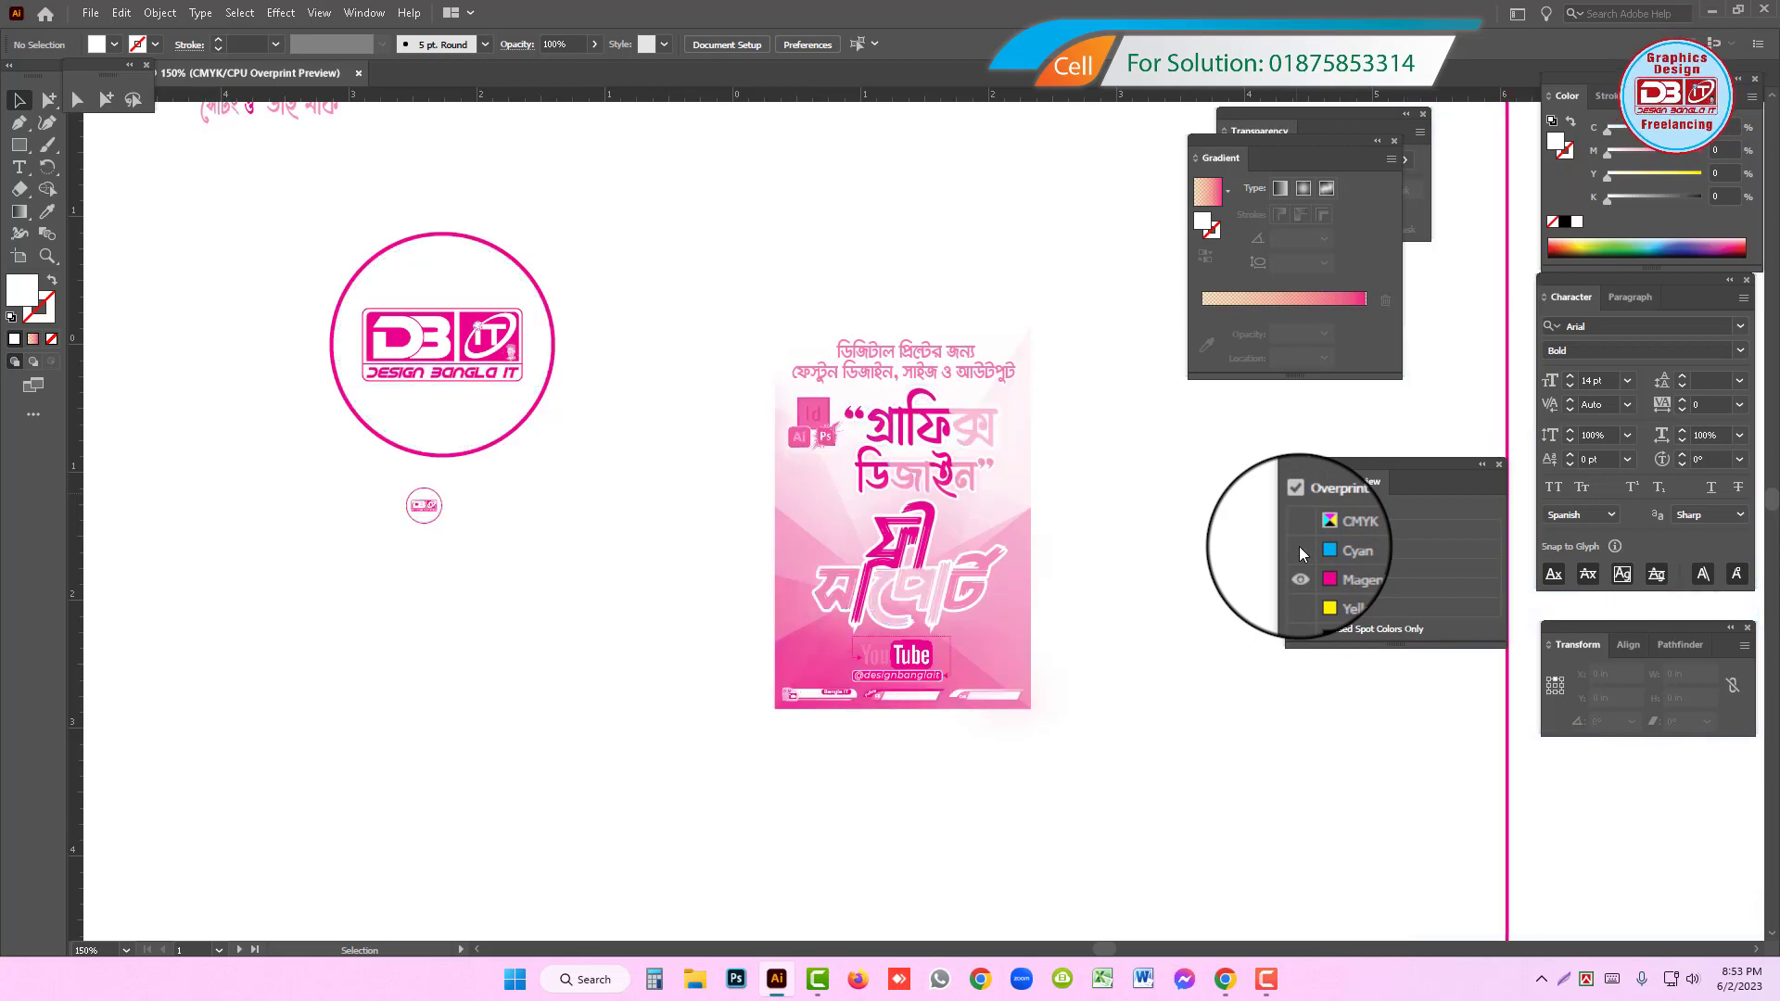
{"action": "left_click", "coordinate": [1299, 547]}
{"action": "left_click", "coordinate": [1299, 568]}
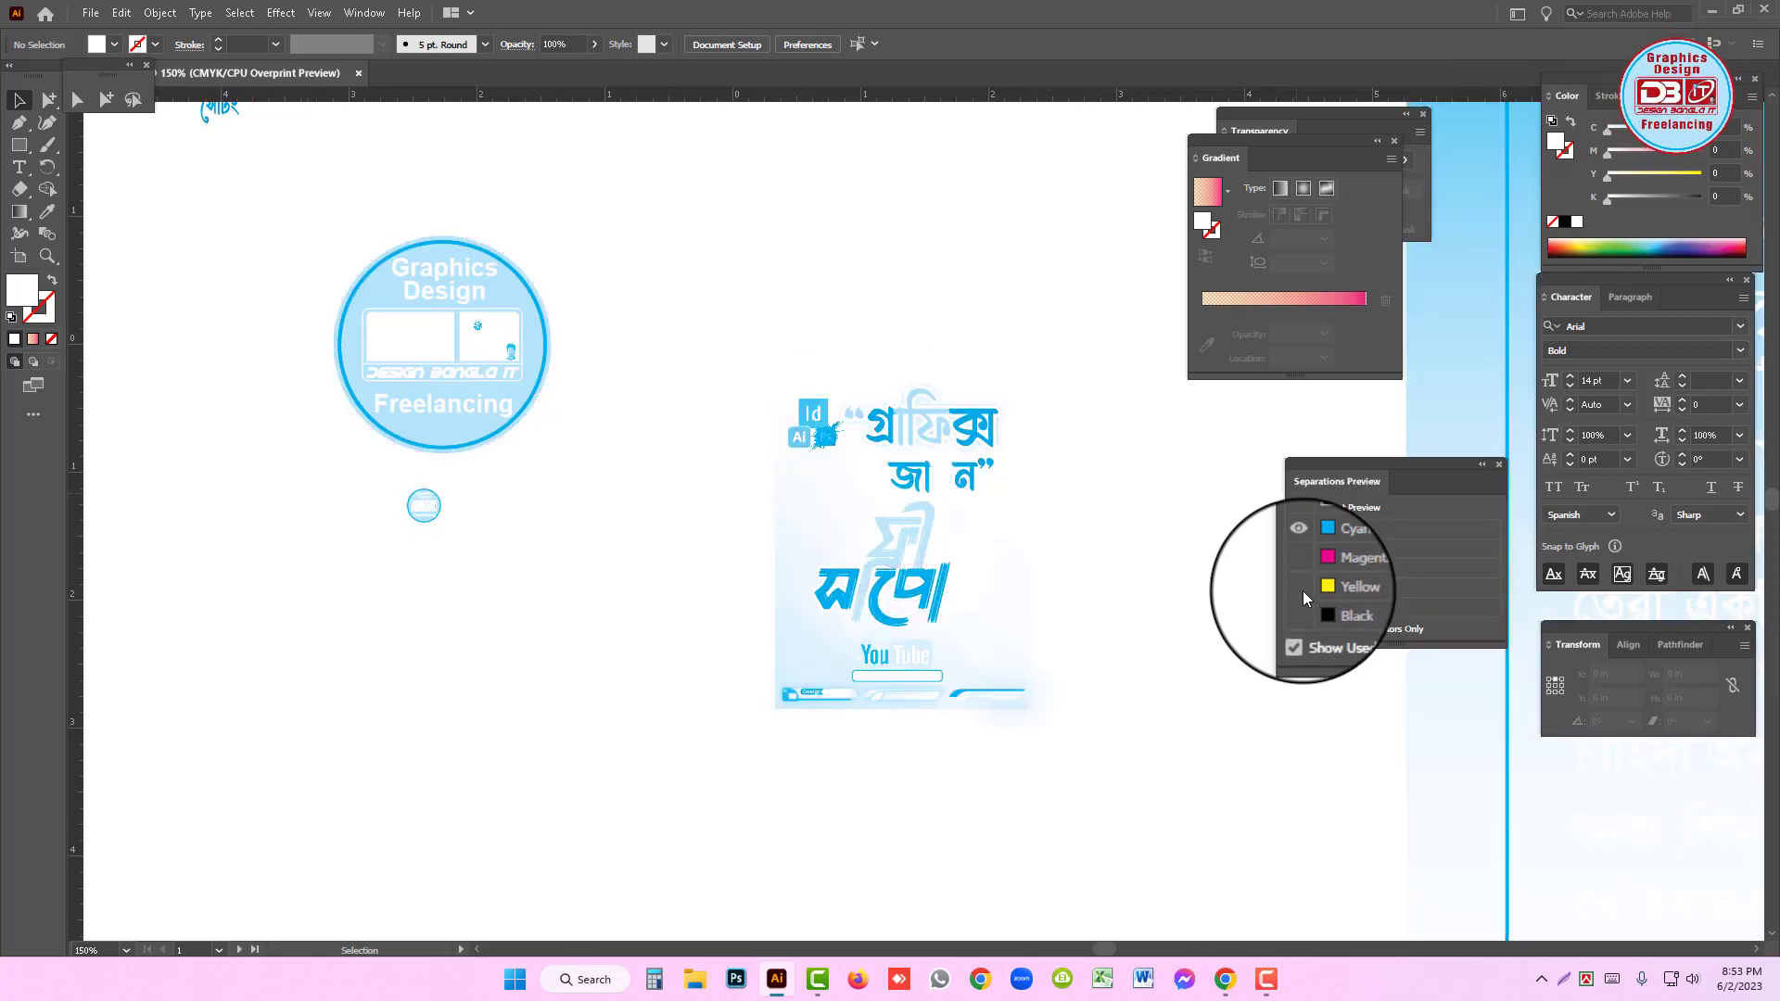
{"action": "left_click", "coordinate": [1305, 592]}
{"action": "left_click", "coordinate": [1306, 605]}
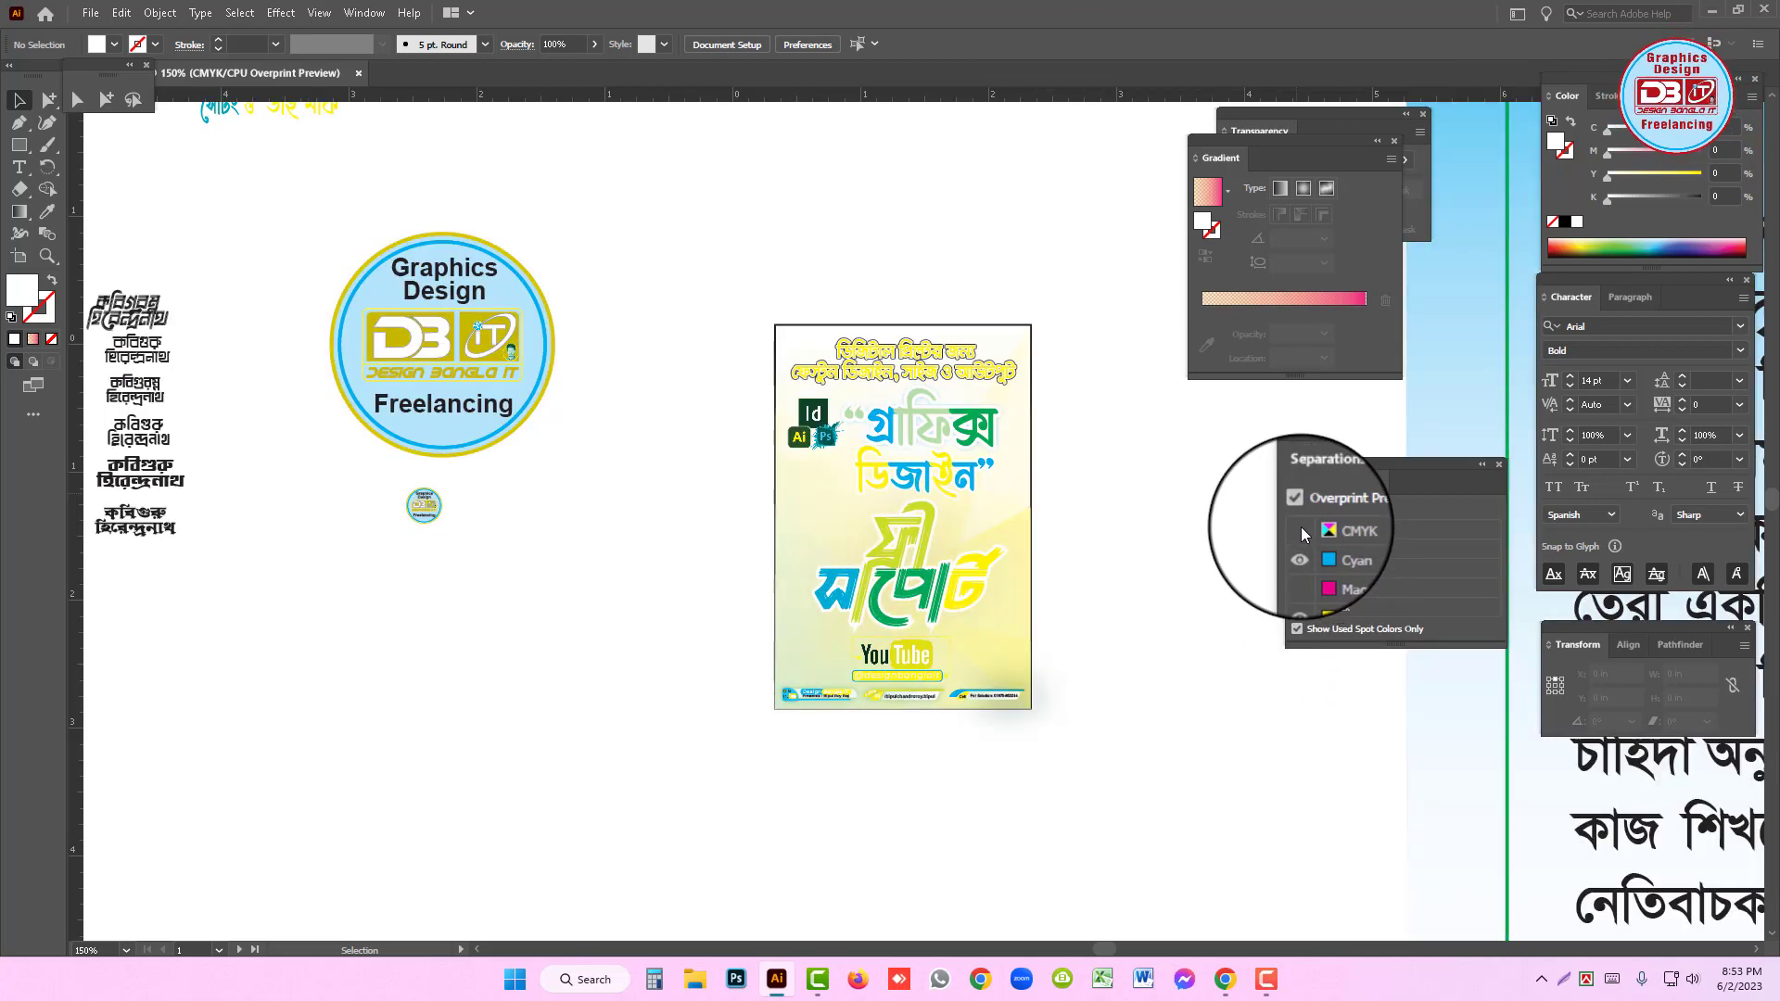
{"action": "left_click", "coordinate": [1300, 528]}
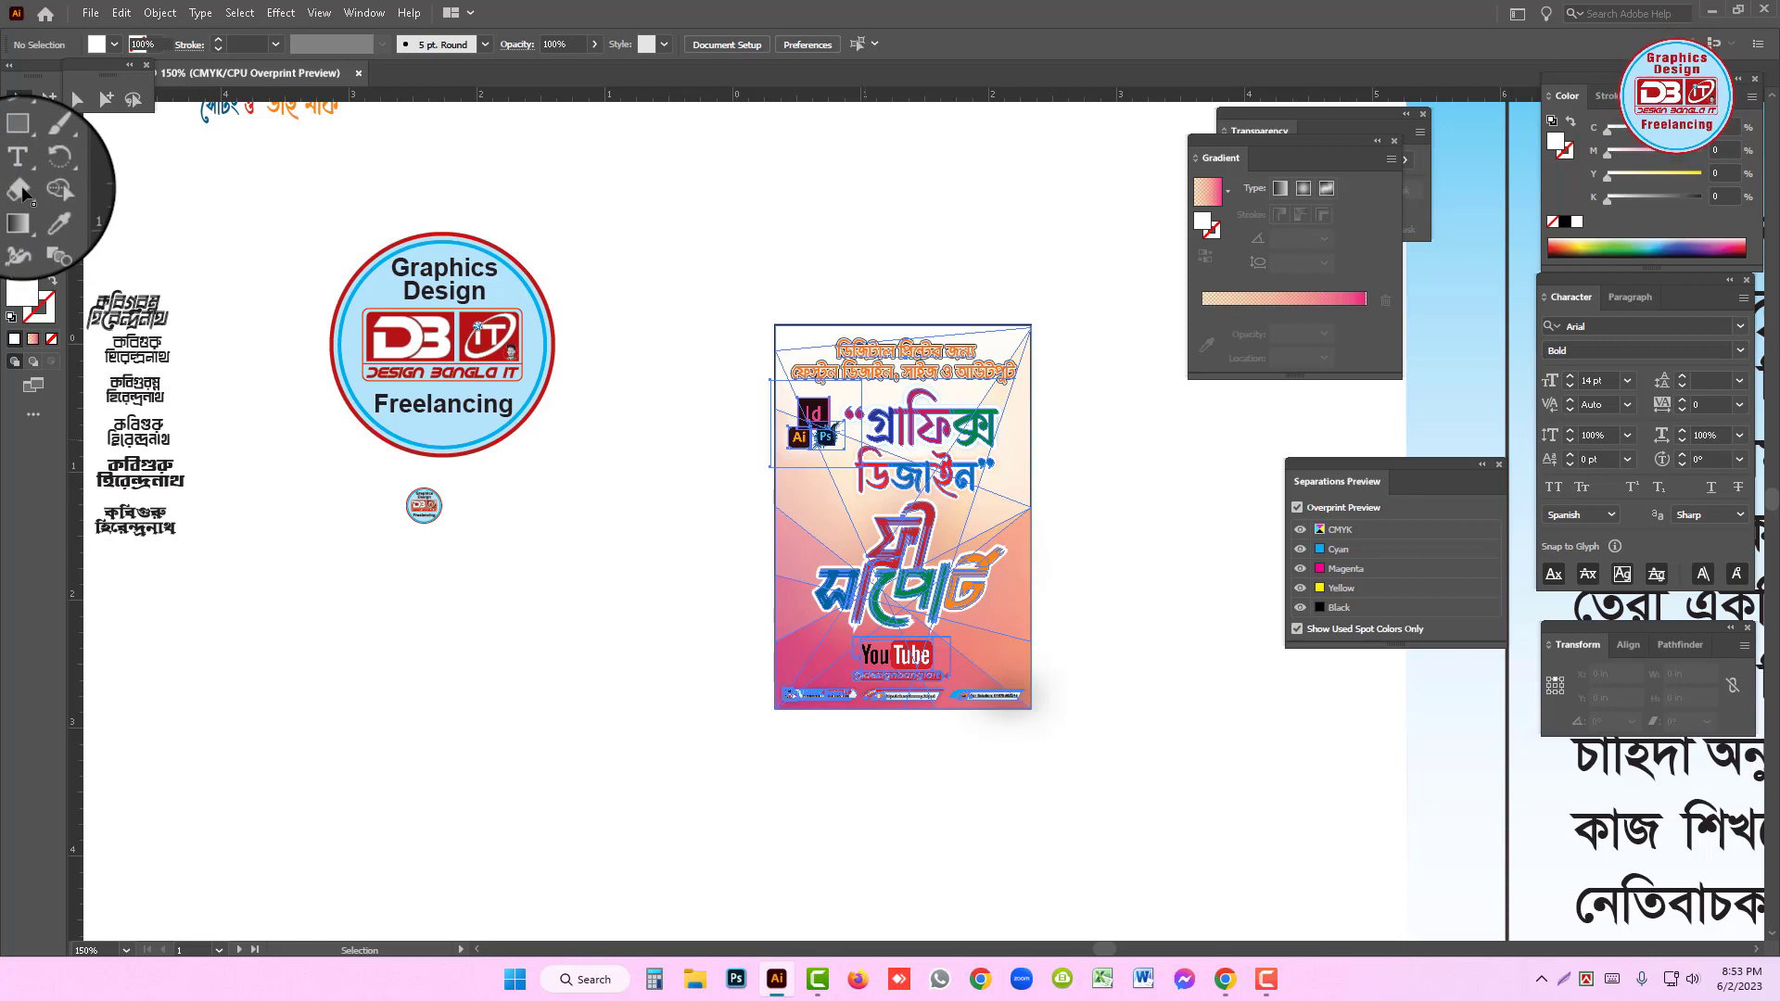
- Scale the grouped banner uniformly to 1200% with the Scale tool
{"action": "key", "text": "ctrl+z"}
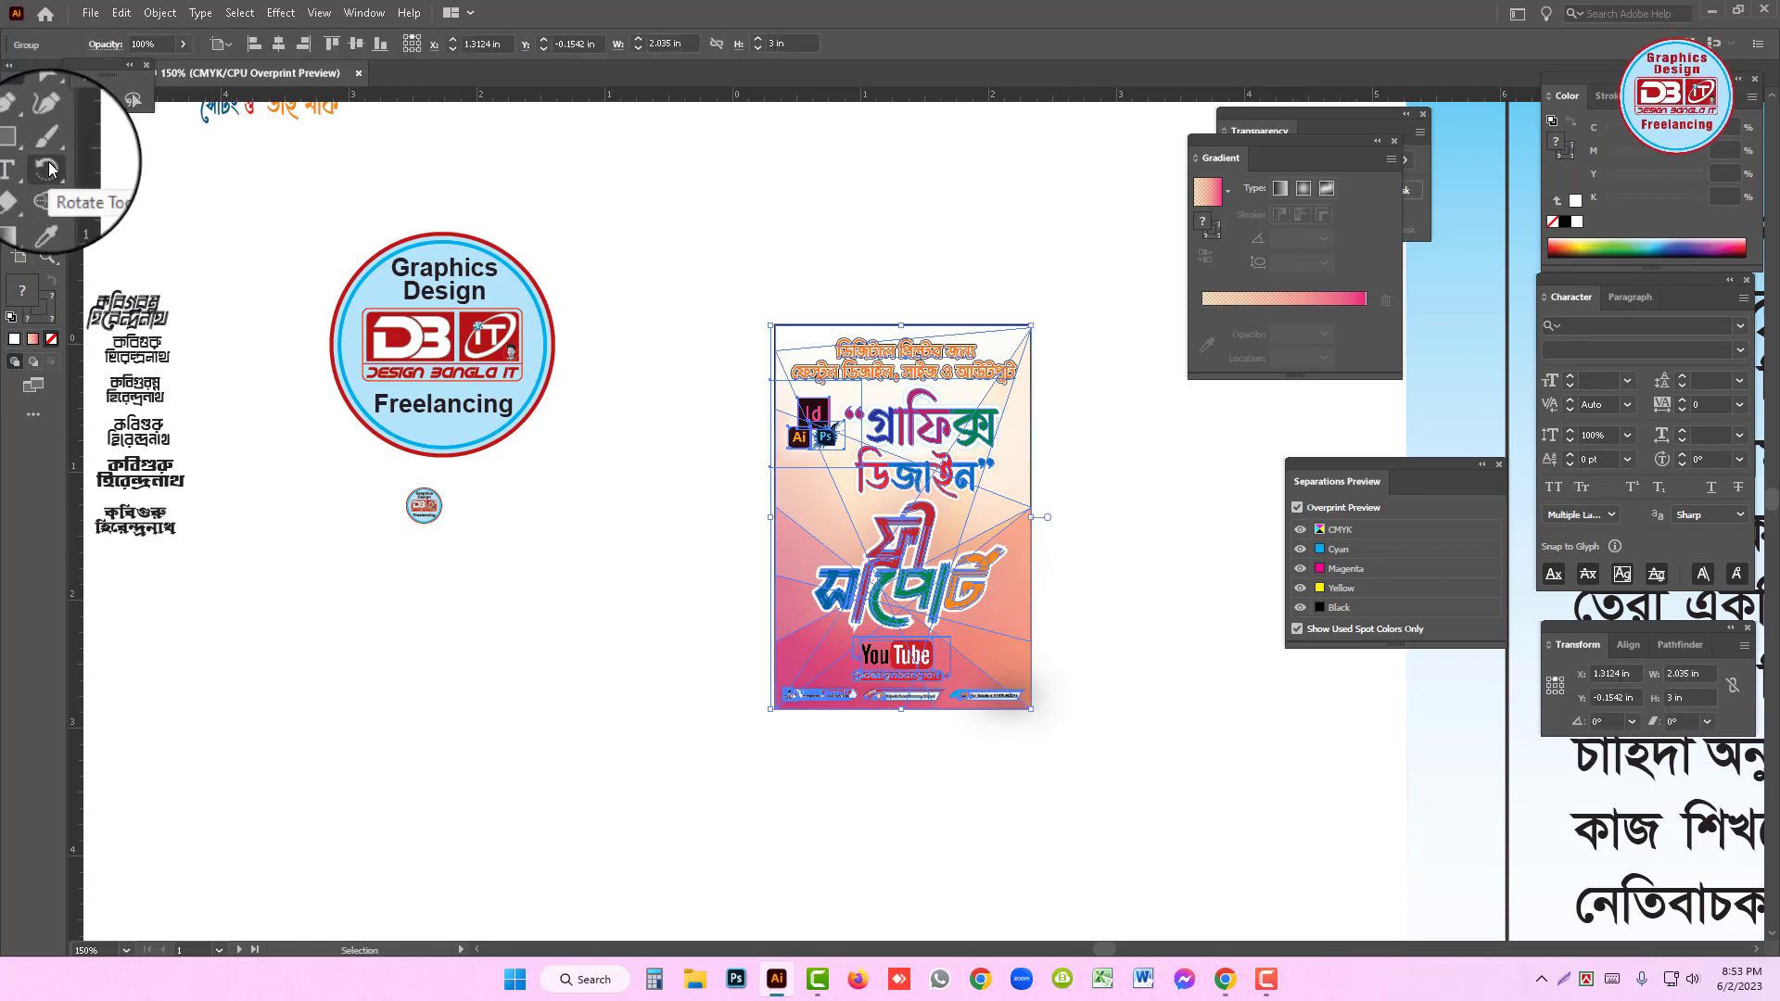
{"action": "left_click_drag", "start_coordinate": [49, 168], "coordinate": [125, 196]}
{"action": "key", "text": "v"}
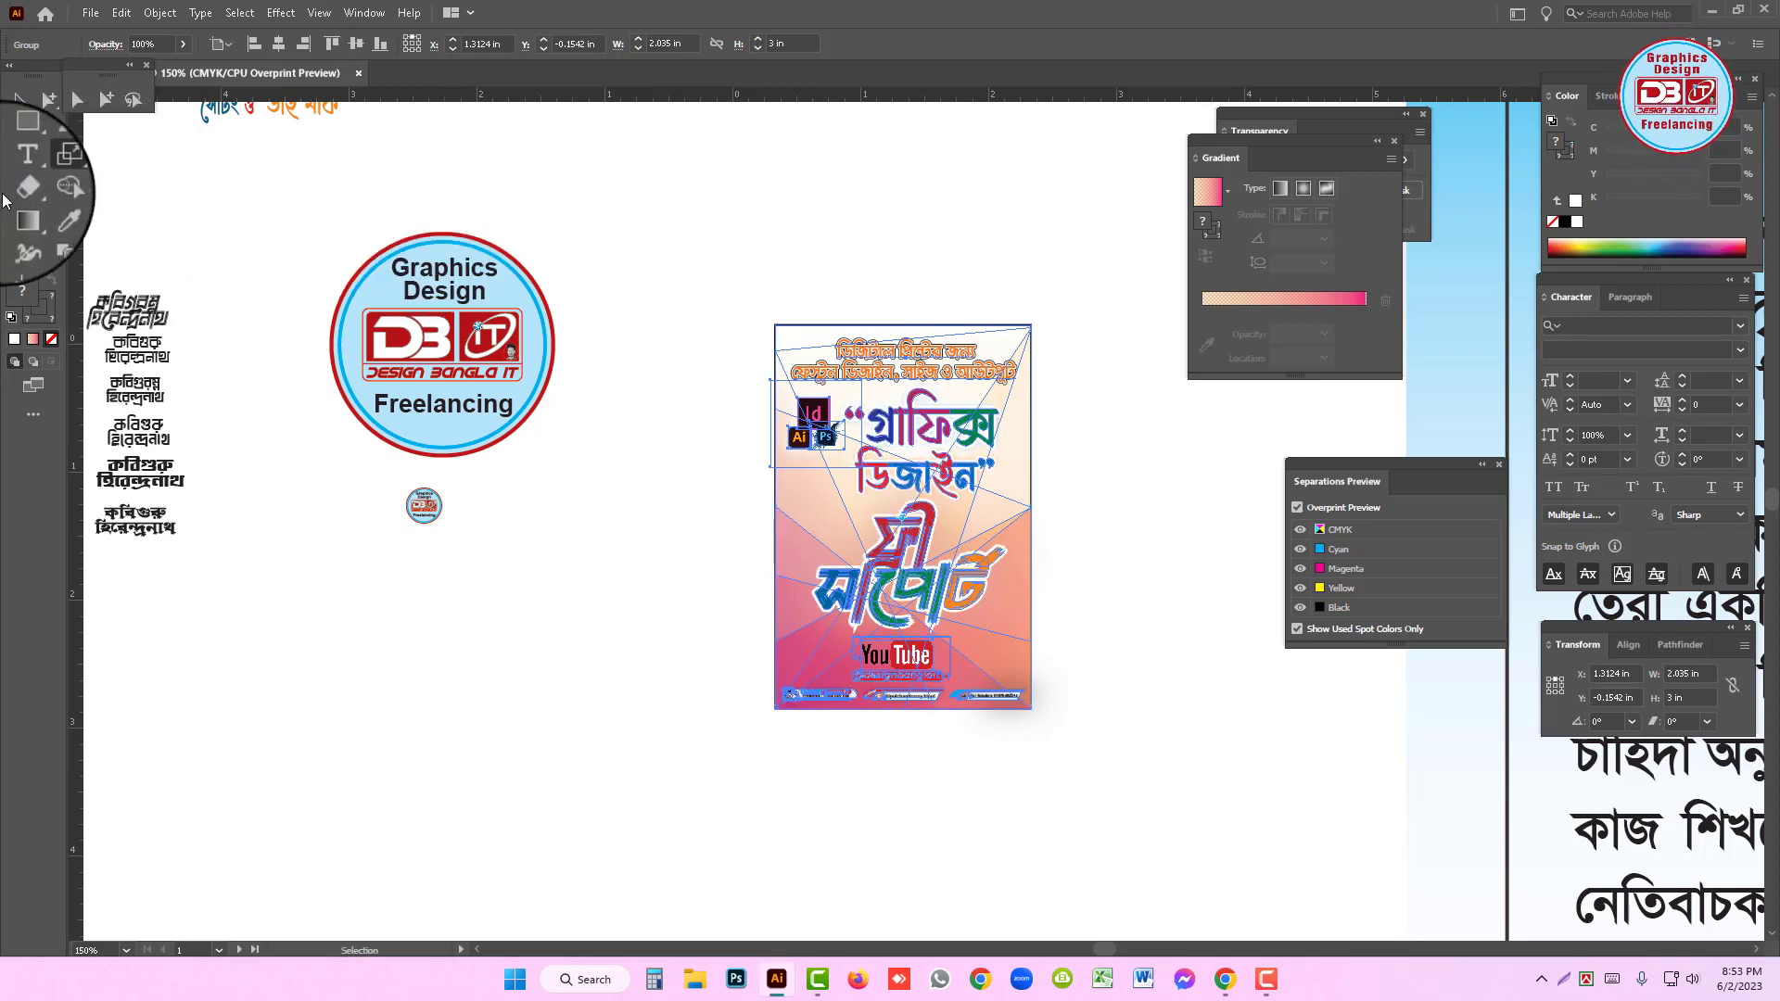
{"action": "left_click", "coordinate": [43, 168]}
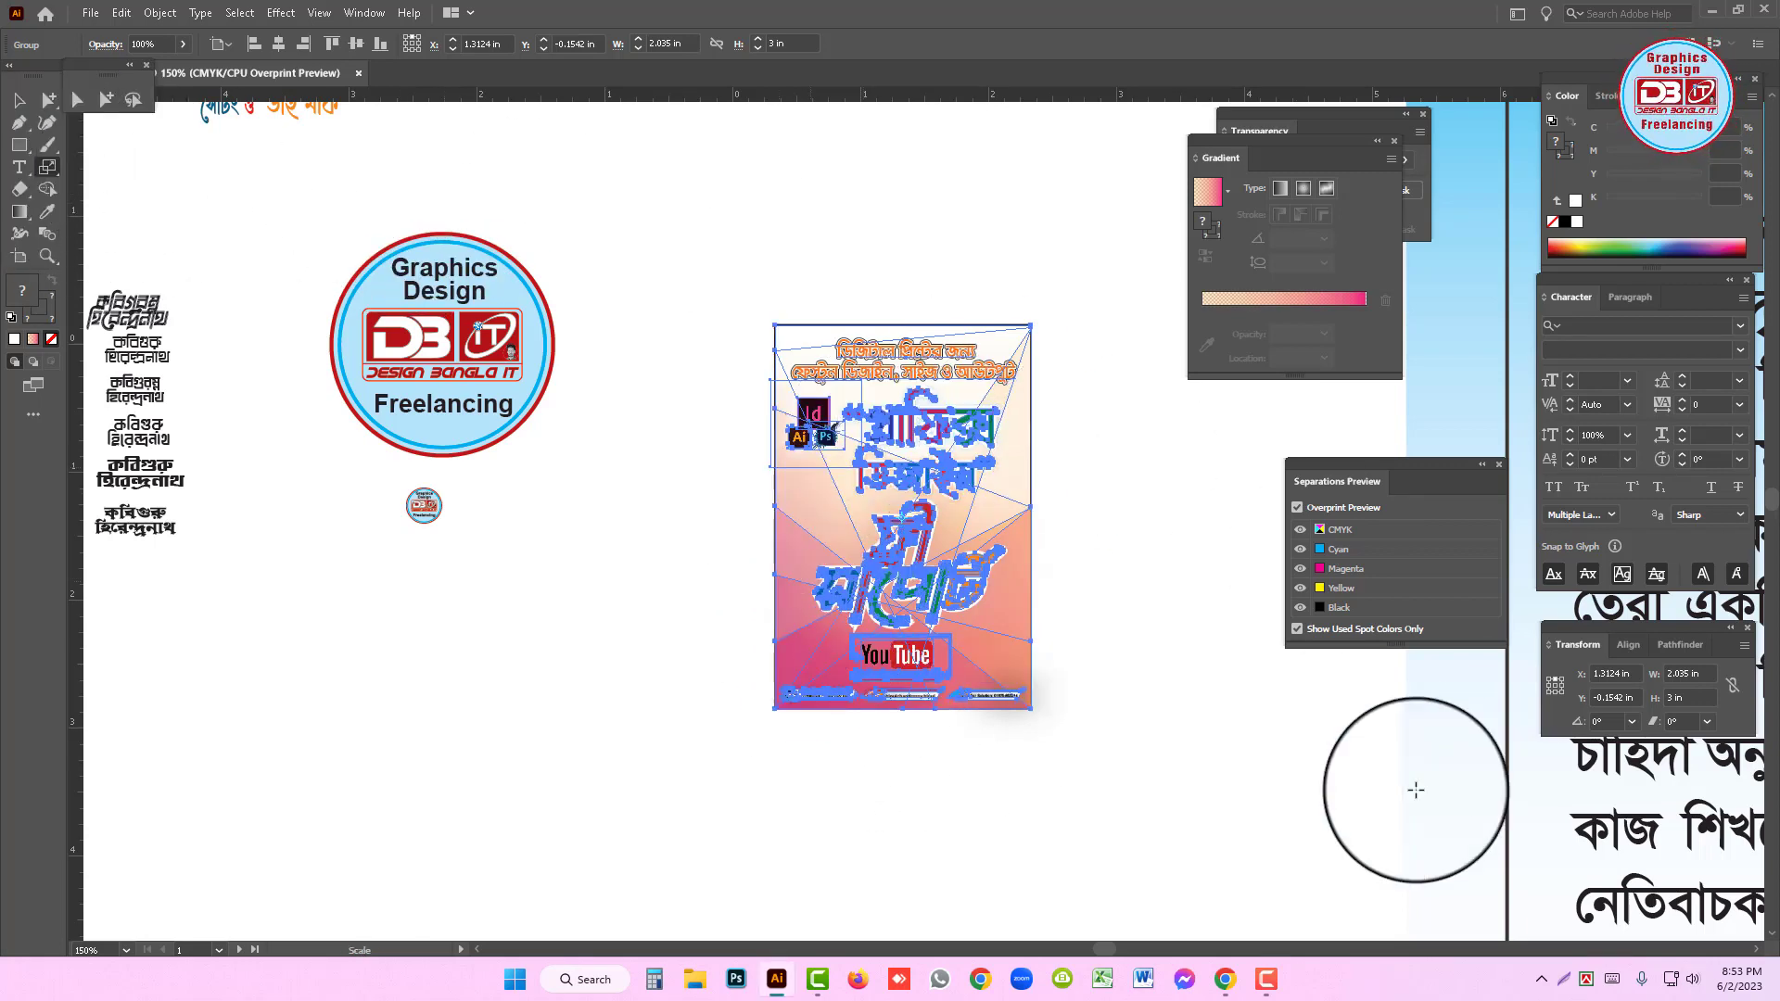
{"action": "key", "text": "v"}
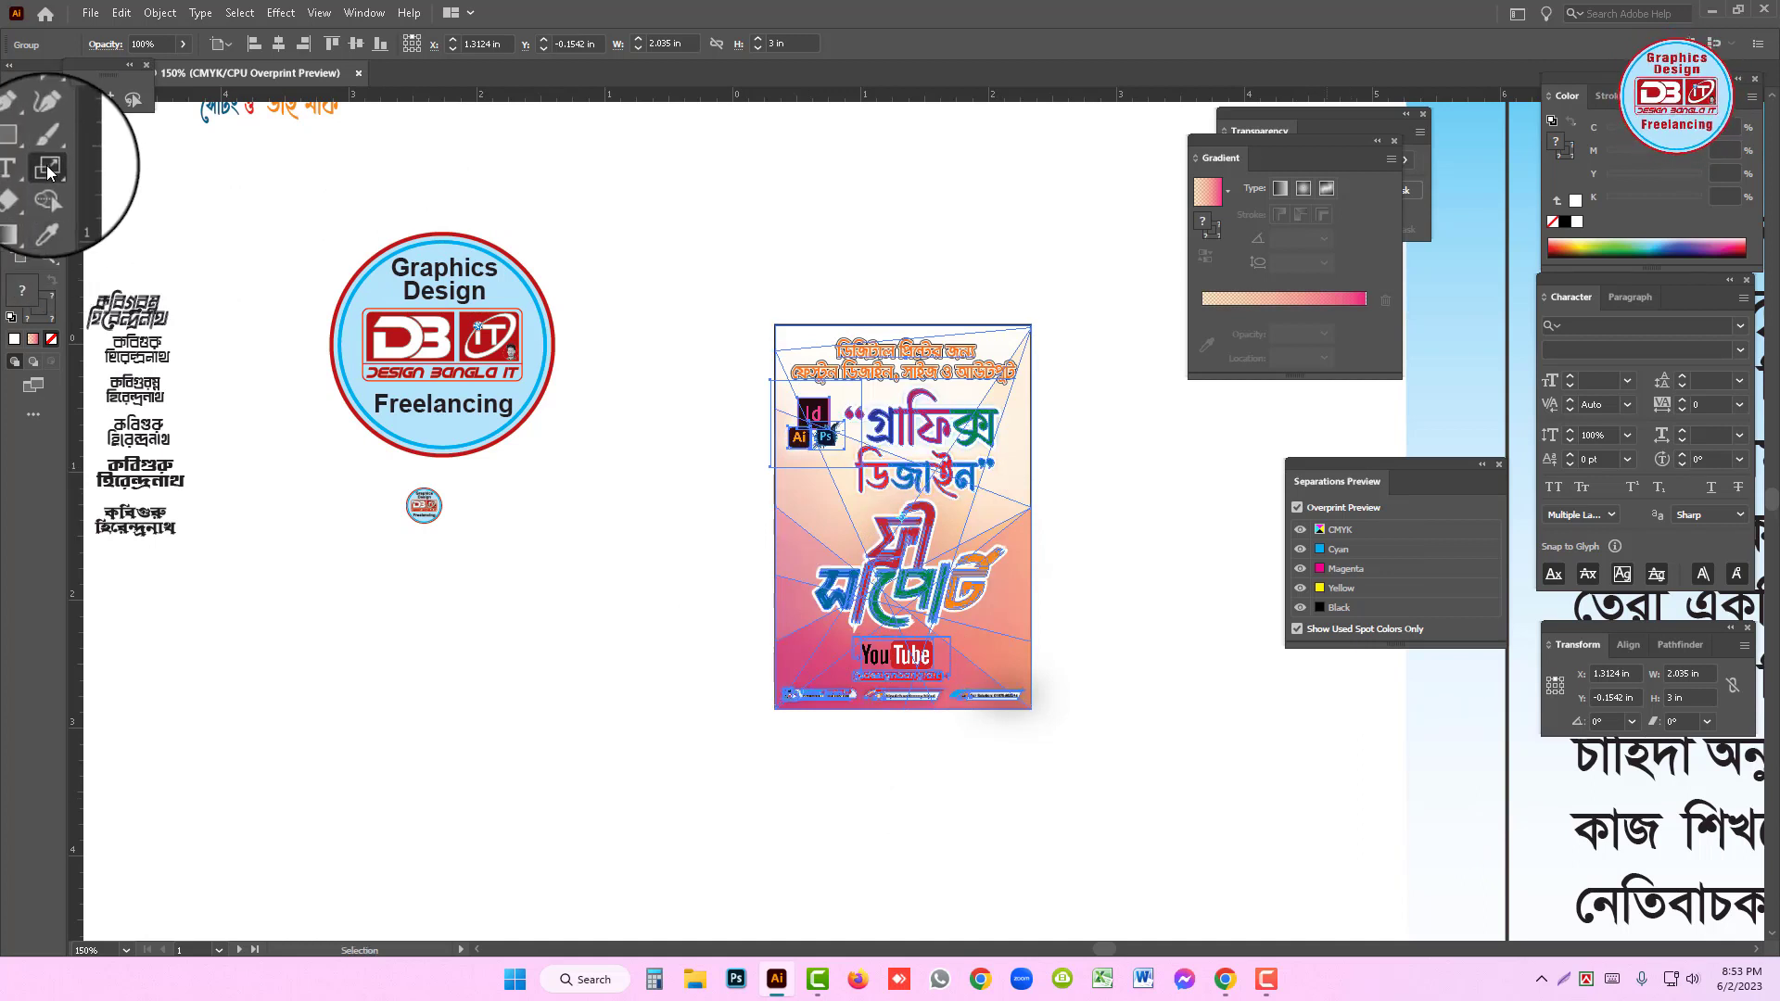
{"action": "left_click", "coordinate": [48, 168]}
{"action": "double_click", "coordinate": [48, 168]}
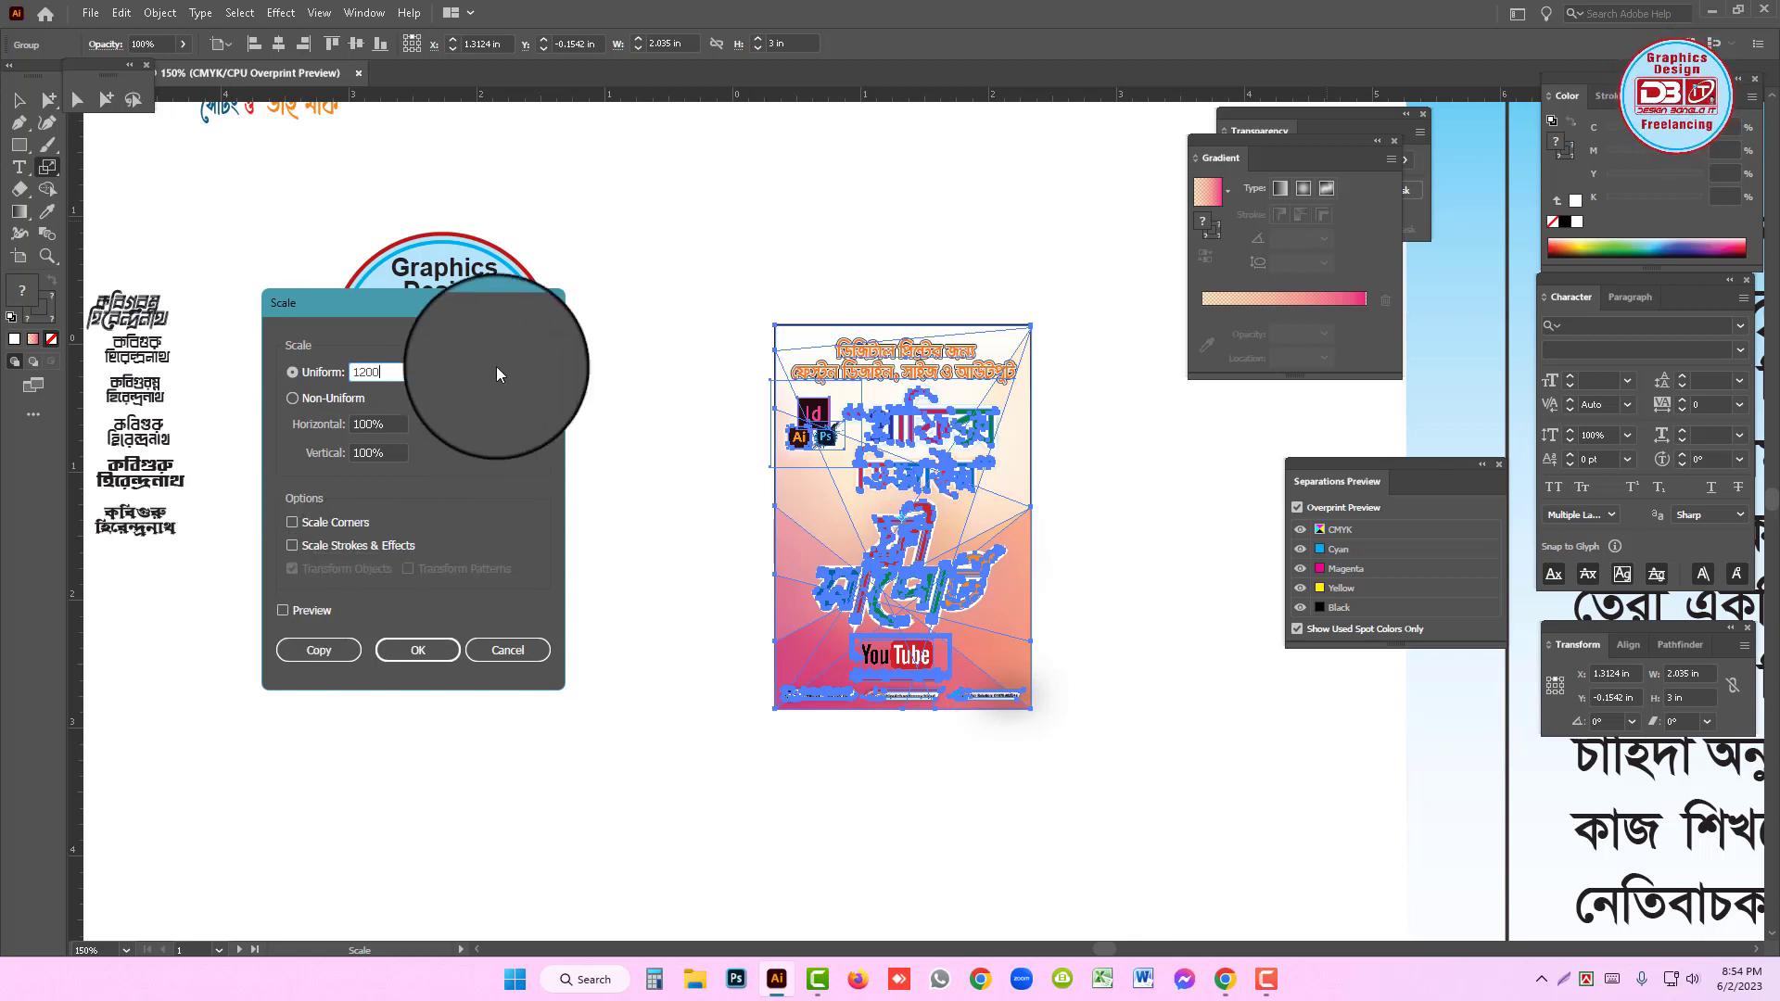
{"action": "double_click", "coordinate": [349, 377]}
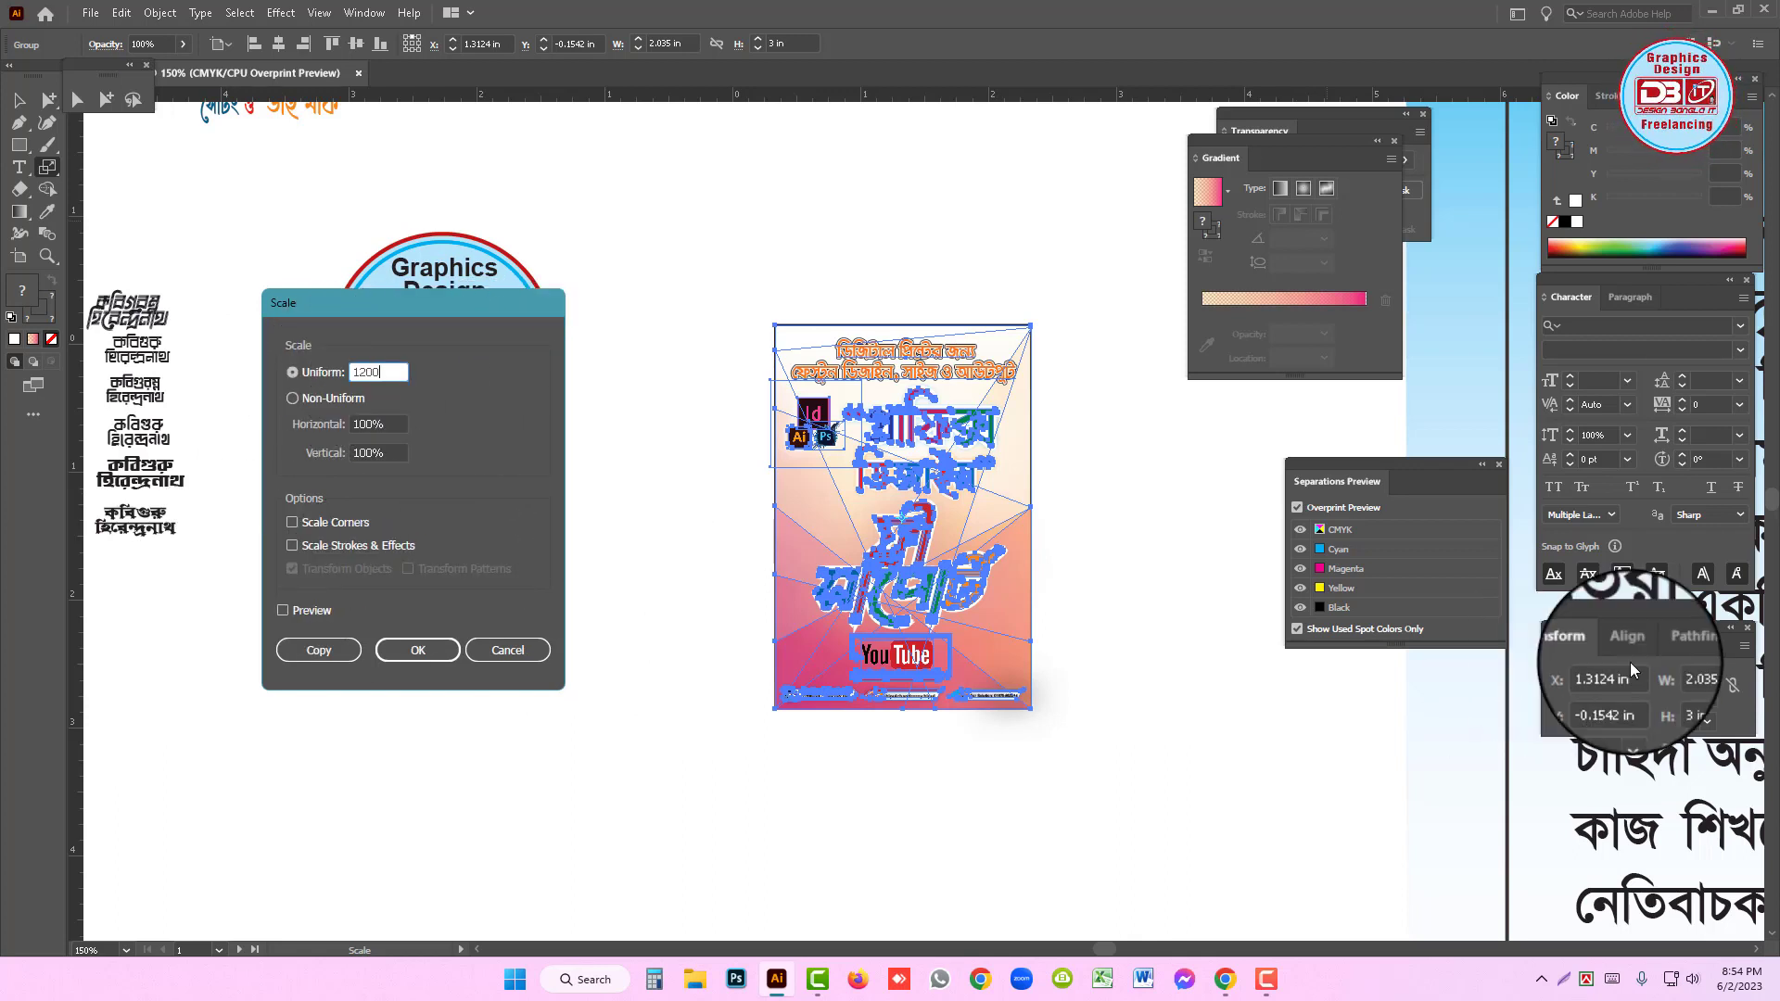
{"action": "left_click", "coordinate": [365, 369]}
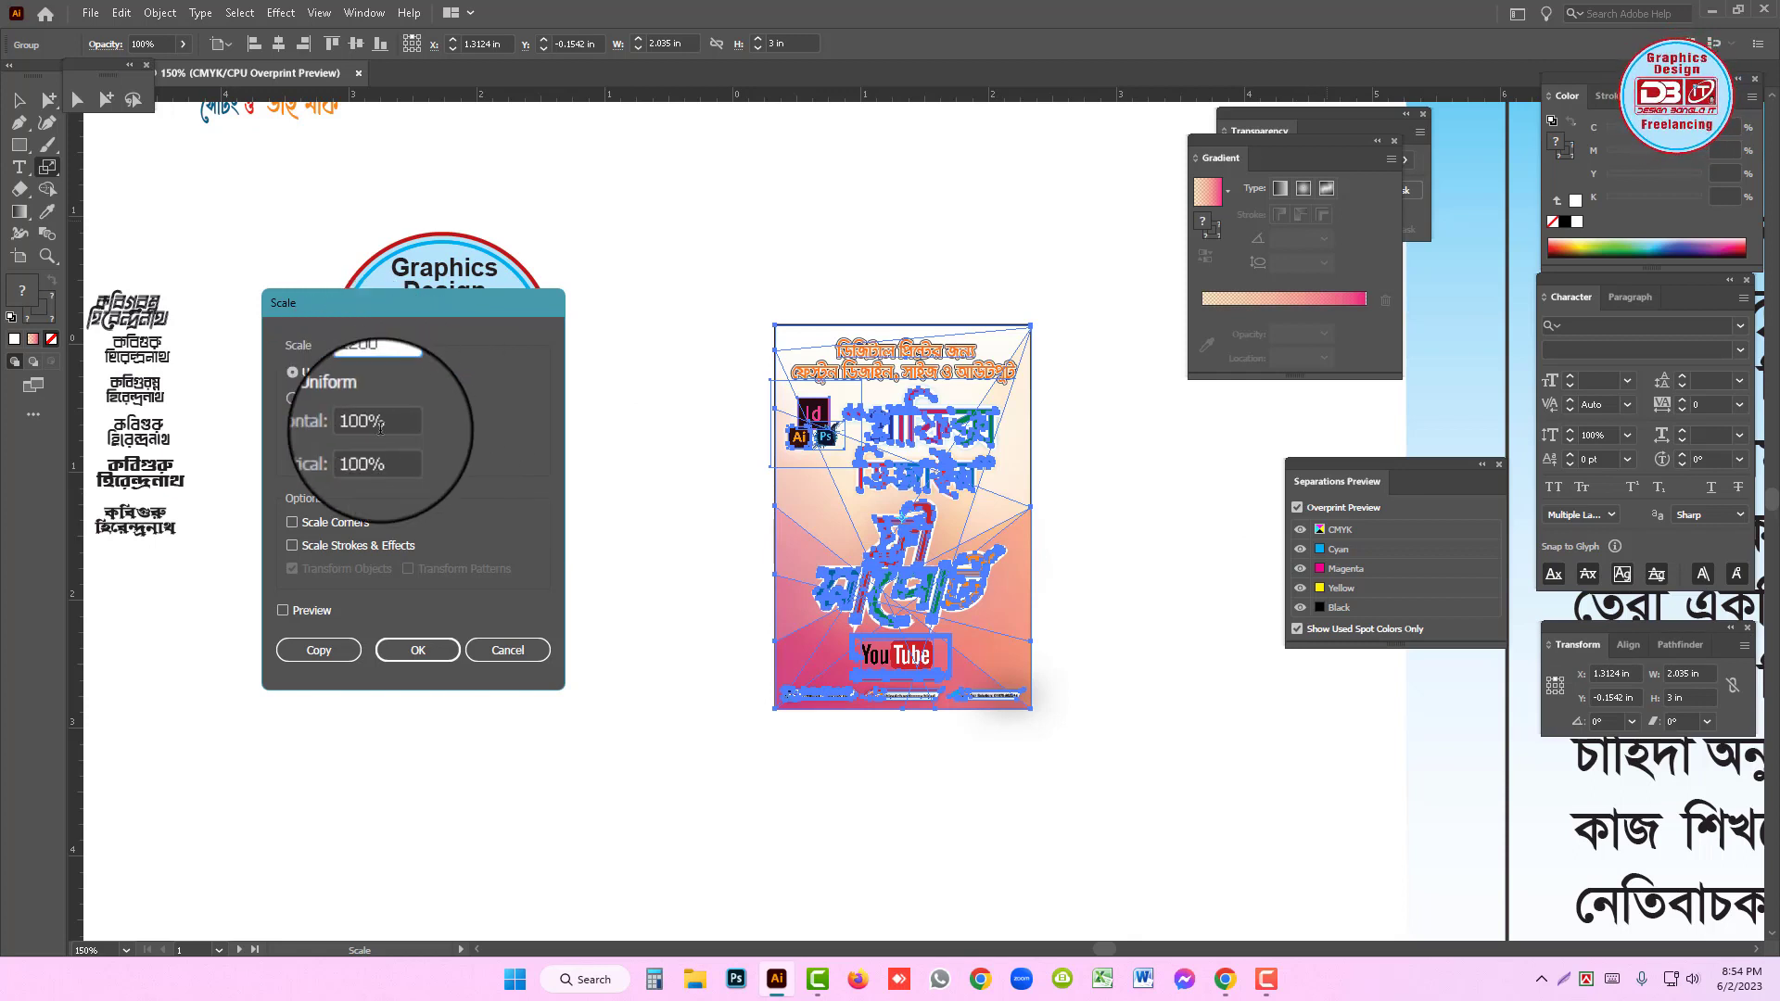
{"action": "left_click", "coordinate": [417, 650]}
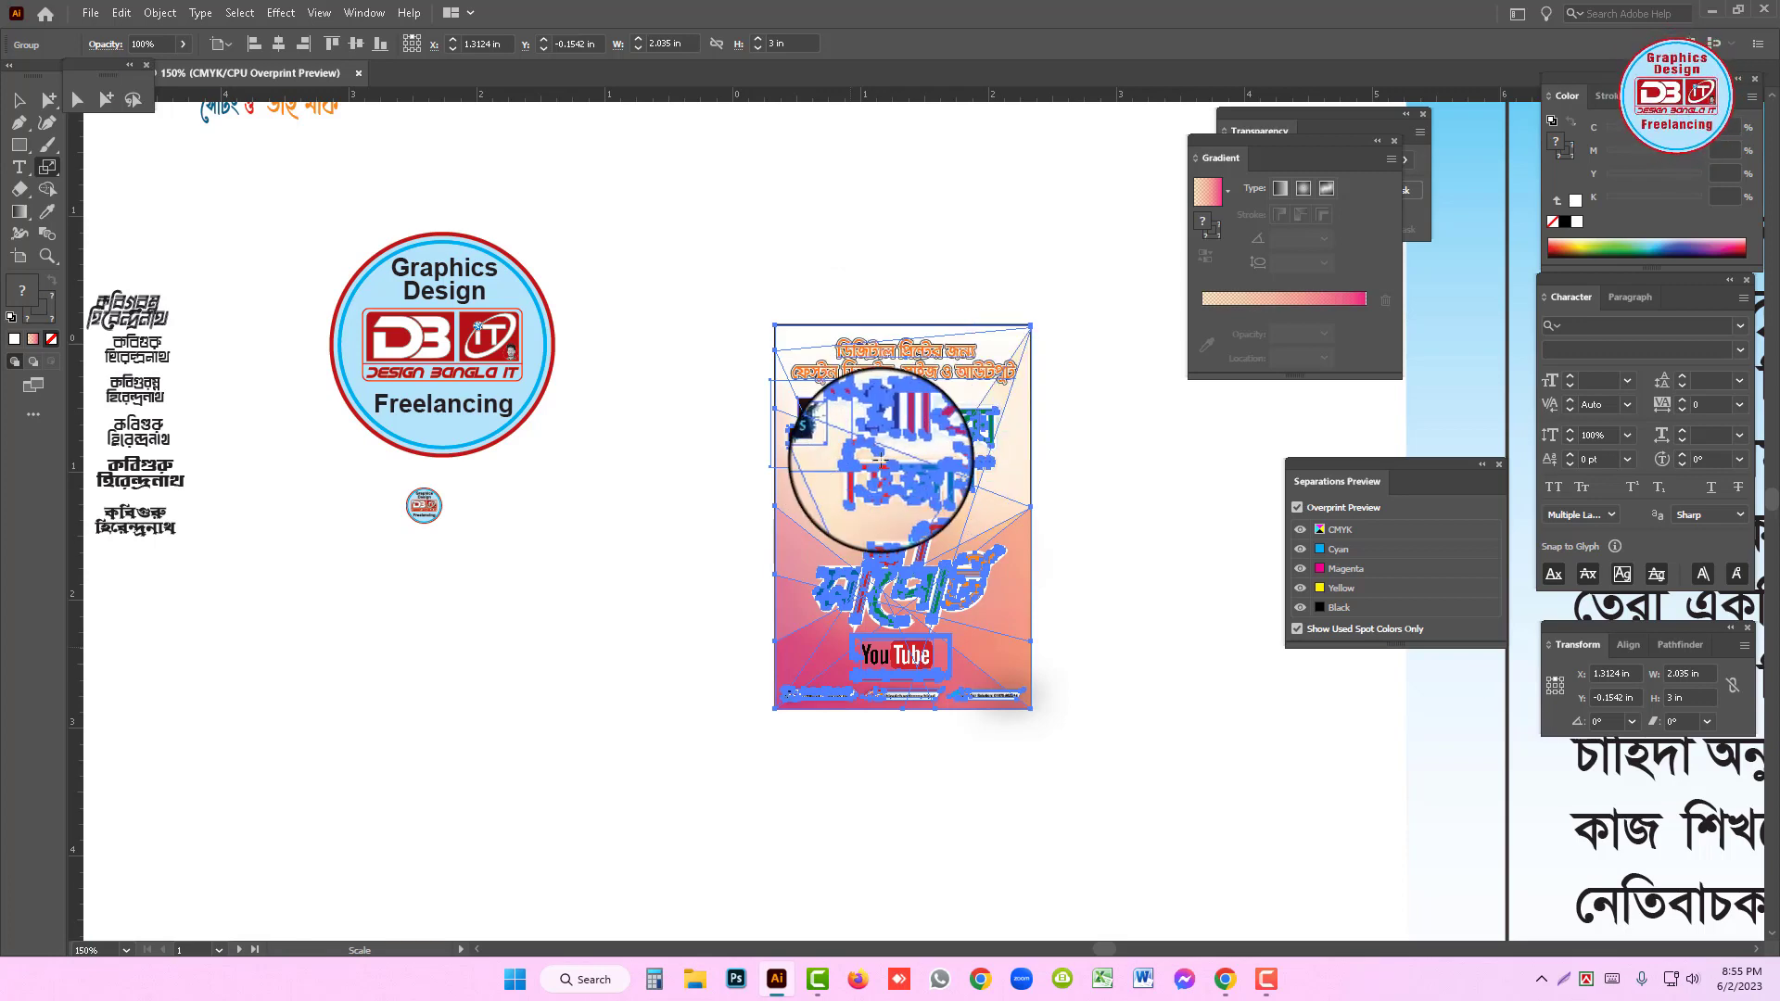
{"action": "key", "text": "ctrl+z"}
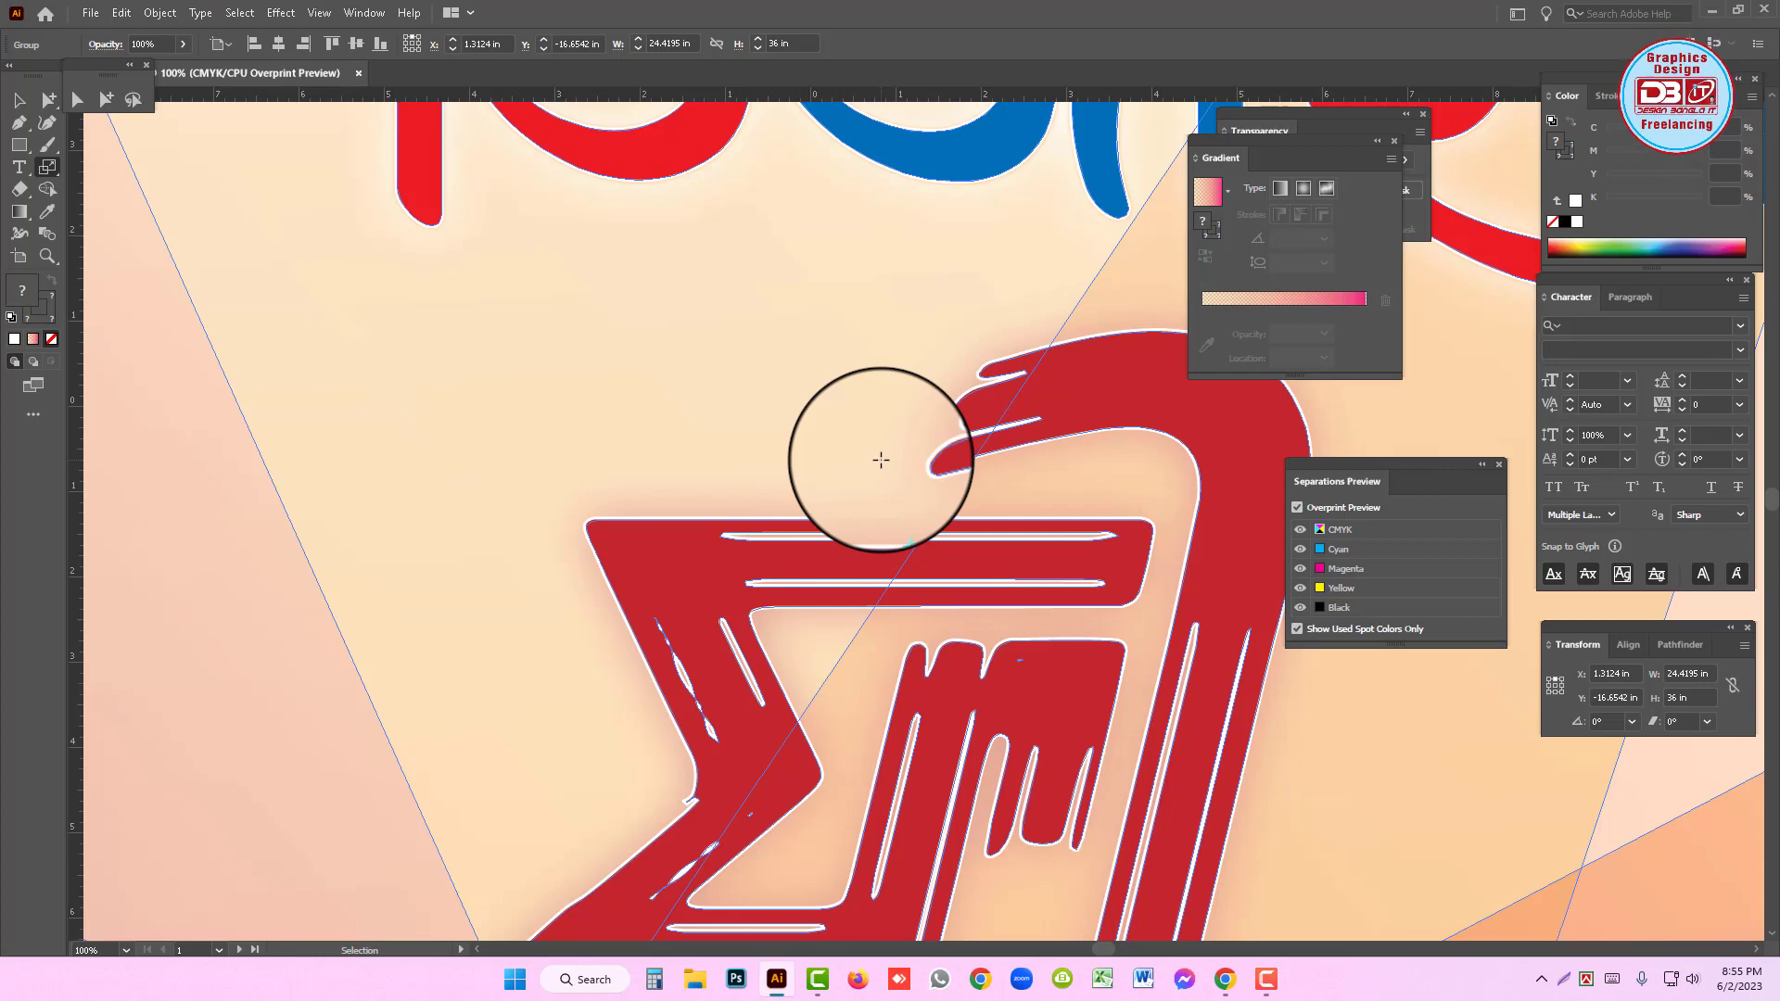
{"action": "key", "text": "space"}
{"action": "scroll", "coordinate": [900, 475], "scroll_direction": "down", "scroll_amount": 5}
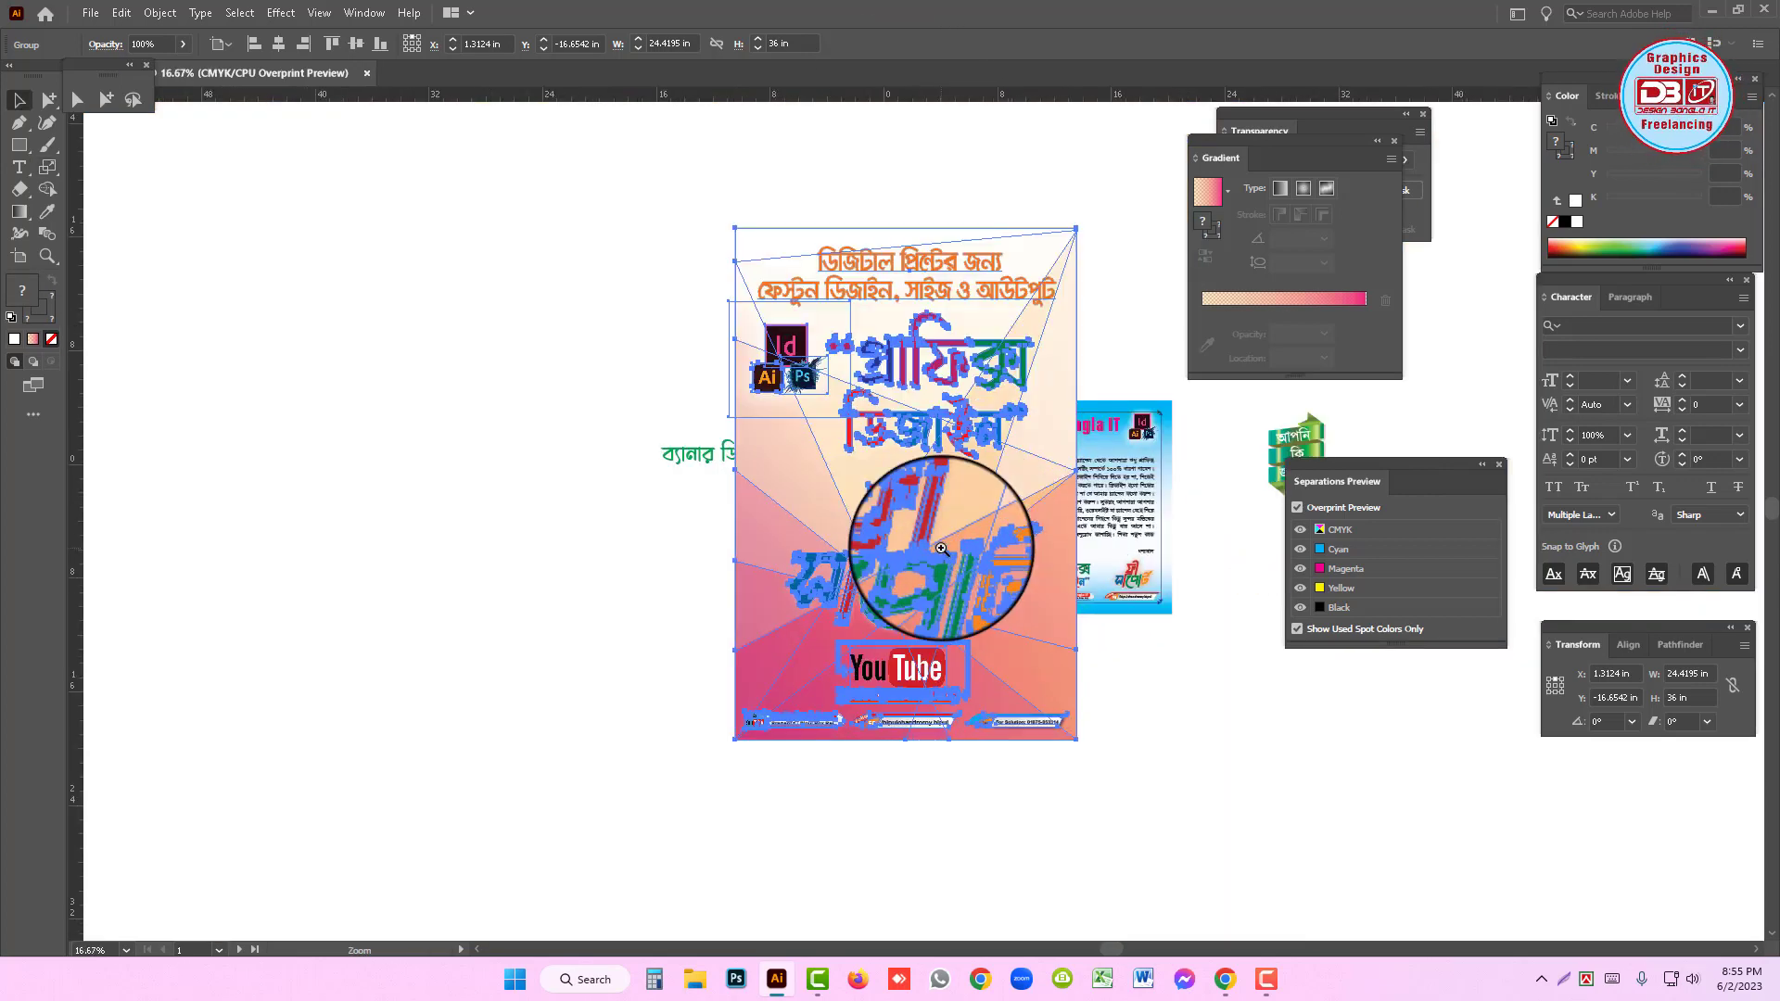
- Move the enlarged banner about 32.76 in horizontally into the empty space on its left and hide all the other artwork
{"action": "left_click_drag", "start_coordinate": [849, 535], "coordinate": [394, 535]}
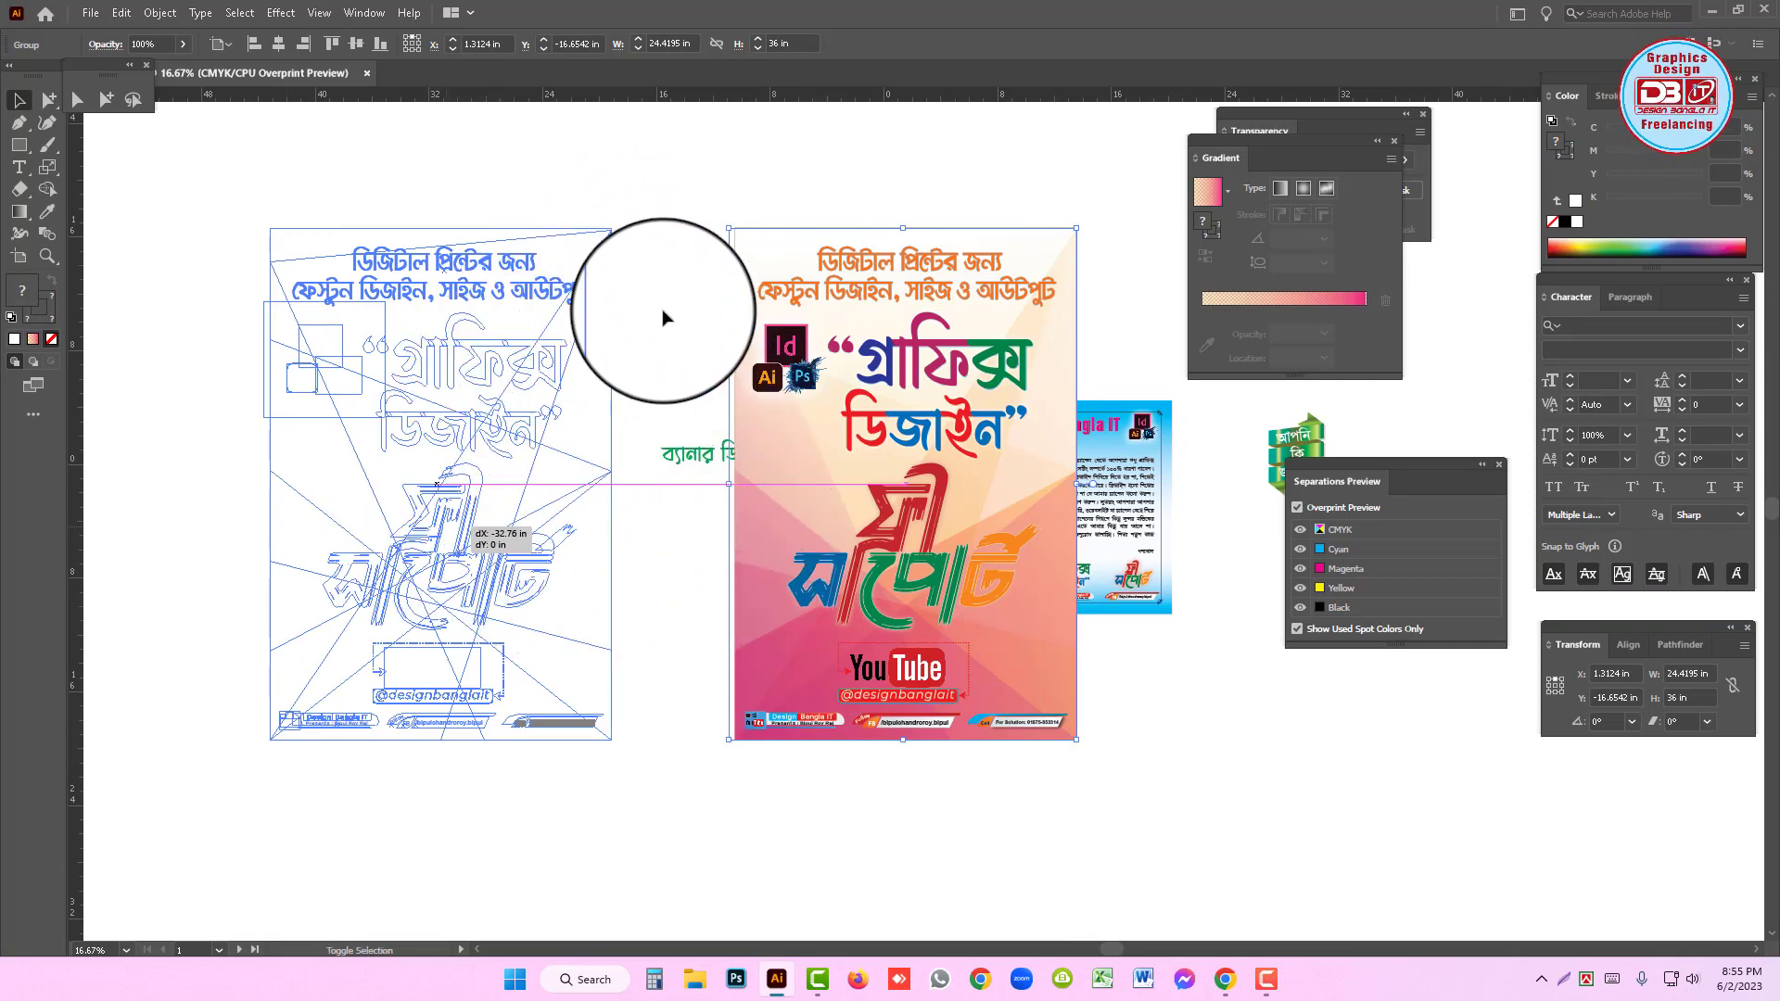
{"action": "key", "text": "ctrl+d"}
{"action": "left_click_drag", "start_coordinate": [647, 202], "coordinate": [1367, 799]}
{"action": "key", "text": "Delete"}
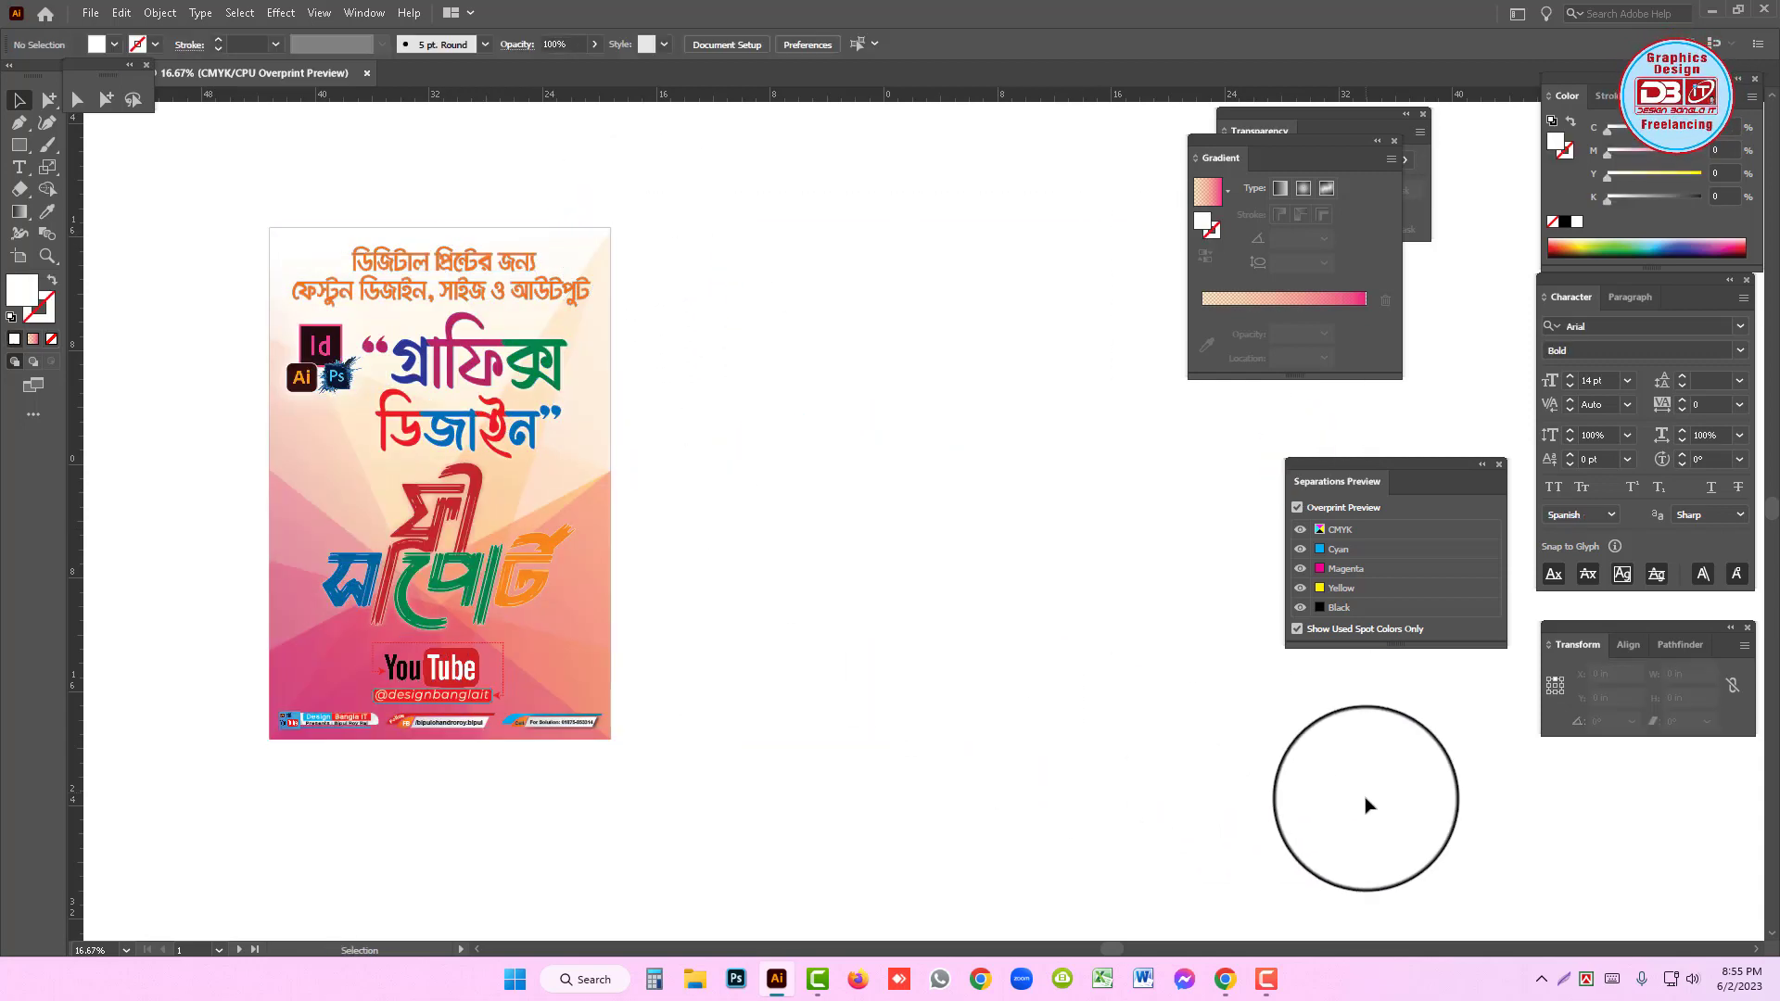
- Switch the ruler units to Feet Inches with the enlarged banner selected to check its size
{"action": "left_click", "coordinate": [581, 444], "text": "ctrl"}
{"action": "left_click_drag", "start_coordinate": [911, 596], "coordinate": [923, 530]}
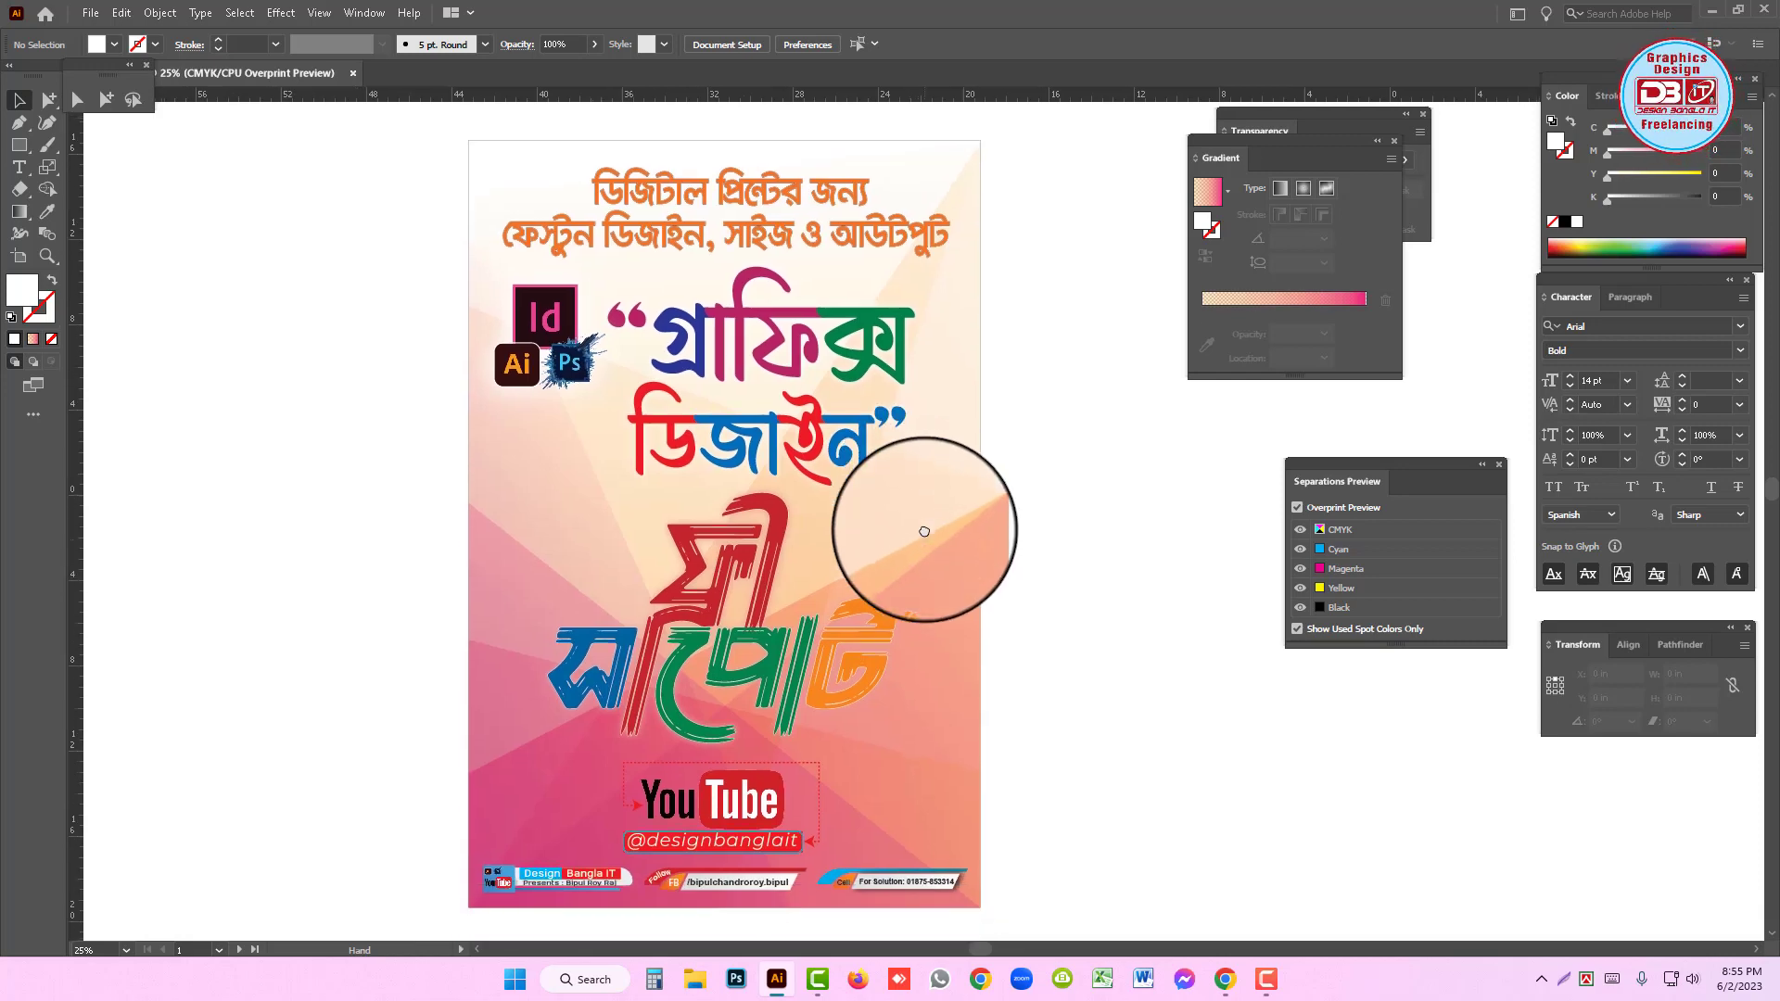
{"action": "left_click", "coordinate": [862, 367]}
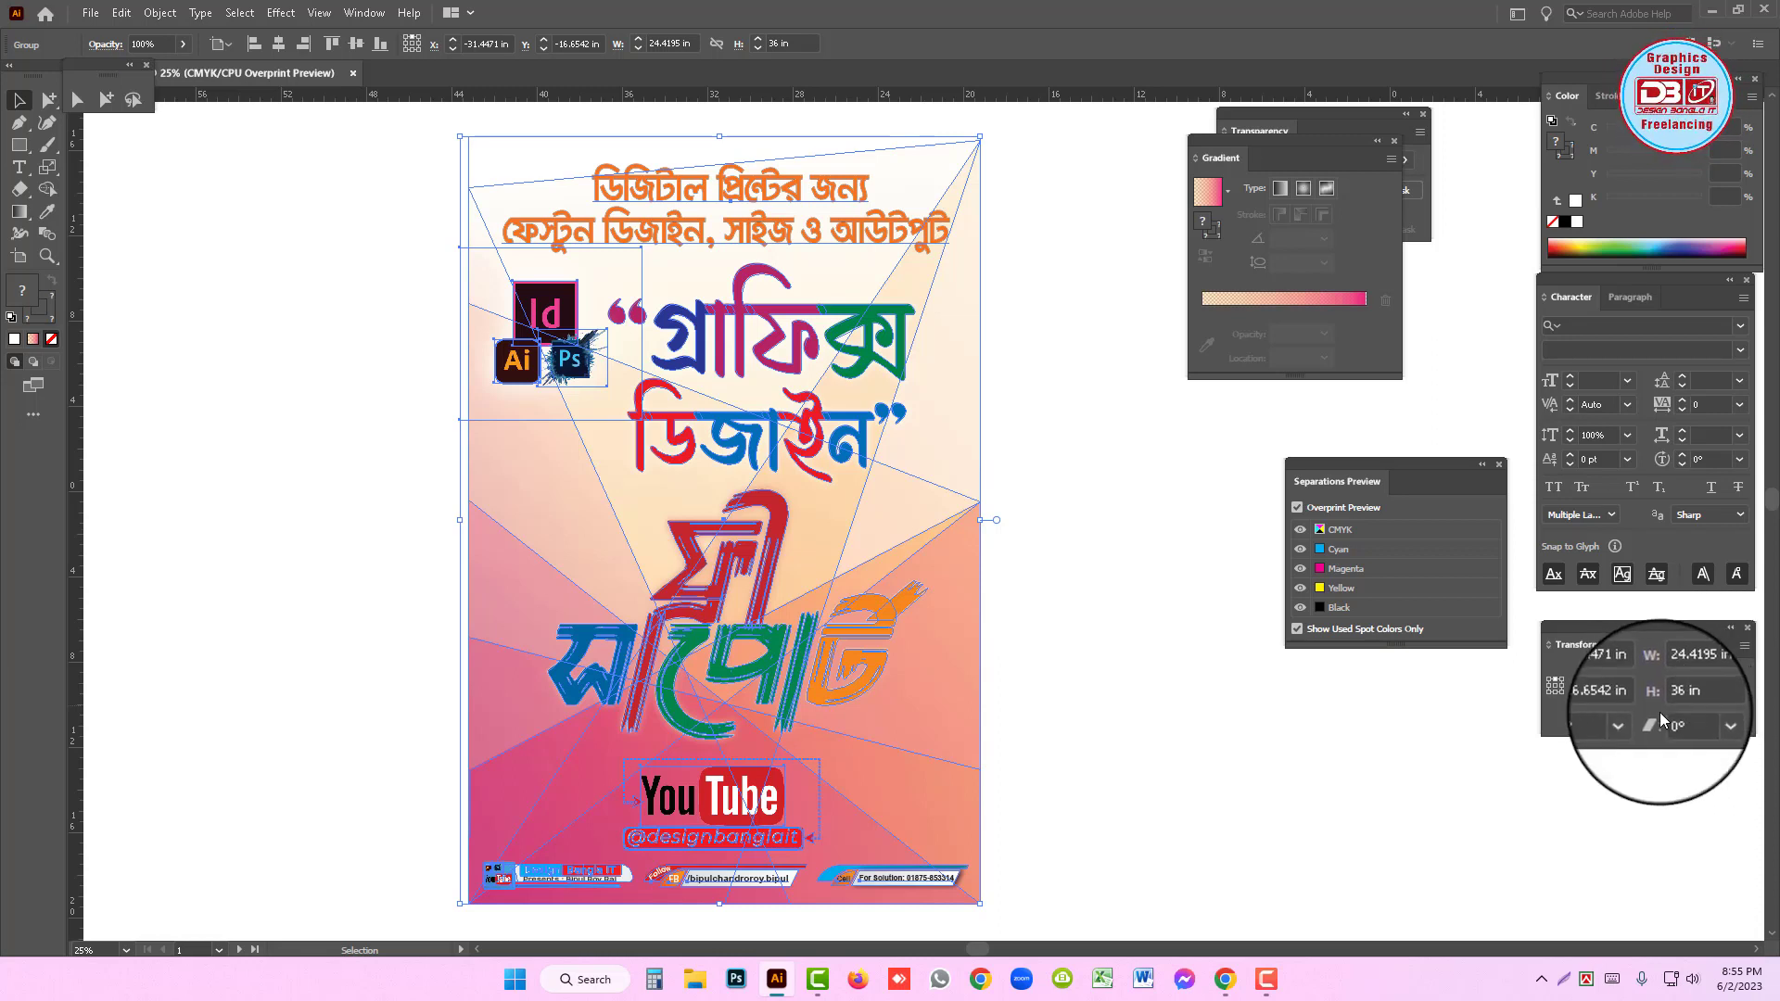
{"action": "right_click", "coordinate": [1122, 94]}
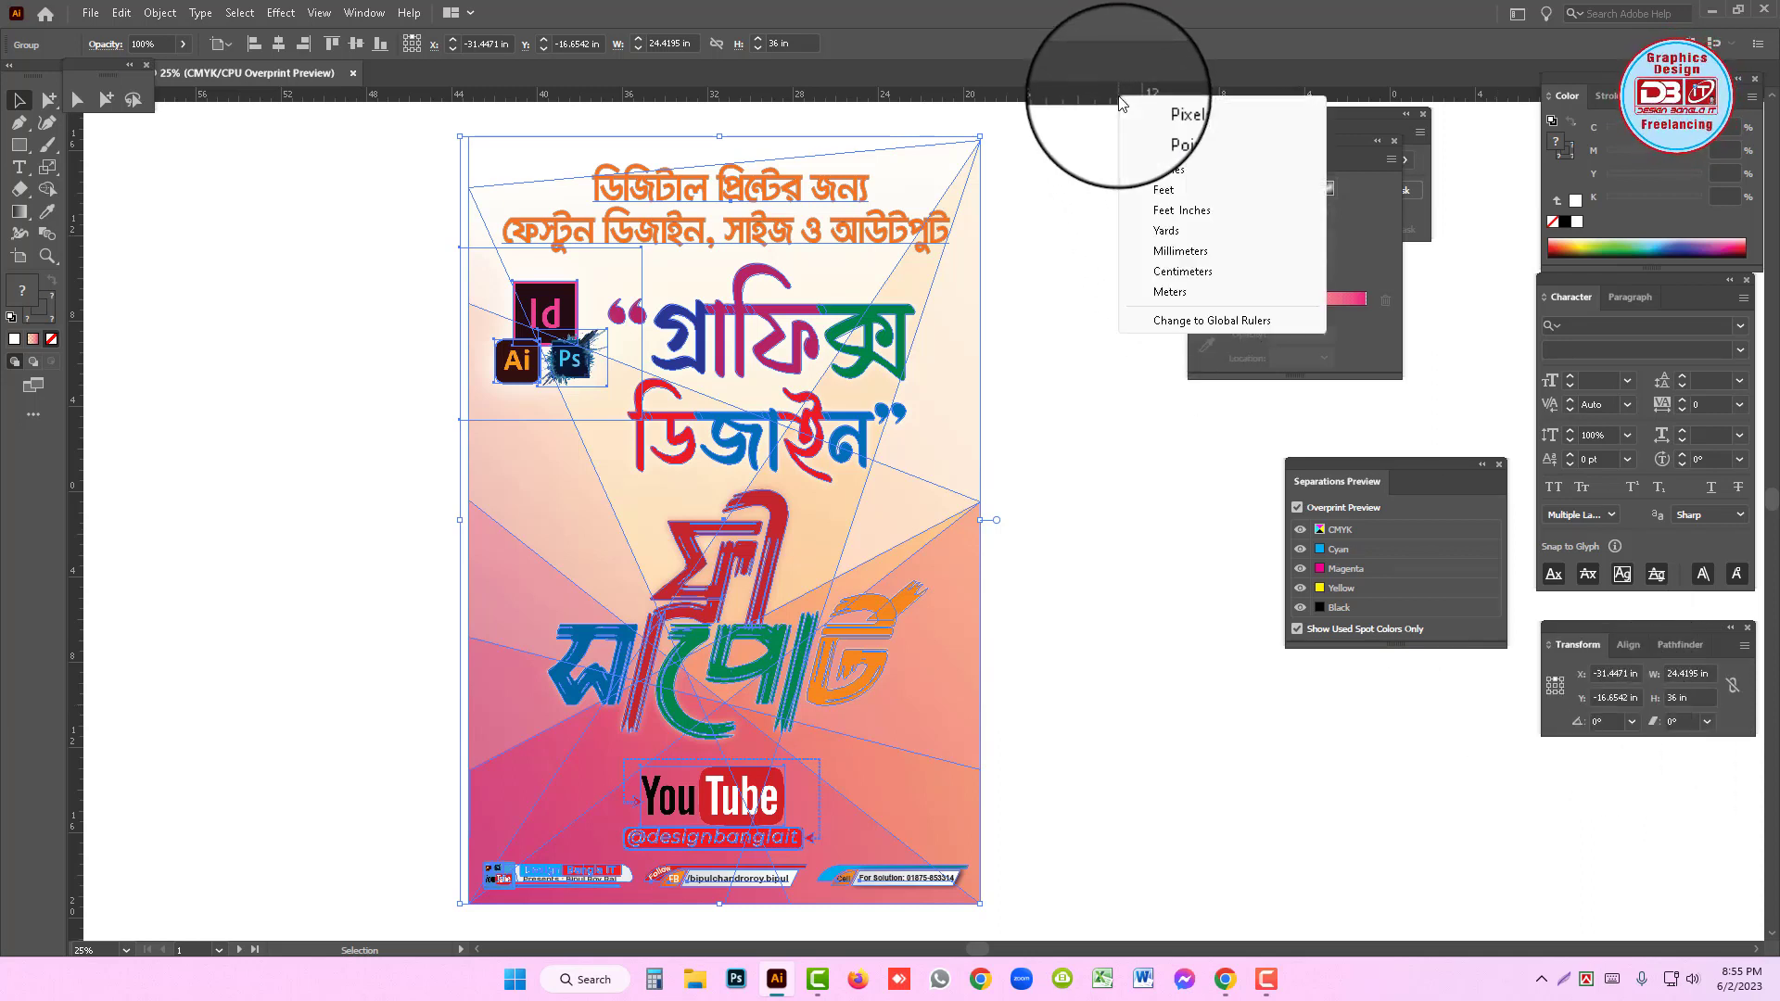
{"action": "left_click", "coordinate": [1185, 211]}
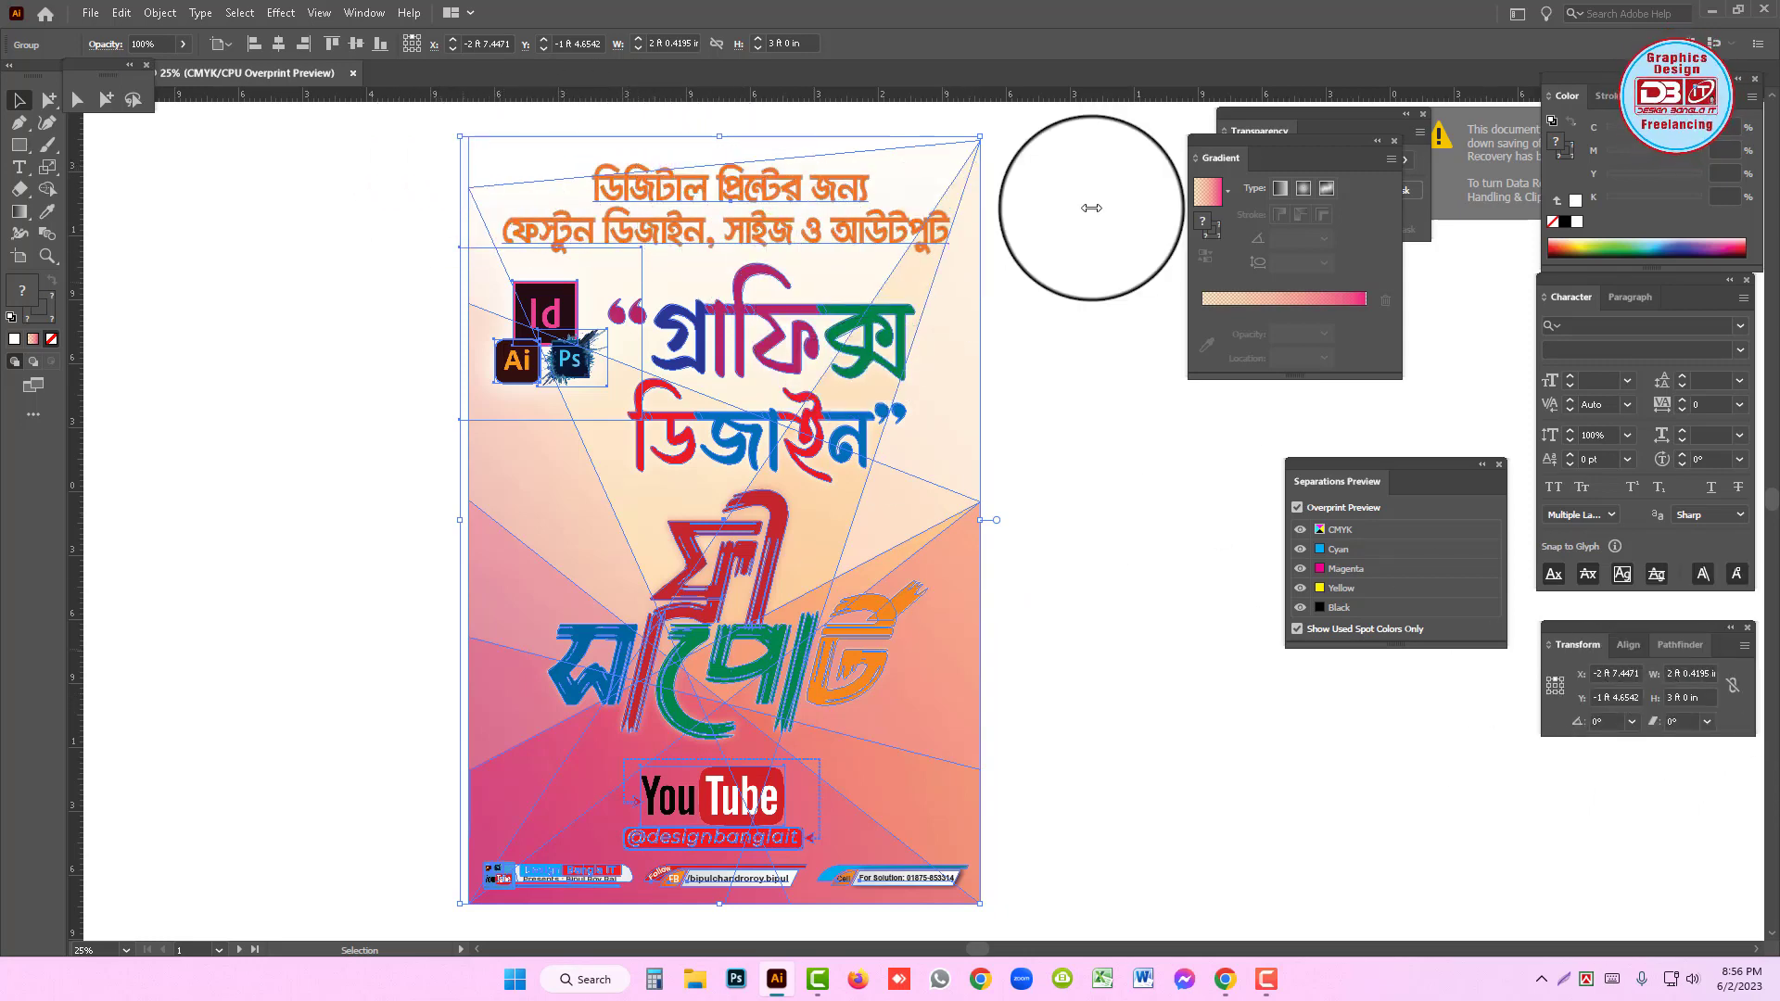
- Select the polygon gradient background within the banner group and hide it, leaving the outer frame accessible
{"action": "key", "text": "ctrl+shift+a"}
{"action": "left_click", "coordinate": [98, 98]}
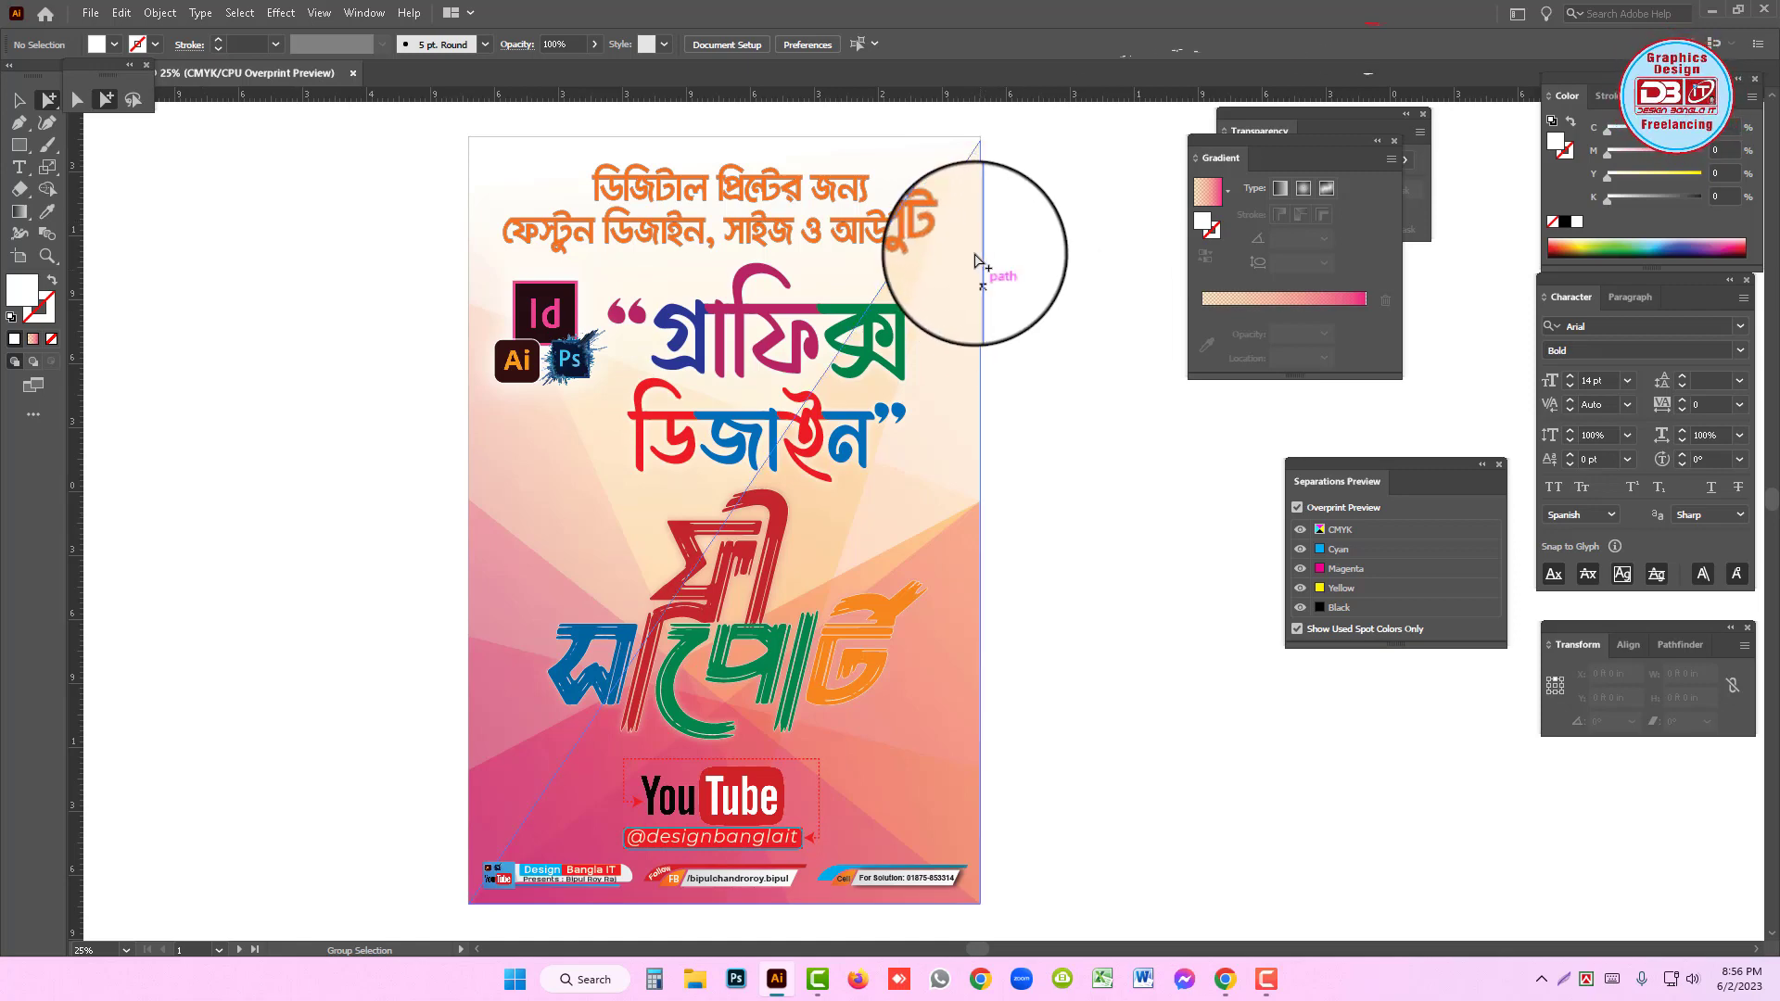
{"action": "left_click", "coordinate": [980, 257]}
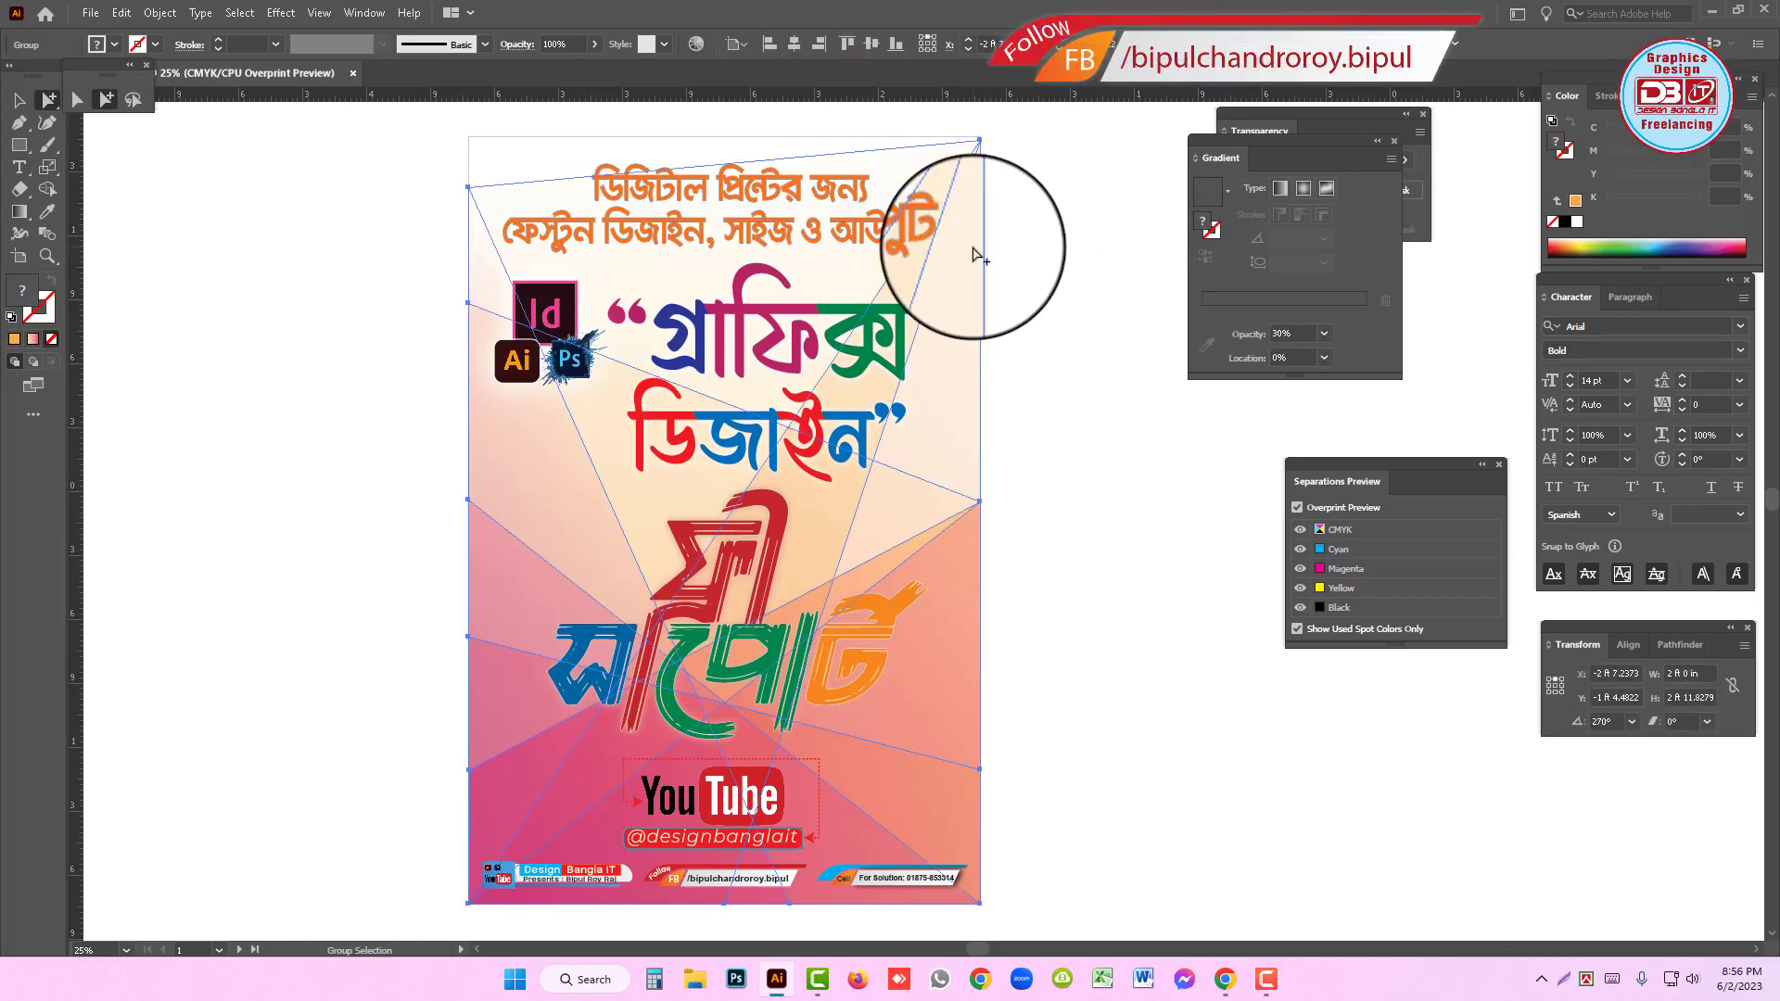
{"action": "left_click", "coordinate": [981, 141]}
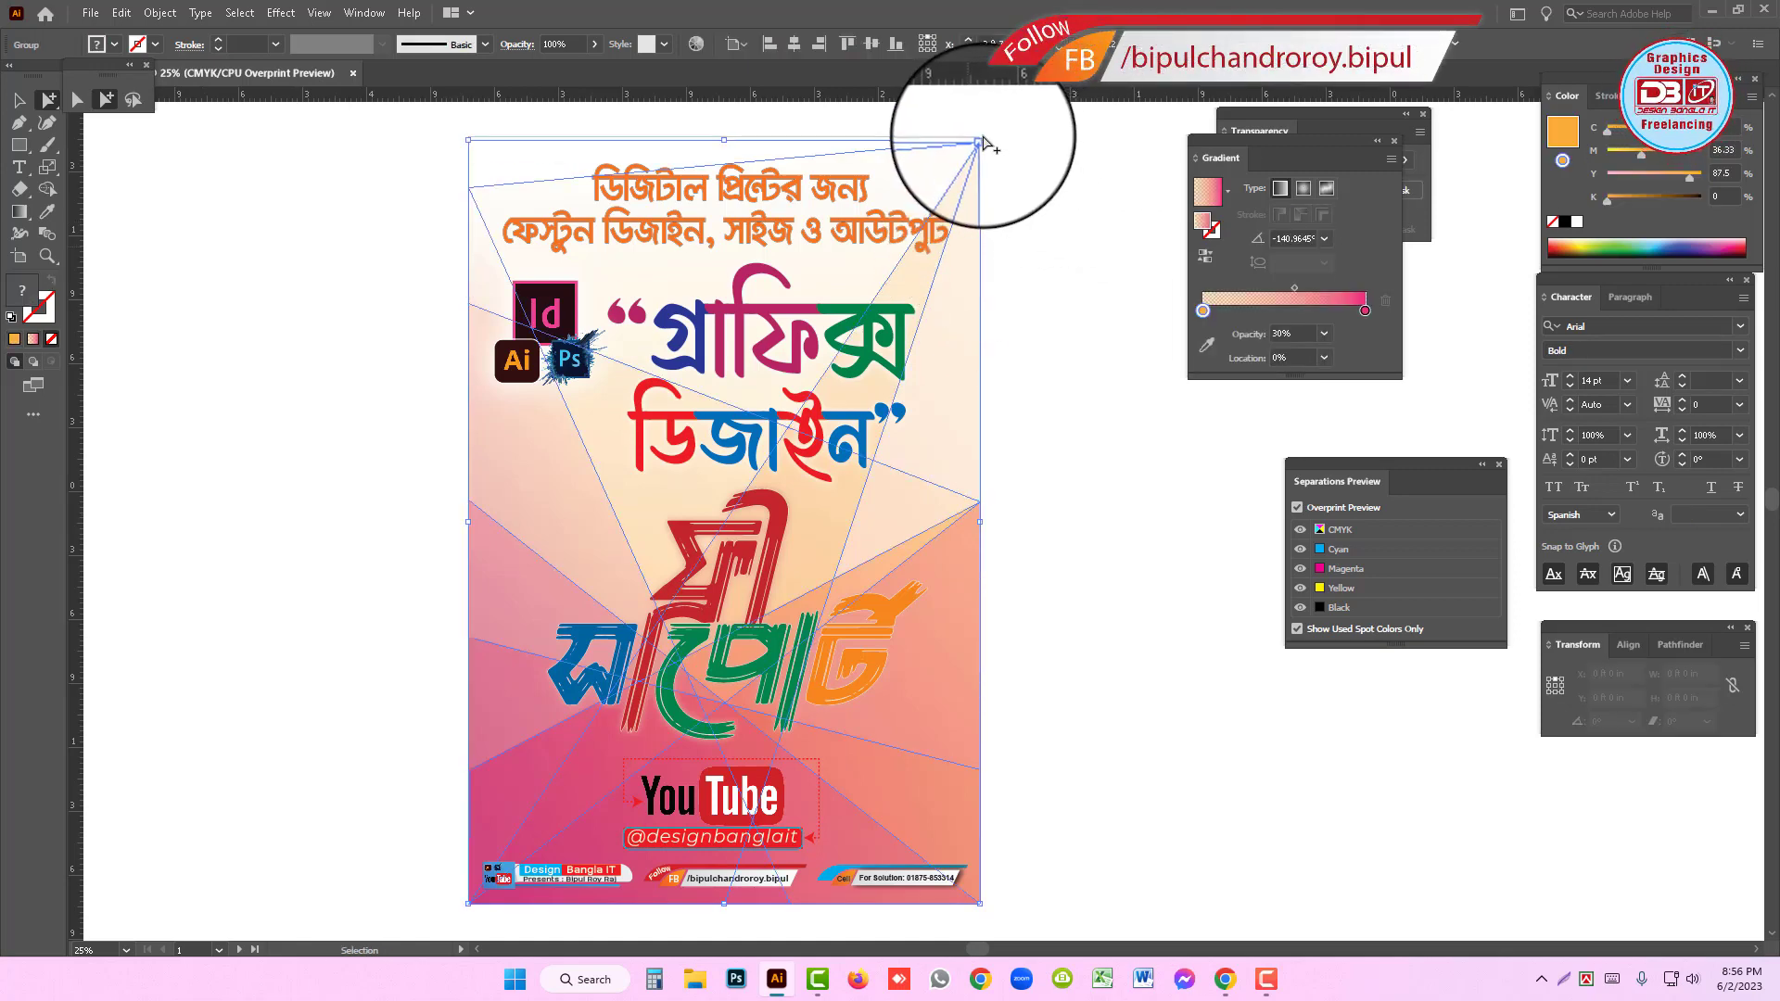
{"action": "key", "text": "Delete"}
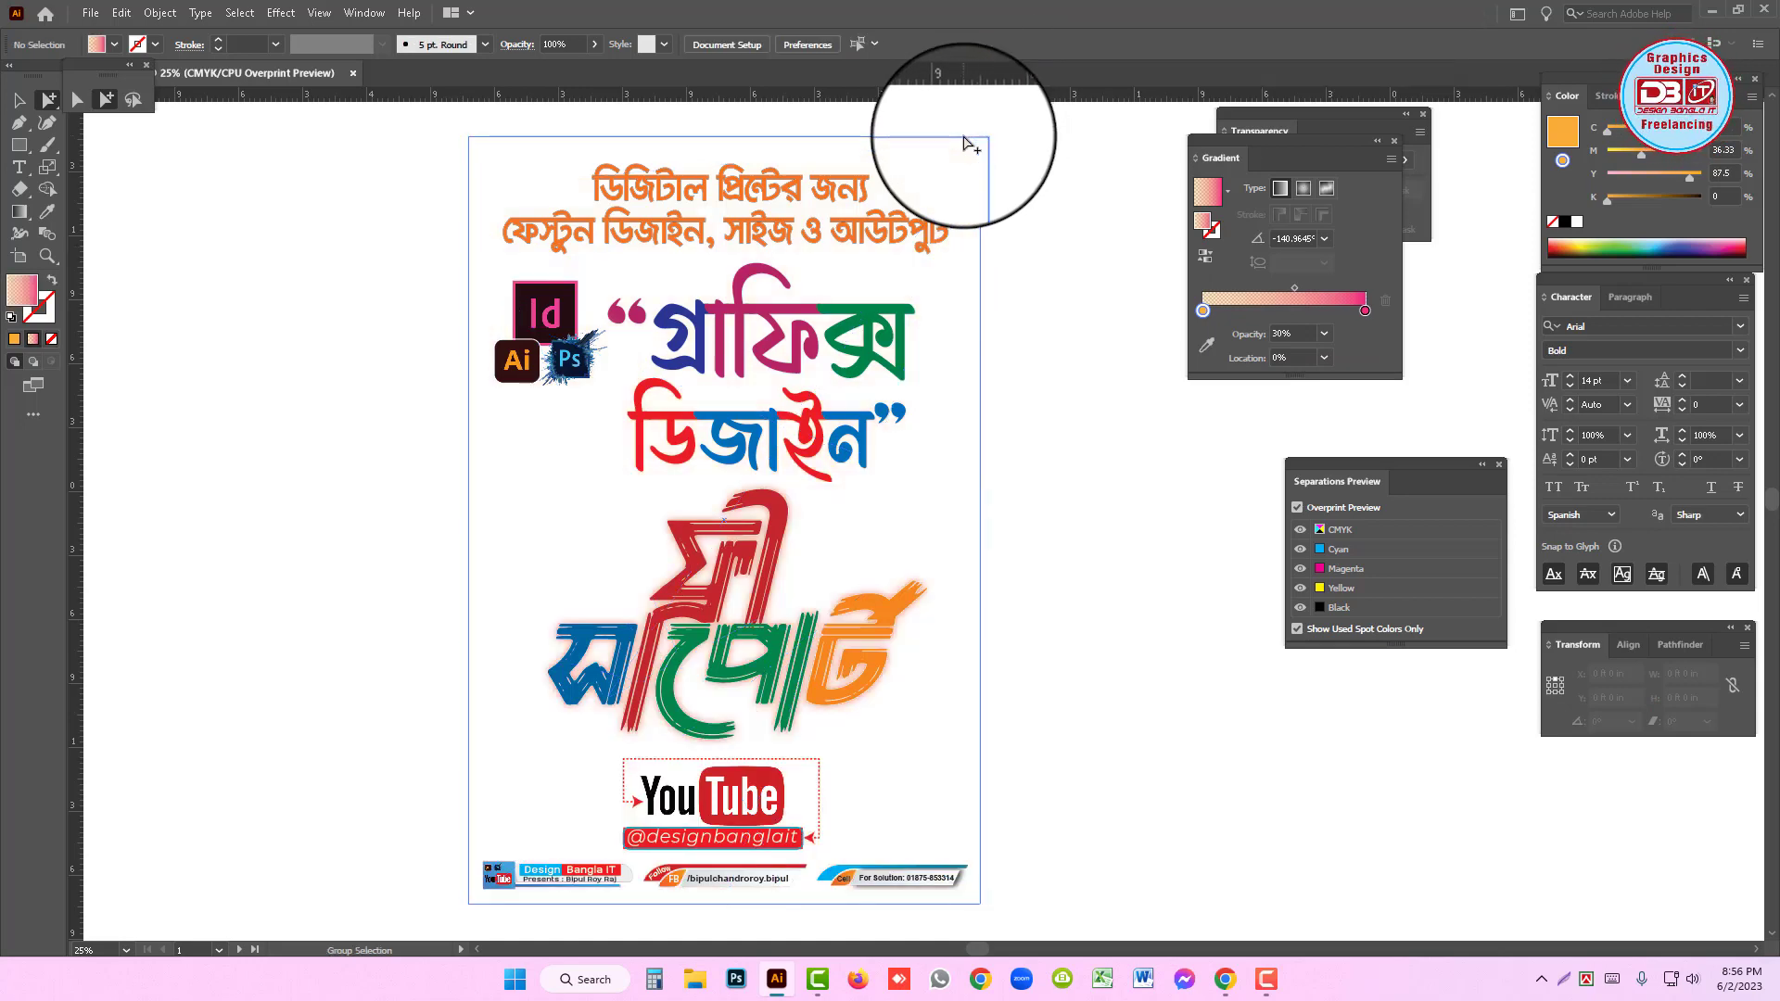
- Set the banner's outer frame rectangle to no fill with a black stroke
{"action": "left_click", "coordinate": [964, 139]}
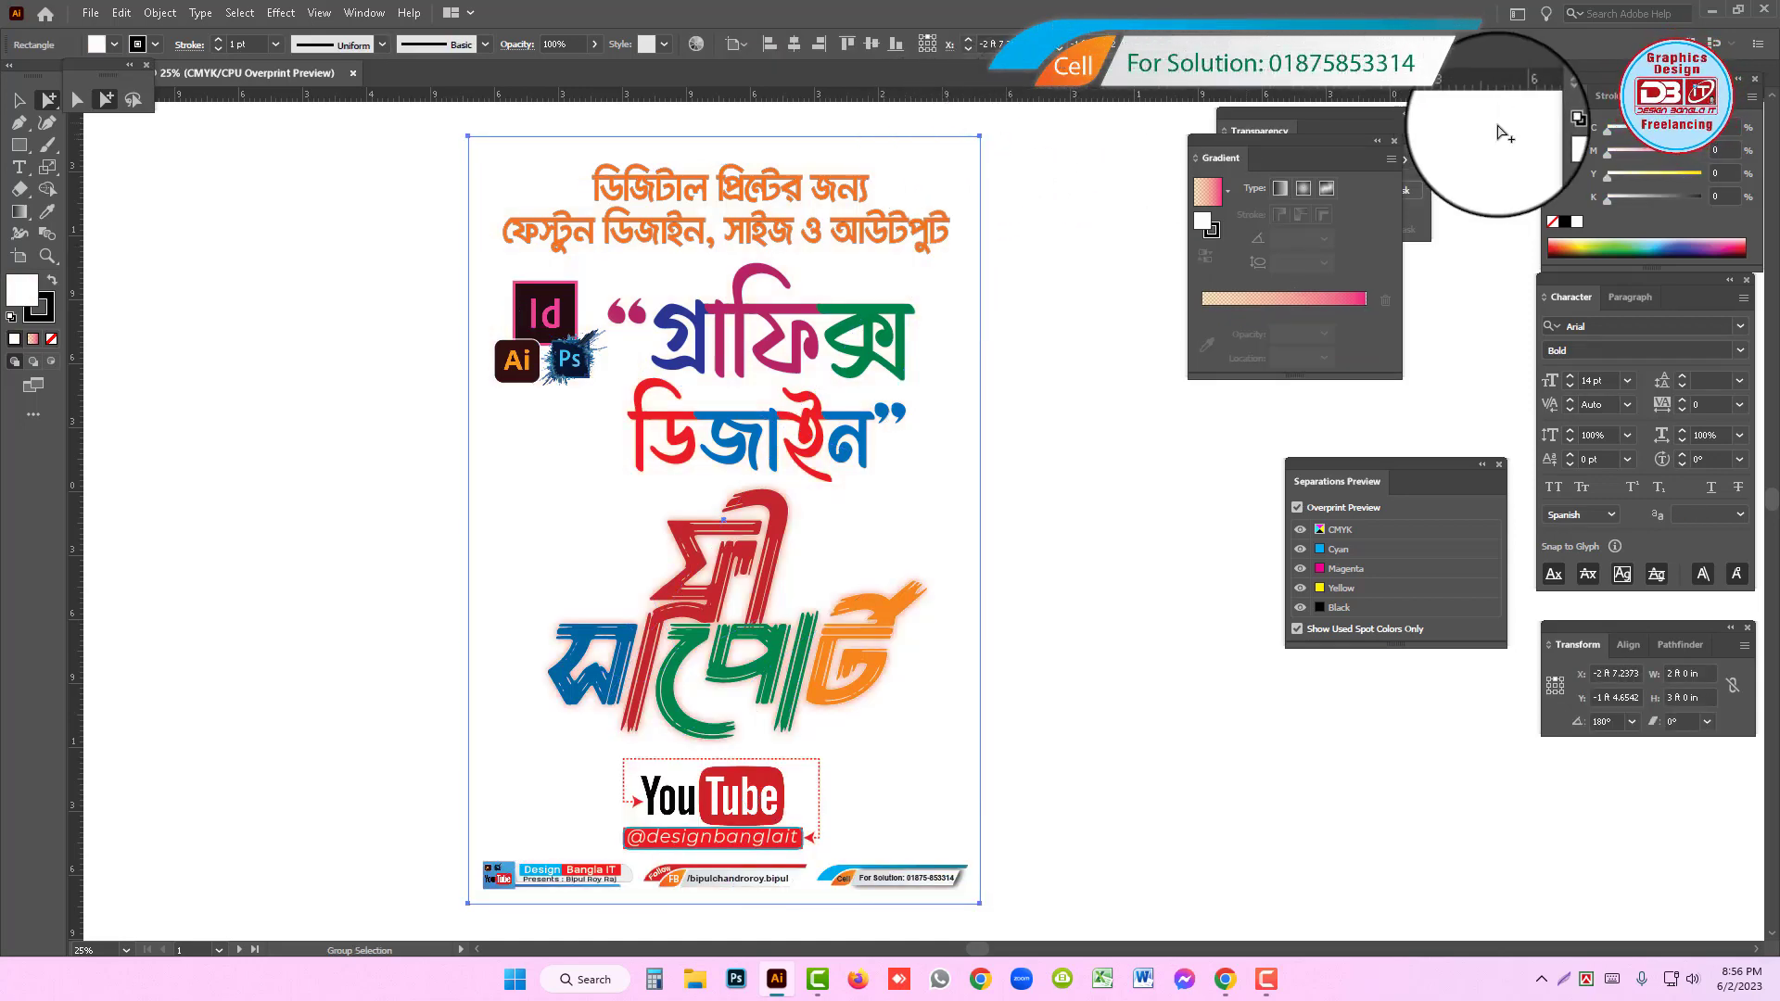
{"action": "left_click", "coordinate": [1565, 154]}
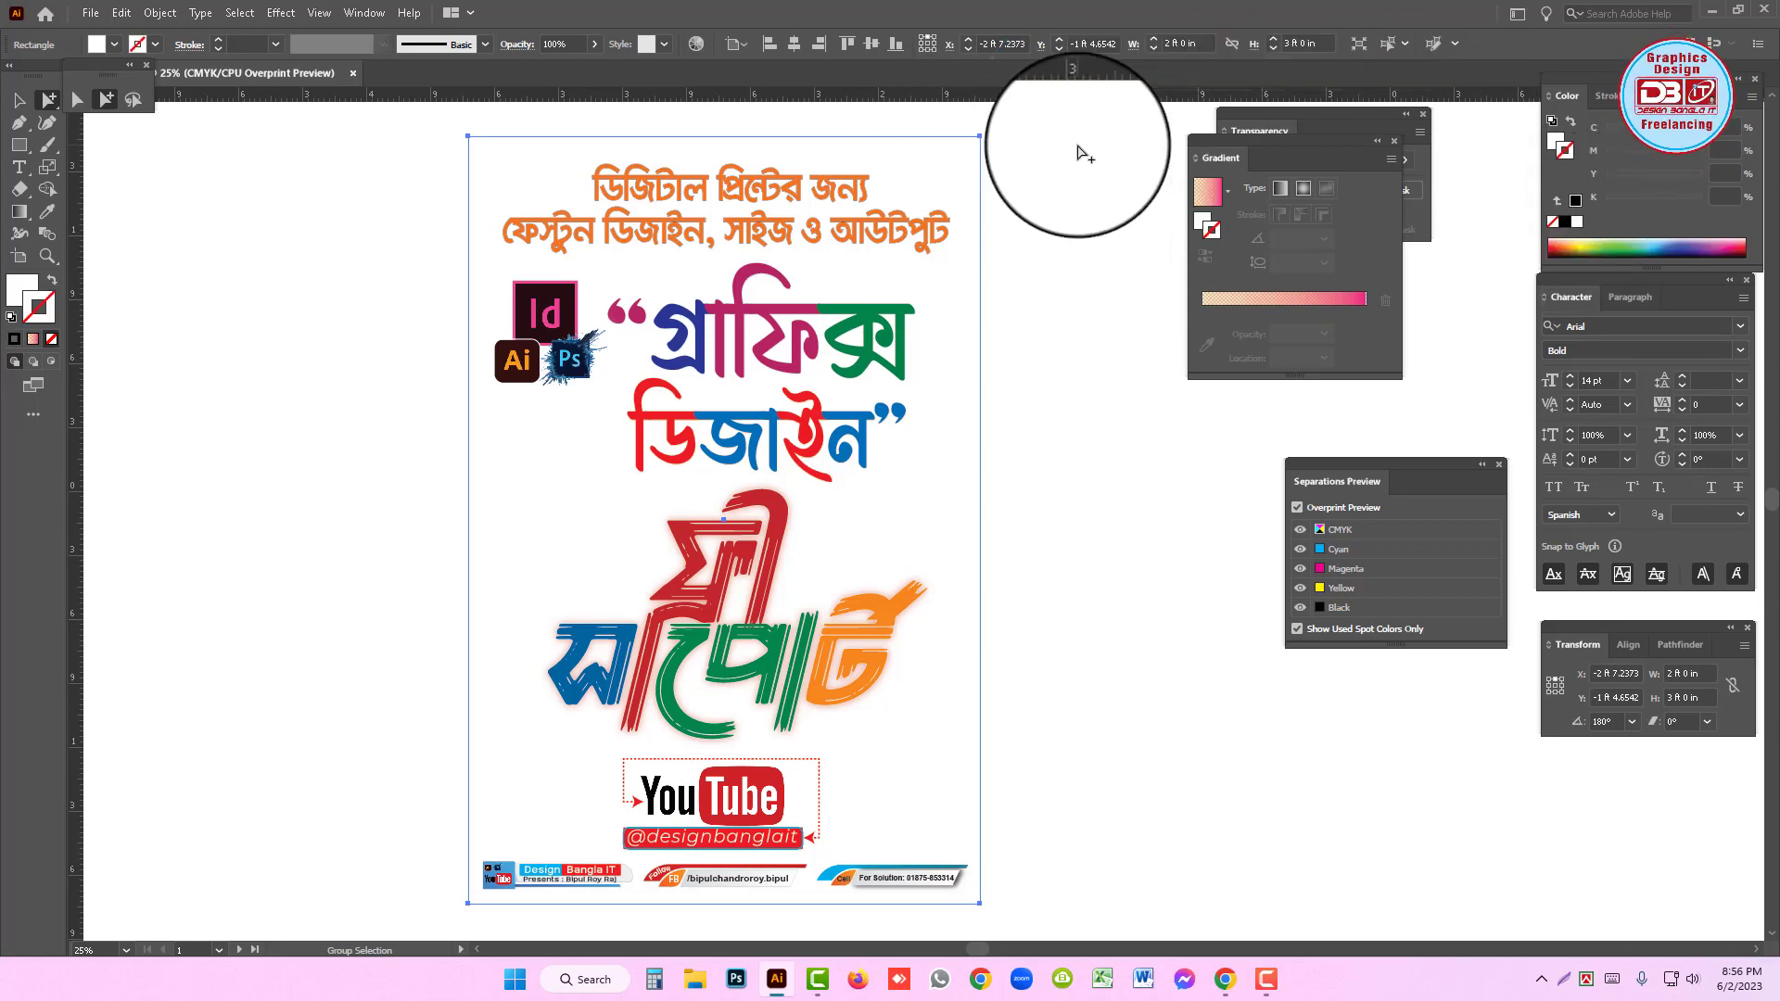
{"action": "left_click", "coordinate": [1078, 151]}
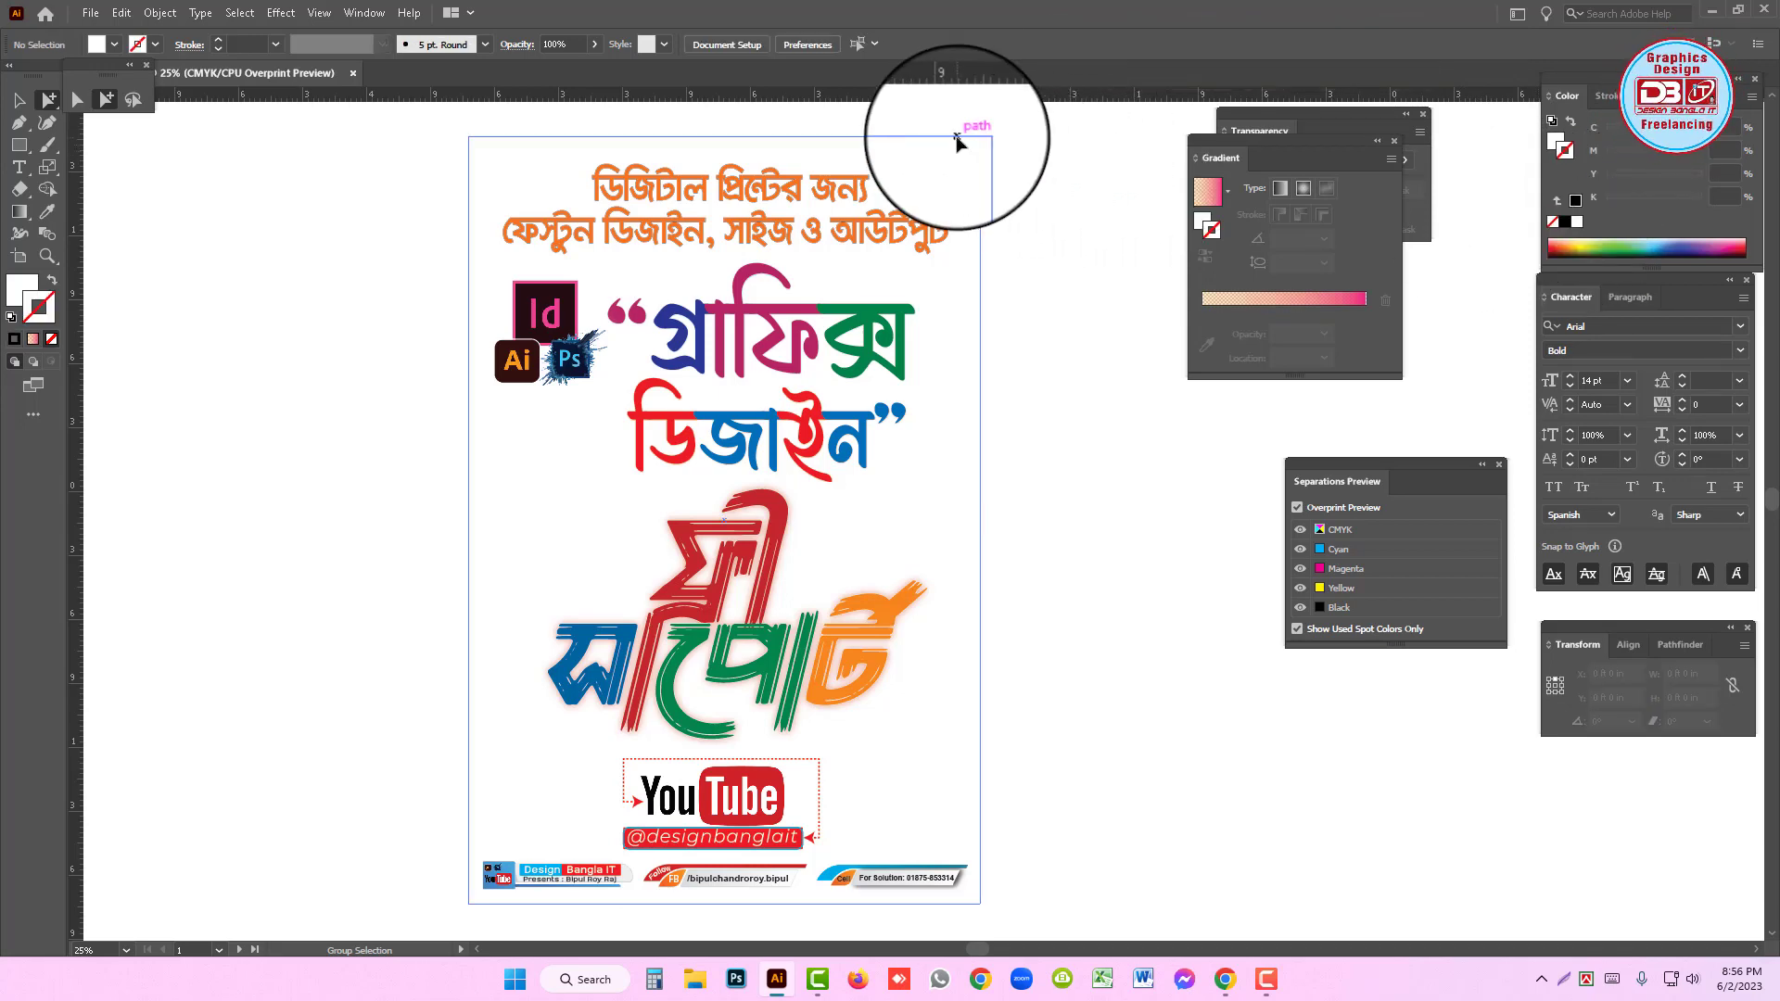
{"action": "left_click", "coordinate": [958, 139]}
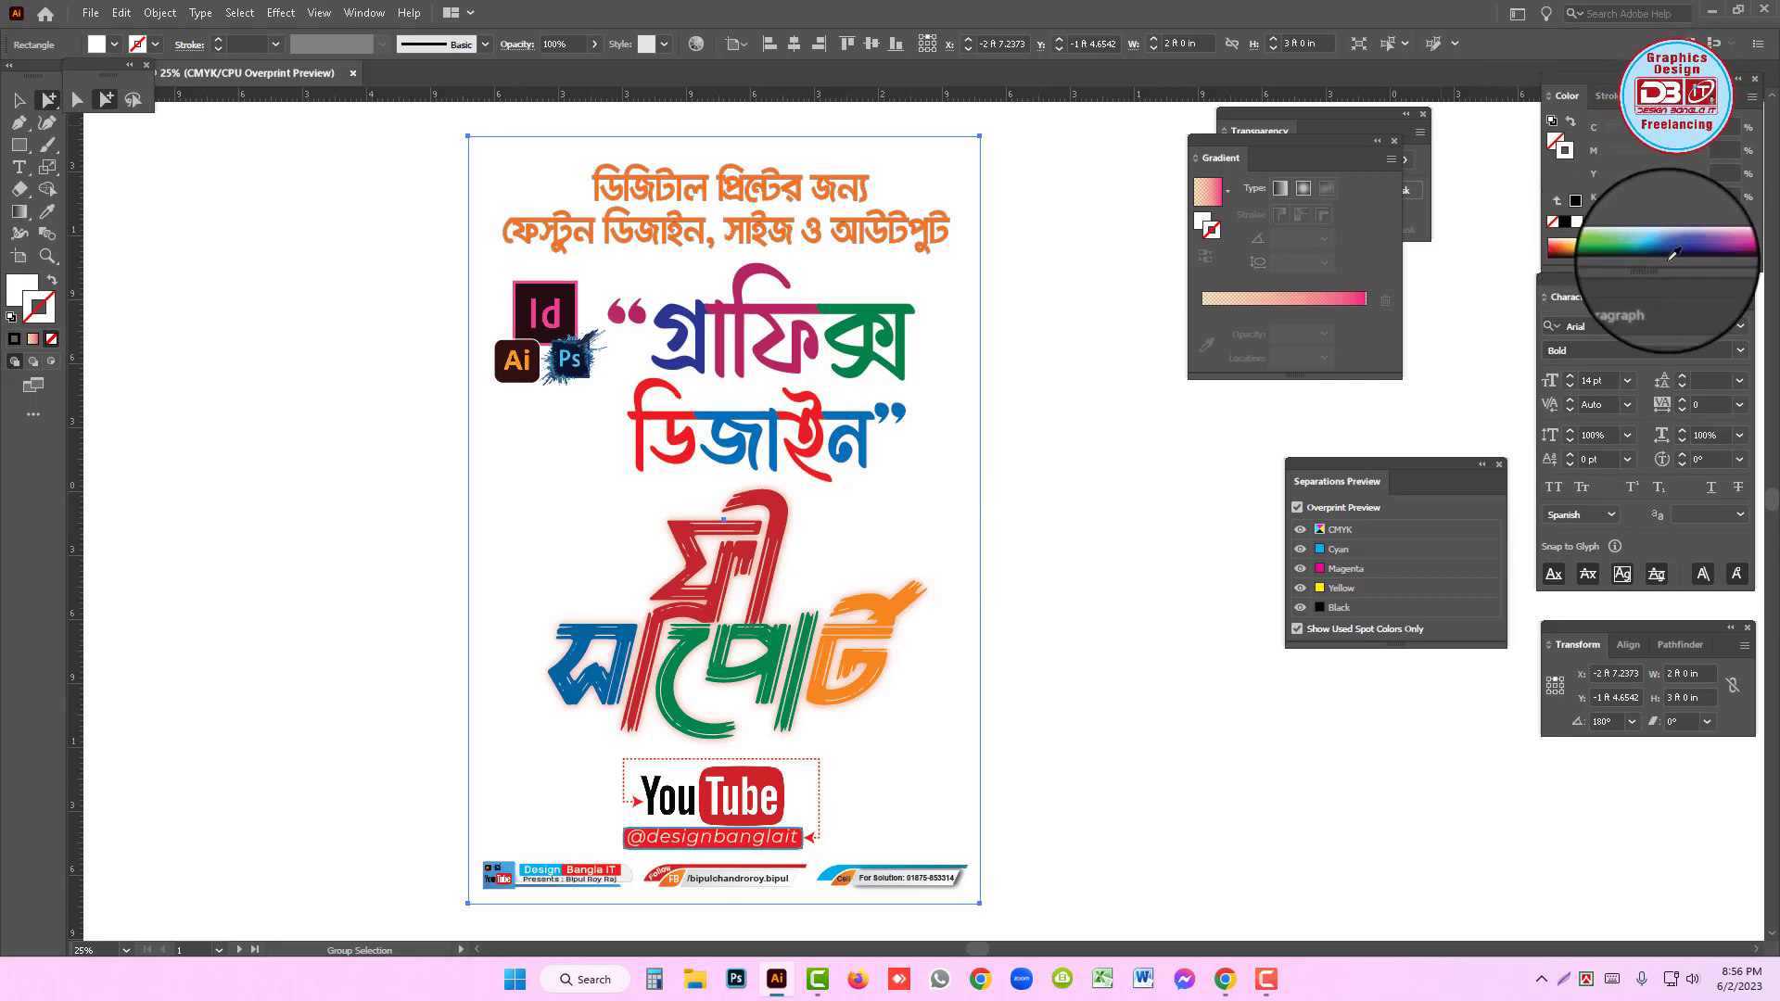
{"action": "left_click", "coordinate": [1569, 122]}
{"action": "left_click", "coordinate": [1566, 221]}
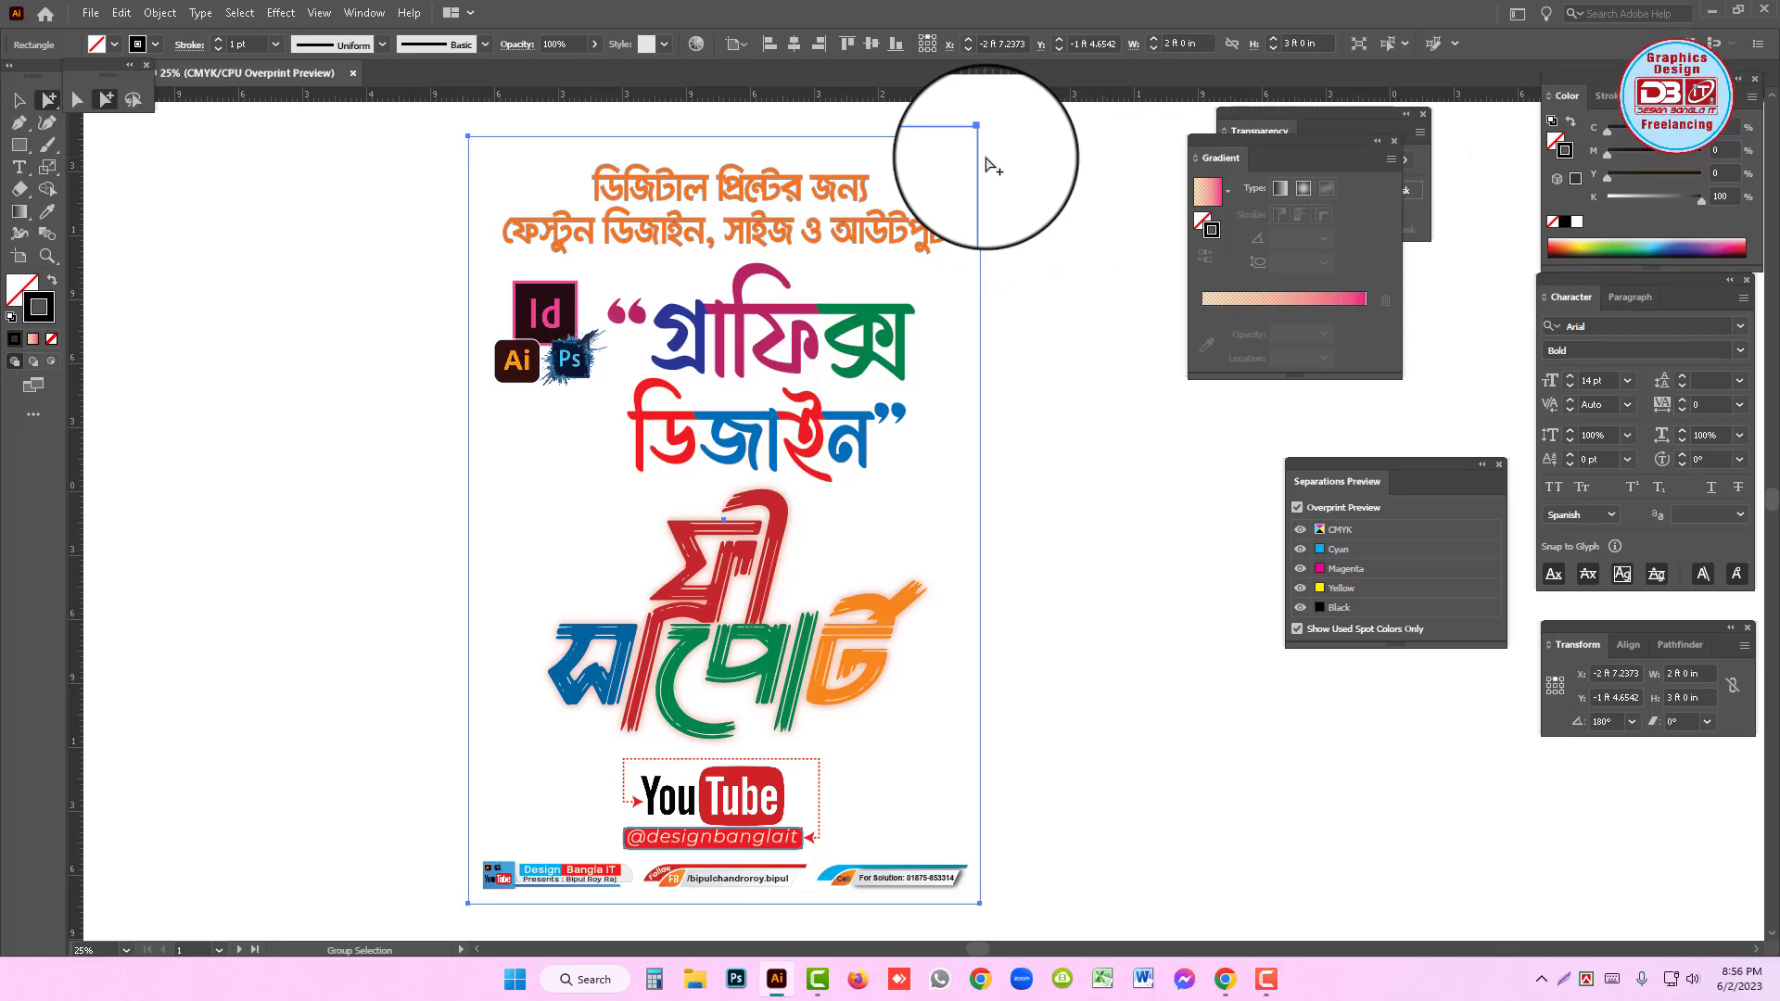
- Convert the outer frame rectangle into guides, then show all the hidden artwork again with nothing selected
{"action": "right_click", "coordinate": [1083, 195]}
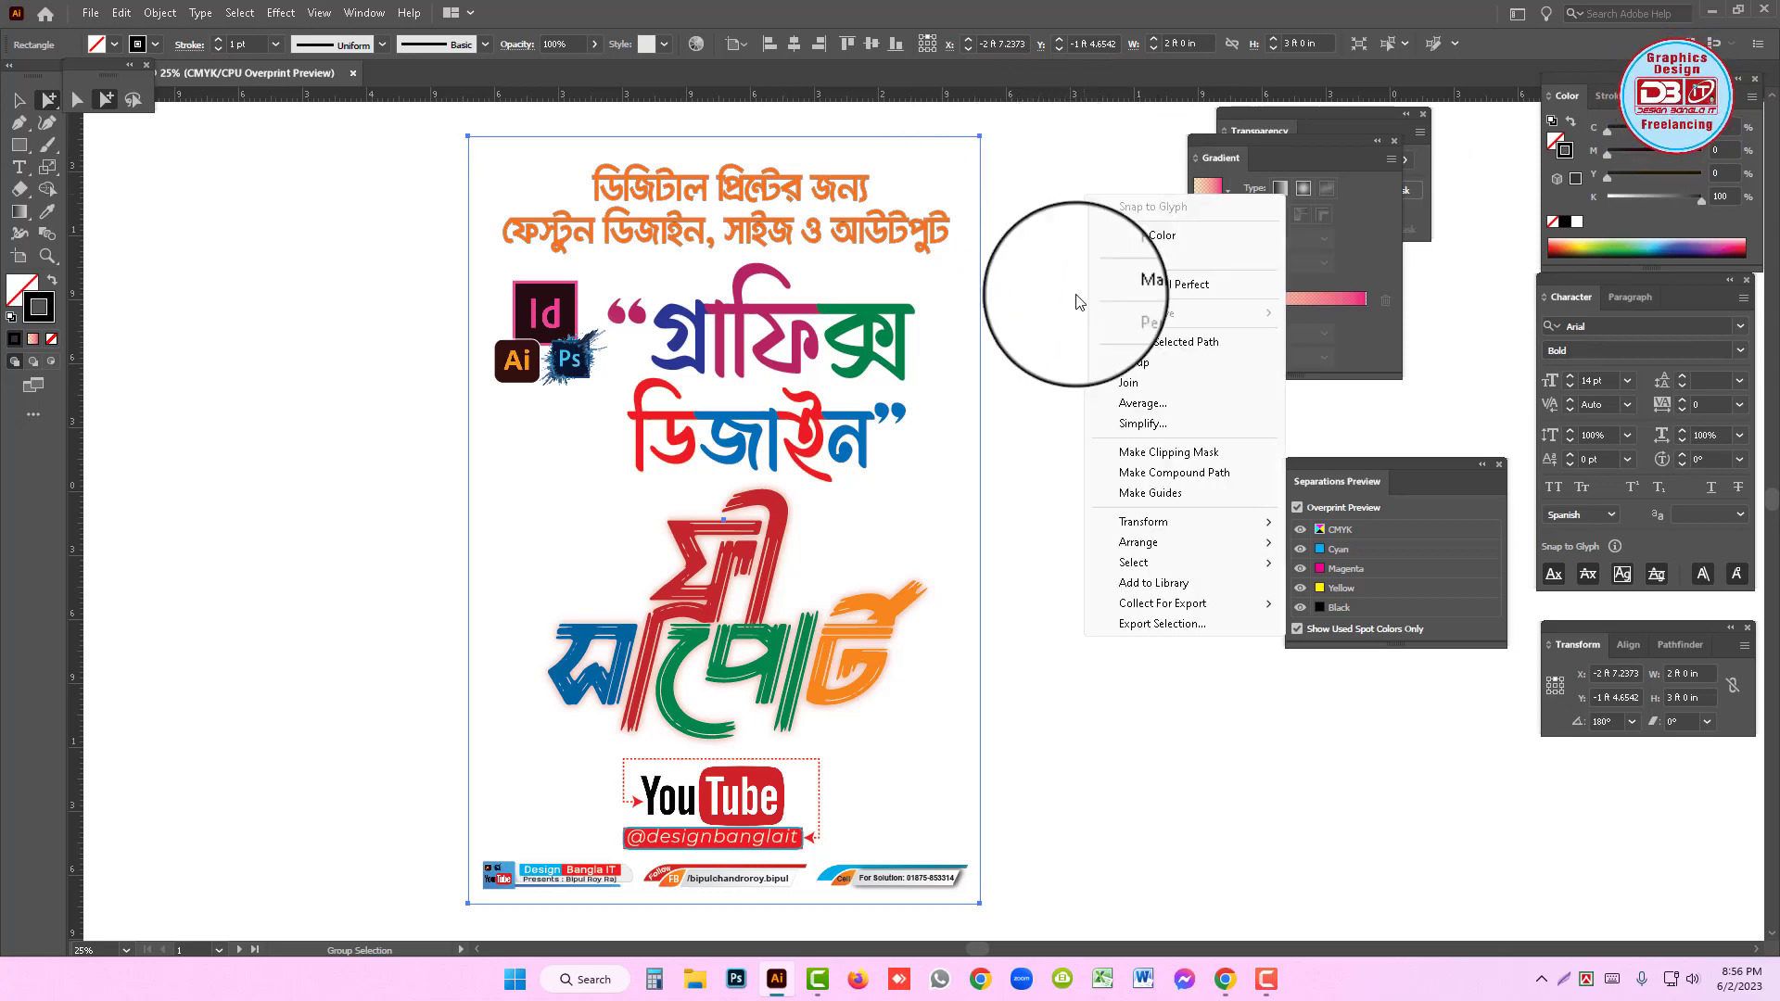
{"action": "left_click", "coordinate": [1127, 491]}
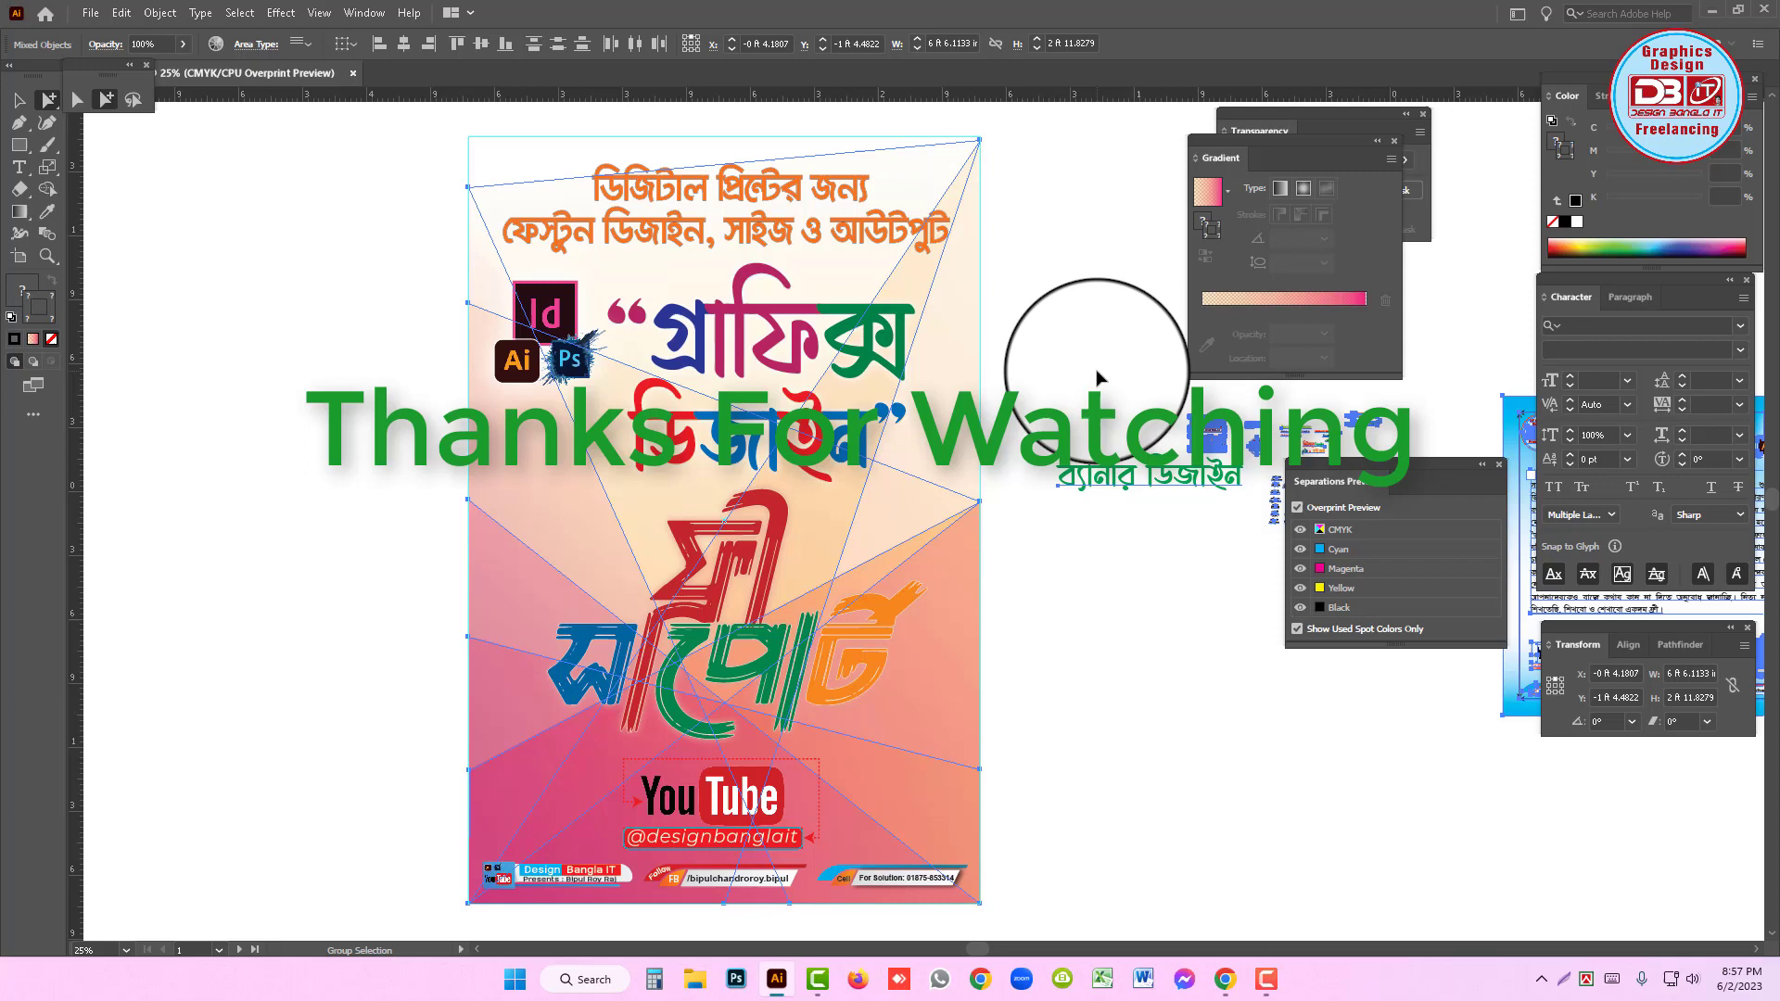
{"action": "left_click", "coordinate": [19, 99]}
{"action": "left_click", "coordinate": [455, 157]}
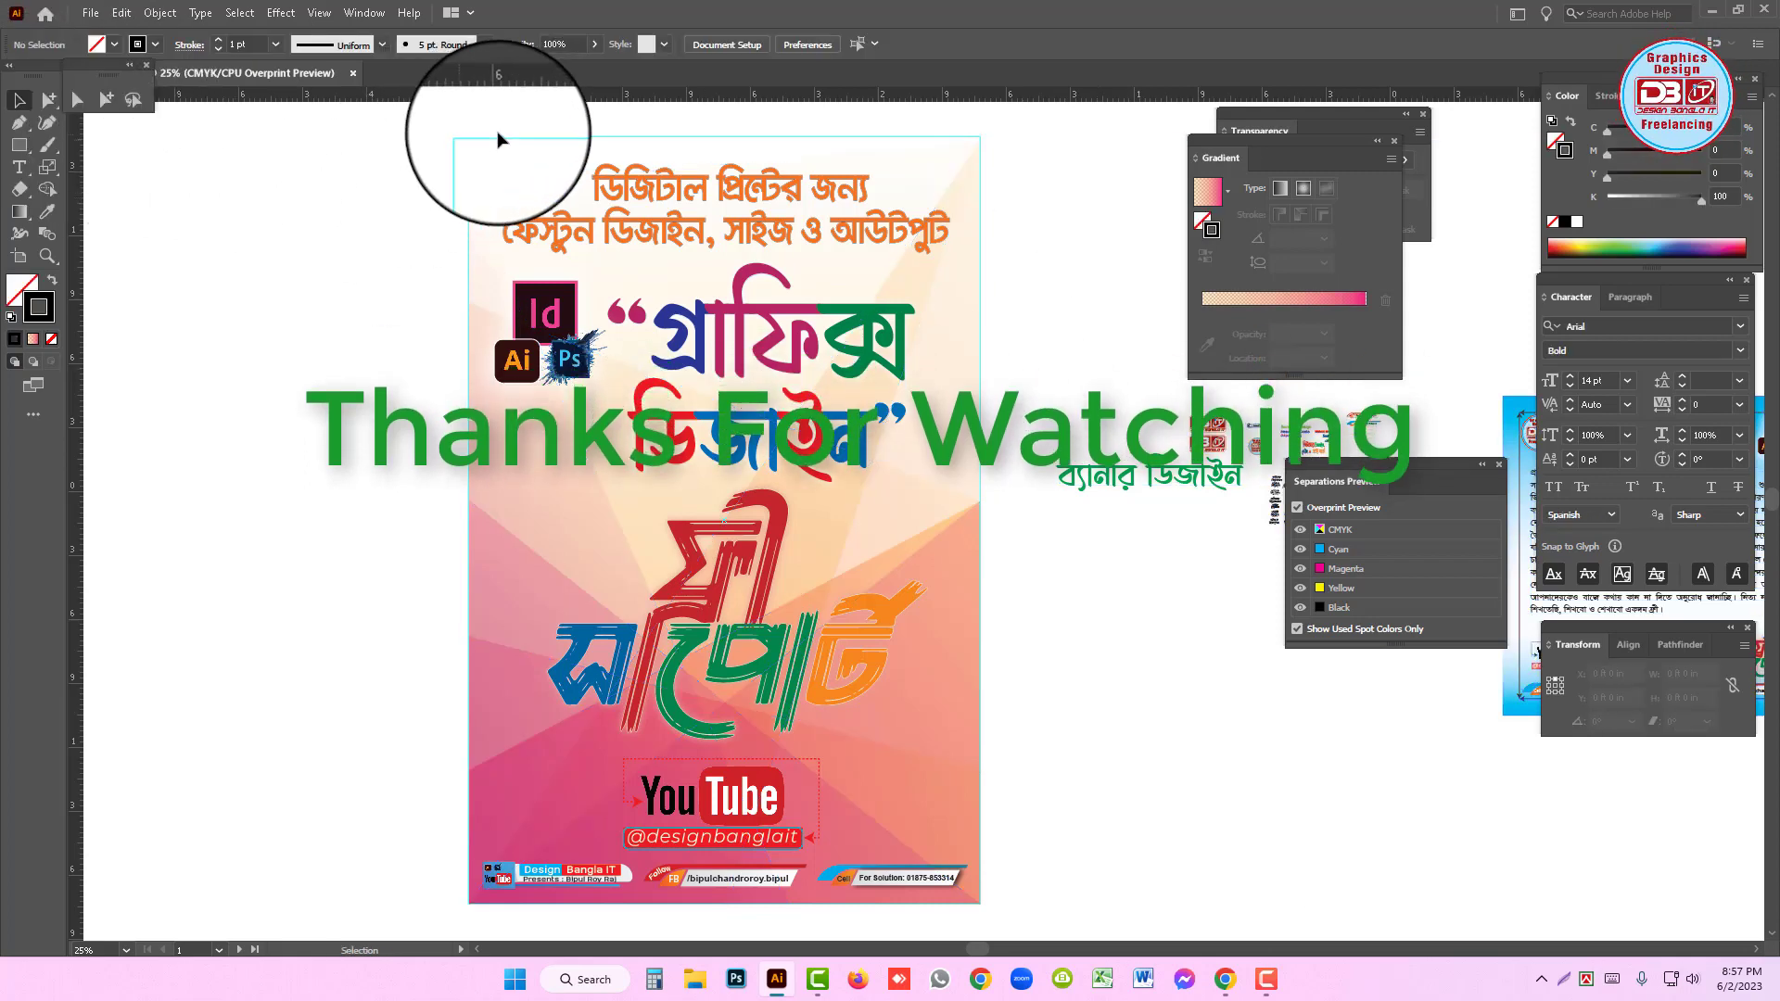